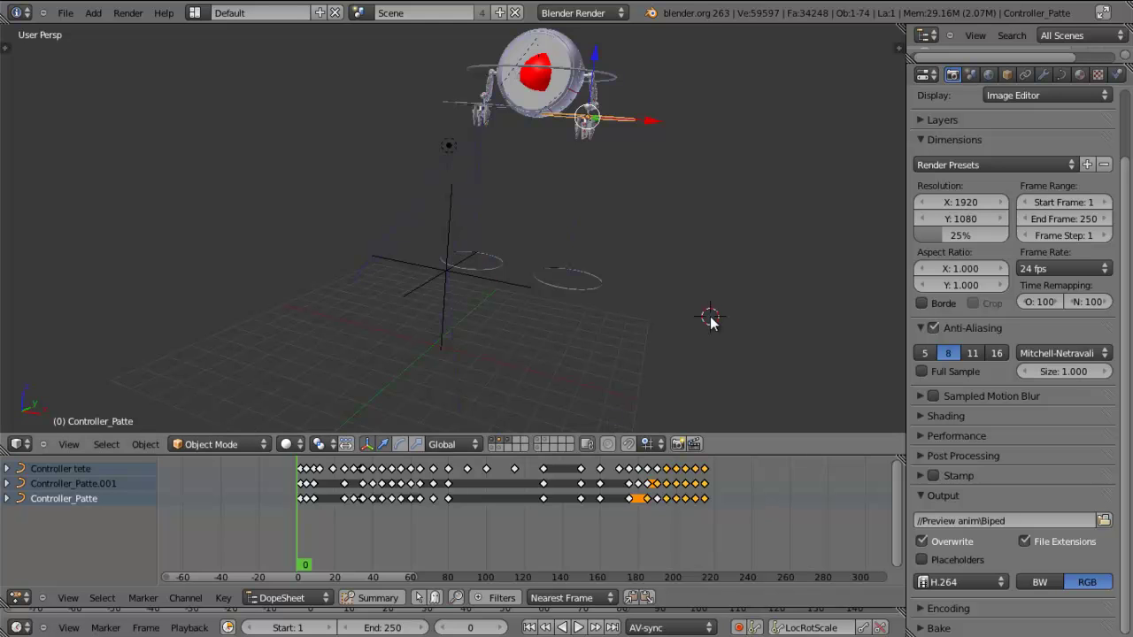
Play the biped's walk animation and scrub through its opening frames to review the movement
key("alt+a")
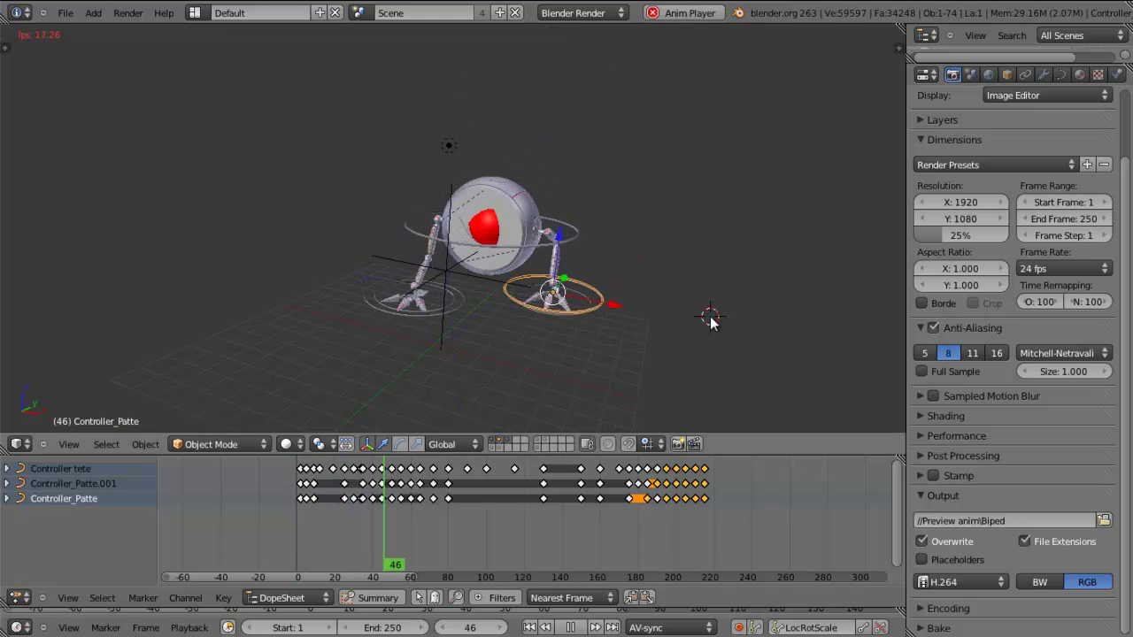
key("alt+a")
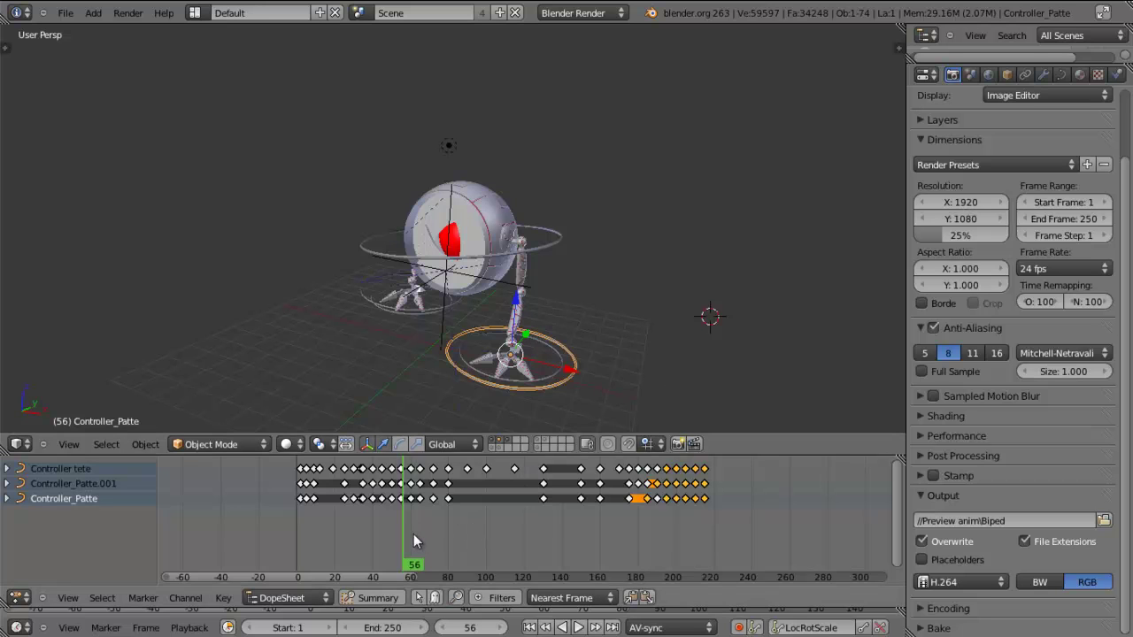
left_click_drag(397, 537, 276, 526)
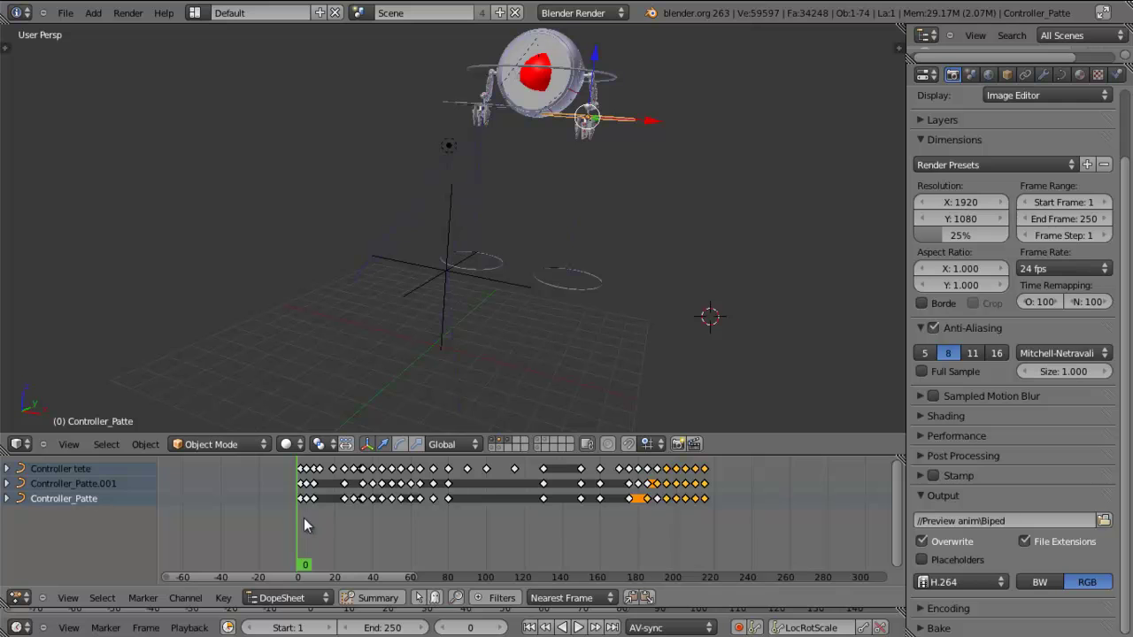
mouse_move(295, 525)
left_mouse_down()
mouse_move(377, 521)
mouse_move(297, 522)
left_mouse_up()
left_click_drag(302, 523, 417, 536)
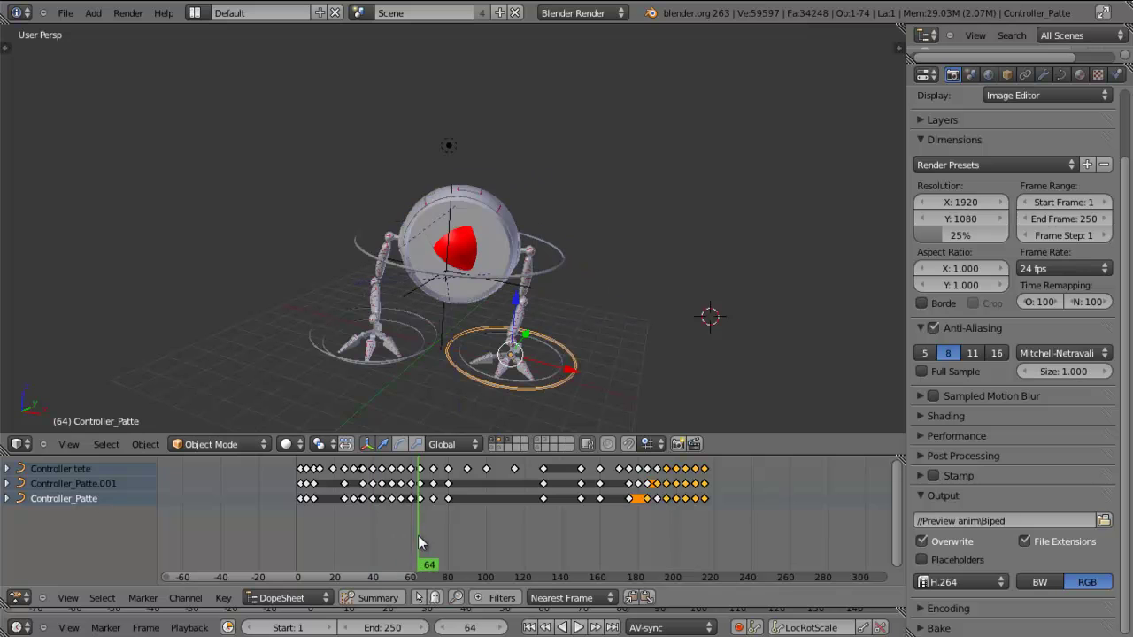
Open the recent file Biped2.blend and hide the viewport's properties region
left_click(71, 16)
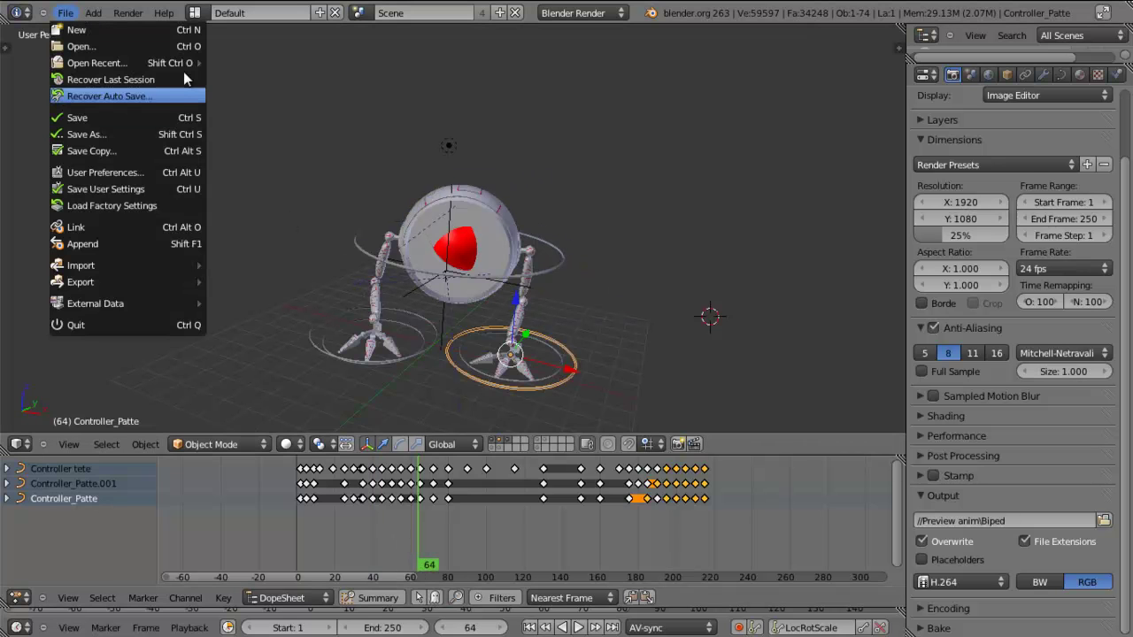
mouse_move(169, 69)
left_click(281, 79)
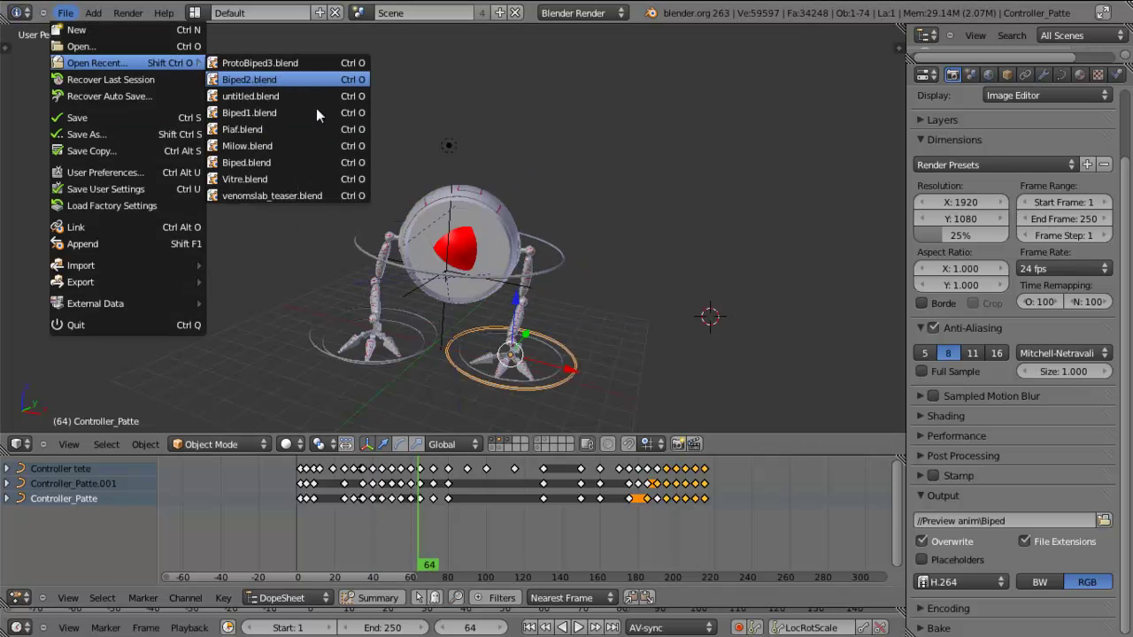
middle_click_drag(517, 358, 533, 283)
key("n")
scroll(532, 283, "up", 1)
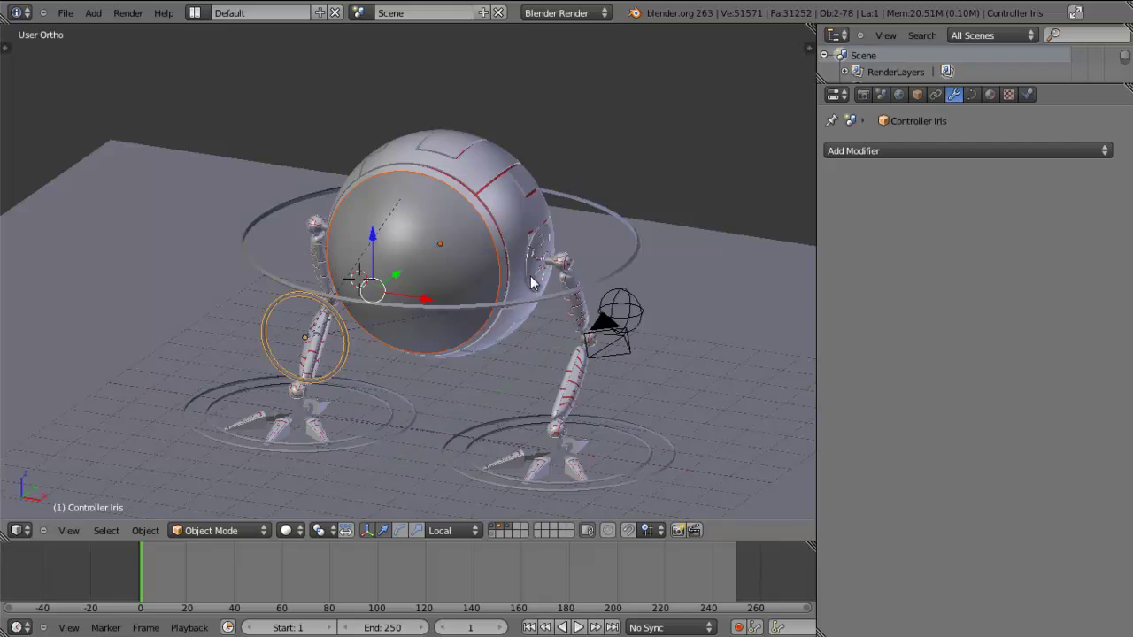
Select the lens sphere on the front of the head and give it a new material named Lentille
middle_click_drag(398, 376, 434, 387)
right_click(462, 297)
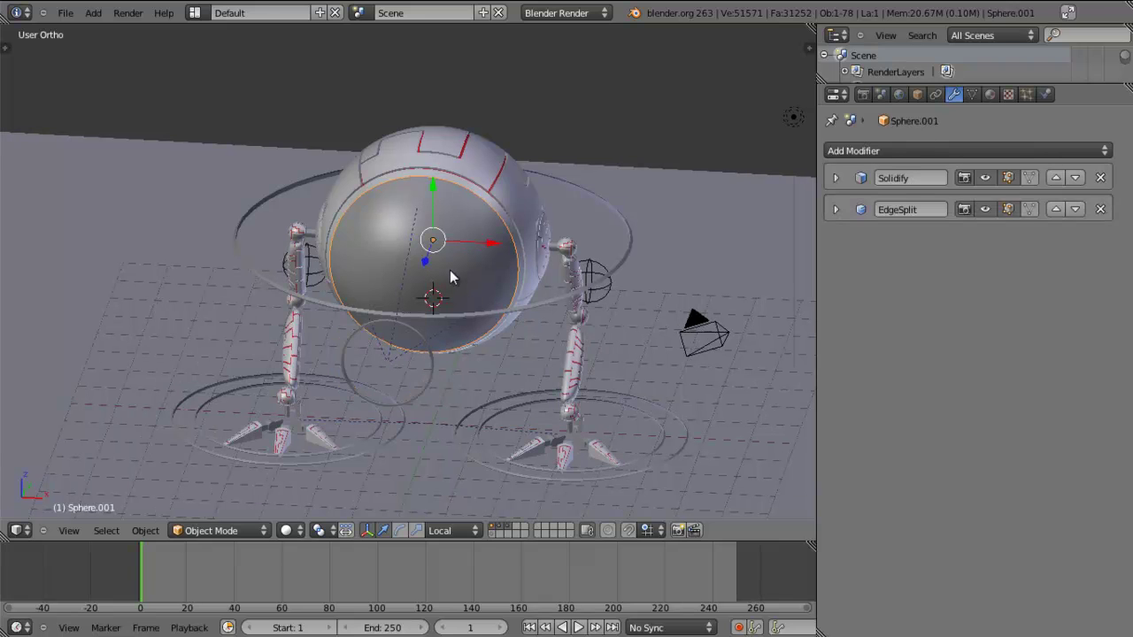
left_click(990, 94)
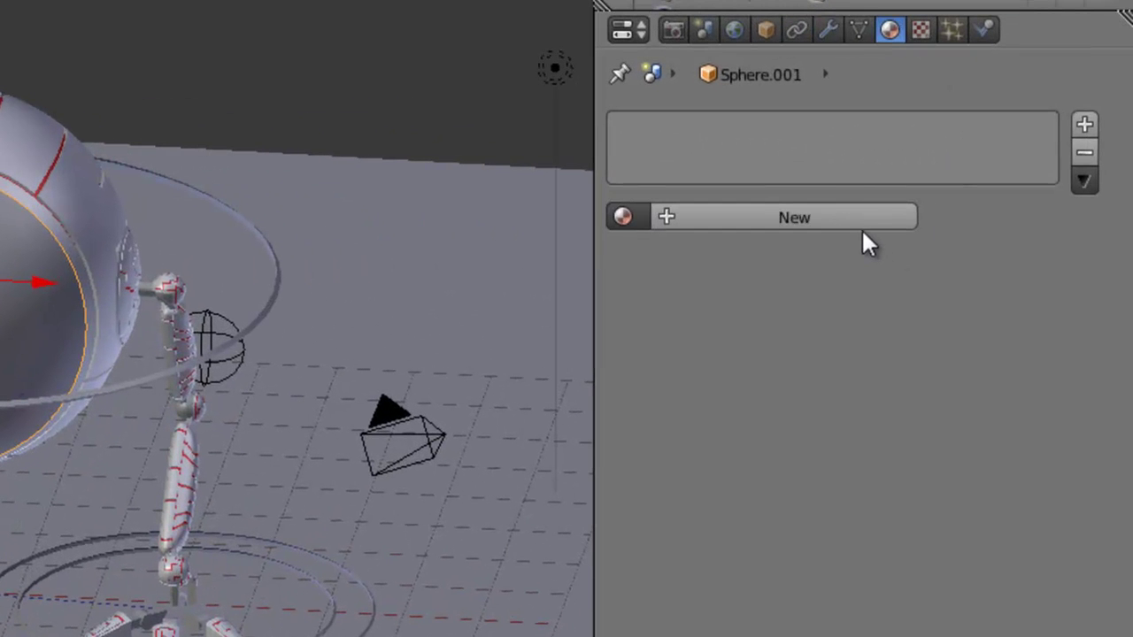
left_click(779, 217)
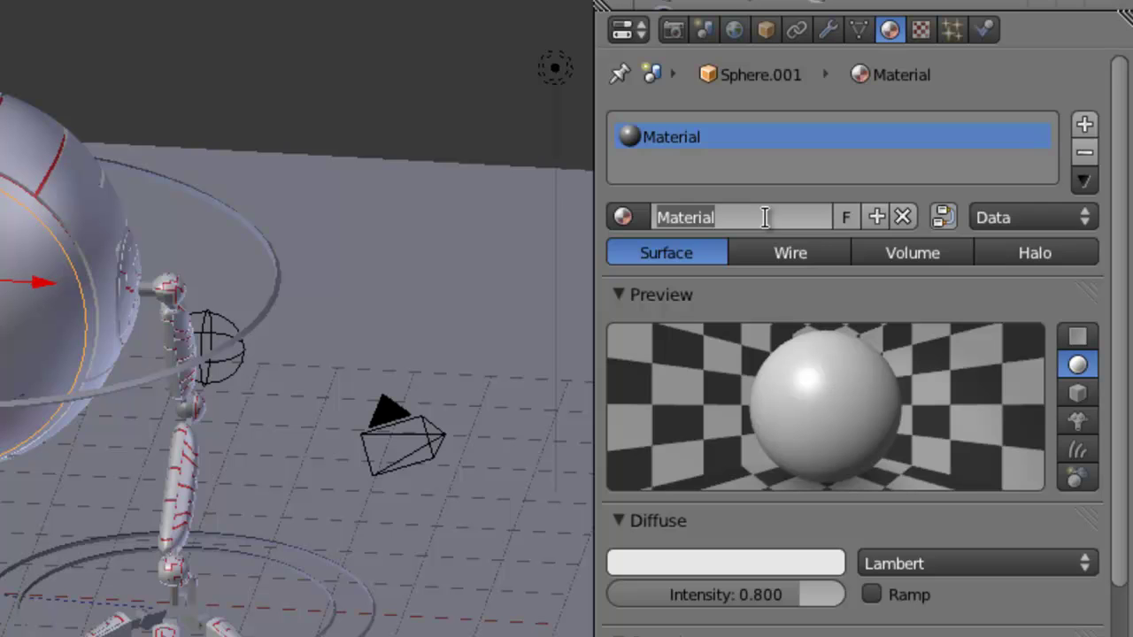
type("Lentille")
key("Return")
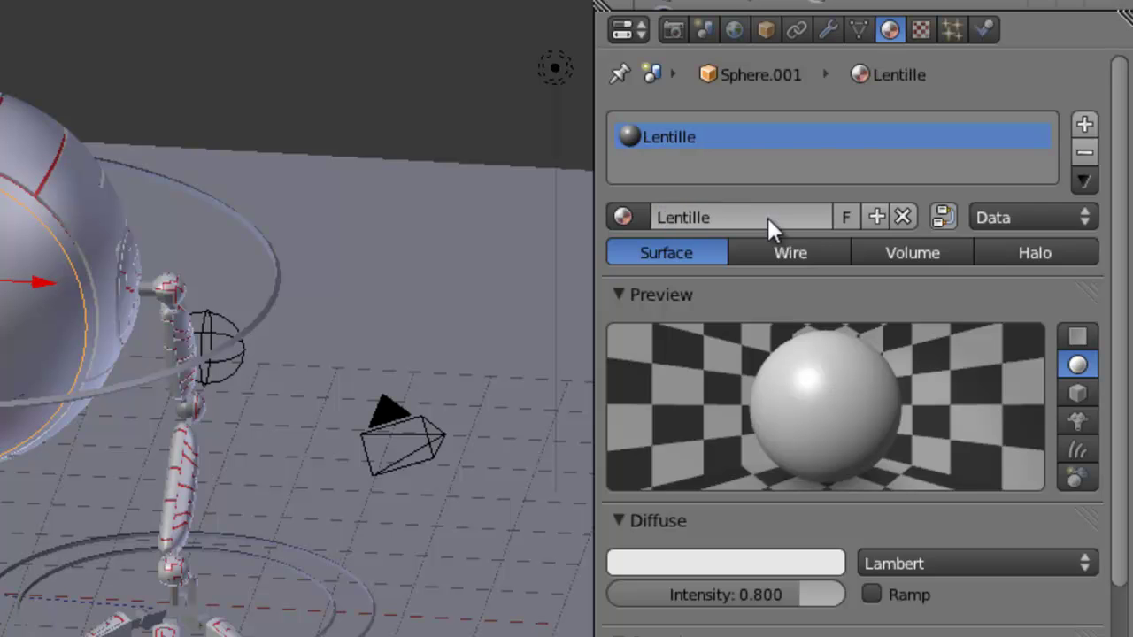
Enable transparency on the Lentille material and lower its alpha until the preview sphere looks like clear glass
scroll(741, 487, "down", 7)
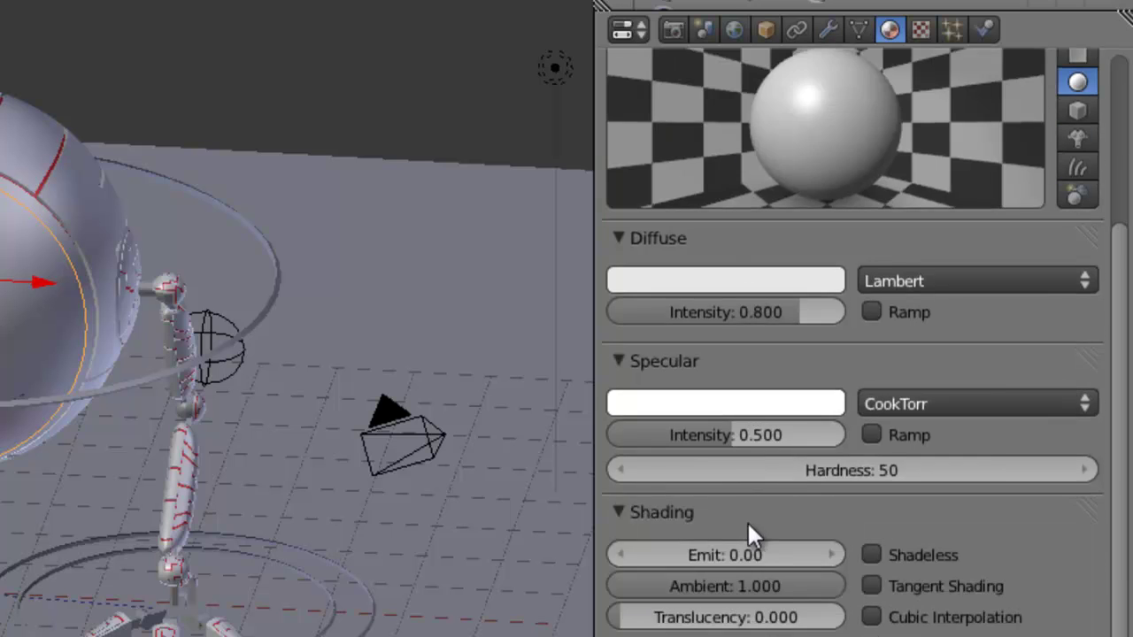
scroll(708, 531, "down", 3)
left_click(641, 545)
left_click_drag(841, 625, 656, 626)
scroll(885, 584, "up", 5)
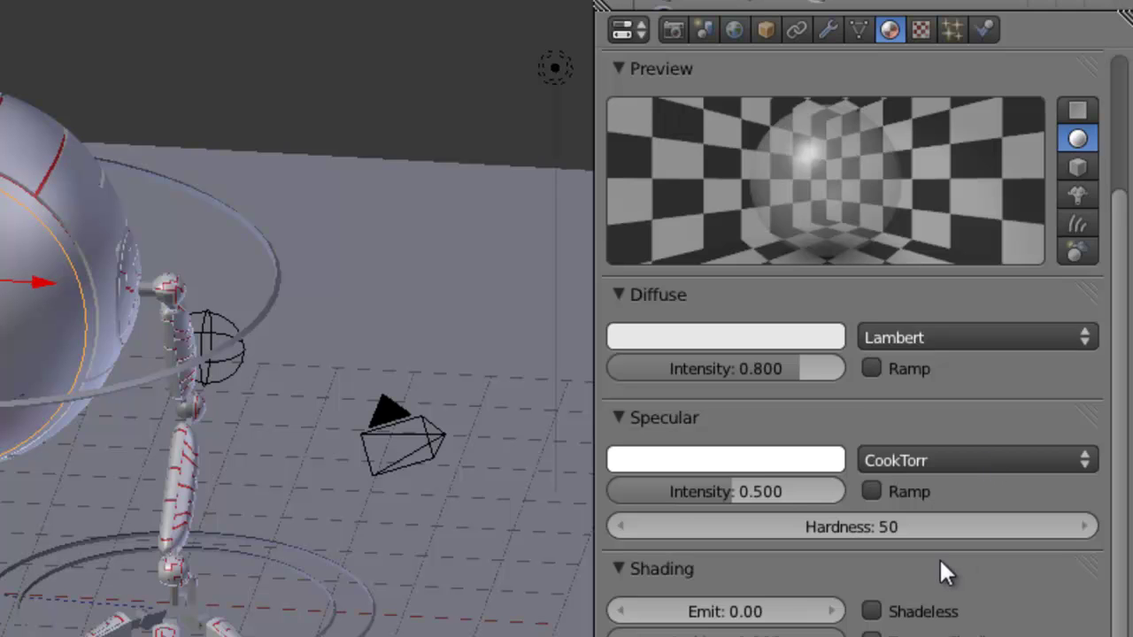
Collapse the Diffuse, Specular and Shading settings, and turn on transparent viewport display for the lens object
scroll(841, 548, "down", 2)
left_click(629, 513)
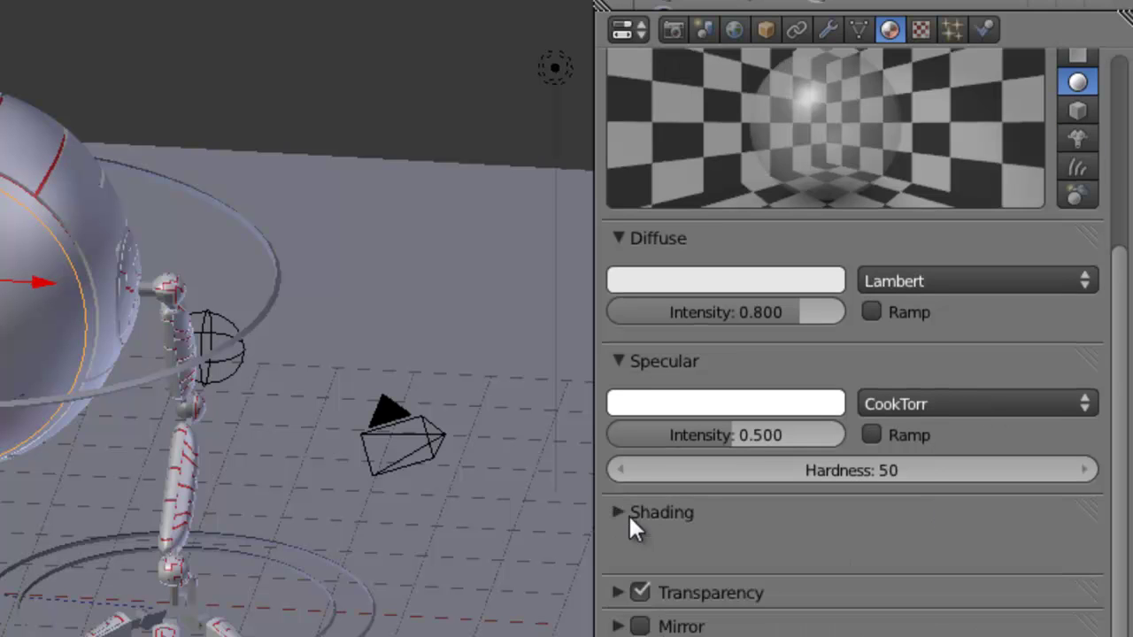
left_click(633, 362)
left_click(643, 238)
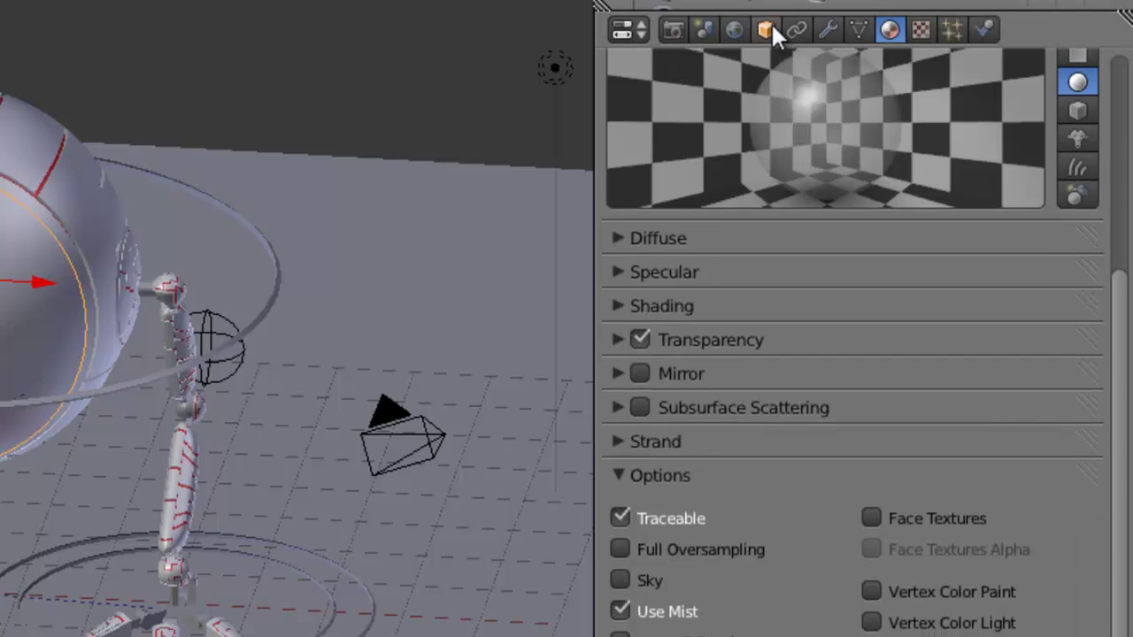
left_click(767, 28)
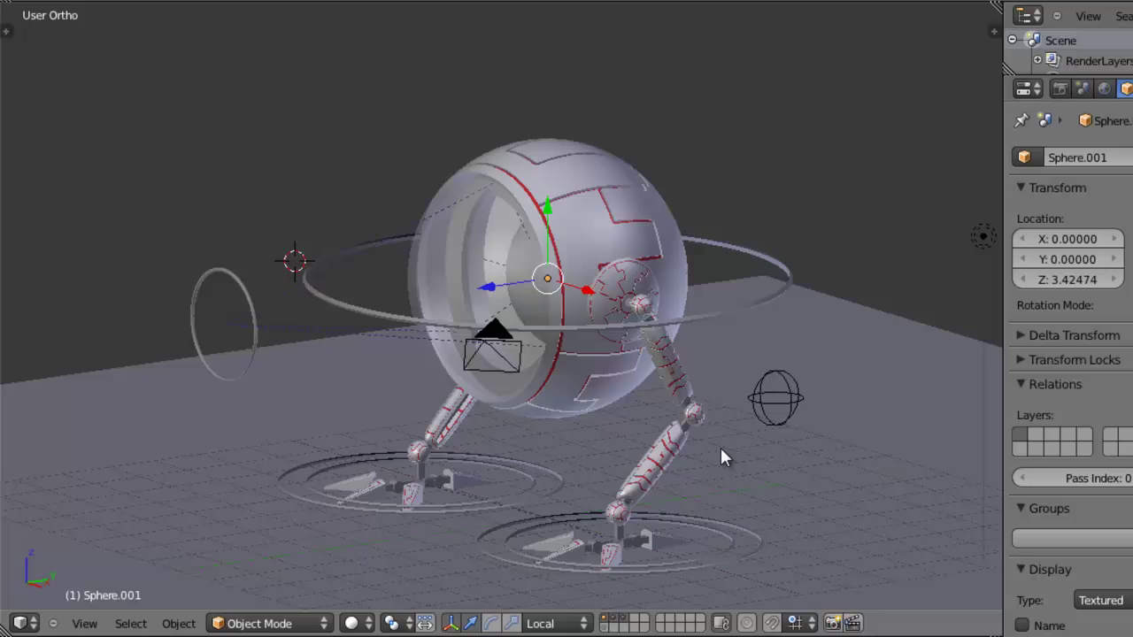
Test the iris behind the lens by moving Controller Iris freely, and cancel the move
middle_click_drag(722, 456, 473, 151)
middle_click_drag(420, 400, 597, 400)
right_click(494, 438)
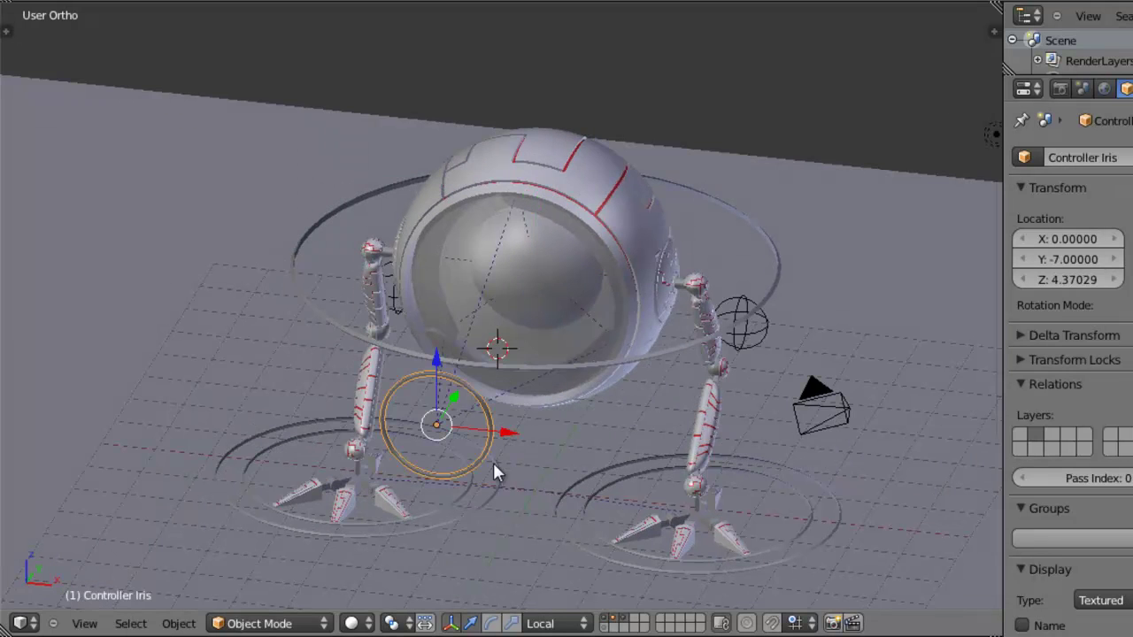
key("g")
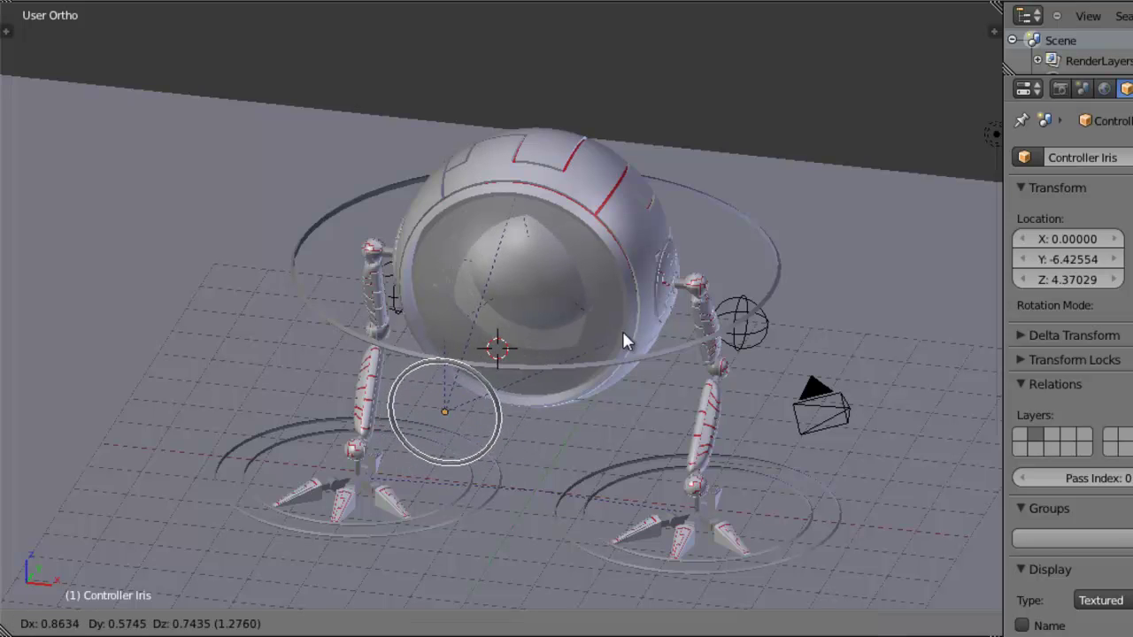
left_click(637, 385)
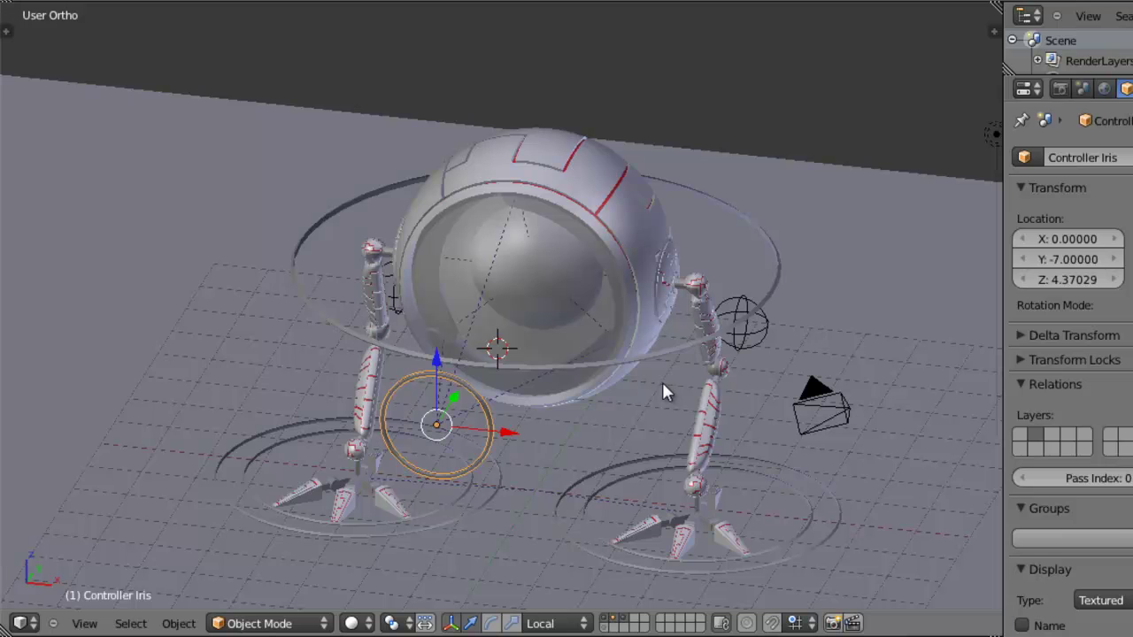
Test the iris closing by sliding Controller Iris along its local Y axis from two viewing angles, cancelling each move
key("g")
key("y")
key("y")
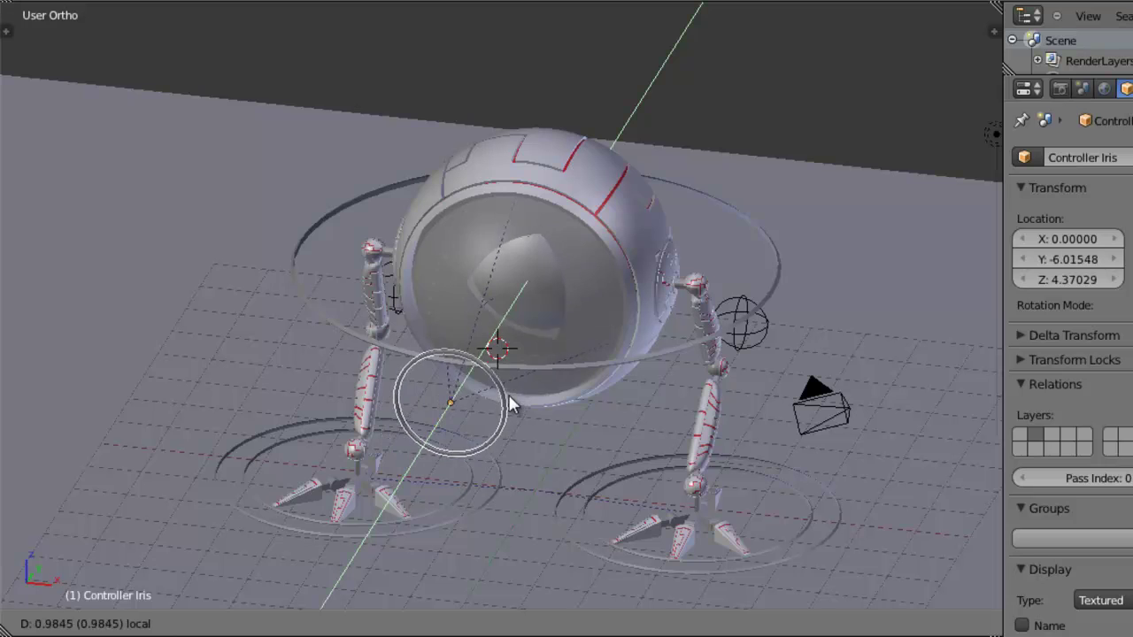
right_click(500, 442)
middle_click_drag(504, 468, 560, 424)
middle_click_drag(650, 407, 416, 372)
key("g")
key("y")
key("y")
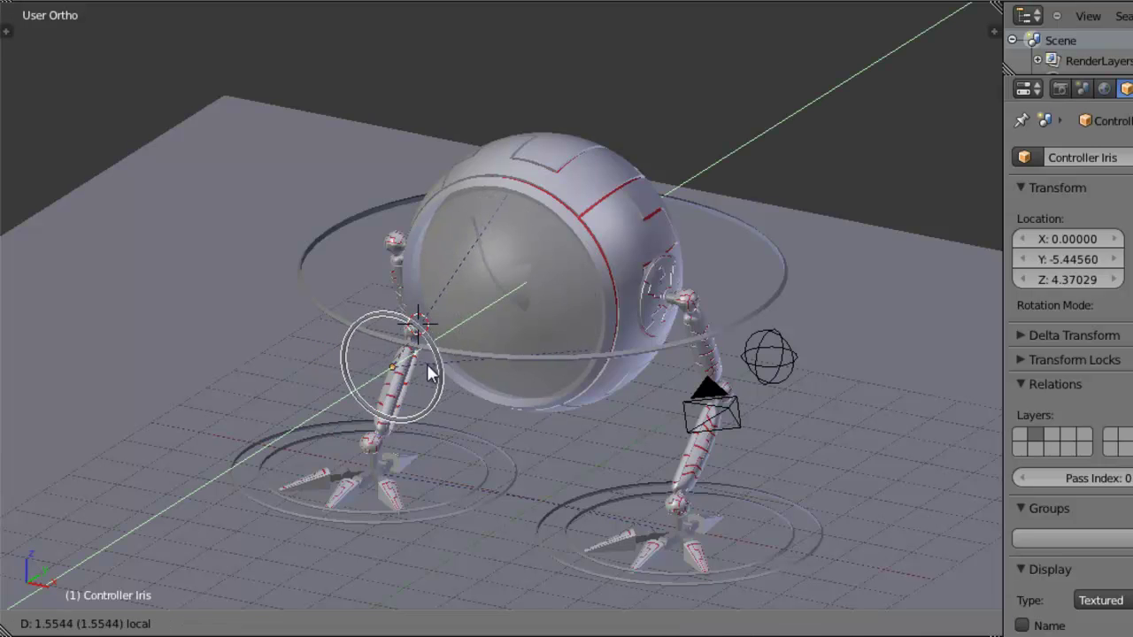
right_click(466, 374)
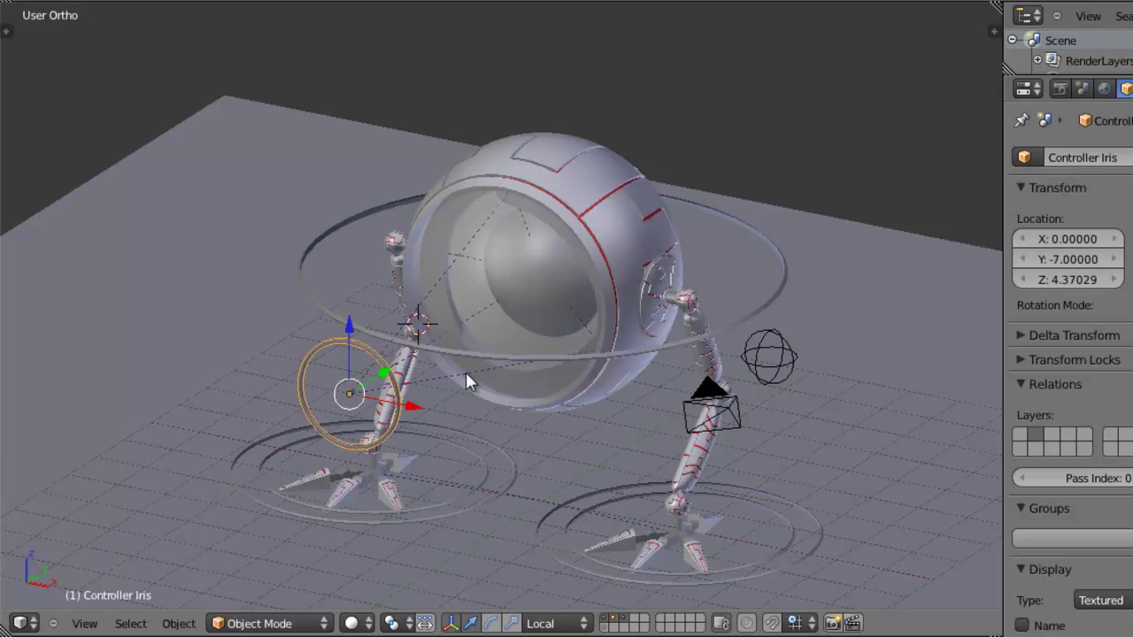
Test the leg rig by moving the foot controller Controller_Patte, and cancel the move
middle_click_drag(445, 395, 728, 405)
middle_click_drag(600, 407, 650, 382)
scroll(690, 396, "down", 3)
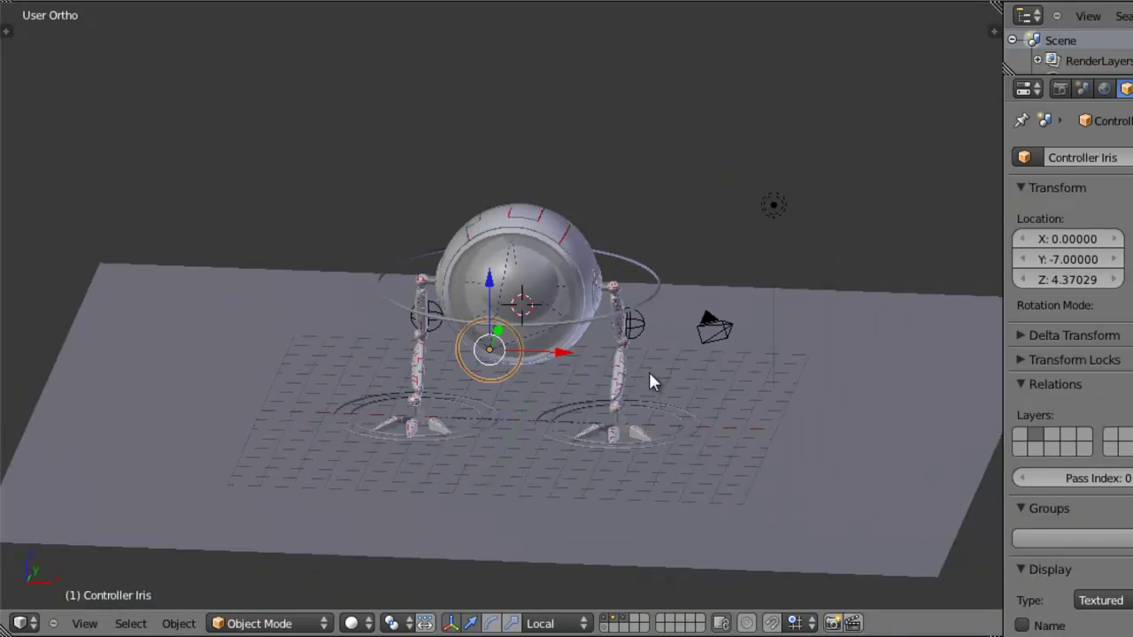
scroll(649, 380, "up", 3)
middle_click_drag(727, 379, 617, 336)
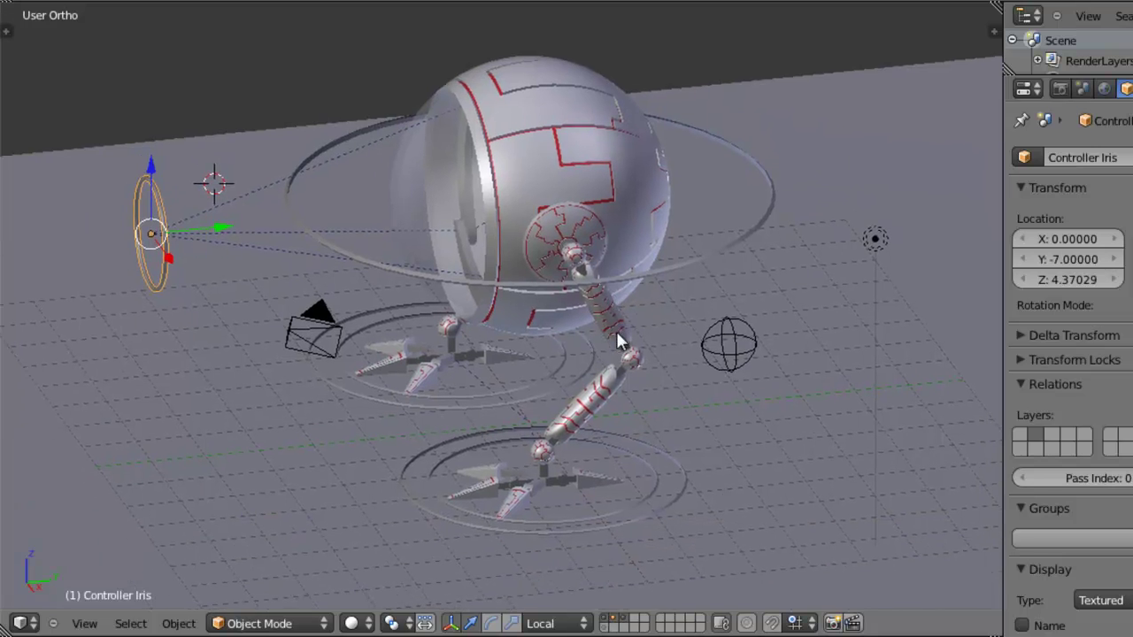
right_click(728, 346)
right_click(675, 491)
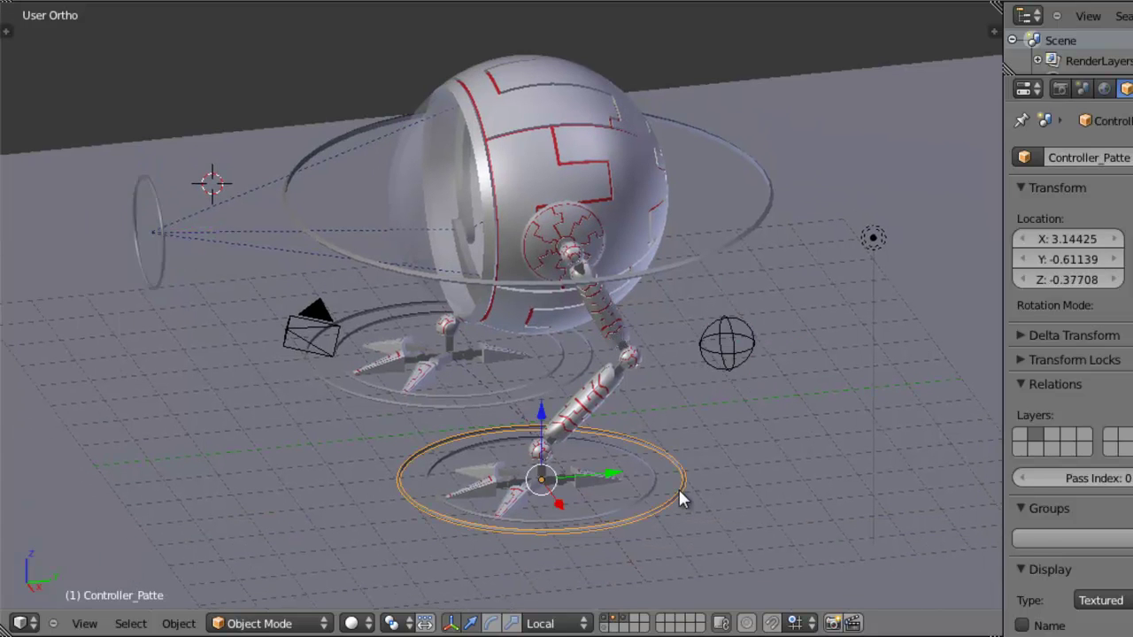
key("g")
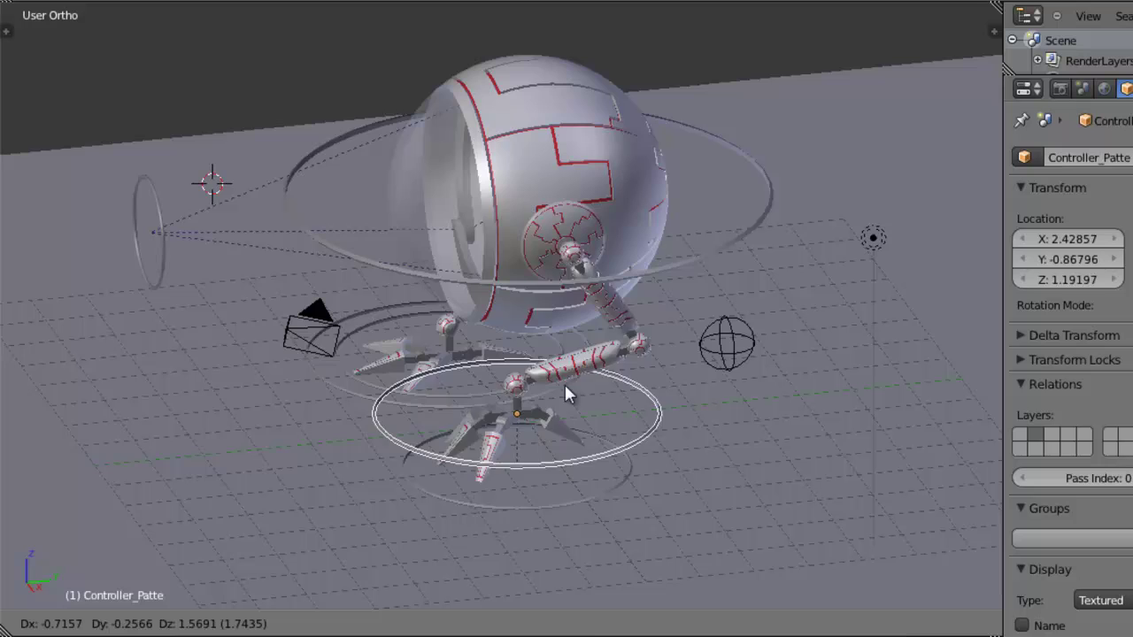
left_click(646, 389)
Parent the pole controller behind the leg to the foot controller Controller_Patte
scroll(648, 387, "down", 6)
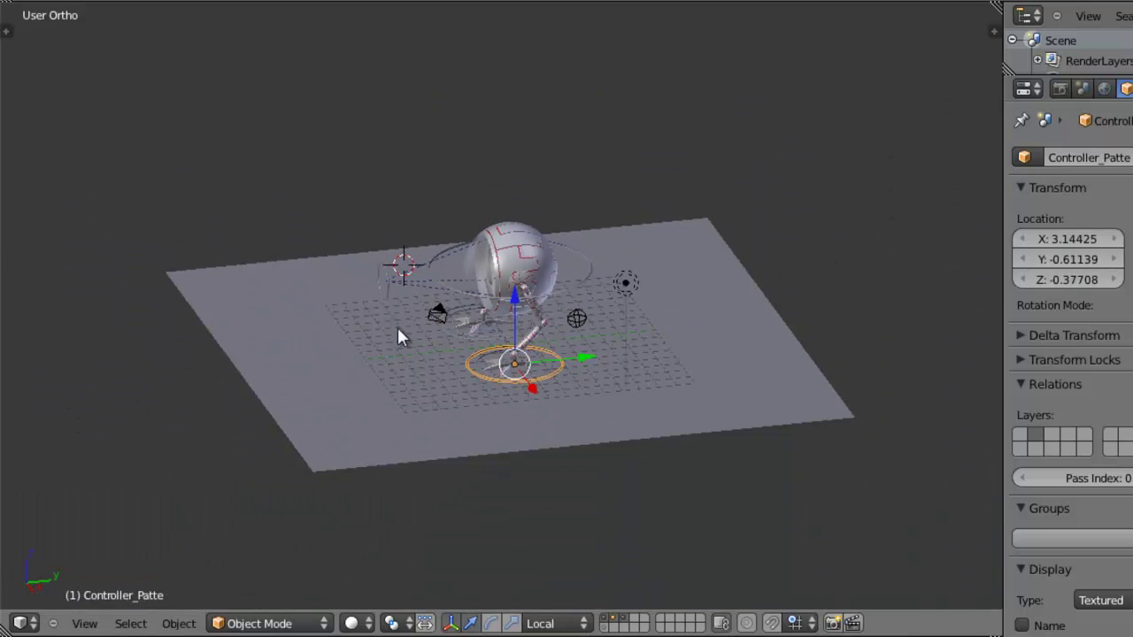
scroll(625, 297, "up", 6)
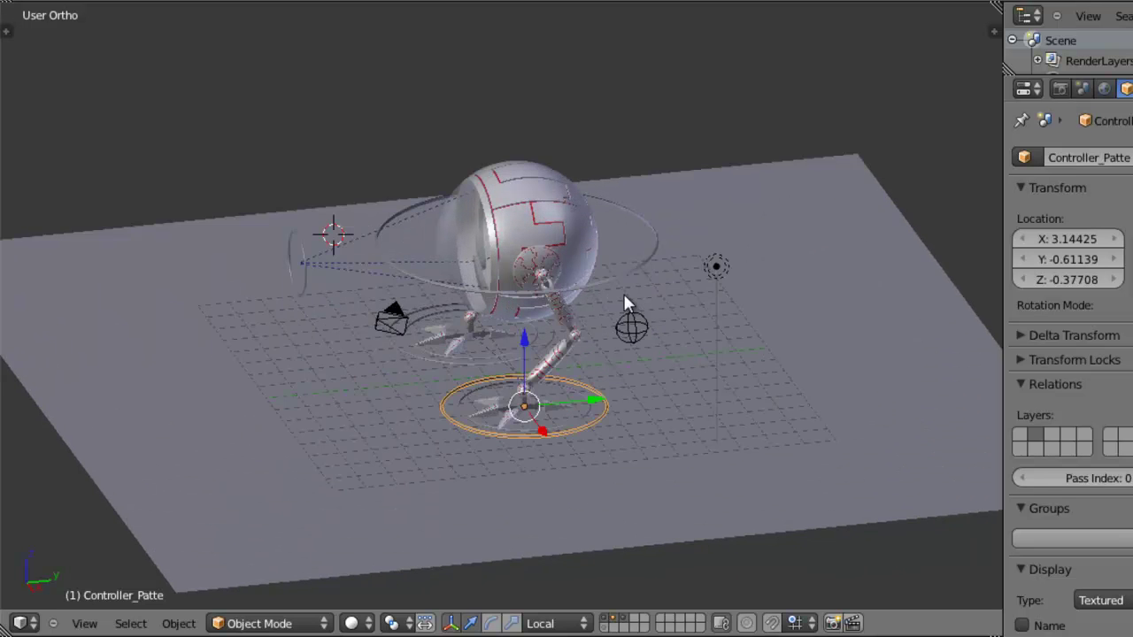
scroll(652, 298, "up", 2)
right_click(833, 345)
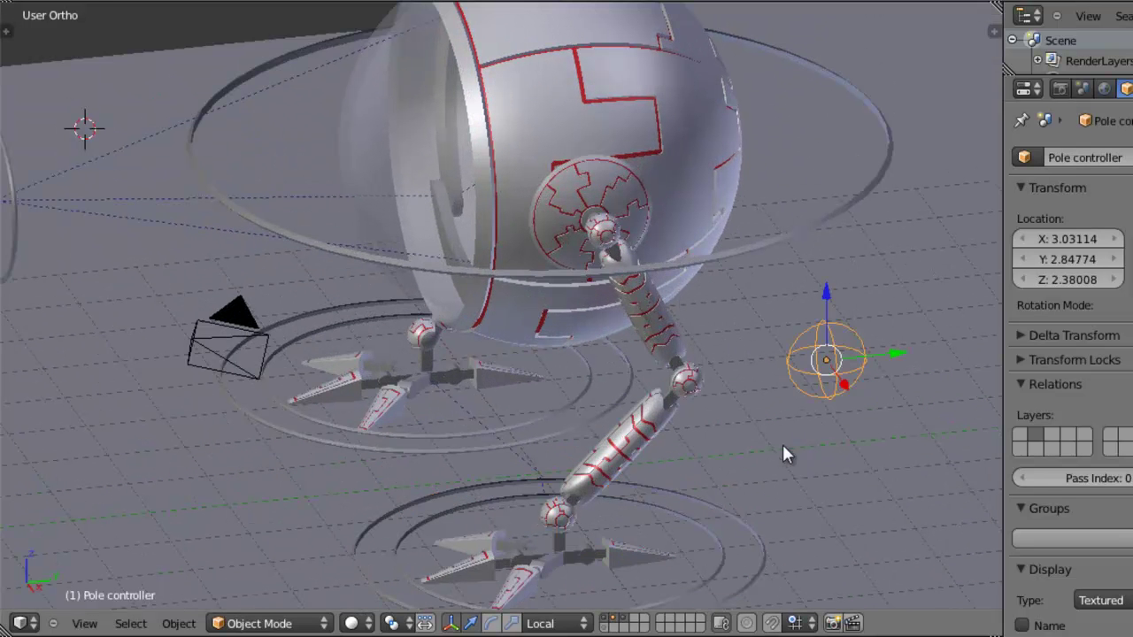
right_click(742, 515, "shift")
middle_click_drag(800, 427, 775, 392)
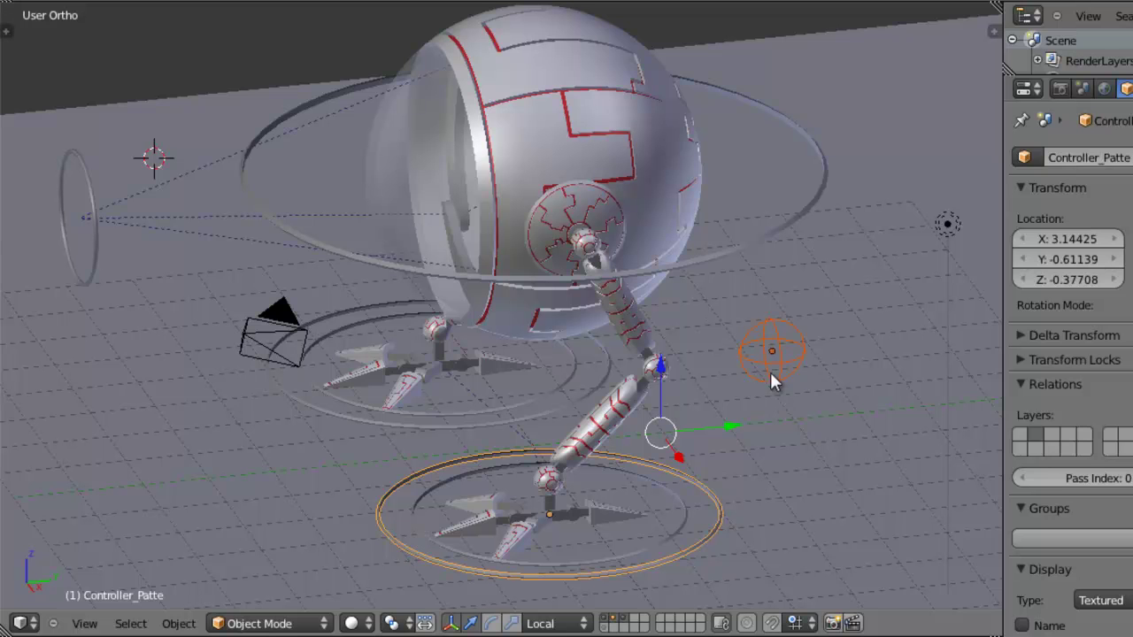
key("ctrl+p")
left_click(768, 454)
Parent the opposite leg's pole controller to its foot controller Controller_Patte.001
scroll(327, 456, "down", 2)
middle_click_drag(328, 455, 718, 454)
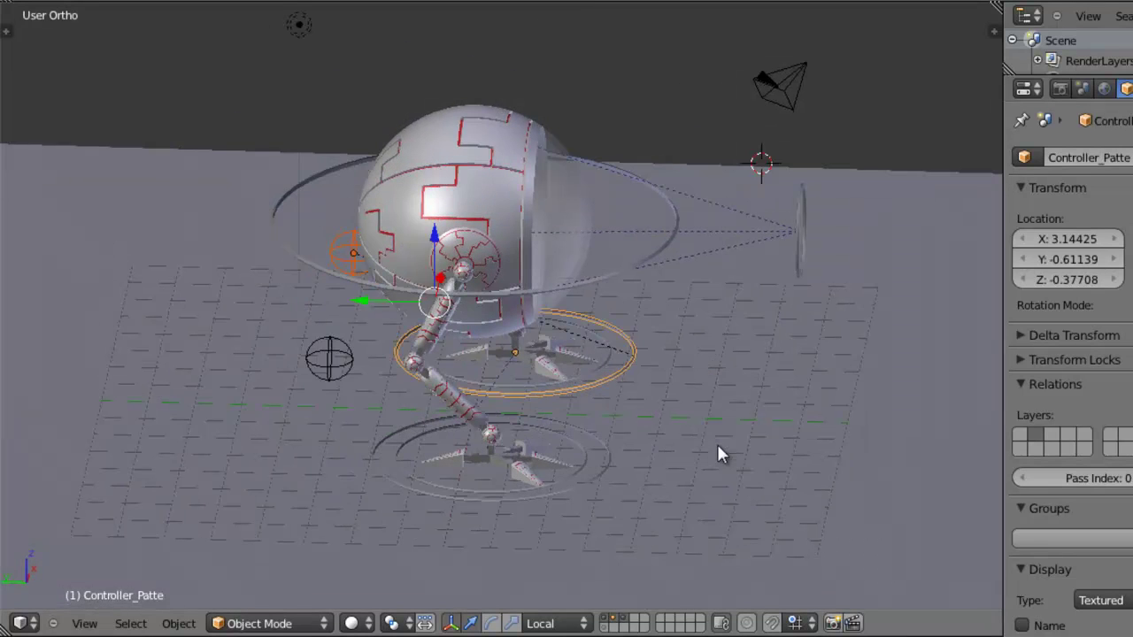
right_click(325, 363)
right_click(374, 450, "shift")
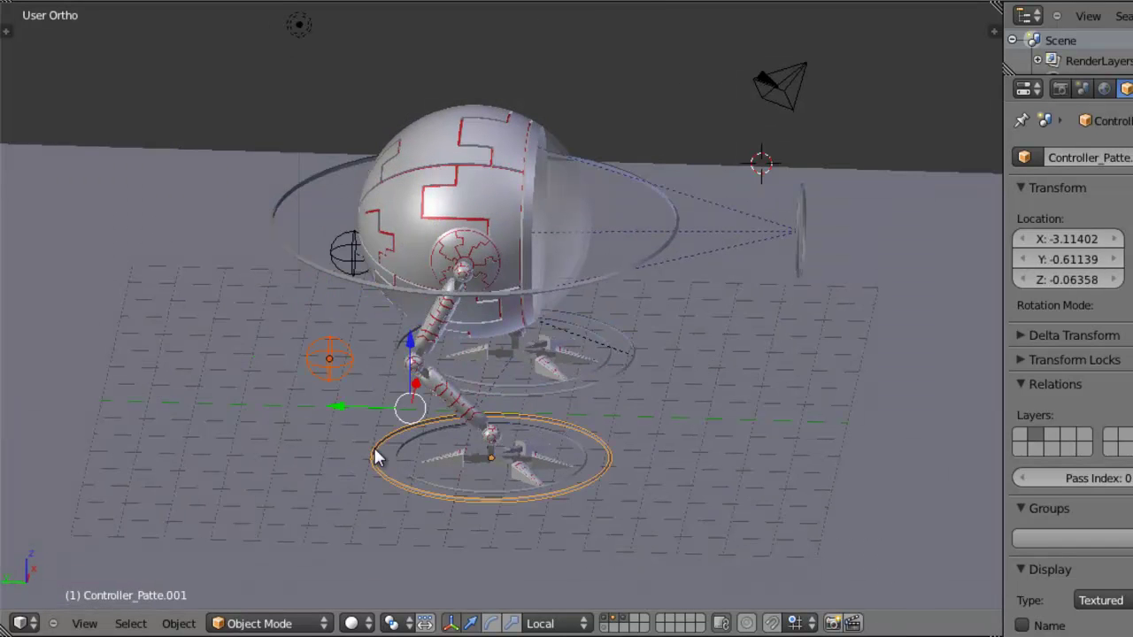
key("ctrl+p")
left_click(375, 450)
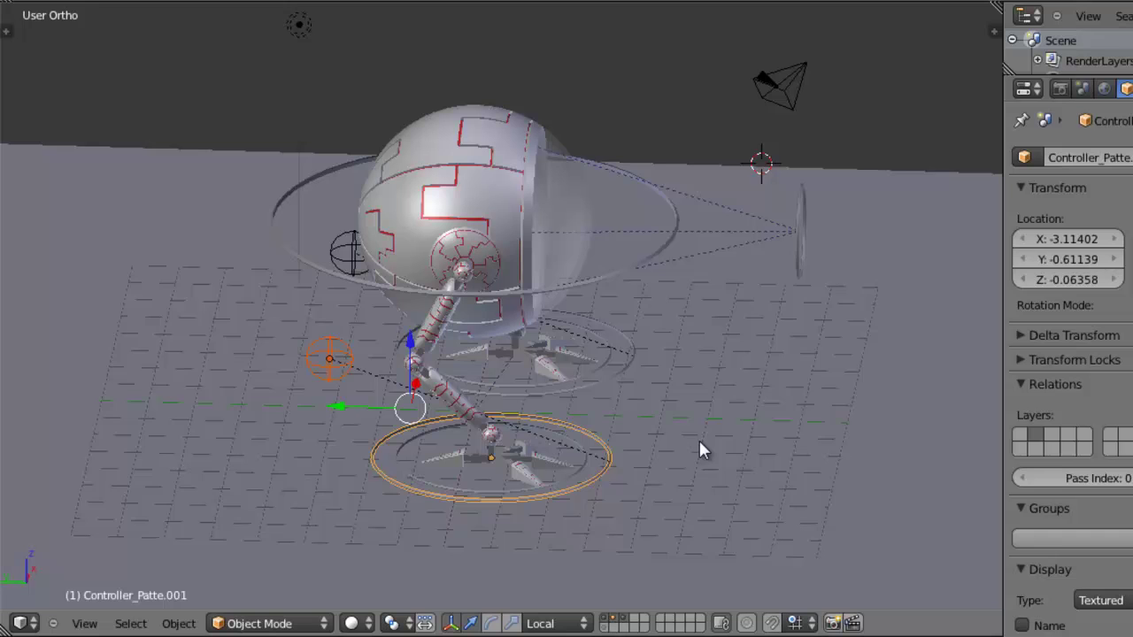
Test the parenting by moving Controller_Patte.001 together with its pole controller, and cancel the move
right_click(606, 462)
right_click(609, 466)
key("g")
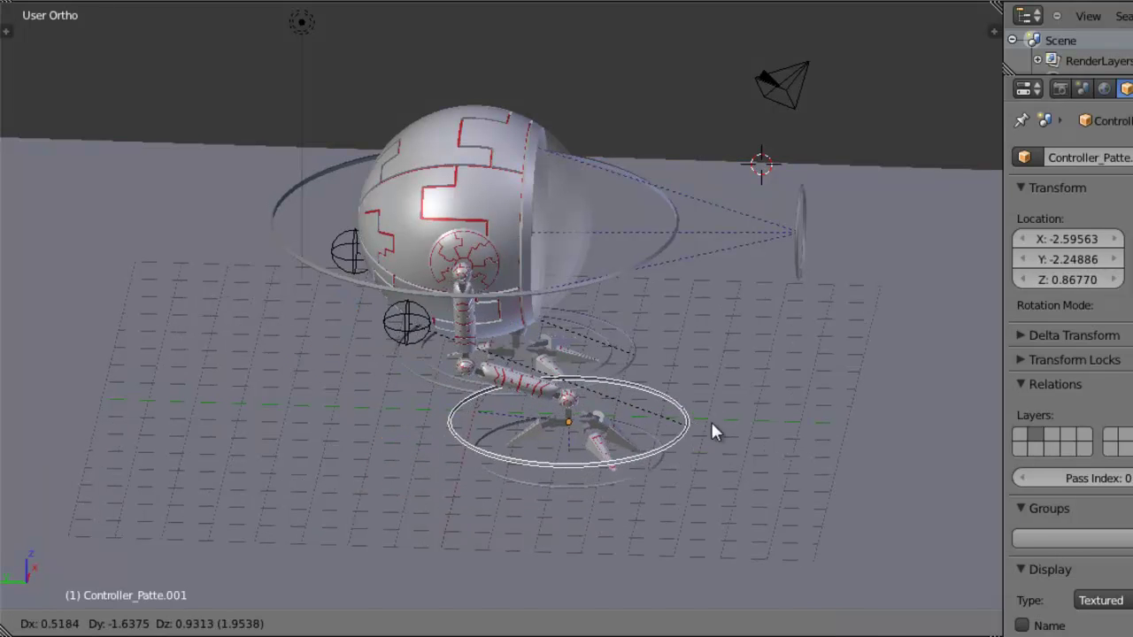
left_click(607, 457)
Move both pole controllers together about 1.26 units farther behind the robot along their local Y axis
middle_click_drag(519, 460, 563, 412)
right_click(559, 400)
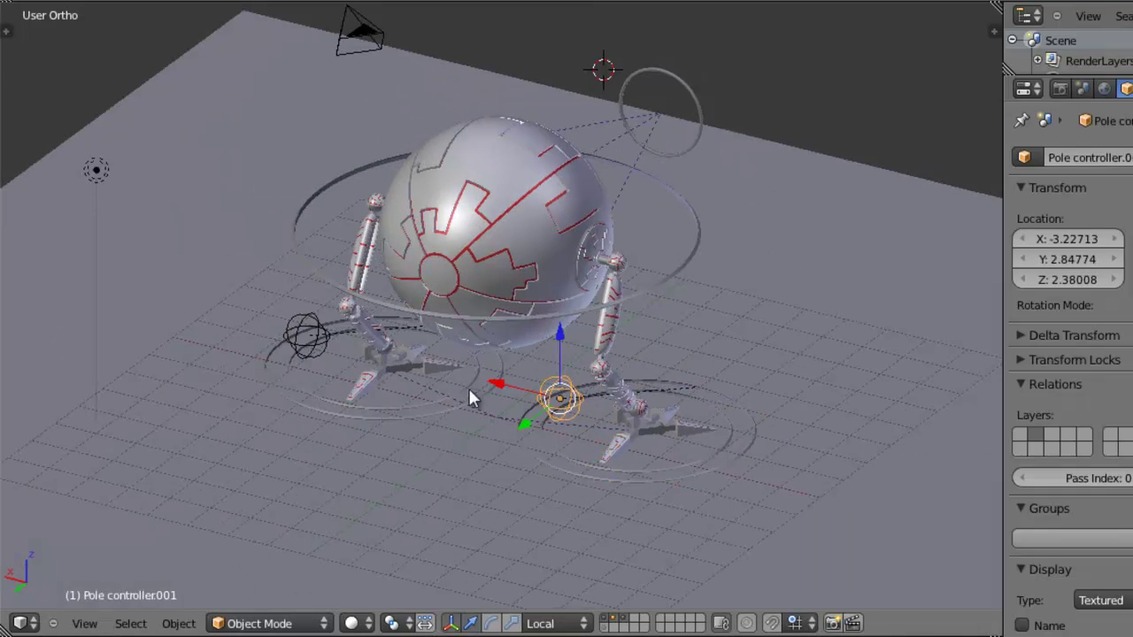
right_click(310, 340, "shift")
middle_click_drag(740, 486, 473, 336)
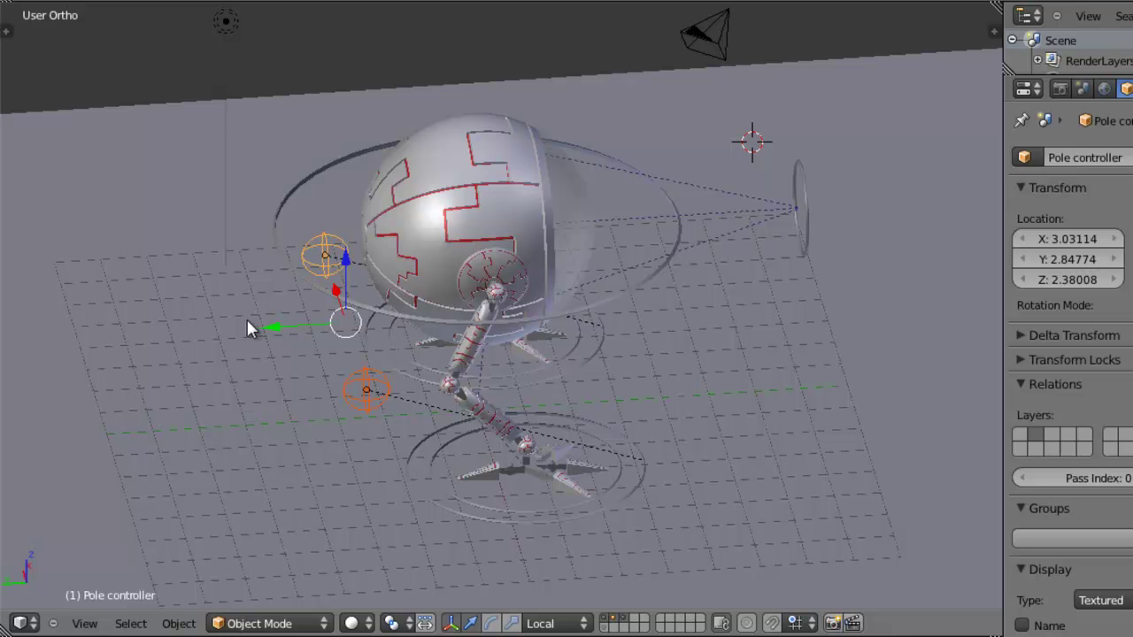
key("g")
key("y")
key("y")
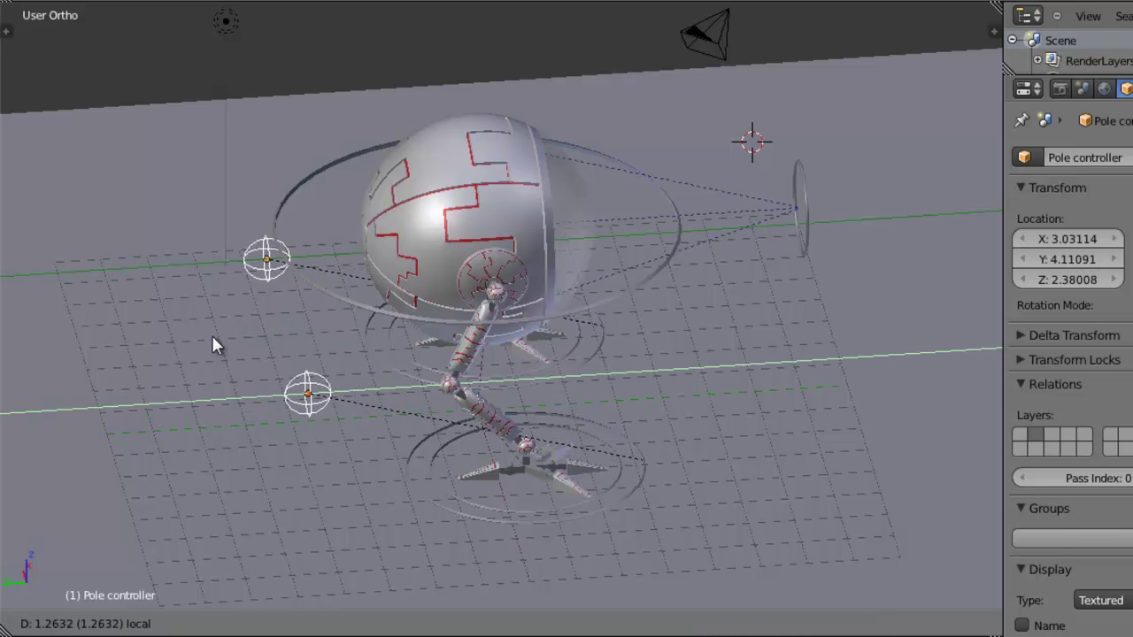
left_click(213, 337)
middle_click_drag(542, 493, 955, 476)
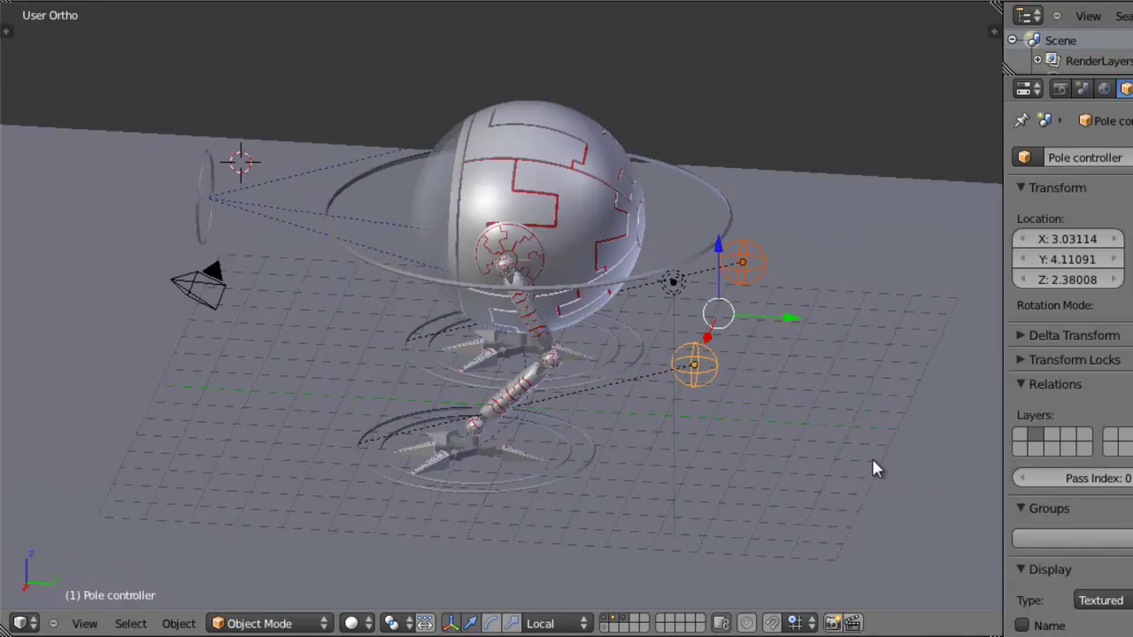
Move both foot controllers and the head controller together about 14.29 units along Y toward the rear of the ground plane
key("KP_7")
left_click_drag(488, 18, 488, 5)
scroll(636, 366, "down", 3)
middle_click_drag(582, 210, 565, 272)
right_click(635, 423)
middle_click_drag(632, 422, 670, 423)
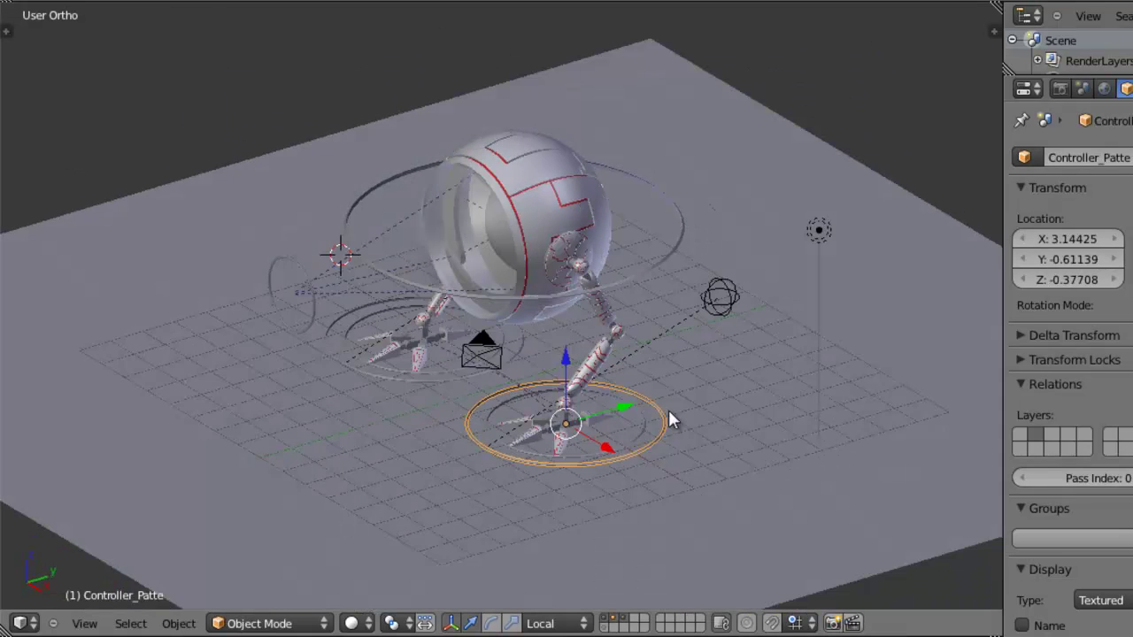
right_click(332, 352, "shift")
right_click(633, 275, "shift")
scroll(635, 352, "down", 3)
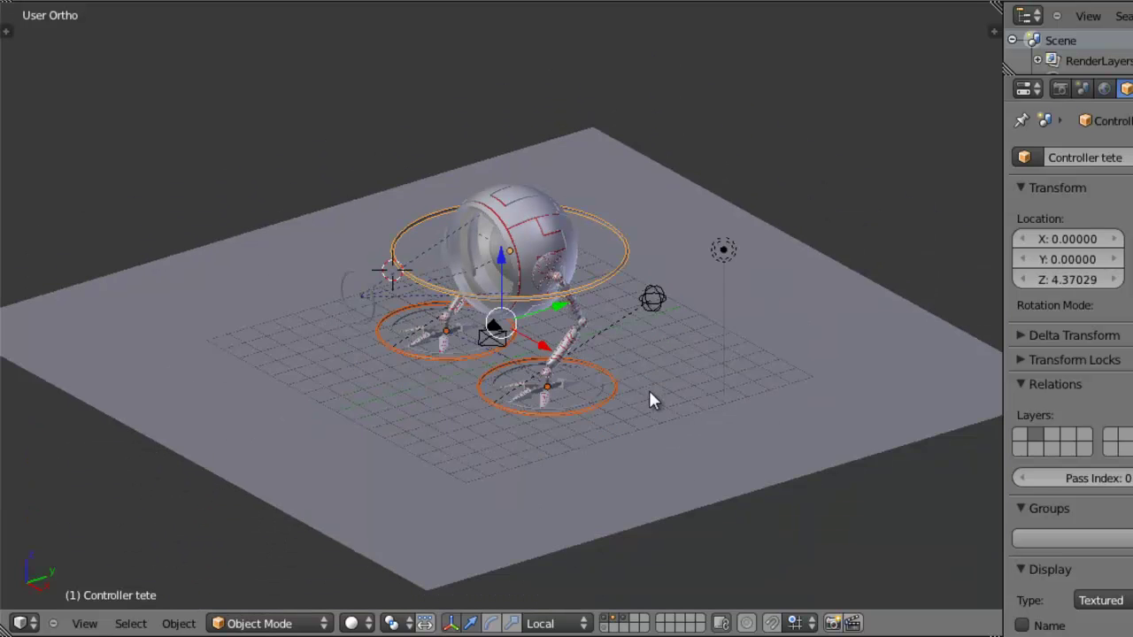
middle_click_drag(650, 396, 600, 389)
left_click_drag(573, 318, 922, 245)
middle_click_drag(791, 291, 710, 363, "shift")
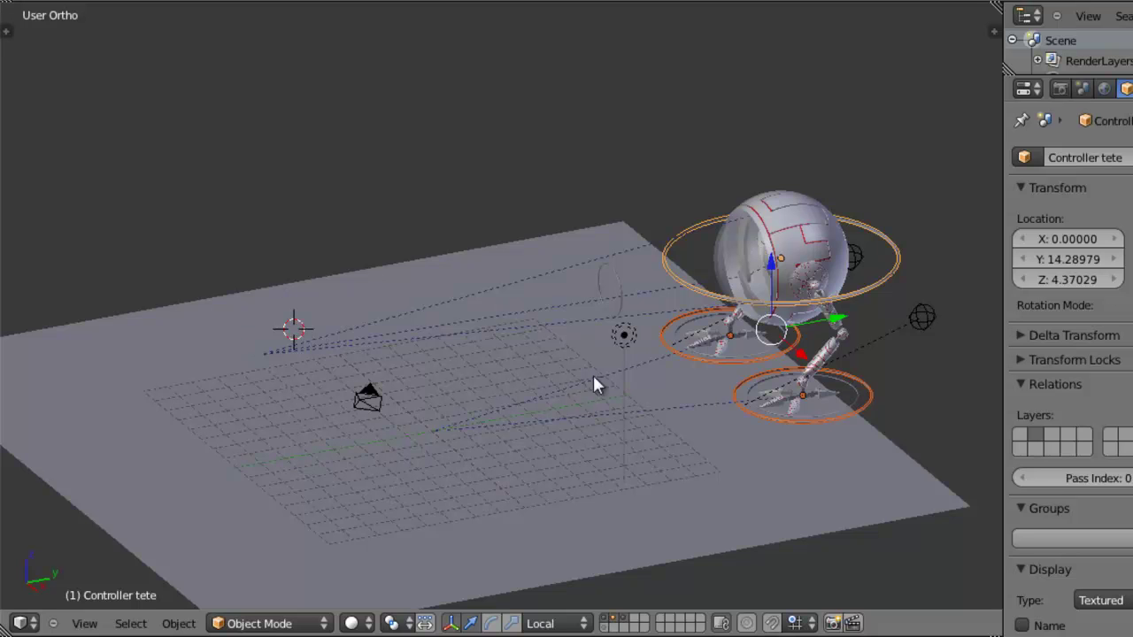
Try to move Controller Iris along its local Y axis, undo, and reselect the foot controllers with the head controller
right_click(615, 281)
middle_click_drag(615, 281, 667, 327)
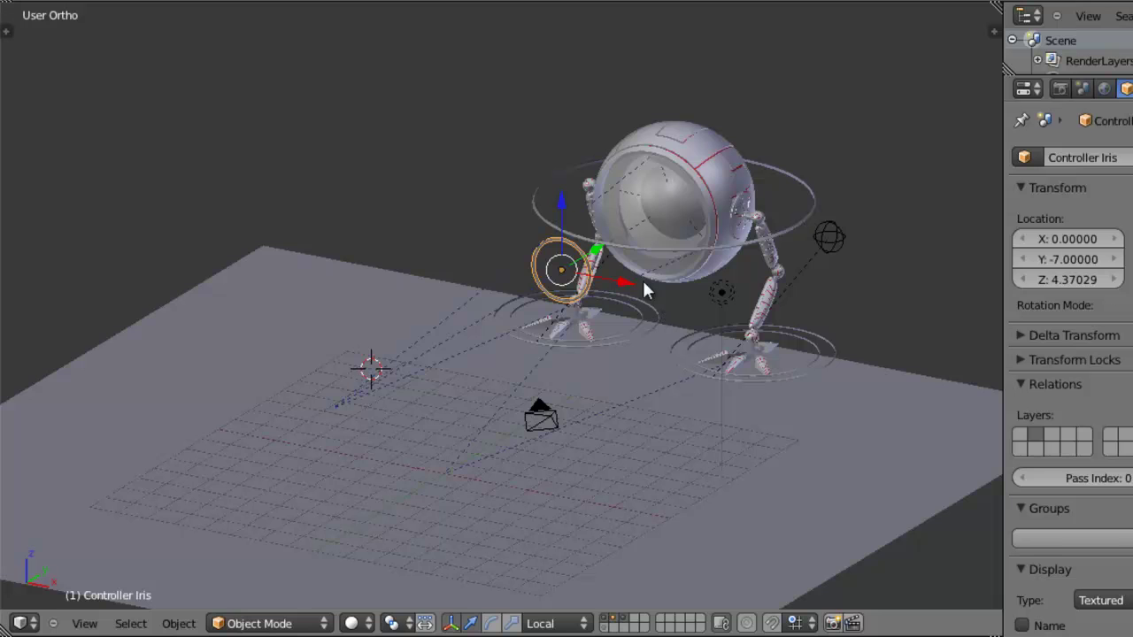
left_click_drag(602, 255, 587, 299)
right_click(586, 299)
key("ctrl+z")
right_click(828, 326, "shift")
right_click(659, 301, "shift")
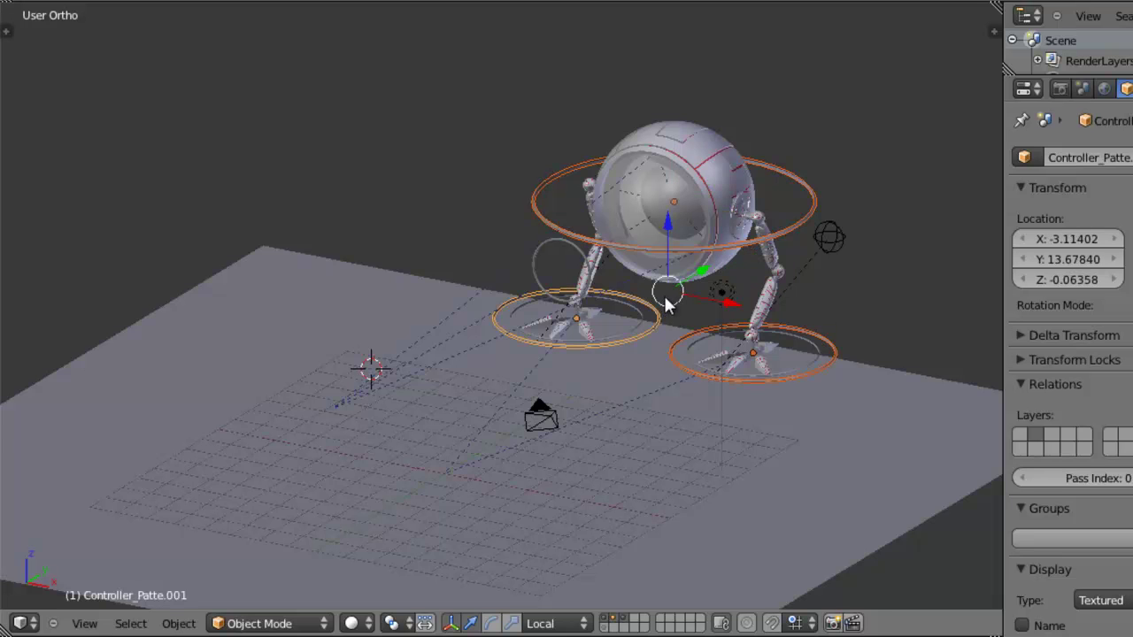
Look through the camera and move it to about X 5.19, Y -8.66, Z 7.97, fitting the robot in the frame
middle_click_drag(651, 309, 719, 243)
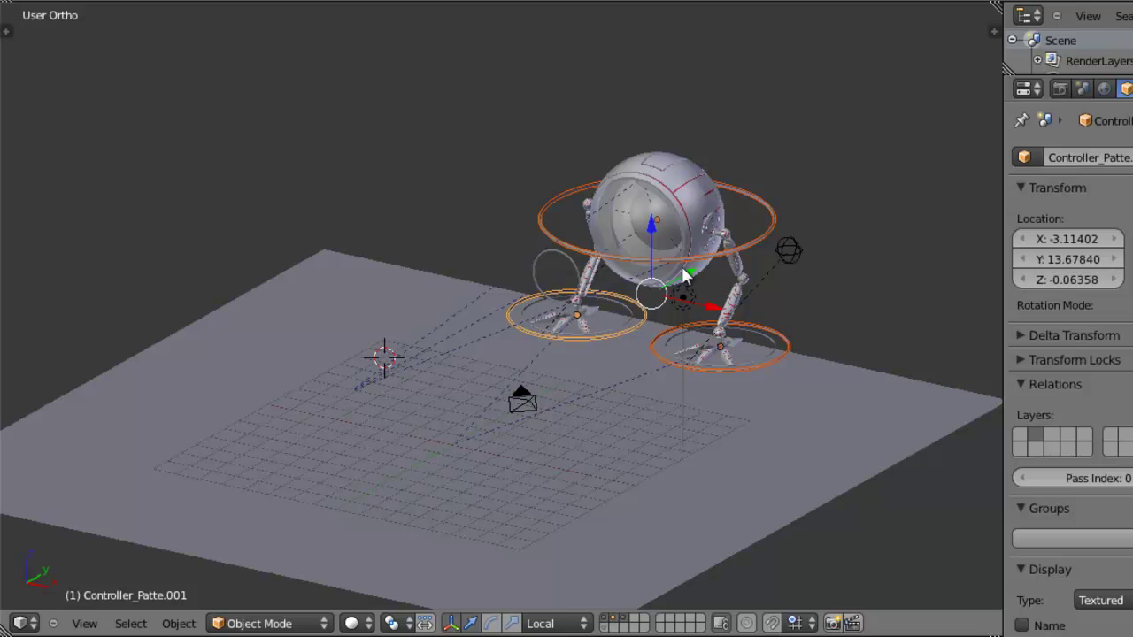
key("KP_1")
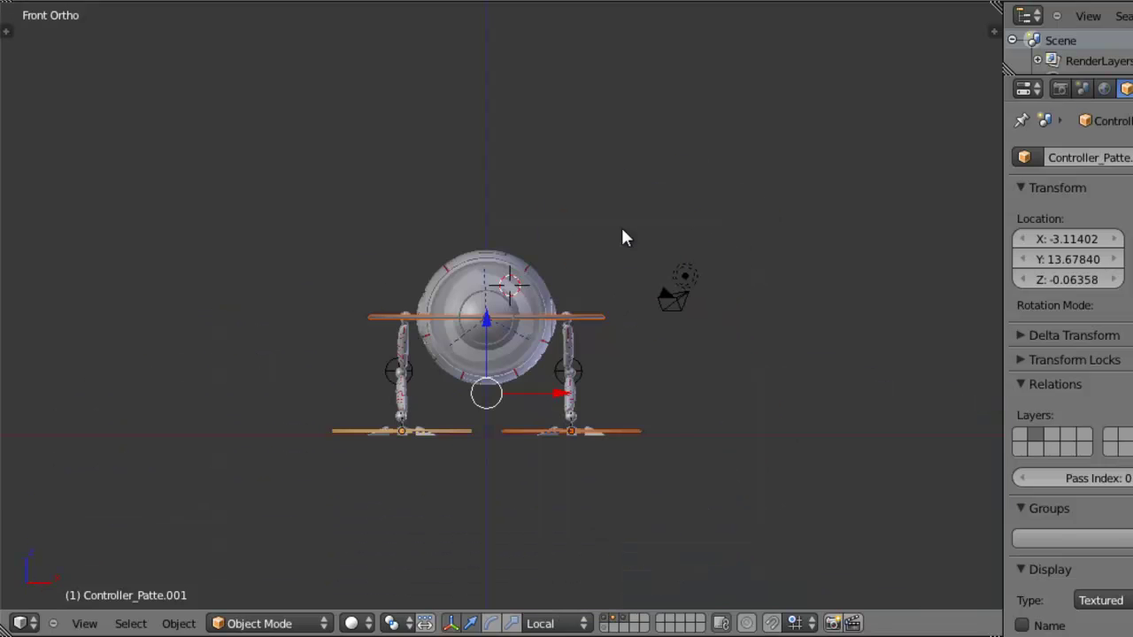
middle_click_drag(623, 238, 595, 271)
key("KP_5")
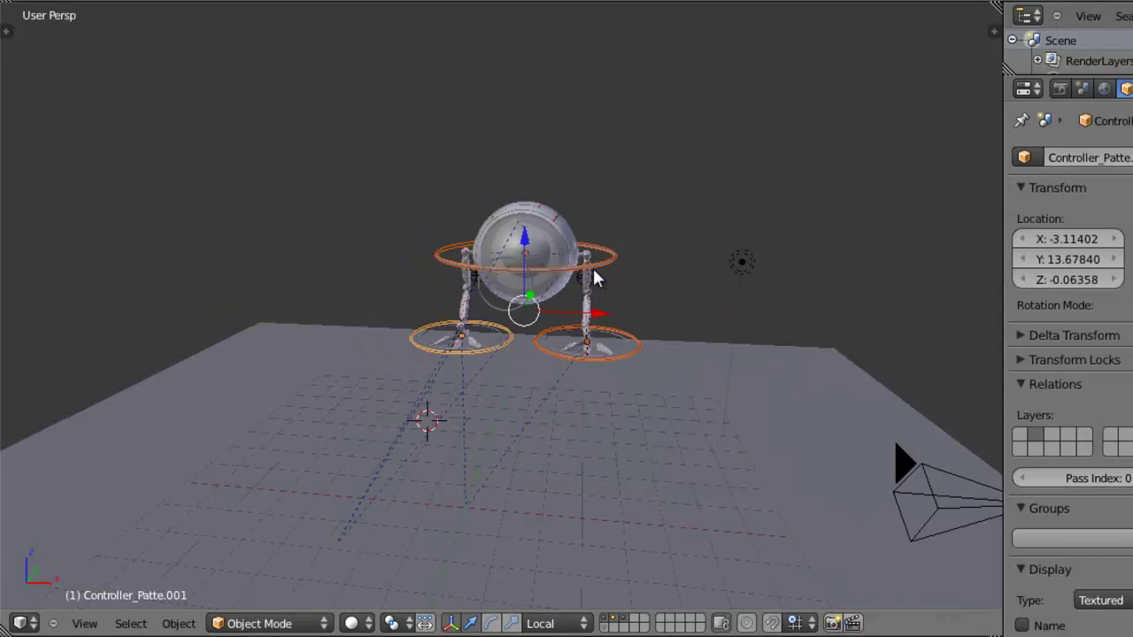
middle_click_drag(617, 242, 643, 274)
key("KP_0")
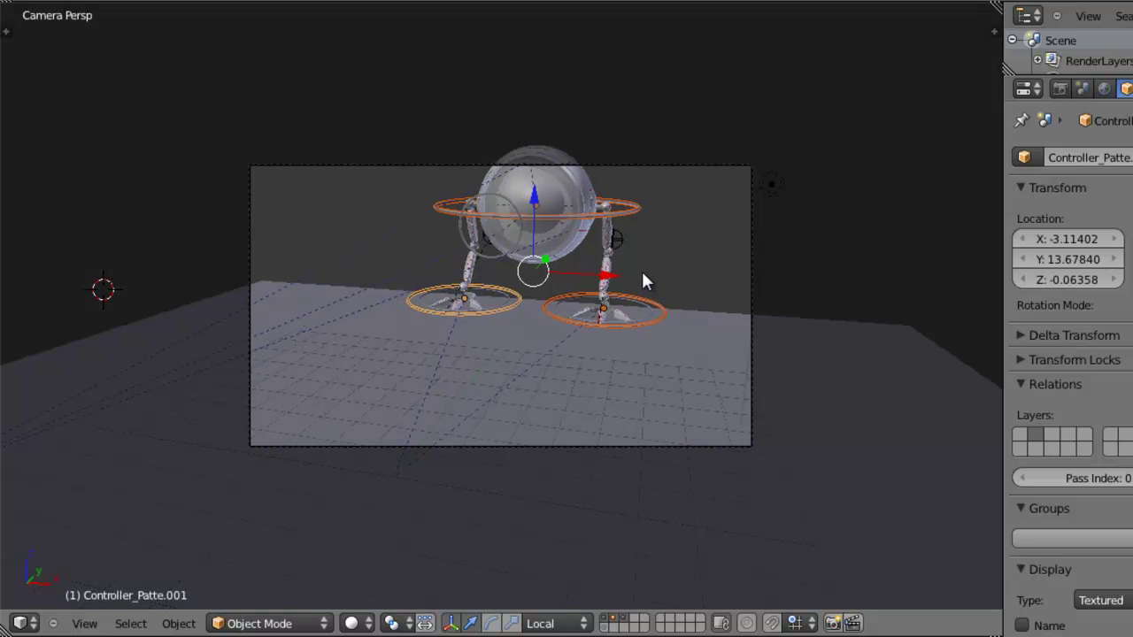
right_click(662, 167)
key("g")
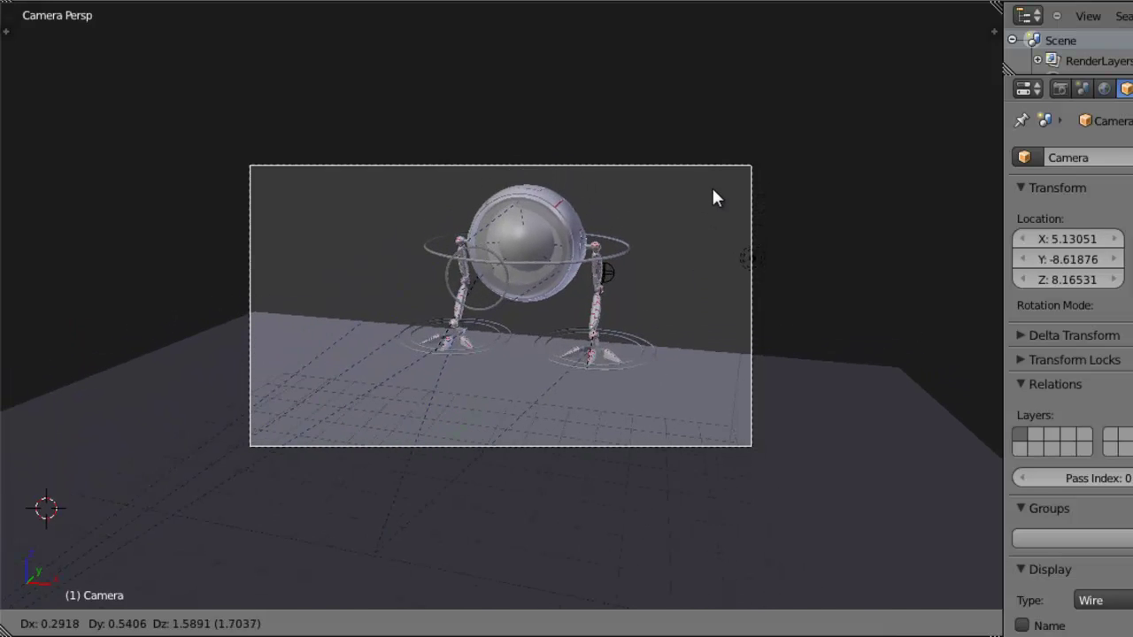
left_click(684, 283)
Pull the camera back along its local Z axis and reposition it to about X 5.53, Y -10.18, Z 8.19
key("g")
key("z")
key("z")
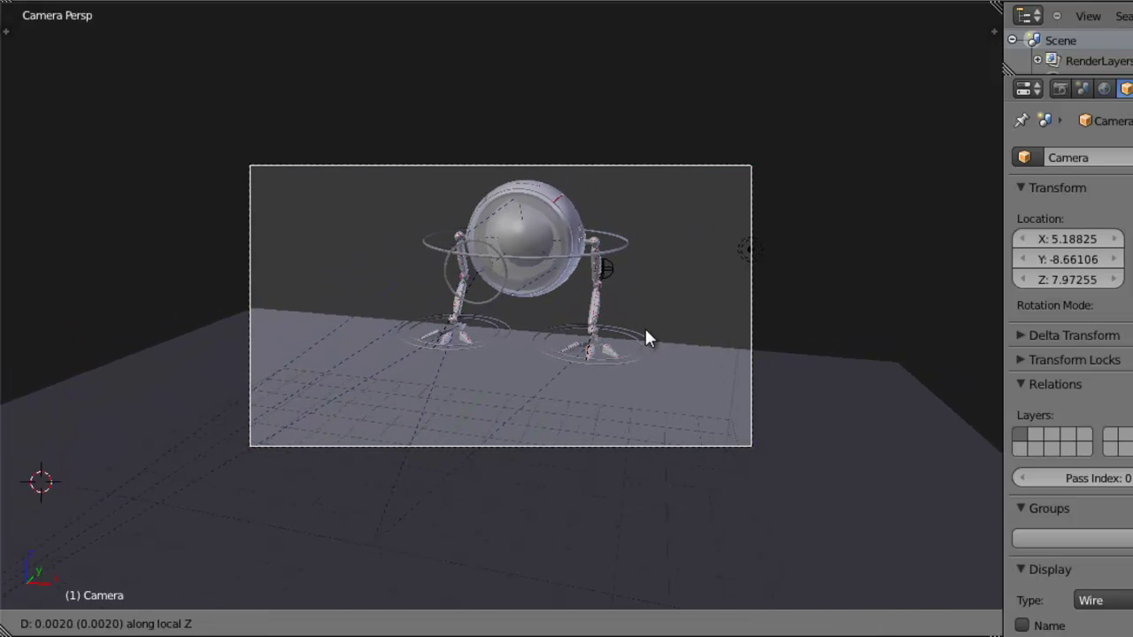
left_click(667, 383)
key("g")
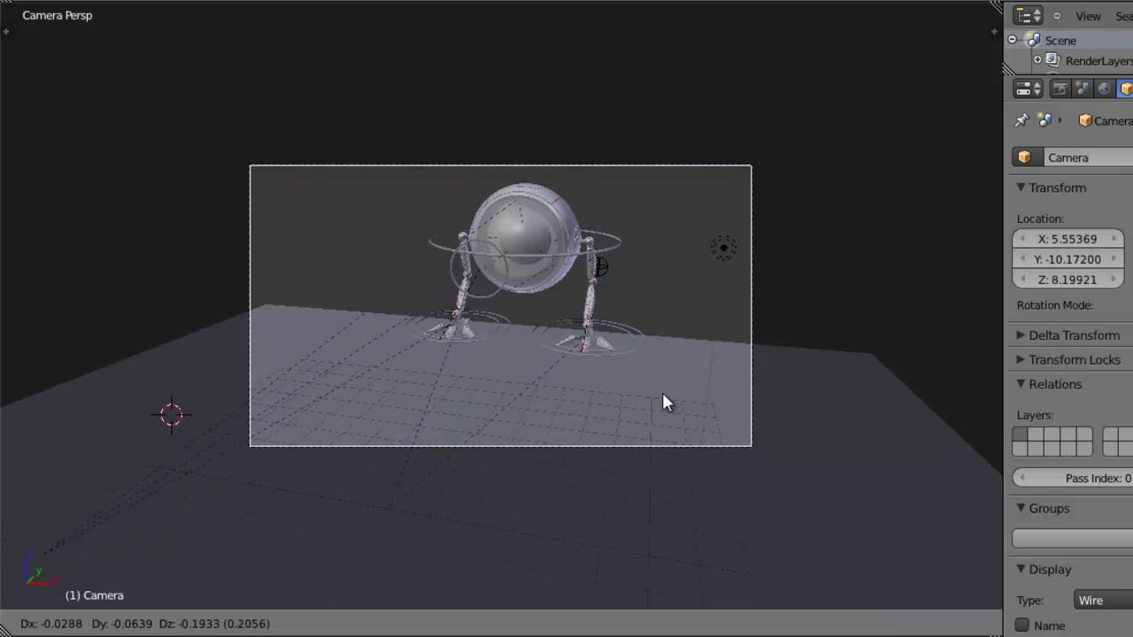
left_click(635, 273)
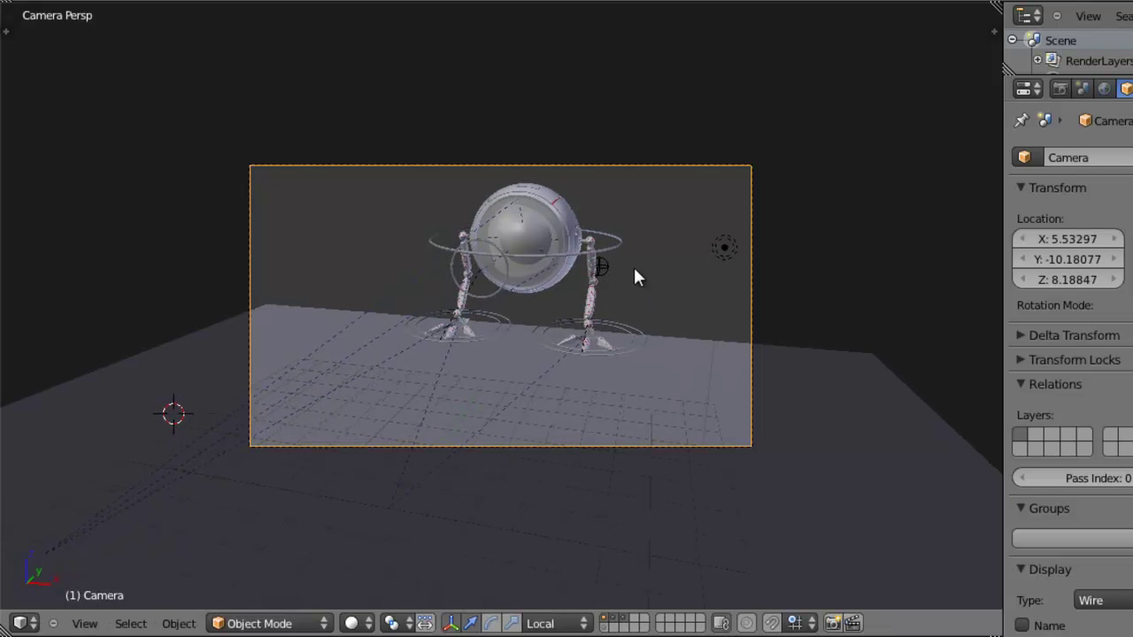
key("r")
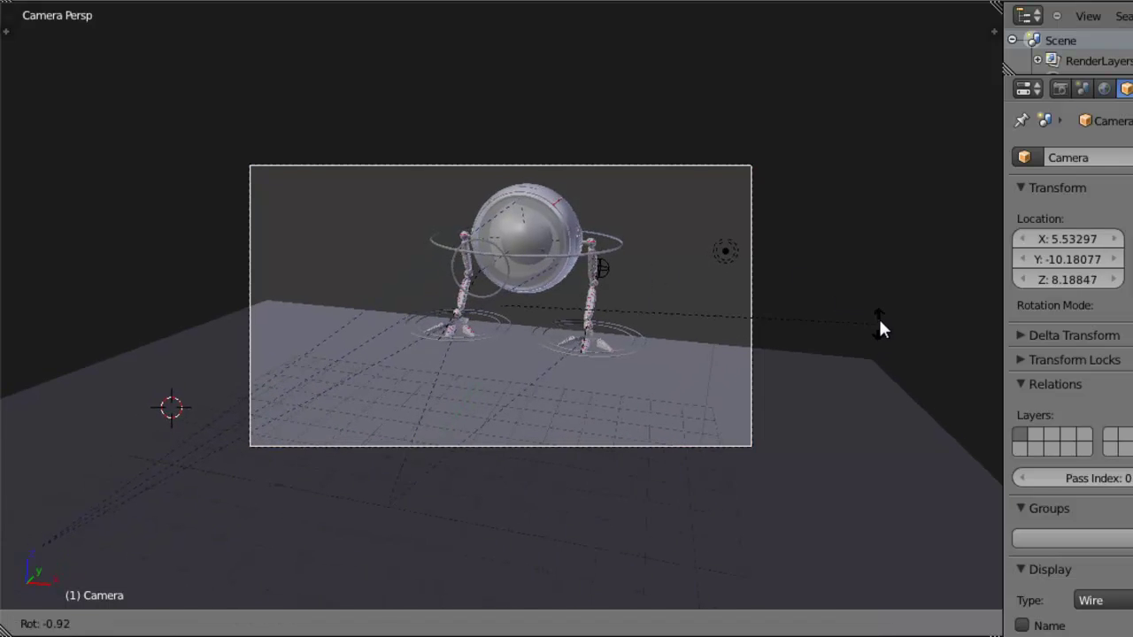
right_click(885, 310)
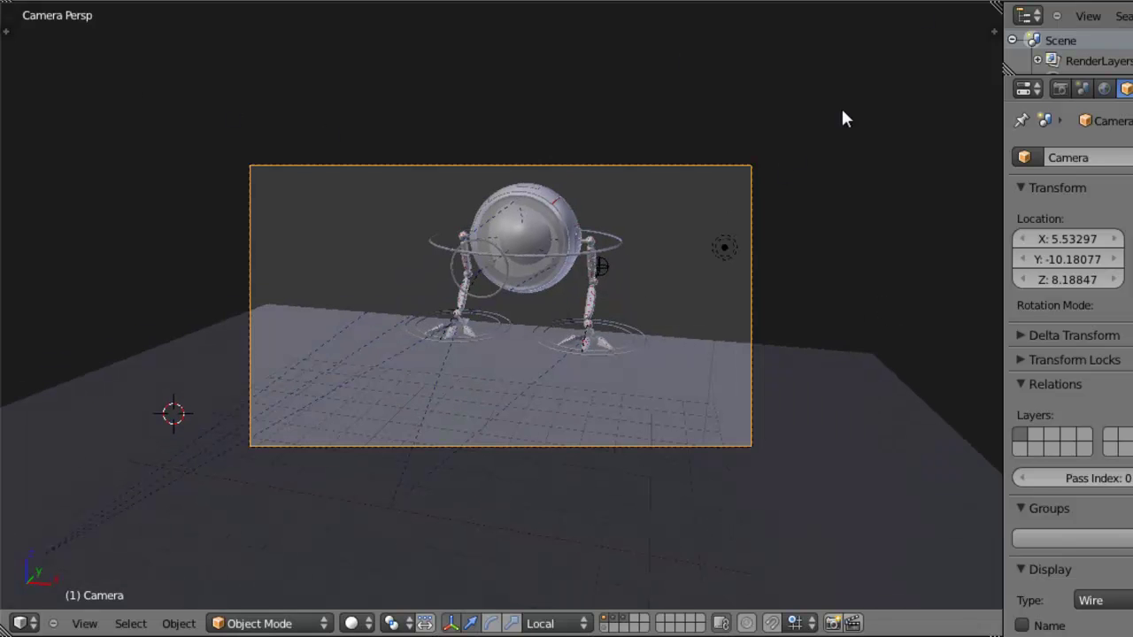
Split the 3D view into two side-by-side areas and keep the second one as a 3D View
left_click_drag(994, 31, 413, 55)
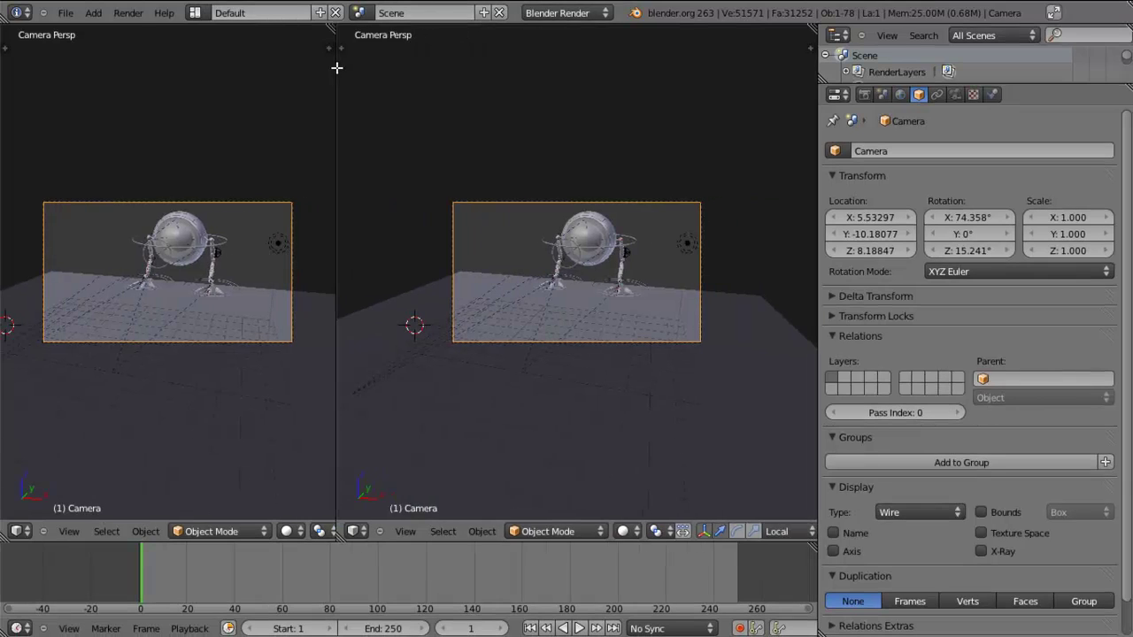
left_click_drag(336, 67, 362, 65)
left_click(196, 15)
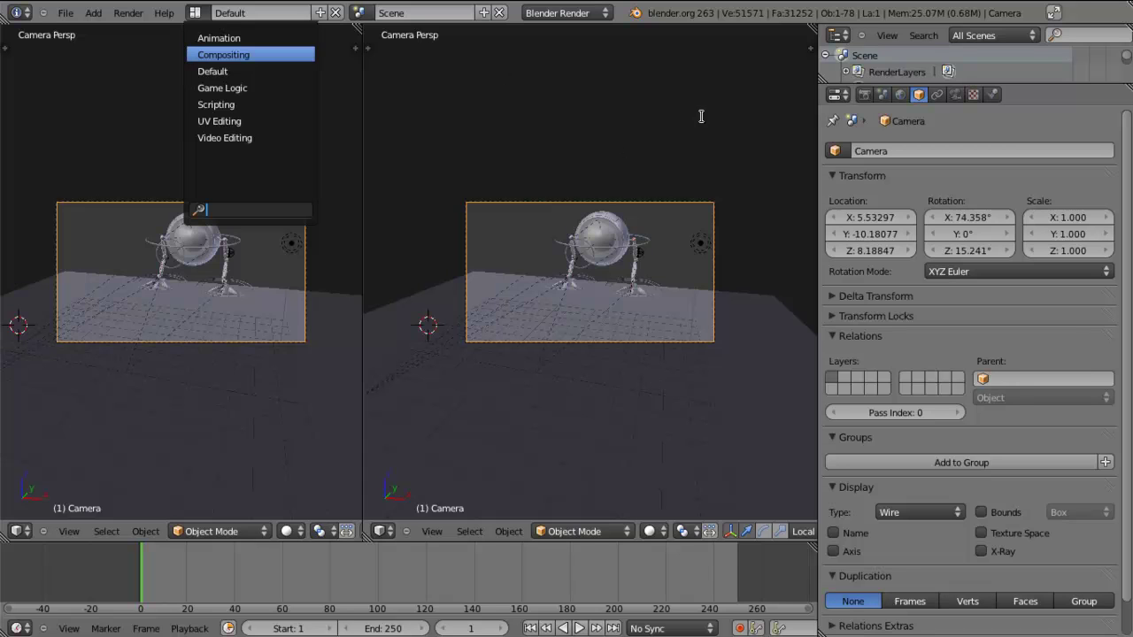
left_click(382, 530)
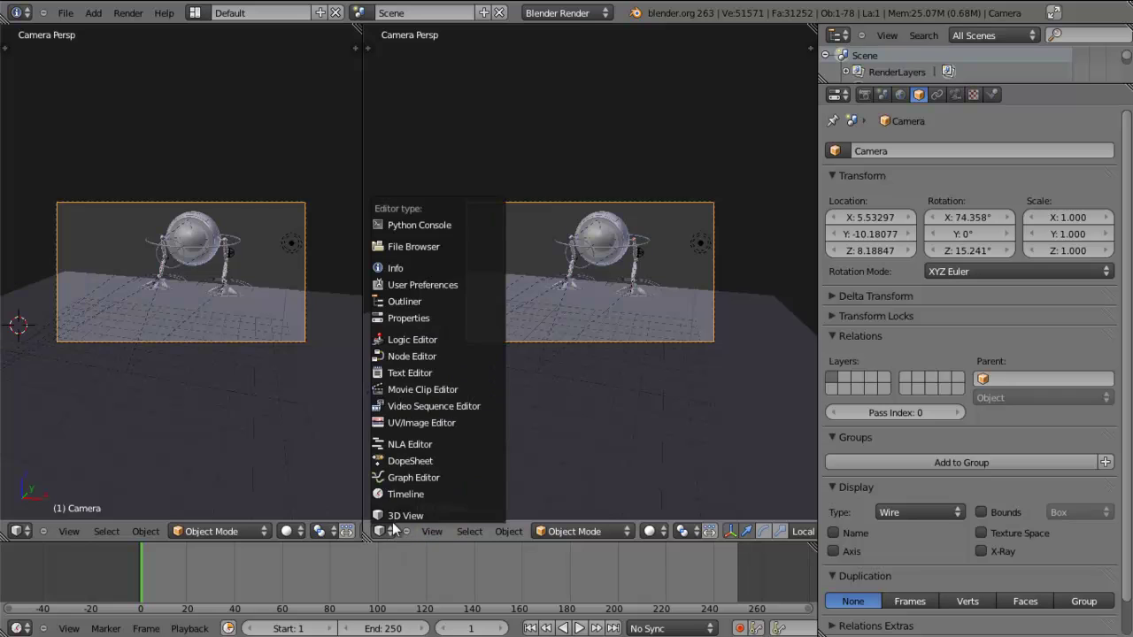
left_click(432, 515)
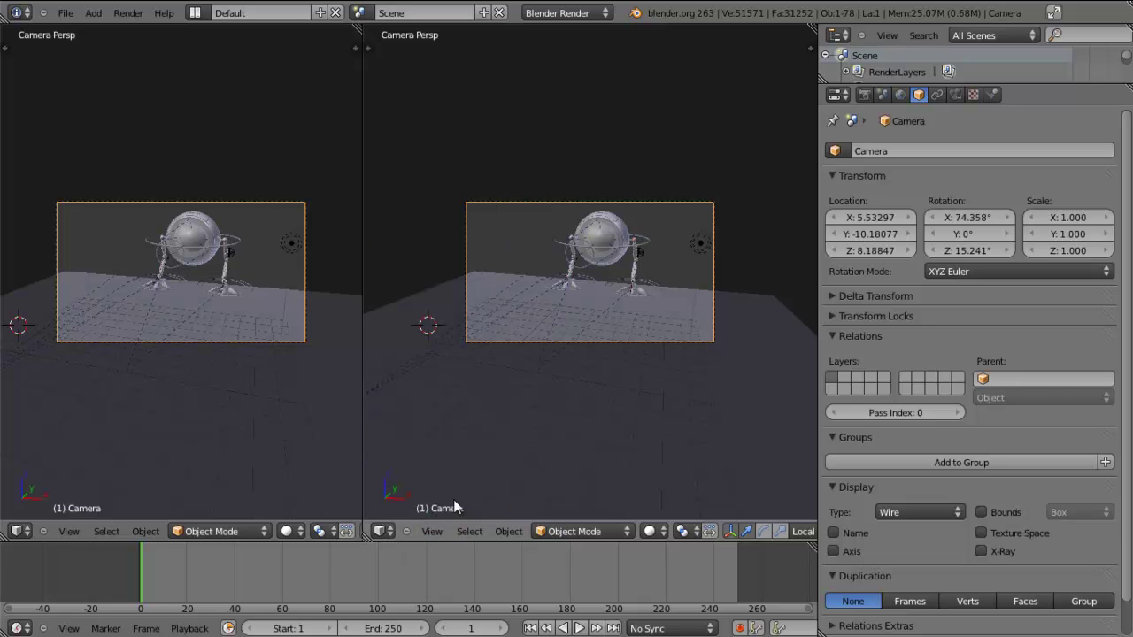
Set the second 3D view to front orthographic, centred on the robot's head sphere
middle_click_drag(592, 376, 601, 413)
right_click(550, 274)
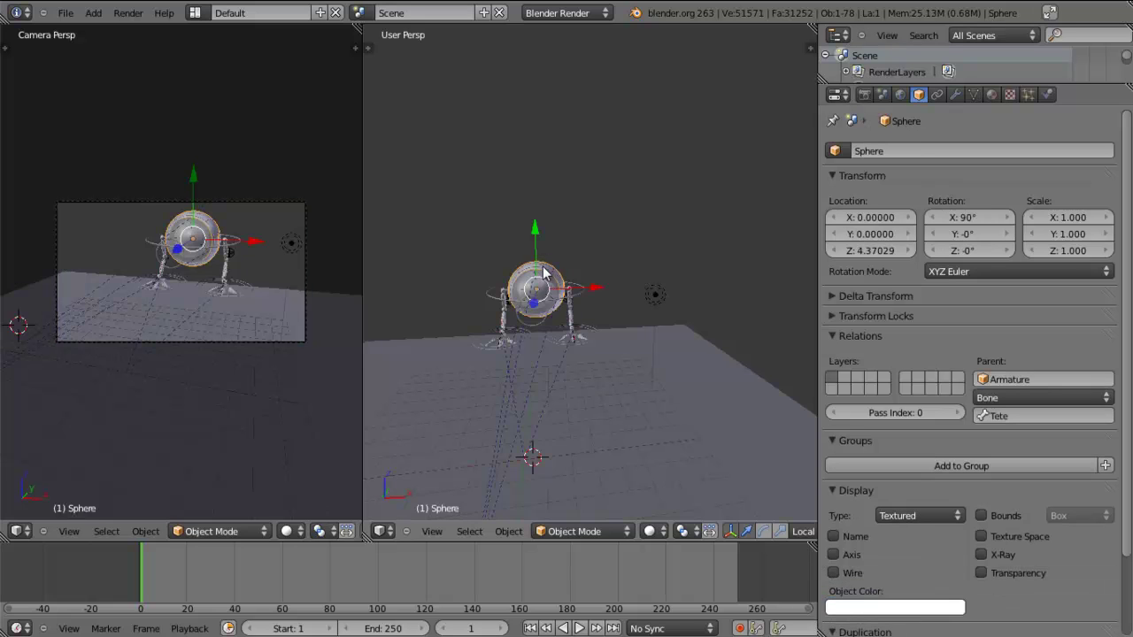
key("KP_1")
key("KP_5")
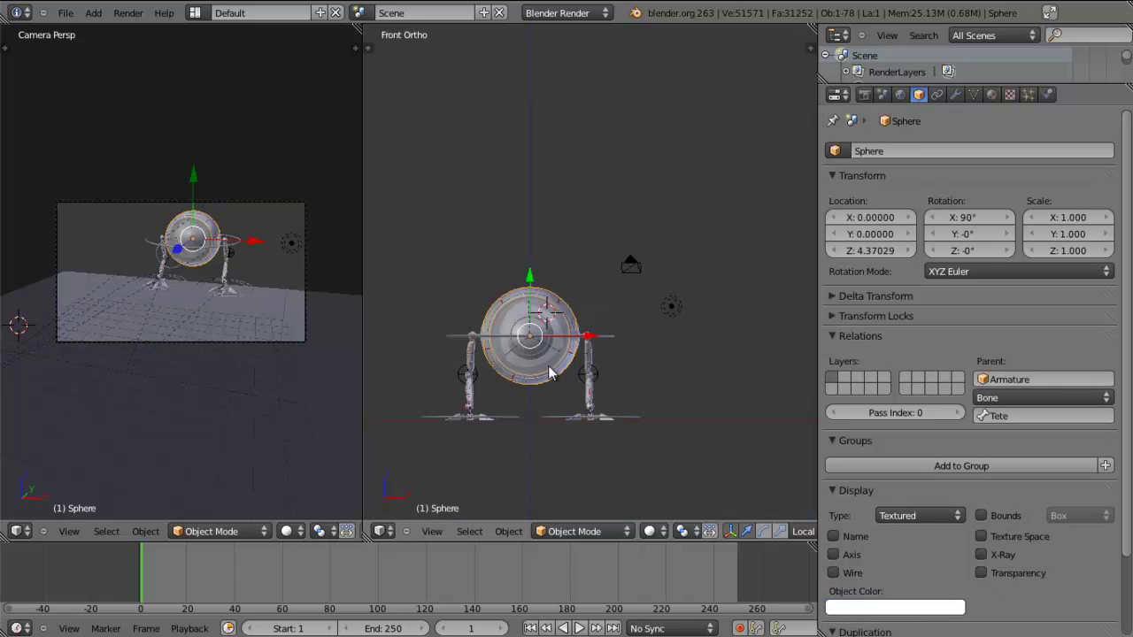
key("KP_Decimal")
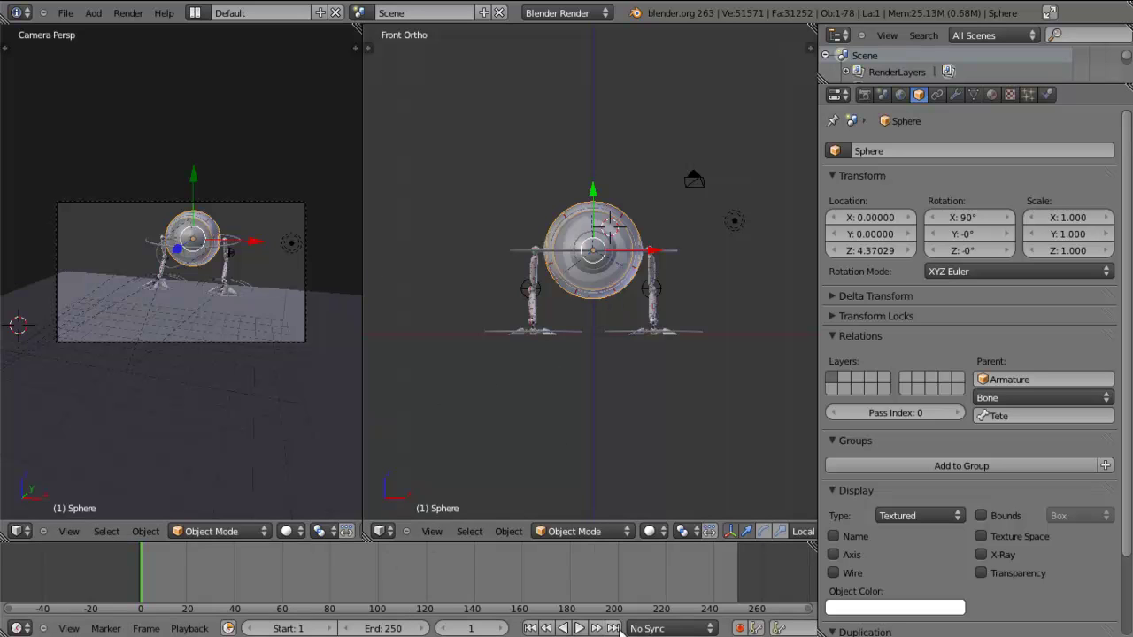
Look over the timeline's playback and keying controls, and enlarge the timeline area below the 3D views
scroll(631, 628, "down", 4)
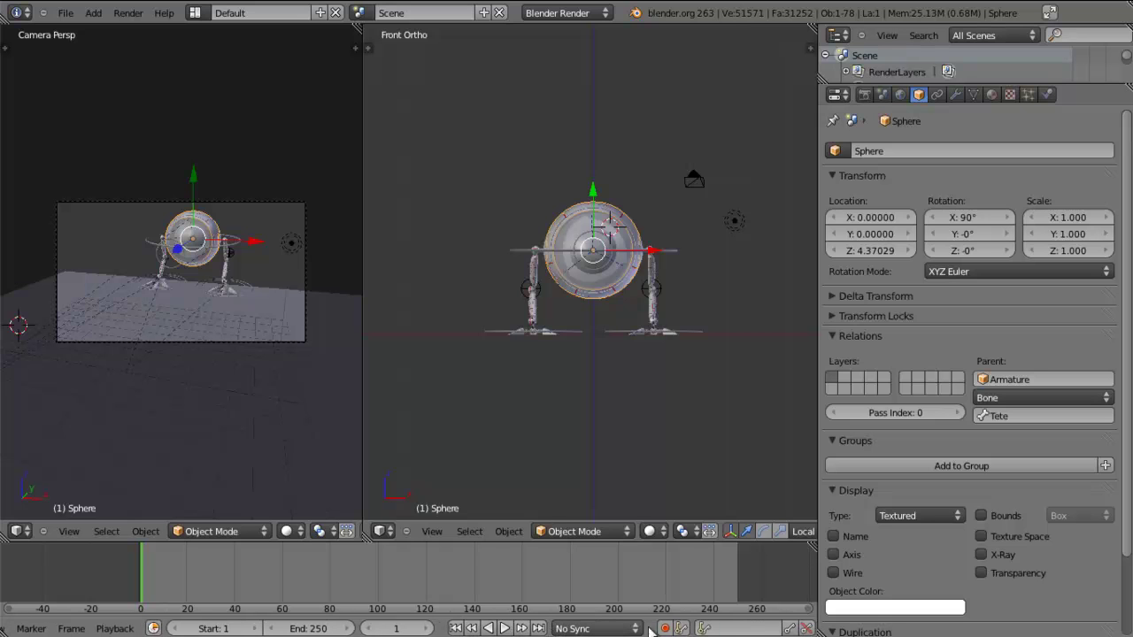
left_click(704, 628)
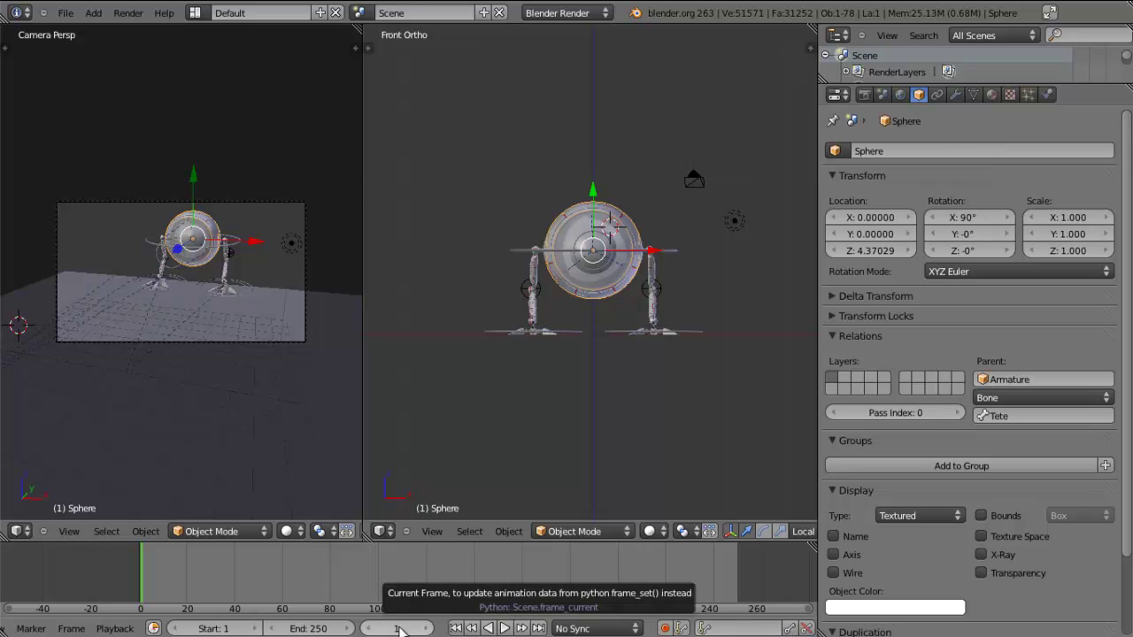
left_click_drag(475, 536, 478, 506)
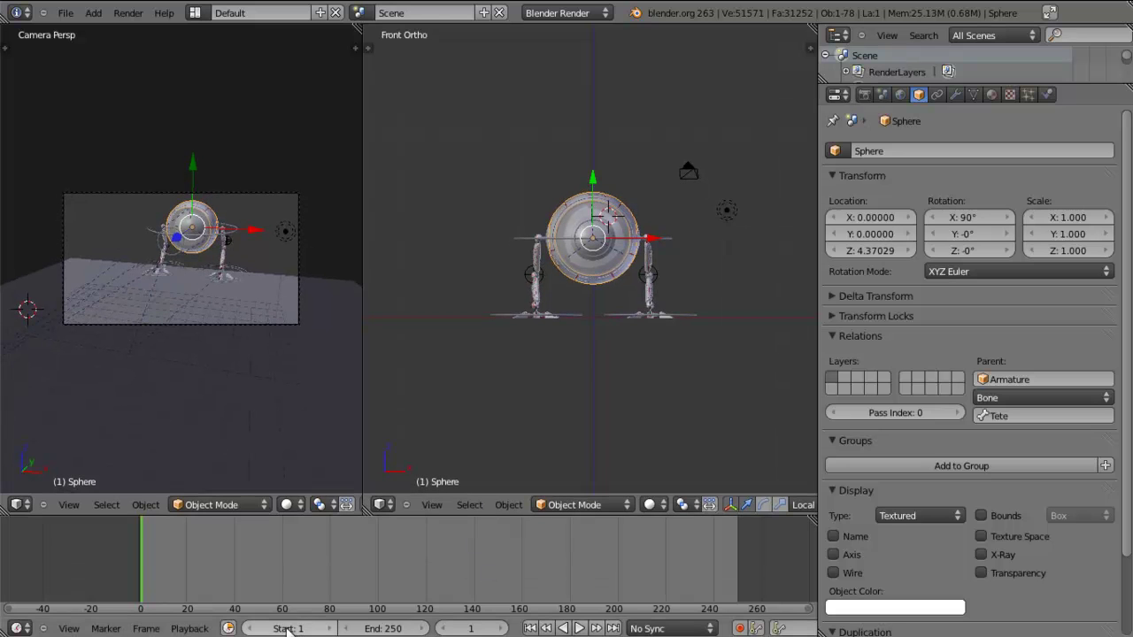
scroll(177, 625, "down", 3)
Split the timeline area in two, switch the upper part to the DopeSheet, and make it taller
left_click_drag(4, 634, 146, 615)
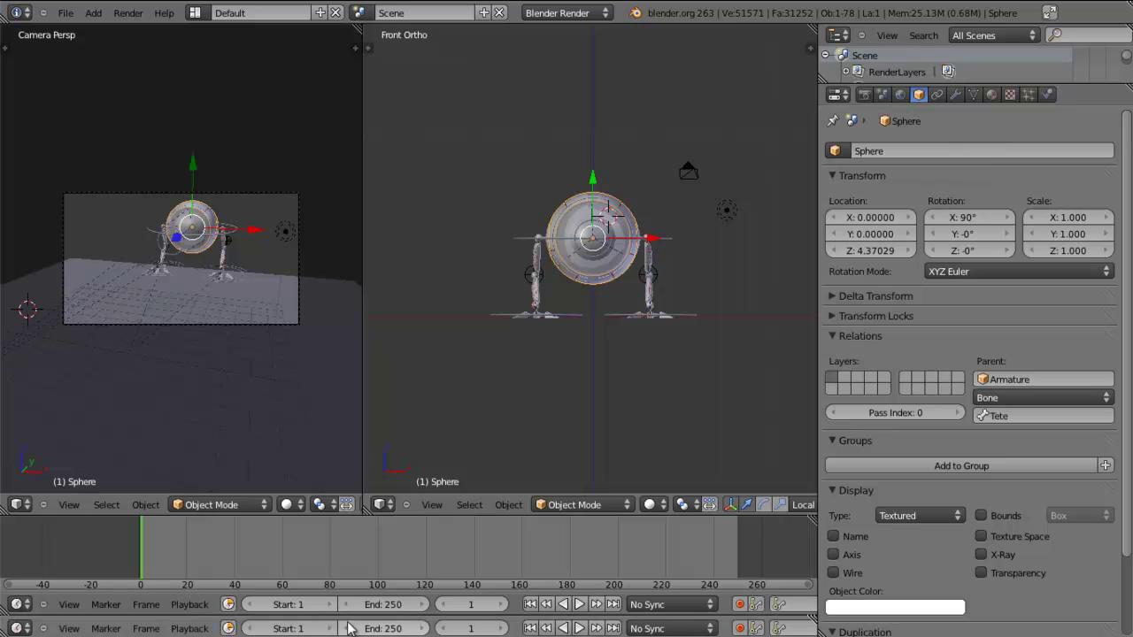
left_click(16, 605)
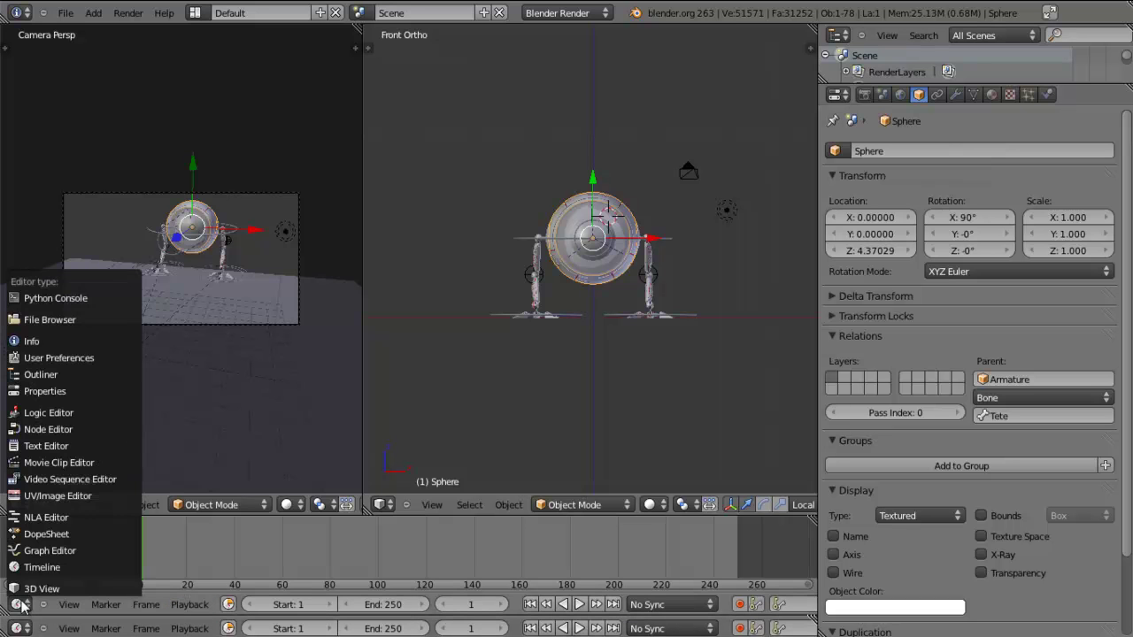
left_click(97, 535)
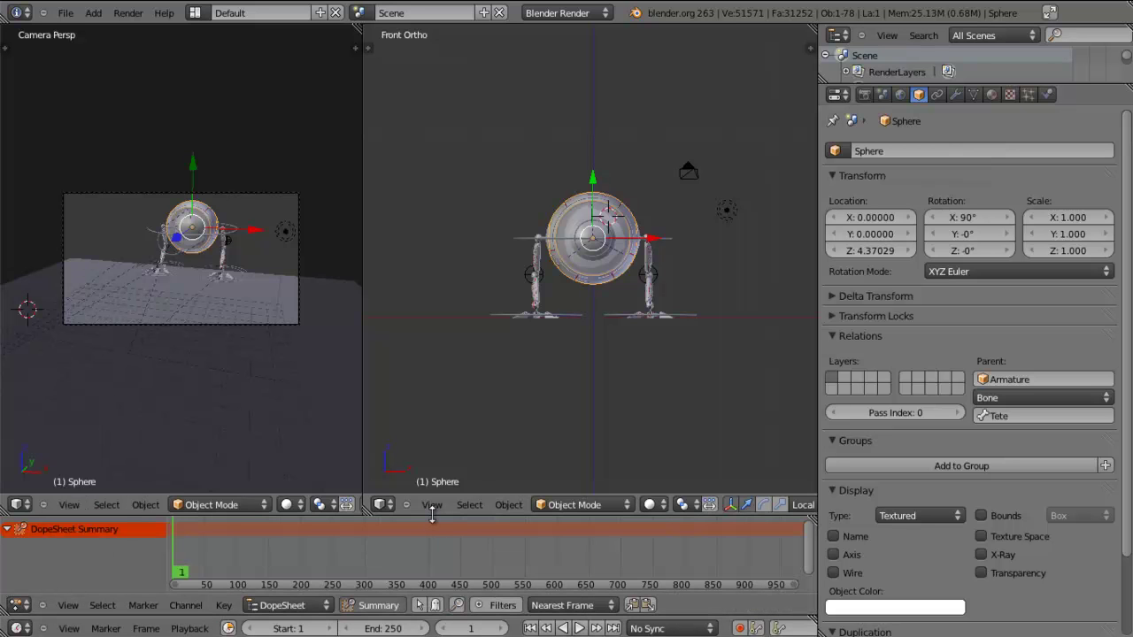
left_click_drag(432, 514, 433, 487)
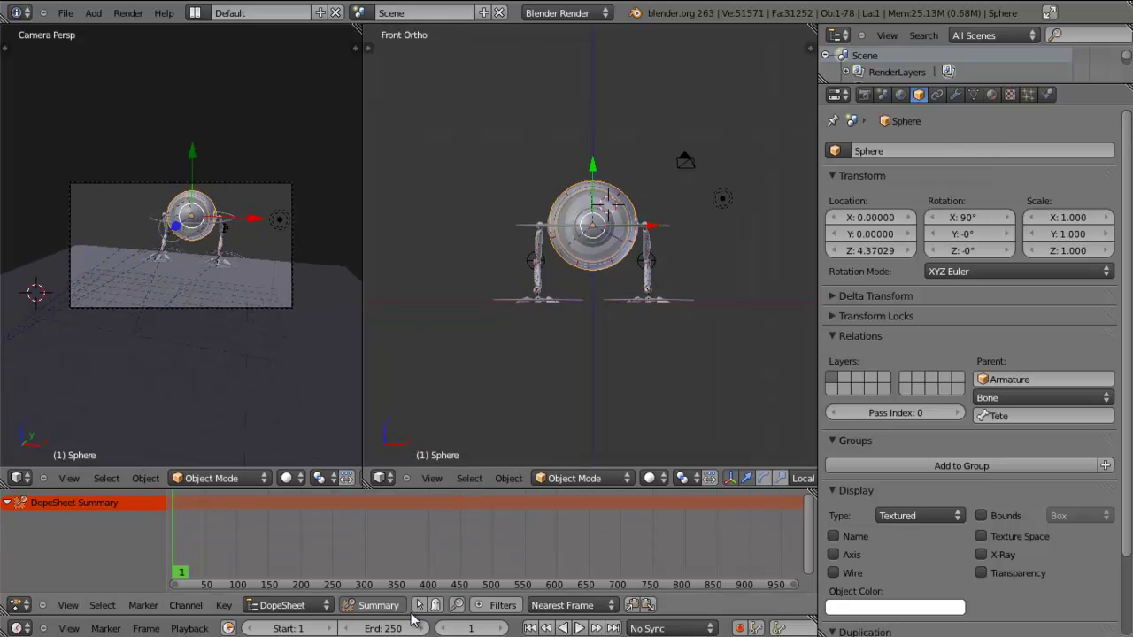
Expand the timeline strip below the DopeSheet, set the current frame to 0, and bring its keying controls into view
mouse_move(411, 618)
left_mouse_down()
mouse_move(226, 592)
mouse_move(193, 603)
mouse_move(407, 602)
mouse_move(140, 603)
left_mouse_up()
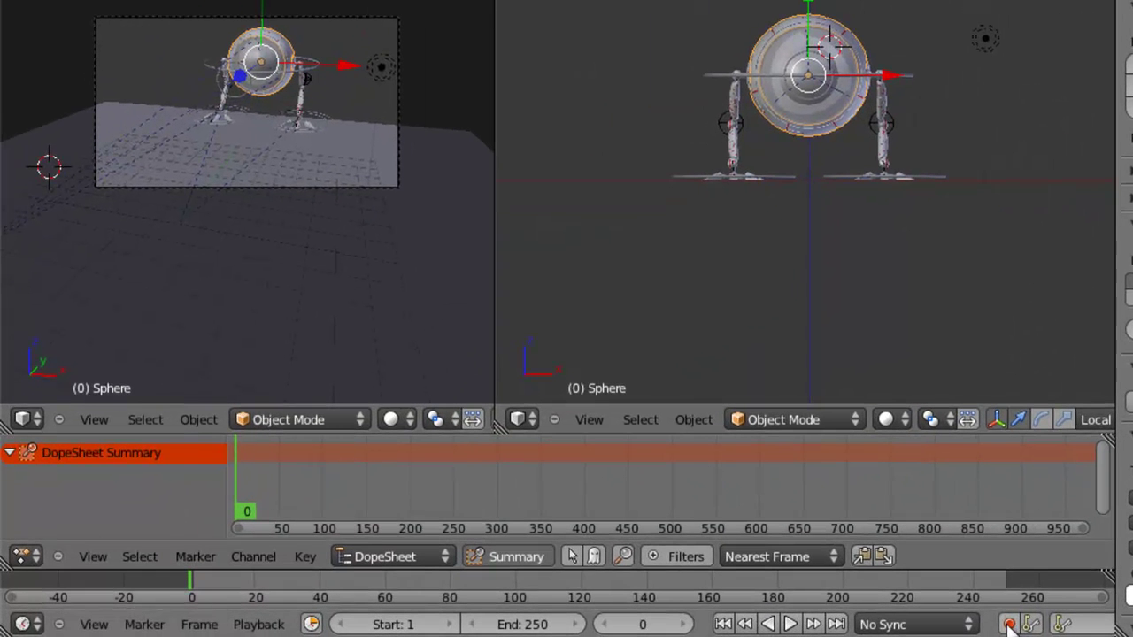
scroll(877, 630, "right", 3)
scroll(877, 630, "right", 3)
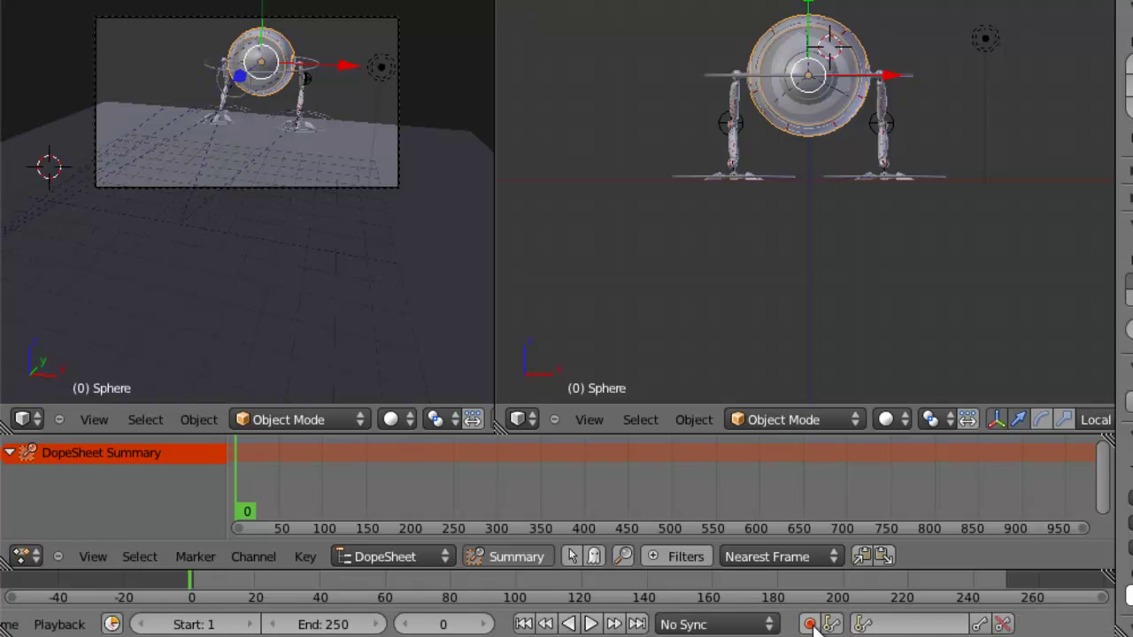
Select the robot's head controller and centre the second 3D view on it, seen from an oblique angle
scroll(812, 626, "left", 6)
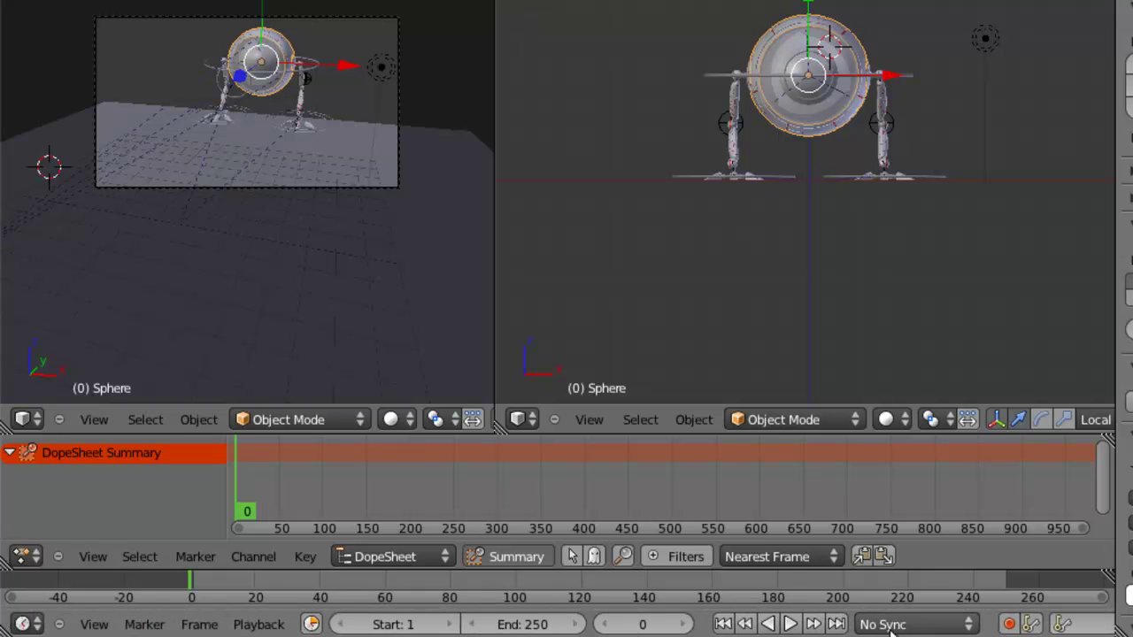
middle_click_drag(362, 489, 389, 482, "ctrl")
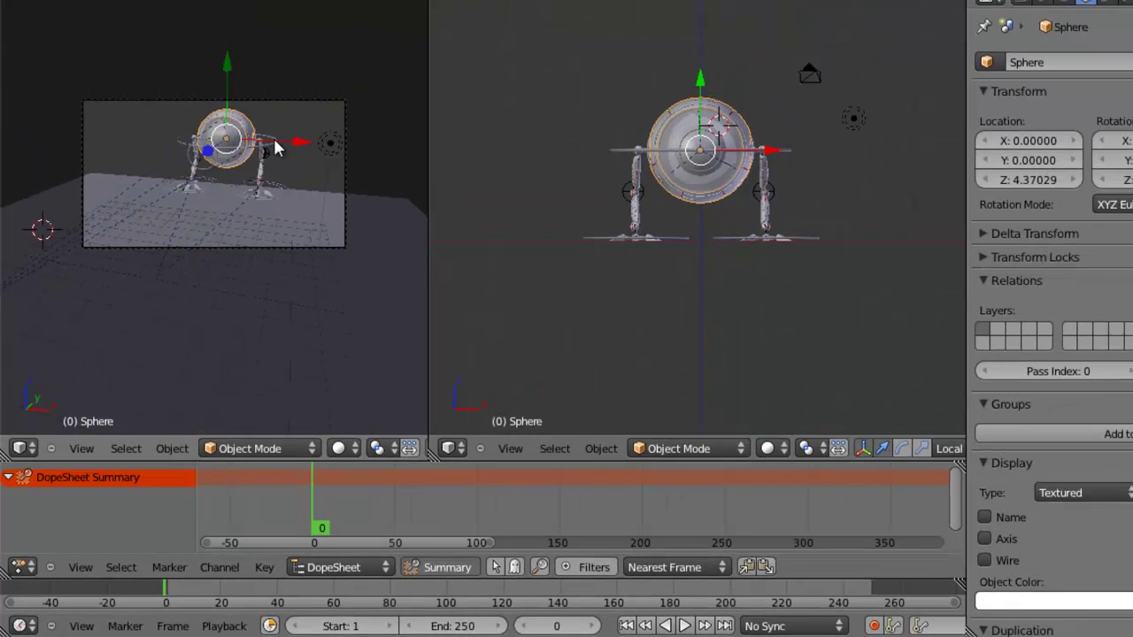
right_click(305, 69)
mouse_move(587, 284)
middle_mouse_down()
mouse_move(528, 346)
mouse_move(610, 287)
middle_mouse_up()
key("KP_Decimal")
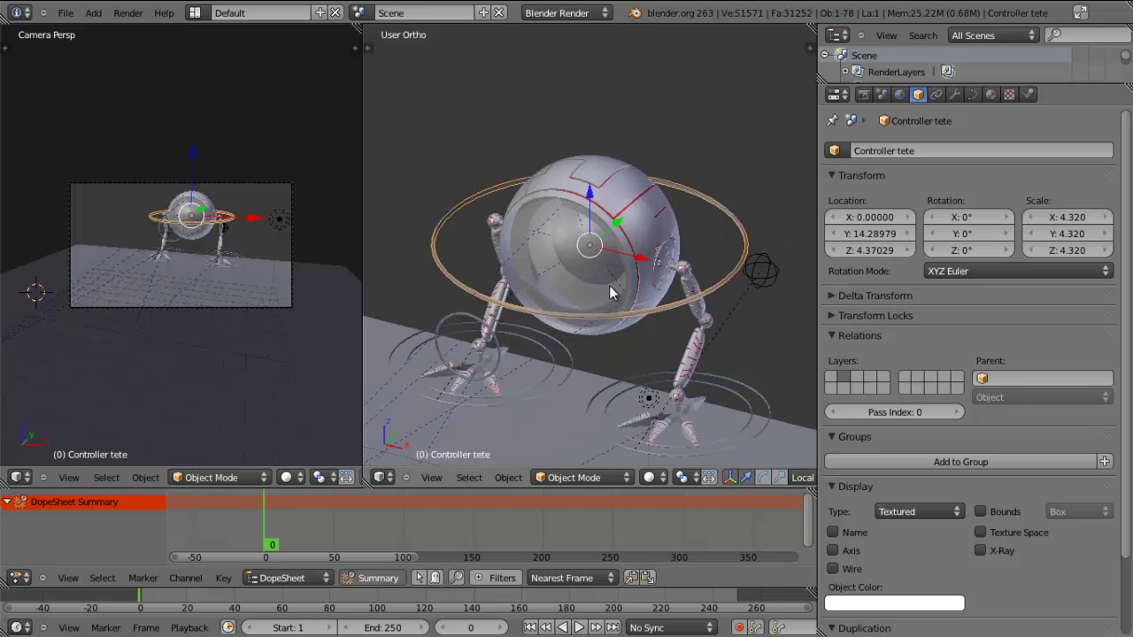
Select the two foot controllers and the head controller together, and turn the second view to face the robot
scroll(609, 287, "down", 2)
scroll(652, 294, "down", 3)
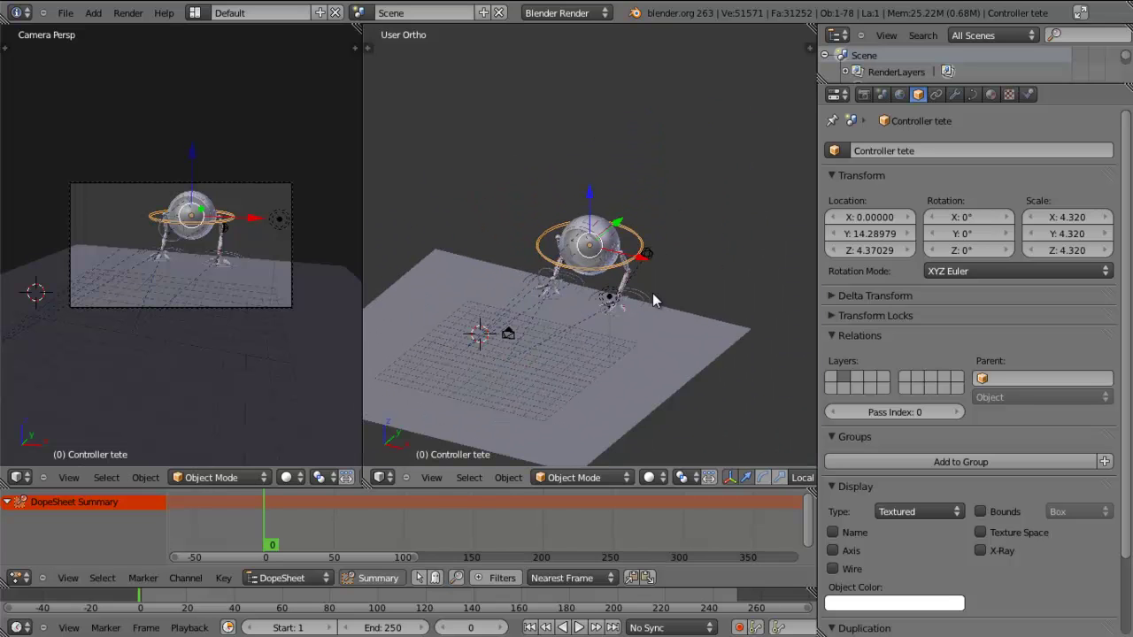
right_click(653, 293)
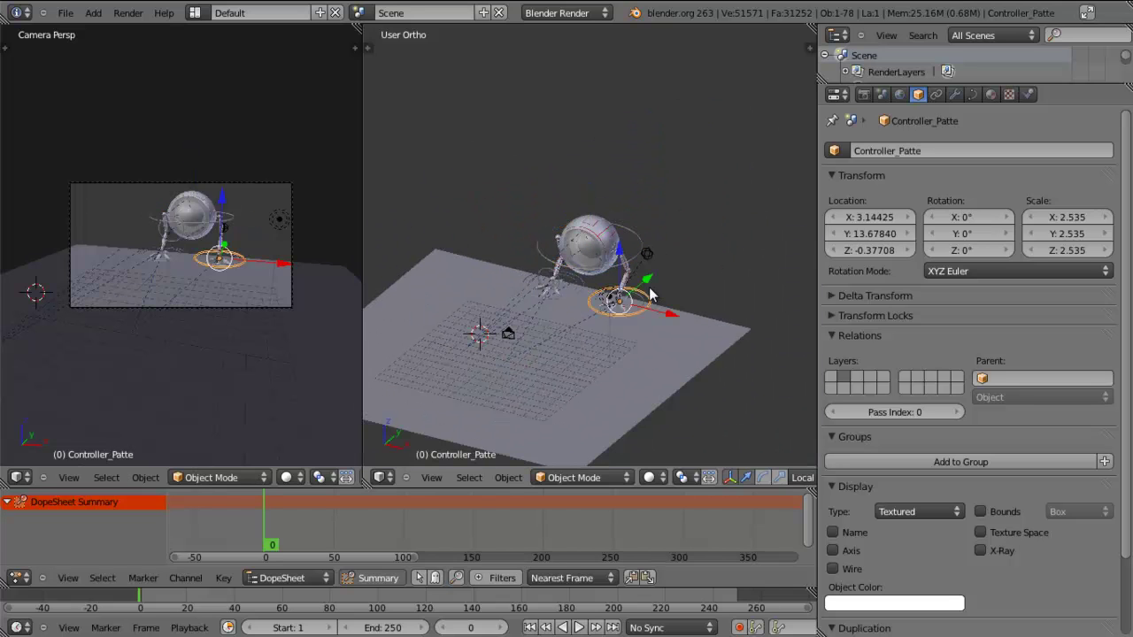
key("KP_Decimal")
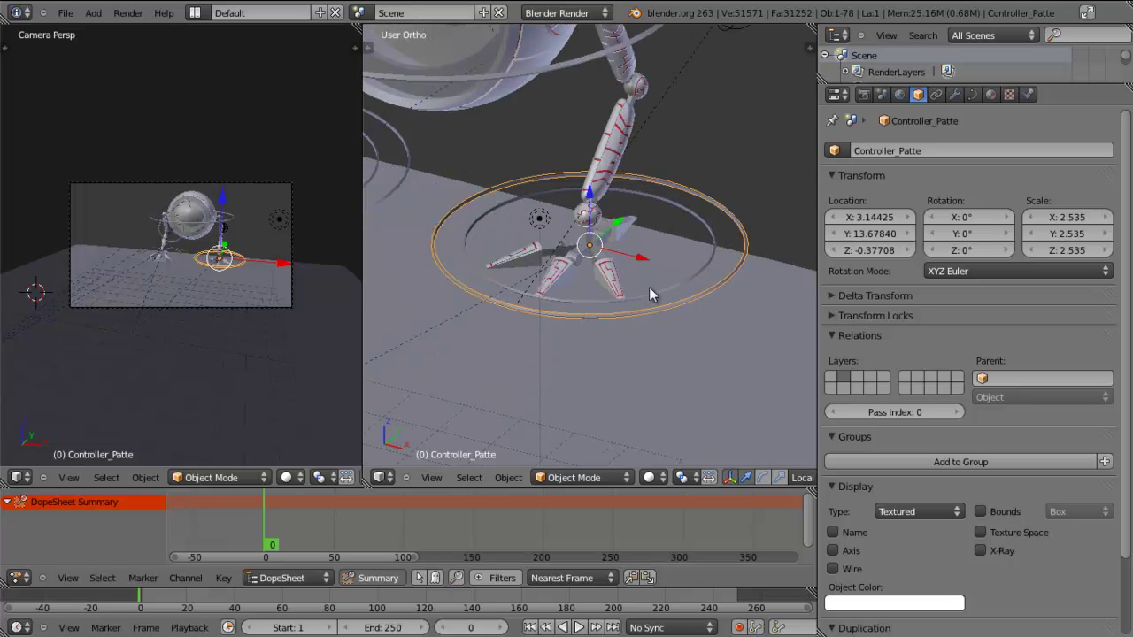
scroll(649, 287, "down", 5)
middle_click_drag(648, 287, 628, 321)
right_click(590, 259, "shift")
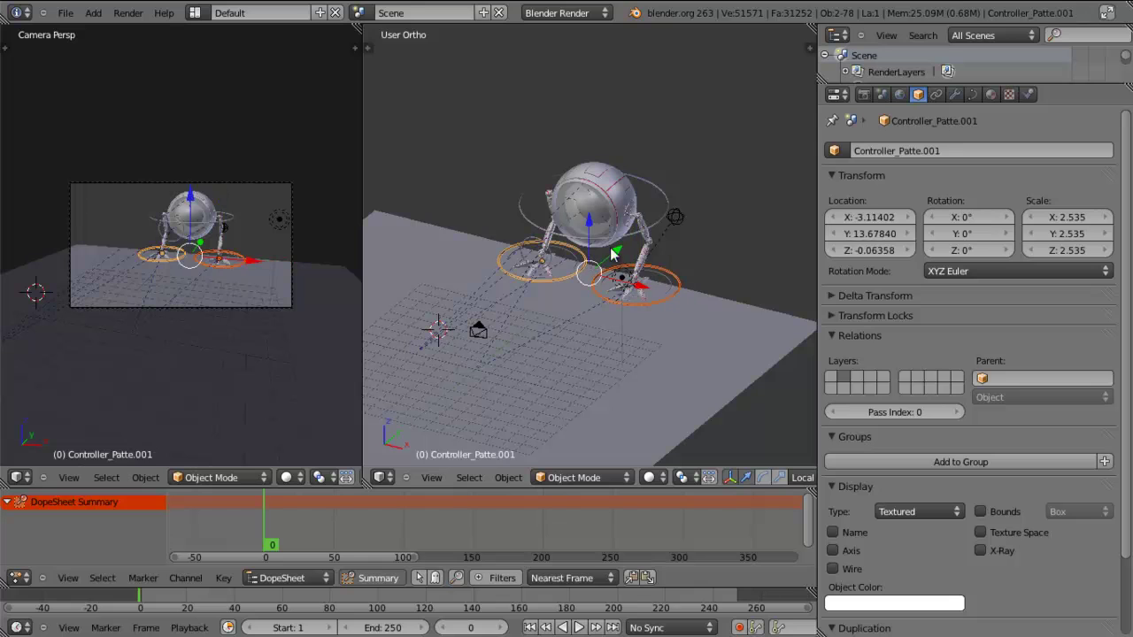
right_click(670, 202, "shift")
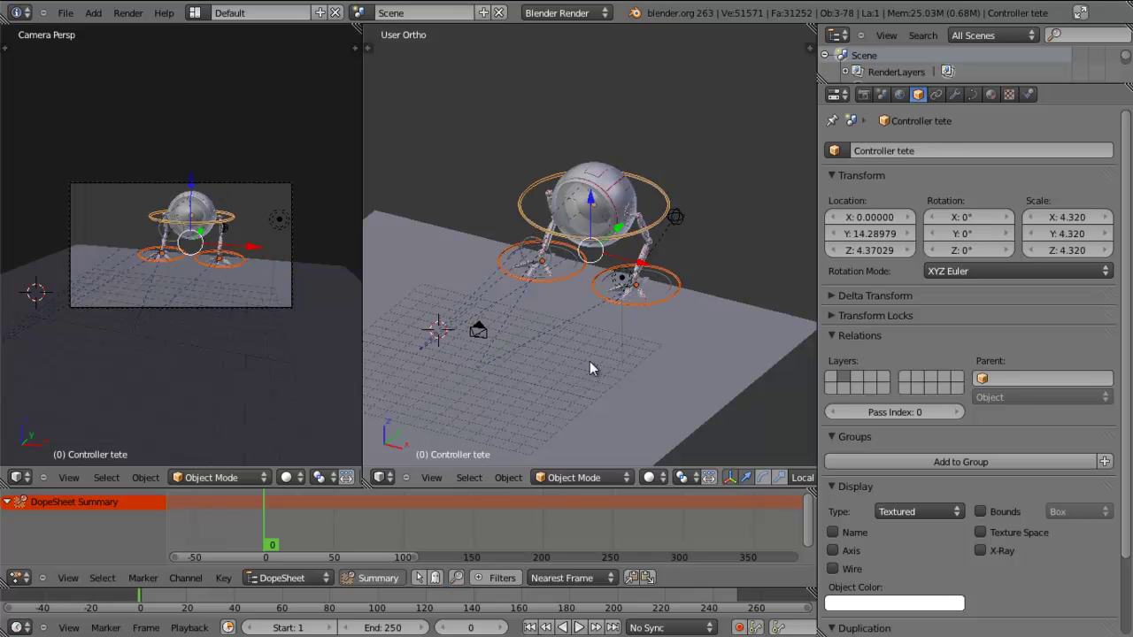
scroll(590, 361, "down", 2)
middle_click_drag(545, 381, 605, 354)
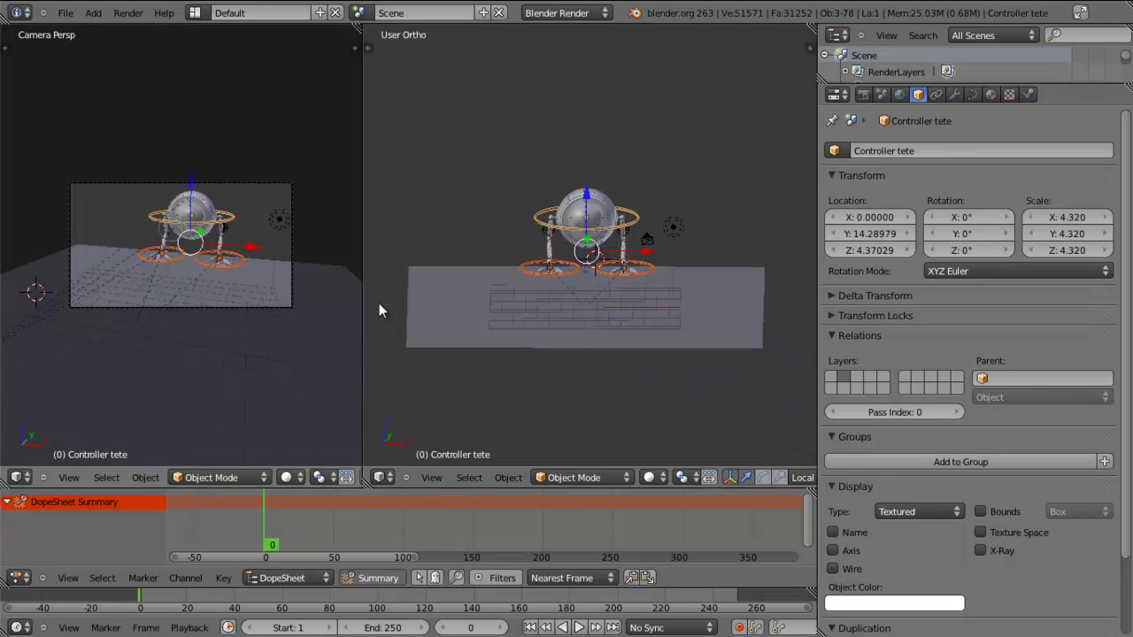
Zoom the DopeSheet in around frame 0 so it spans roughly frames -25 to 70
scroll(355, 536, "up", 8)
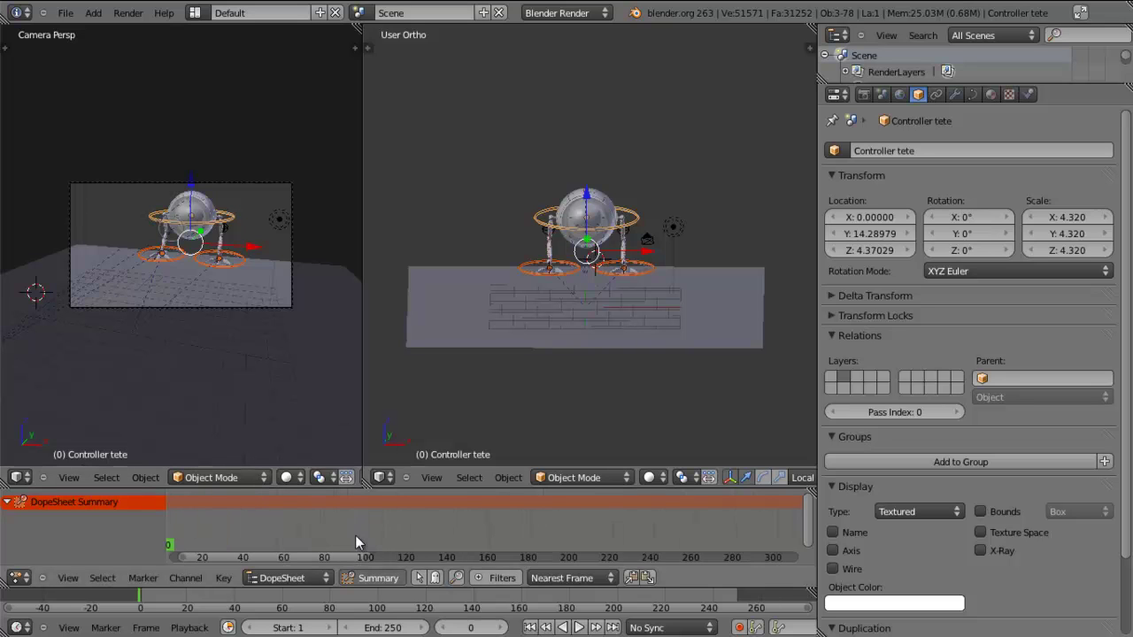
middle_click_drag(308, 526, 528, 521)
scroll(488, 528, "up", 3)
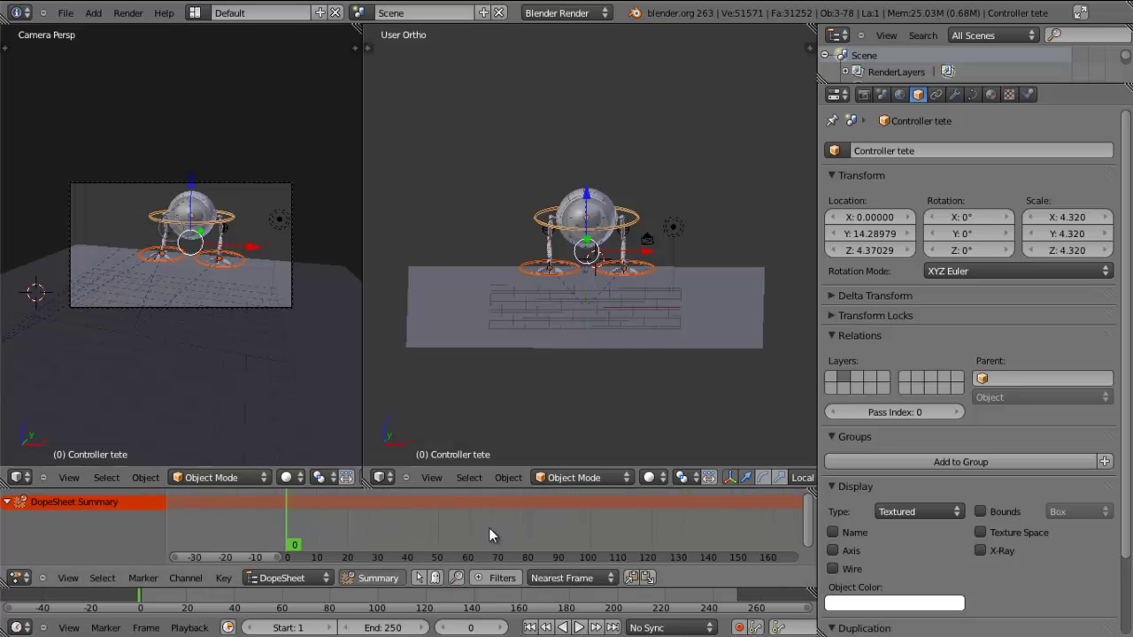
middle_click_drag(288, 531, 520, 522)
scroll(488, 520, "up", 2)
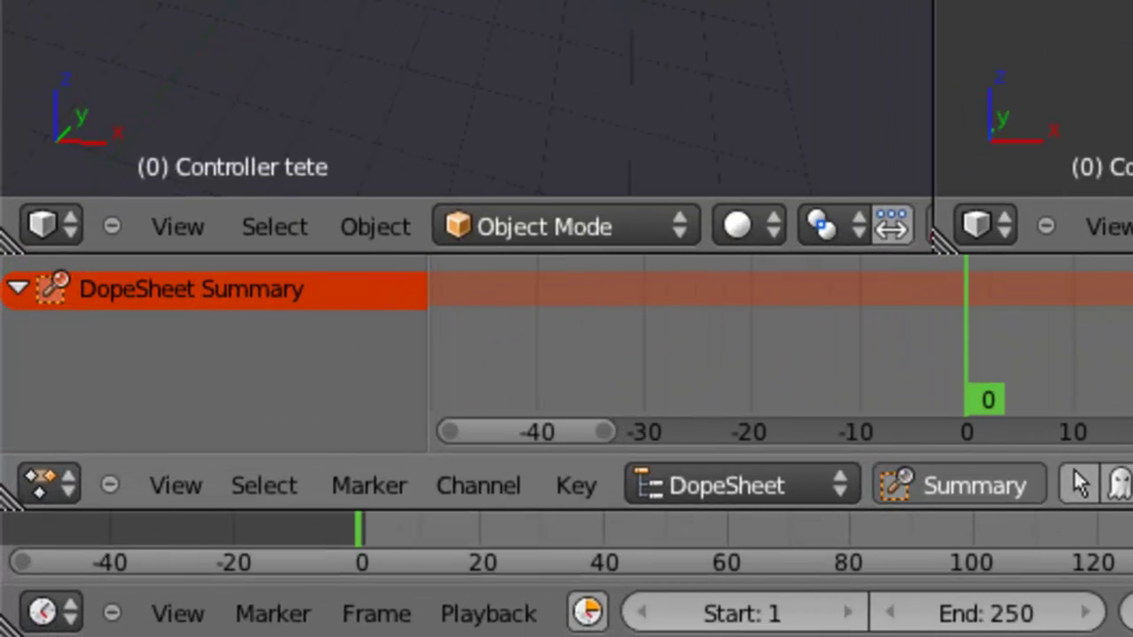
scroll(781, 349, "up", 3)
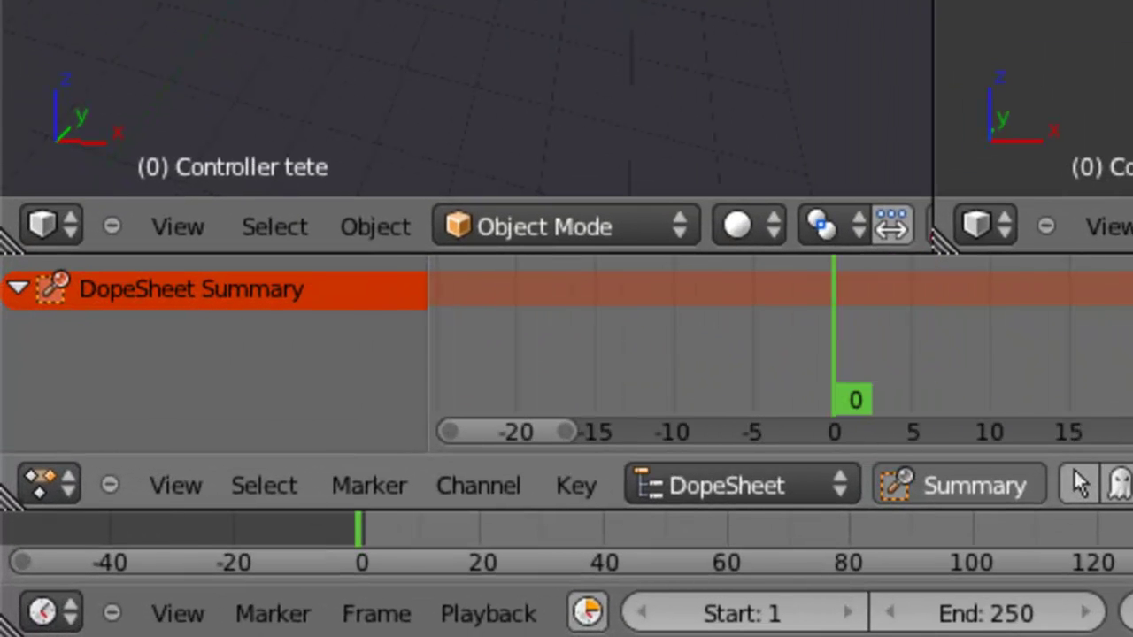
middle_click_drag(947, 425, 1004, 424)
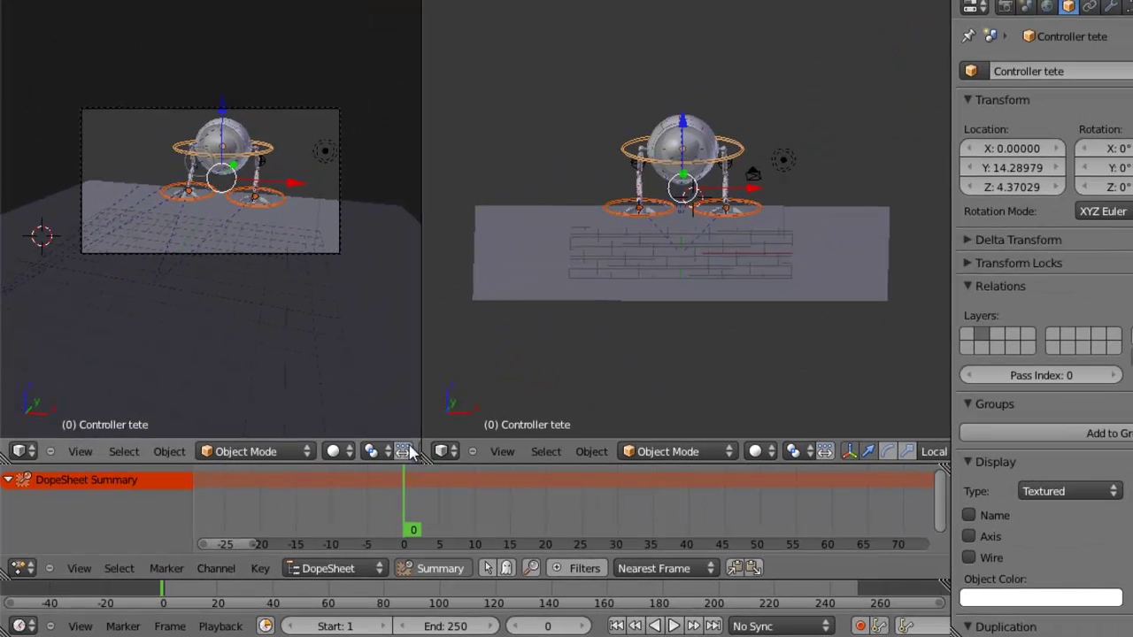
Raise the three controllers above the camera frame, with the head controller at about Z 13.81, and scale up the ground plane
left_click_drag(688, 127, 599, 41)
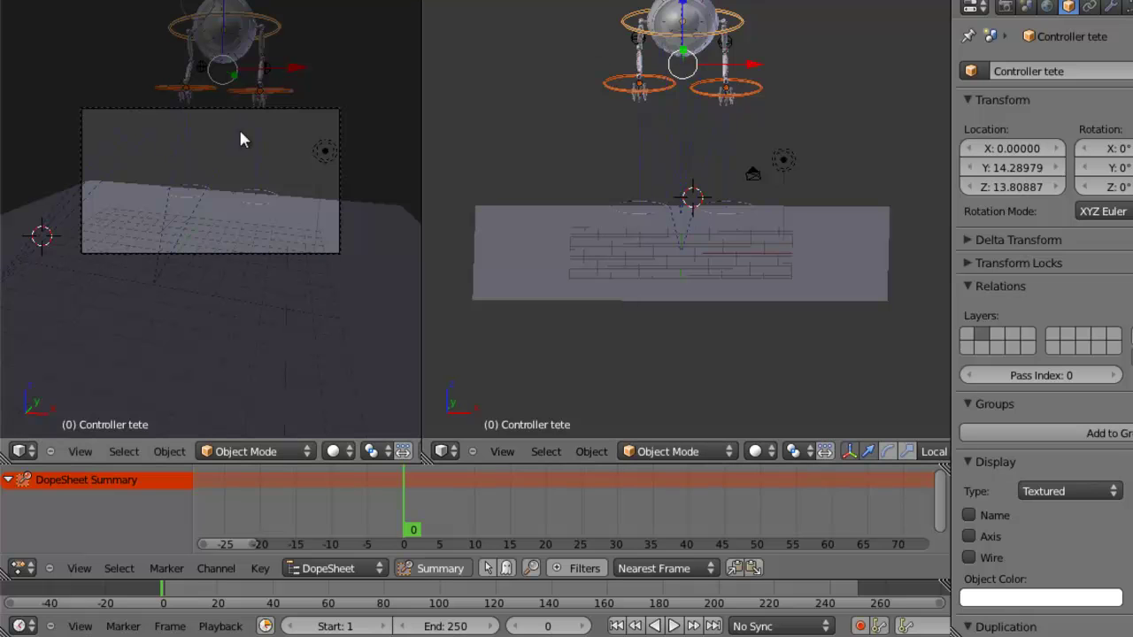
right_click(226, 232)
key("s")
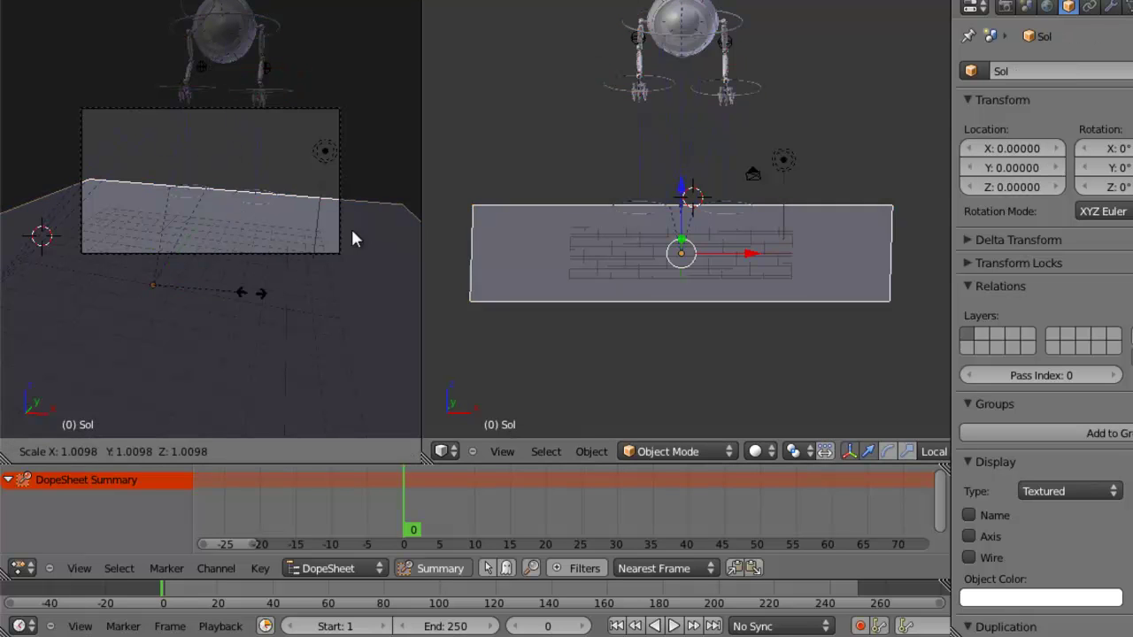
left_click(385, 195)
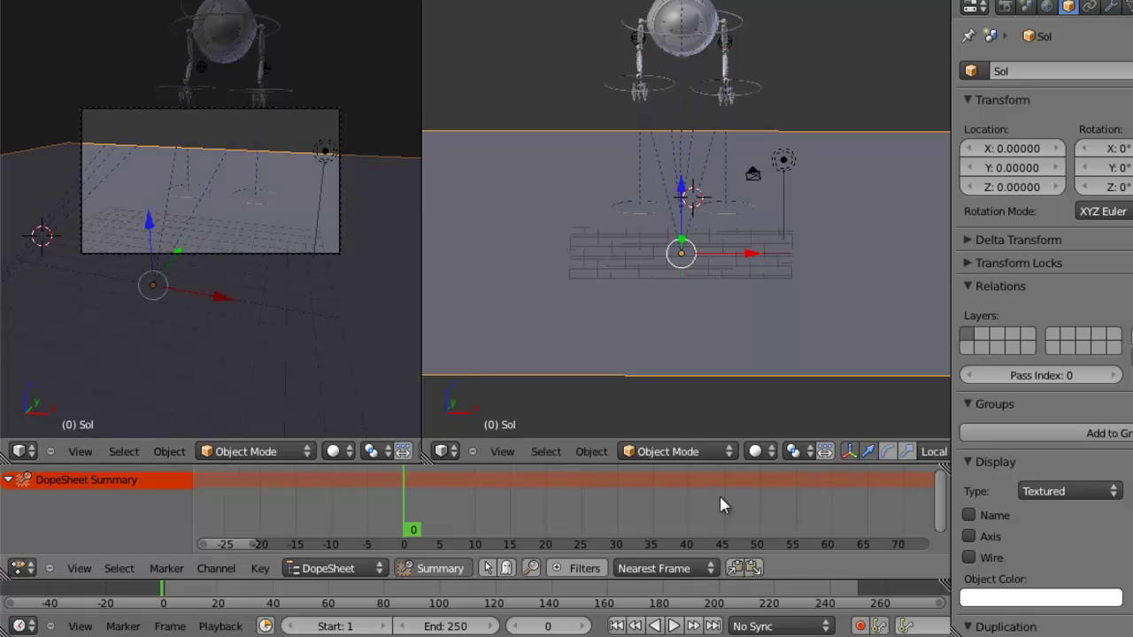
Reselect the head controller and both foot controllers, and set the active keying set to LocRot
right_click(755, 27)
right_click(754, 88, "shift")
right_click(607, 89, "shift")
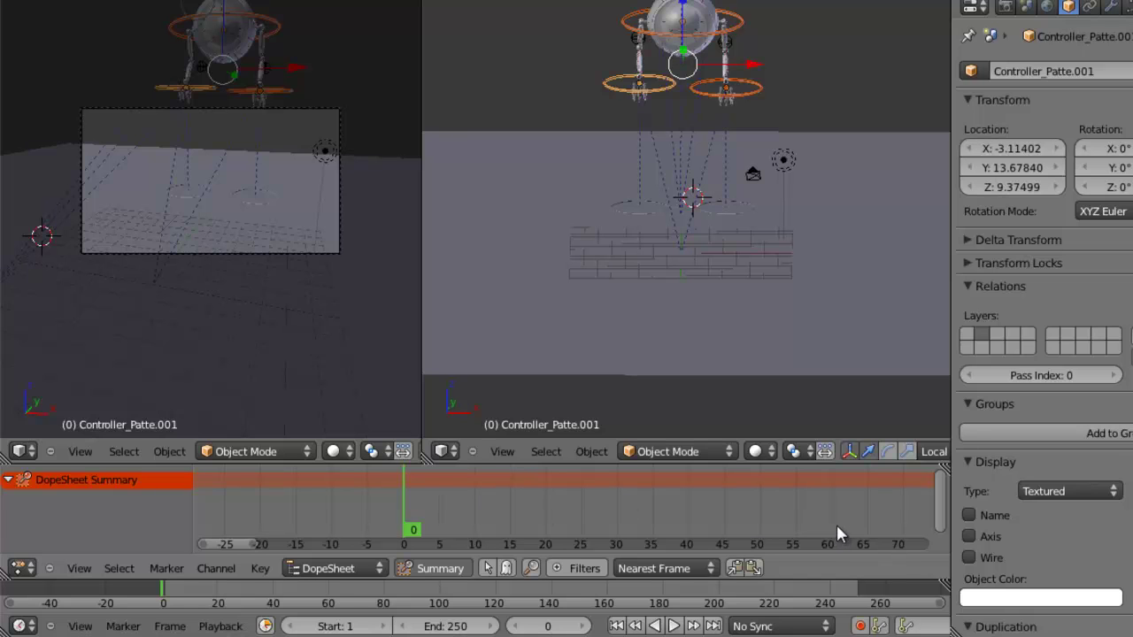
scroll(845, 628, "down", 5)
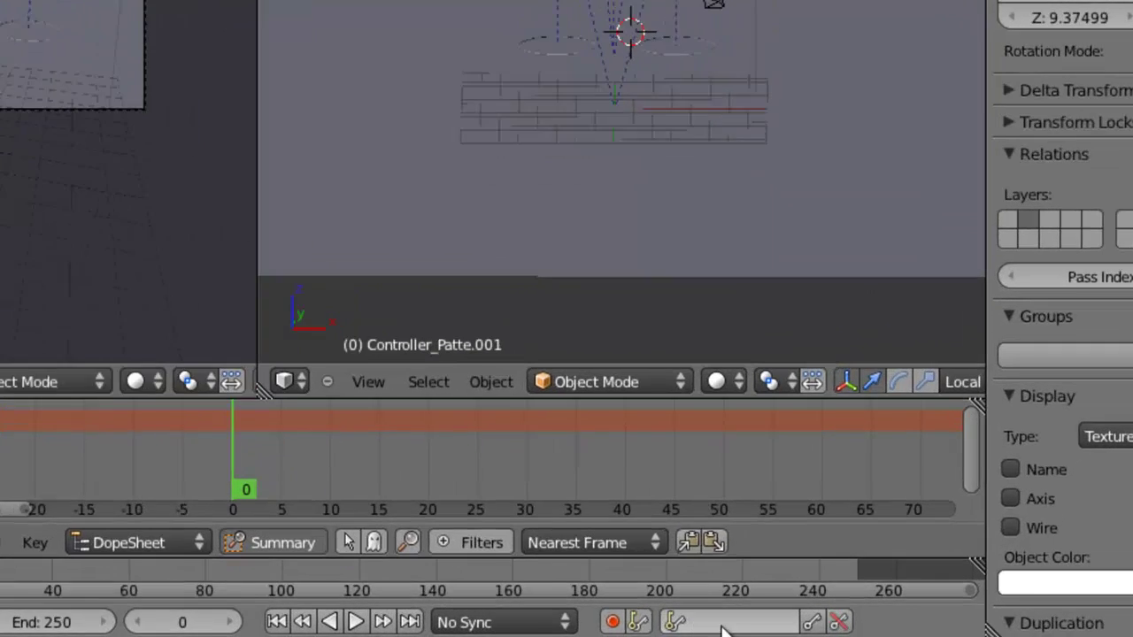
left_click(731, 626)
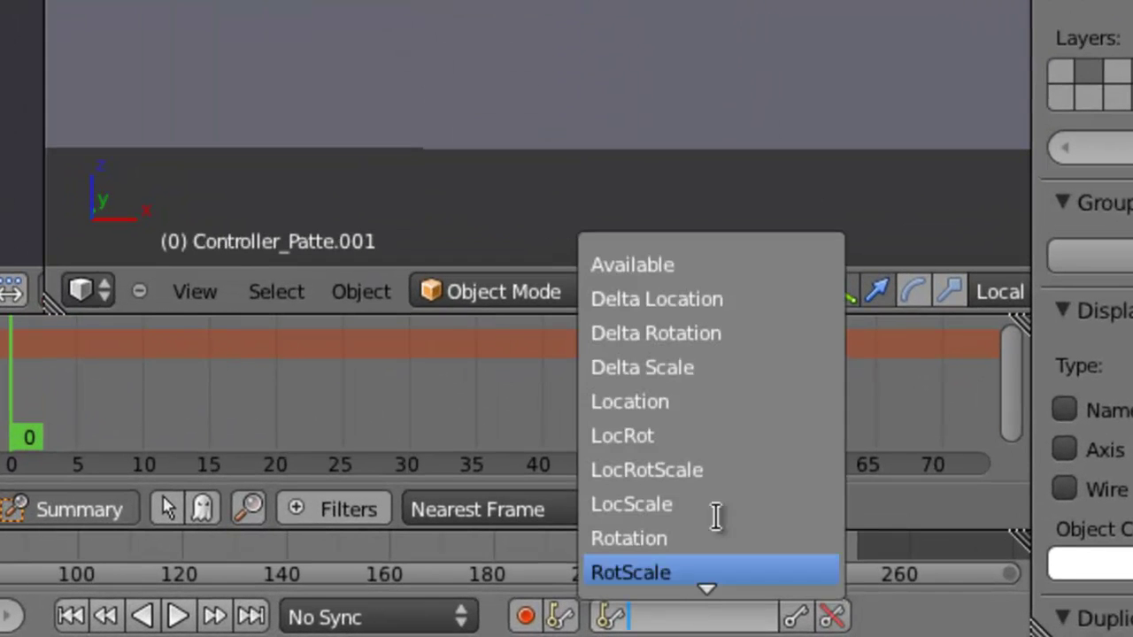
left_click(732, 437)
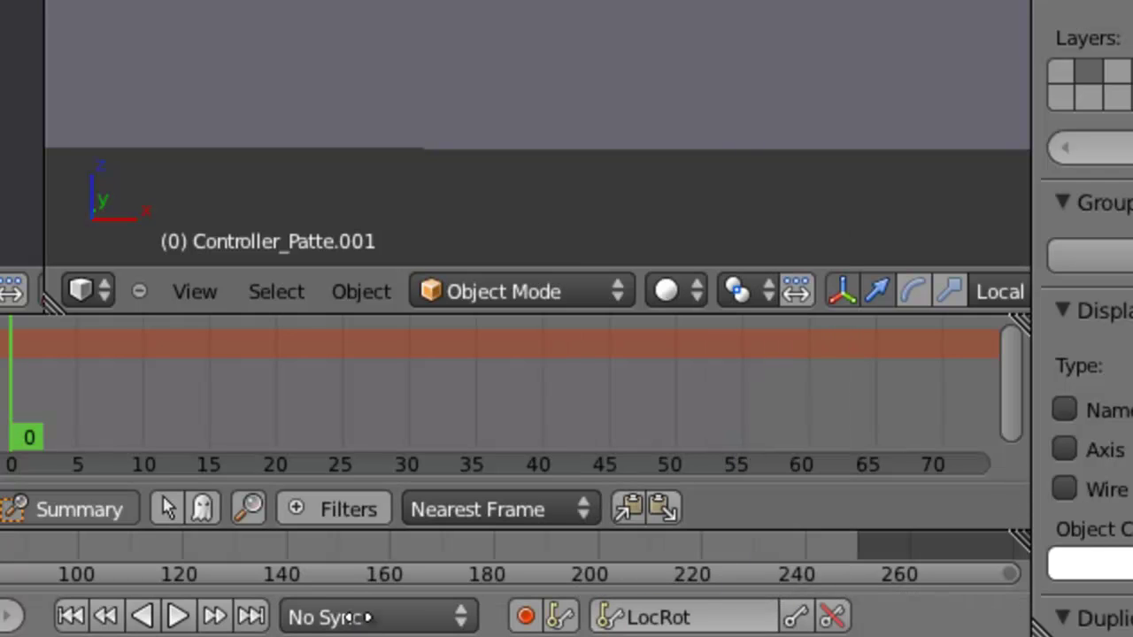
Insert a LocRot keyframe for the three controllers at frame 0 and collapse their DopeSheet channels
scroll(358, 619, "up", 3)
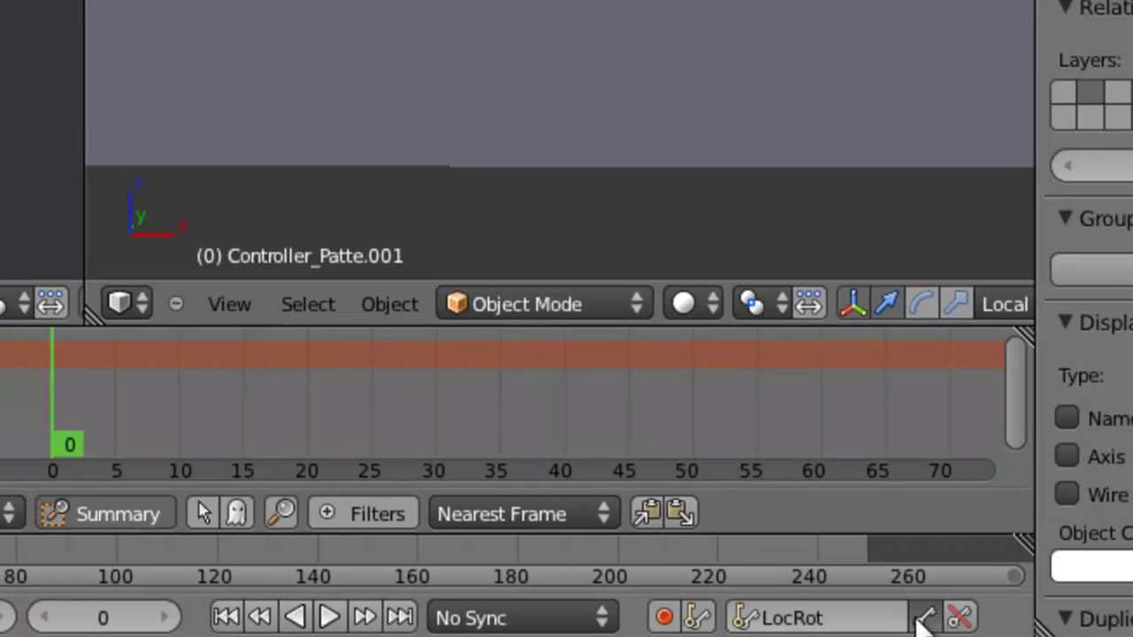
left_click(916, 620)
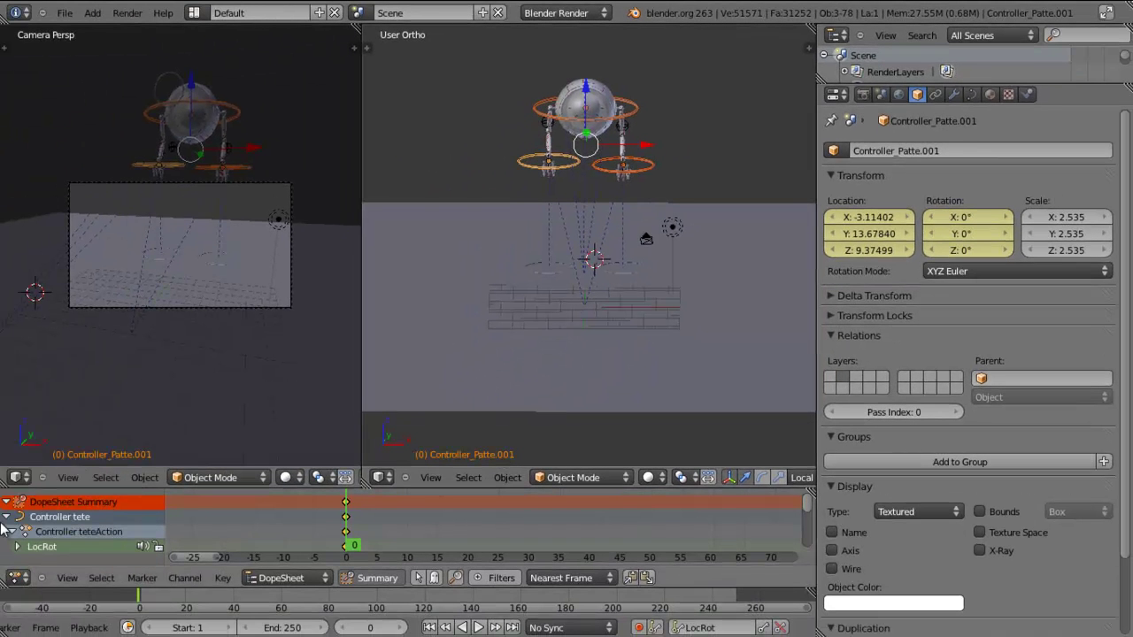
left_click(7, 515)
left_click(6, 532)
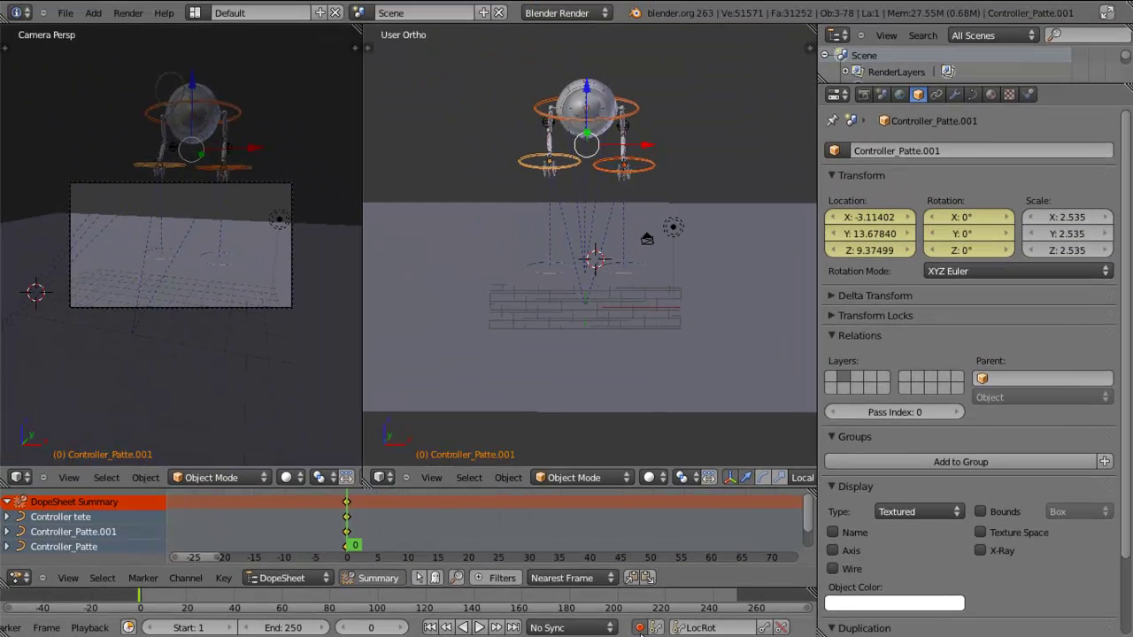
At frame 10, lower the three controllers about 10.5 units along local Z to bring the robot down to the ground
mouse_move(354, 516)
left_mouse_down()
mouse_move(421, 512)
mouse_move(410, 515)
left_mouse_up()
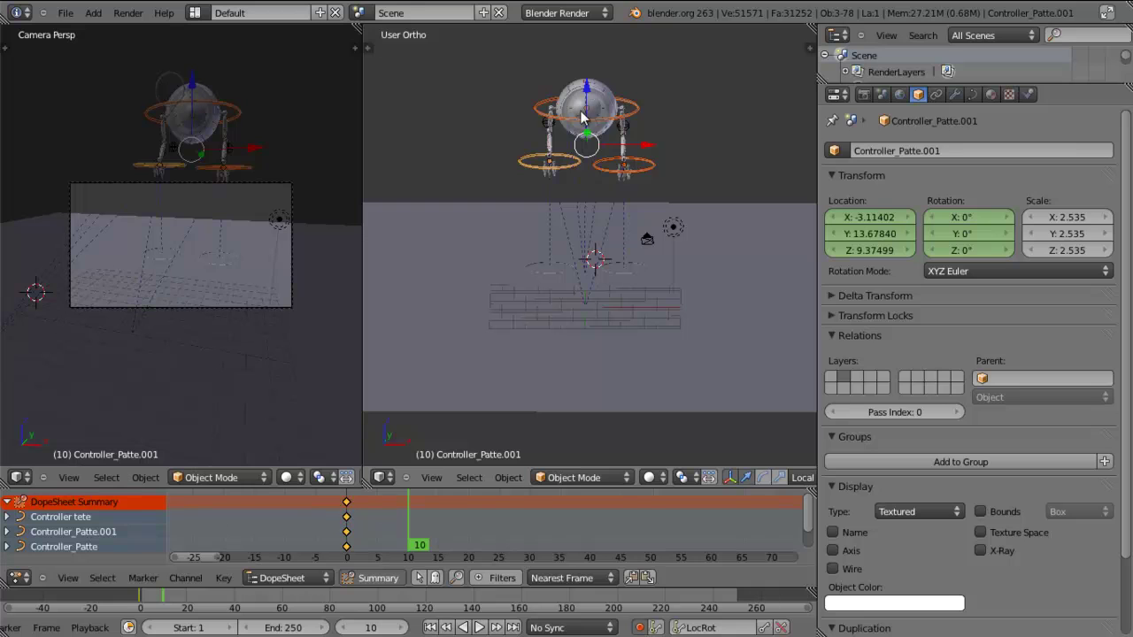
left_click(377, 520)
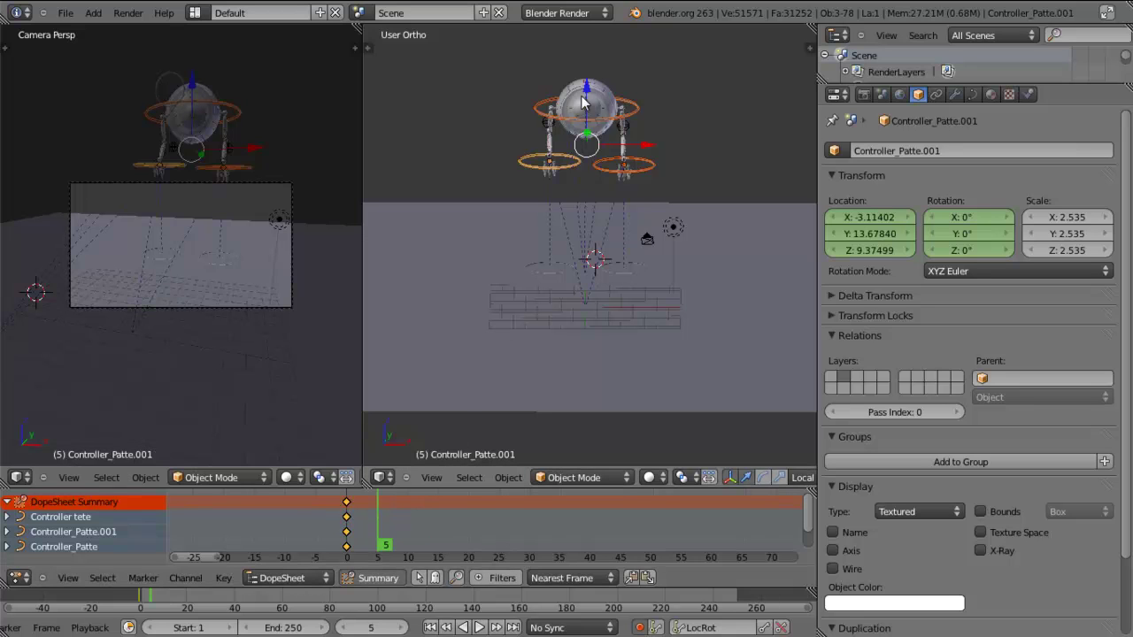
left_click(408, 527)
key("g")
key("z")
key("z")
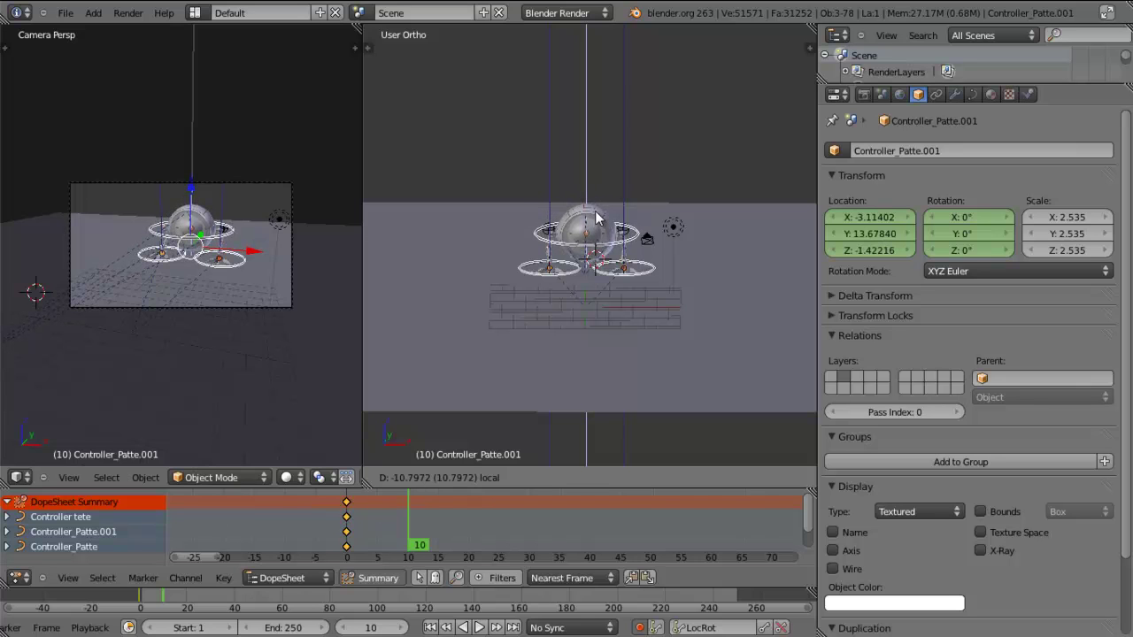
left_click(435, 280)
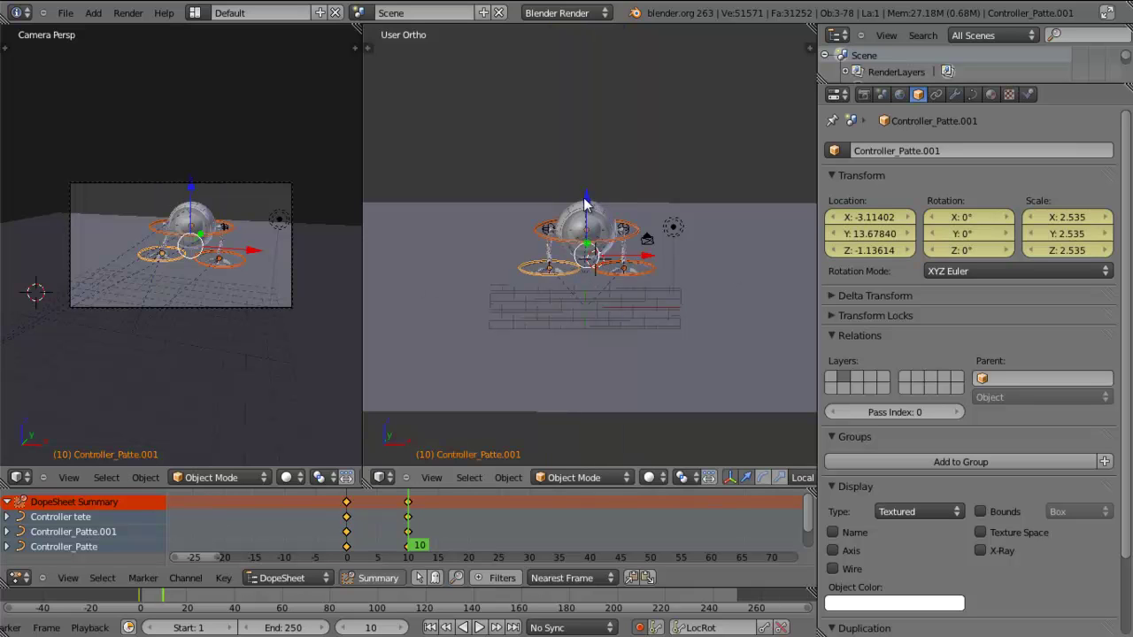
Raise the three controllers about 0.57 units along local Z at frame 10
key("g")
key("z")
key("z")
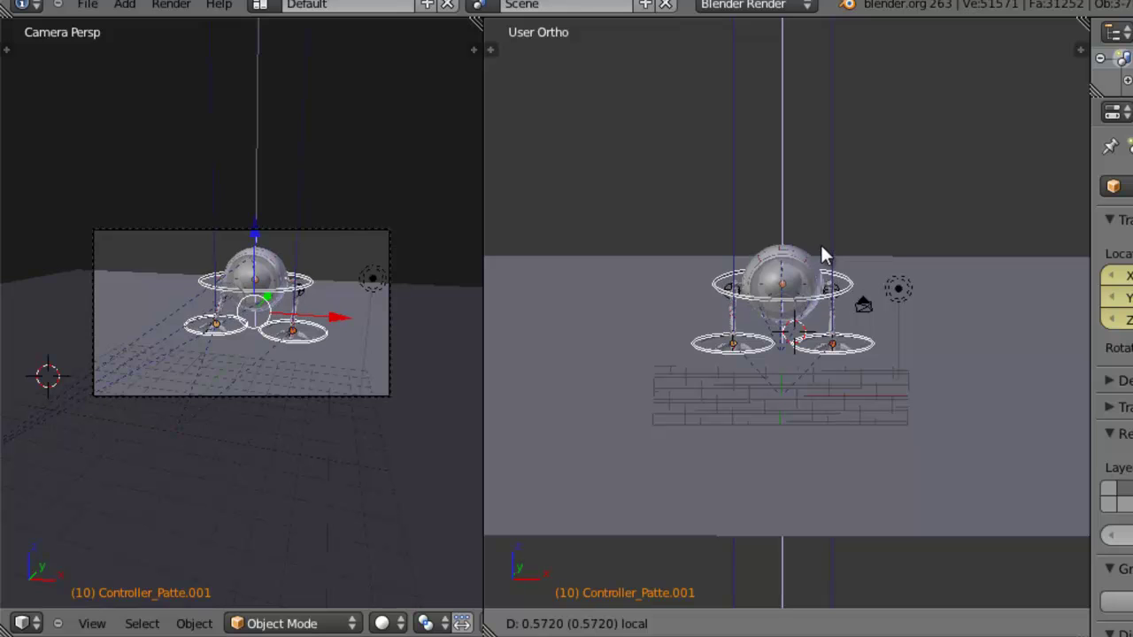
left_click(821, 250)
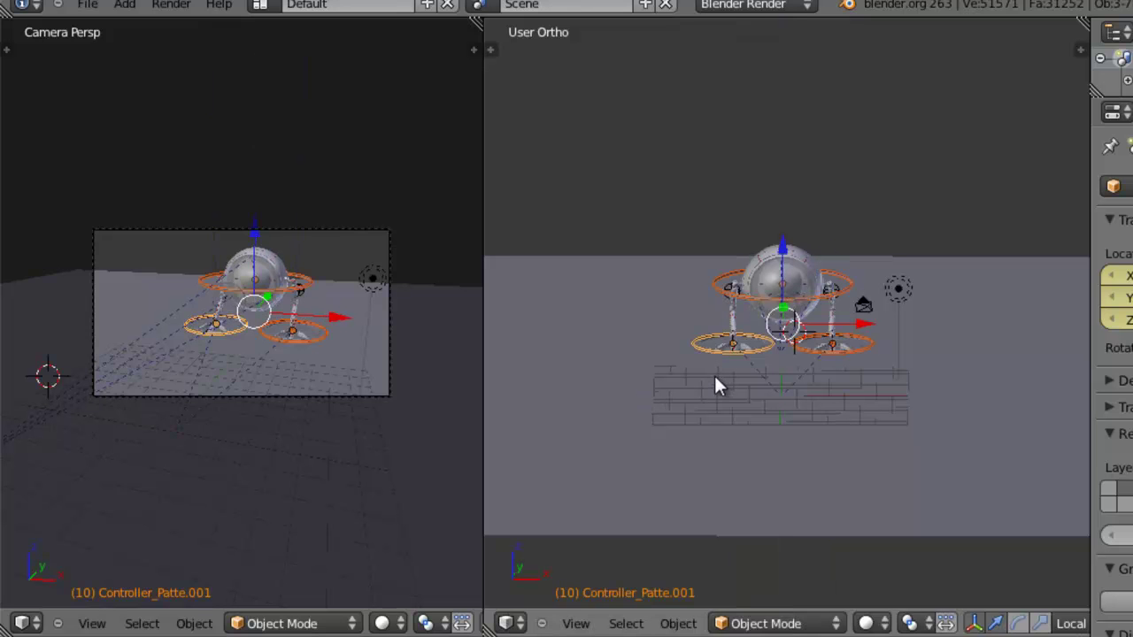
Widen the 3D views over the properties area, give the camera view more width, and frame the robot larger in both
scroll(808, 324, "up", 4)
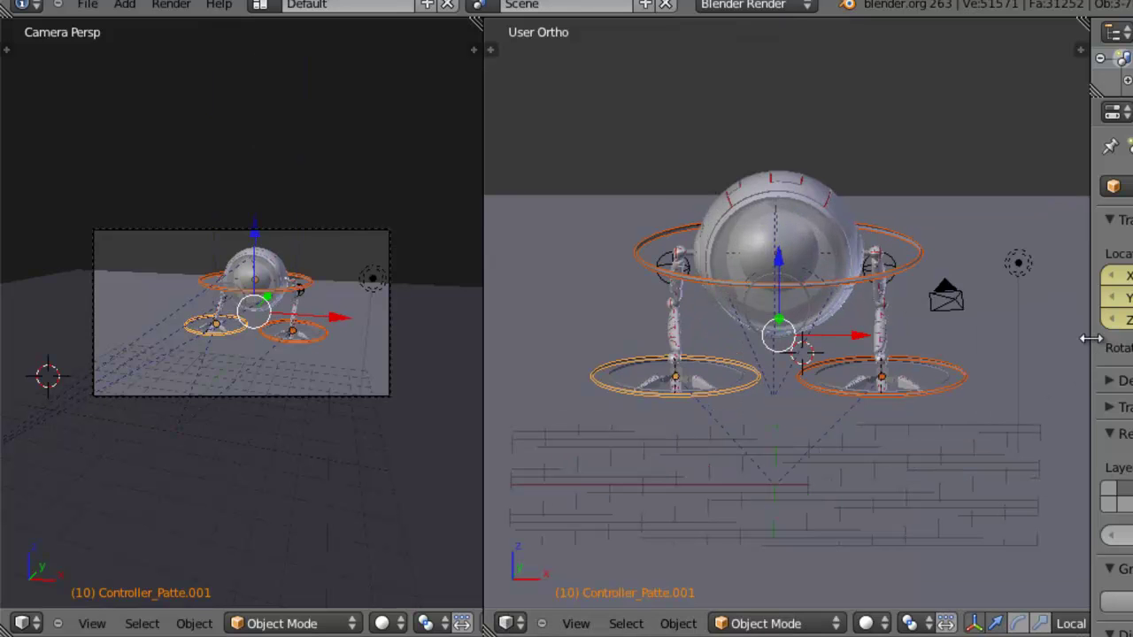
left_click_drag(1091, 339, 1132, 339)
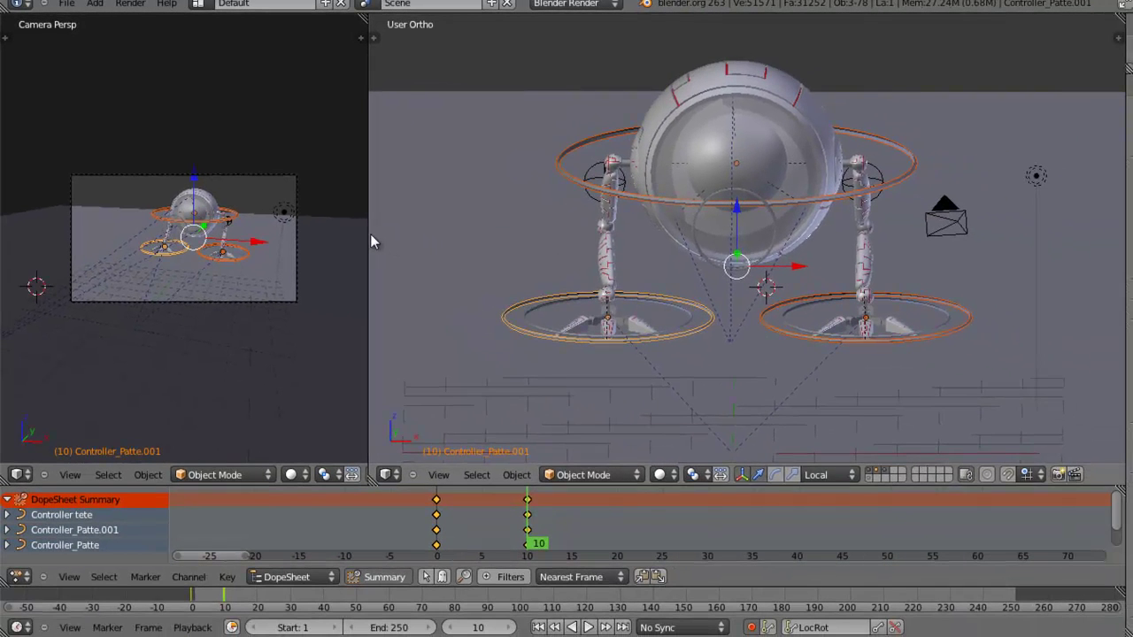
left_click_drag(437, 235, 483, 233)
scroll(330, 255, "up", 4)
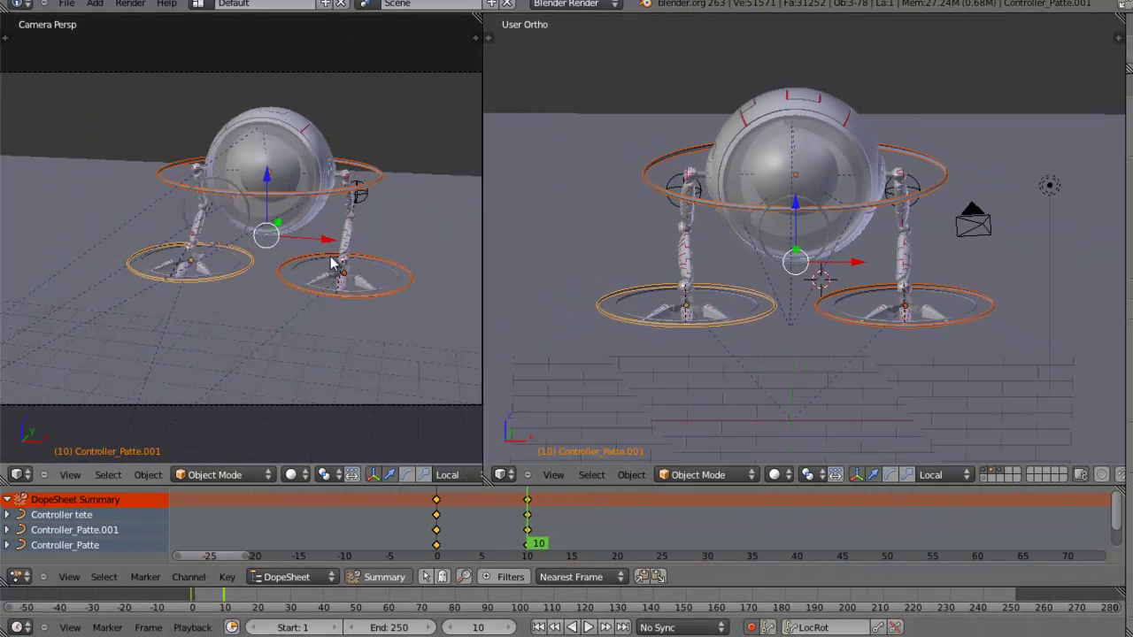
scroll(339, 248, "down", 2)
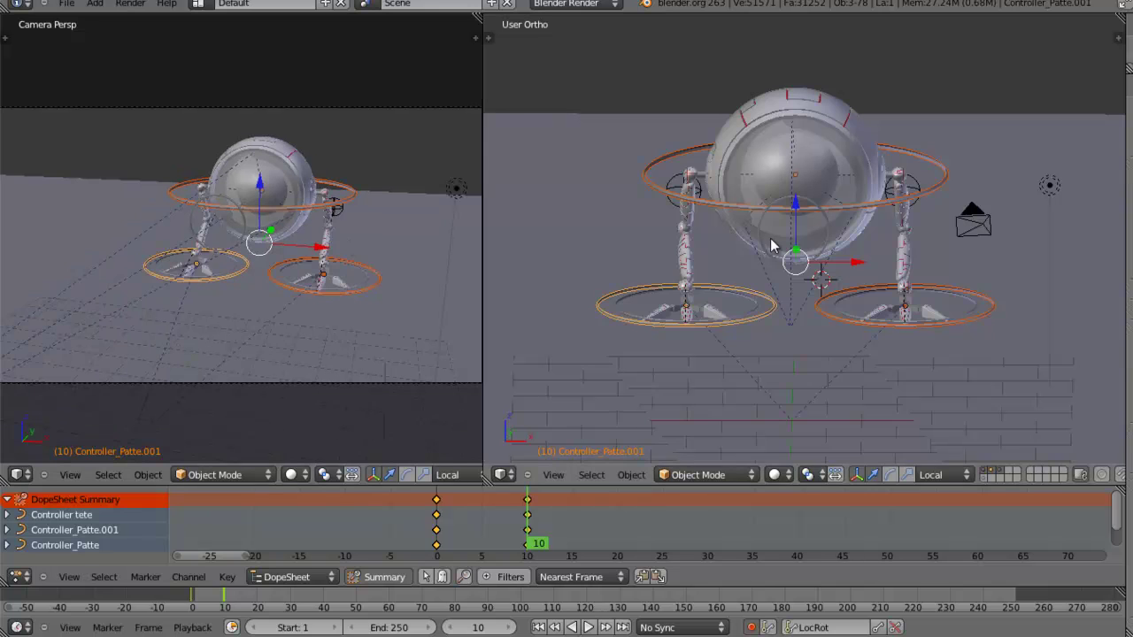
scroll(770, 245, "down", 3)
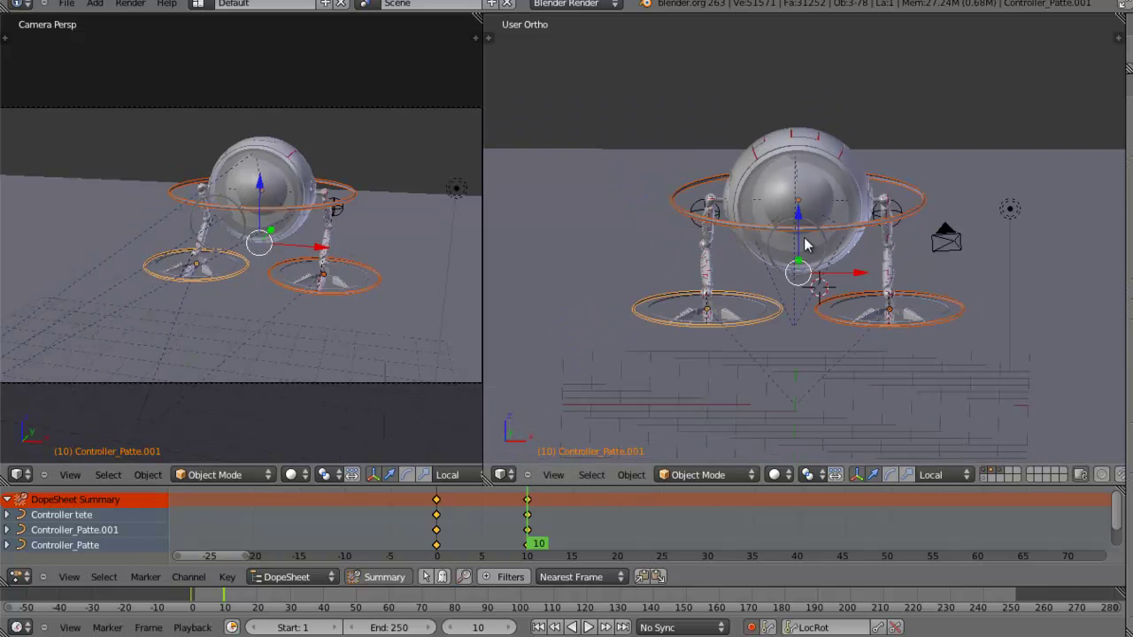
Play the drop animation from its start several times to check the timing of the robot's fall
scroll(665, 381, "up", 1)
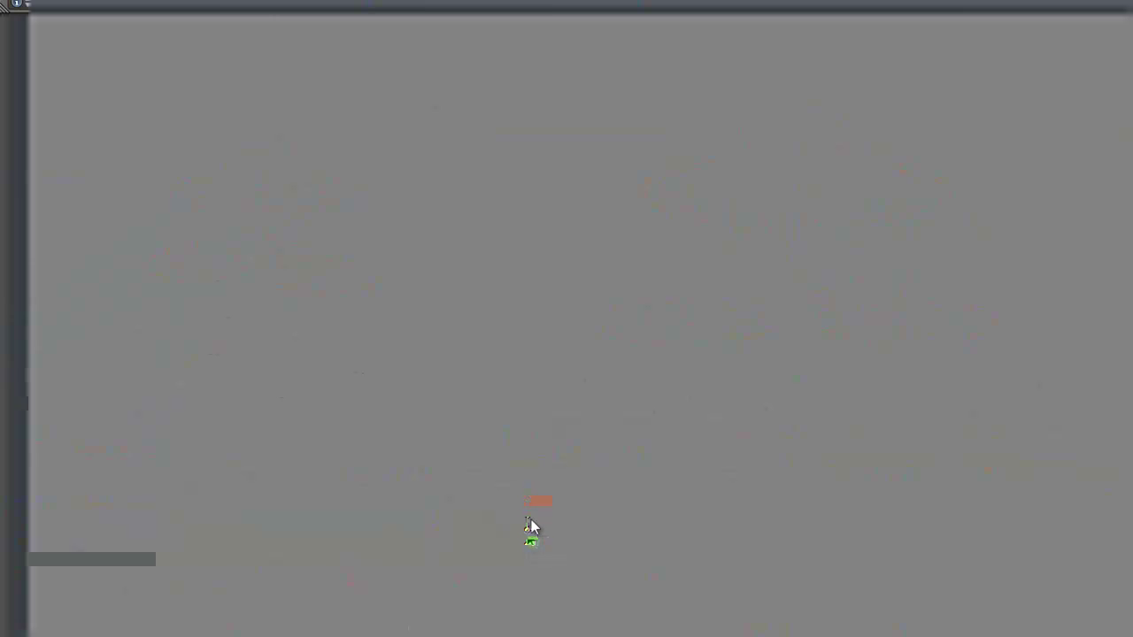
left_click_drag(528, 531, 440, 522)
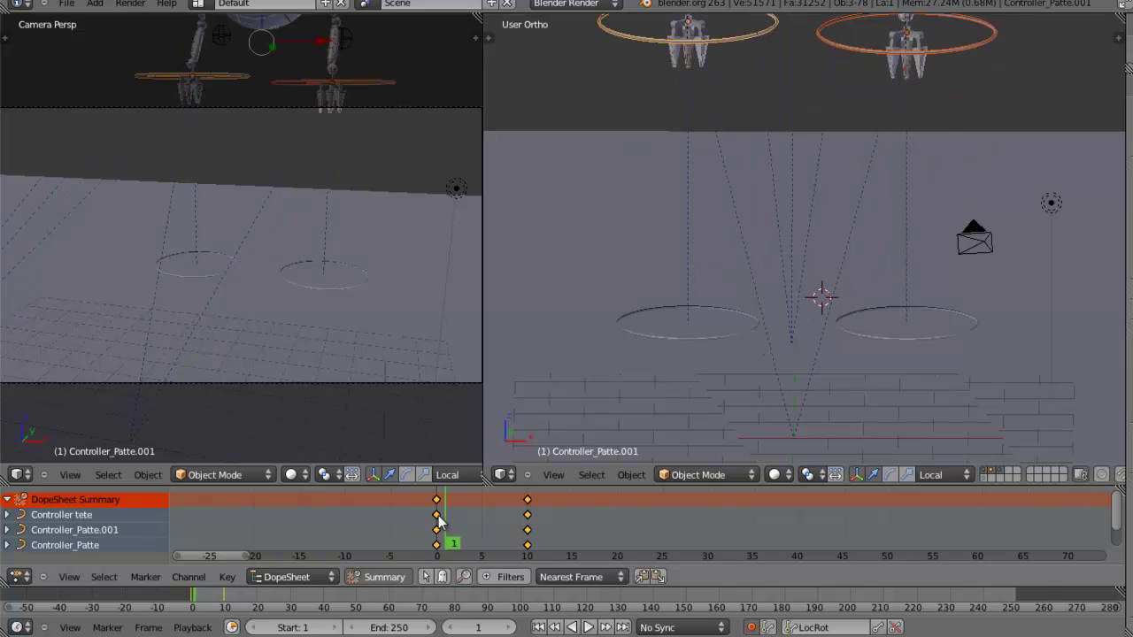
key("alt+a")
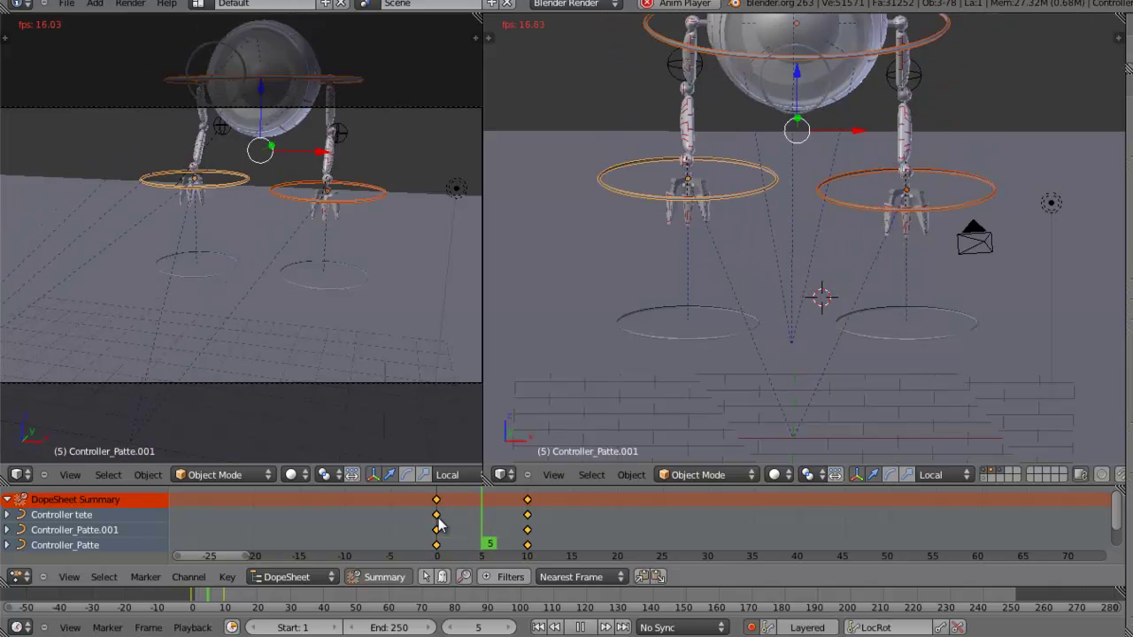
key("Escape")
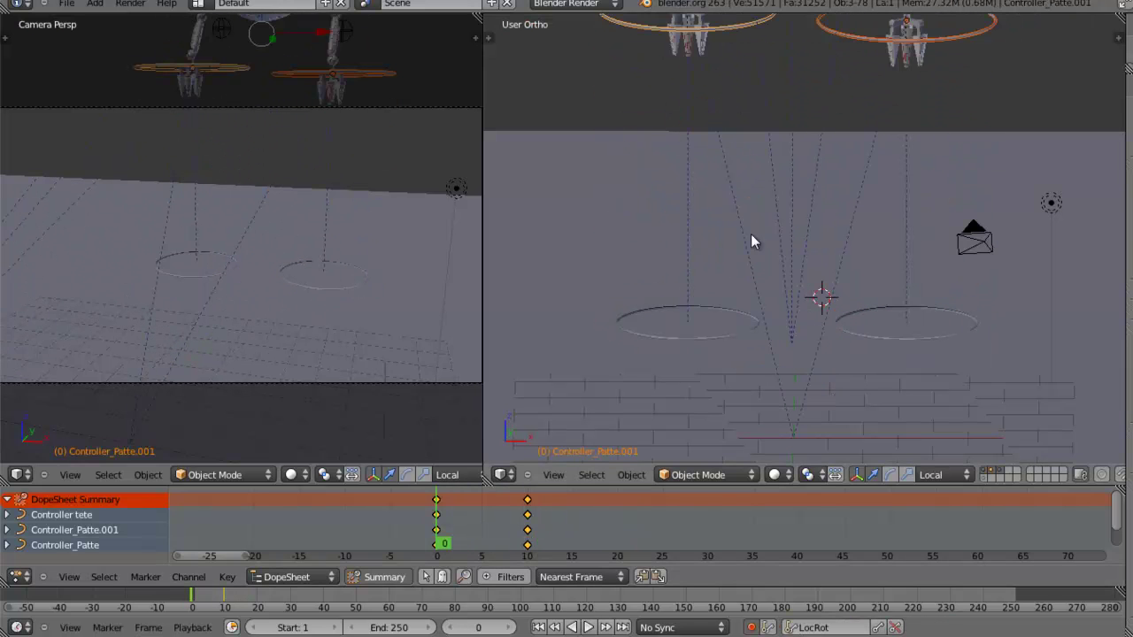
key("alt+a")
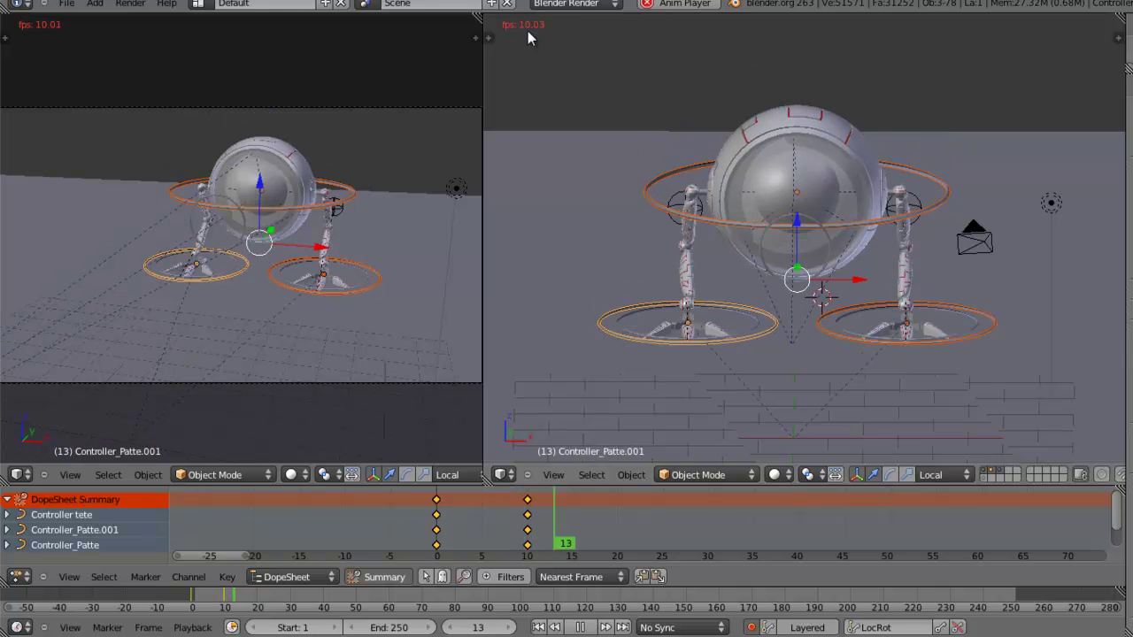
key("Escape")
key("alt+a")
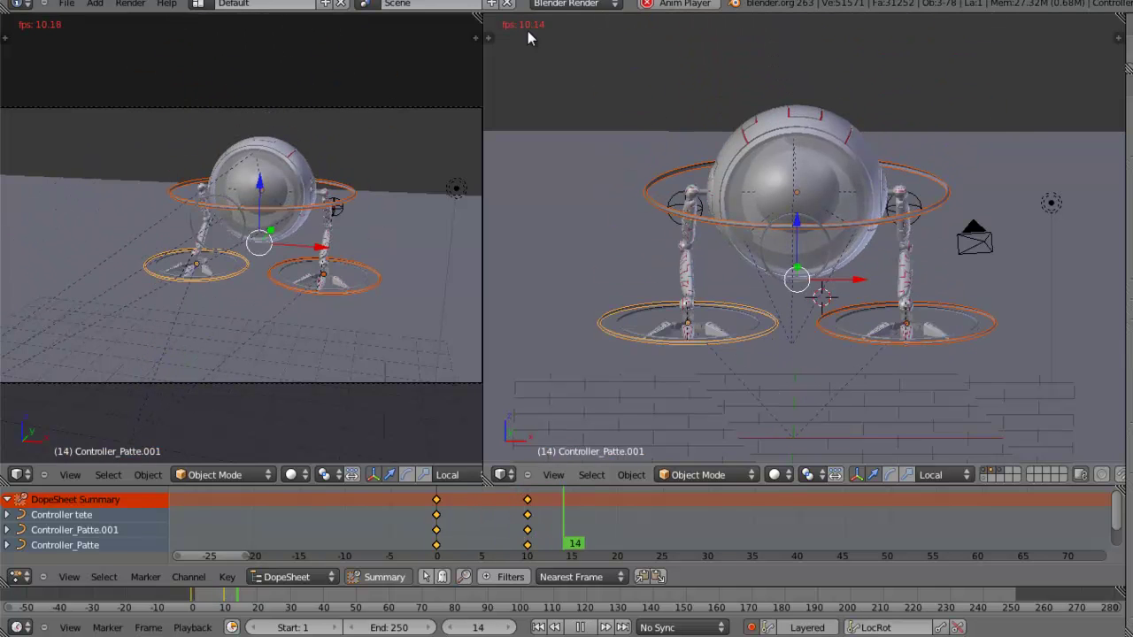
key("Escape")
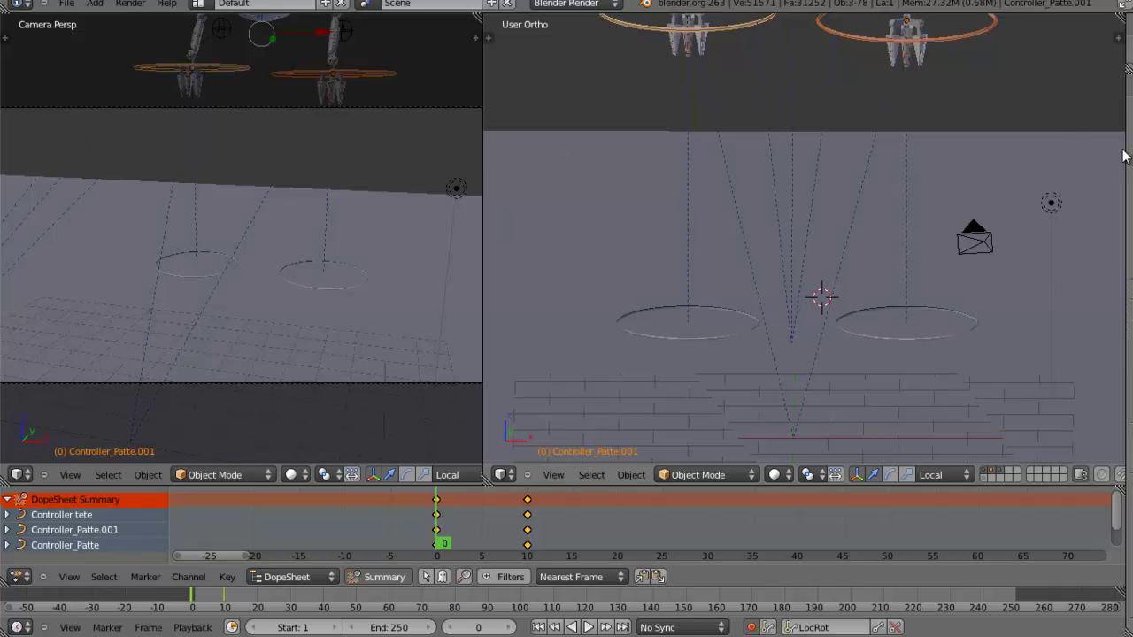
Widen the properties area and set the render output path to a file named Preview on the Desktop
left_click_drag(1125, 159, 836, 174)
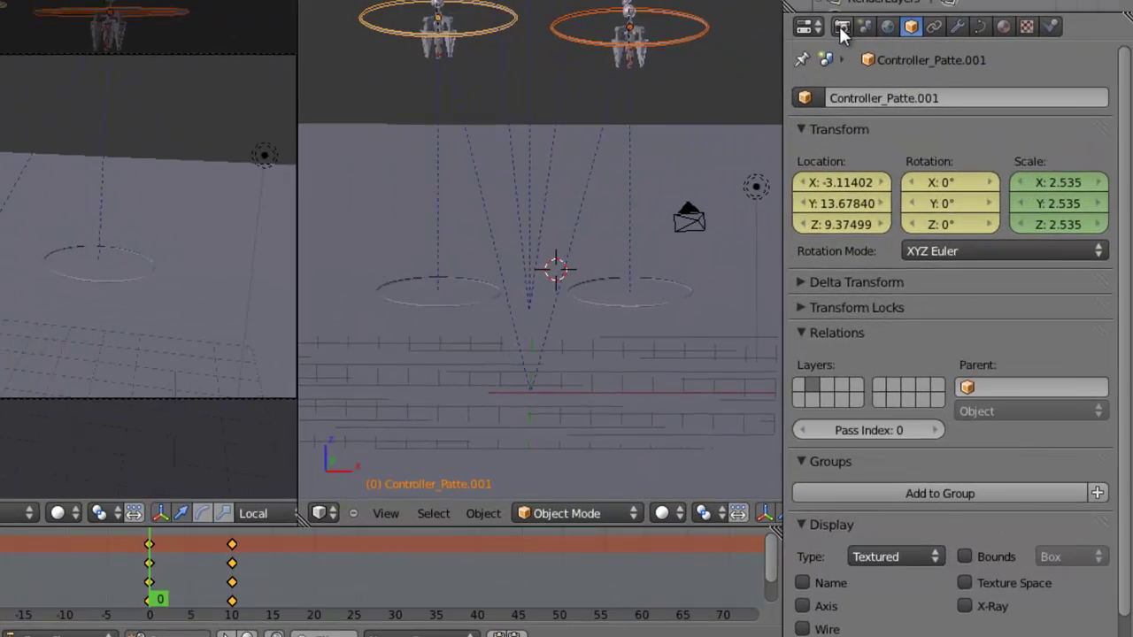
left_click(842, 27)
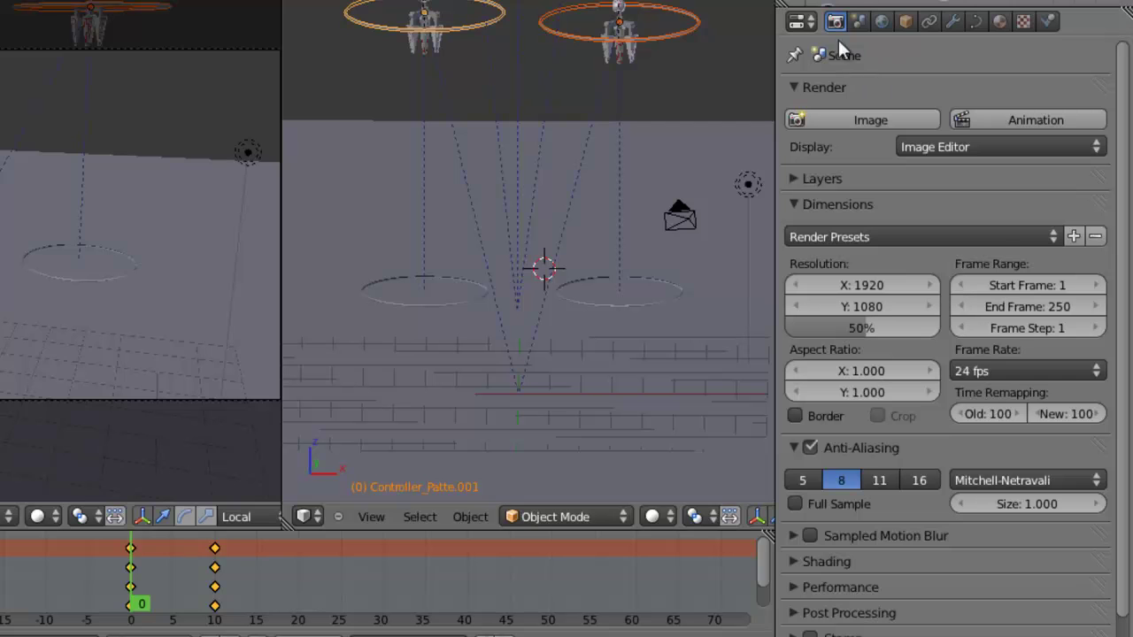
scroll(972, 506, "down", 4)
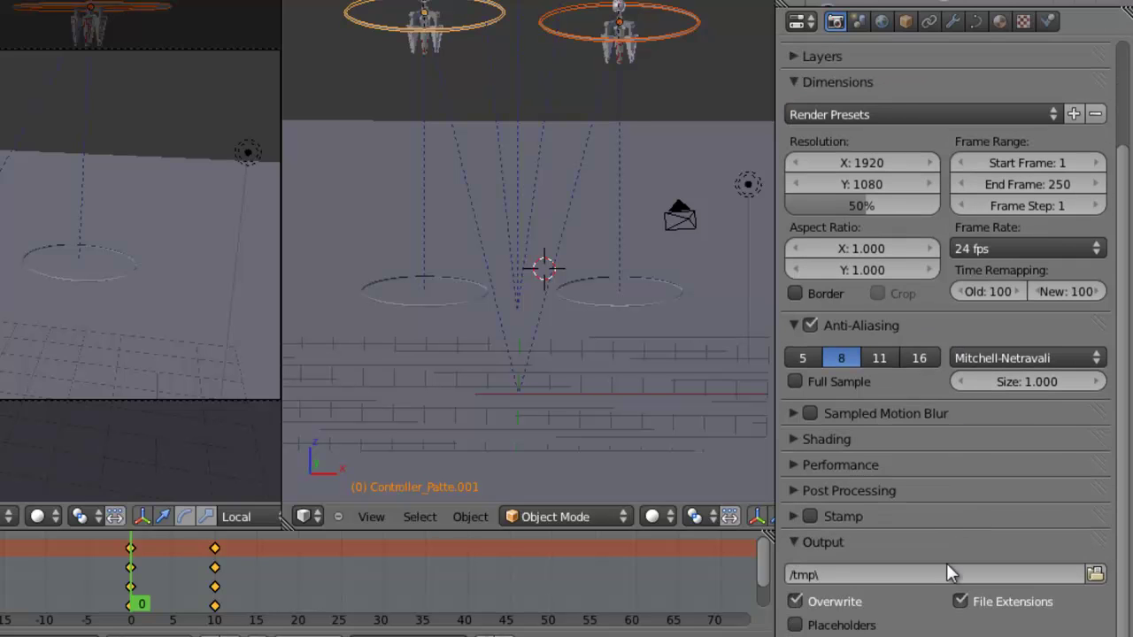
left_click(1095, 576)
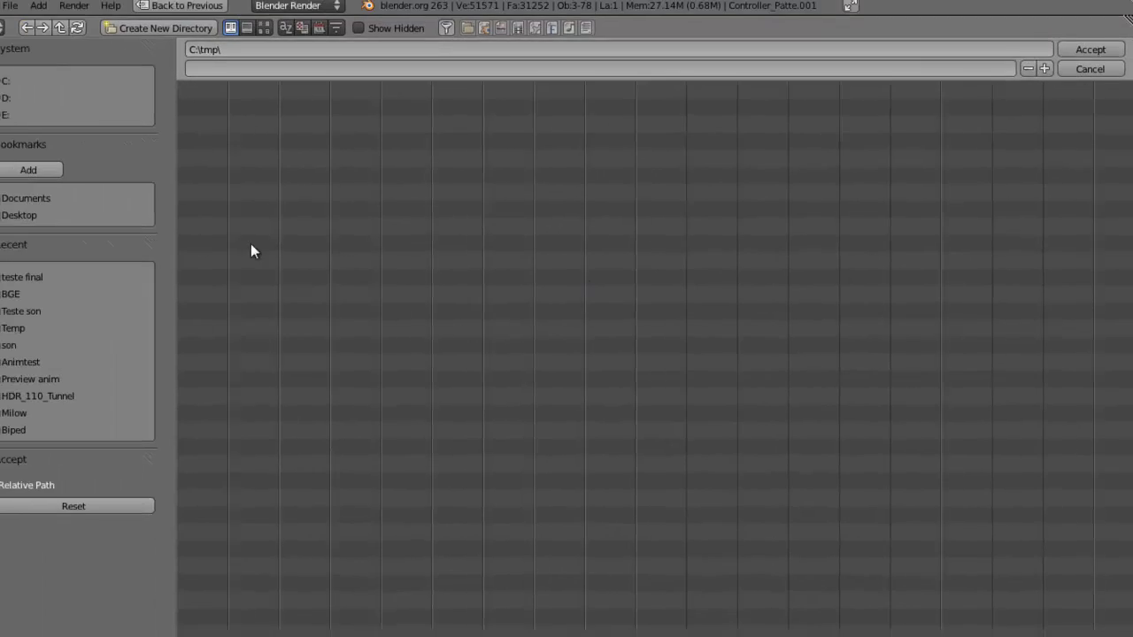
left_click(56, 218)
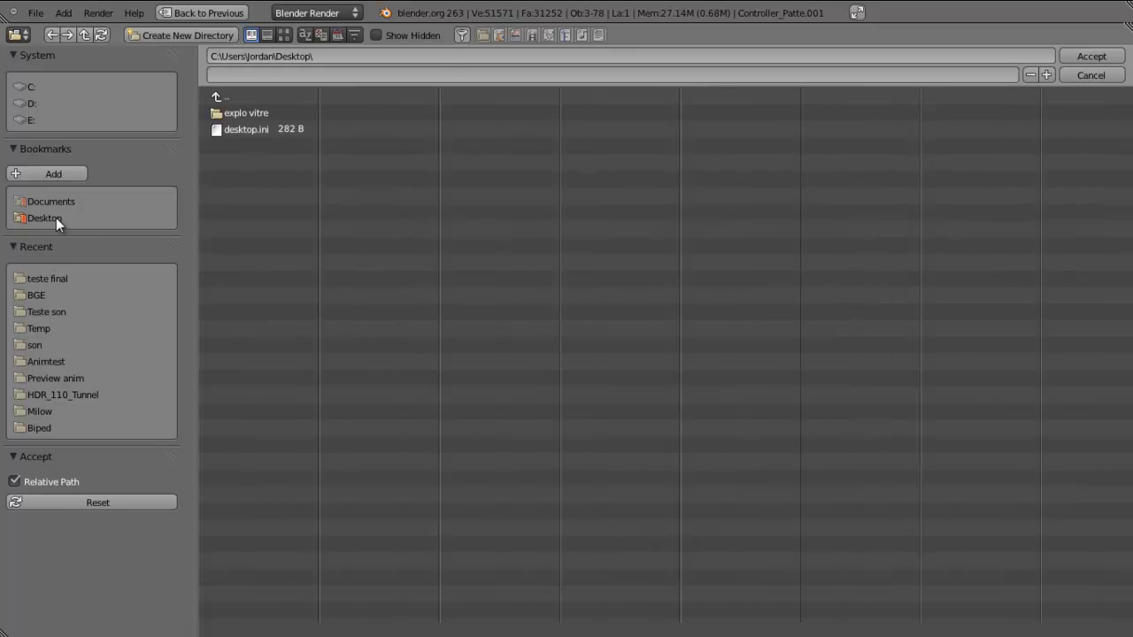
left_click(345, 77)
key("Return")
left_click(1090, 57)
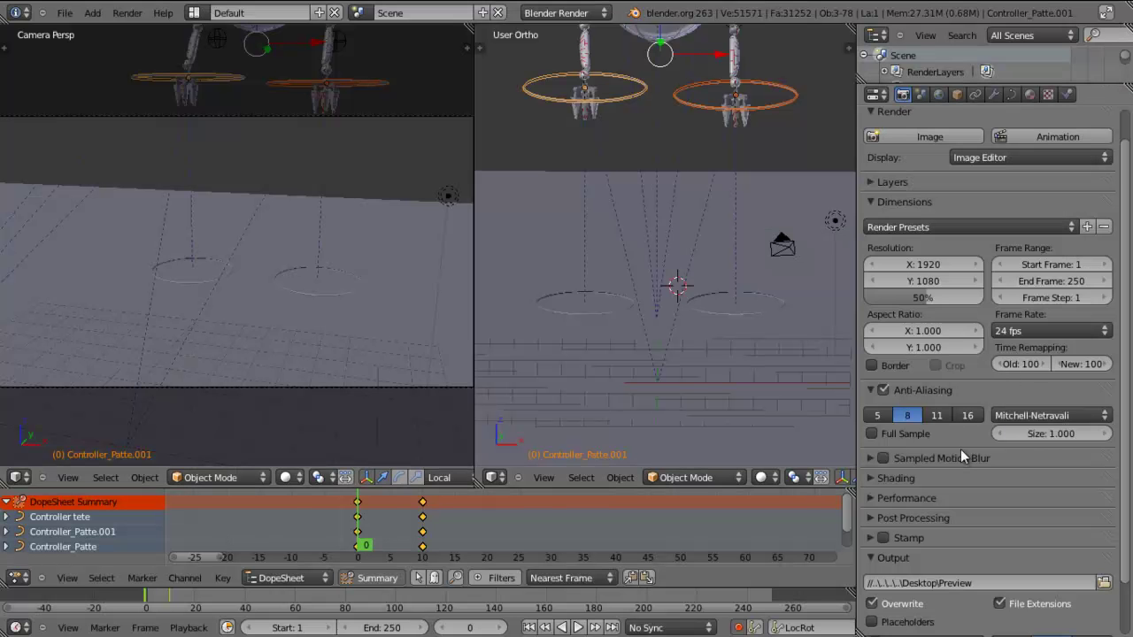
Set the render output format to AVI Codec and narrow the properties area slightly
scroll(961, 449, "down", 3)
left_click(941, 569)
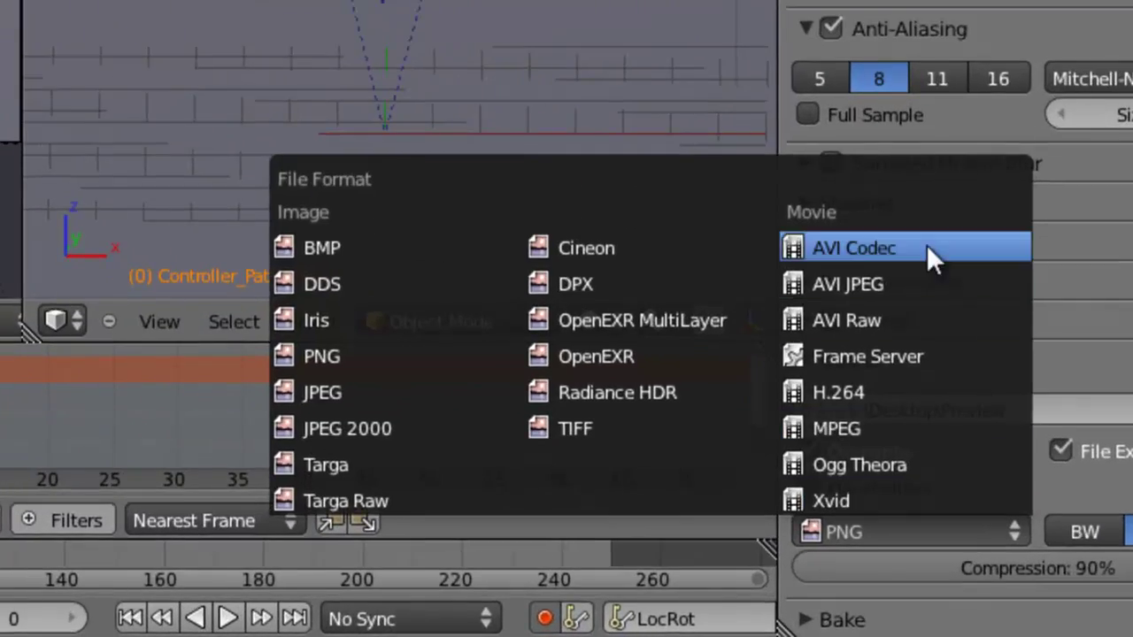
left_click(933, 400)
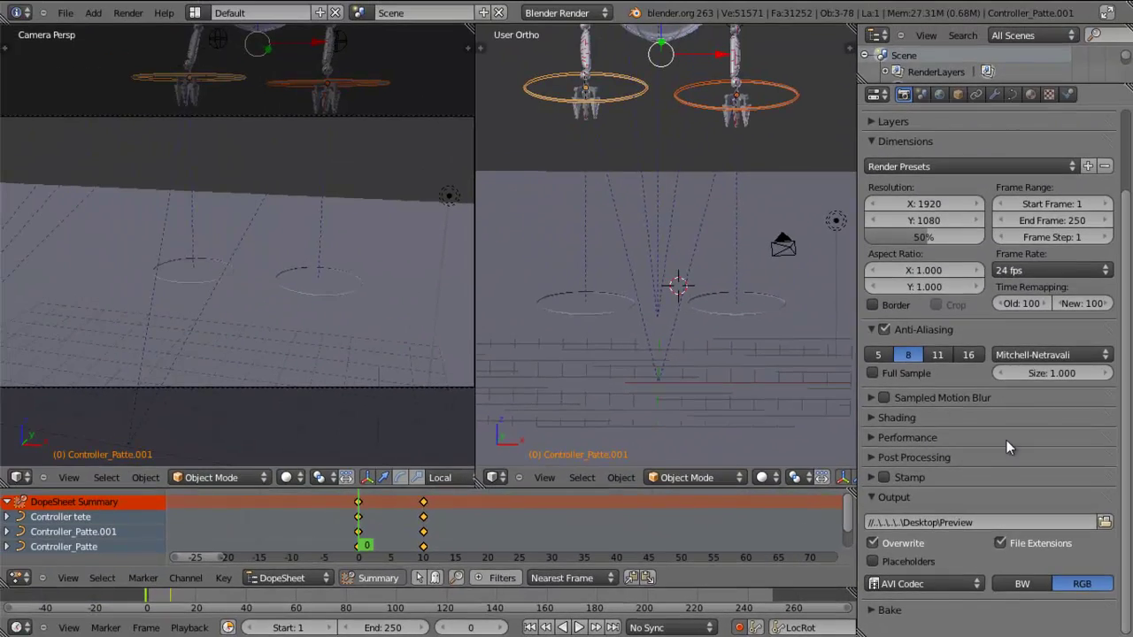
scroll(1006, 447, "up", 3)
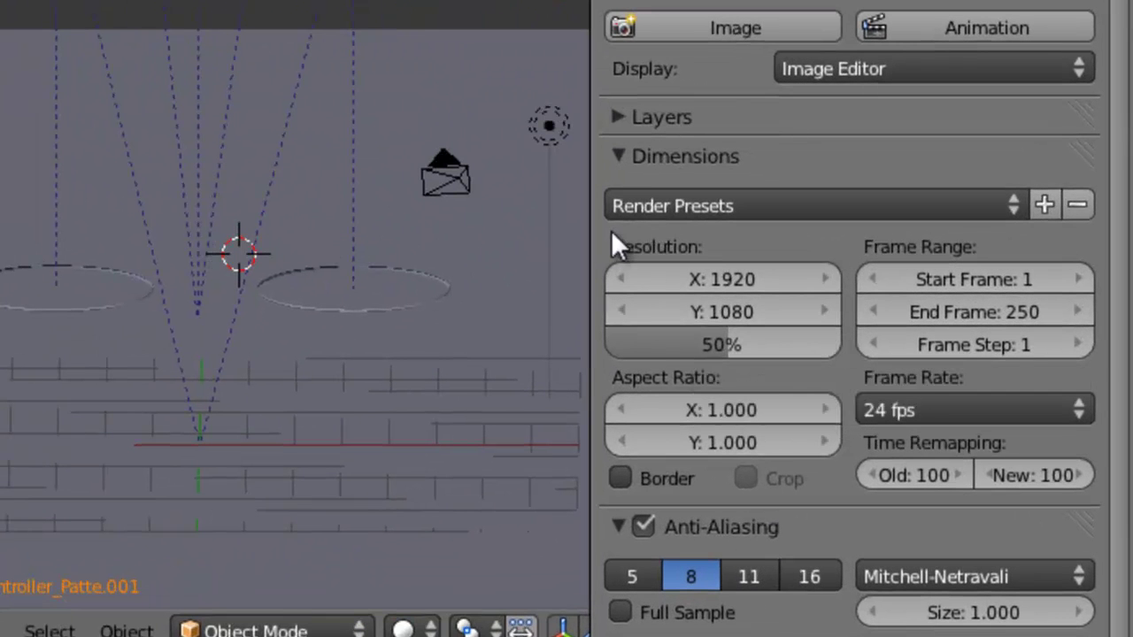
left_click_drag(587, 254, 701, 246)
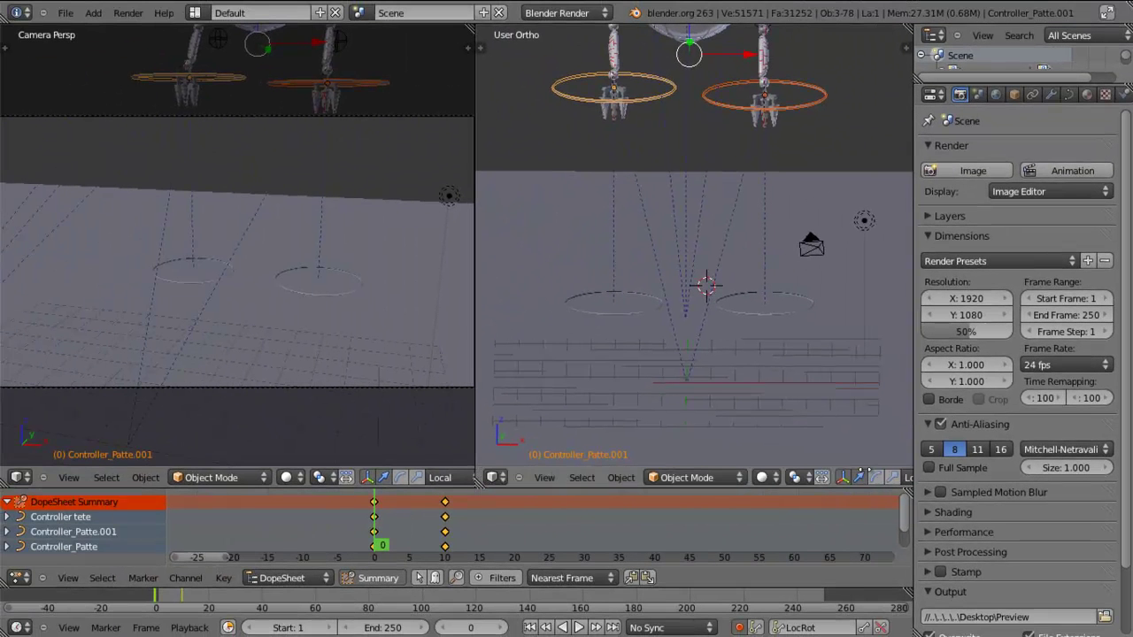
Turn on the Only Render display option for the camera view
middle_click_drag(384, 482, 80, 481)
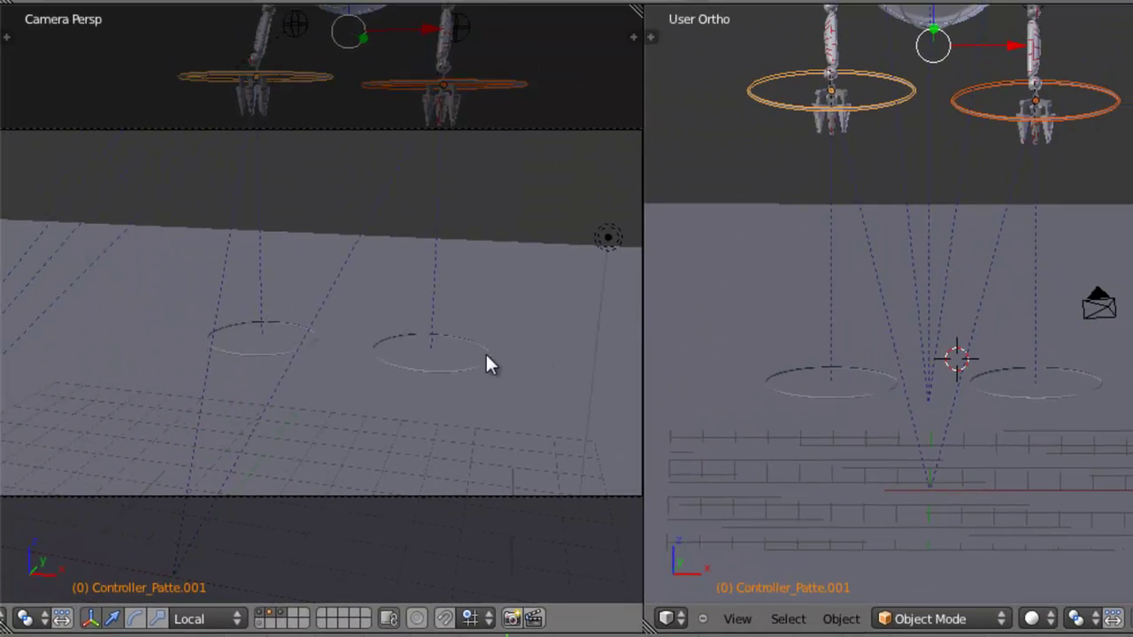
key("n")
left_click_drag(631, 287, 613, 547)
left_click(478, 509)
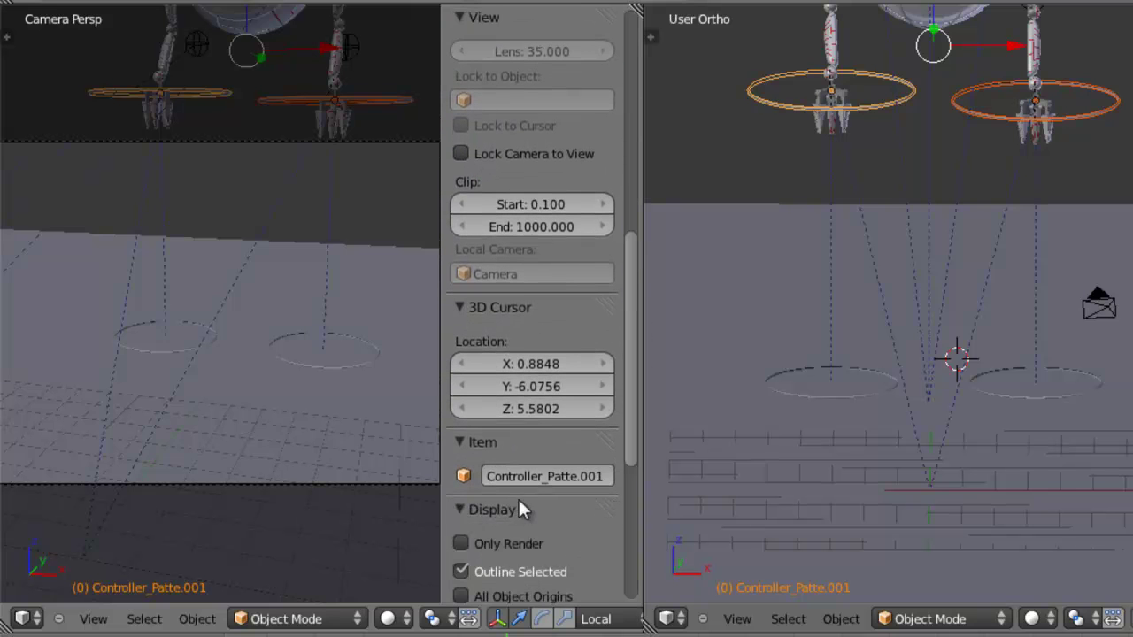
scroll(517, 500, "down", 1)
left_click(461, 498)
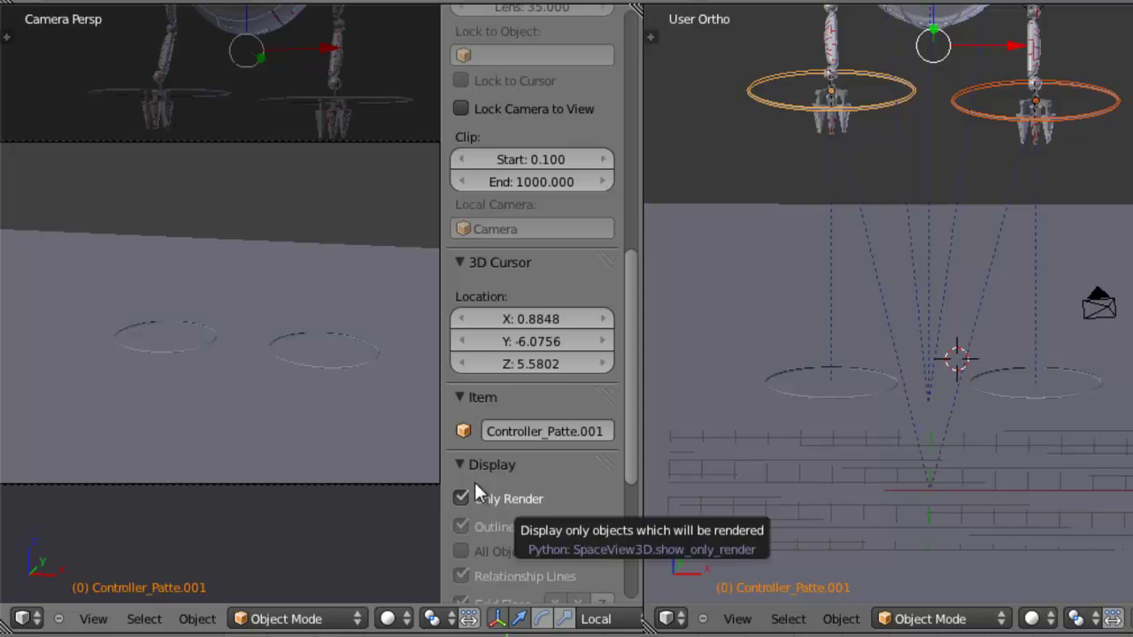
key("n")
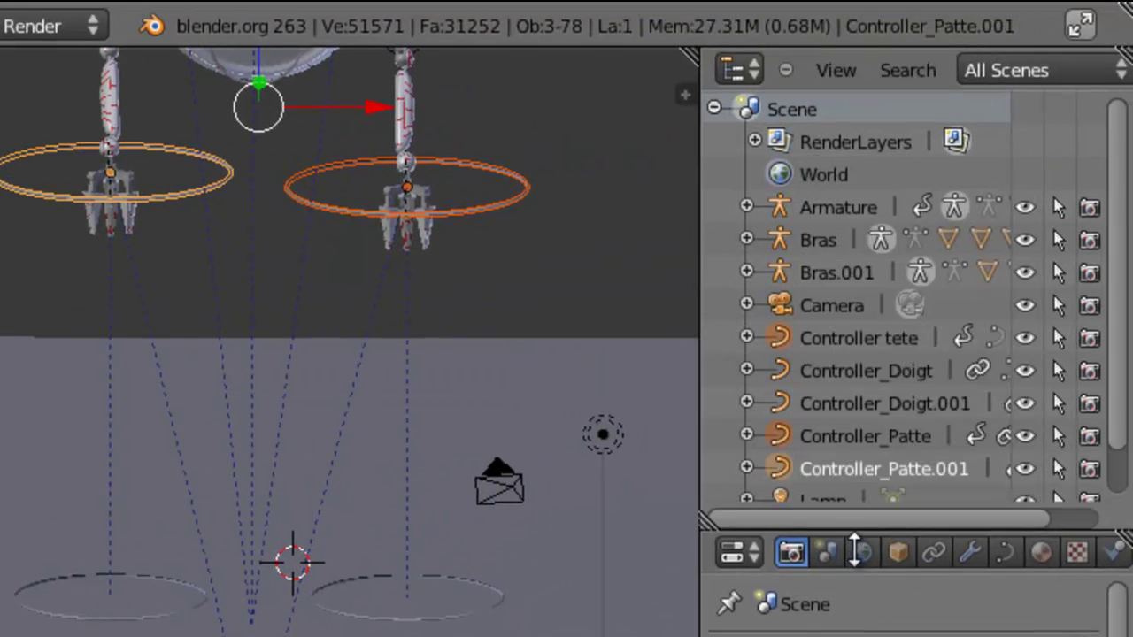
Enlarge the outliner and disable rendering of Controller tete, Controller_Doigt, Controller_Doigt.001, Controller_Patte and Controller_Patte.001
left_click_drag(857, 552, 856, 636)
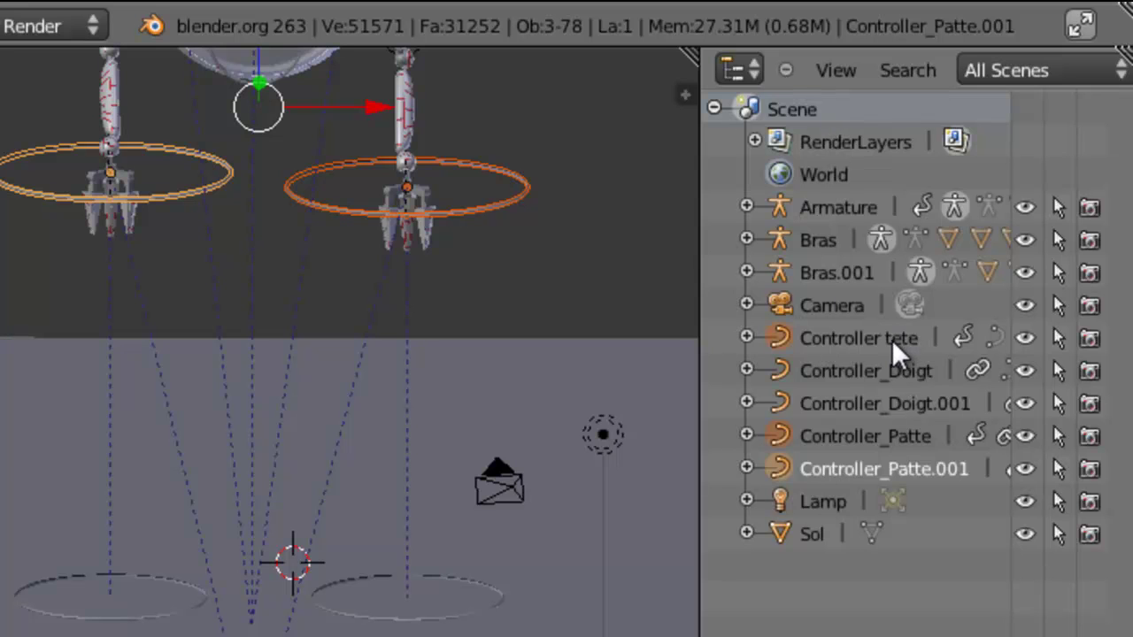
left_click(1090, 338)
left_click(1090, 371)
left_click(1090, 404)
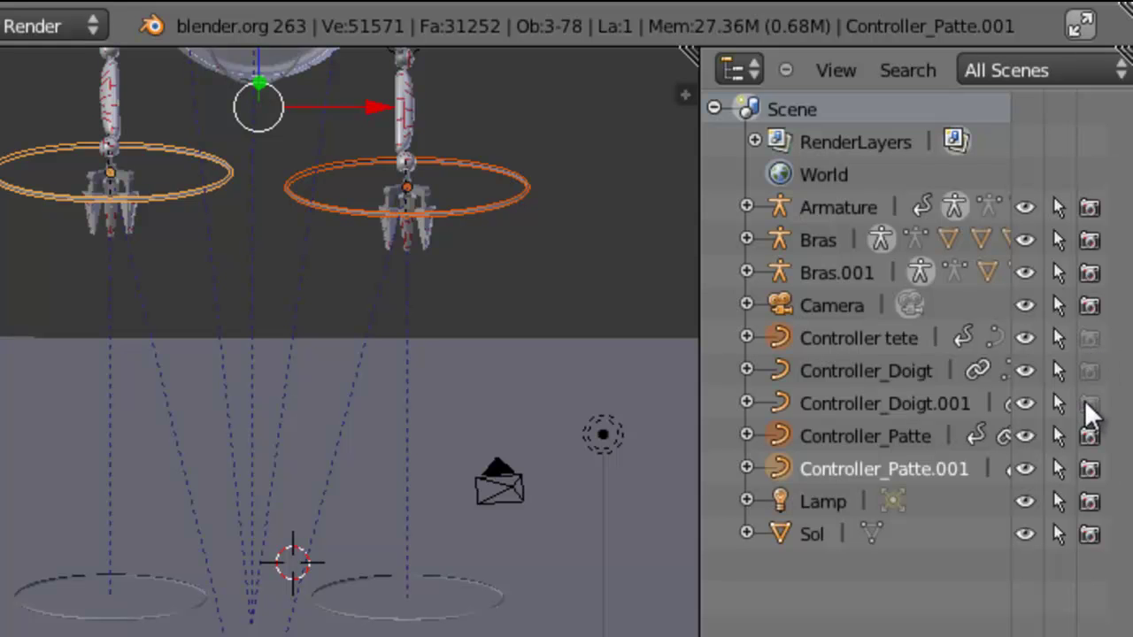
left_click(1090, 462)
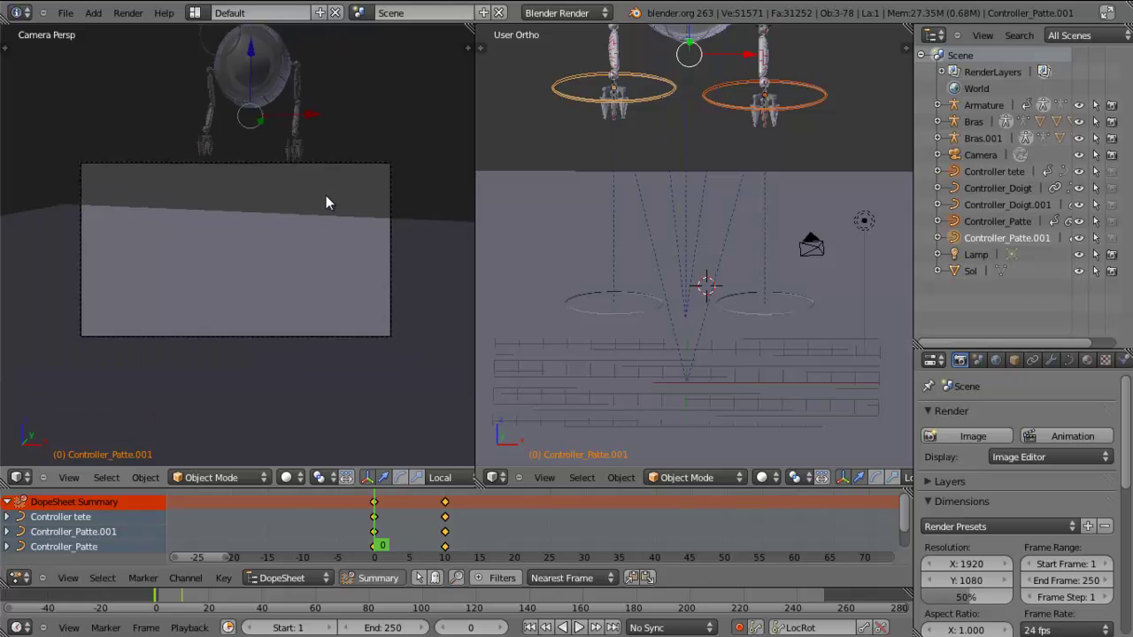
Disable rendering of Controller Iris, nested under Empty.004 in Controller tete, and collapse the hierarchy
scroll(325, 199, "down", 4)
right_click(225, 64)
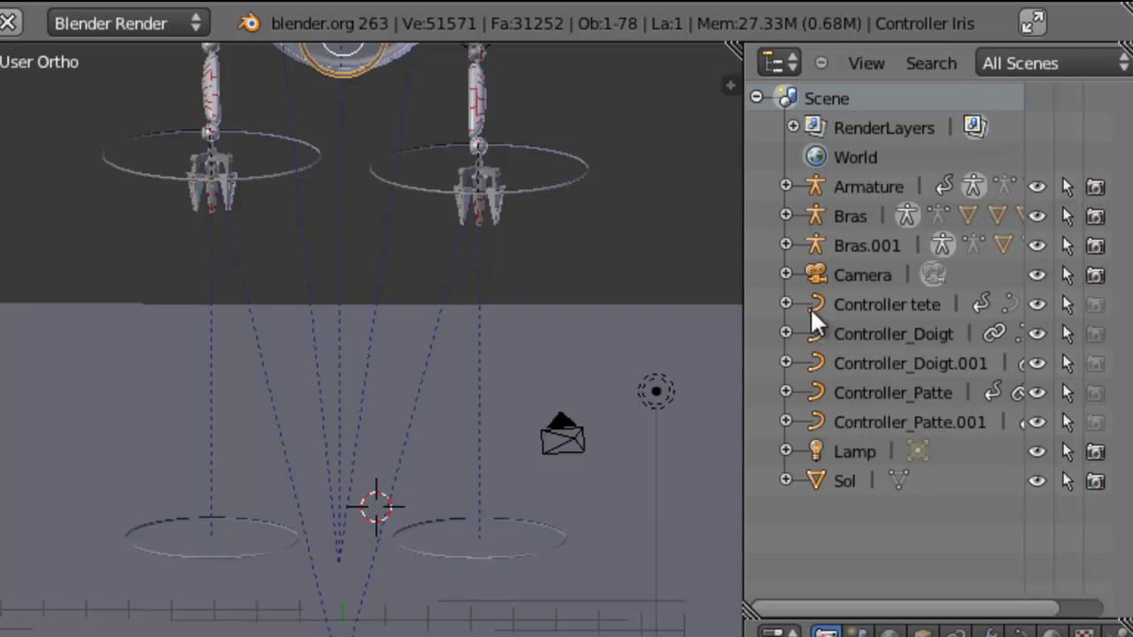
left_click(784, 304)
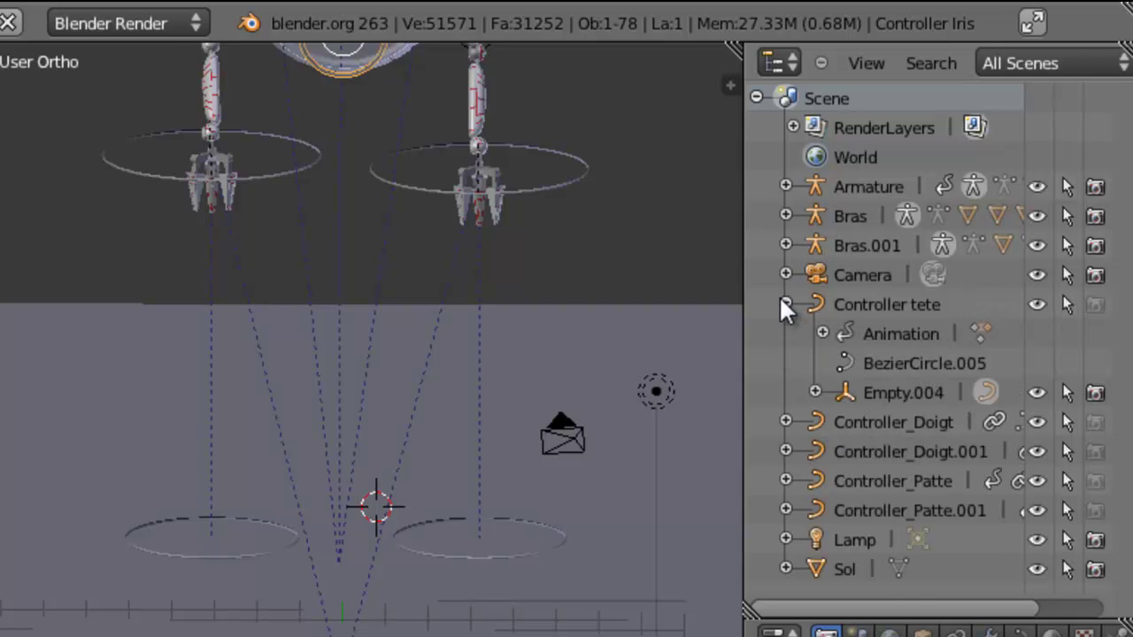
left_click(815, 390)
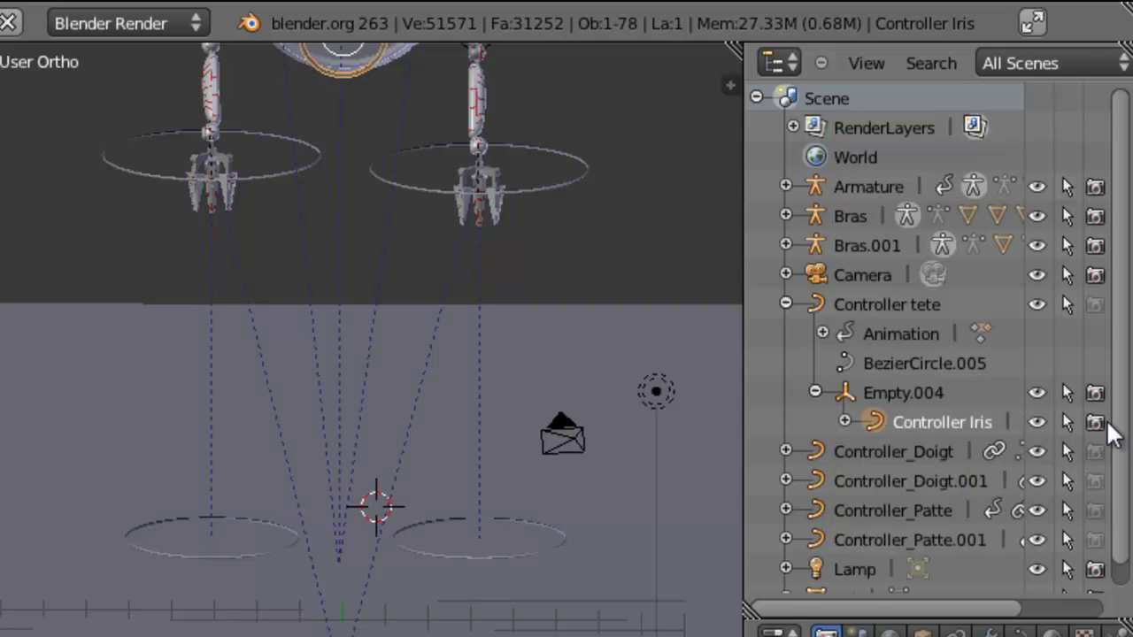
left_click(785, 303)
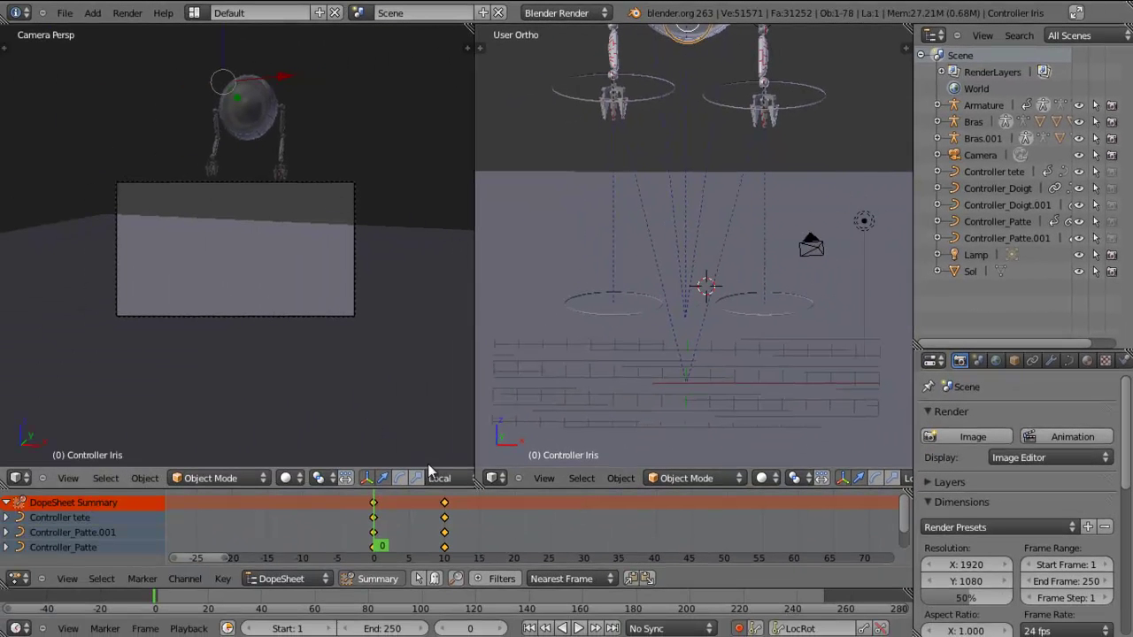
Render an OpenGL animation preview from the camera view and stop it at frame 13
key("KP_0")
key("KP_0")
scroll(310, 304, "up", 2)
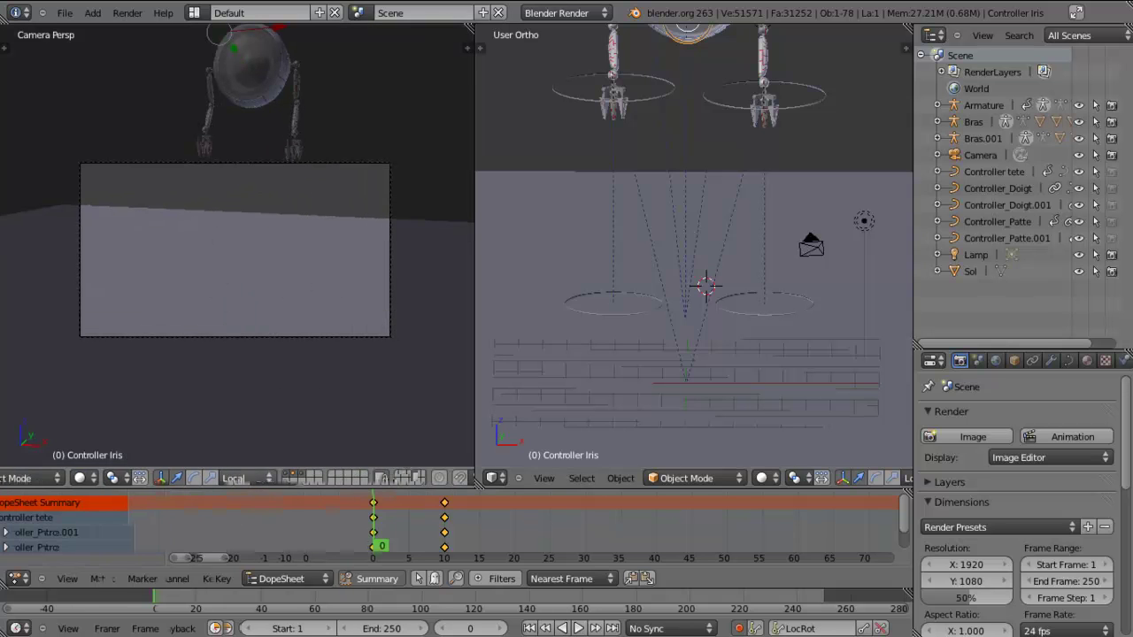
middle_click_drag(449, 483, 344, 483)
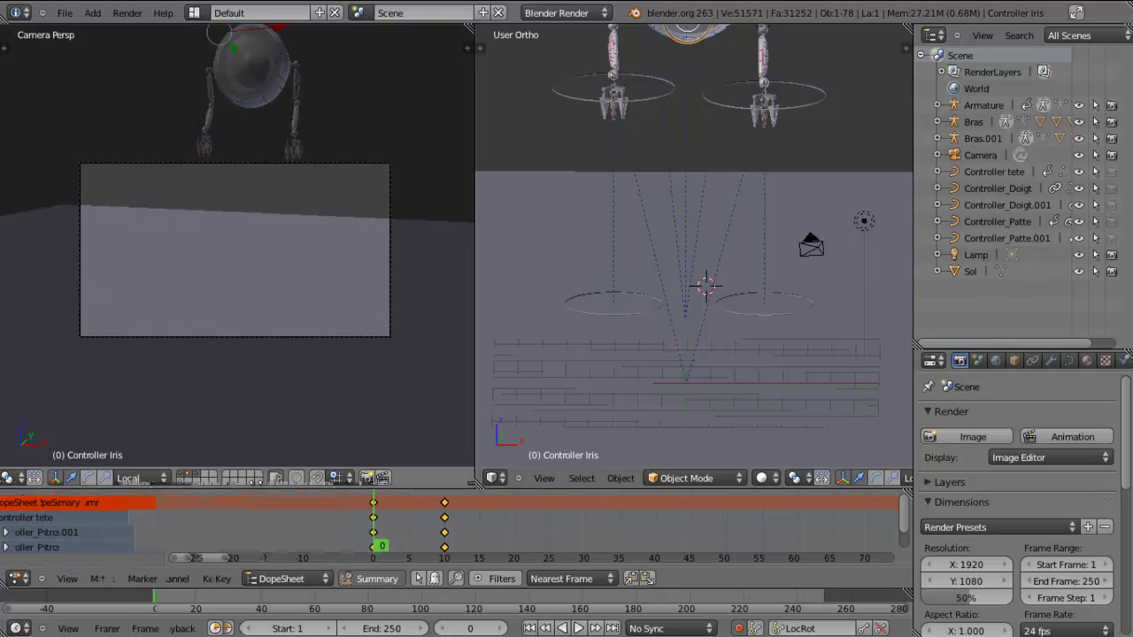
left_click(384, 477)
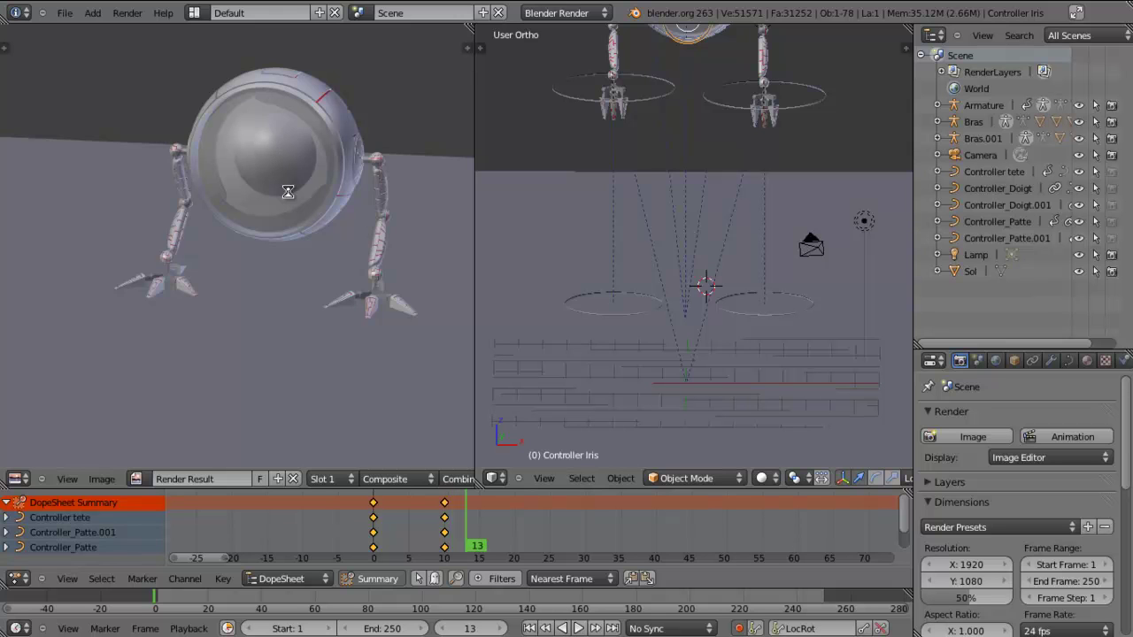
key("Escape")
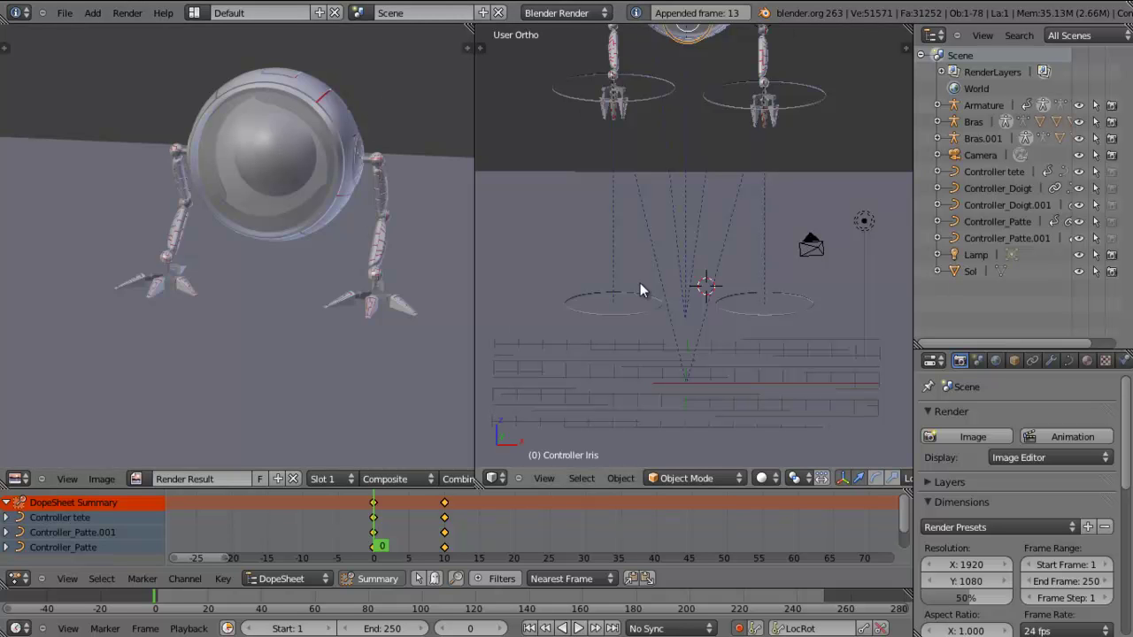
Leave full screen, minimize Blender, watch Preview0001-0250.avi from the desktop in VLC, and close the player
scroll(1040, 16, "down", 2)
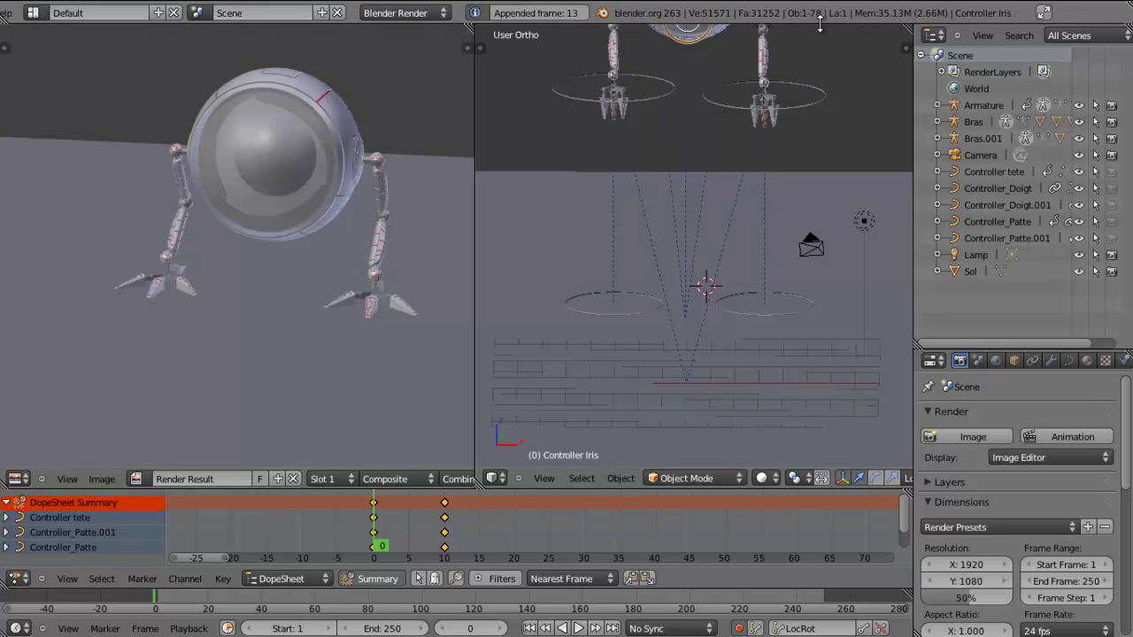
left_click(1043, 12)
left_click(1059, 7)
double_click(38, 124)
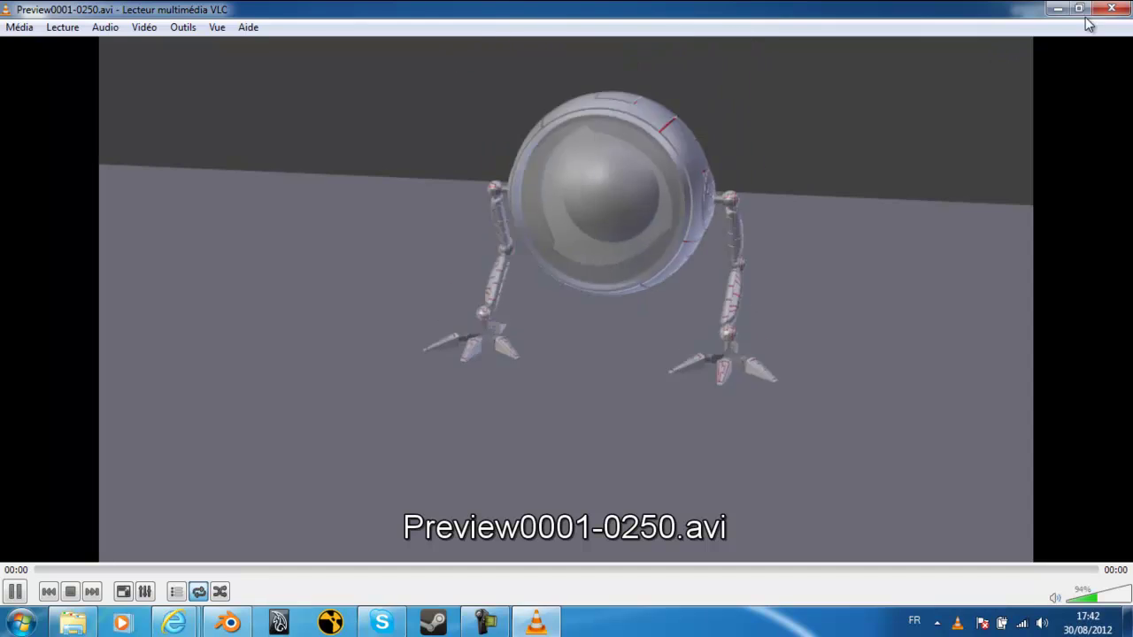
left_click(1111, 8)
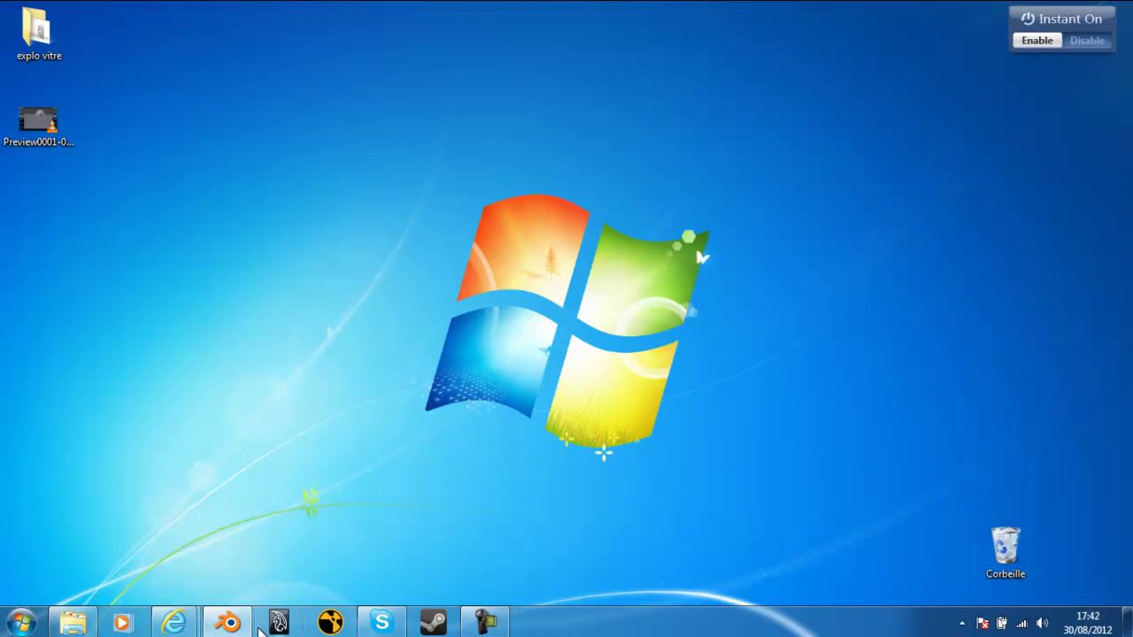
Switch back to Blender, restore full screen and close the render result to show the camera view
left_click(248, 623)
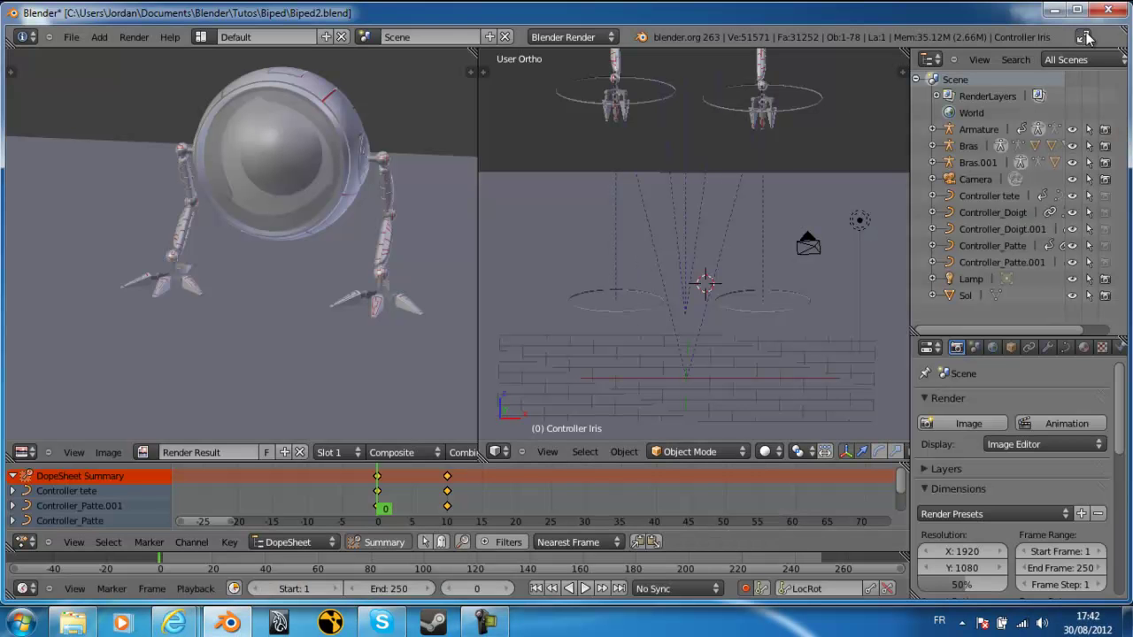
left_click(1084, 36)
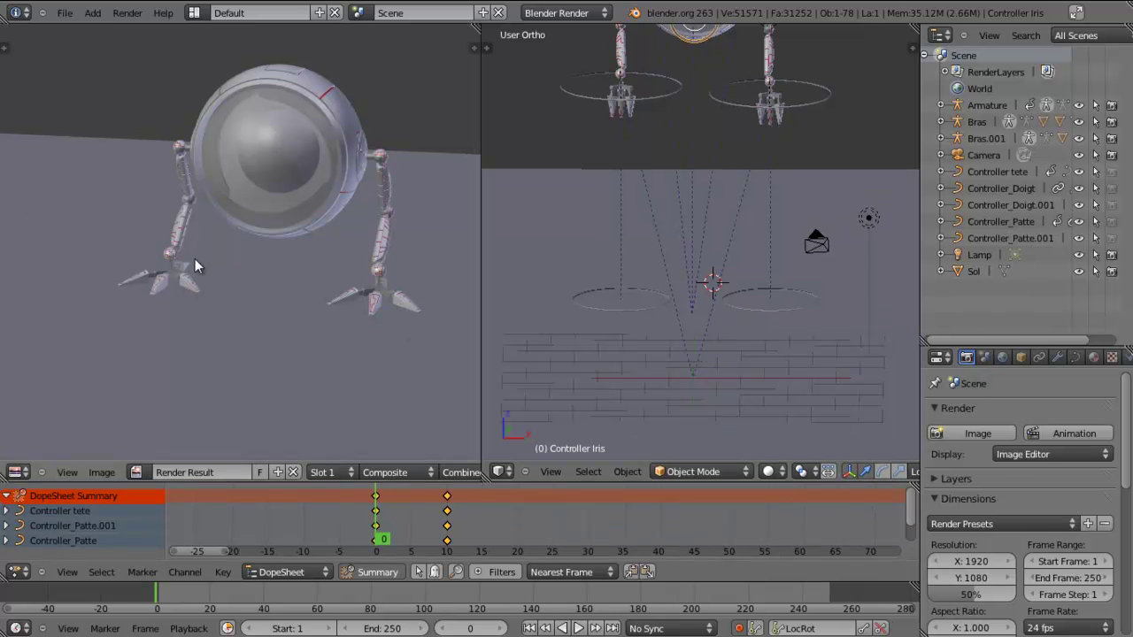
key("Escape")
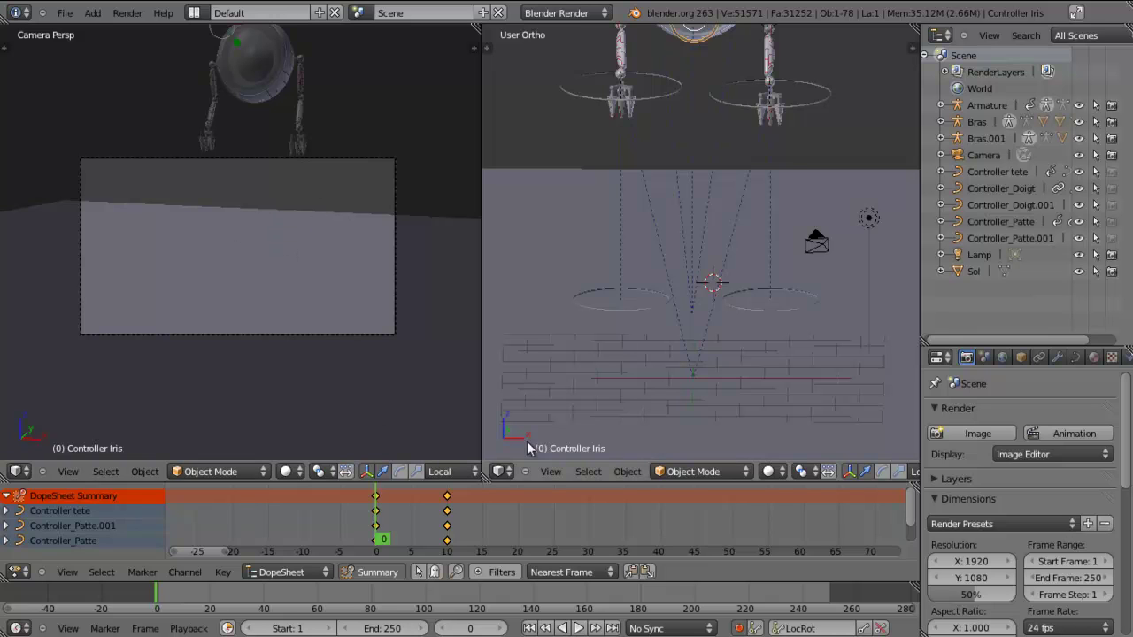
Select Controller tete and lower it along its local Z axis at frame 15, keyframing the crouch after landing
left_click(400, 524)
left_click_drag(400, 524, 448, 516)
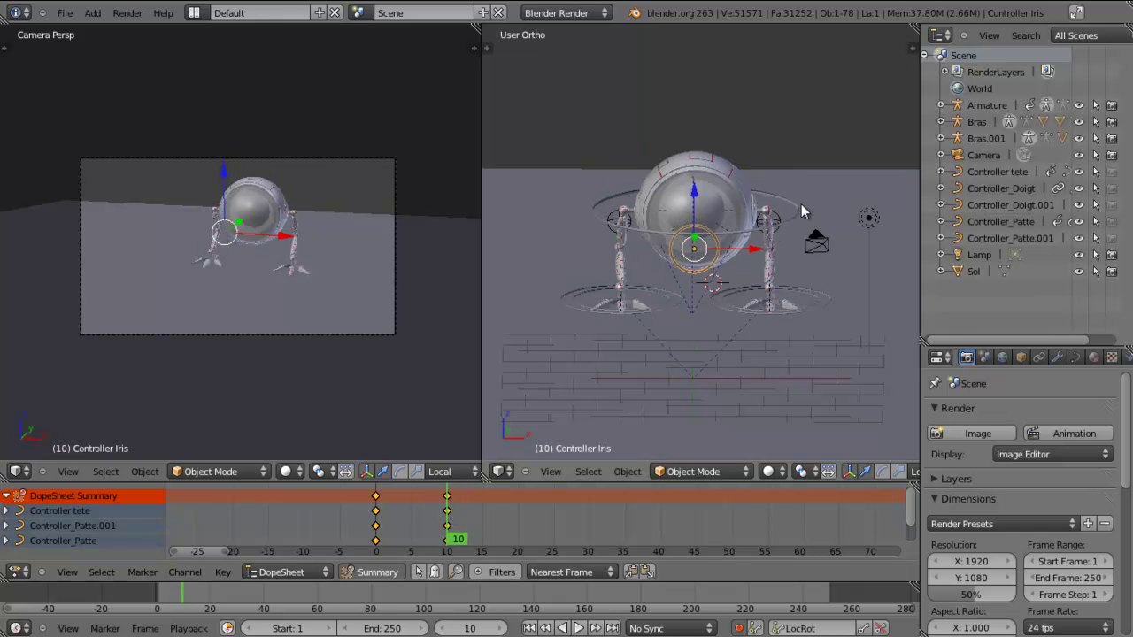
right_click(800, 211)
left_click(483, 513)
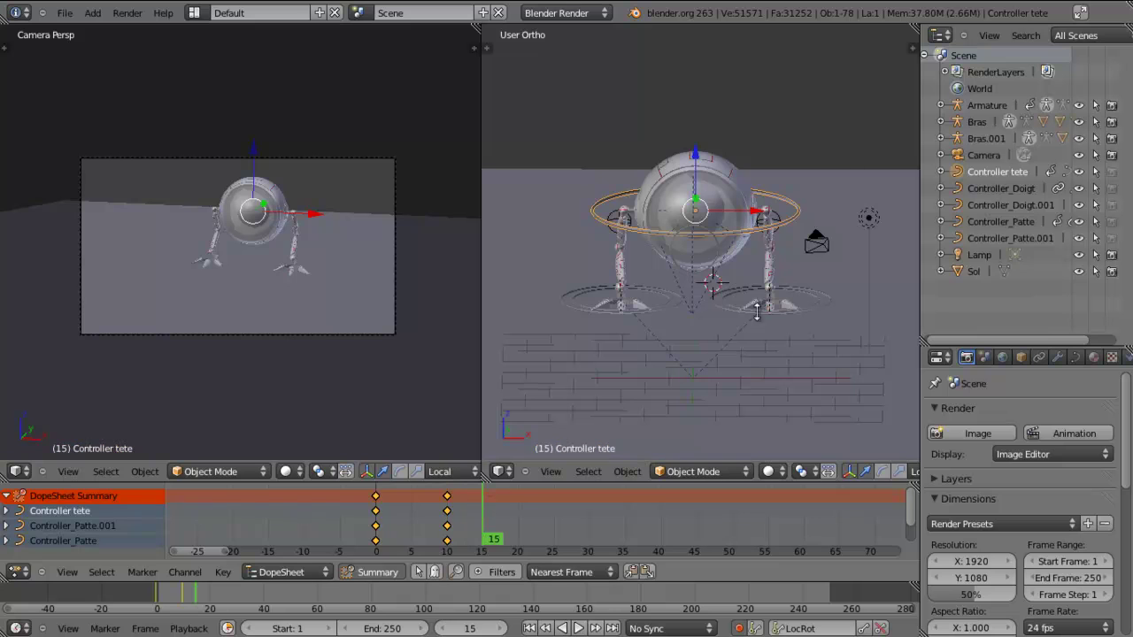
key("g")
key("z")
key("z")
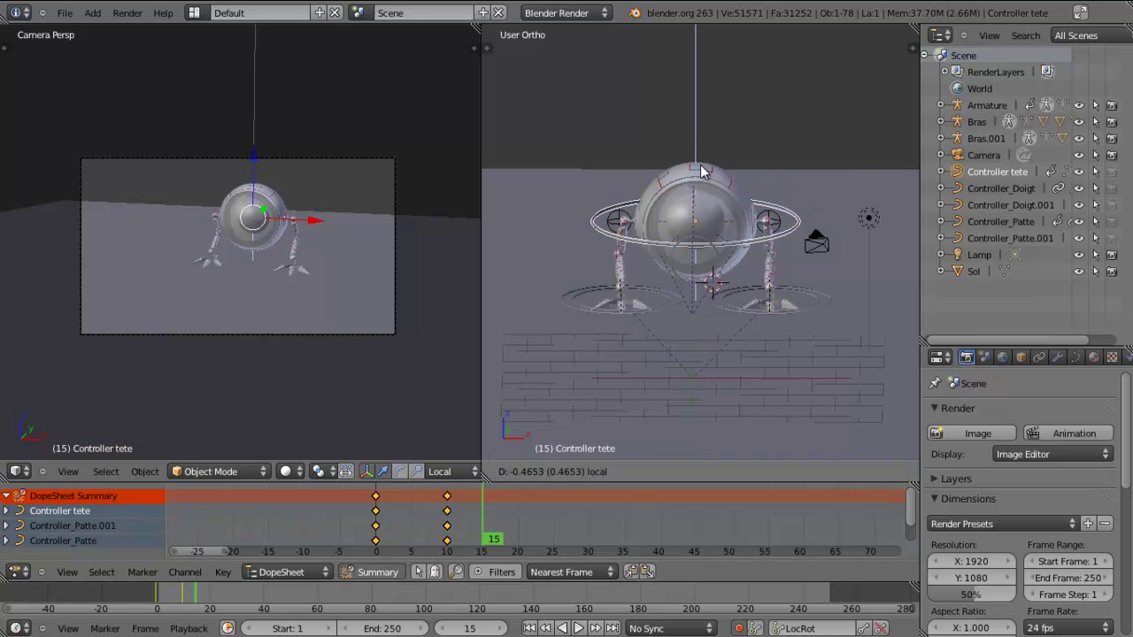
left_click(701, 169)
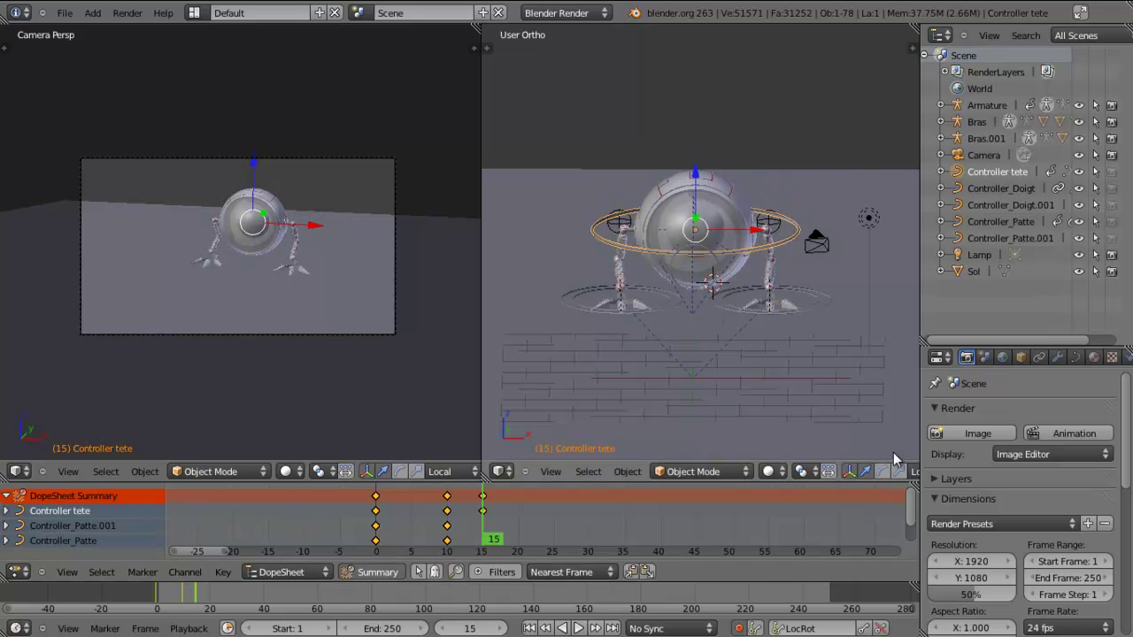
Set the transform orientation to Normal and tilt Controller tete slightly with the rotation manipulator at frame 15
scroll(863, 472, "down", 4)
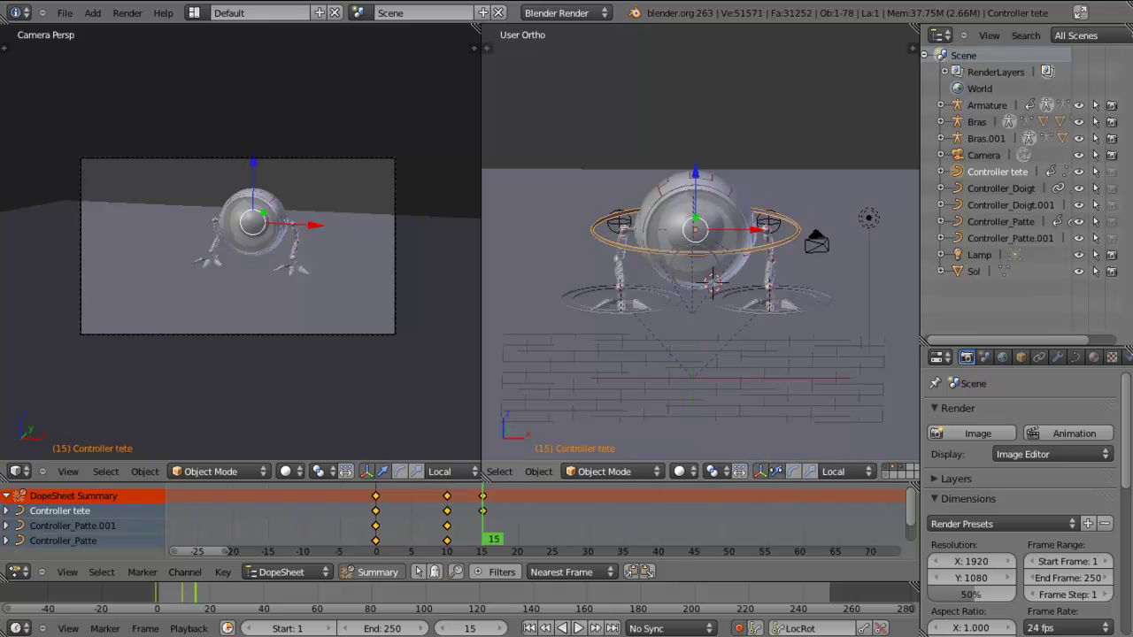
left_click(835, 474)
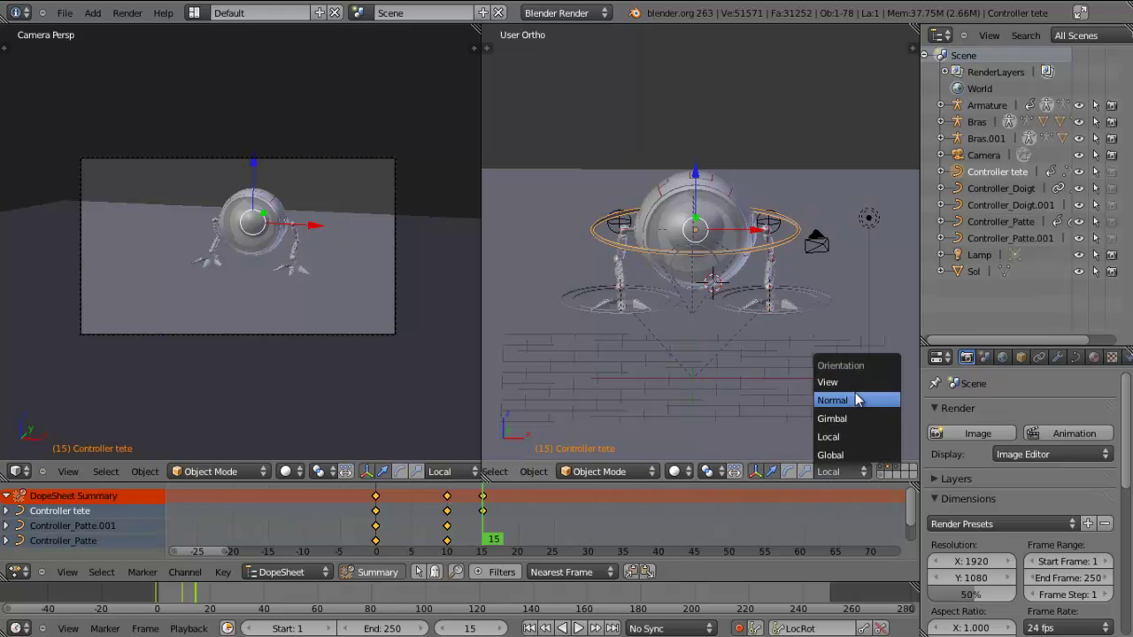
left_click(858, 400)
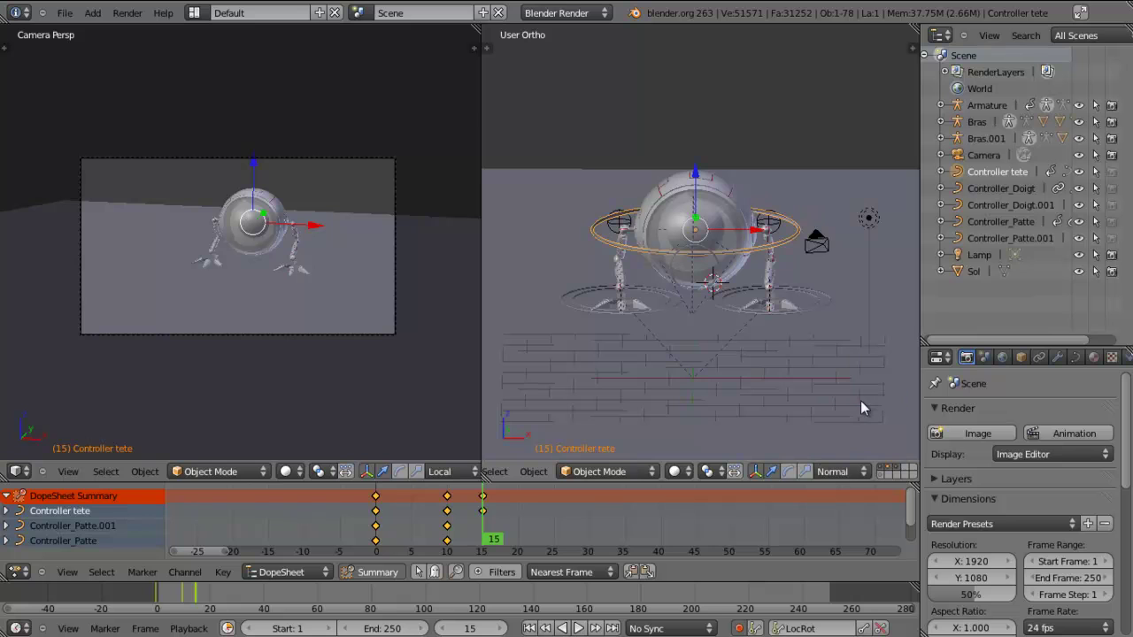
left_click(790, 472)
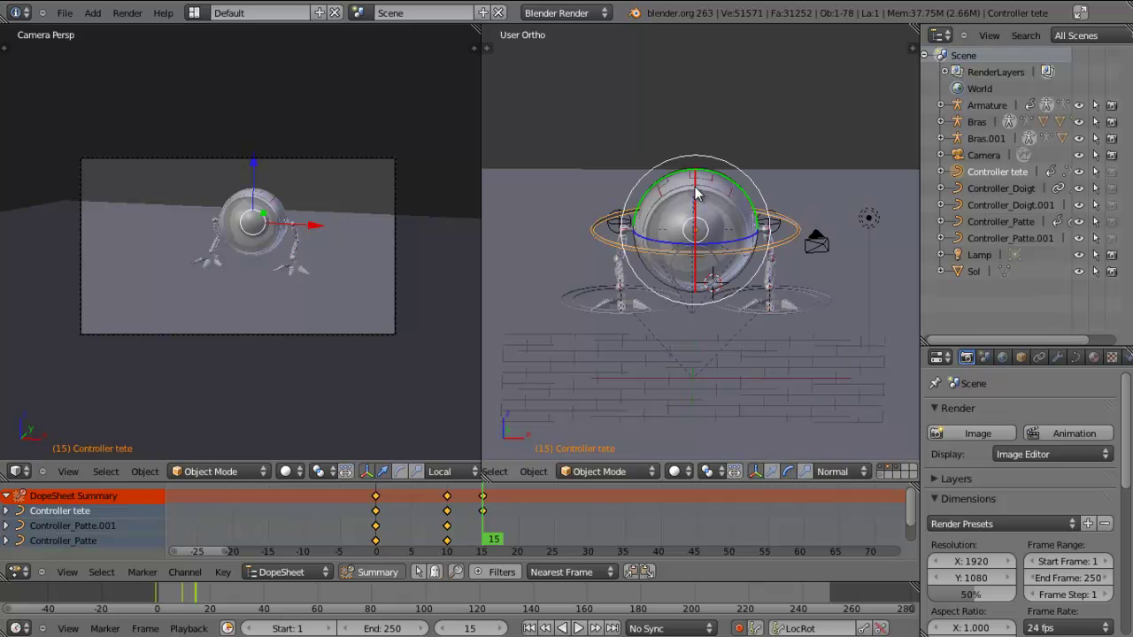
mouse_move(695, 195)
left_mouse_down()
mouse_move(703, 200)
mouse_move(689, 194)
left_mouse_up()
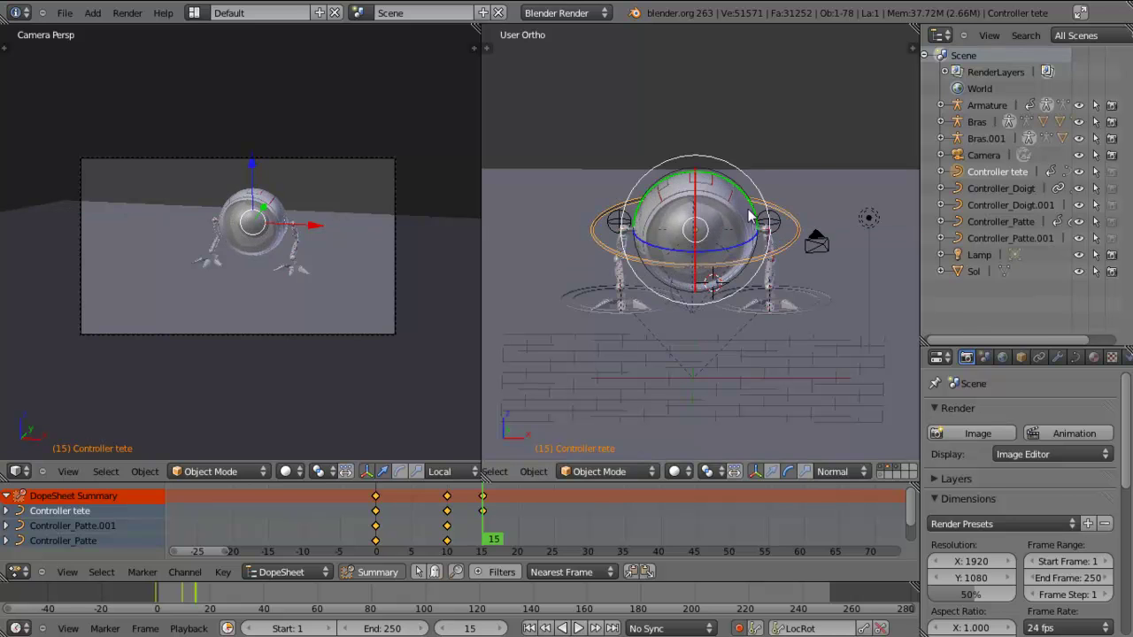
left_click_drag(747, 237, 743, 238)
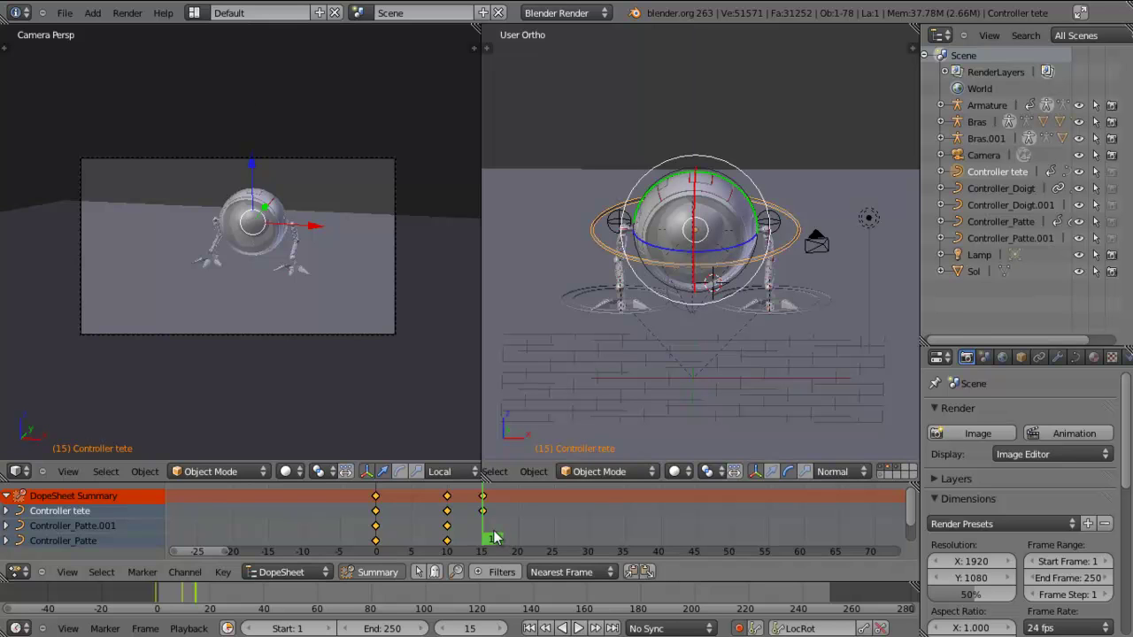
Raise Controller tete vertically with the translation manipulator at frame 20 to keyframe the body's rebound
mouse_move(474, 538)
left_mouse_down()
mouse_move(409, 528)
mouse_move(526, 519)
mouse_move(515, 497)
left_mouse_up()
scroll(540, 518, "up", 2)
left_click(755, 471)
left_click_drag(694, 177, 698, 151)
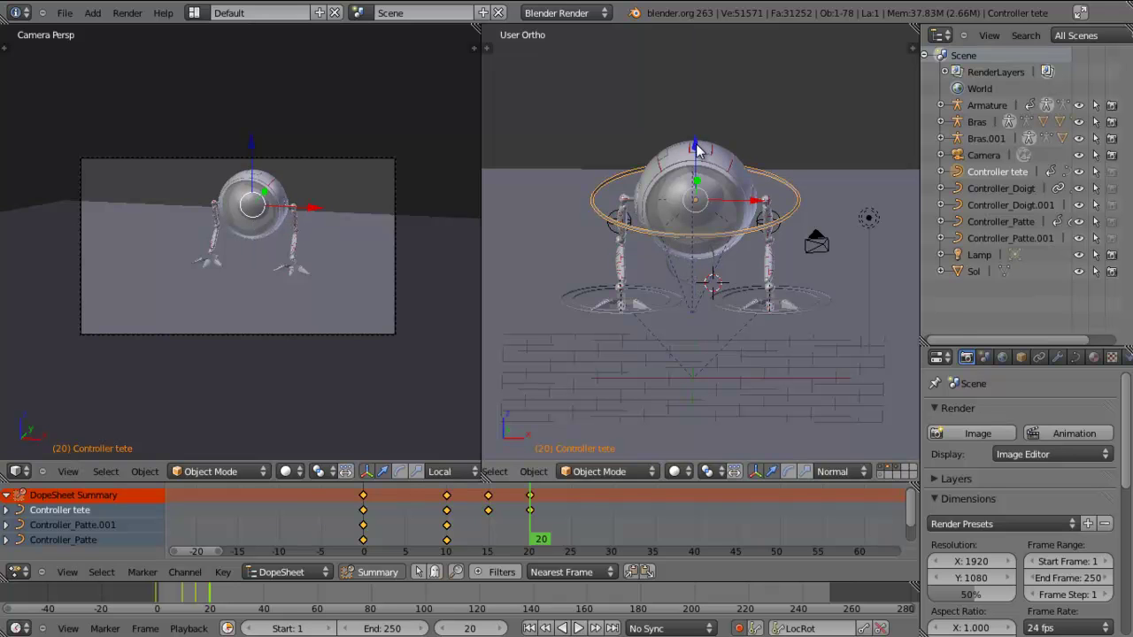
Fine-tune Controller tete's height along the normal Z axis and level its tilt at frame 20
key("i")
key("g")
key("z")
key("z")
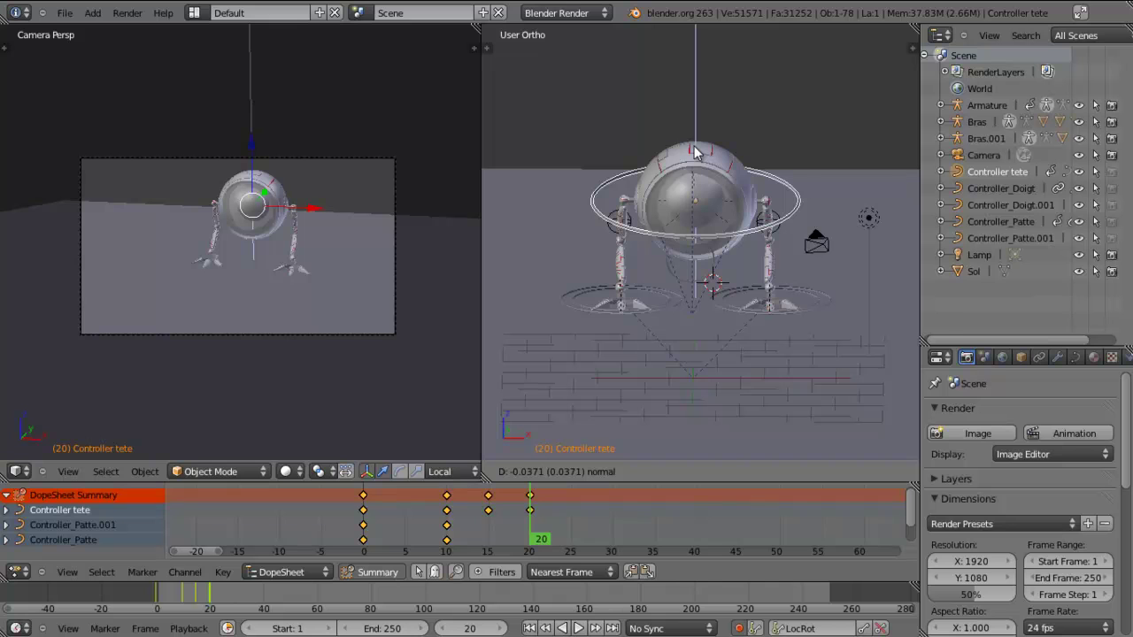
left_click(694, 152)
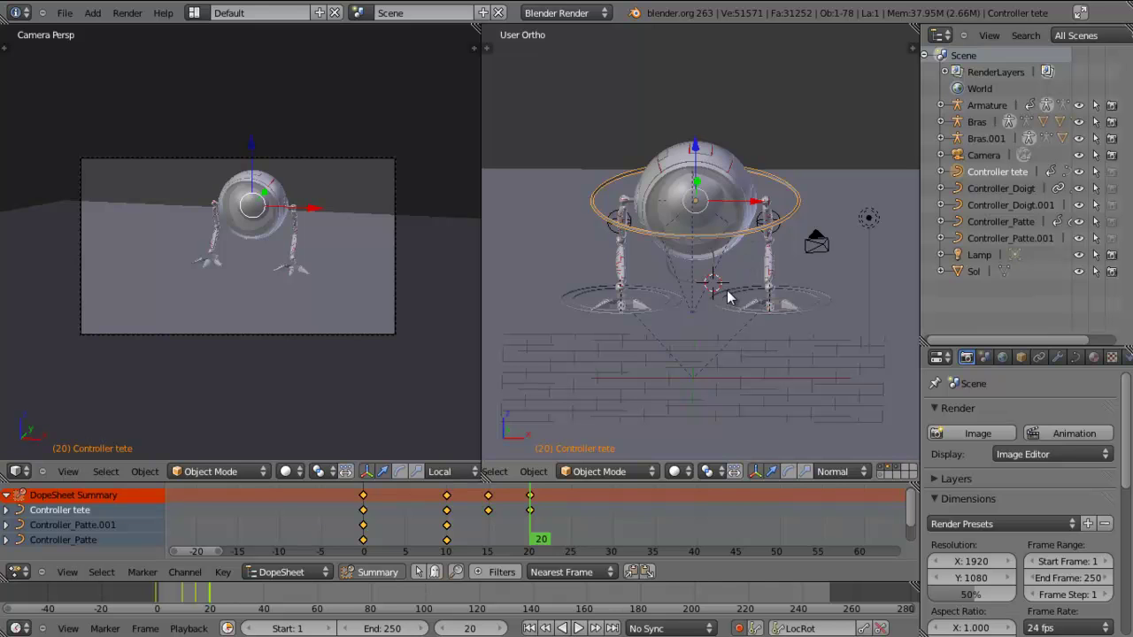
key("ctrl+z")
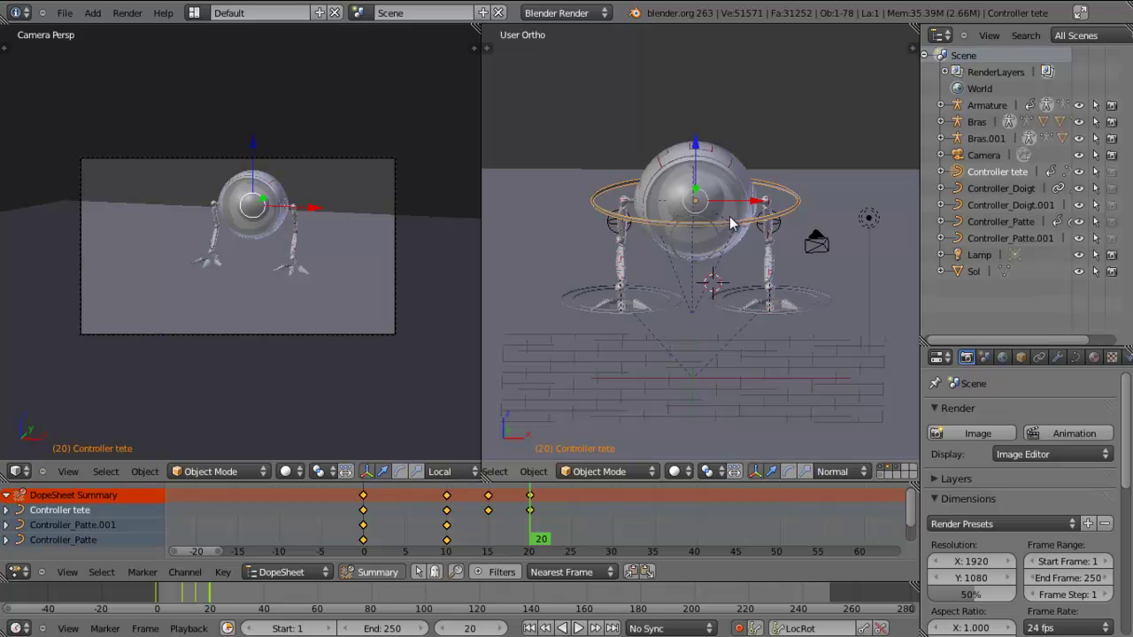
Enlarge the properties area and set the render resolution percentage to 25%
left_click_drag(534, 534, 392, 510)
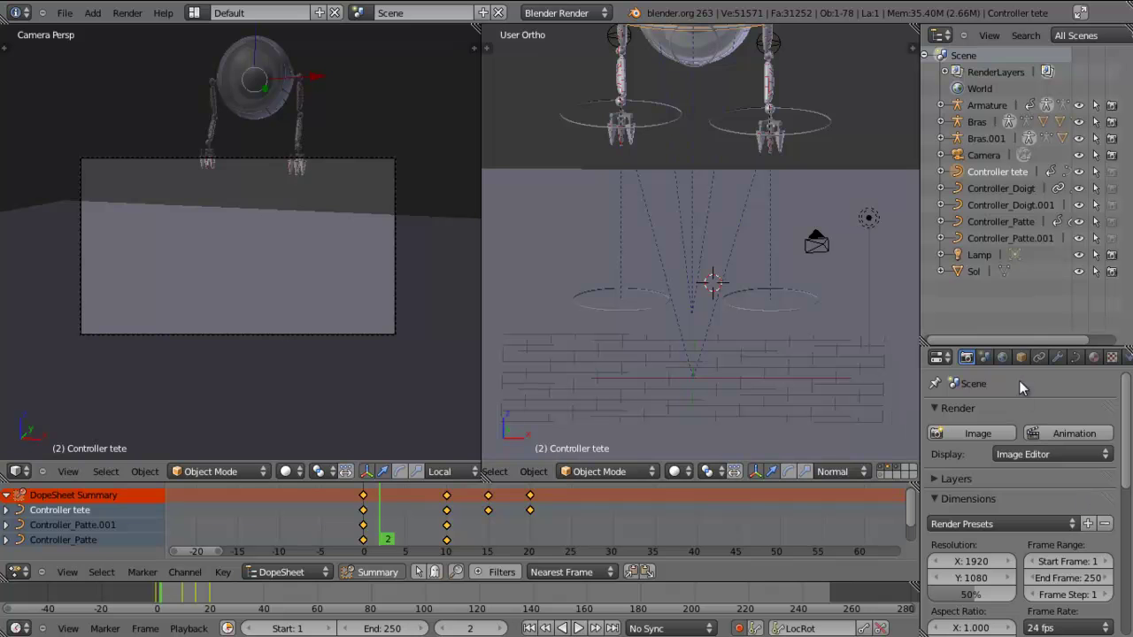
left_click_drag(1031, 348, 1018, 179)
key("BackSpace")
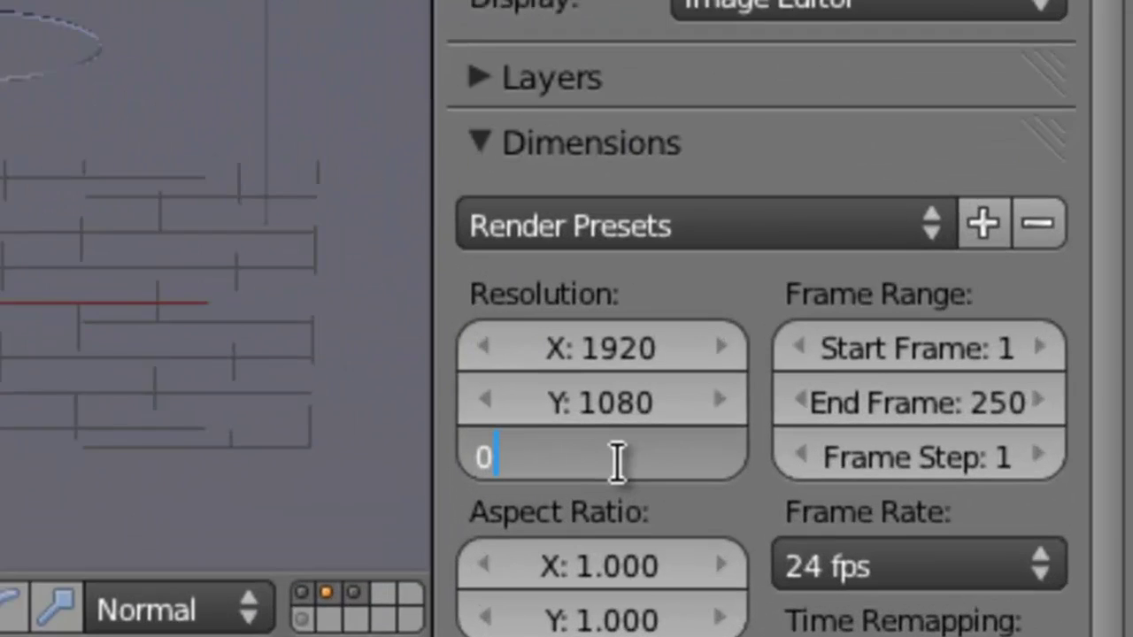
key("BackSpace")
type("25")
key("Return")
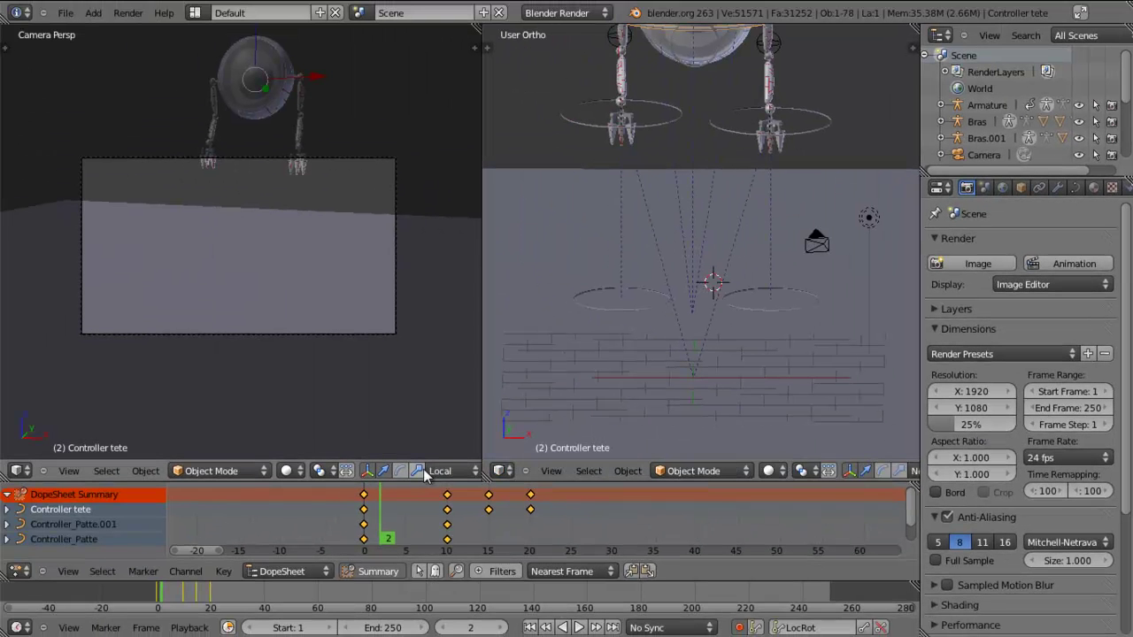
Go to frame 0, render an OpenGL animation preview from the camera view, and return to Blender in full screen
scroll(423, 469, "down", 4)
key("Left")
key("Left")
scroll(424, 473, "down", 3)
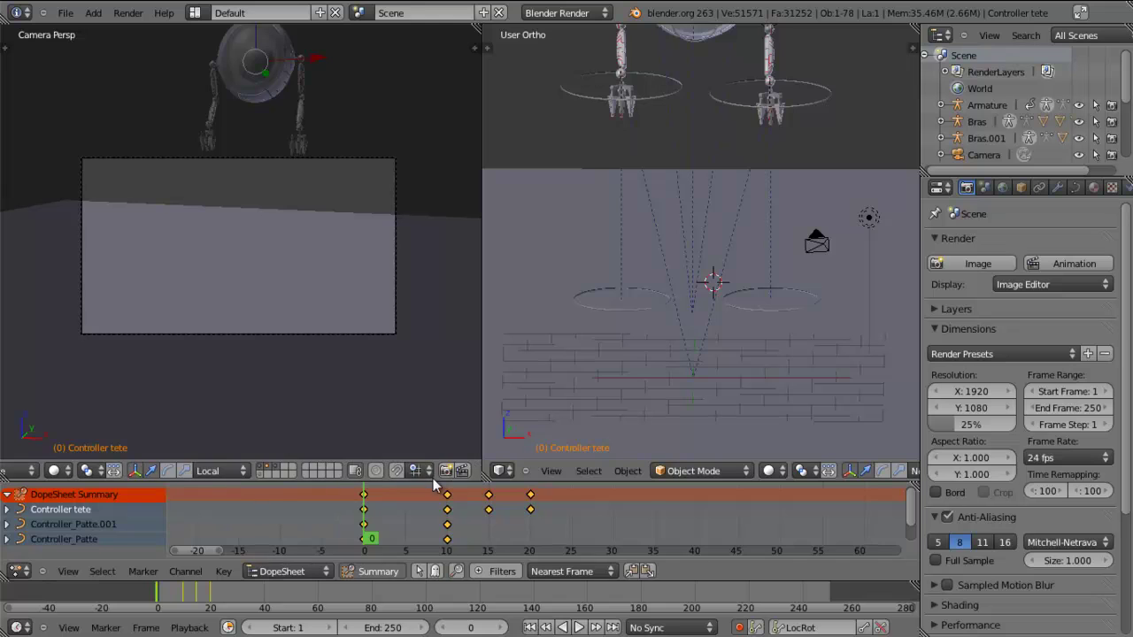
key("ctrl+F12")
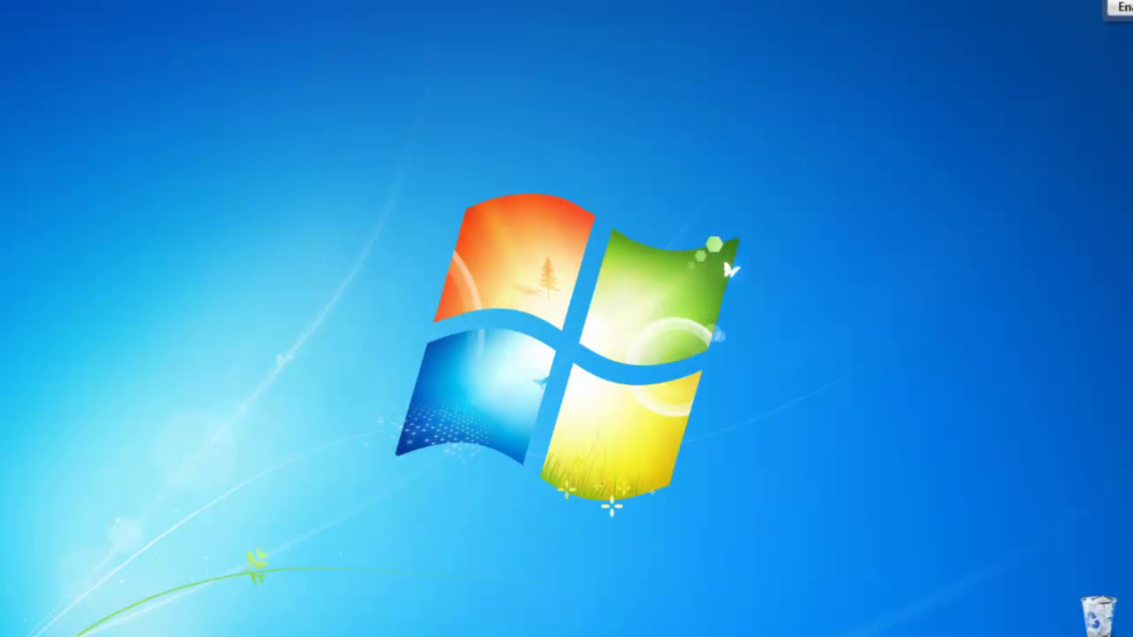
left_click(209, 634)
left_click(1062, 37)
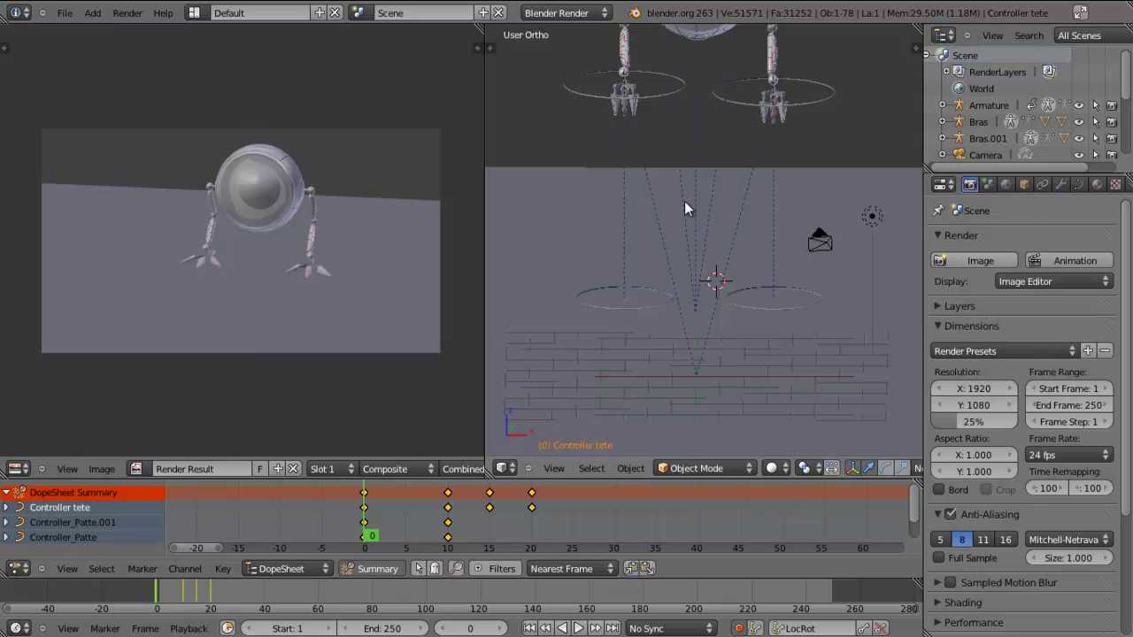
Move Controller tete's frame 20 keyframe to frame 25 in the dope sheet and scrub to it to check the slower rebound
left_click_drag(372, 517, 492, 512)
key("i")
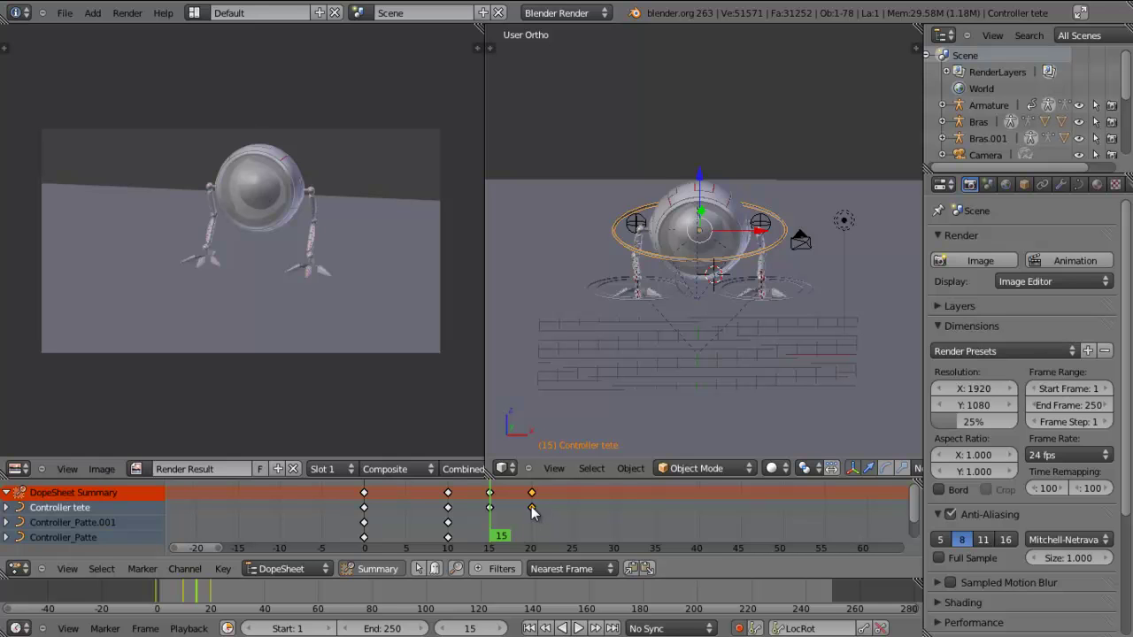
key("r")
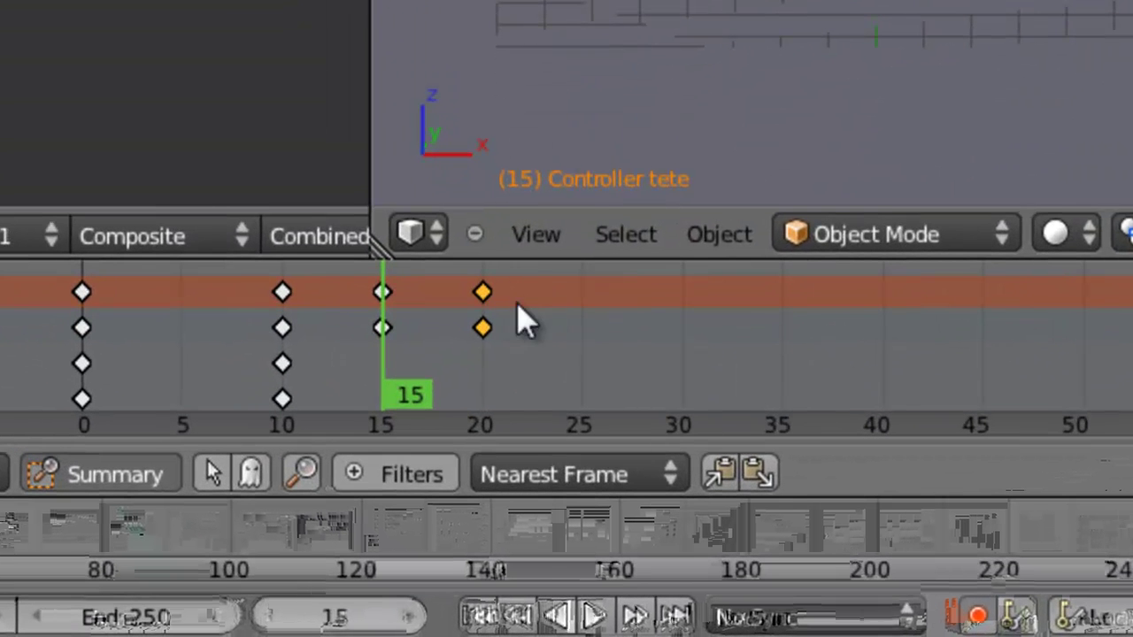
key("g")
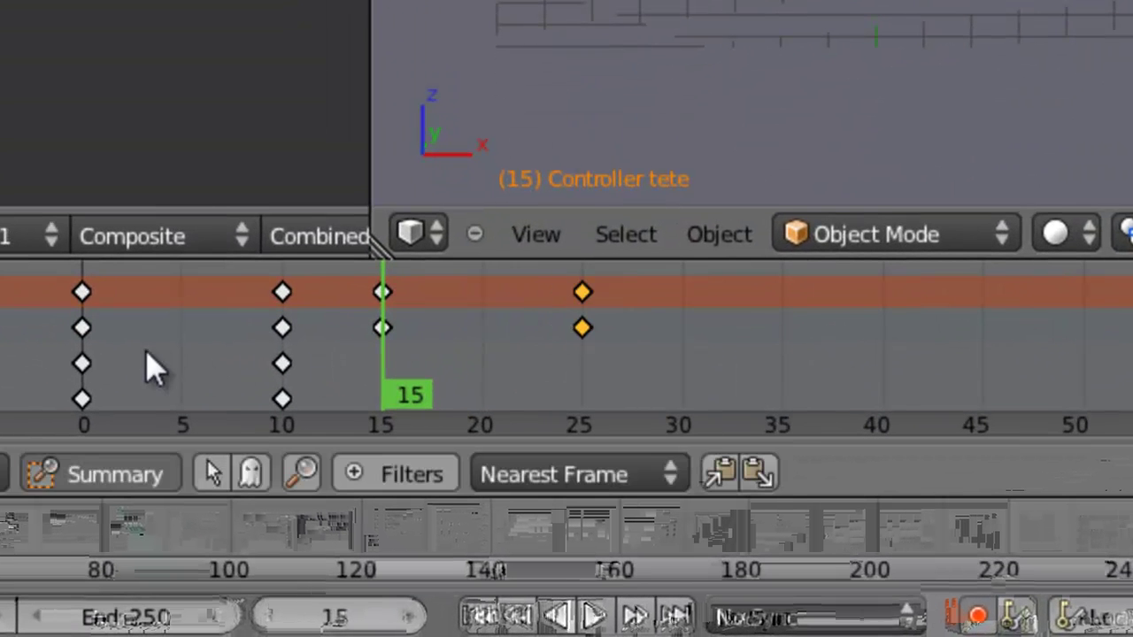
left_click_drag(126, 357, 425, 358)
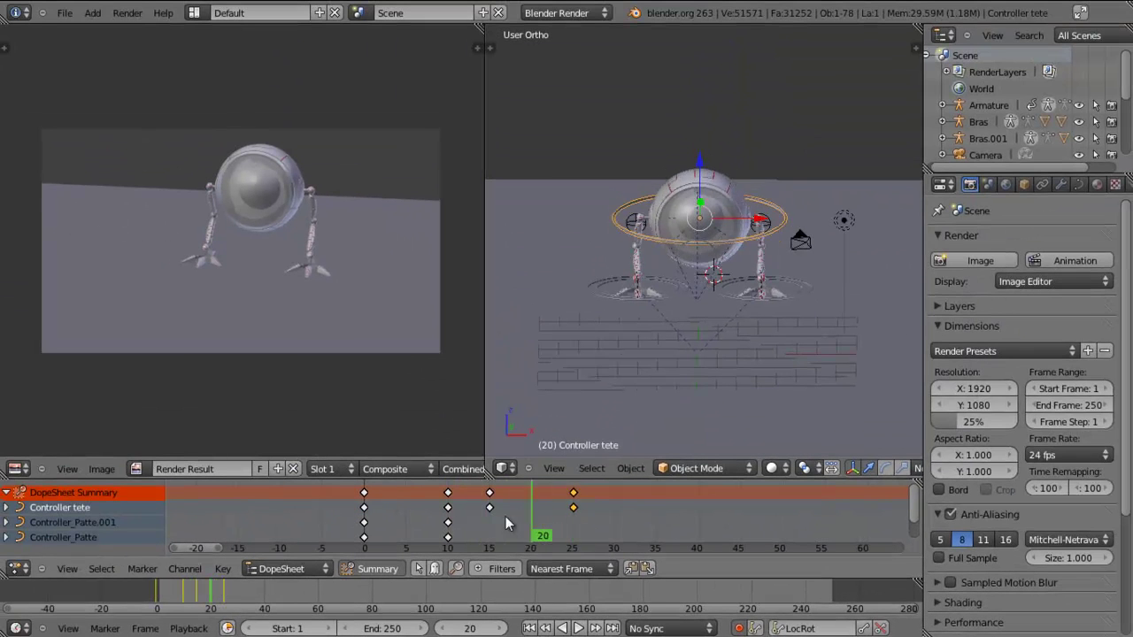
left_click_drag(506, 523, 576, 523)
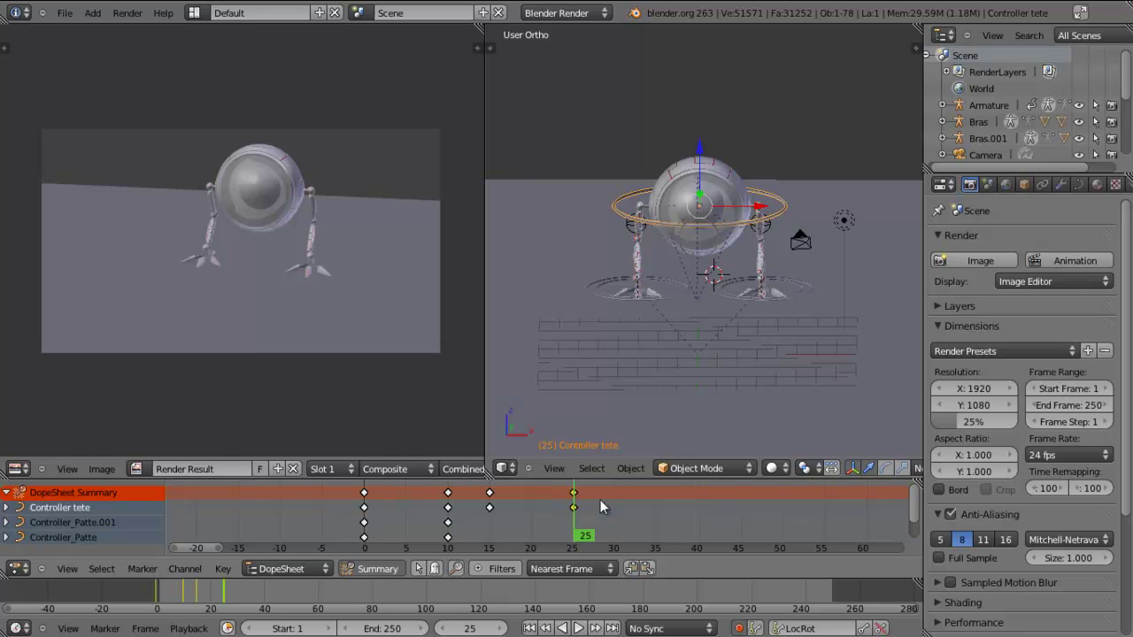
Restore the camera view in place of the render result, render another OpenGL animation preview and stop it at frame 30
scroll(411, 469, "down", 5)
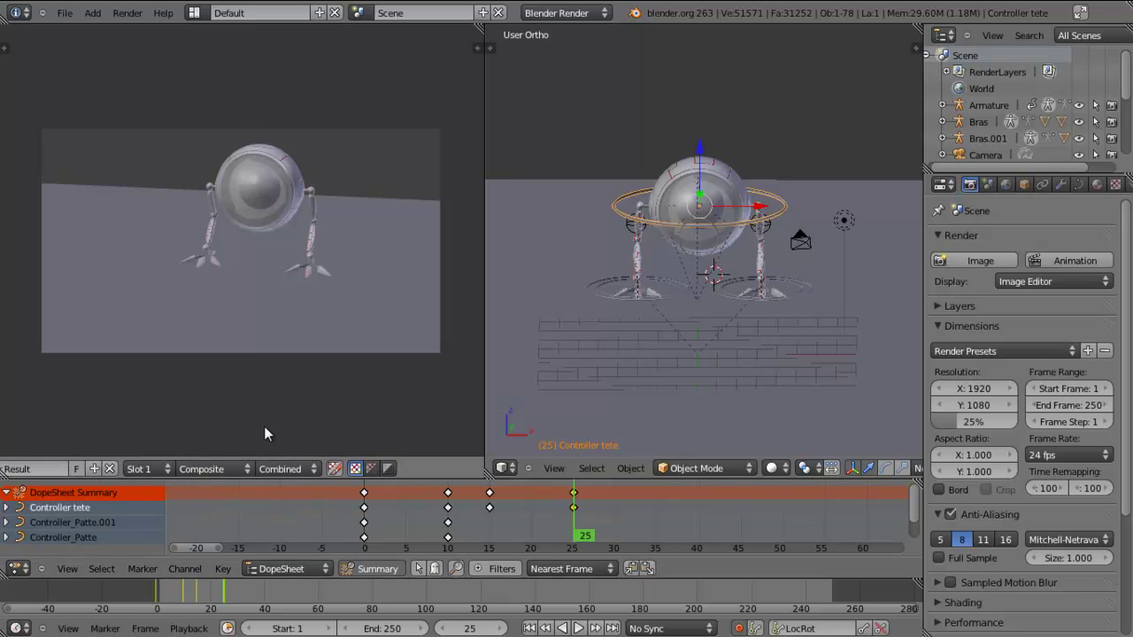
key("shift+F5")
scroll(403, 469, "down", 3)
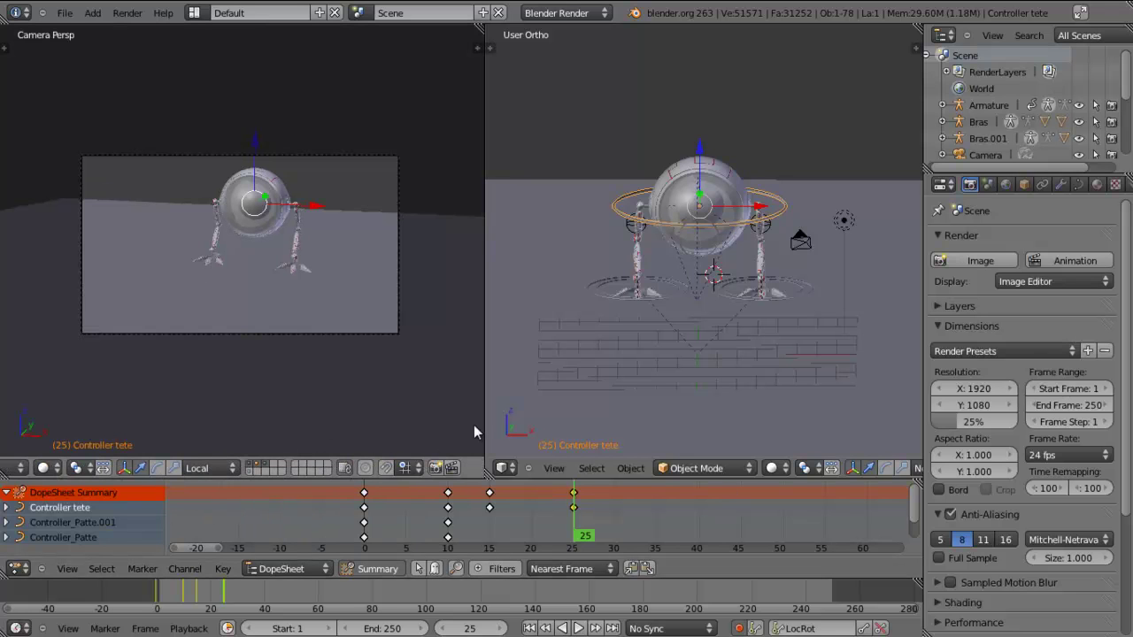
left_click(452, 473)
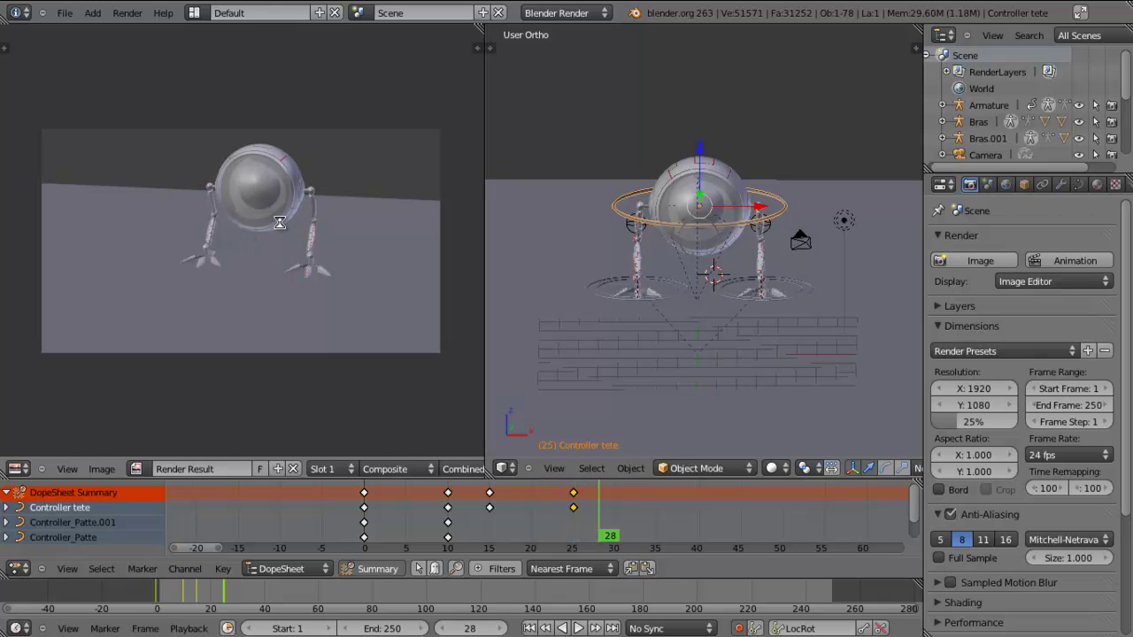
key("Escape")
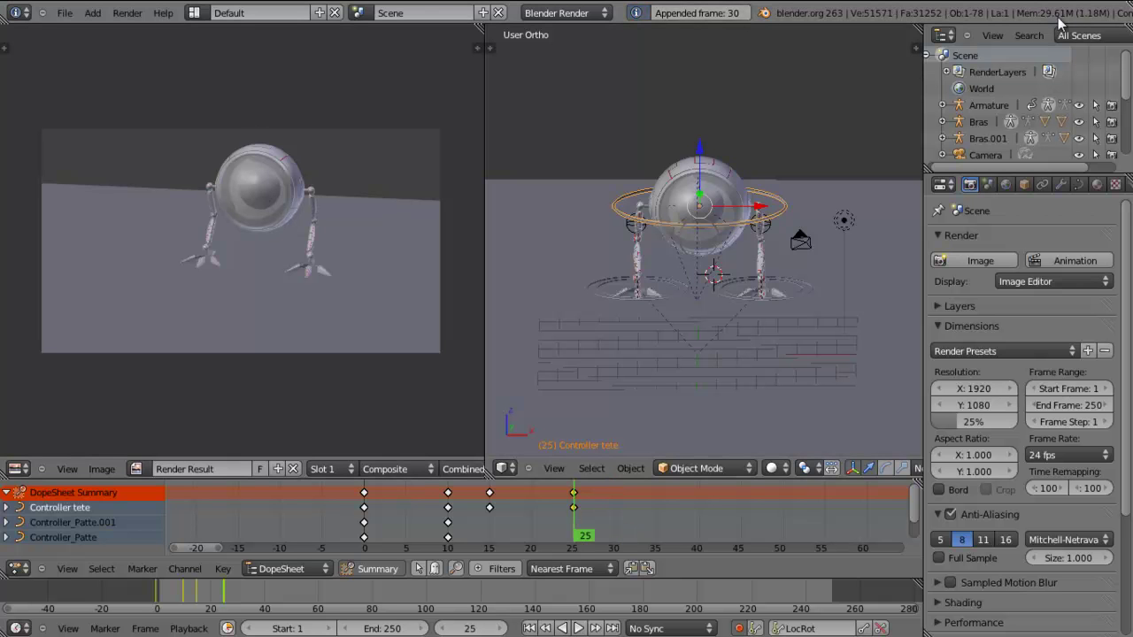
Leave full screen to watch the new animation preview, and return to Blender for a closer view of the robot
middle_click_drag(1092, 14, 705, 28)
left_click(1044, 13)
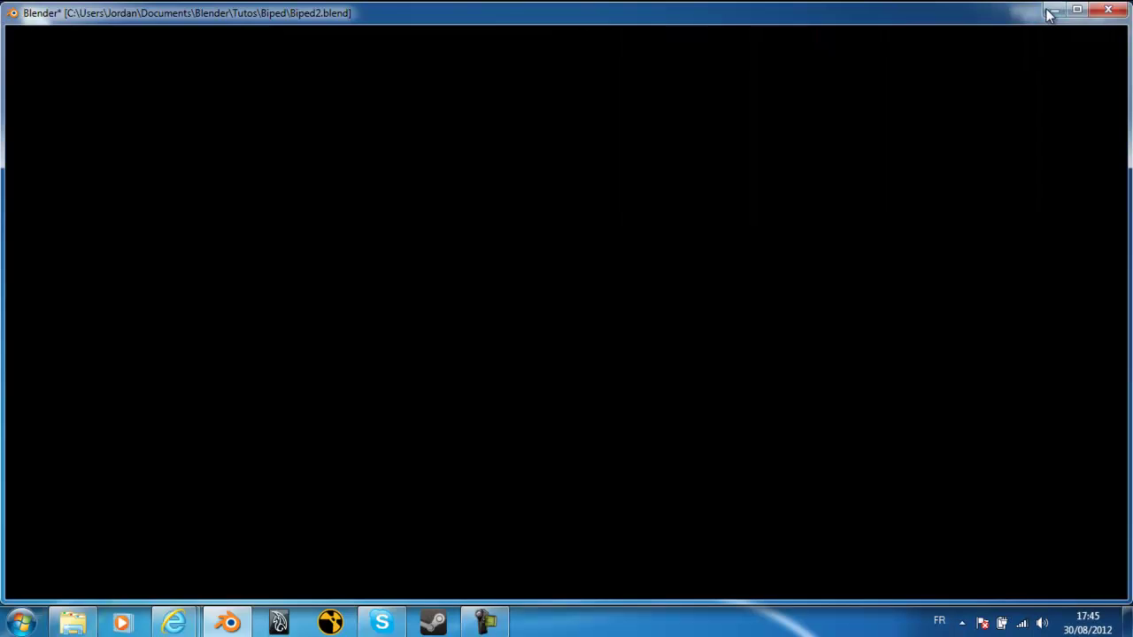
double_click(482, 18)
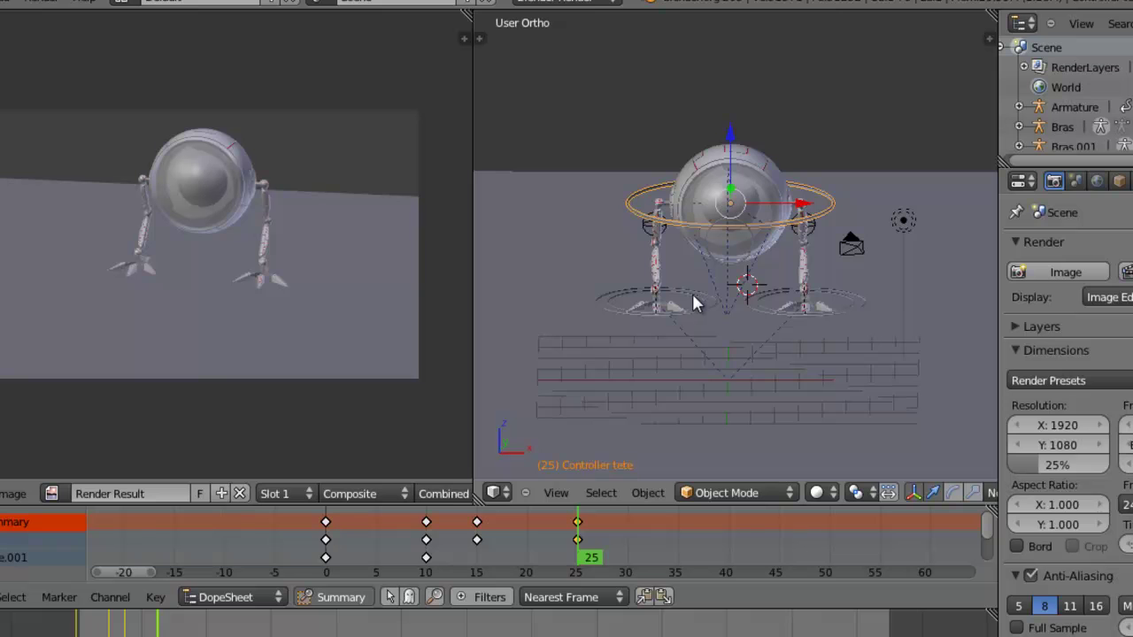
scroll(707, 270, "up", 5)
scroll(708, 277, "down", 3)
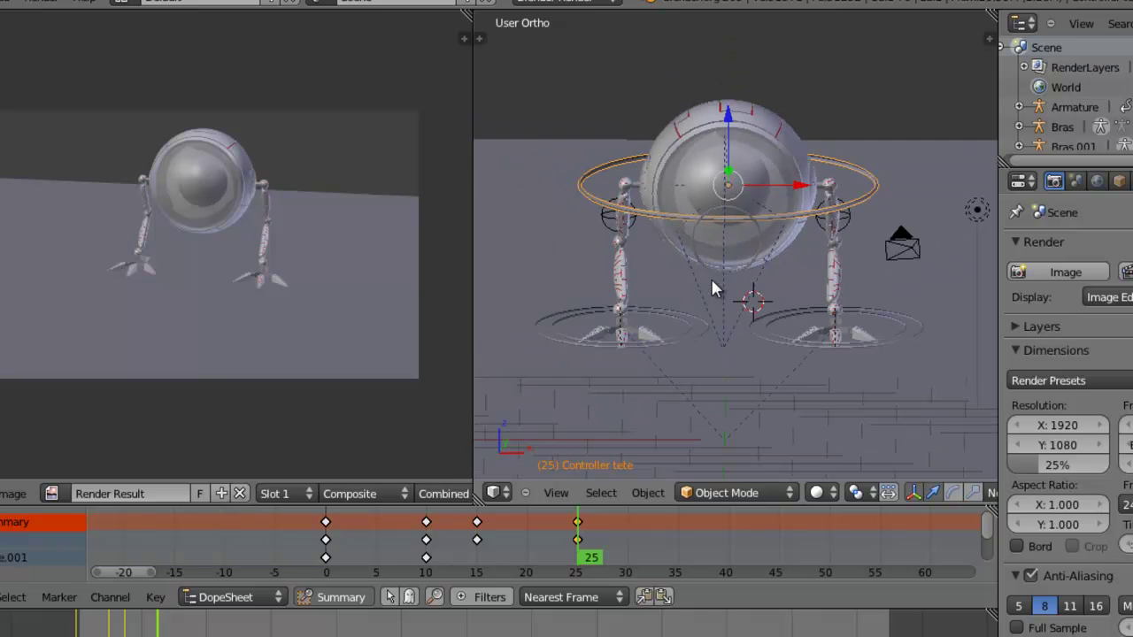
Restore the camera view in place of the render result, and replace the other 3D view with a widened Graph Editor framed on the curves
key("shift+F5")
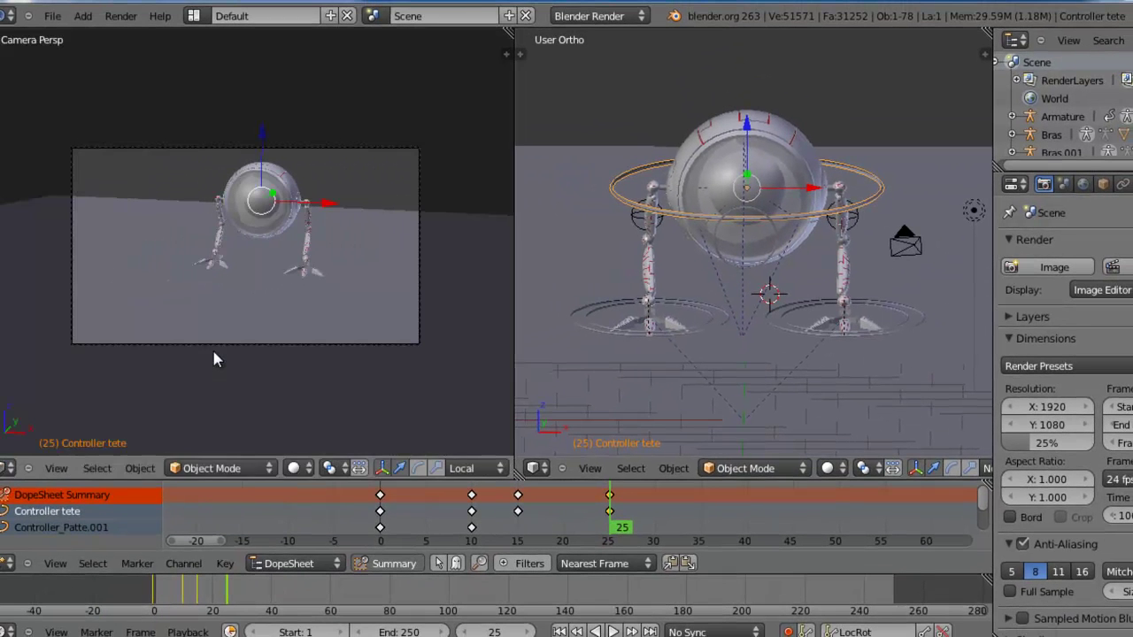
left_click_drag(993, 334, 1132, 335)
left_click(533, 468)
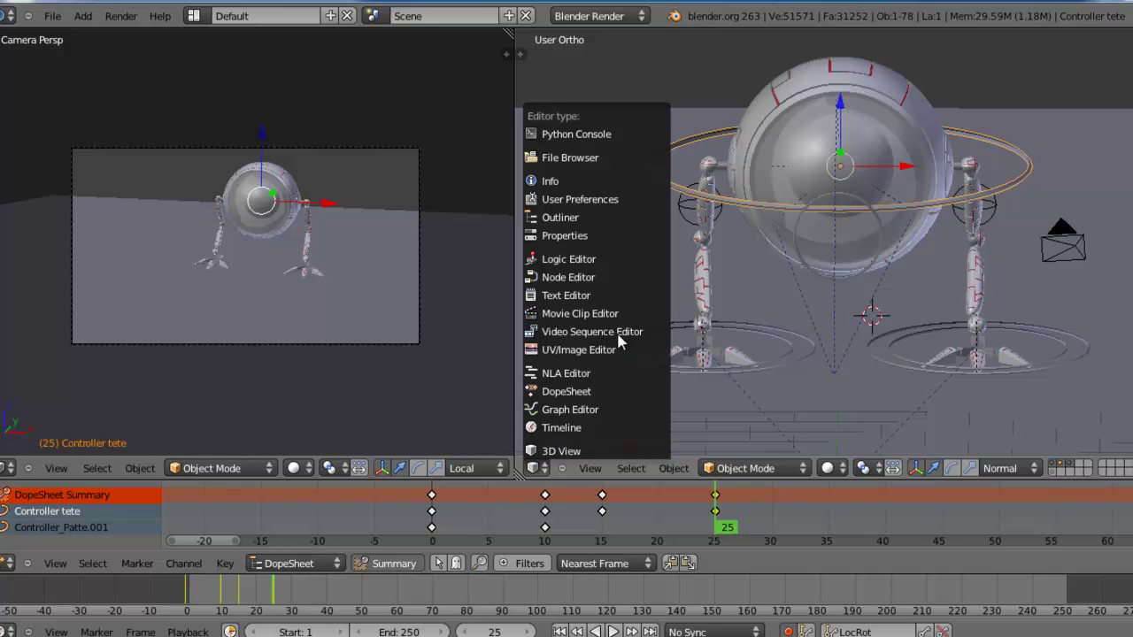
left_click(610, 409)
key("Home")
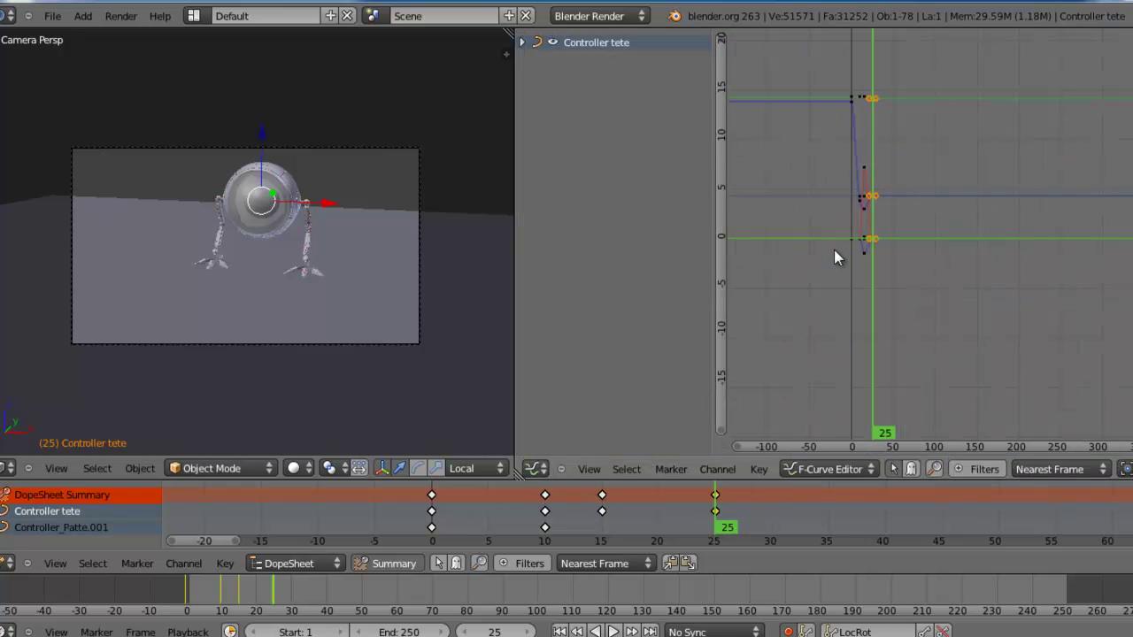
scroll(929, 213, "up", 4)
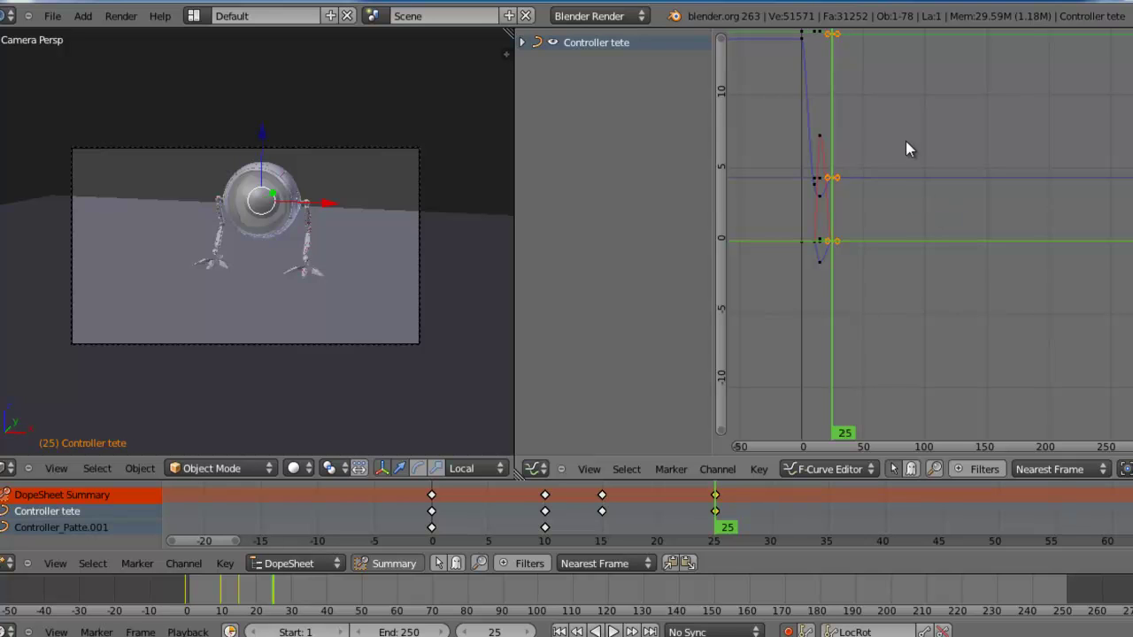
middle_click_drag(894, 128, 928, 240)
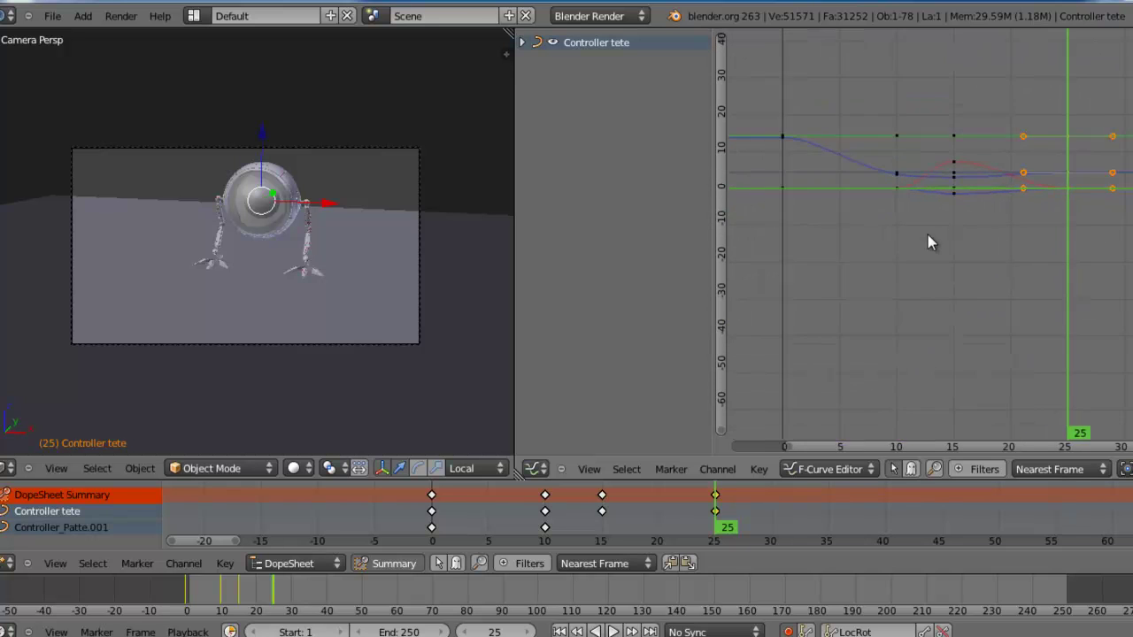
scroll(927, 234, "down", 1)
Scrub Controller tete's curves around frame 15 and back to frame 10, examining how they shape the landing and rebound
left_click_drag(1052, 261, 956, 249)
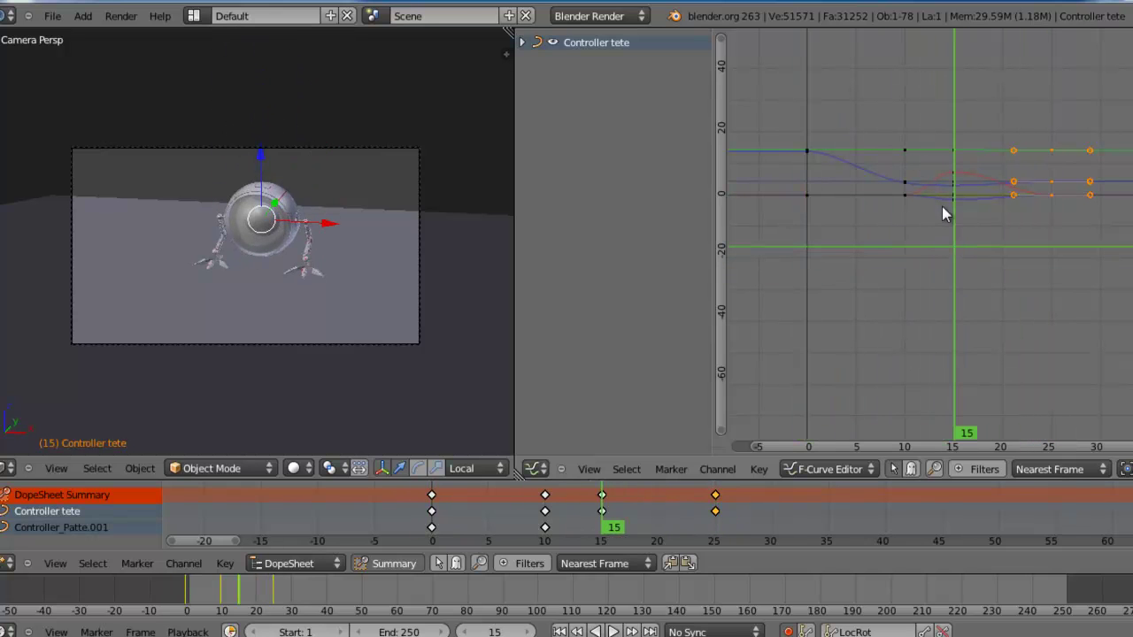
scroll(943, 206, "up", 3)
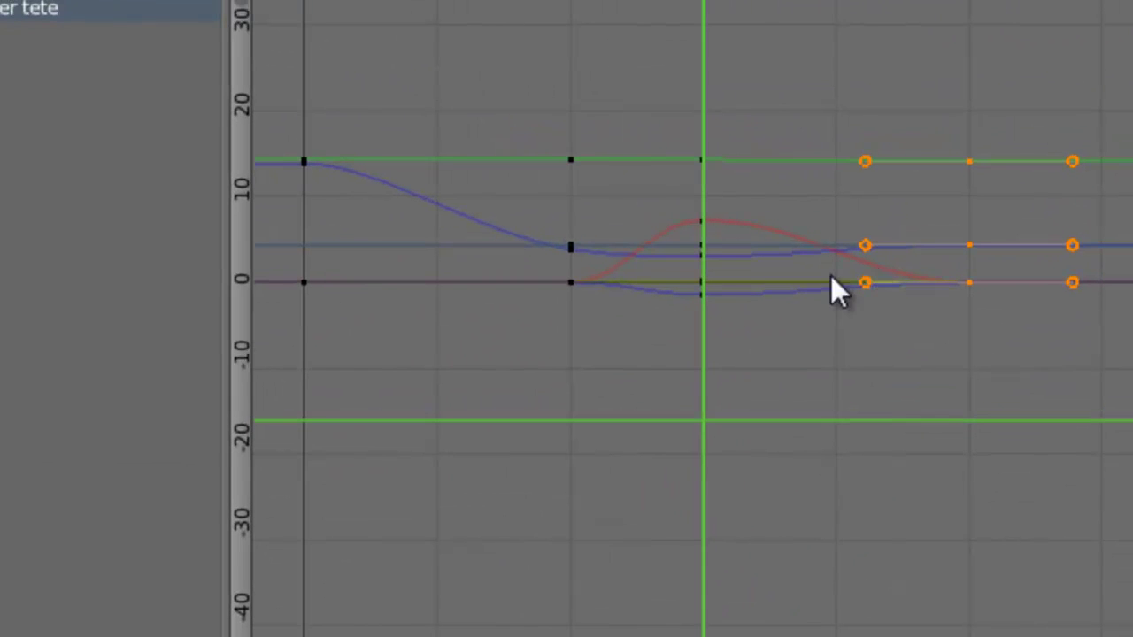
key("i")
key("Right")
key("Right")
key("Right")
key("Right")
key("Right")
key("Right")
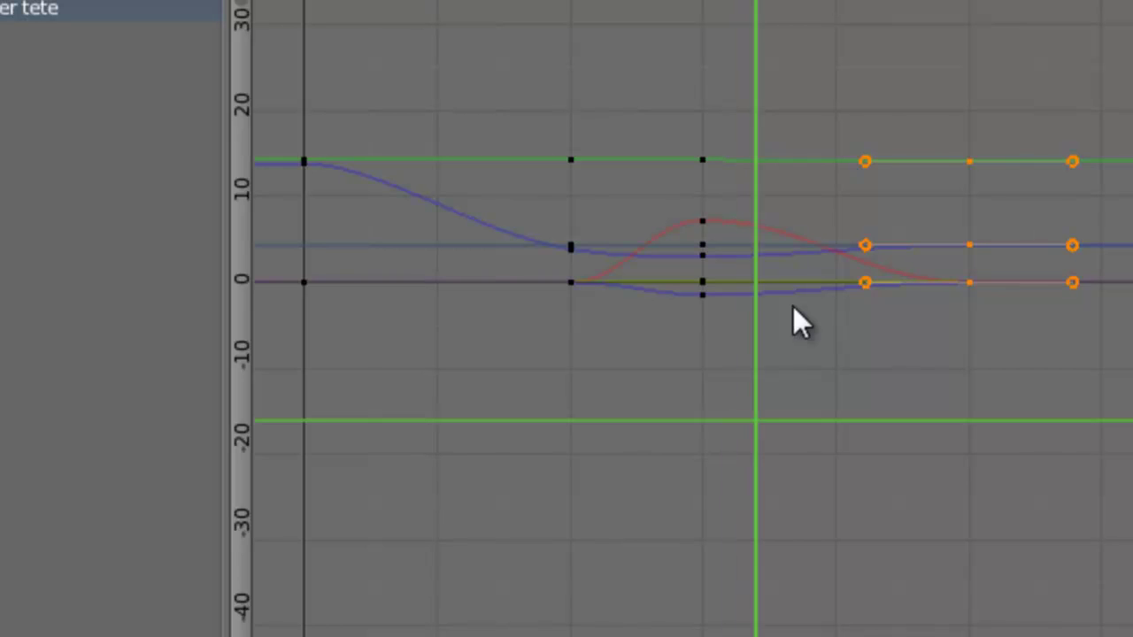
key("Left")
key("Left")
key("Left")
key("Left")
key("Left")
key("Left")
left_click_drag(697, 86, 579, 58)
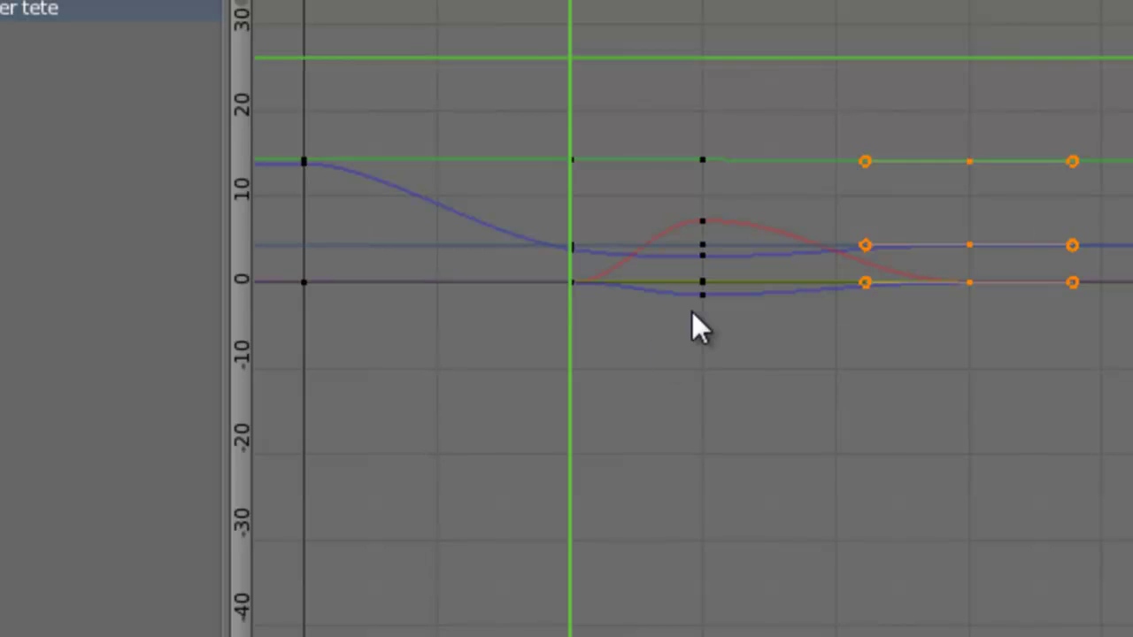
scroll(692, 309, "up", 3)
middle_click_drag(662, 235, 630, 485)
scroll(663, 404, "up", 1)
middle_click_drag(663, 404, 735, 397, "ctrl")
scroll(684, 376, "down", 2)
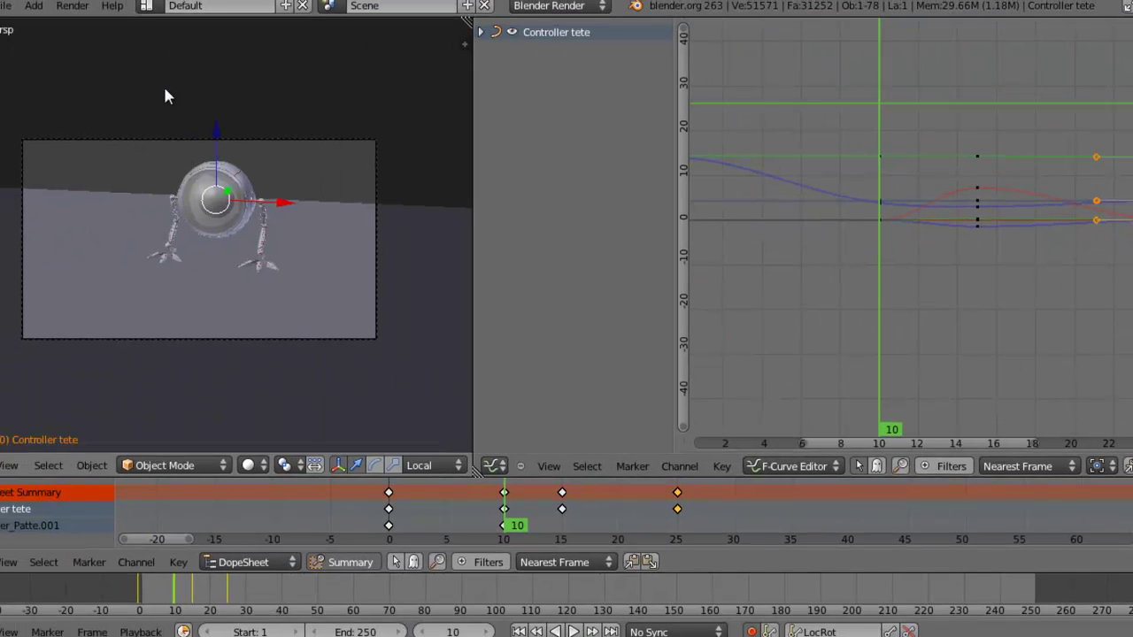
Expand Controller tete's action channels and hide all of its curves except Z Scale
left_click(481, 32)
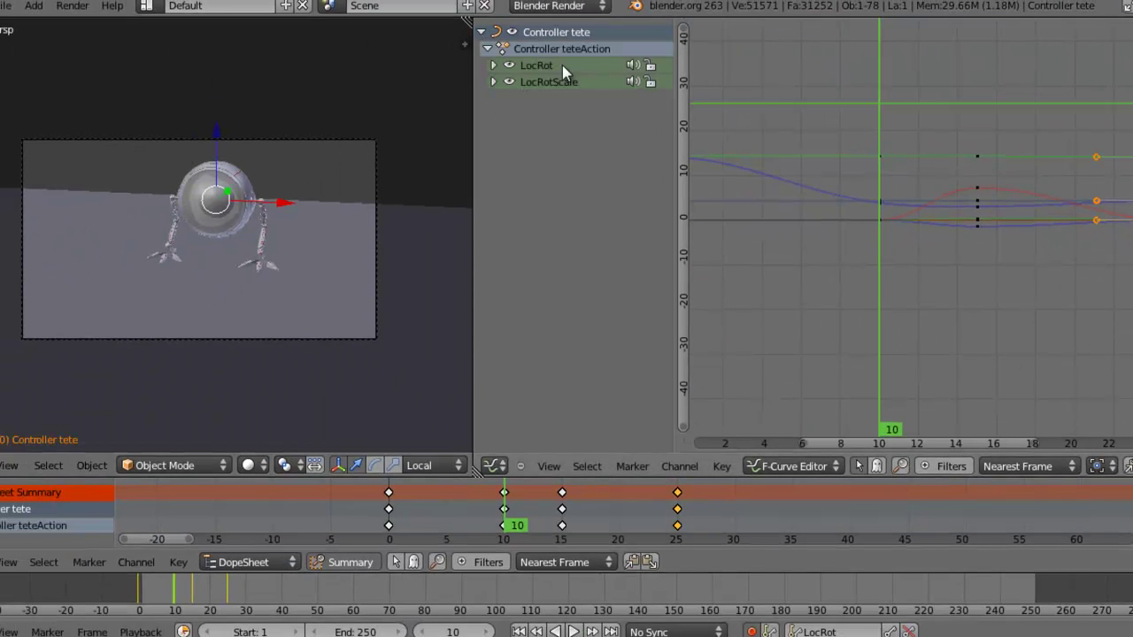
left_click(493, 82)
left_click(548, 133)
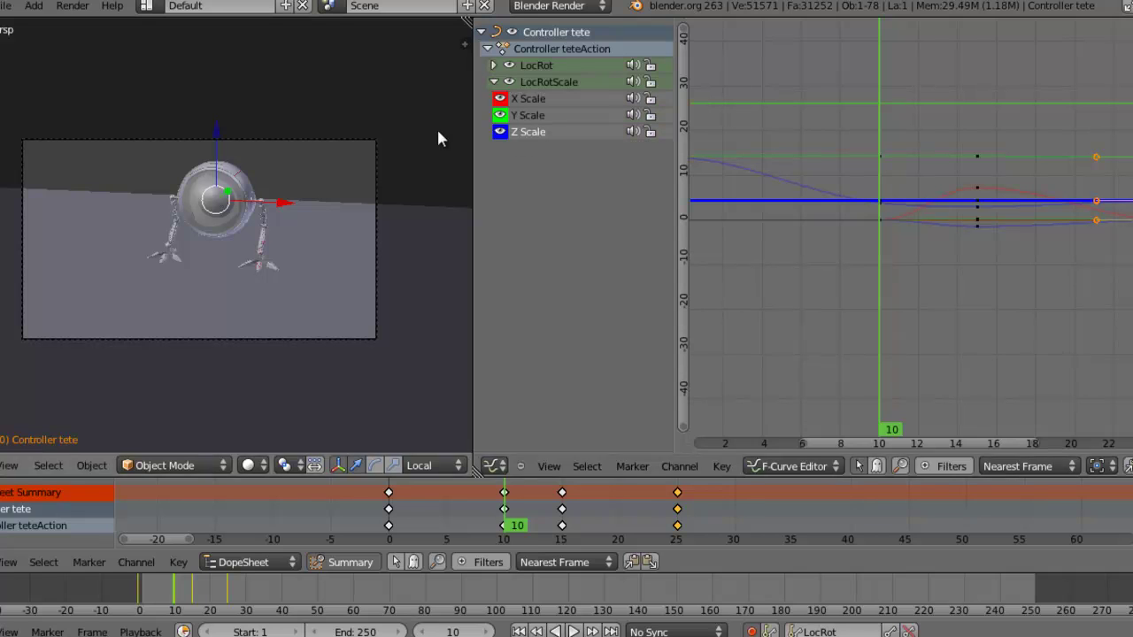
left_click_drag(500, 120, 487, 76)
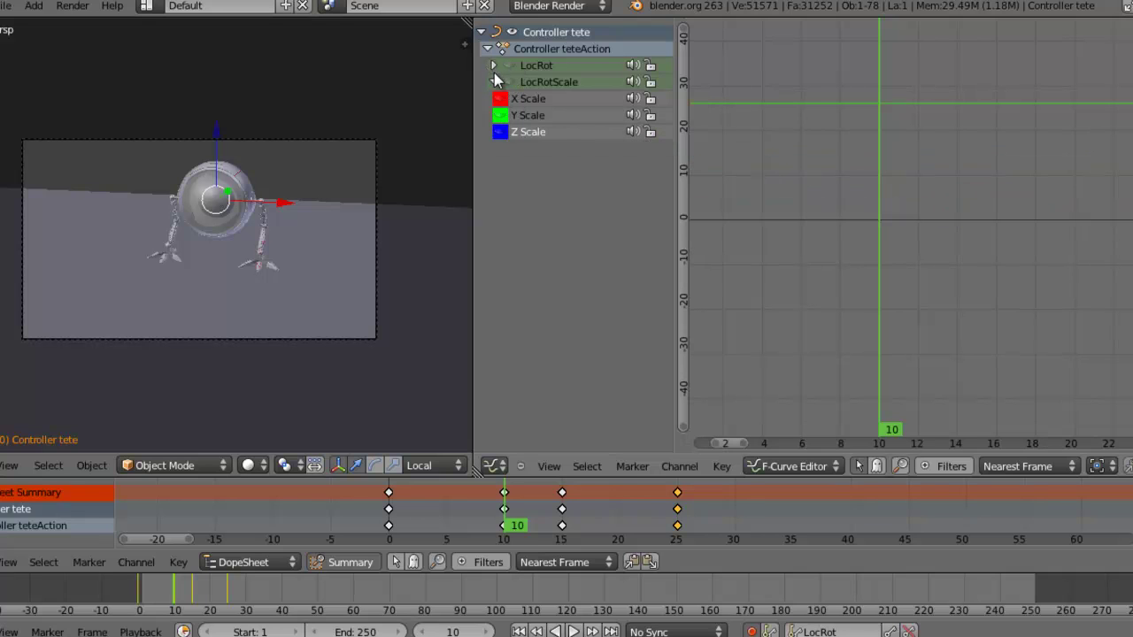
left_click(500, 132)
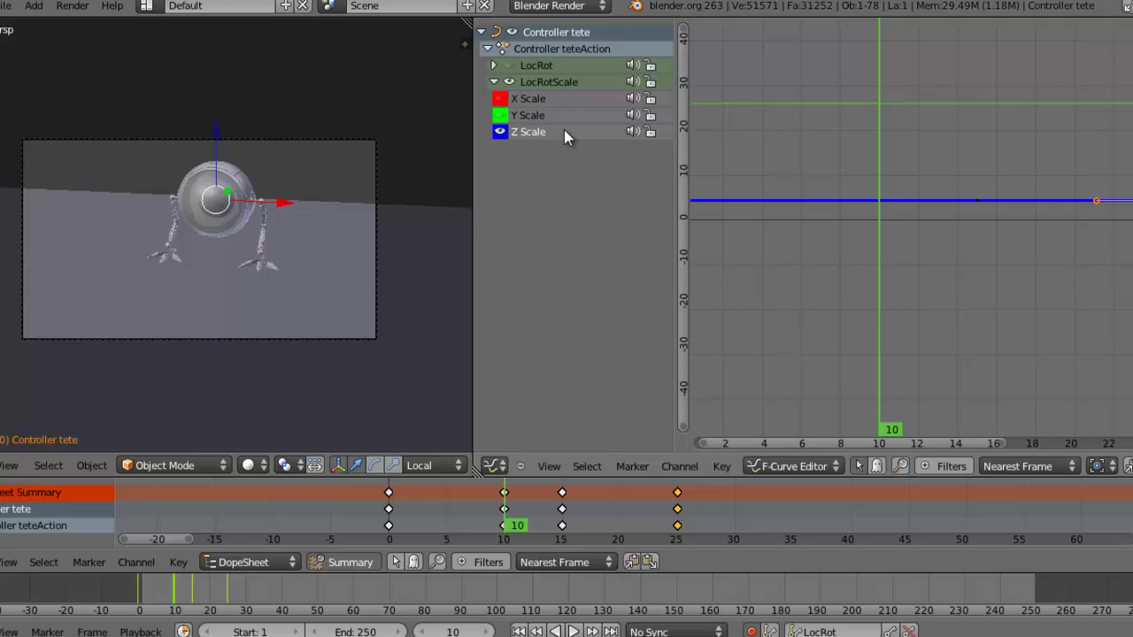
left_click(493, 82)
scroll(847, 257, "down", 5)
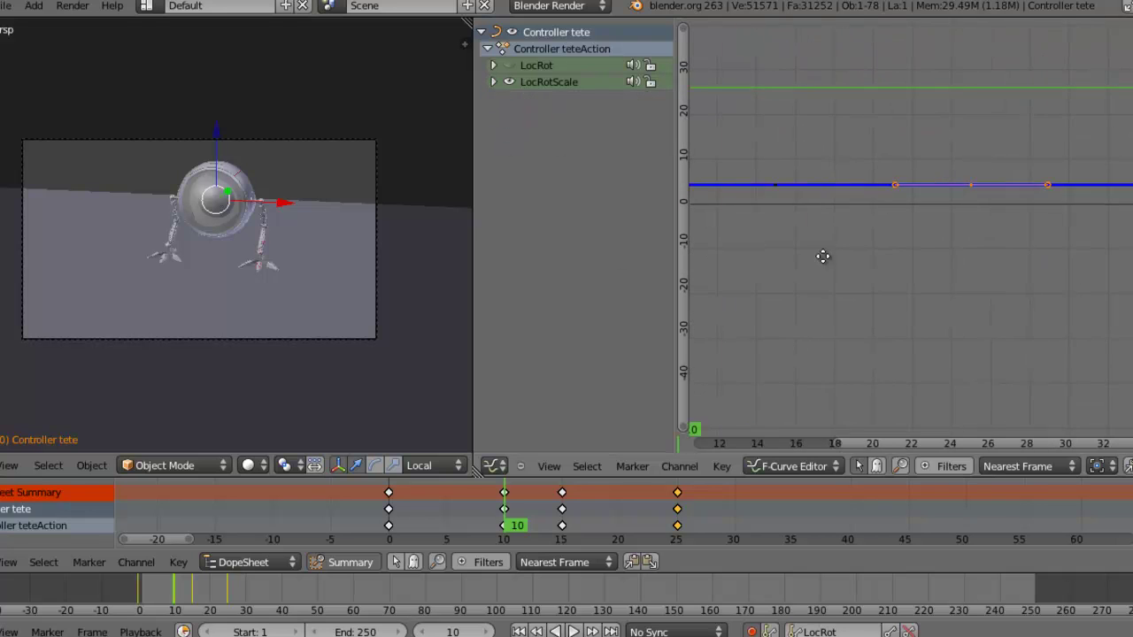
middle_click_drag(846, 257, 813, 261, "ctrl")
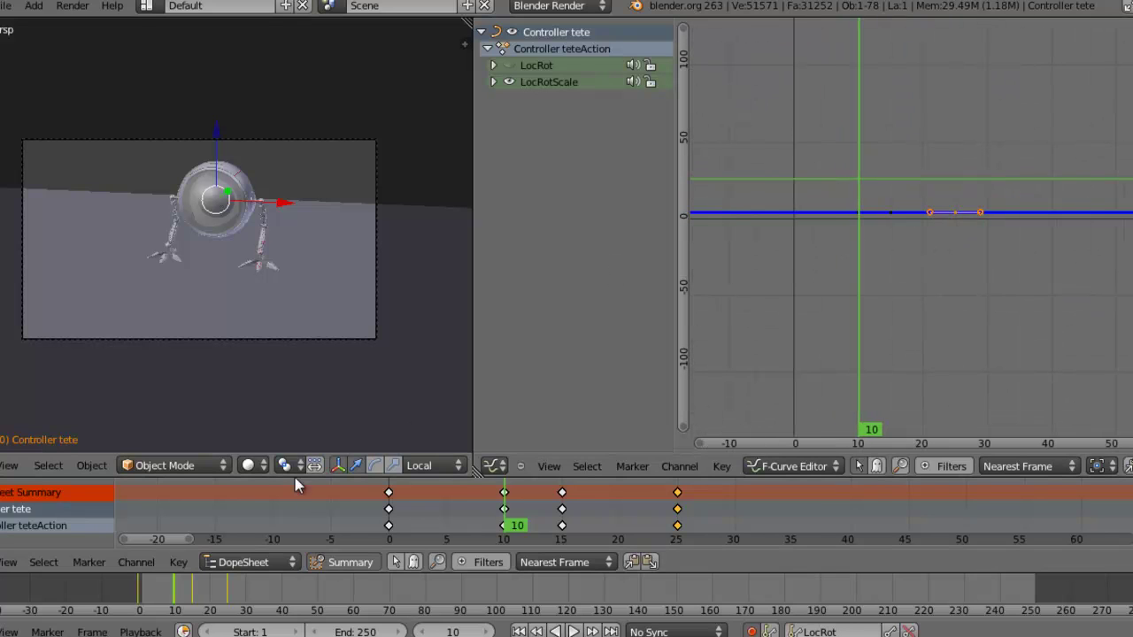
Turn off Only Render in the camera view so the controllers are shown, and scrub the animation to frame 8
key("n")
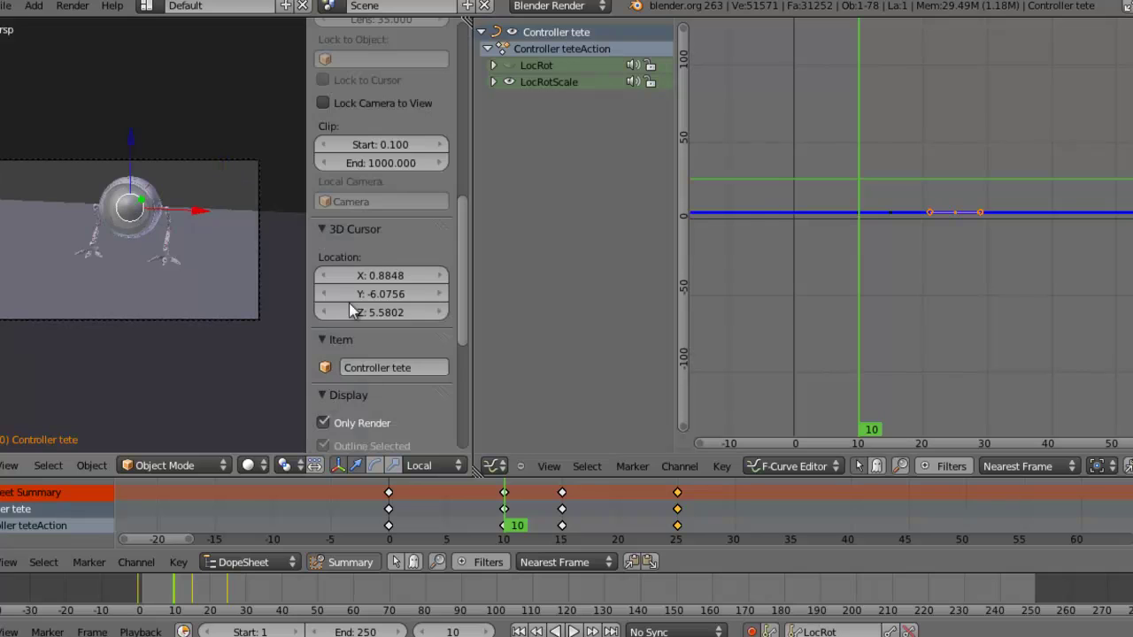
left_click(328, 418)
key("n")
right_click(278, 205)
right_click(278, 207)
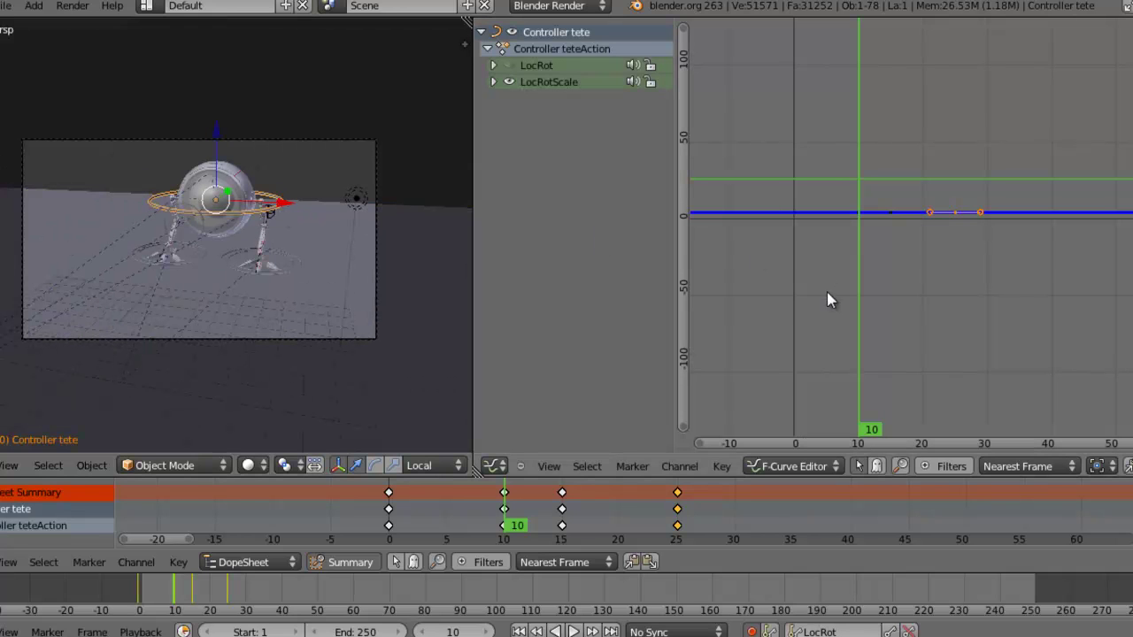
mouse_move(498, 508)
left_mouse_down()
mouse_move(441, 517)
mouse_move(616, 494)
mouse_move(425, 510)
mouse_move(489, 509)
left_mouse_up()
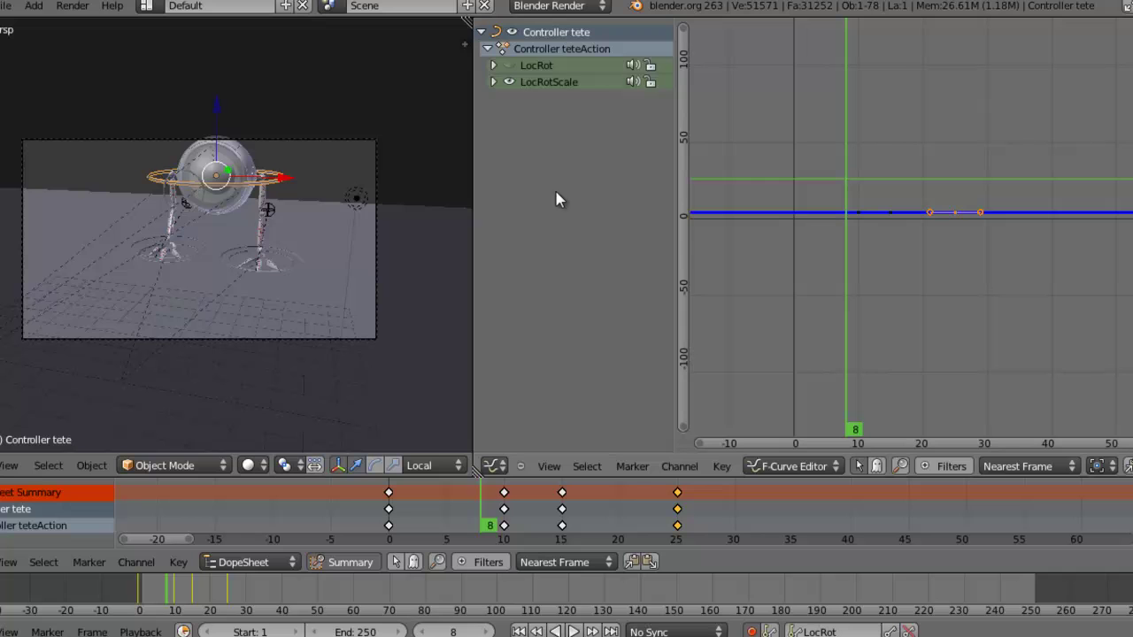
Hide the Z Scale curve and show only the Z Location curve from Controller tete's LocRot group
left_click(493, 83)
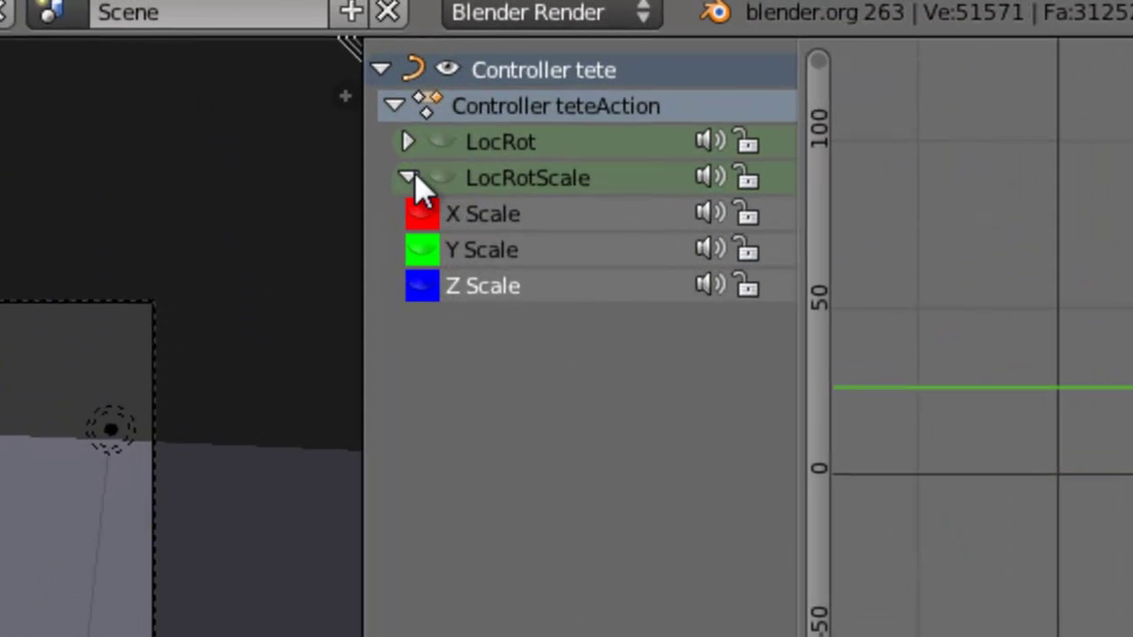
left_click(440, 141)
left_click(440, 113)
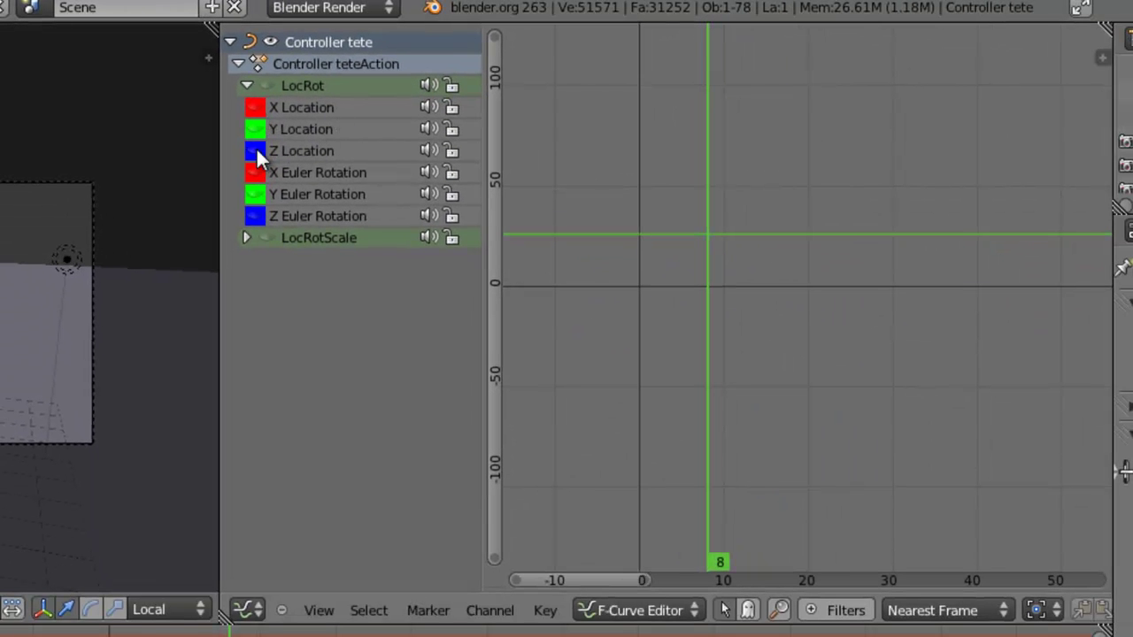
left_click(256, 151)
scroll(753, 327, "up", 3)
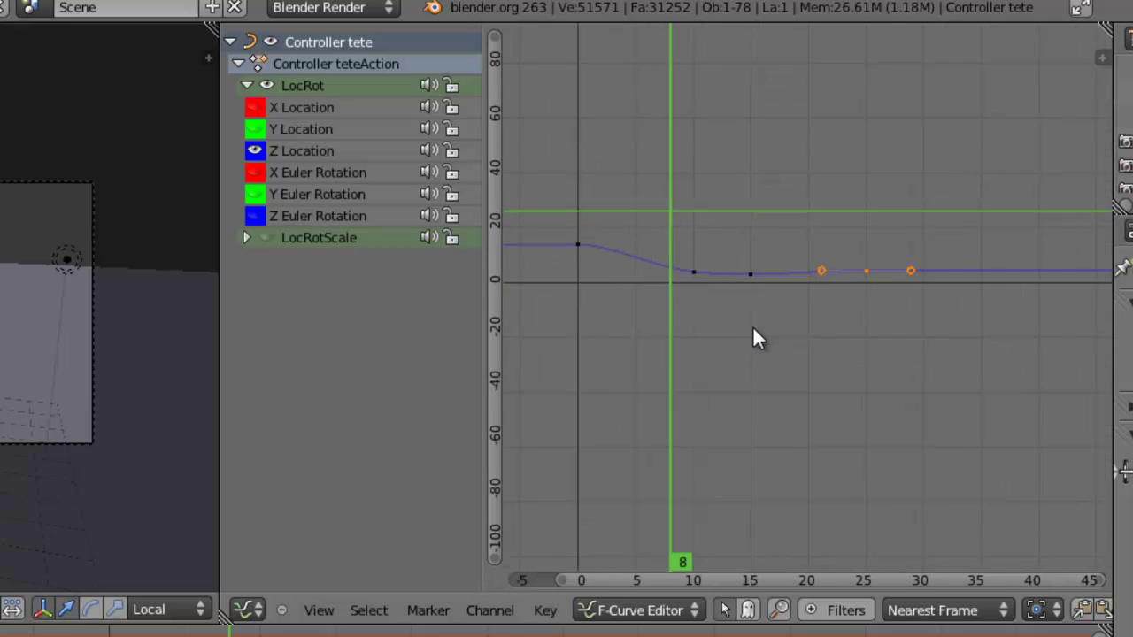
left_click(246, 85)
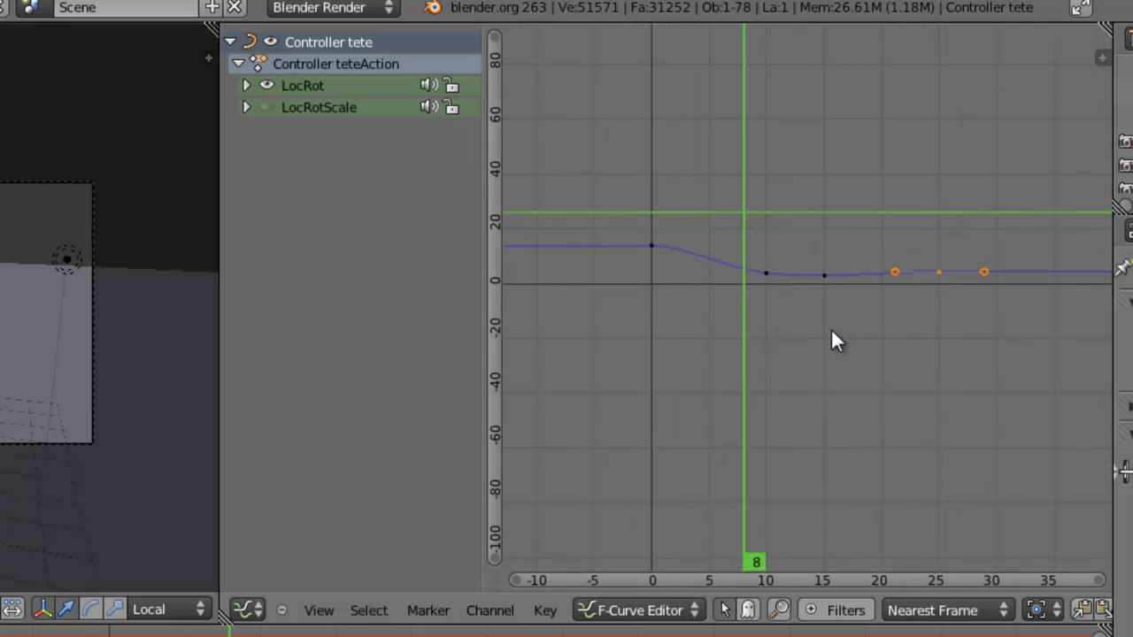
Scrub through the fall, enlarge the graph area around the Z Location curve, and go to frame 9
left_click_drag(767, 345, 619, 340)
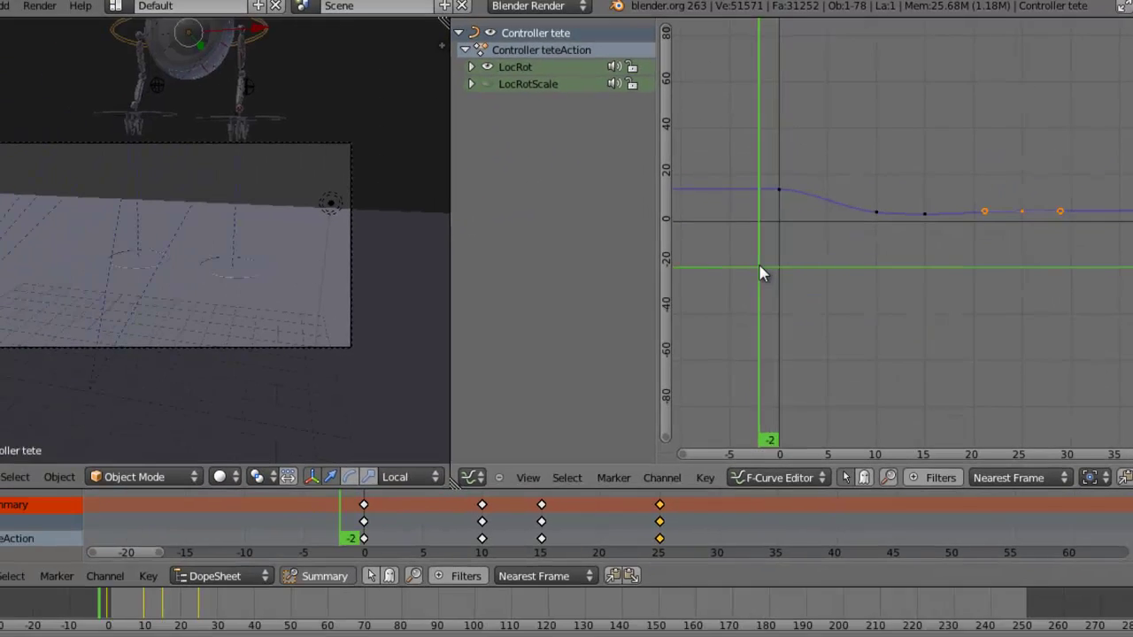
left_click_drag(763, 273, 938, 242)
scroll(912, 239, "up", 4)
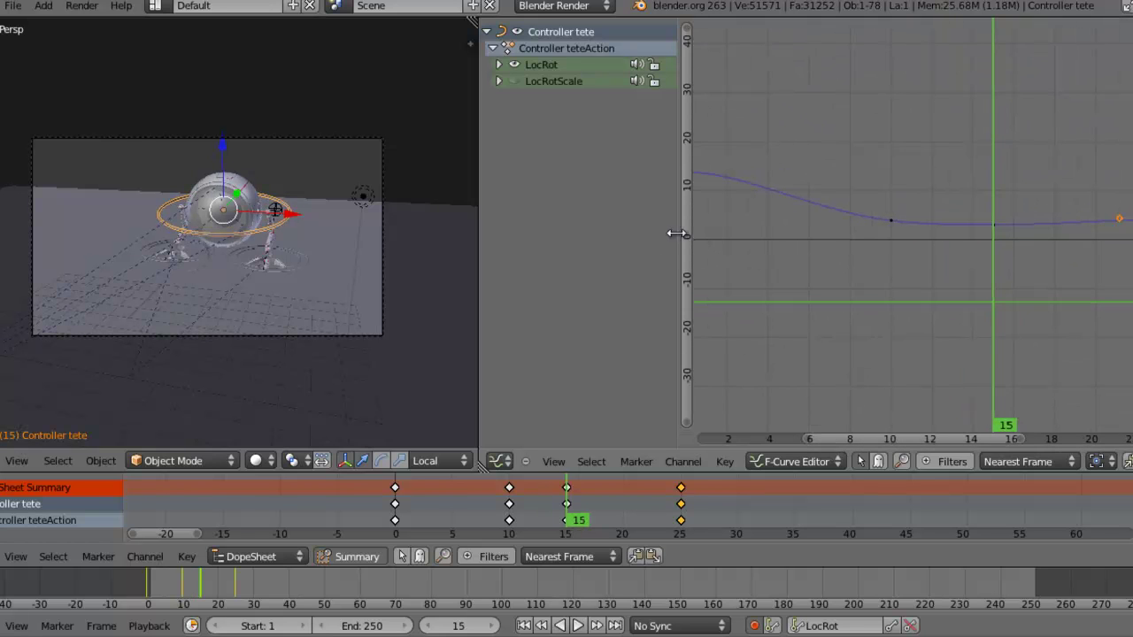
left_click_drag(675, 233, 597, 245)
middle_click_drag(596, 246, 855, 312, "ctrl")
left_click_drag(938, 312, 890, 323)
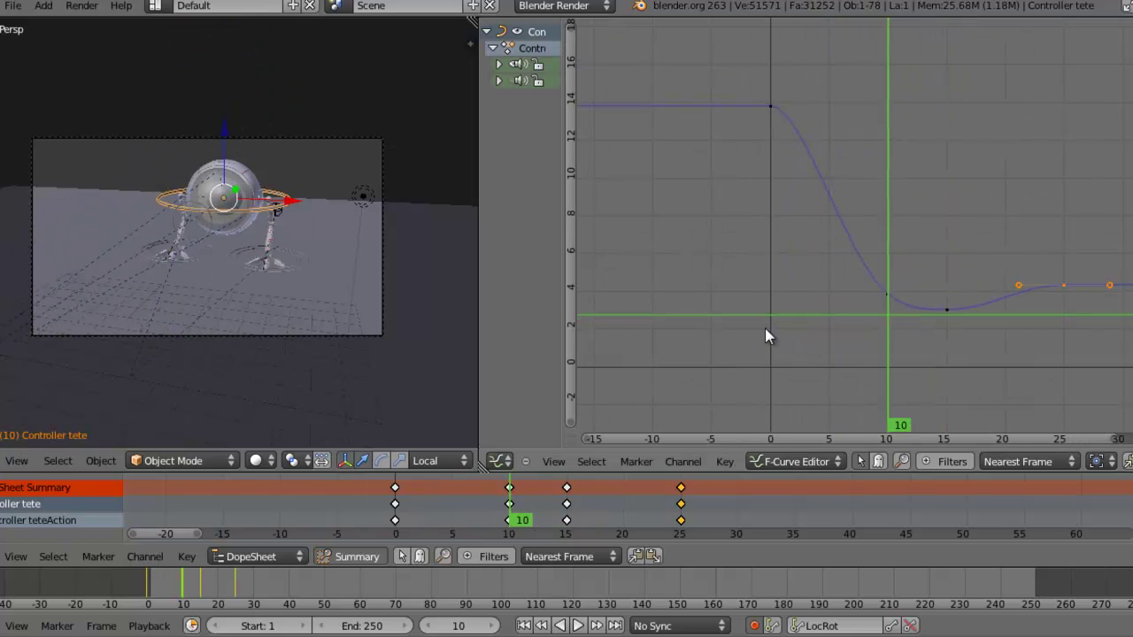
key("Left")
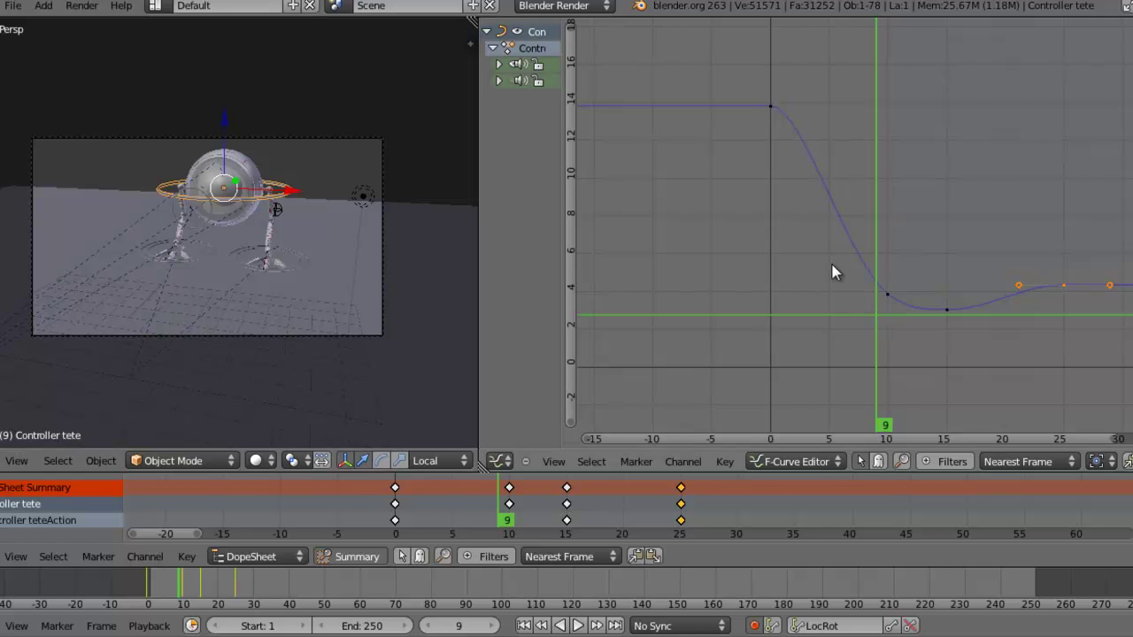
Try to steepen the fall by moving the incoming handle of the Z Location keyframe at frame 10
scroll(866, 301, "up", 2)
right_click(898, 319)
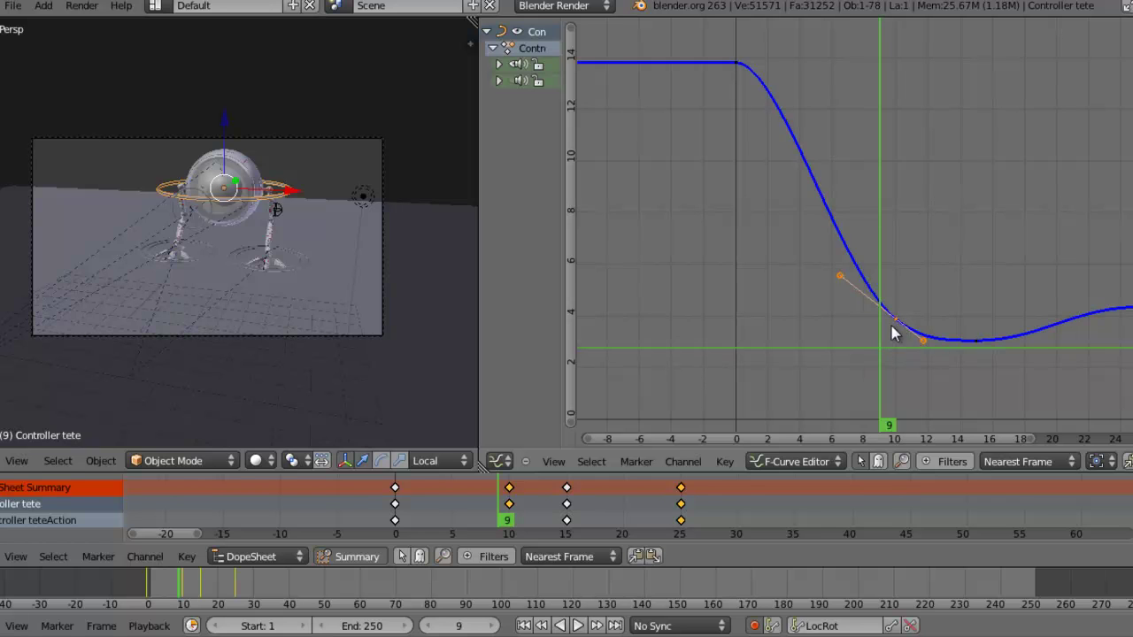
key("g")
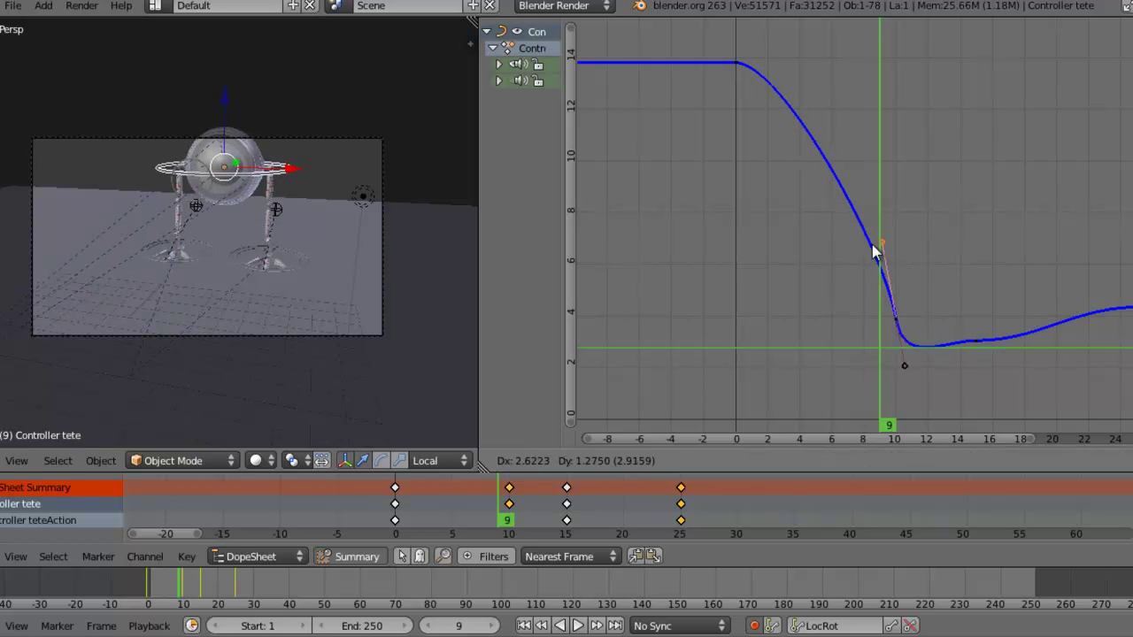
right_click(864, 256)
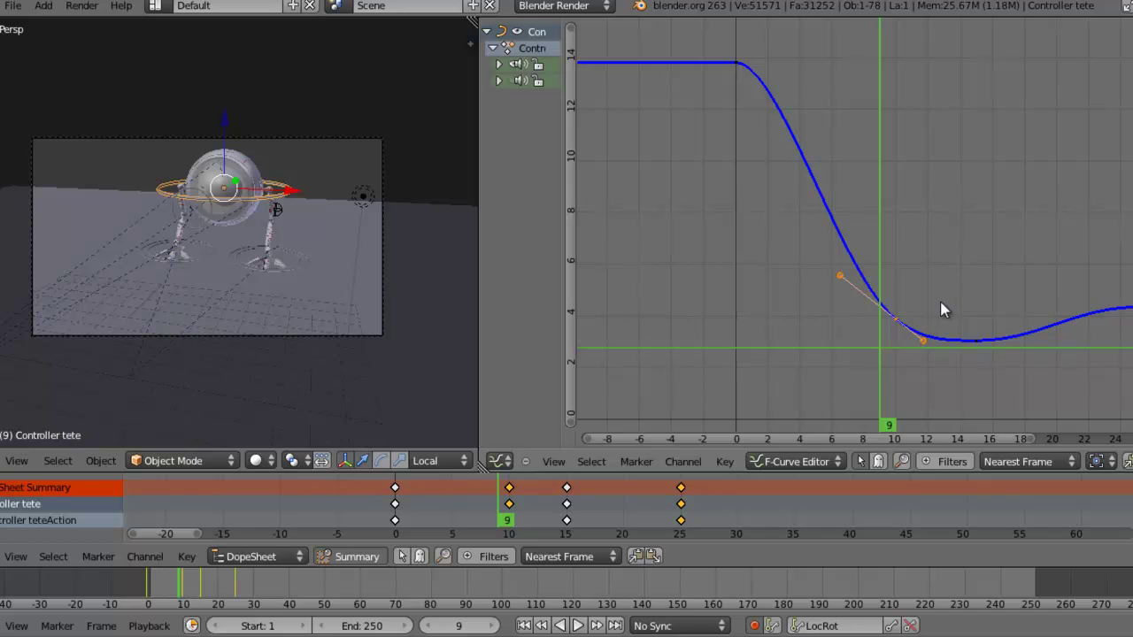
Set the frame 10 Z Location keyframe's handles to Free and raise its incoming handle to about frame 9 for a steeper landing
key("v")
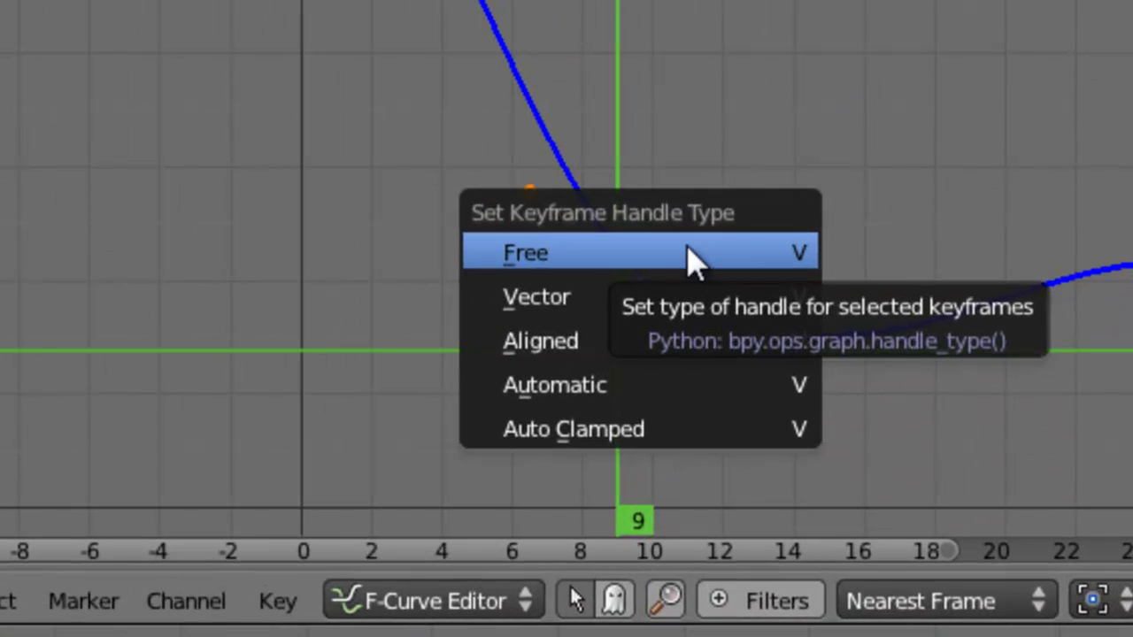
left_click(690, 255)
right_click(530, 192)
key("g")
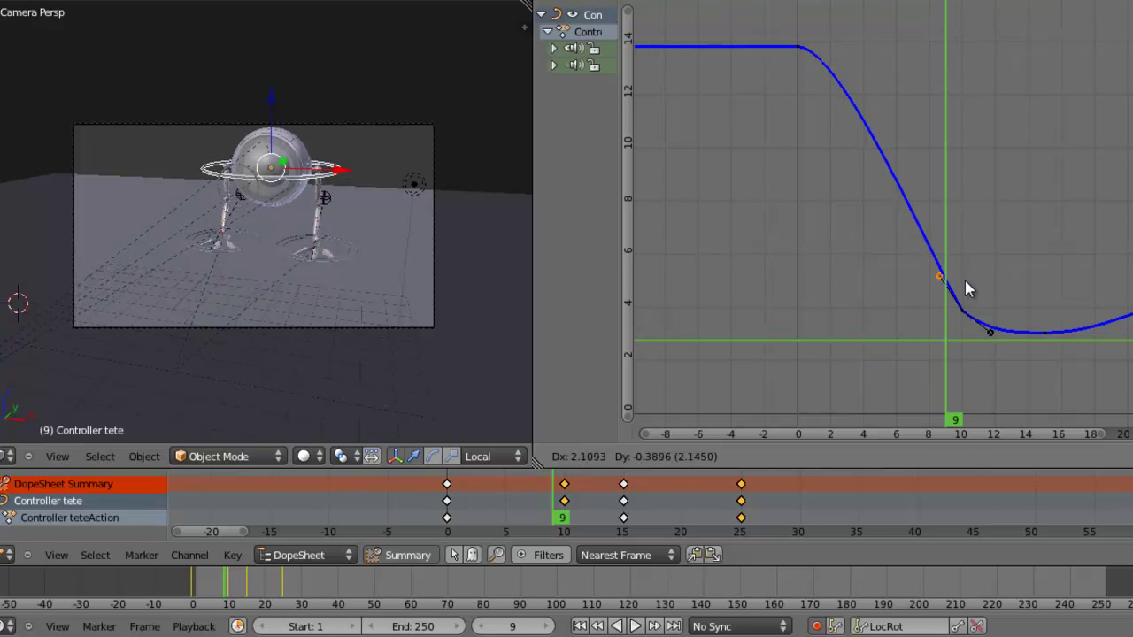
left_click(924, 288)
key("g")
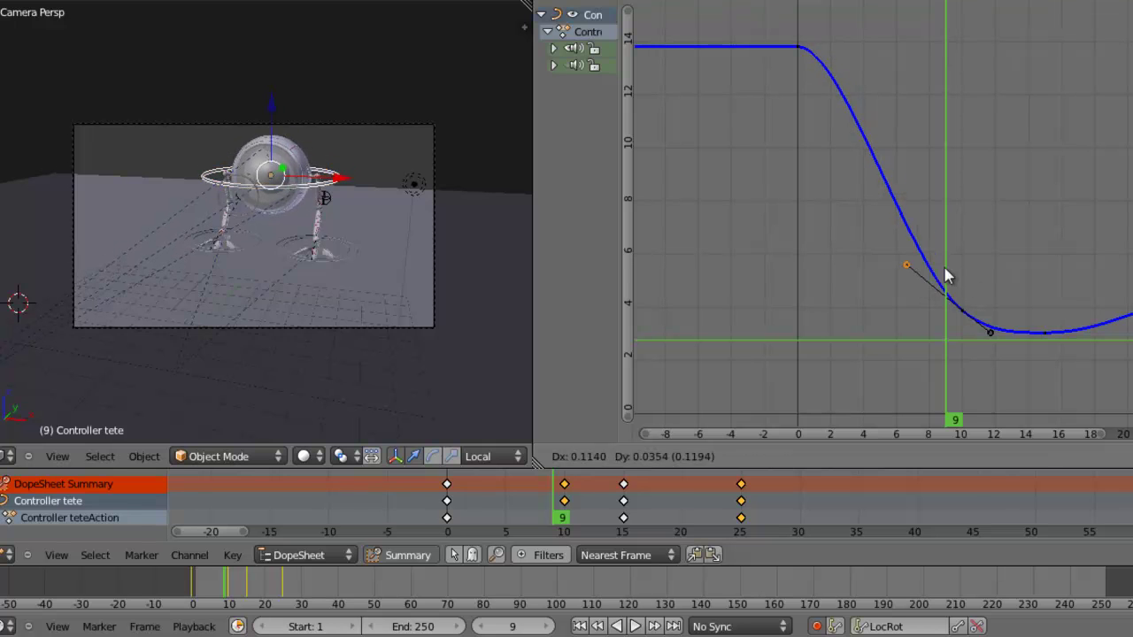
left_click(963, 264)
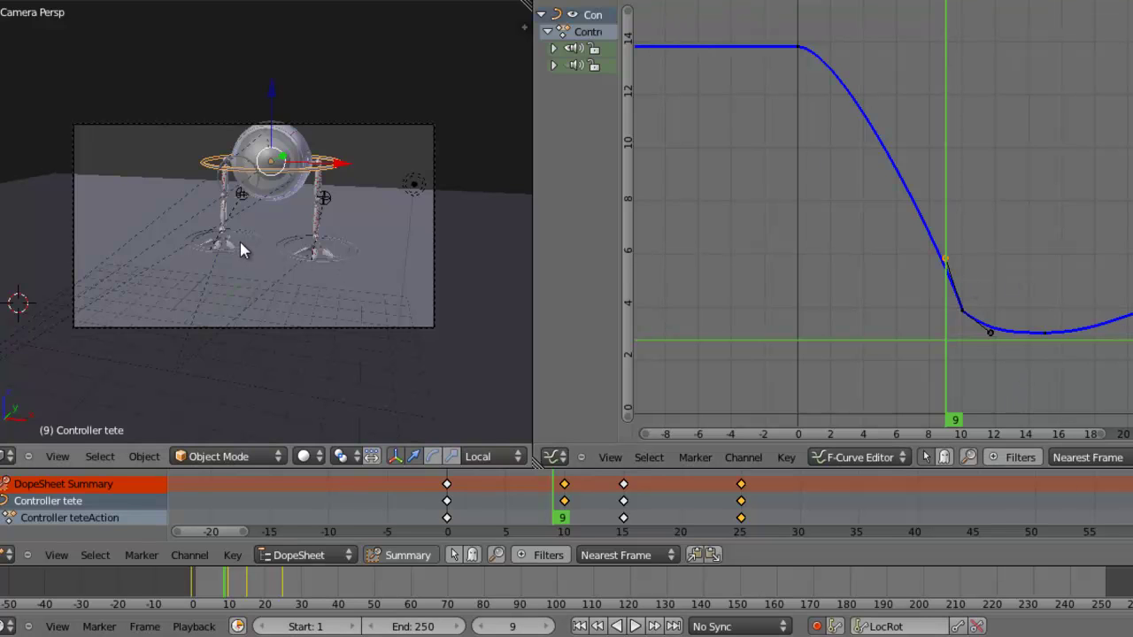
Inspect the robot's feet at frame 9 and preview the steeper fall repeatedly from frame 2
scroll(240, 250, "up", 6)
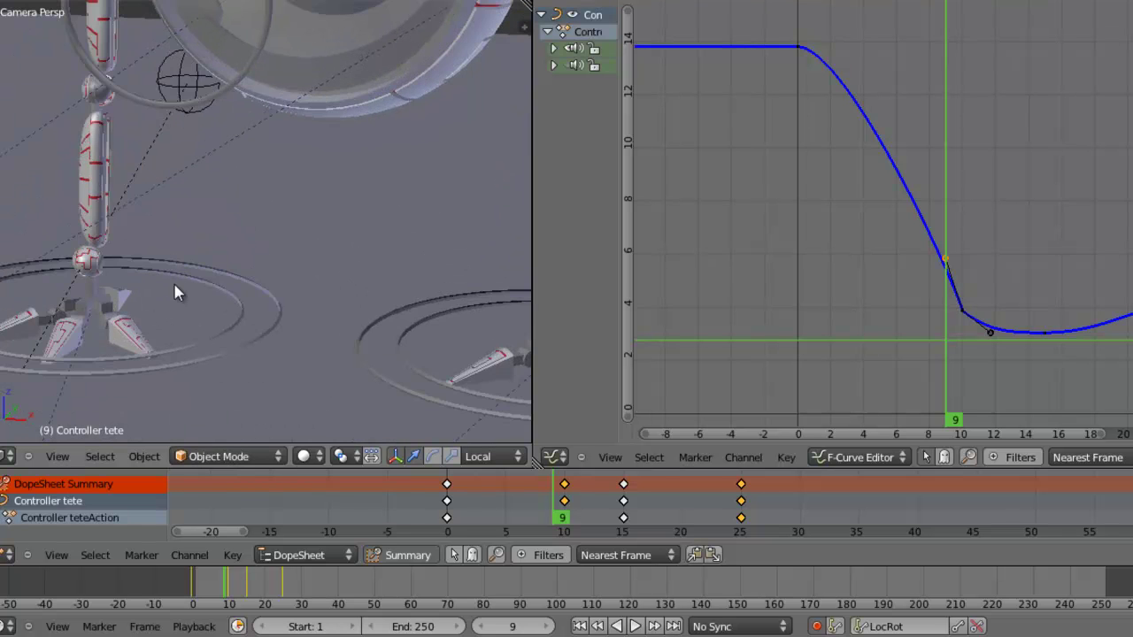
scroll(177, 286, "down", 4)
middle_click_drag(371, 283, 333, 274)
middle_click_drag(422, 288, 434, 326)
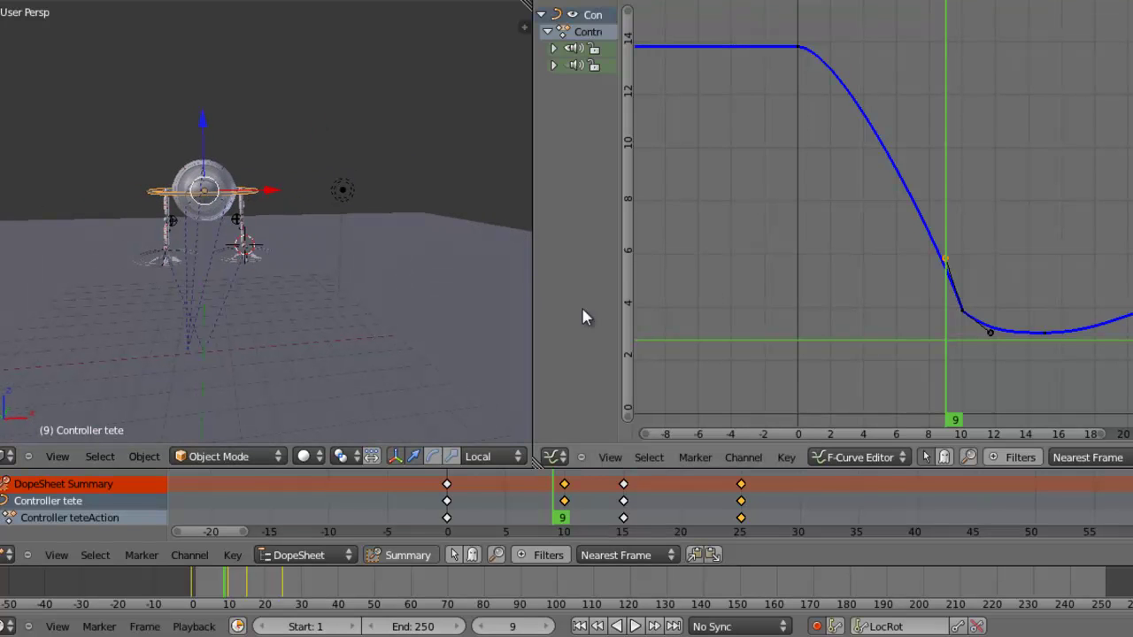
mouse_move(947, 322)
left_mouse_down()
mouse_move(1036, 322)
mouse_move(947, 322)
left_mouse_up()
left_click_drag(880, 335, 838, 340)
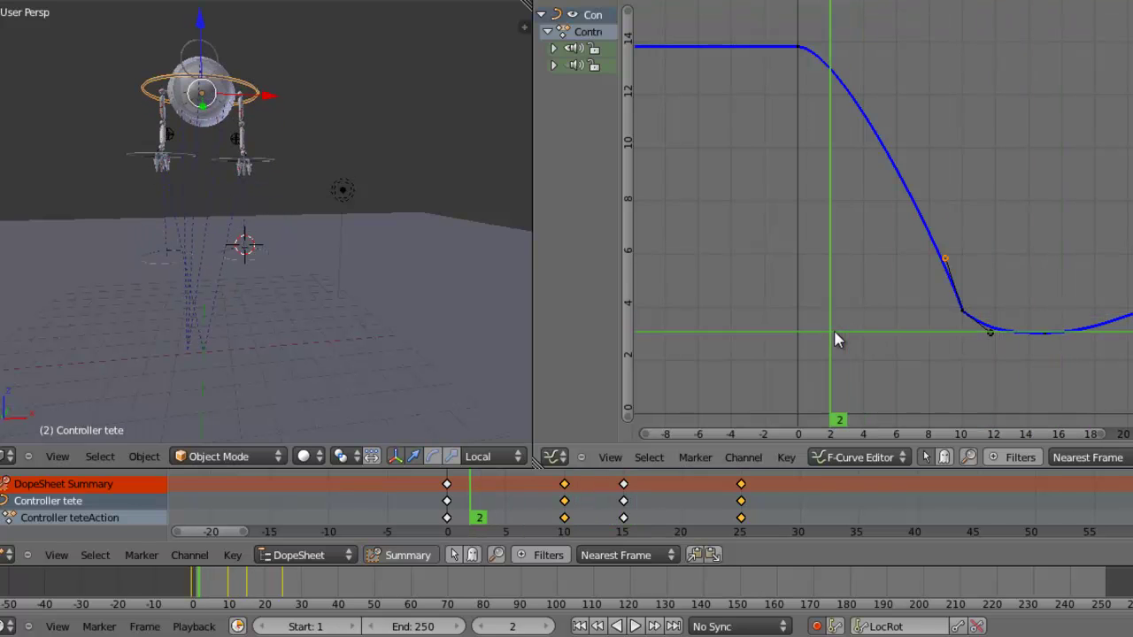
key("alt+a")
key("Escape")
key("alt+a")
key("Escape")
key("alt+a")
key("Escape")
Set the frame 15 Z Location keyframe's handles to Free and try moving its incoming handle
scroll(1045, 338, "up", 1)
scroll(1045, 334, "up", 3)
middle_click_drag(1083, 397, 915, 291)
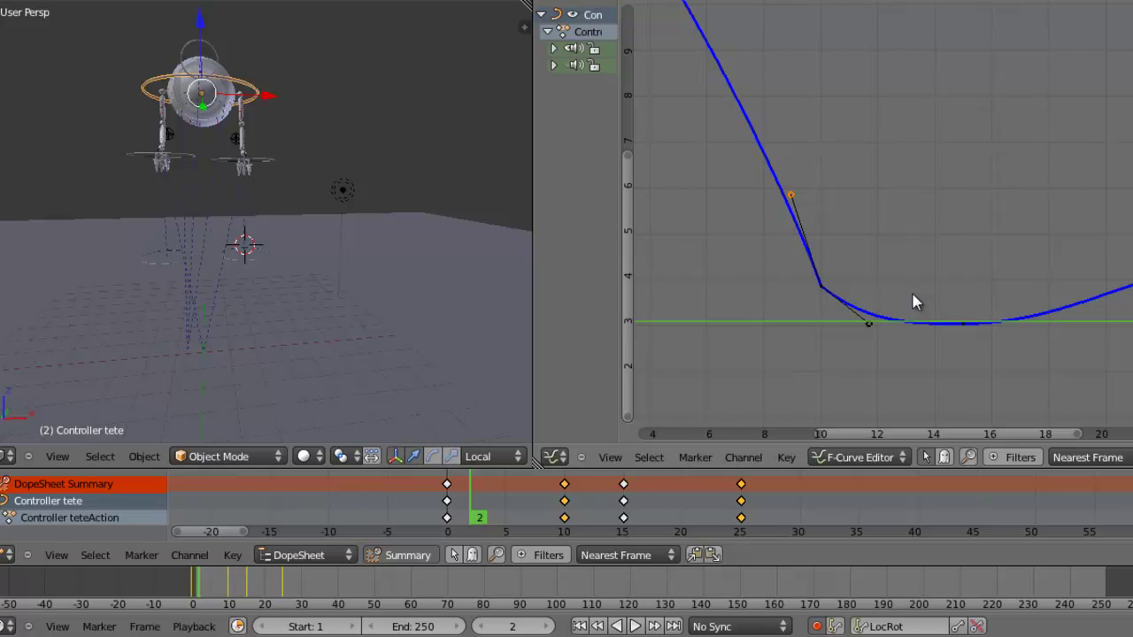
left_click_drag(687, 357, 965, 363)
scroll(931, 365, "up", 2)
middle_click_drag(931, 365, 910, 328)
right_click(903, 357)
key("v")
left_click(899, 354)
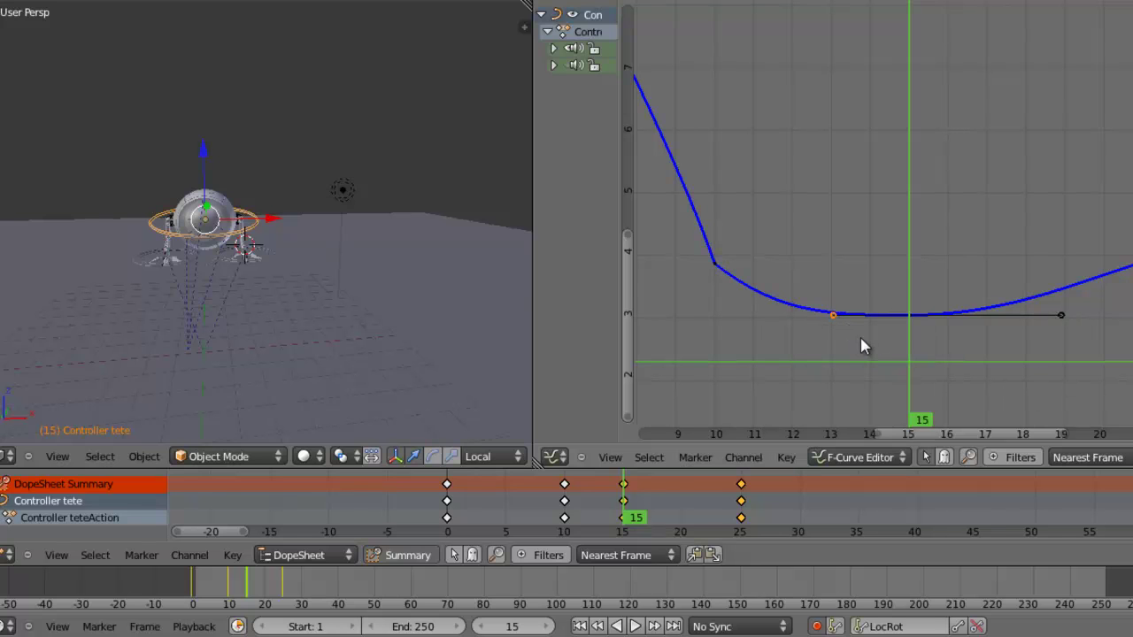
key("g")
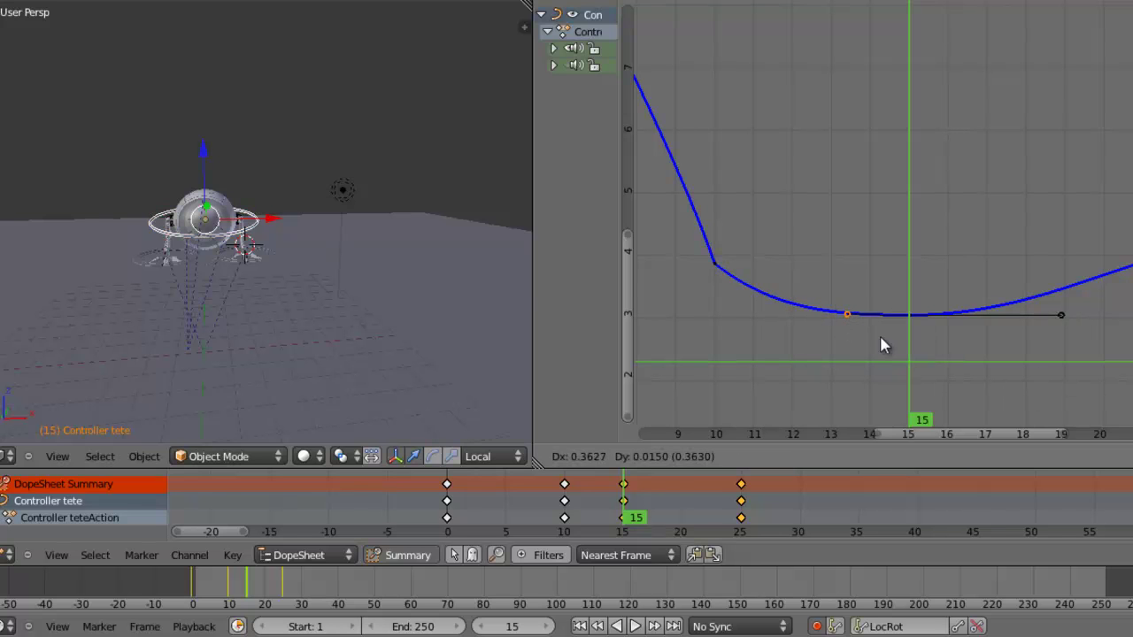
right_click(888, 336)
Step back and forth between frames 13 and 16 to examine the bottom of the crouch
key("Left")
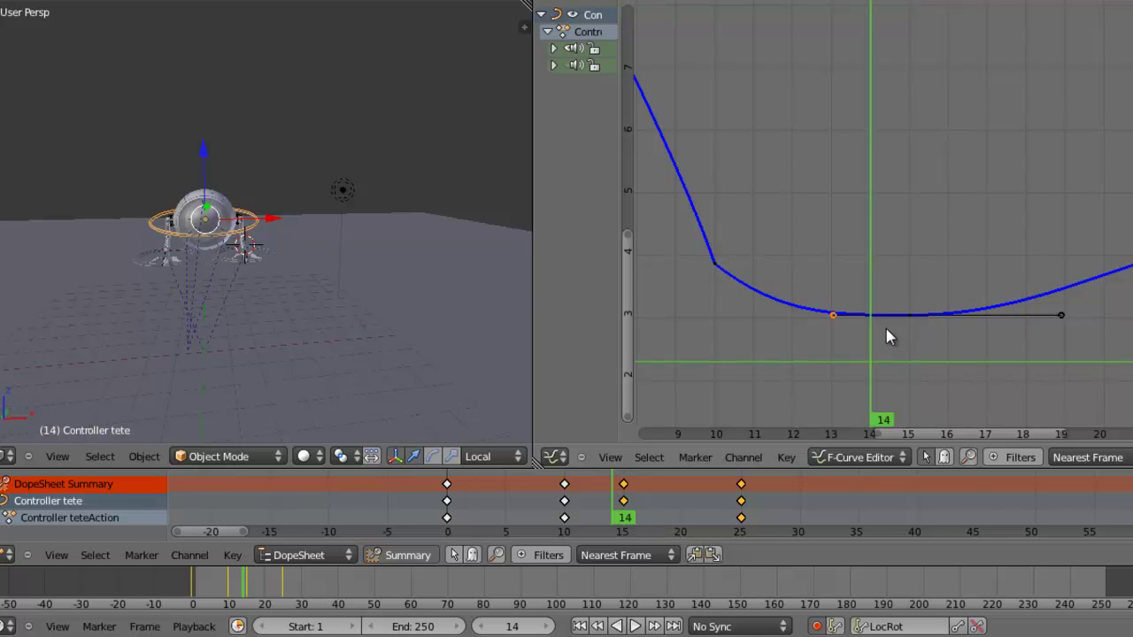
key("Right")
key("Left")
key("Right")
key("Left")
key("Right")
key("Left")
key("Right")
key("Left")
key("Right")
key("Left")
key("Left")
key("Right")
key("Right")
key("Right")
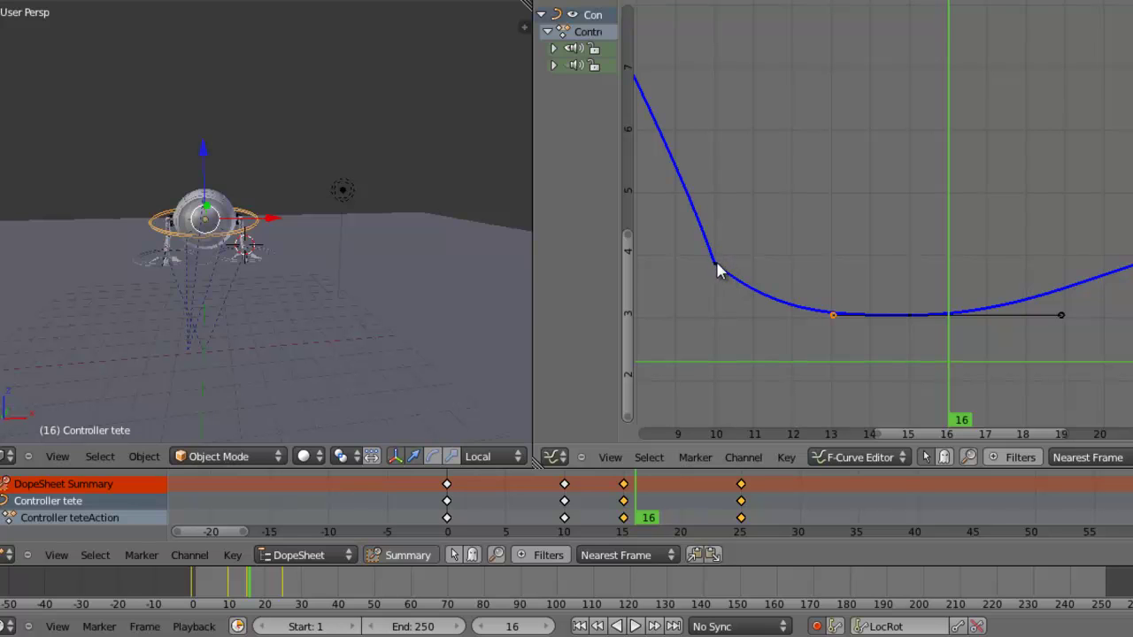
key("Left")
key("Left")
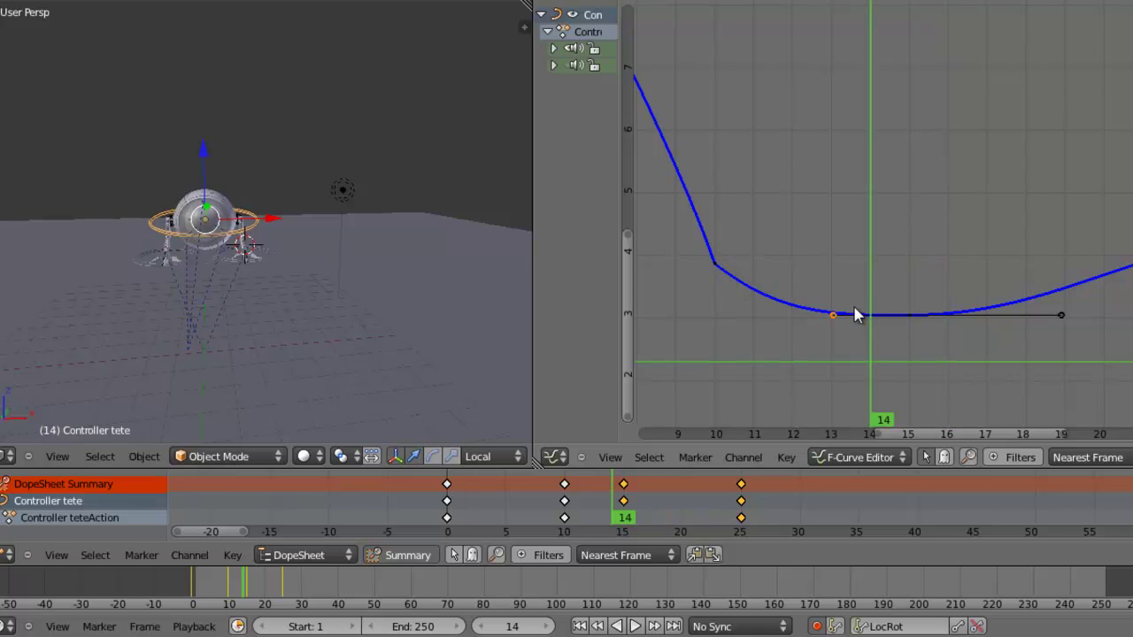
Try reshaping the crouch by pulling the frame 15 keyframe's incoming handle out to about frame 9.5, slightly above the curve
key("g")
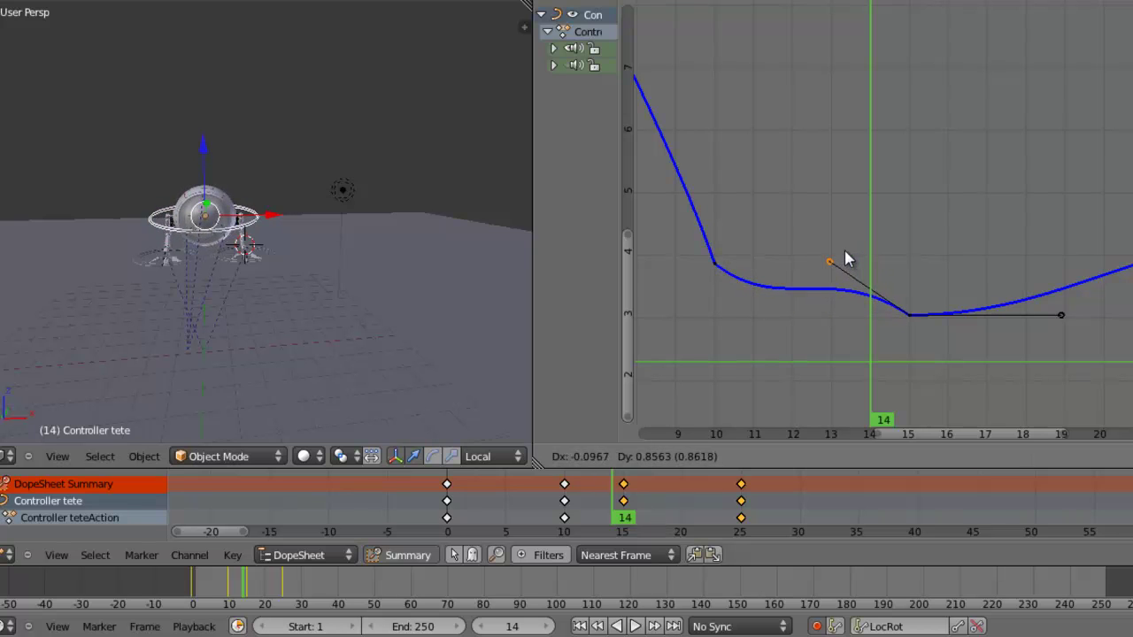
left_click(811, 249)
left_click_drag(880, 257, 831, 281)
right_click_drag(785, 269, 695, 292)
left_click_drag(855, 278, 686, 288)
Step through frames 13 to 15 and play back the animation to check the reshaped crouch
left_click(842, 330)
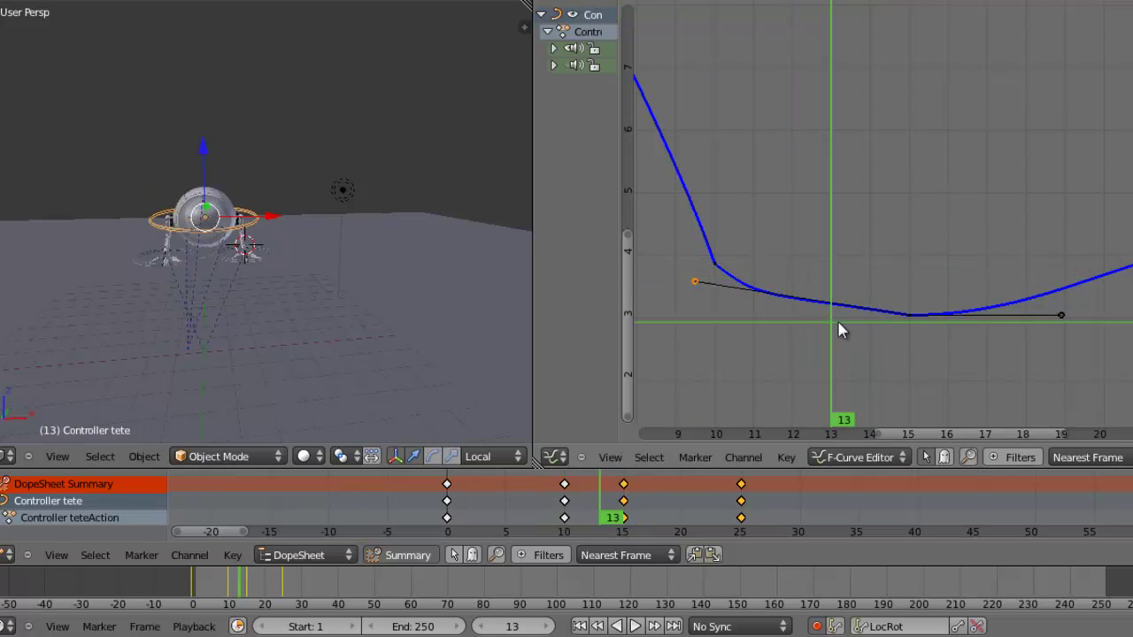
key("Right")
key("Right")
key("Left")
key("Right")
key("Left")
key("Right")
key("Left")
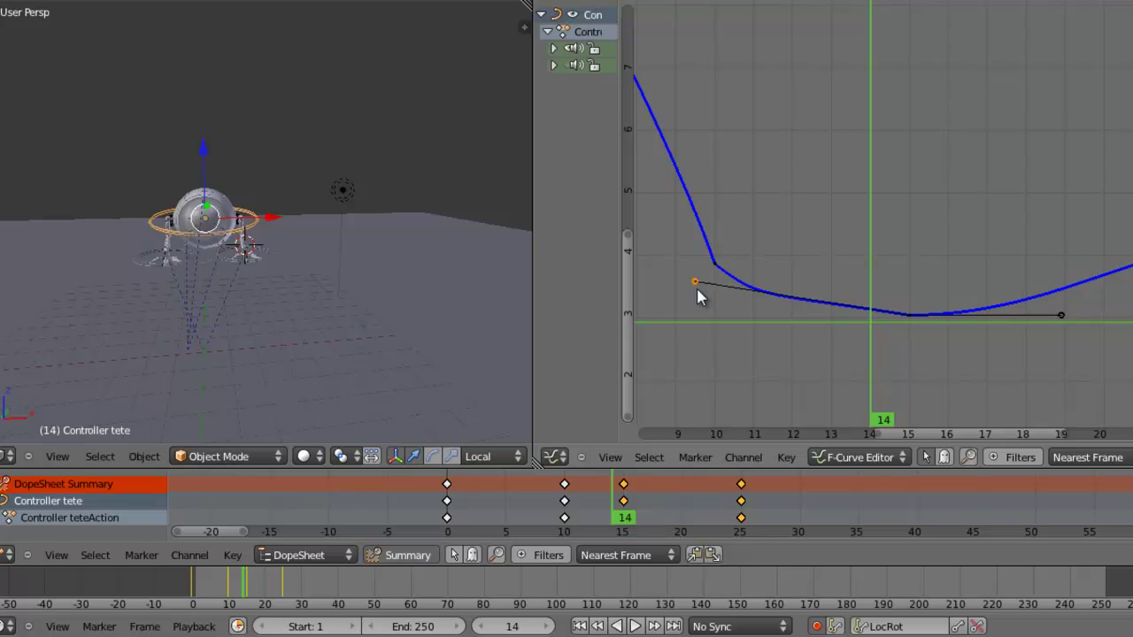
scroll(888, 334, "down", 3)
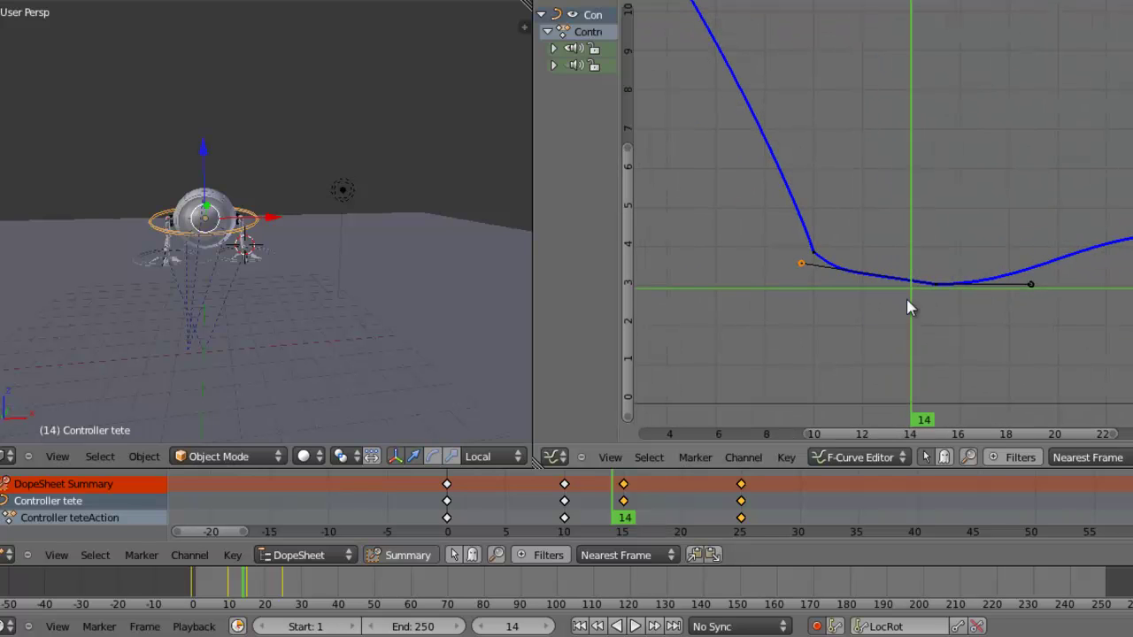
key("alt+a")
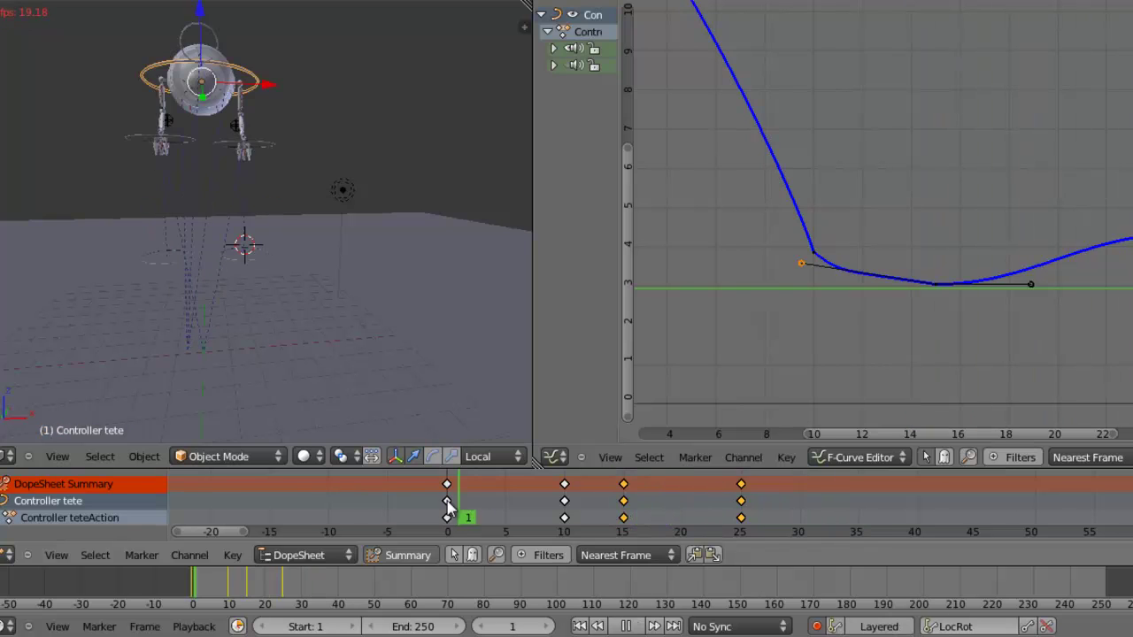
key("Escape")
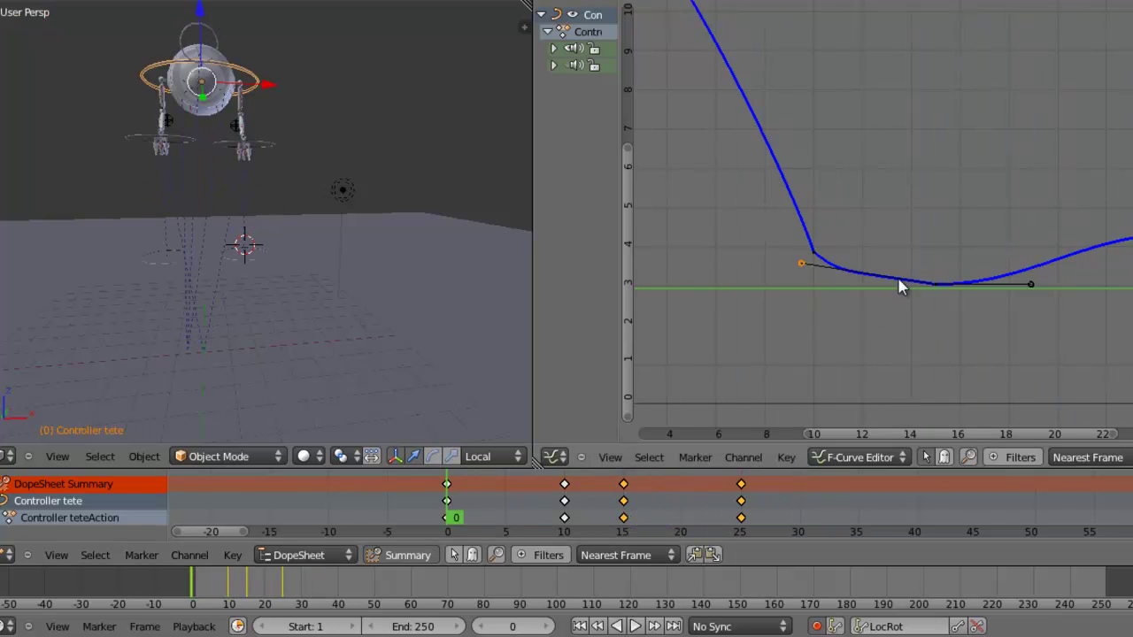
Undo the frame 15 handle changes and replay the animation
left_click(913, 301)
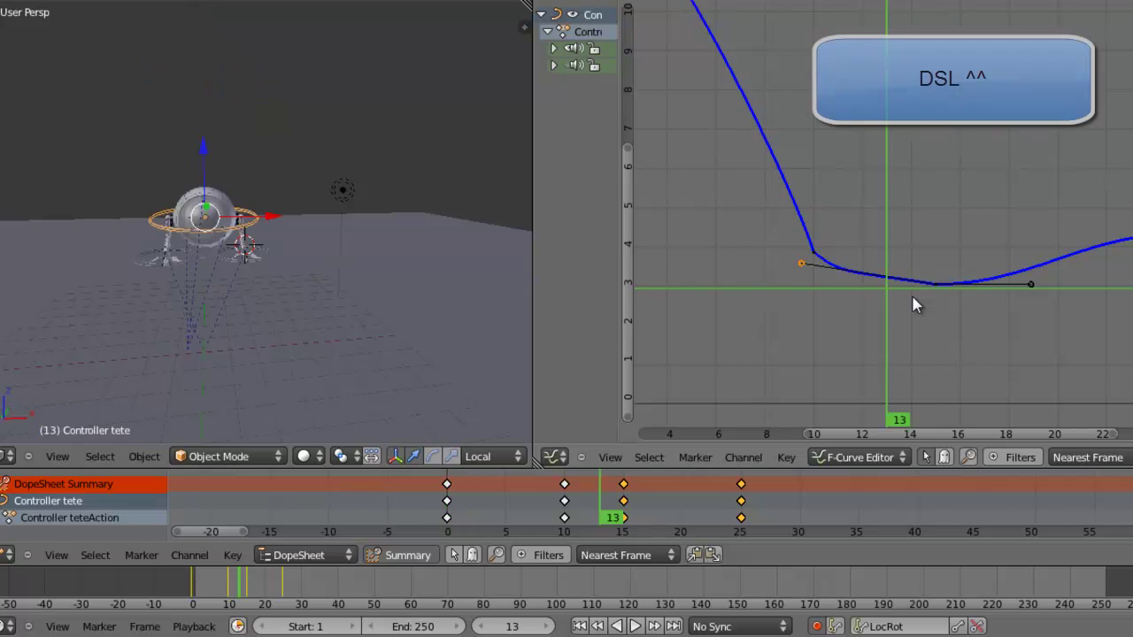
key("Right")
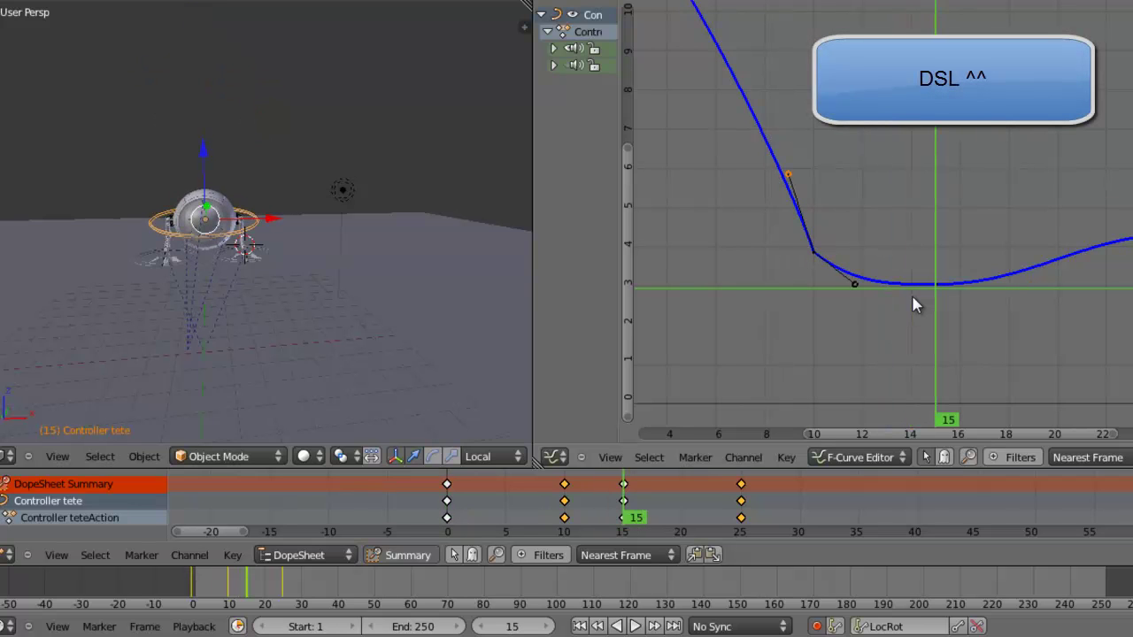
key("alt+a")
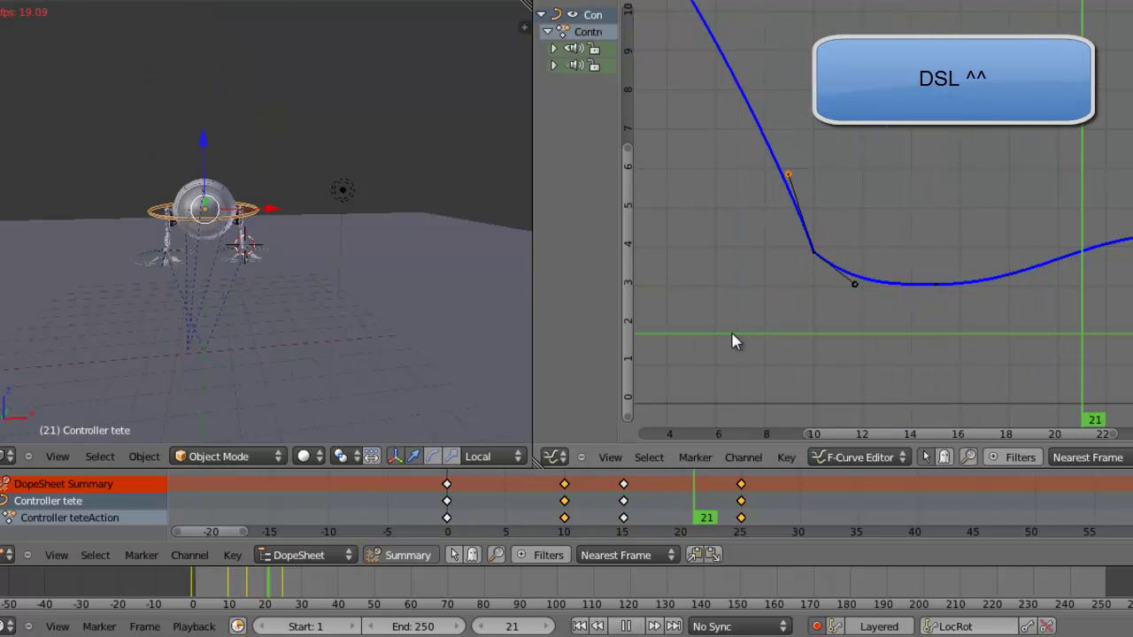
key("alt+a")
Scrub to frame 25 and set the Z Location keyframe's handles there to Free
scroll(954, 308, "down", 1)
middle_click_drag(984, 299, 811, 319)
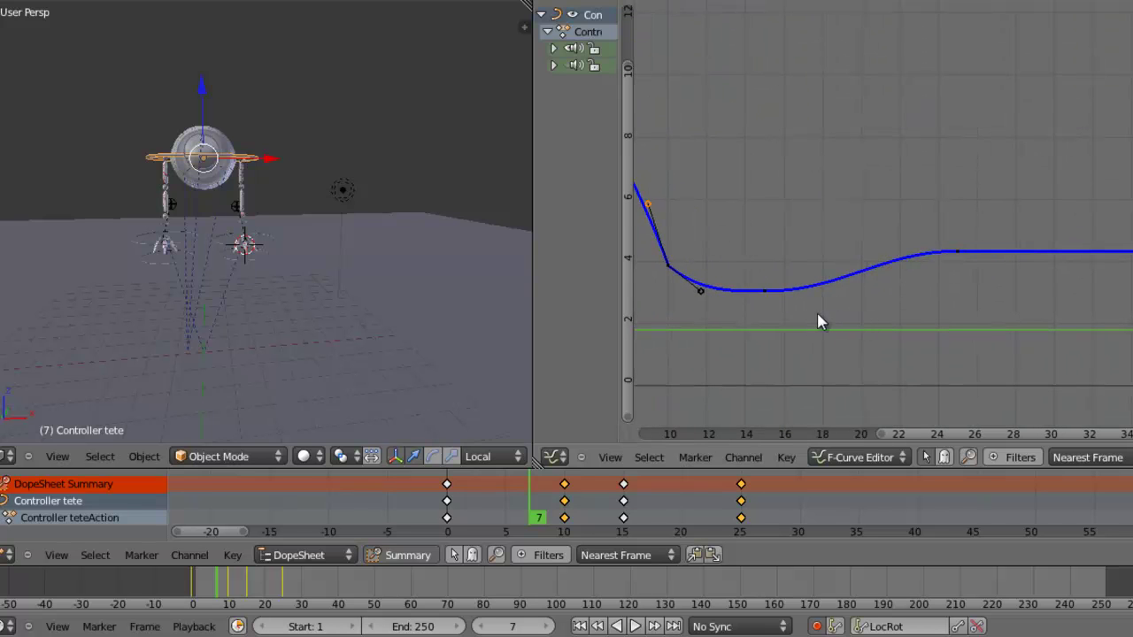
left_click_drag(683, 338, 980, 363)
scroll(955, 317, "up", 3)
left_click(958, 338)
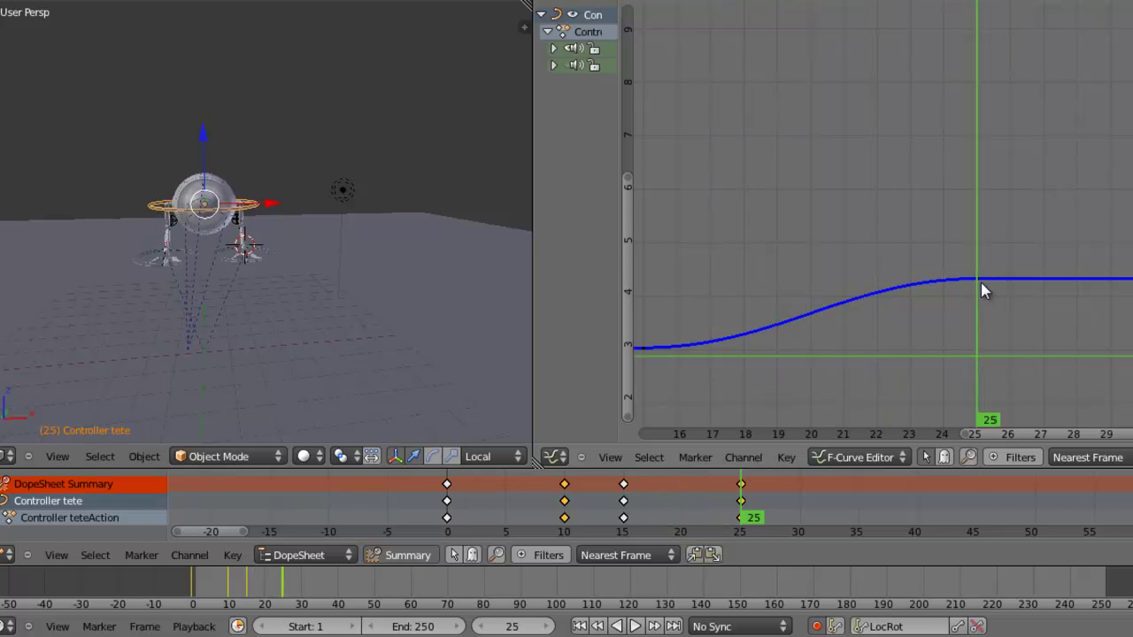
key("v")
left_click(943, 330)
scroll(867, 336, "down", 3)
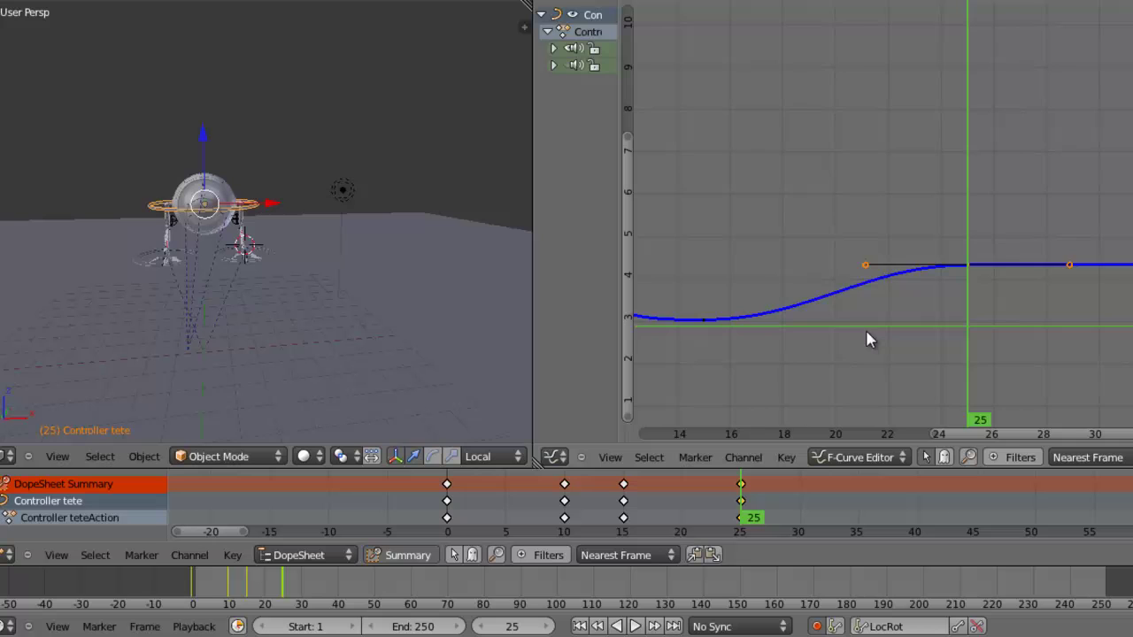
Lower the frame 25 keyframe's incoming handle to about frame 23, value 3.2, and scrub through the rebound
left_click(991, 308)
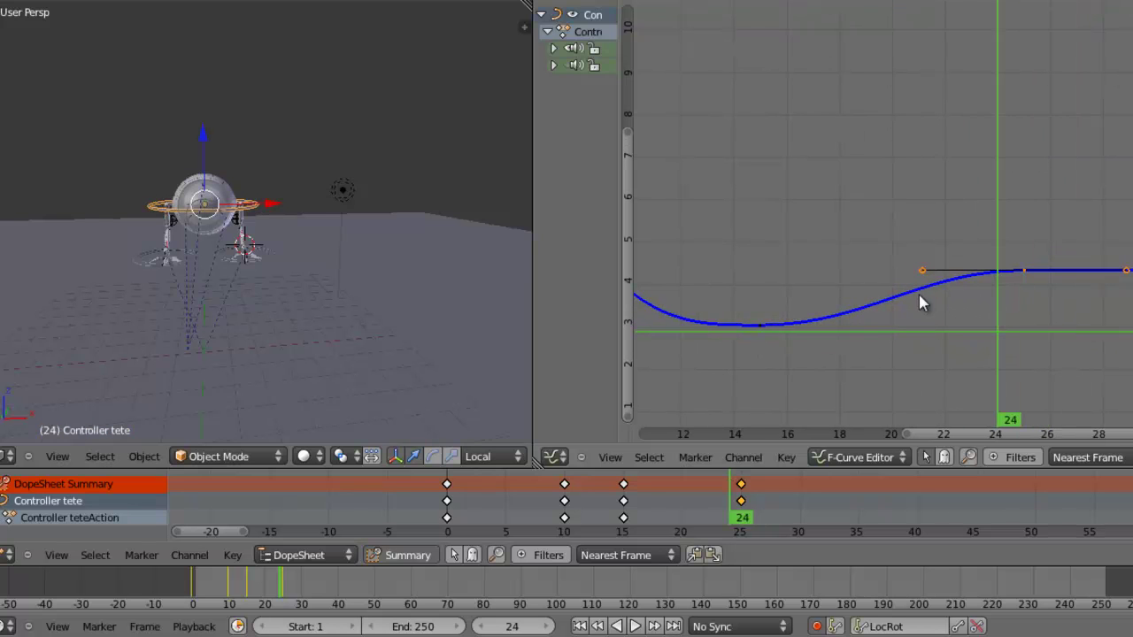
key("g")
key("Escape")
key("g")
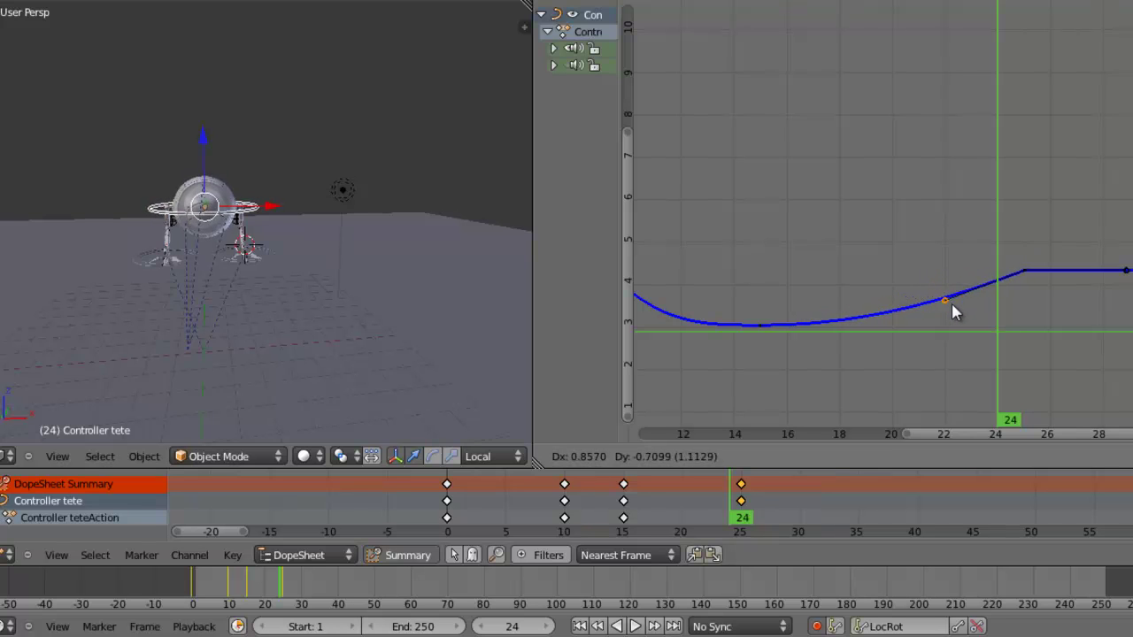
left_click(966, 312)
left_click_drag(952, 354, 787, 374)
left_click_drag(869, 374, 1025, 357)
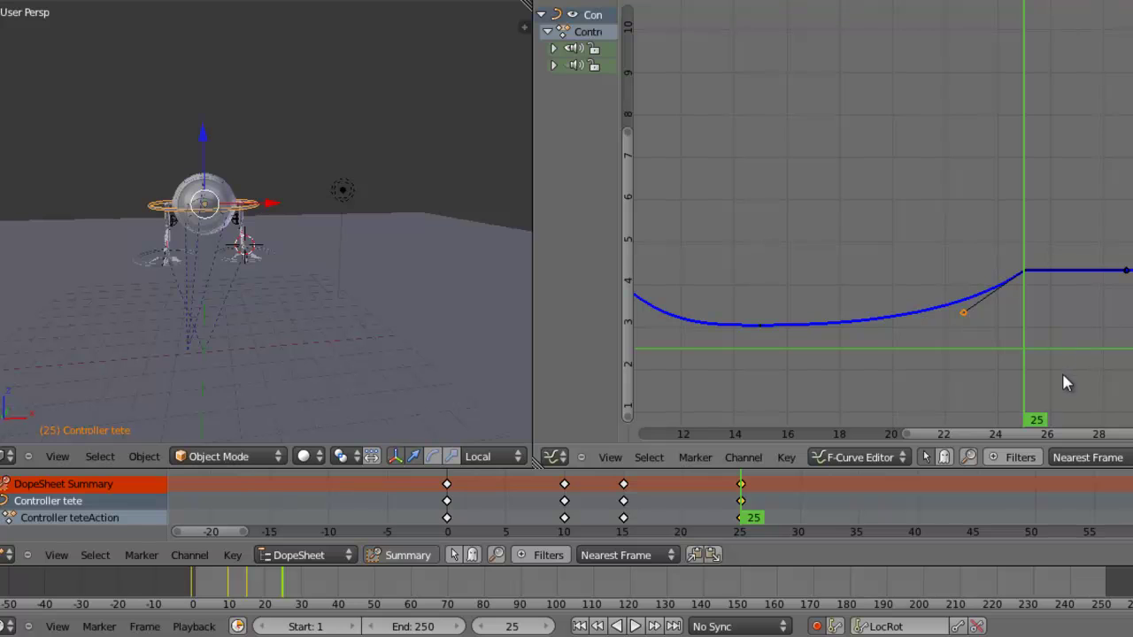
At frame 30, lower Controller tete to a Z of about 4, insert a LocRot keyframe and preview the animation
left_click(798, 499)
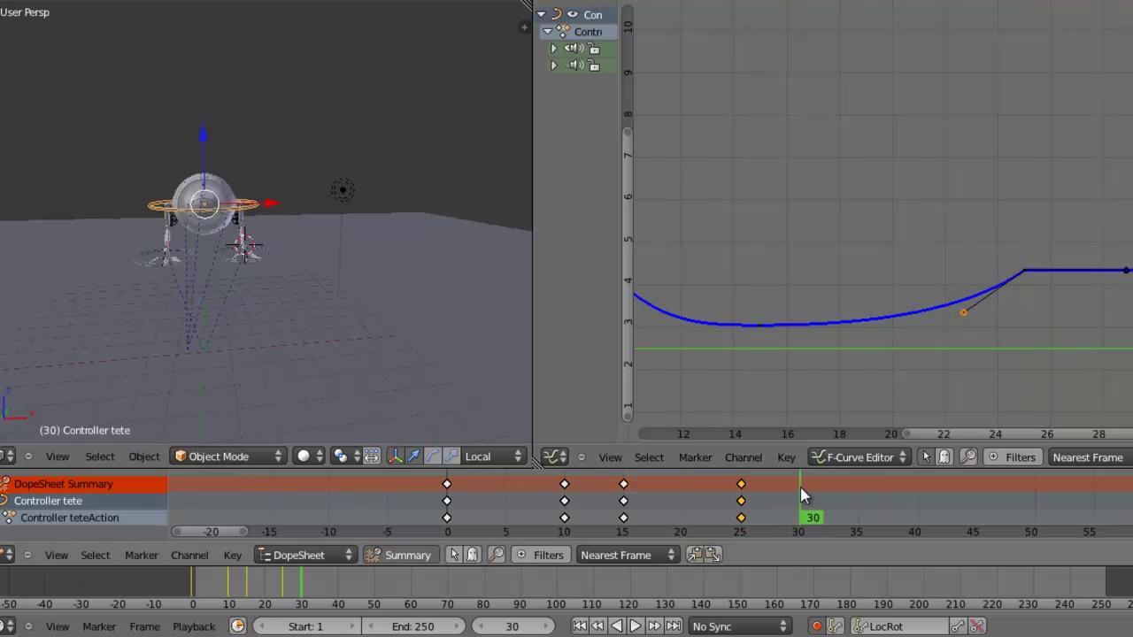
middle_click_drag(996, 360, 961, 358)
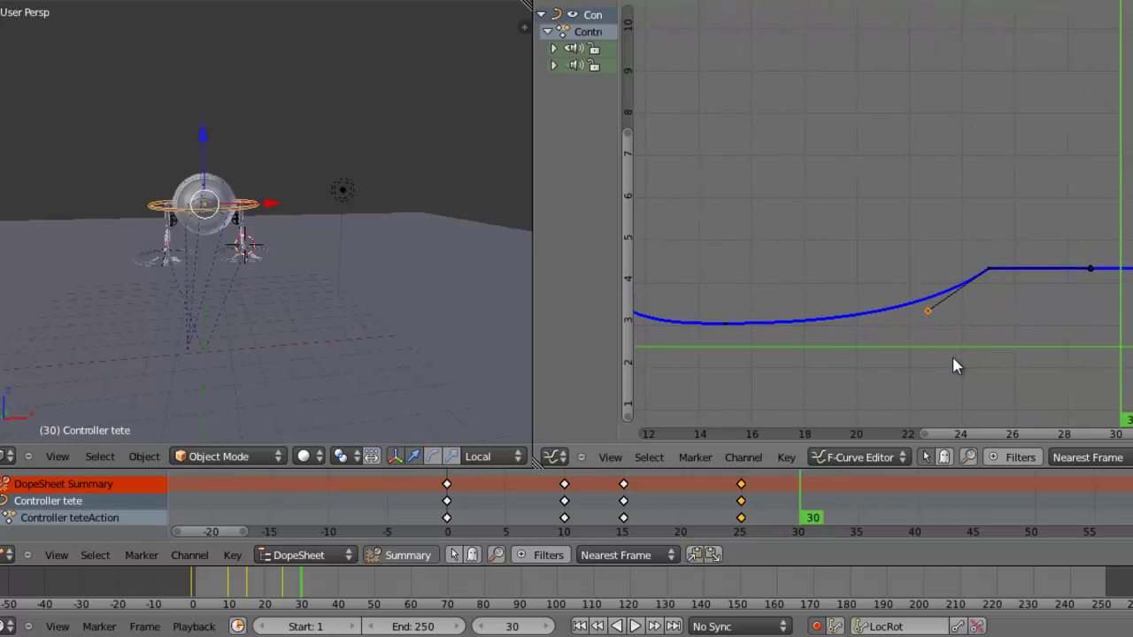
scroll(200, 169, "up", 1)
left_click_drag(195, 129, 194, 131)
key("i")
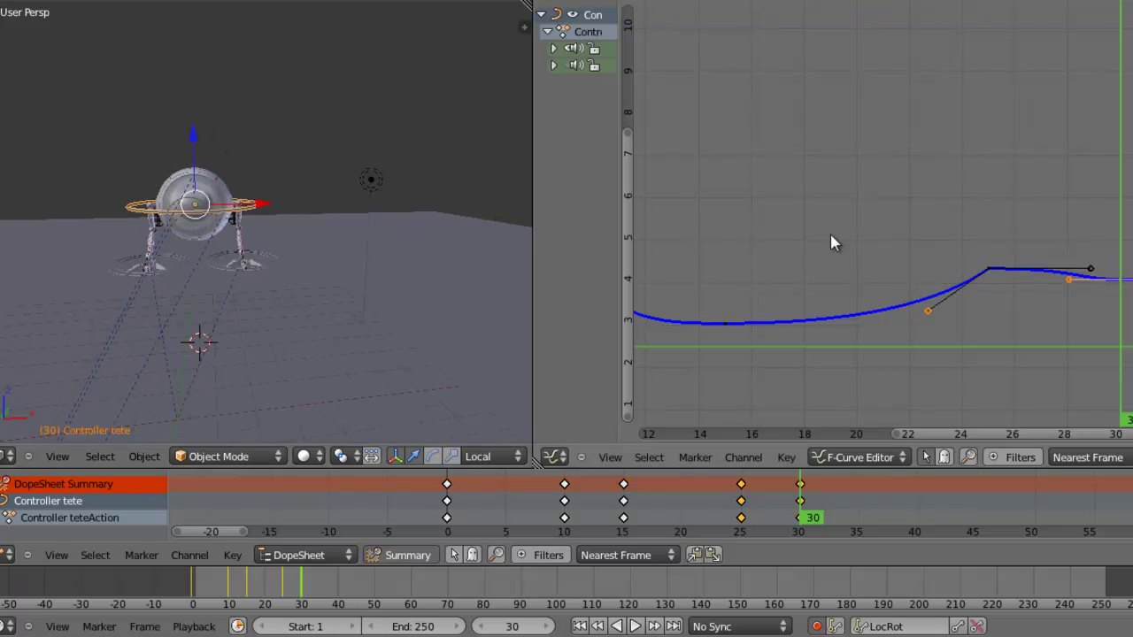
left_click_drag(1075, 331, 1132, 327)
scroll(986, 292, "down", 7)
left_click_drag(925, 293, 655, 313)
key("alt+a")
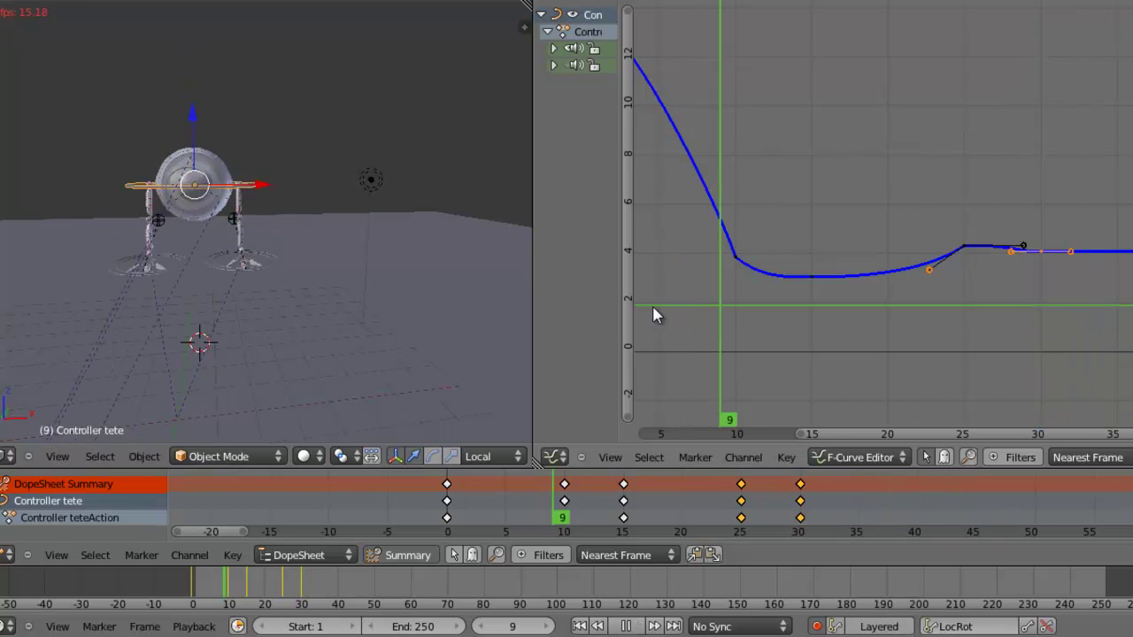
key("Escape")
Move the frame 30 keyframe to frame 35 and preview the slower settling motion
middle_click_drag(902, 248, 806, 293, "ctrl")
left_click(801, 484)
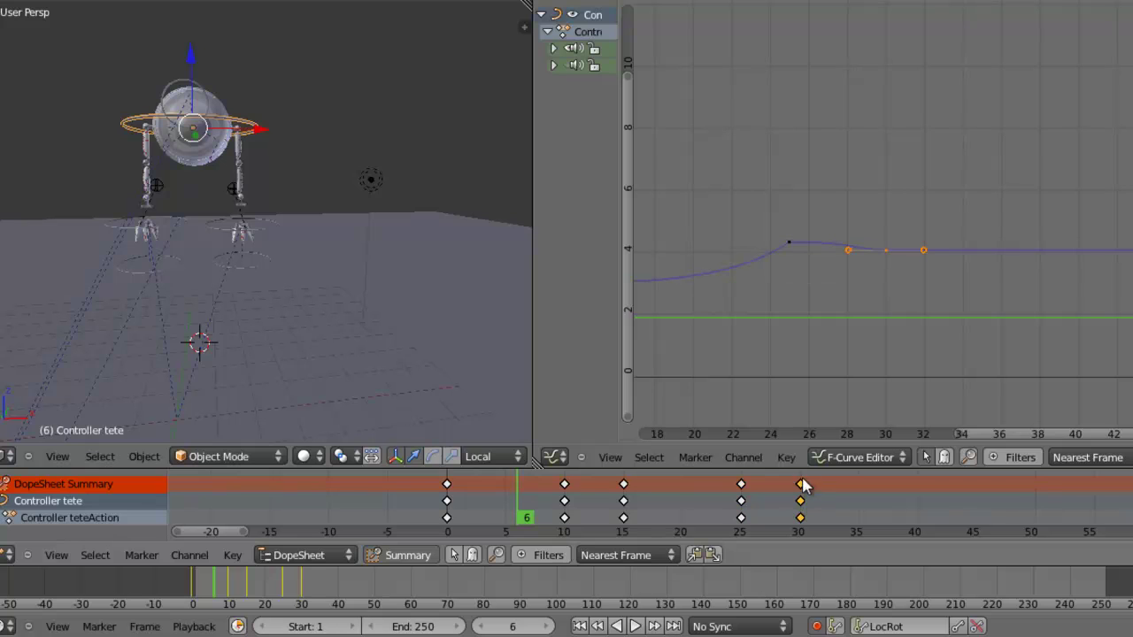
key("g")
left_click(867, 500)
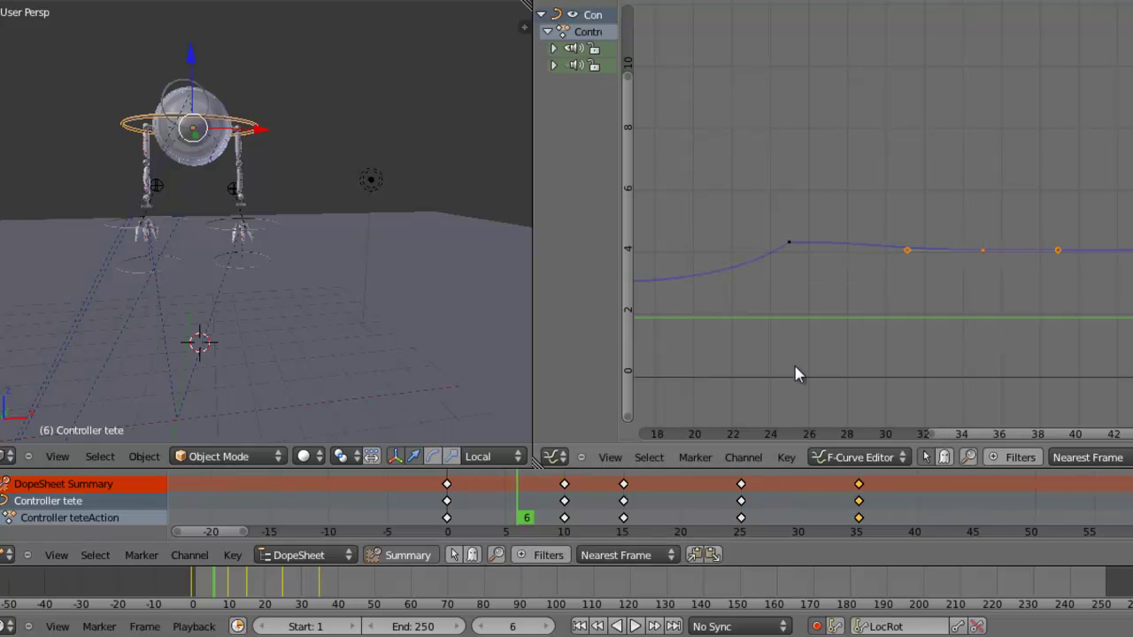
key("alt+a")
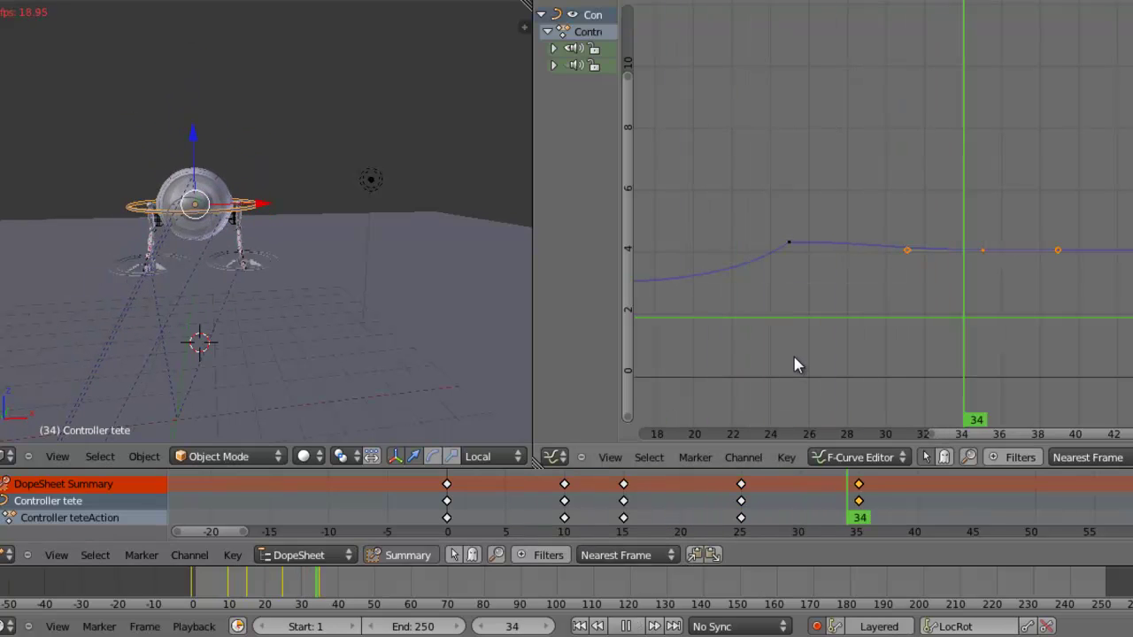
key("Escape")
middle_click_drag(287, 285, 304, 261)
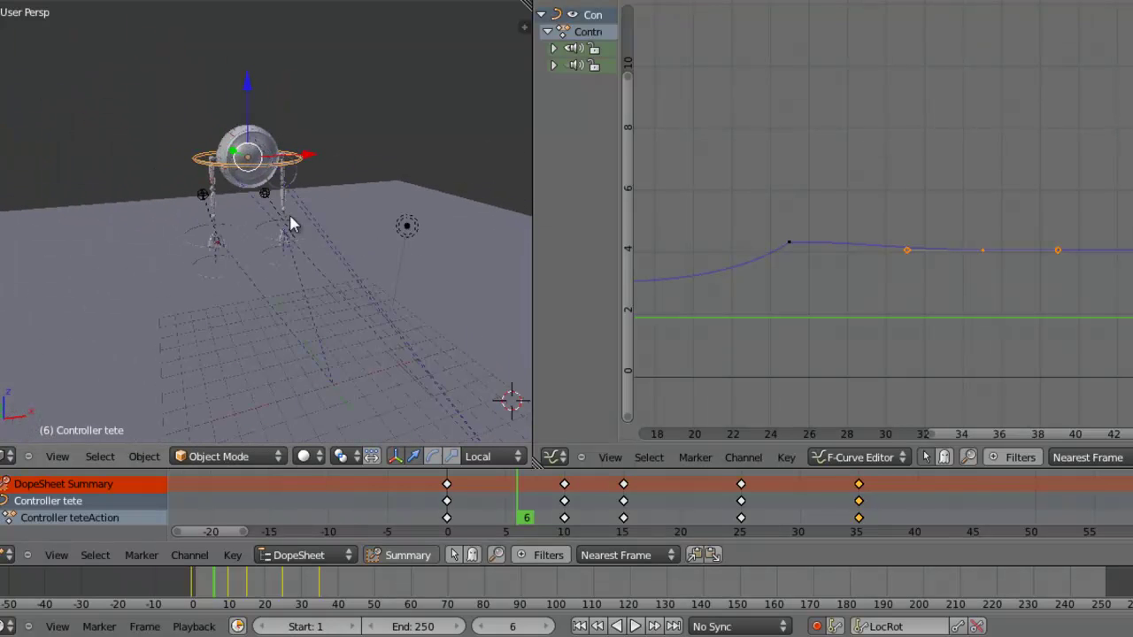
scroll(900, 258, "down", 6)
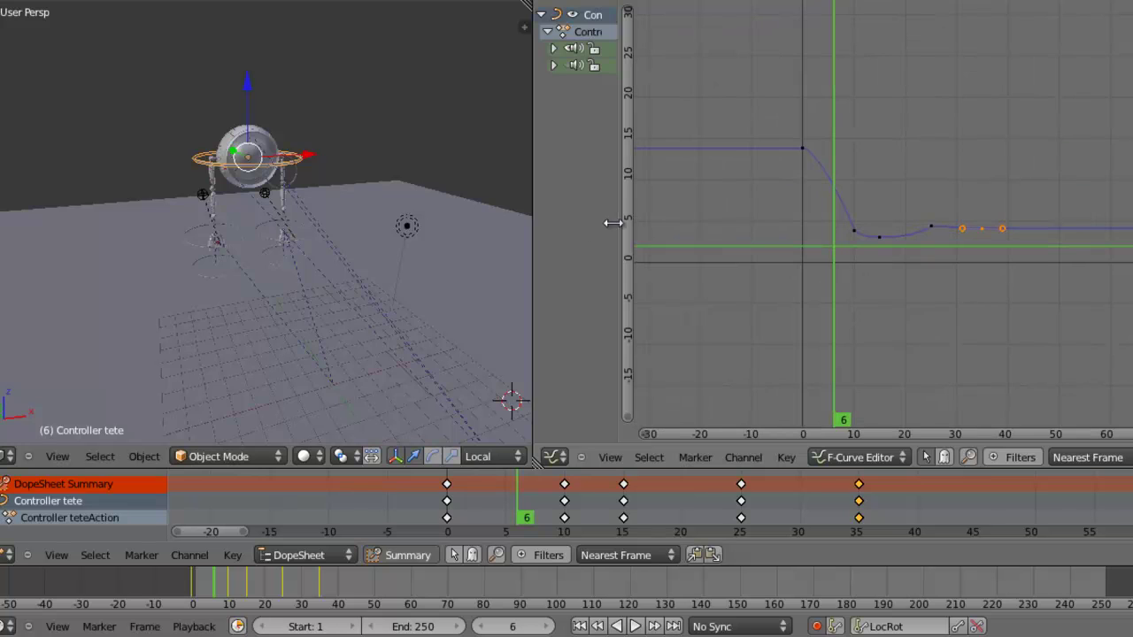
left_click_drag(613, 238, 836, 238)
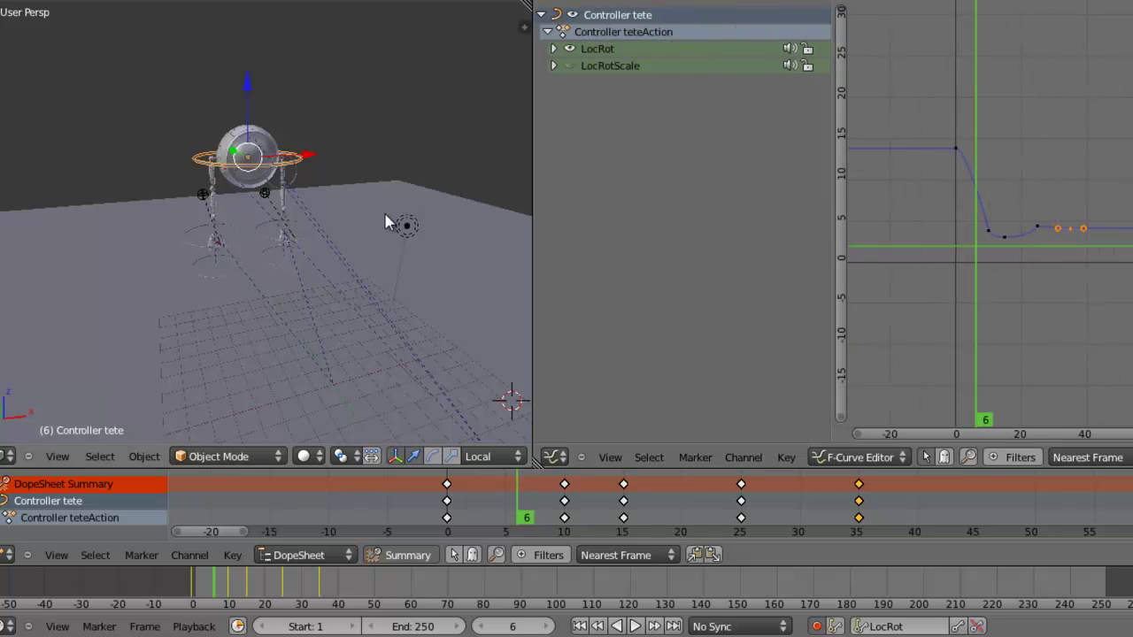
middle_click_drag(274, 217, 215, 244)
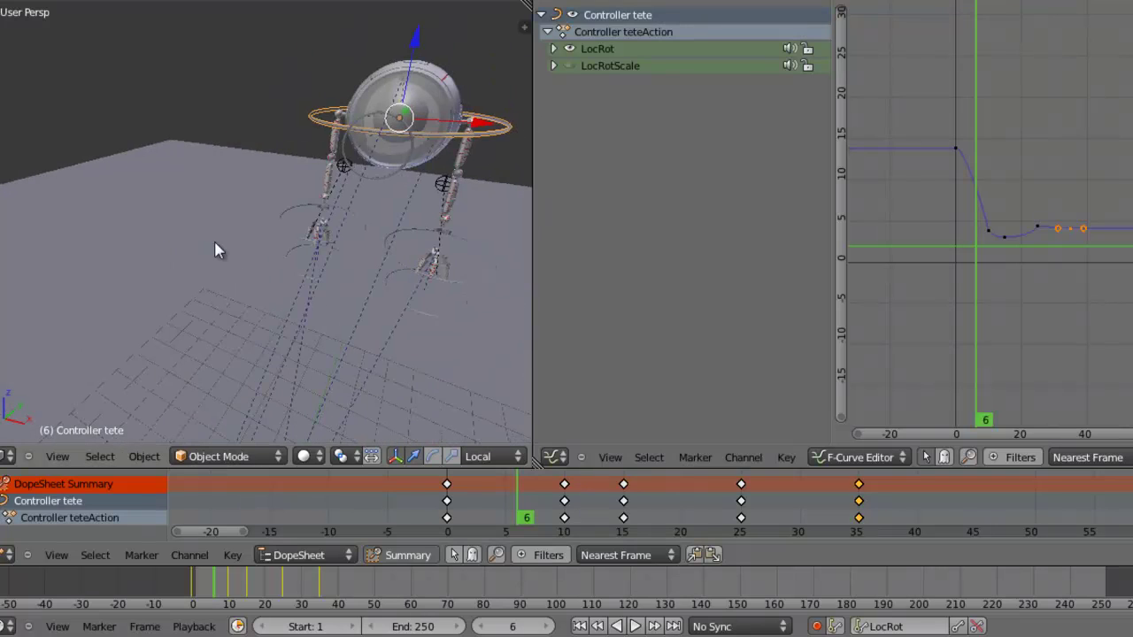
Select Controller Iris and replace the Graph Editor with a second 3D View showing the robot from the front
right_click(339, 155)
middle_click_drag(399, 260, 501, 212)
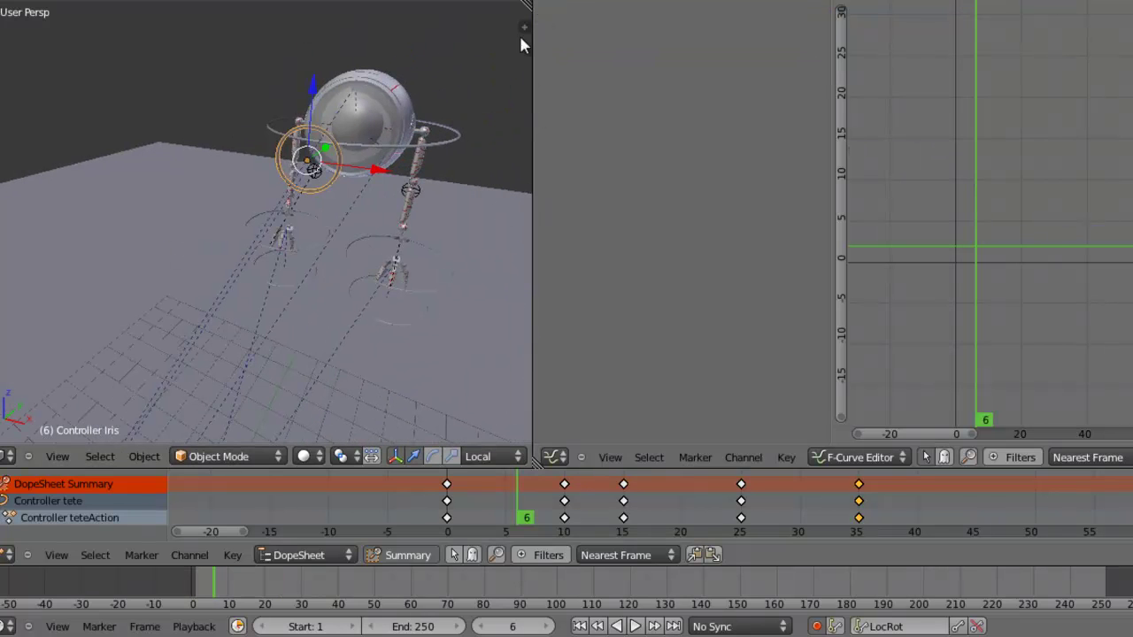
left_click(556, 455)
left_click(604, 440)
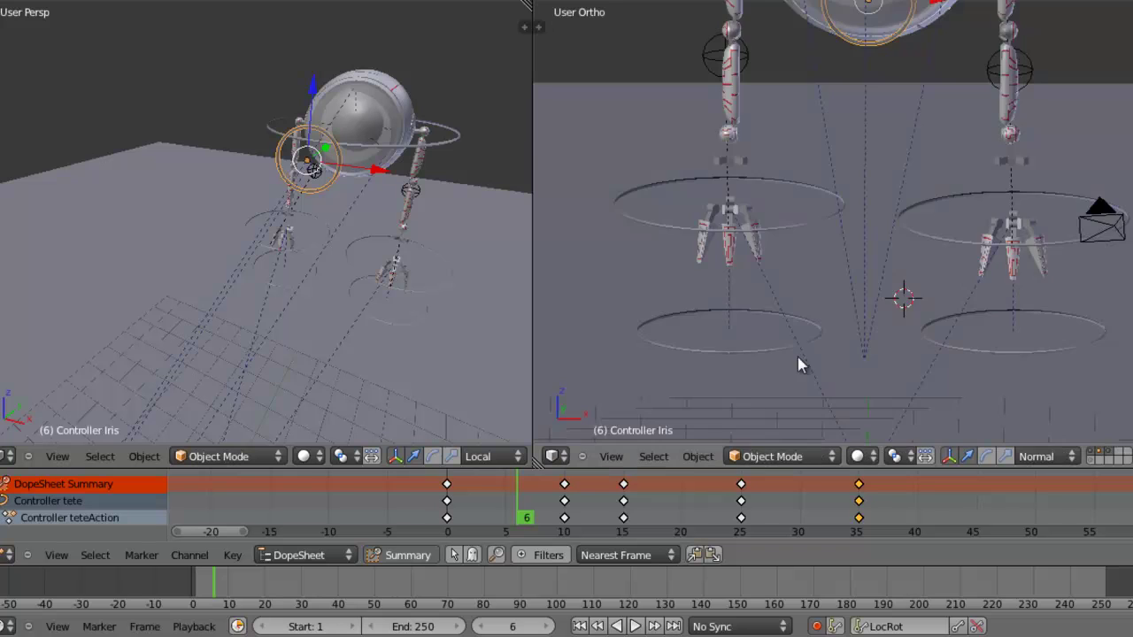
scroll(827, 285, "down", 5)
scroll(837, 271, "up", 2)
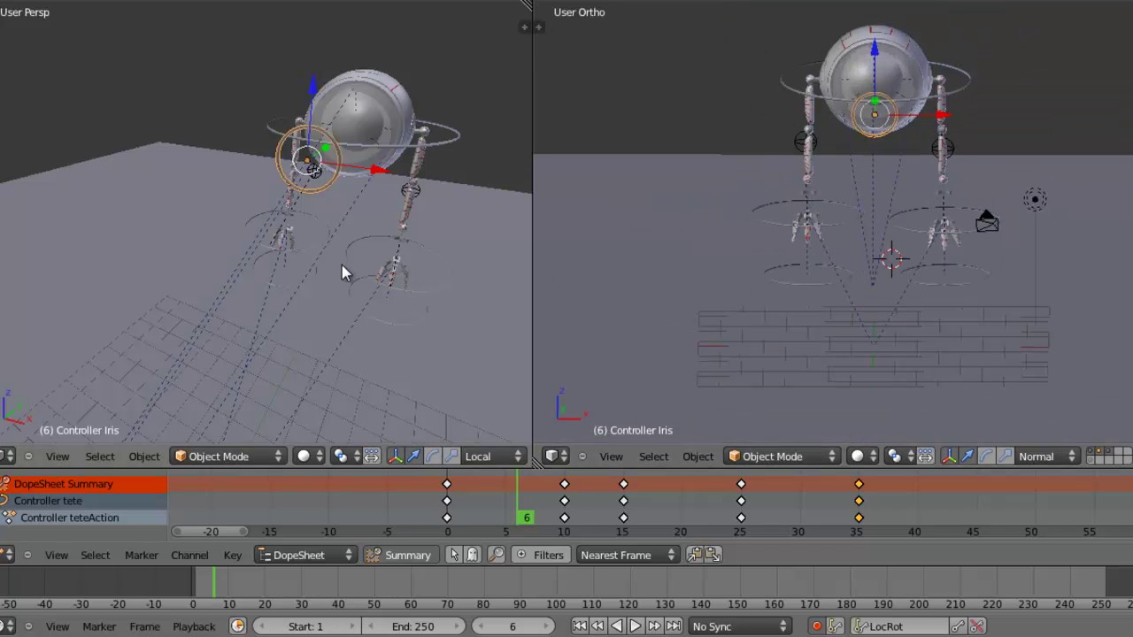
Look through the camera in the perspective viewport and return the second 3D View to the Graph Editor
key("KP_0")
scroll(336, 236, "down", 3)
scroll(323, 213, "up", 5)
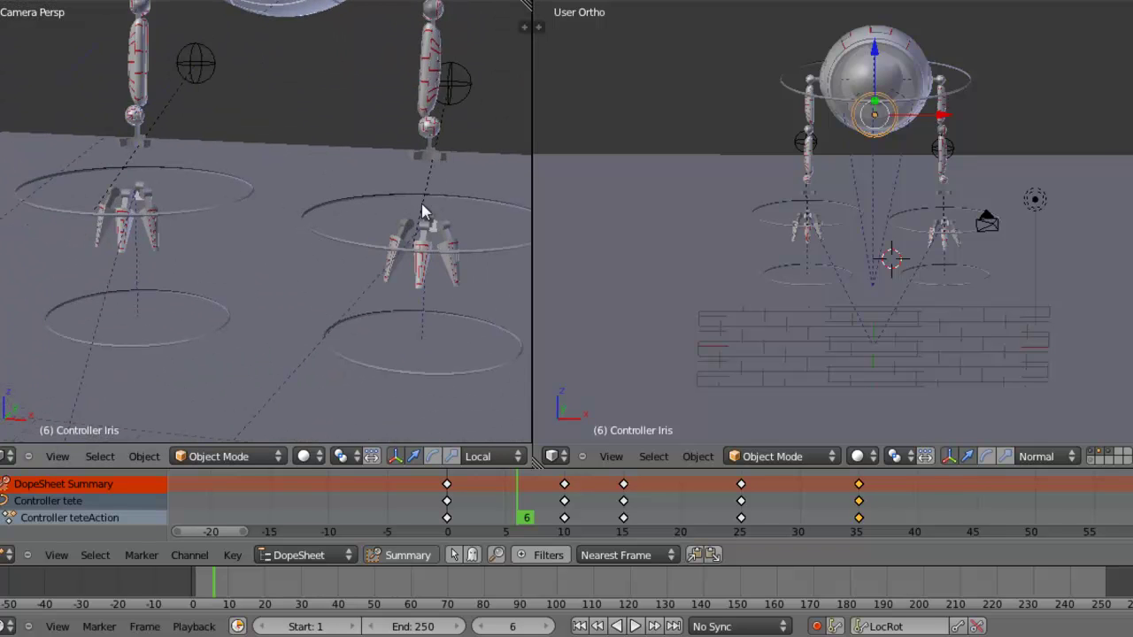
left_click(553, 456)
left_click(617, 399)
middle_click_drag(880, 288, 904, 267)
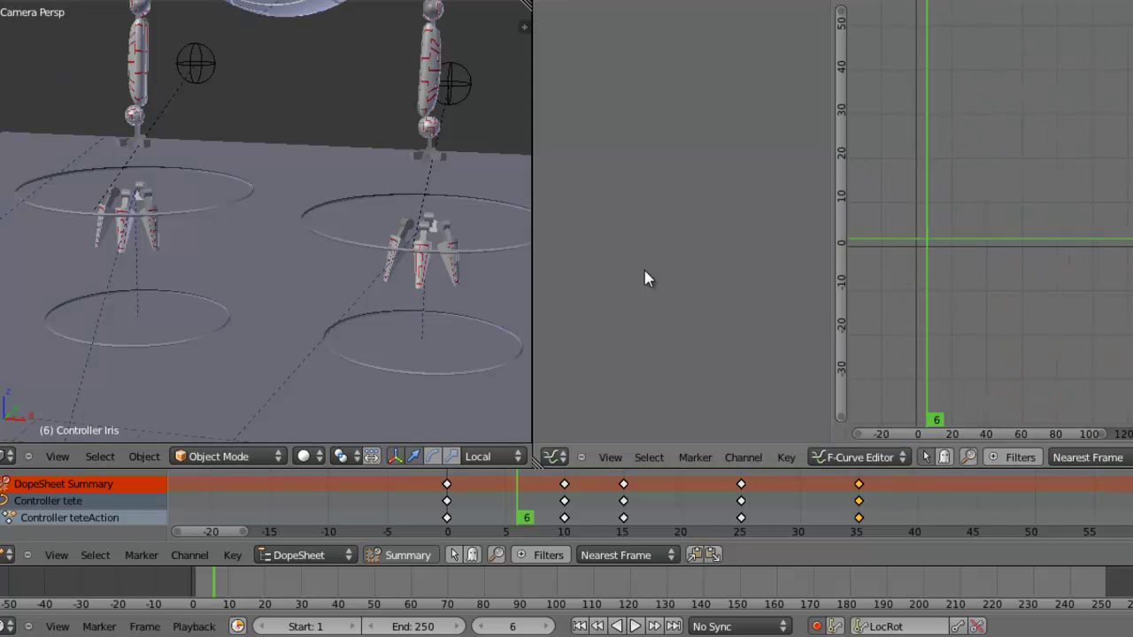
scroll(321, 240, "down", 4)
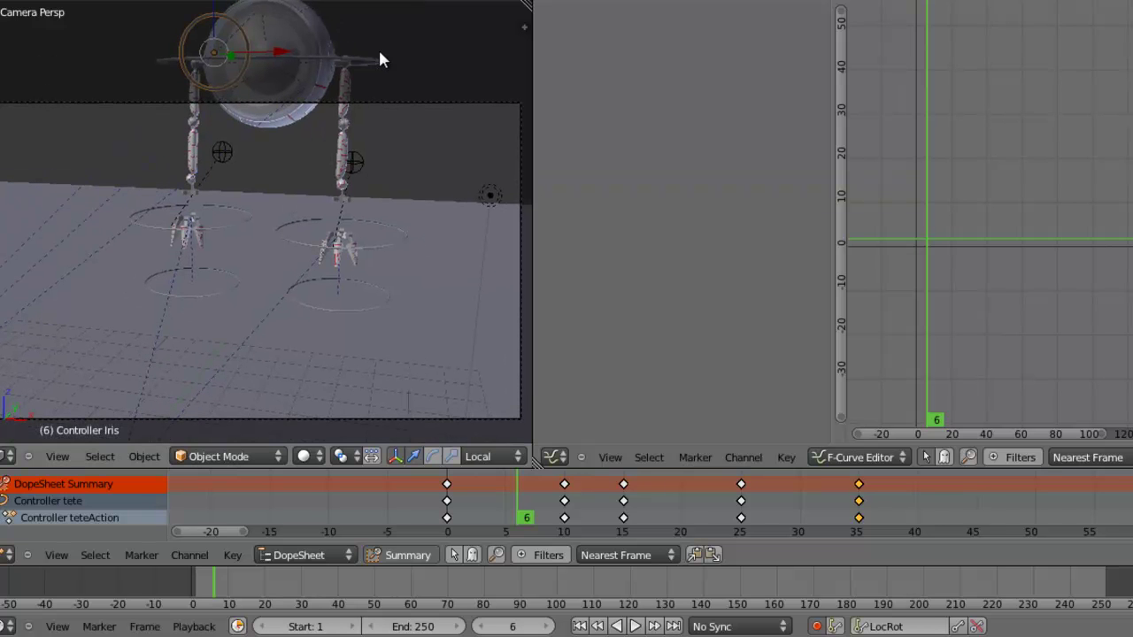
Select Controller tete and frame the drop portion of its Z Location curve in the Graph Editor
right_click(380, 60)
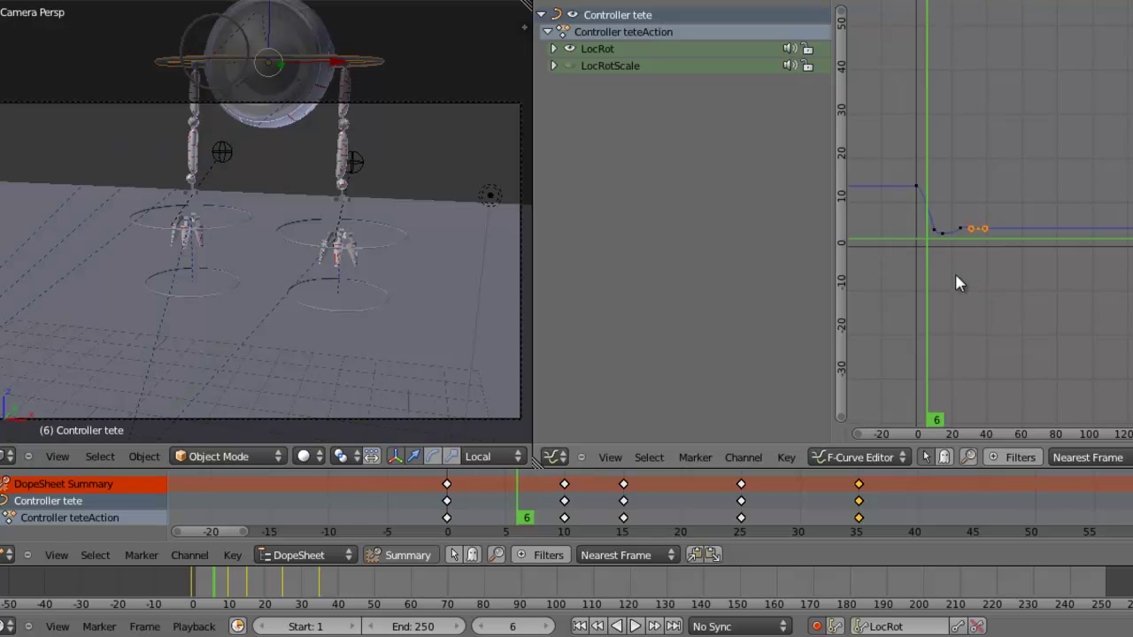
scroll(984, 273, "up", 6)
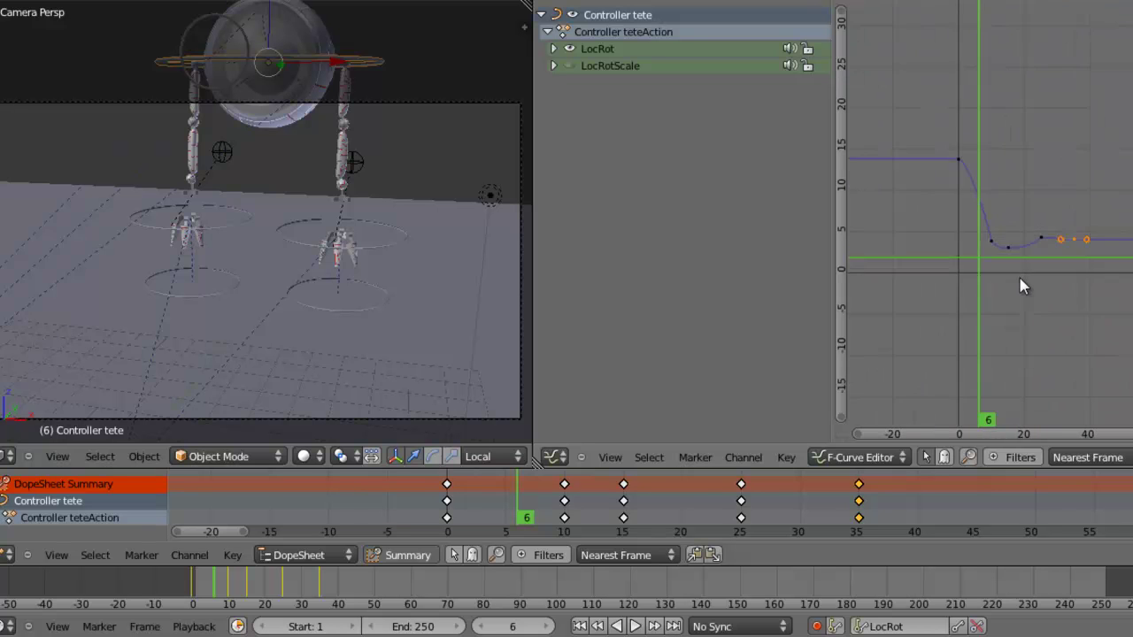
scroll(1002, 283, "up", 1)
middle_click_drag(936, 285, 1009, 286)
scroll(1007, 285, "up", 2)
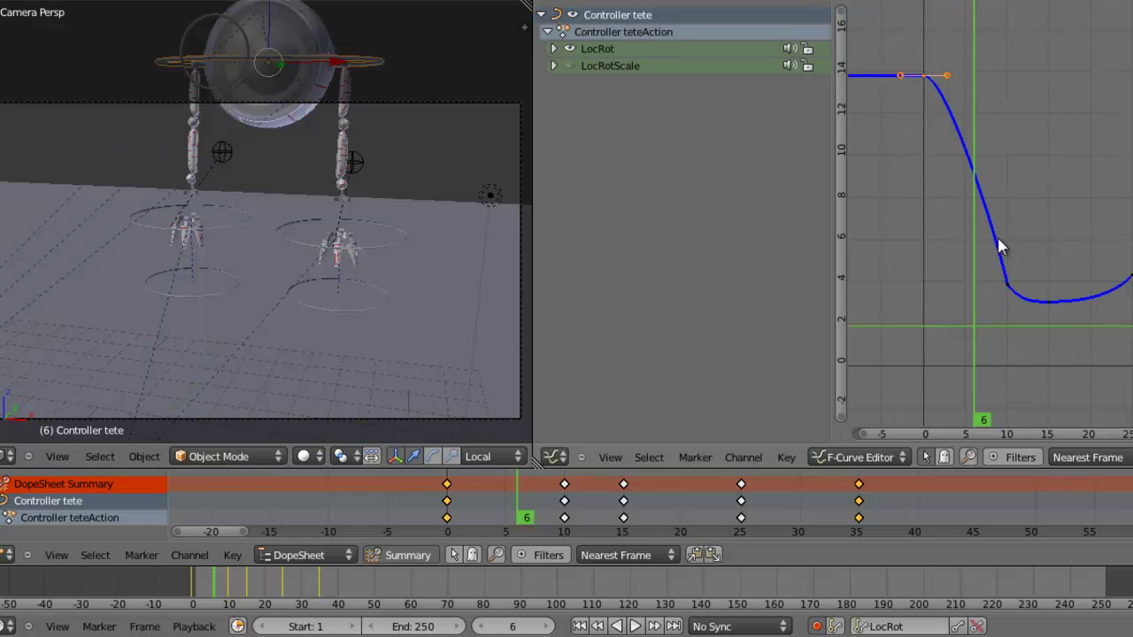
Try steepening the start of the drop by freeing the frame 0 keyframe's handles and moving its outgoing handle to about frame 2, value 11
key("g")
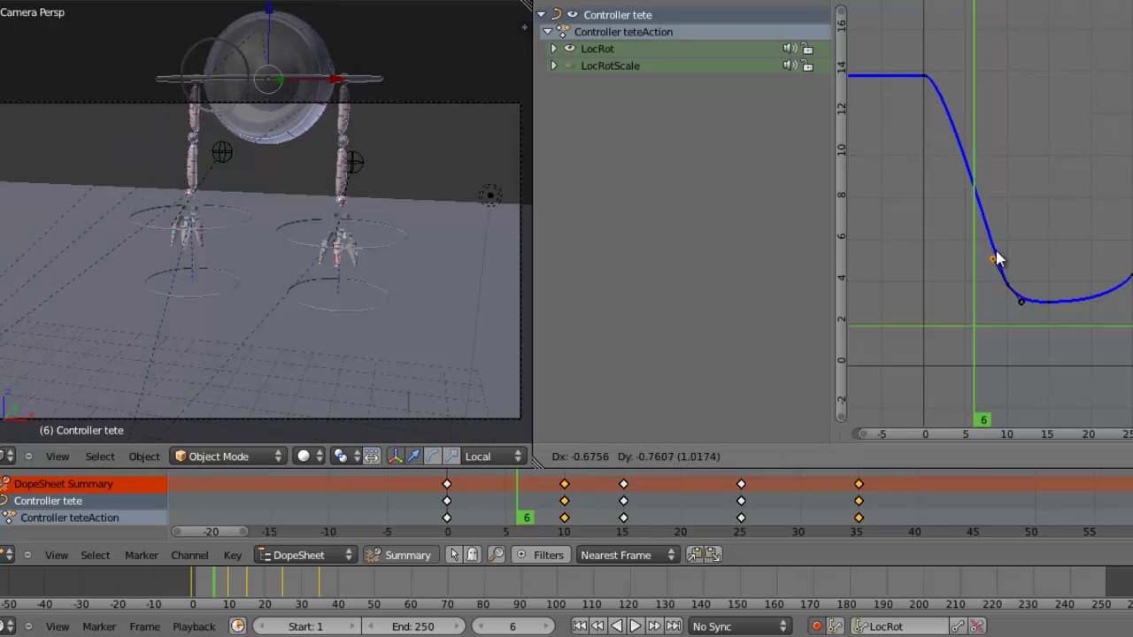
left_click(1000, 234)
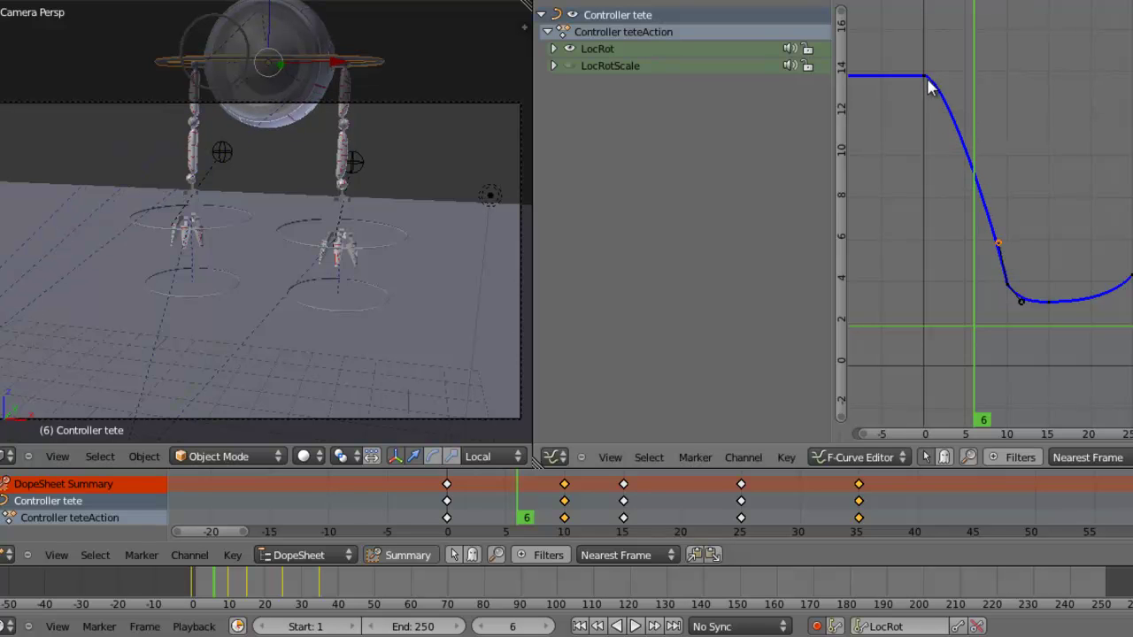
key("v")
left_click(928, 118)
key("g")
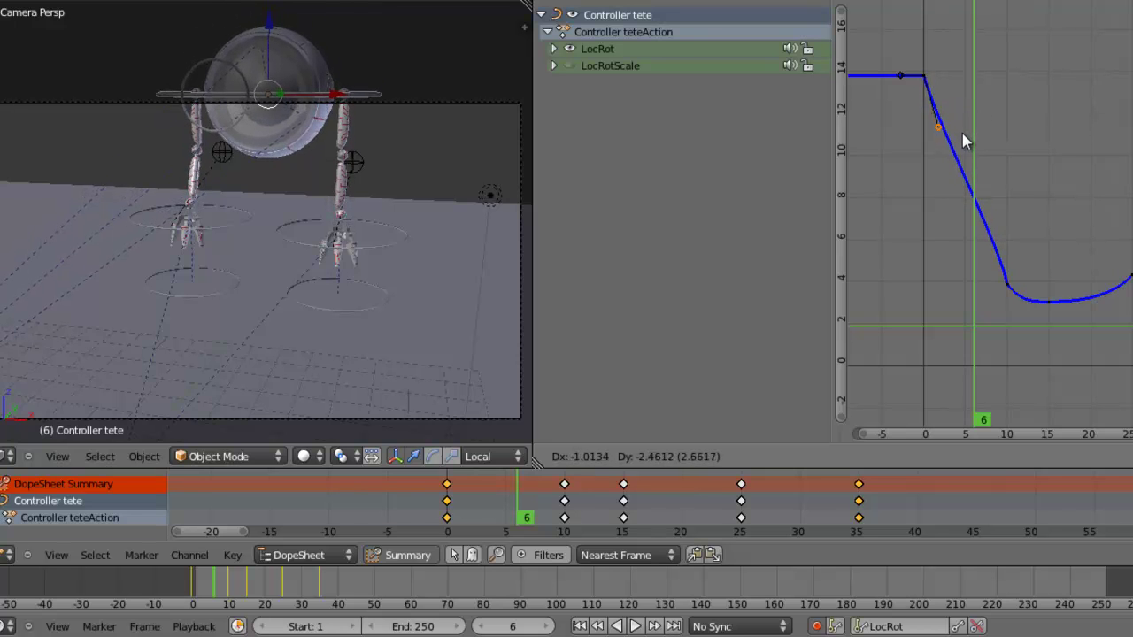
left_click(964, 147)
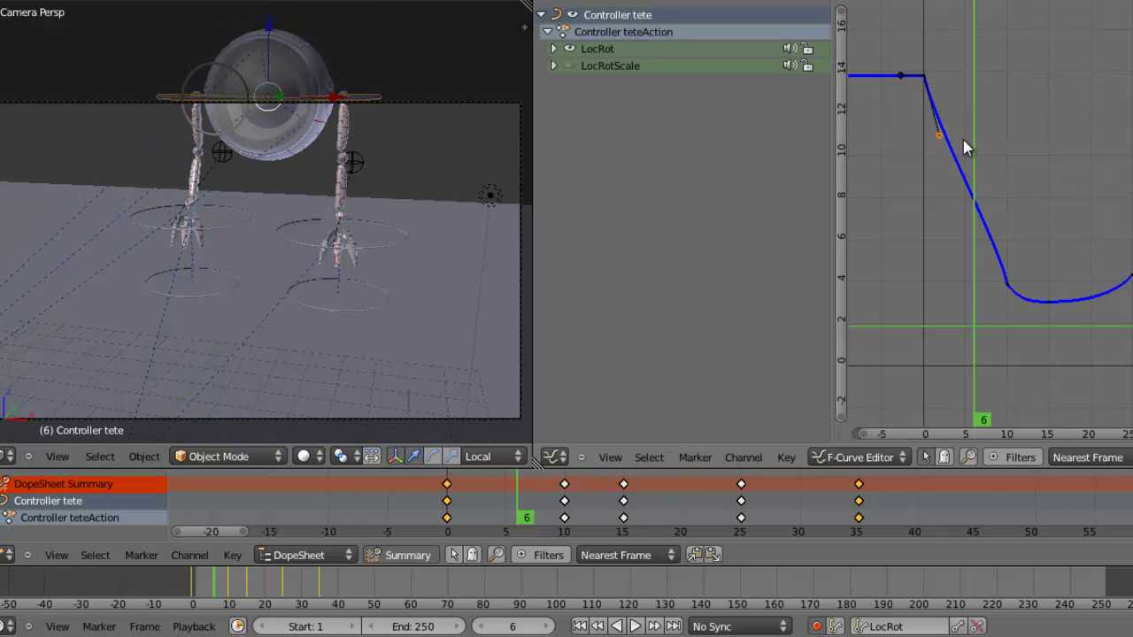
Play back and scrub through the steeper drop, then undo the frame 0 handle changes
key("Down")
key("alt+a")
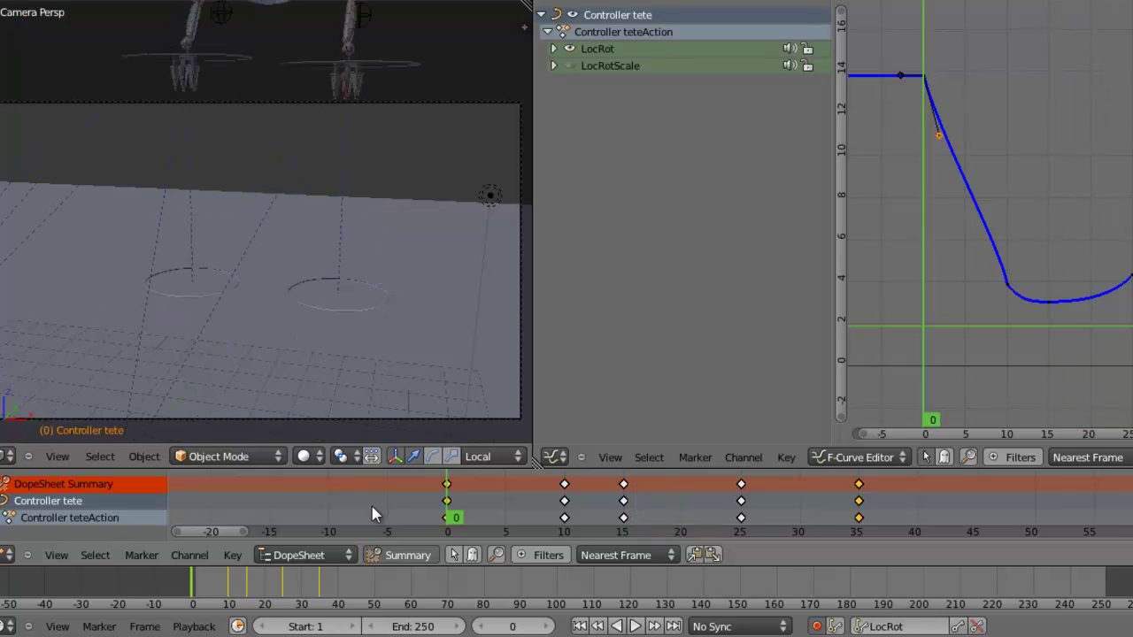
key("Escape")
left_click_drag(923, 280, 987, 288)
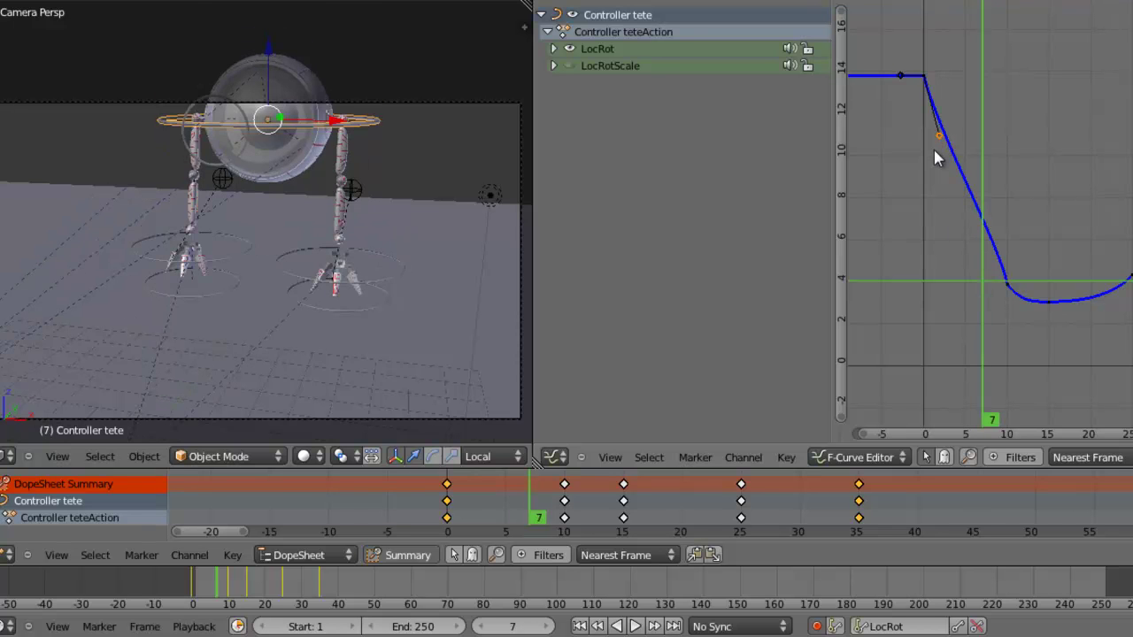
key("Down")
key("ctrl+z")
key("ctrl+z")
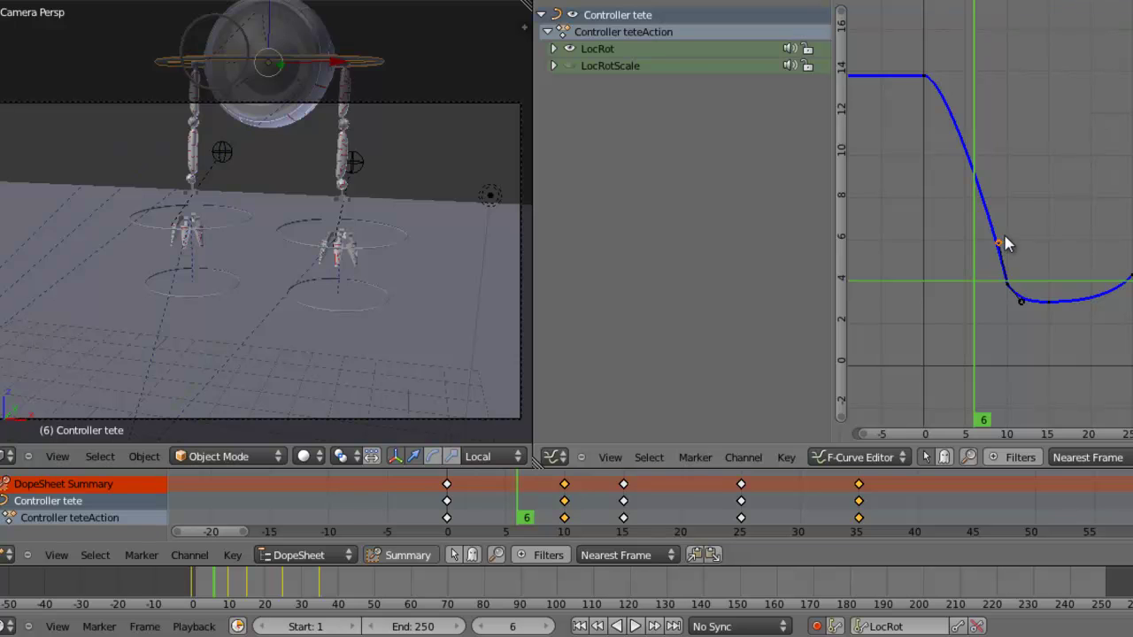
Extend the frame 10 keyframe's incoming handle to about frame 3, value 9.7, and play back the drop
key("g")
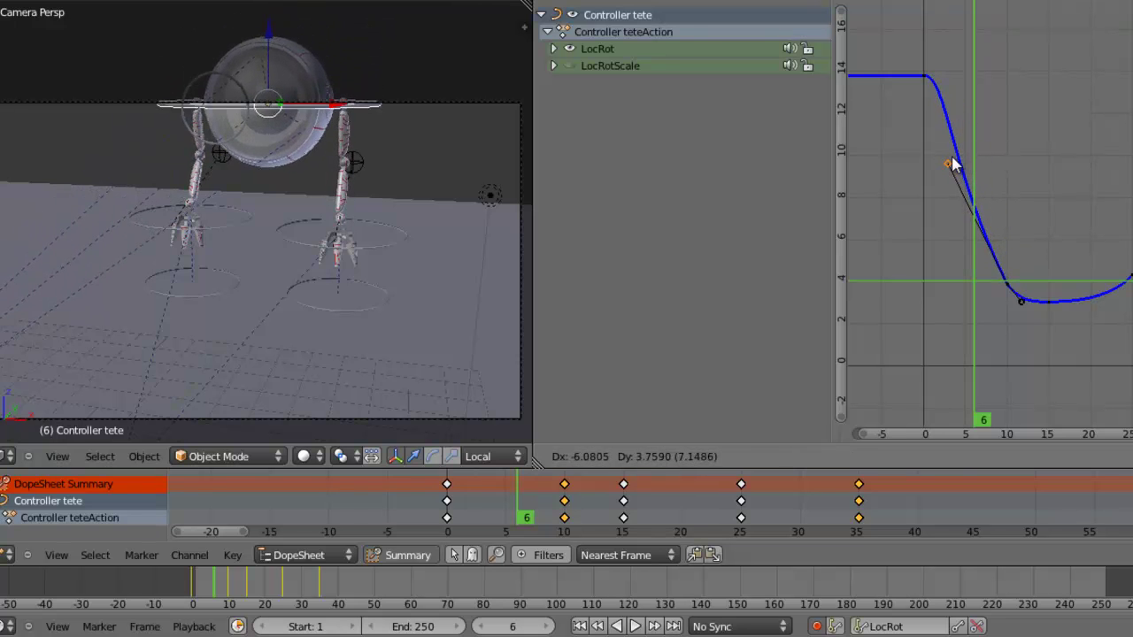
left_click(953, 164)
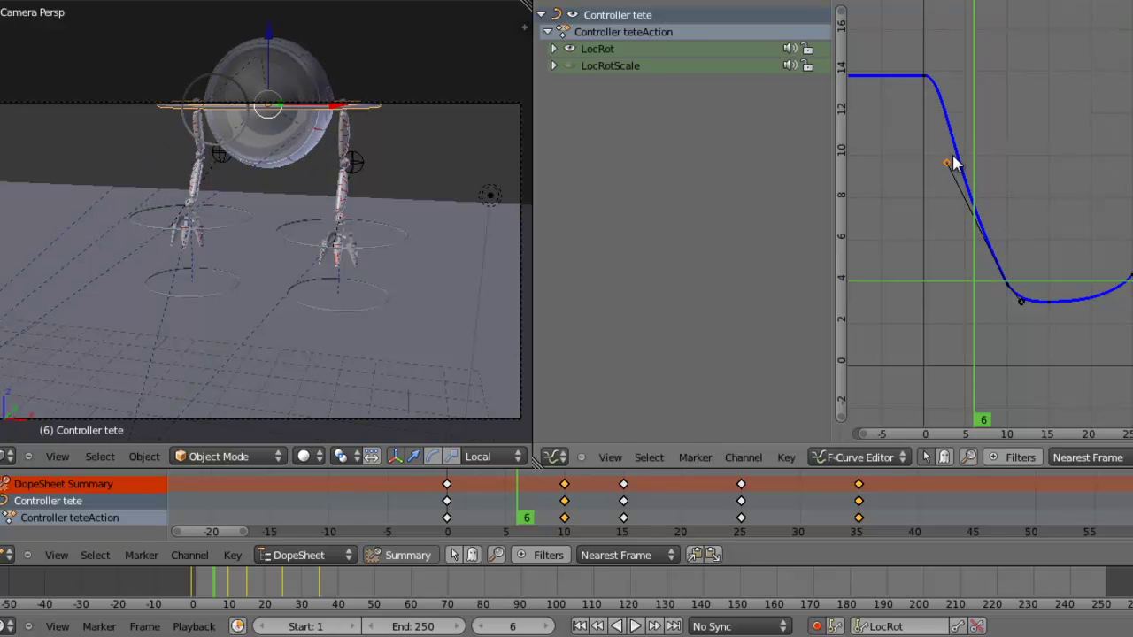
key("alt+a")
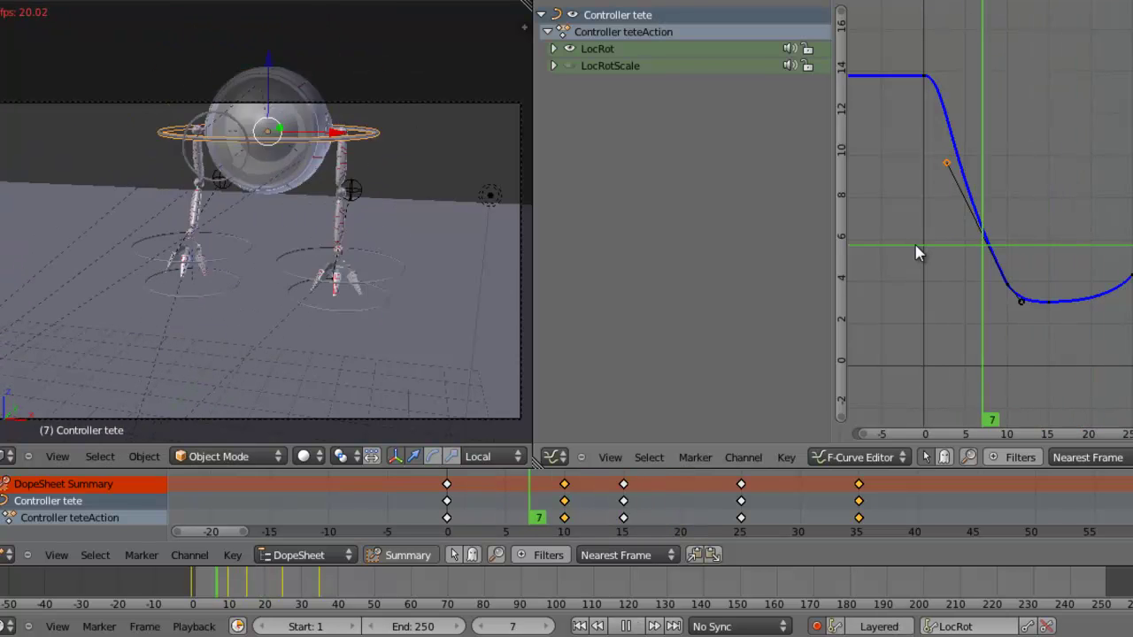
key("Escape")
Scrub through the crouch and rebound to examine the motion, stopping at frame 12
left_click_drag(958, 257, 1132, 253)
key("Left")
key("Left")
key("Left")
left_click_drag(1062, 222, 1024, 223)
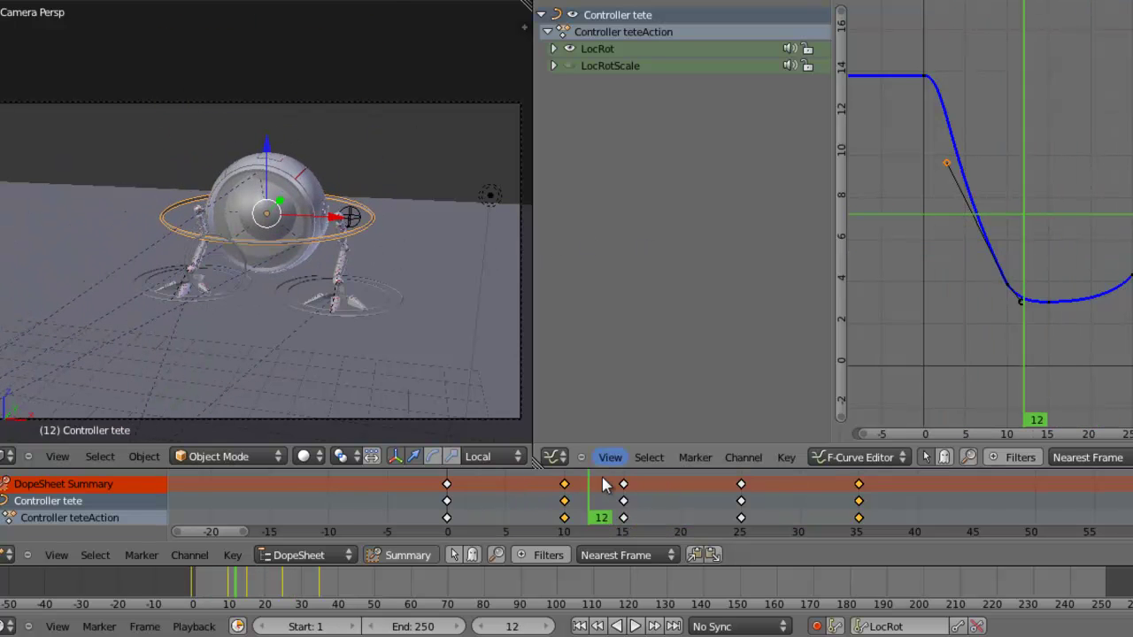
Replace the Graph Editor with a 3D View zoomed in on the robot and go to frame 15
left_click(554, 458)
left_click(608, 440)
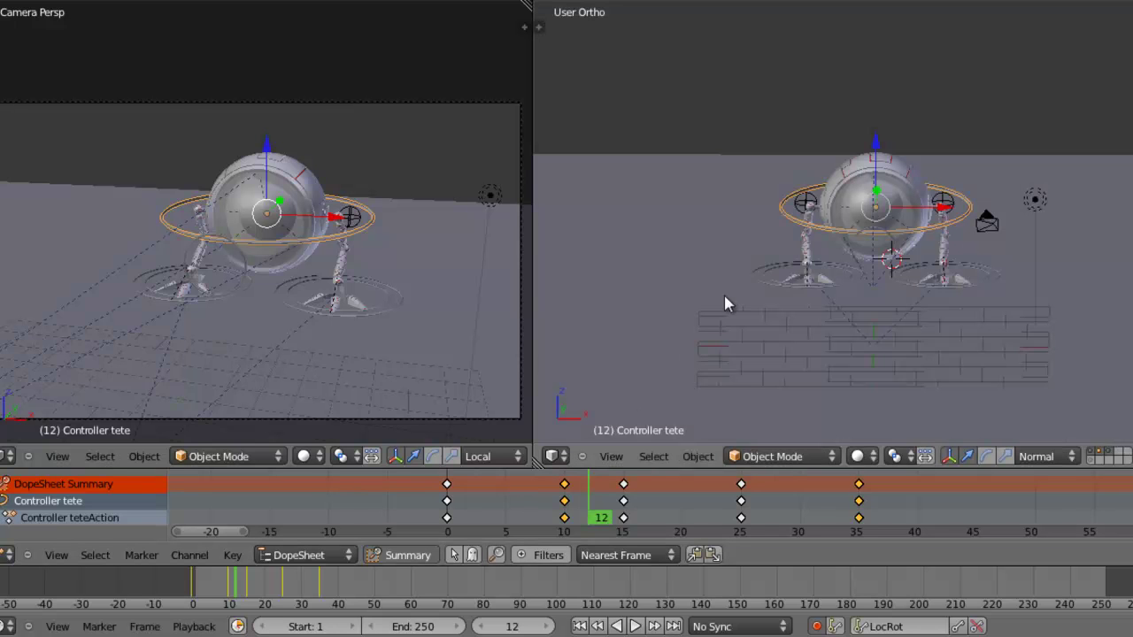
scroll(805, 290, "up", 2)
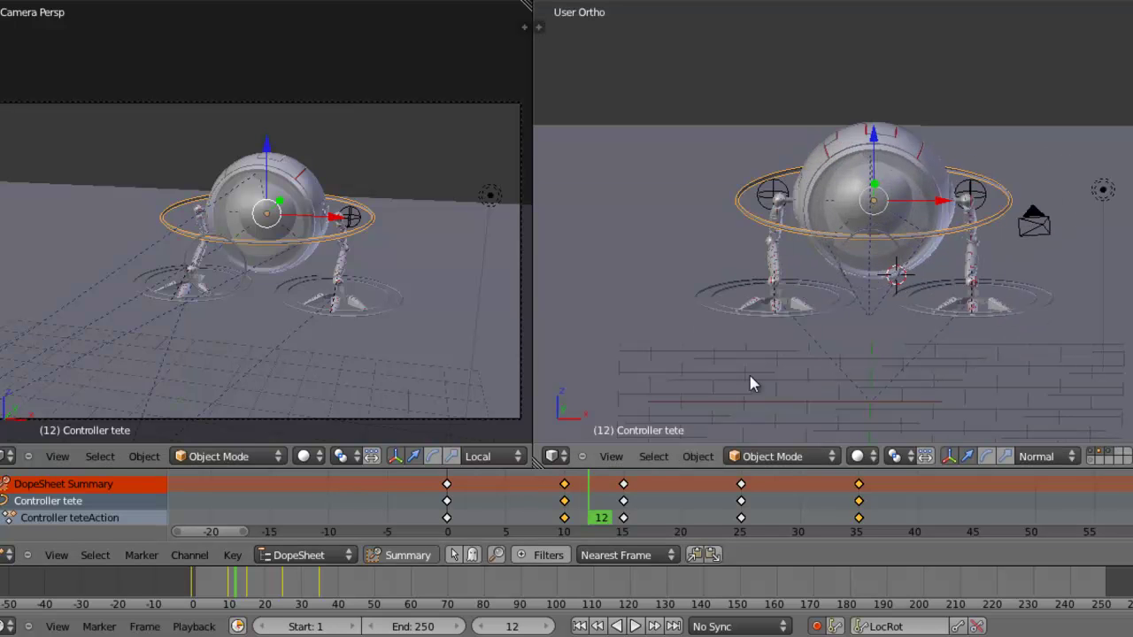
left_click(569, 516)
left_click_drag(569, 516, 635, 516)
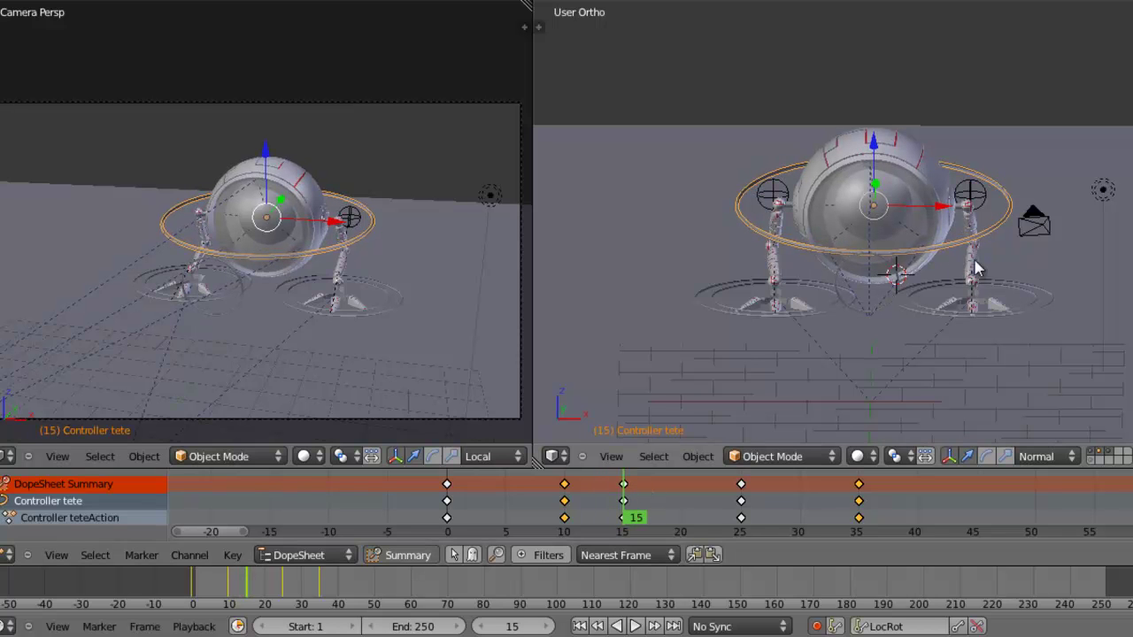
Switch to the rotation manipulator, tilt Controller tete forward and turn it slightly, and key the pose at frame 15
left_click(987, 455)
left_click_drag(929, 223, 918, 220)
left_click_drag(868, 172, 903, 219)
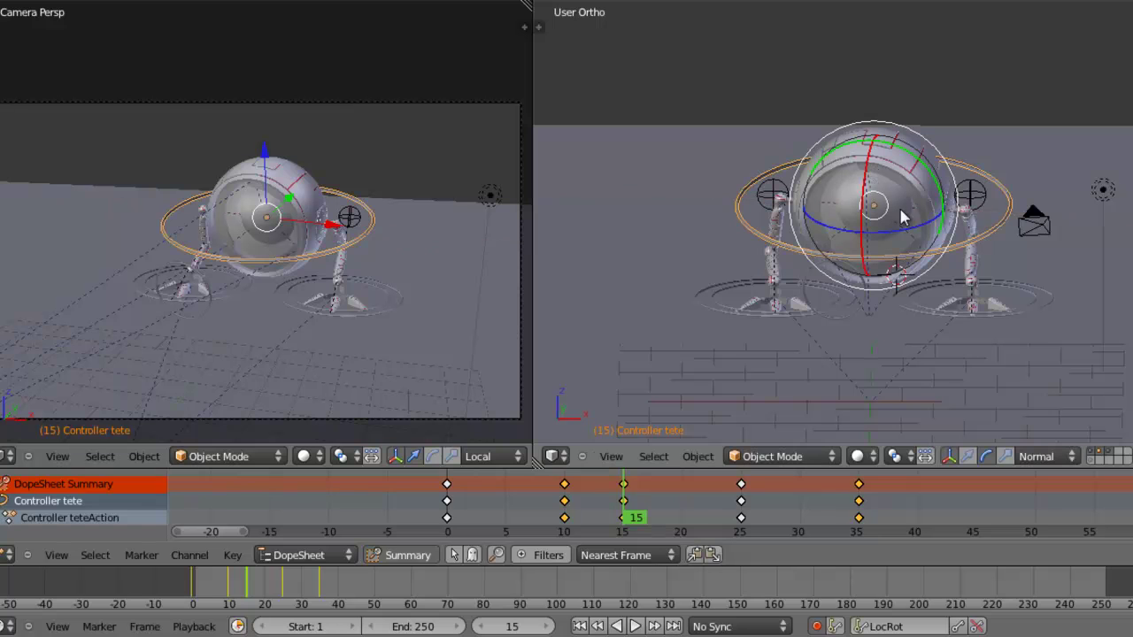
Scrub and play back the animation from frame 0 to check the head tilt during the crouch
left_click_drag(686, 498, 422, 505)
key("alt+a")
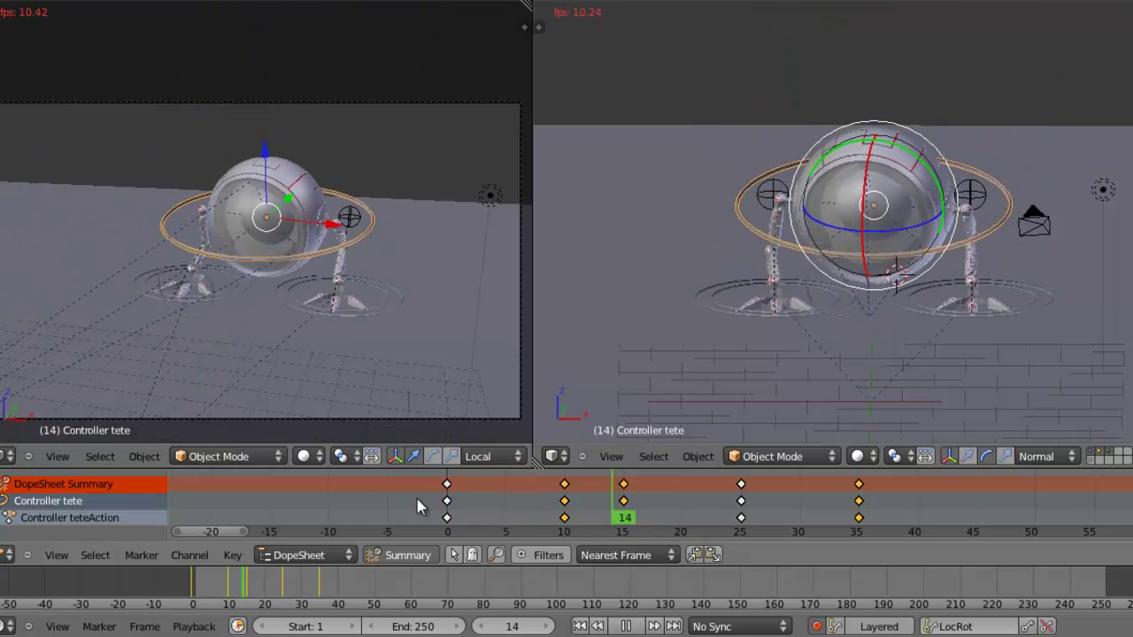
key("alt+a")
mouse_move(421, 506)
left_mouse_down()
mouse_move(643, 518)
mouse_move(411, 517)
left_mouse_up()
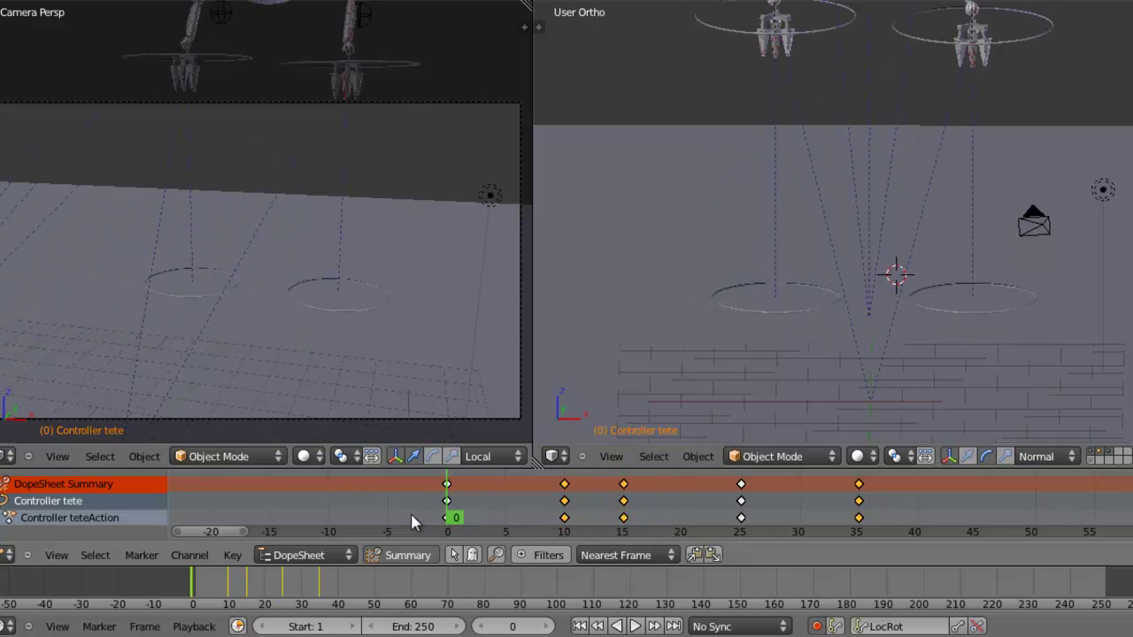
key("alt+a")
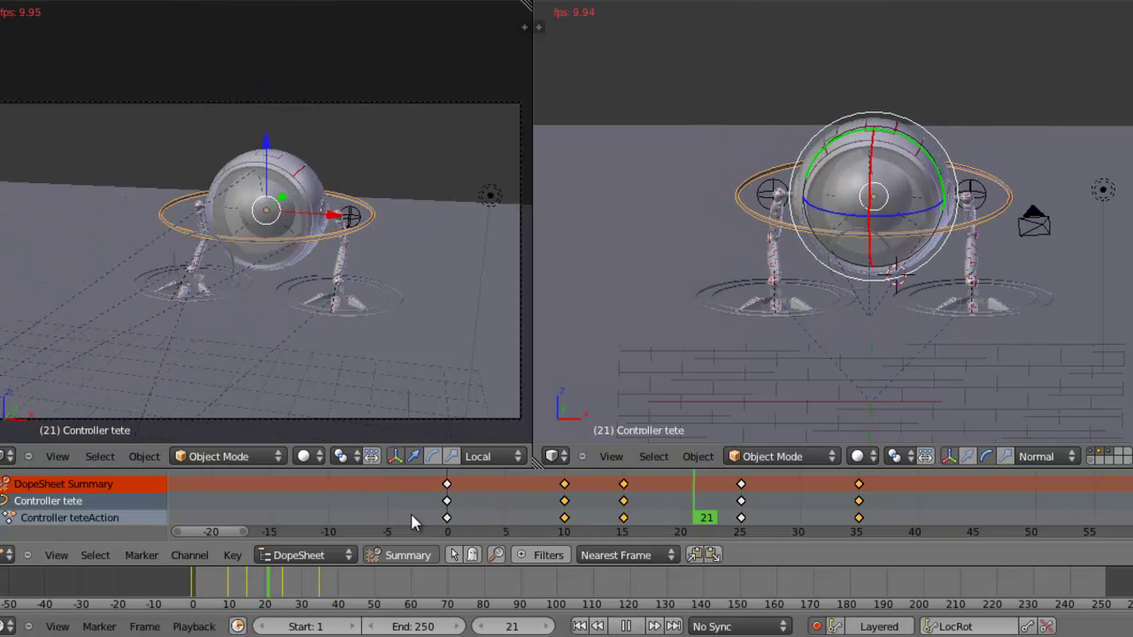
key("Escape")
Render an OpenGL animation preview of the camera view
scroll(370, 456, "down", 5)
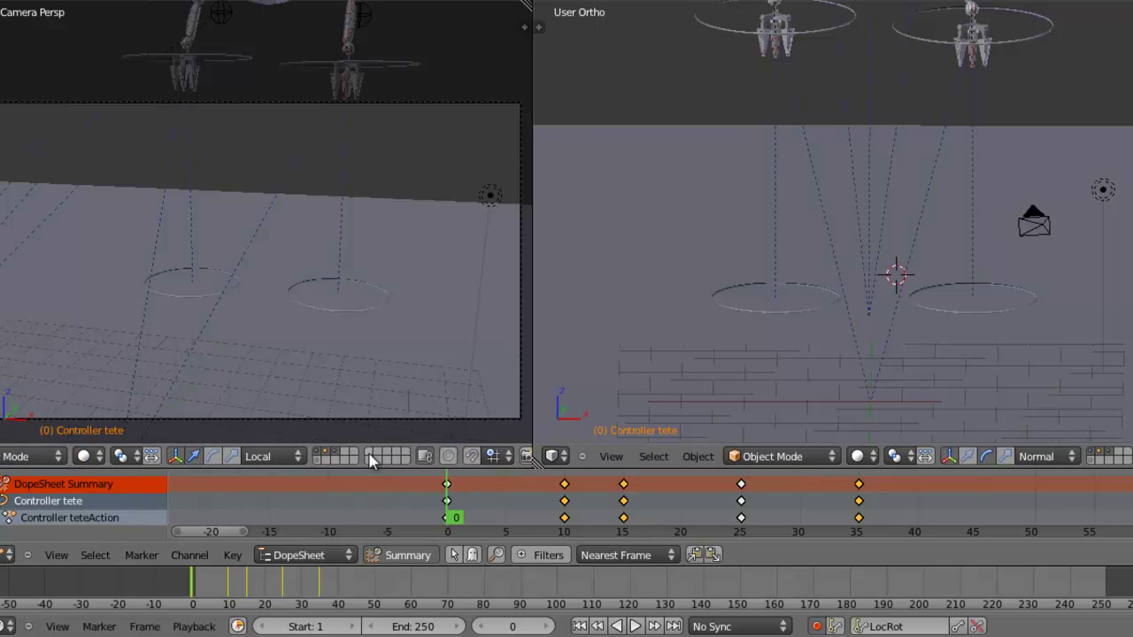
scroll(484, 459, "down", 3)
left_click(428, 456)
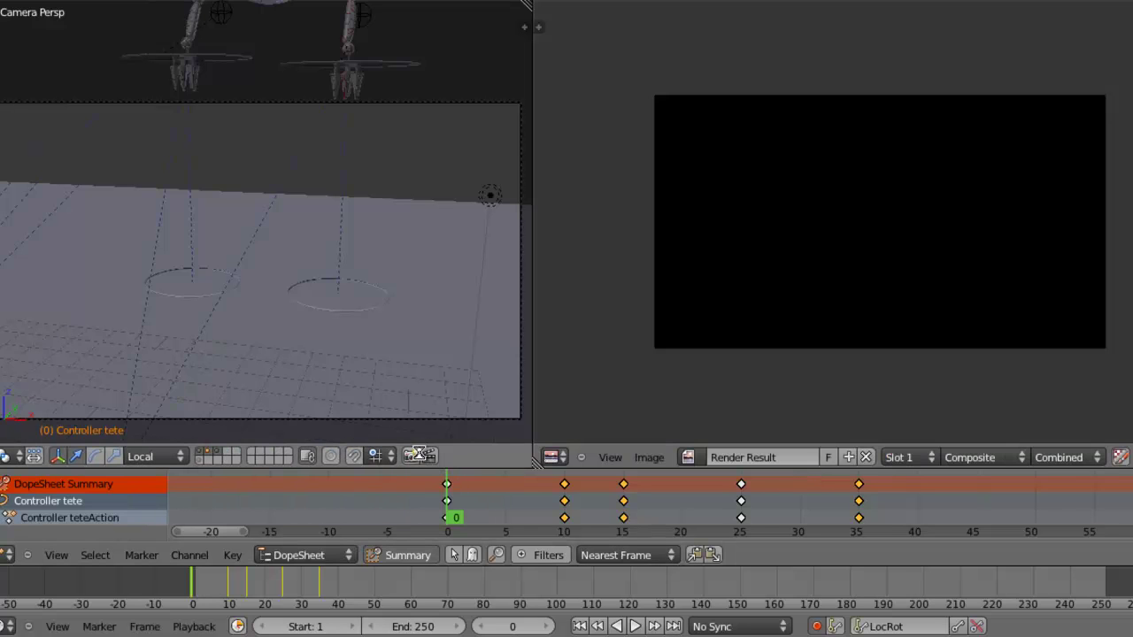
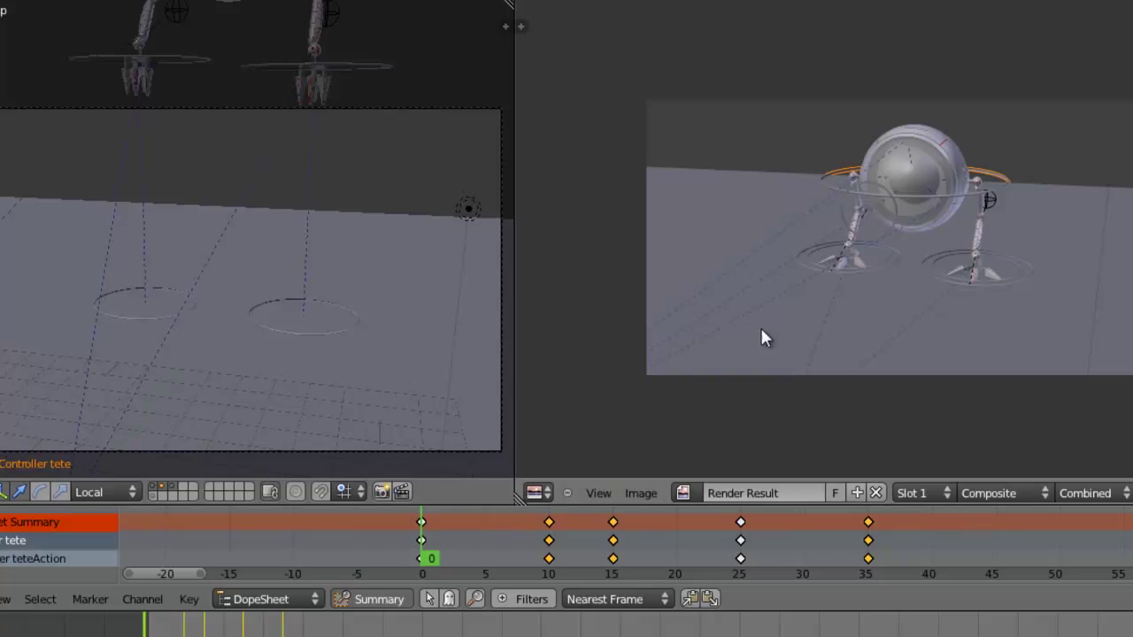
Switch the render result area back to the Graph Editor, go to frame 25 and zoom in on the rebound curve
left_click(539, 493)
left_click(613, 427)
left_click_drag(478, 556, 744, 546)
mouse_move(1132, 333)
middle_mouse_down()
mouse_move(999, 301)
mouse_move(956, 350)
mouse_move(1127, 341)
mouse_move(1121, 348)
middle_mouse_up()
scroll(999, 302, "up", 8)
Try raising the frame 15 keyframe's outgoing handle on the Z Location curve
right_click(1047, 326)
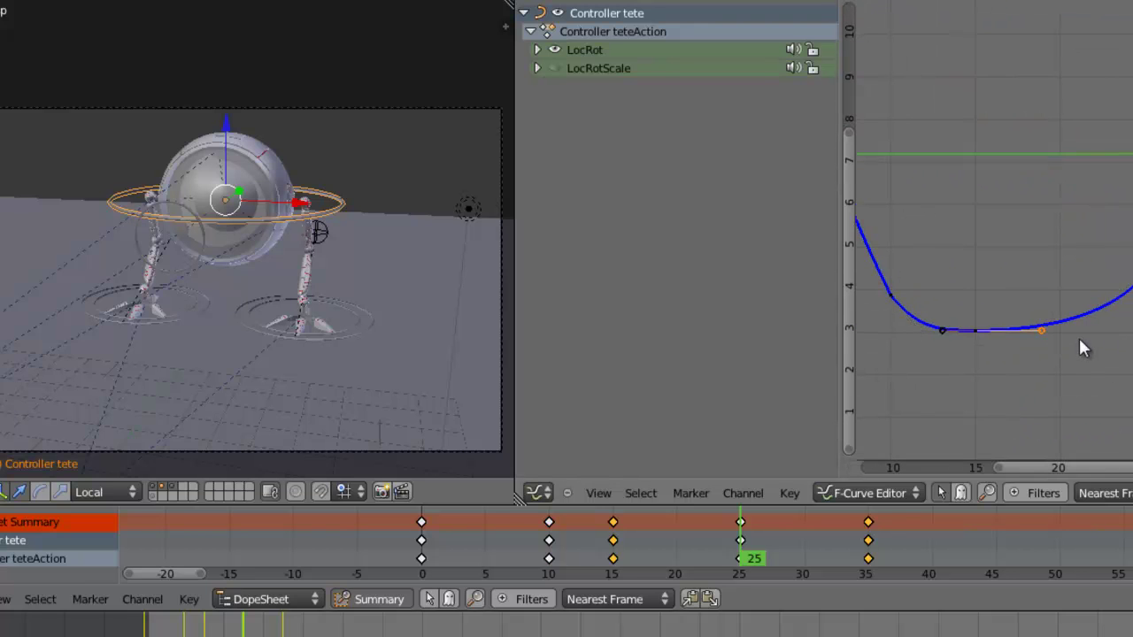
key("g")
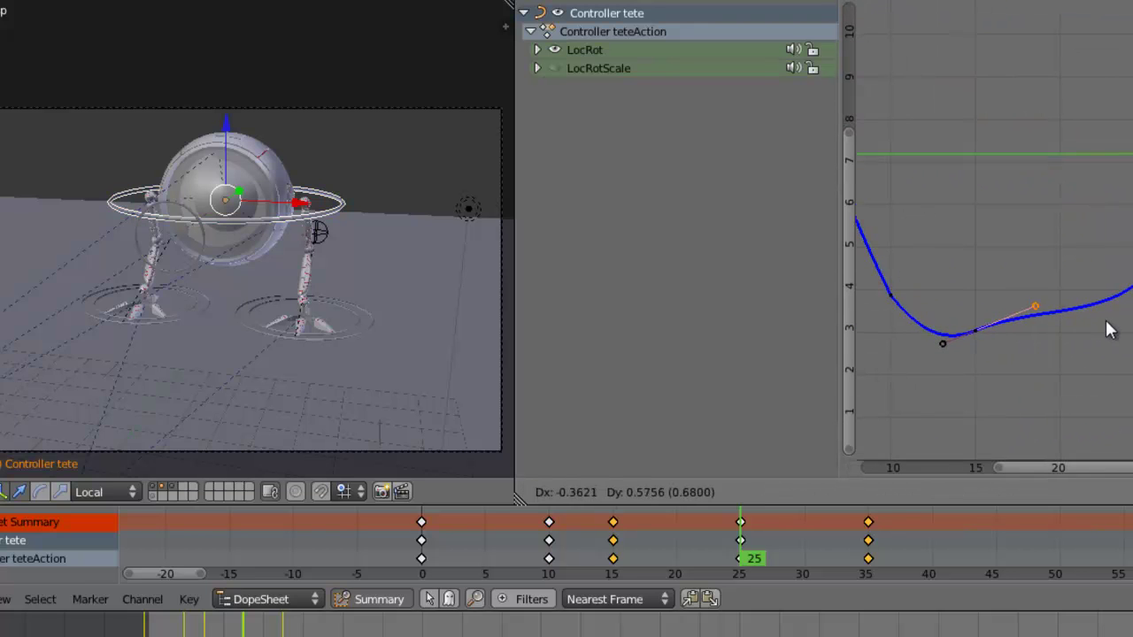
left_click(1108, 326)
Raise the frame 25 keyframe's incoming handle to about frame 23, value 4.3, to round off the rebound
right_click(1108, 317)
key("g")
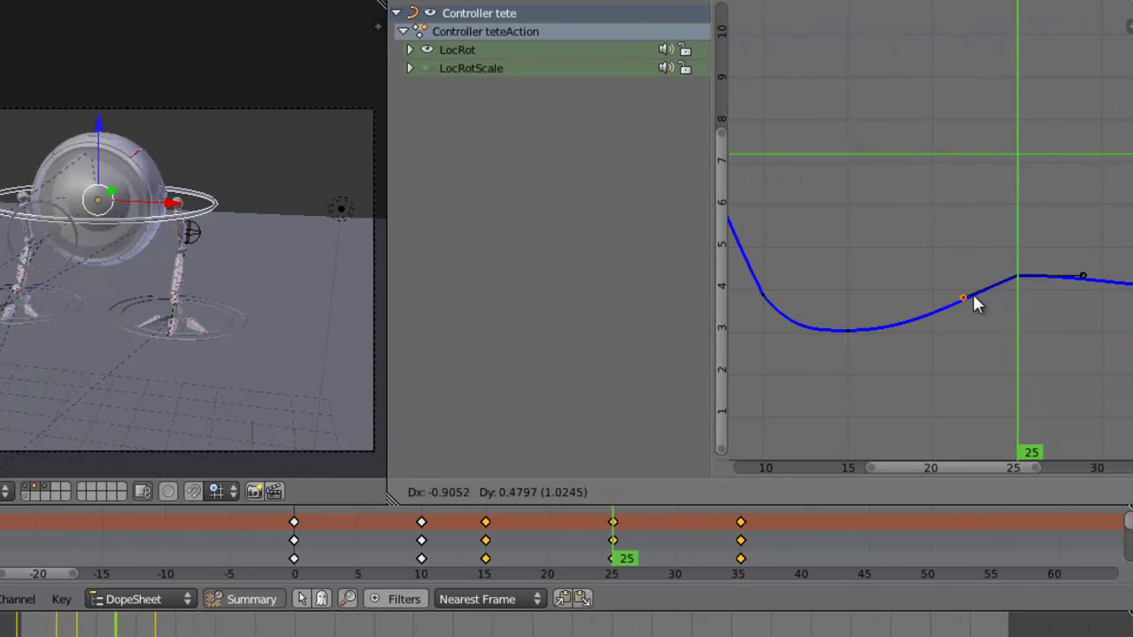
left_click(988, 278)
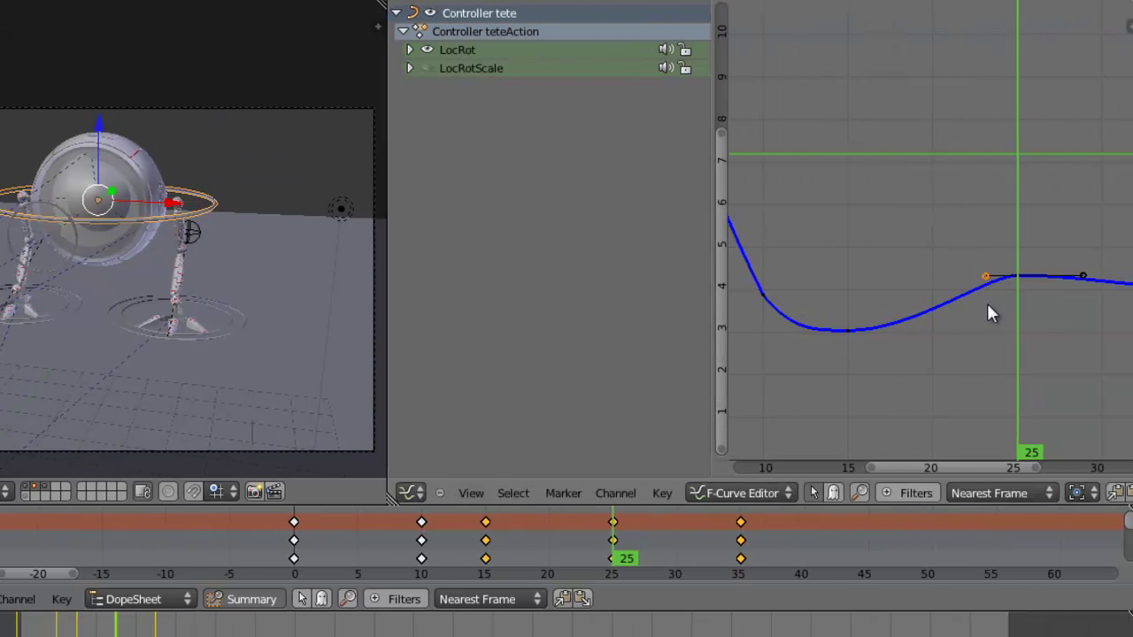
Step back frame by frame from frame 25 to frame 19 to examine the softened rebound
key("Left")
key("Right")
key("Left")
key("Left")
key("Left")
key("Left")
key("Left")
key("Left")
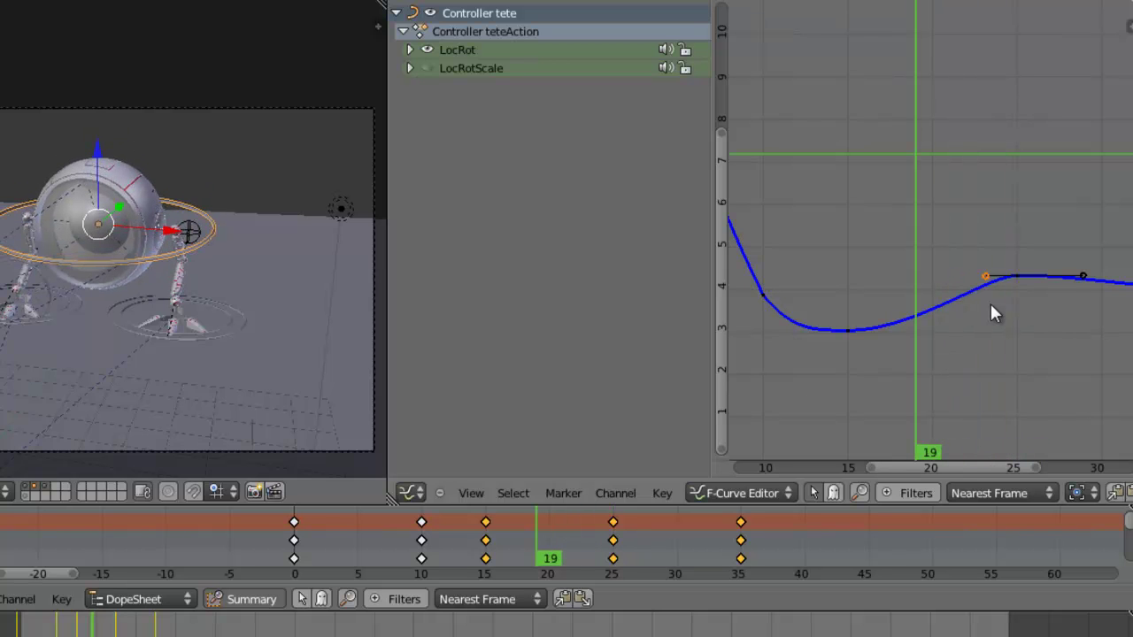
Extend the frame 25 keyframe's incoming handle to about frame 22.7, value 4.3, and play back the rebound
key("g")
left_click(985, 306)
key("alt+a")
key("Escape")
scroll(894, 335, "down", 5)
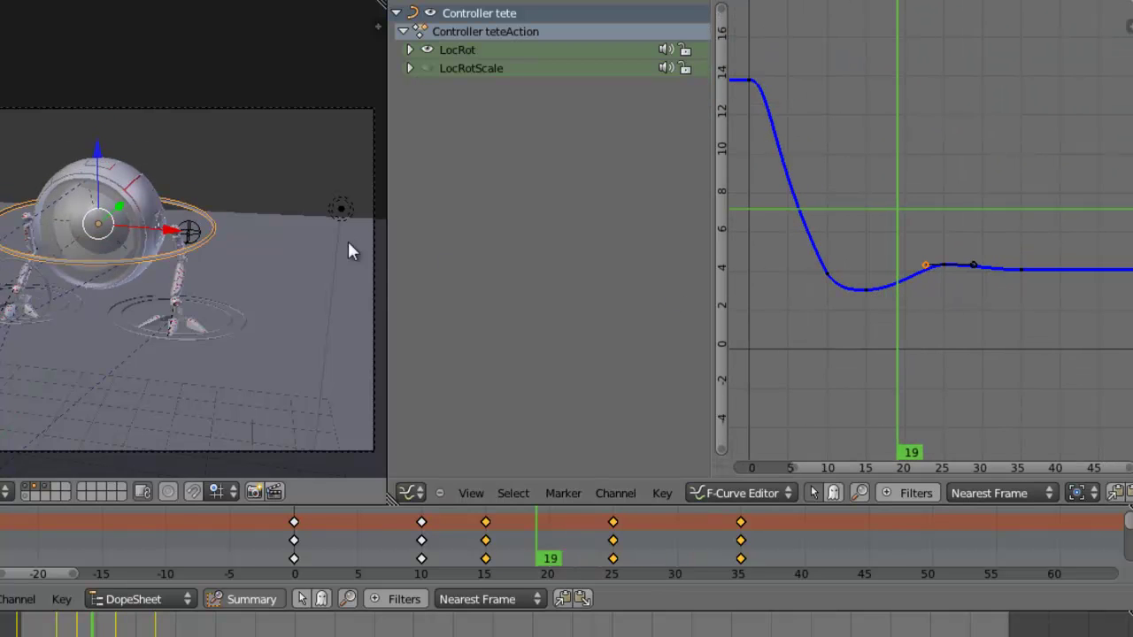
Switch the Graph Editor area to a 3D View and orbit around the crouching robot to an angled view
scroll(248, 244, "down", 2)
left_click(420, 492)
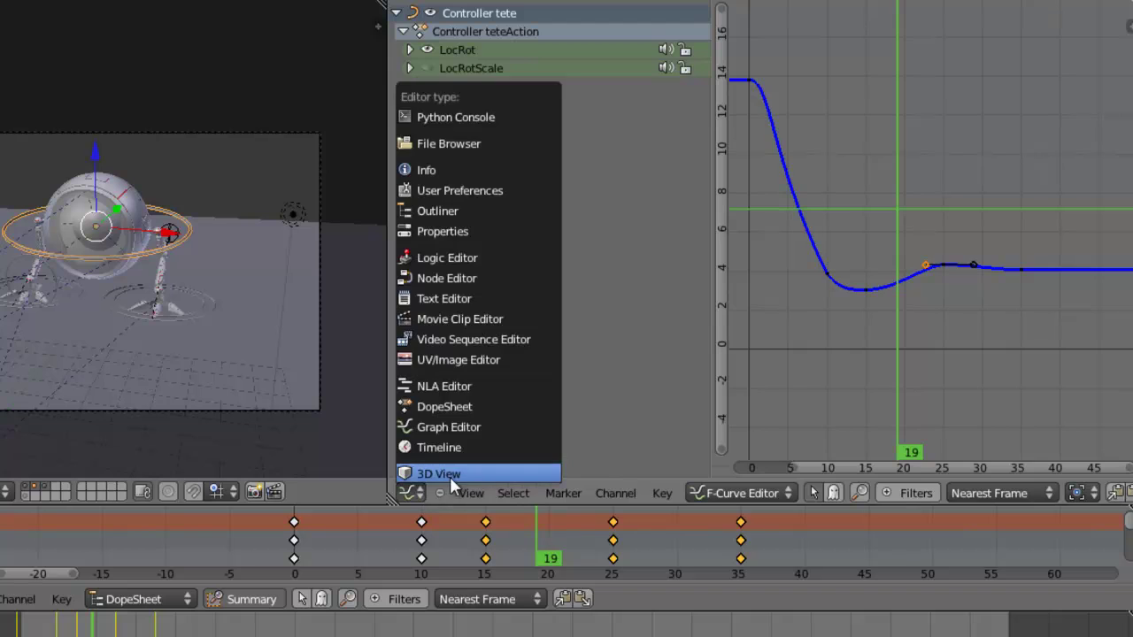
left_click(447, 473)
left_click(411, 491)
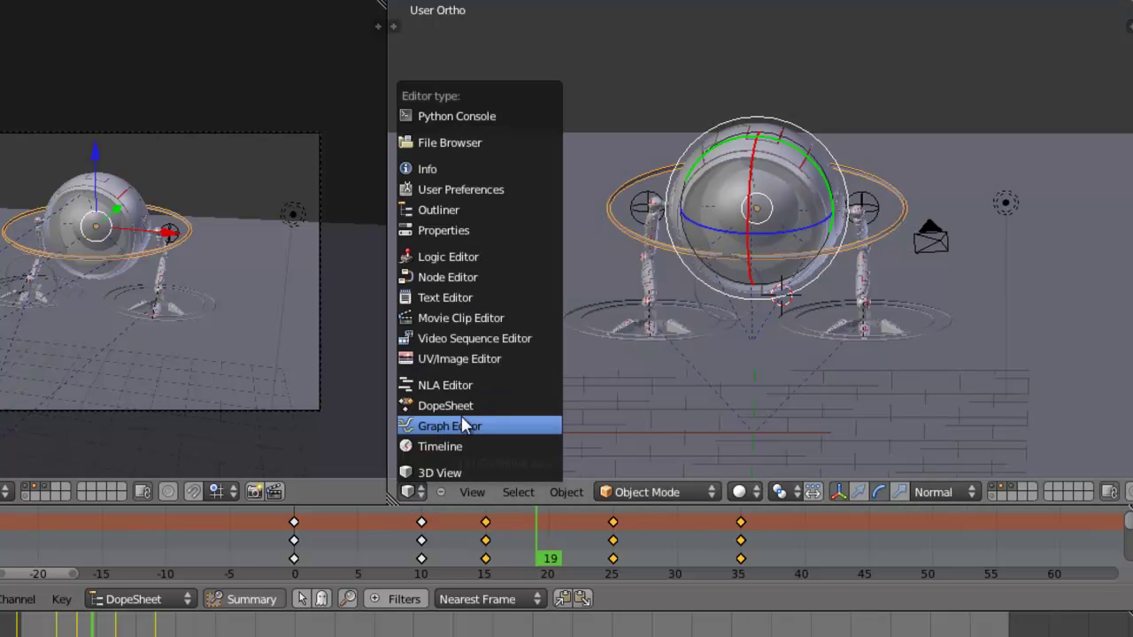
key("Escape")
middle_click_drag(837, 281, 889, 319)
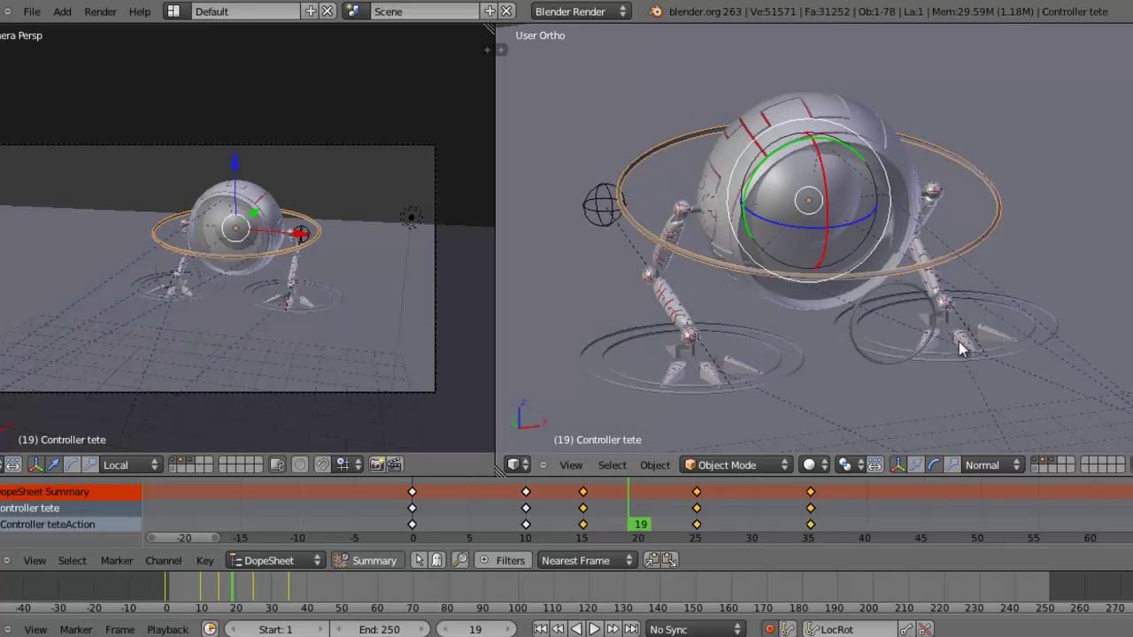
middle_click_drag(955, 342, 996, 402)
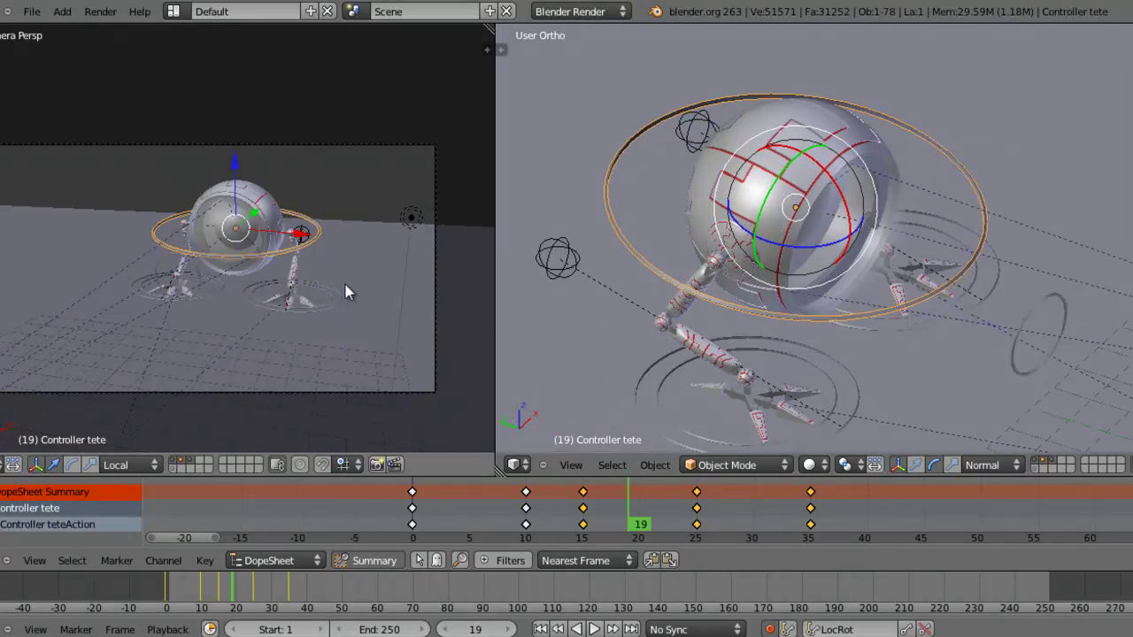
At frame 0, select Controller Iris in front of the head, shift it slightly and keyframe its location, rotation and scale
left_click_drag(602, 507, 412, 528)
scroll(327, 271, "down", 2)
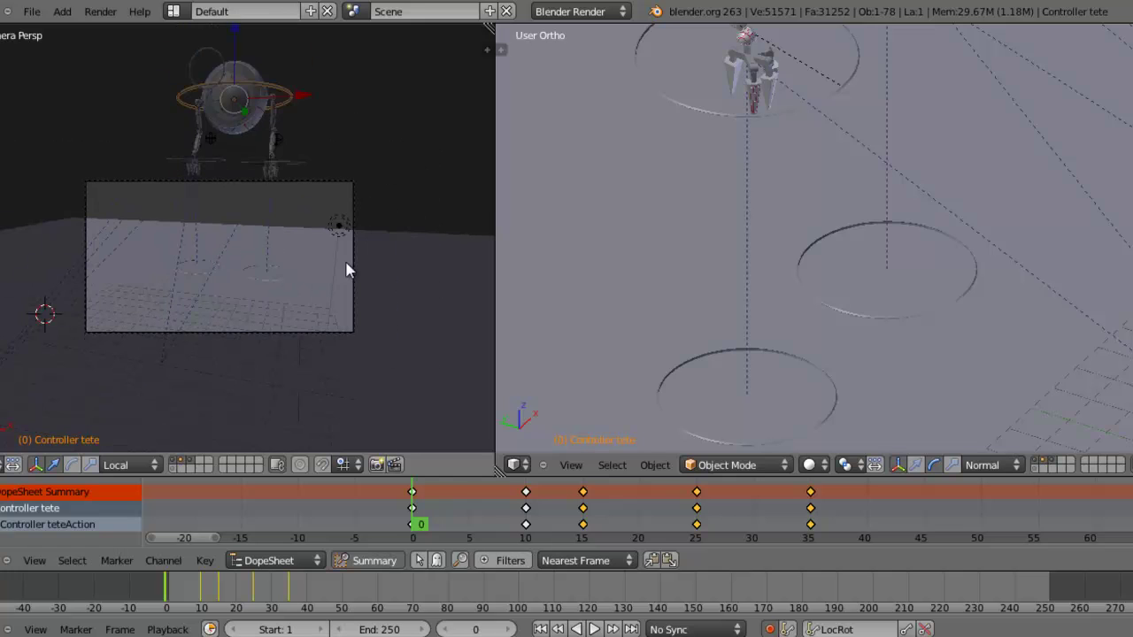
scroll(973, 226, "up", 3)
middle_click_drag(969, 236, 706, 195)
right_click(670, 125)
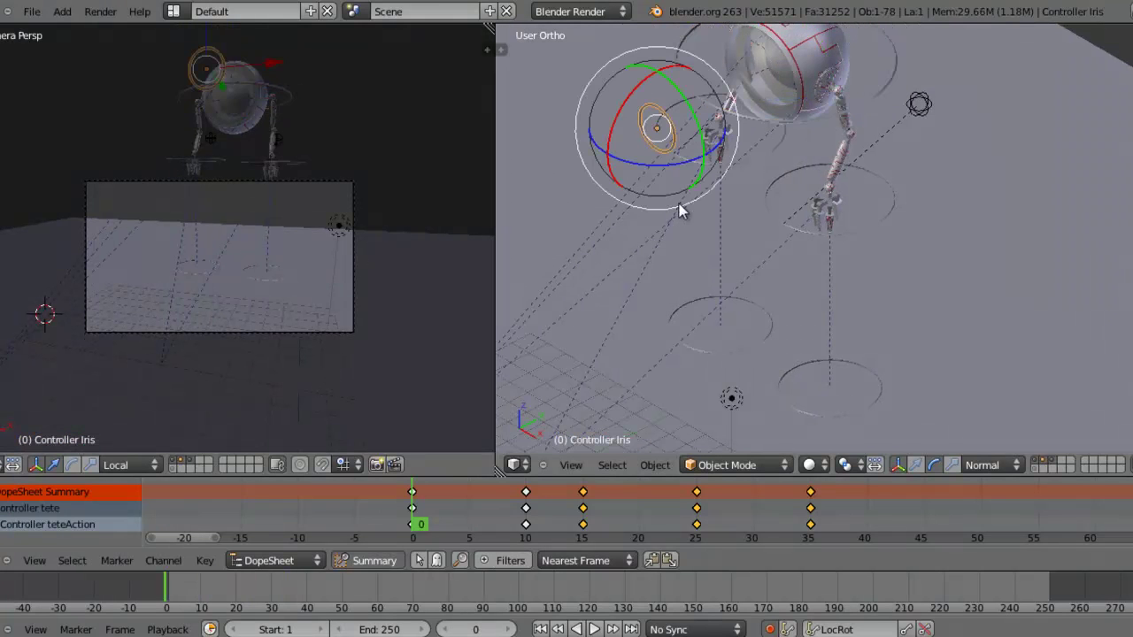
key("g")
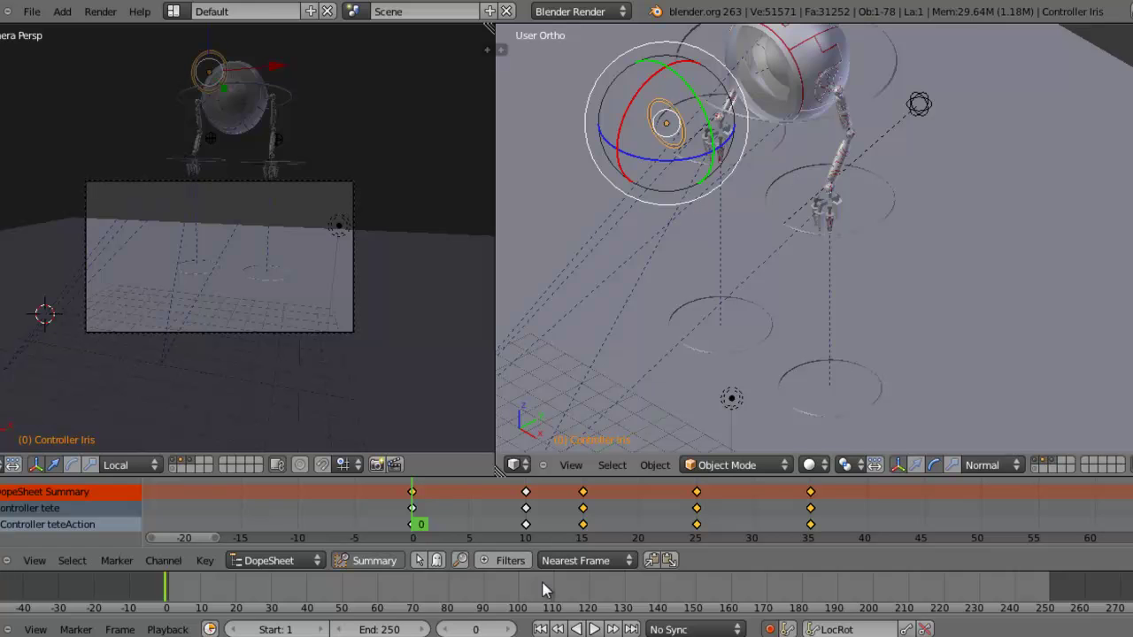
At frame 10, lower Controller Iris by moving it about 1.2 units and insert a LocRotScale keyframe
left_click_drag(419, 509, 526, 517)
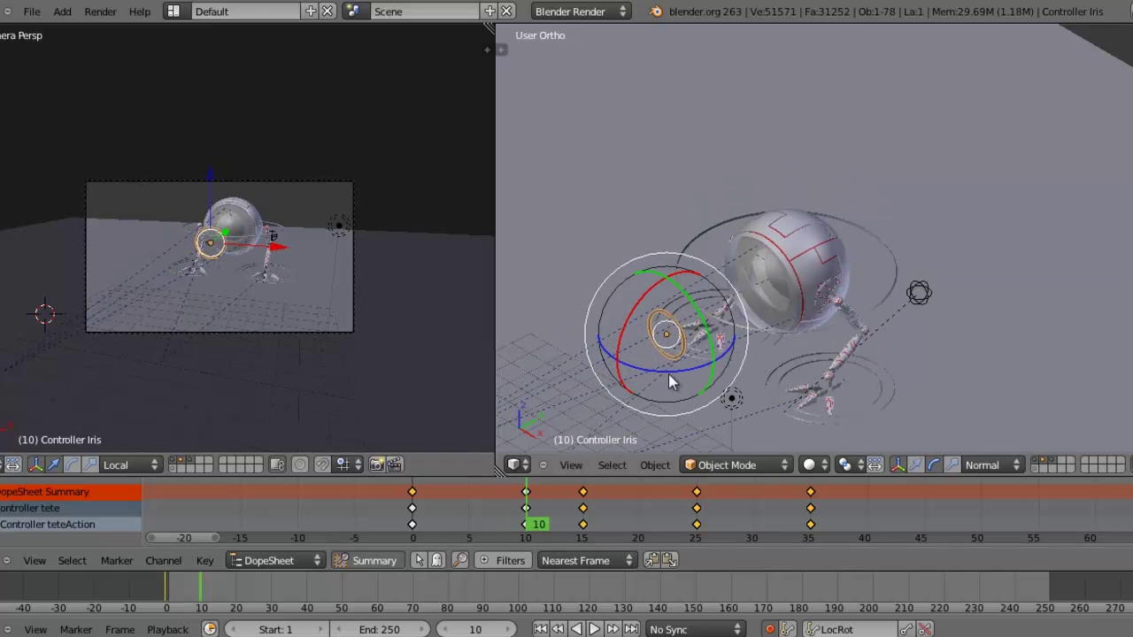
middle_click_drag(709, 375, 826, 296)
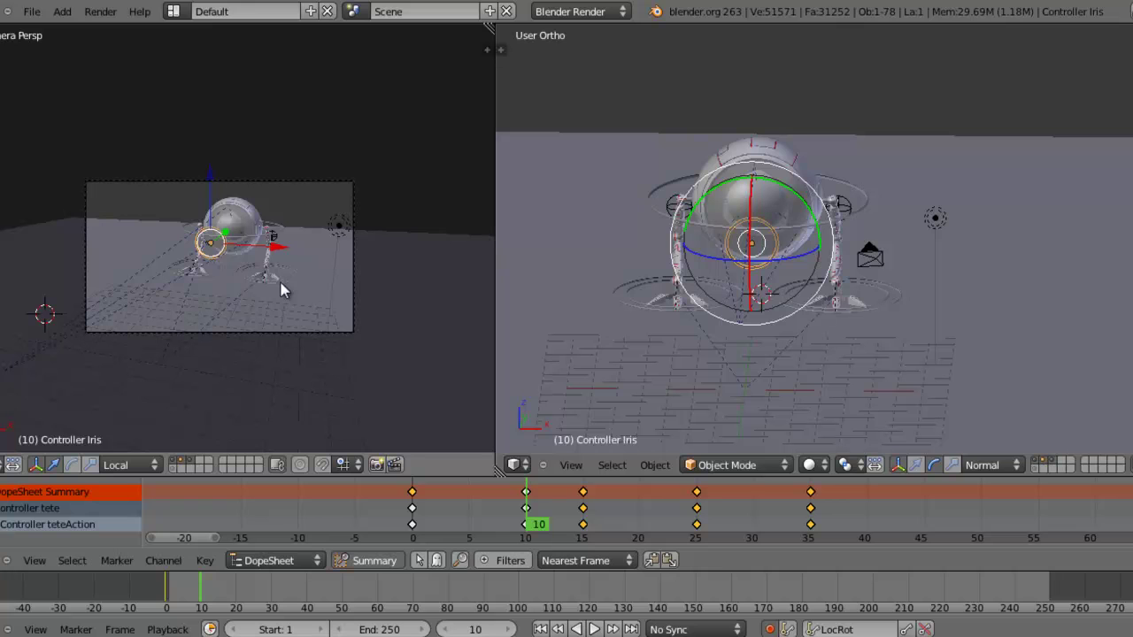
key("g")
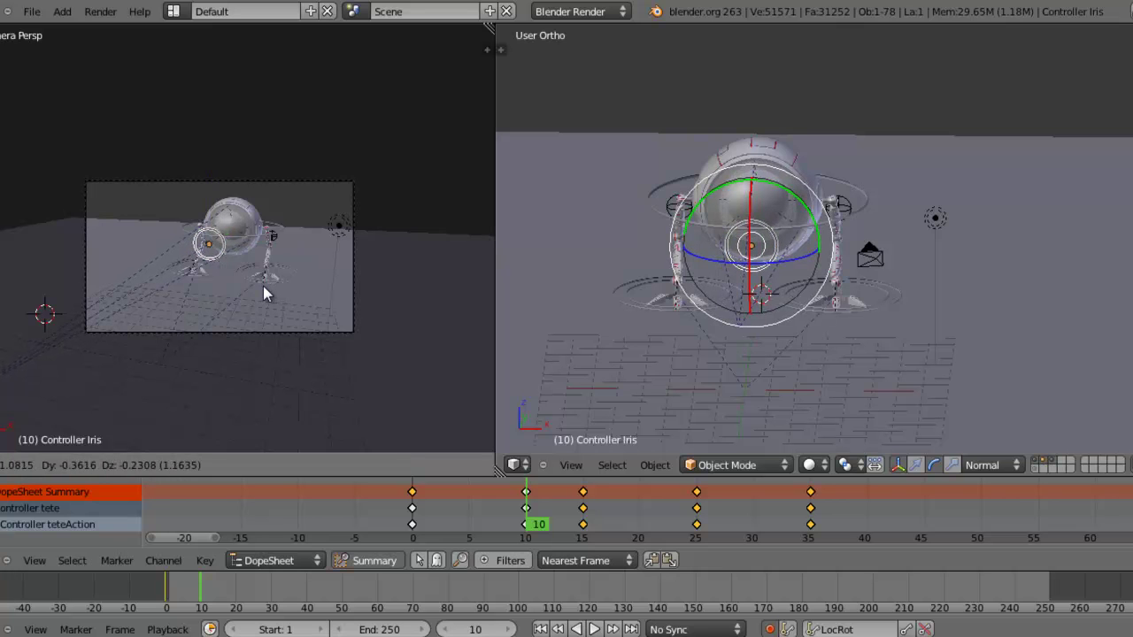
left_click(263, 286)
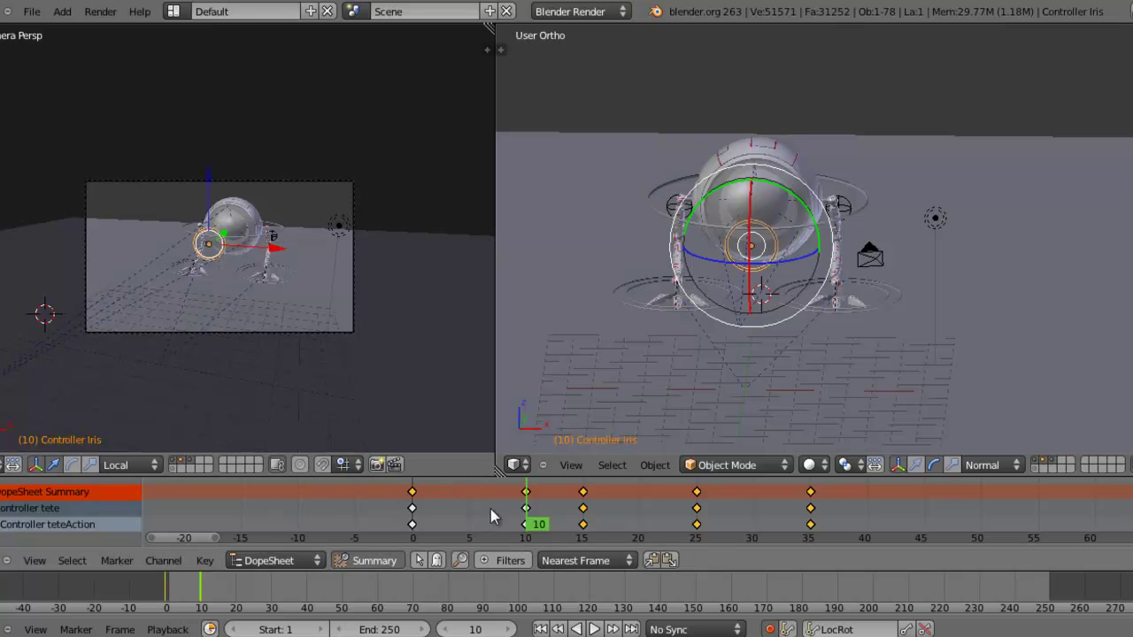
At frame 15, raise Controller Iris by moving it about 2 units and insert a LocRotScale keyframe
left_click_drag(531, 507, 584, 509)
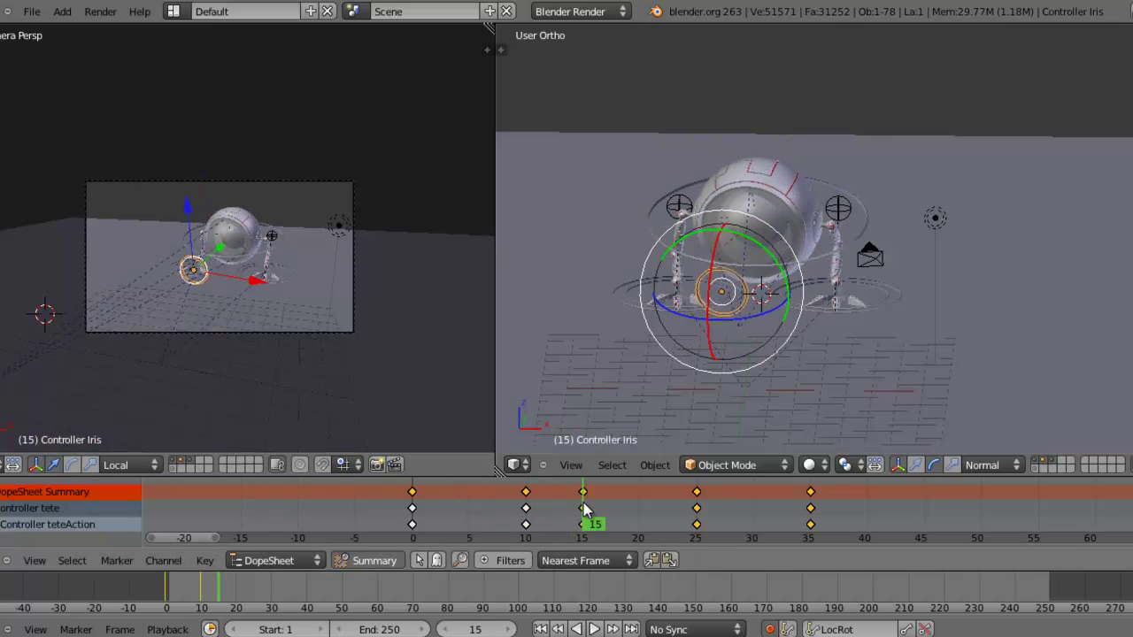
key("g")
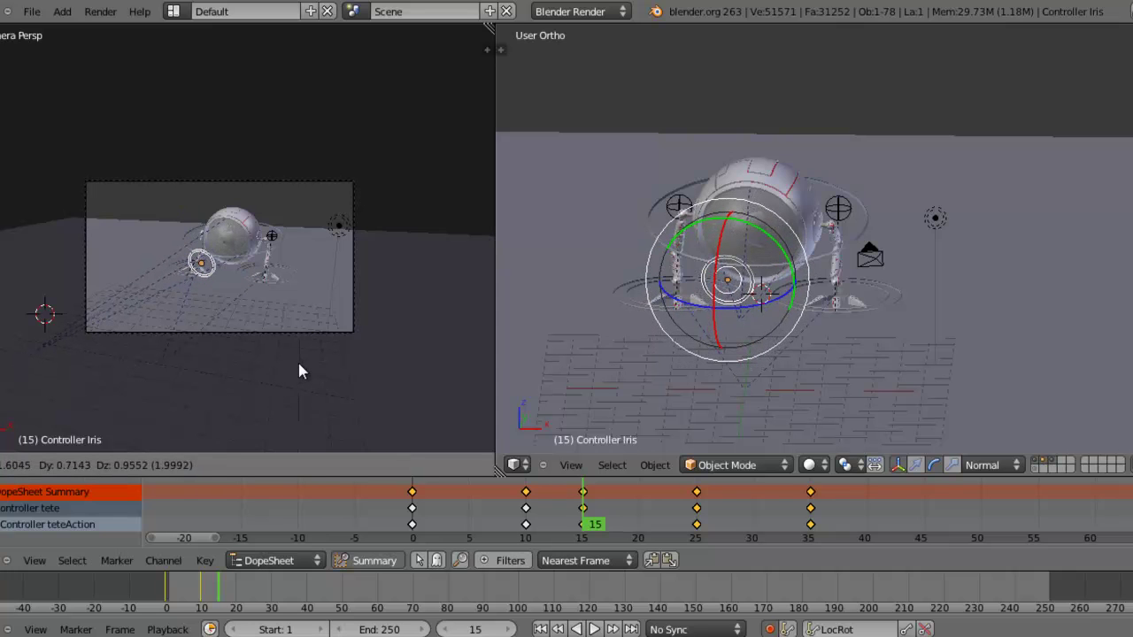
left_click(299, 365)
key("i")
At frame 25, lower Controller Iris by moving it about 1.9 units, keyframe it and play back the animation
key("Right")
left_click_drag(627, 510, 696, 510)
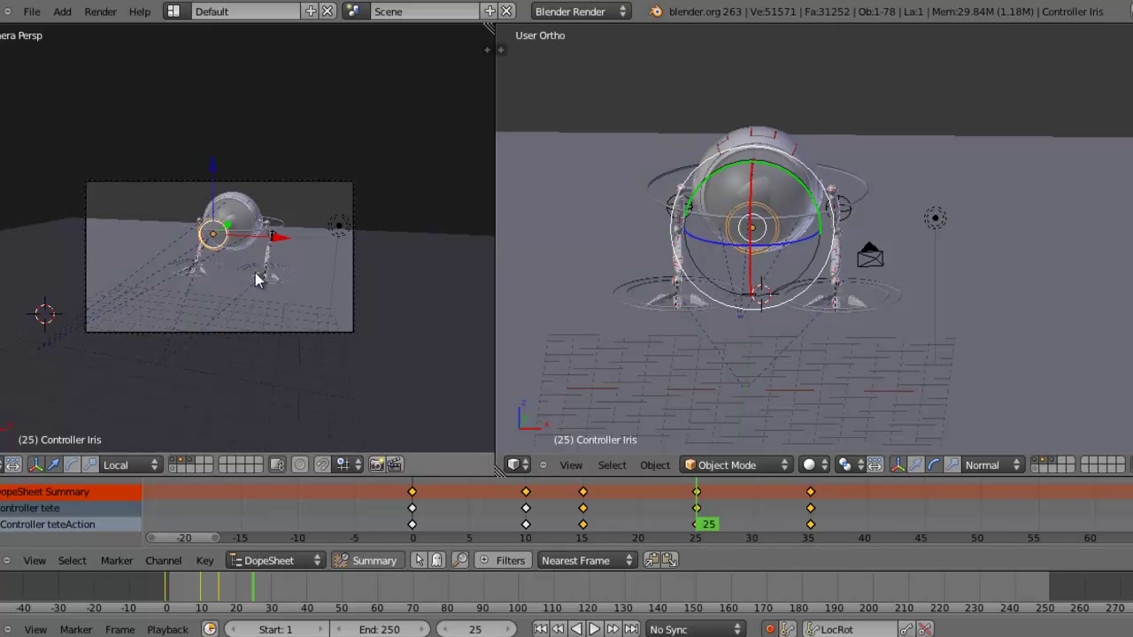
key("g")
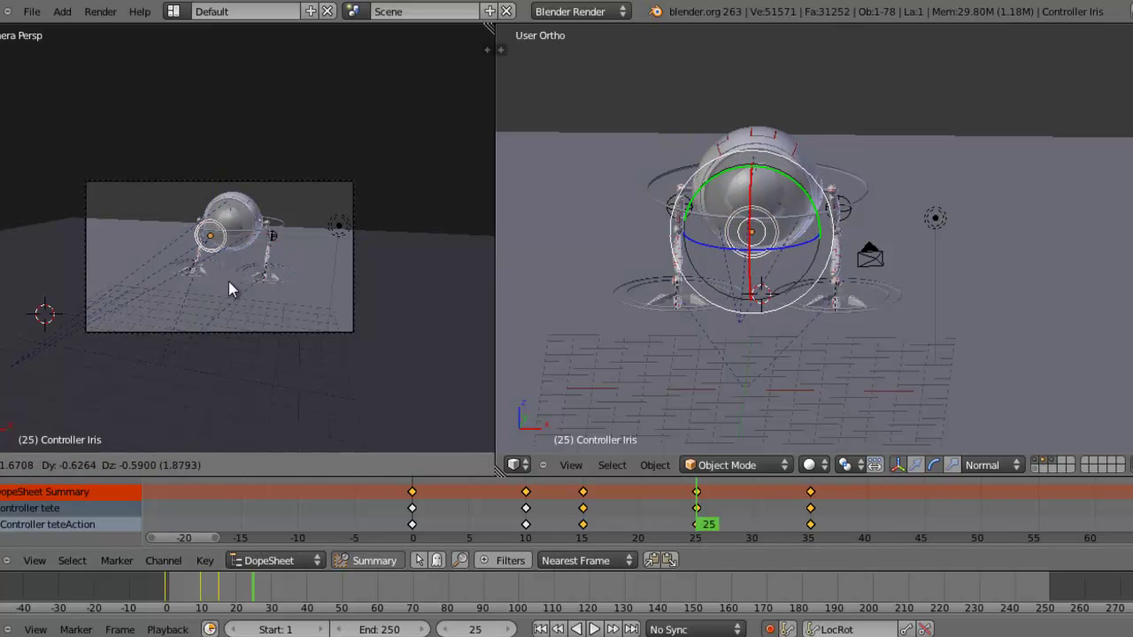
left_click(228, 281)
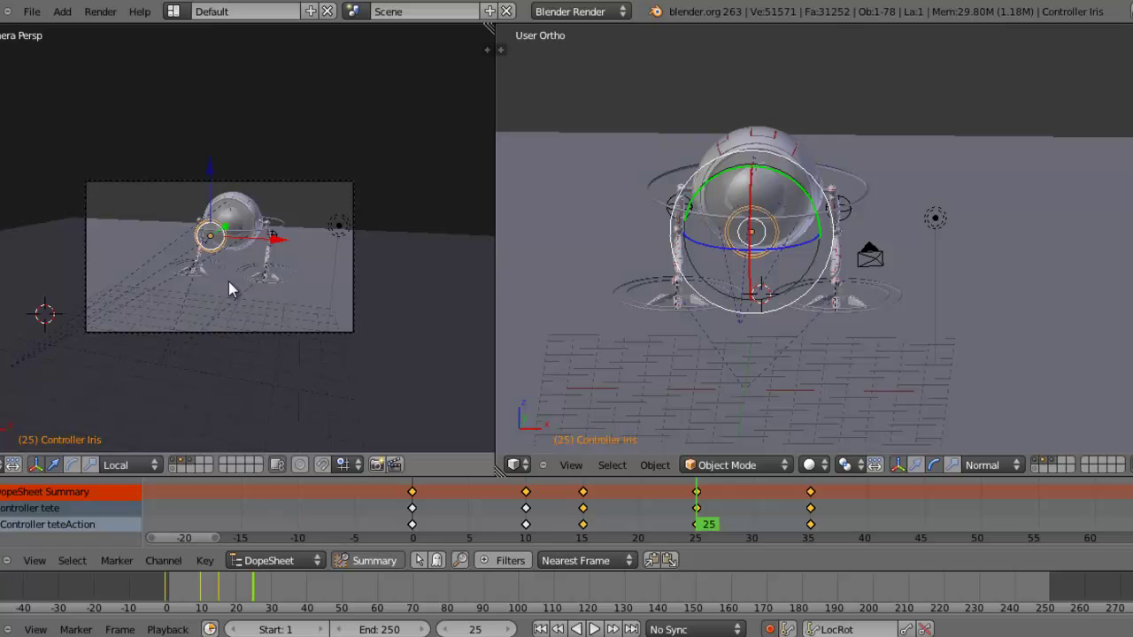
key("alt+a")
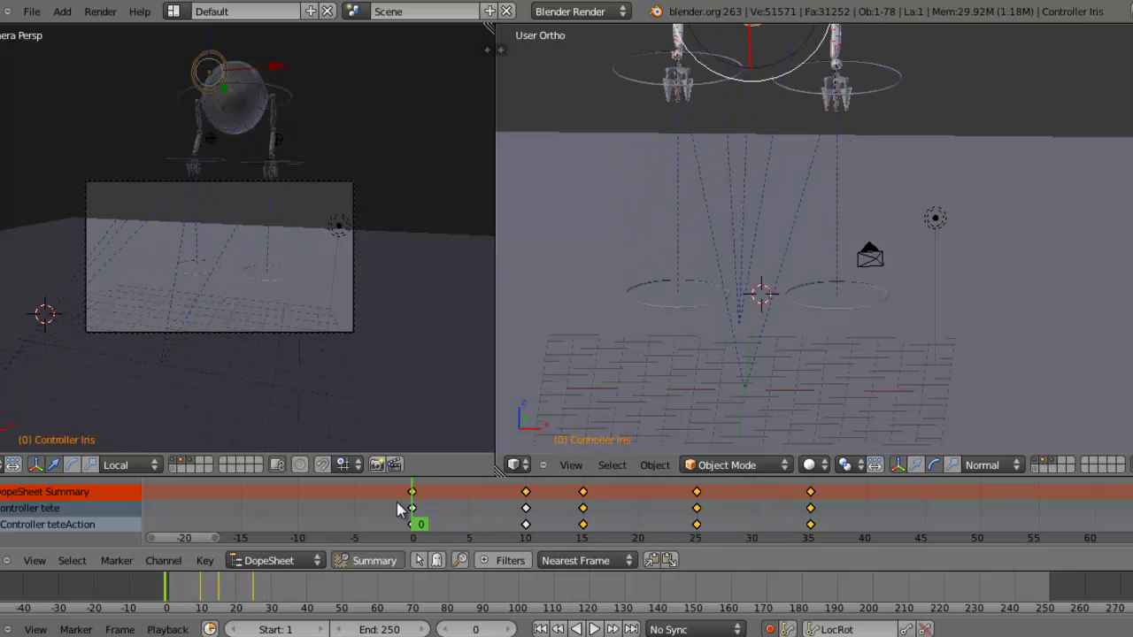
key("Escape")
Turn on Only Render in the camera view and create an OpenGL render of the animation
key("n")
left_click(353, 419)
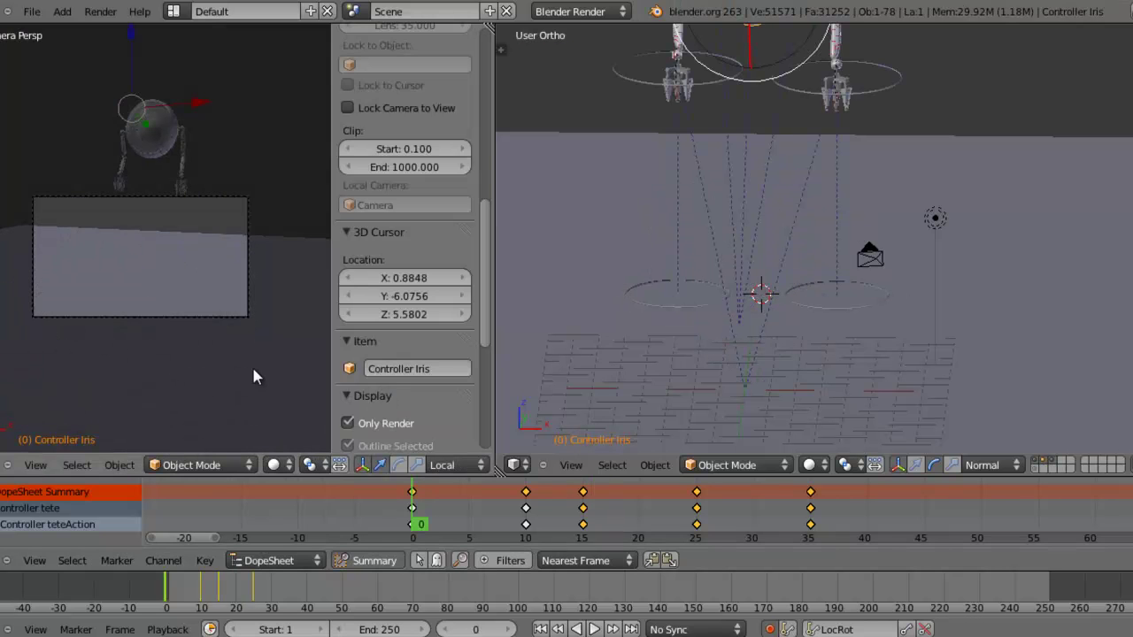
key("n")
scroll(447, 469, "down", 5)
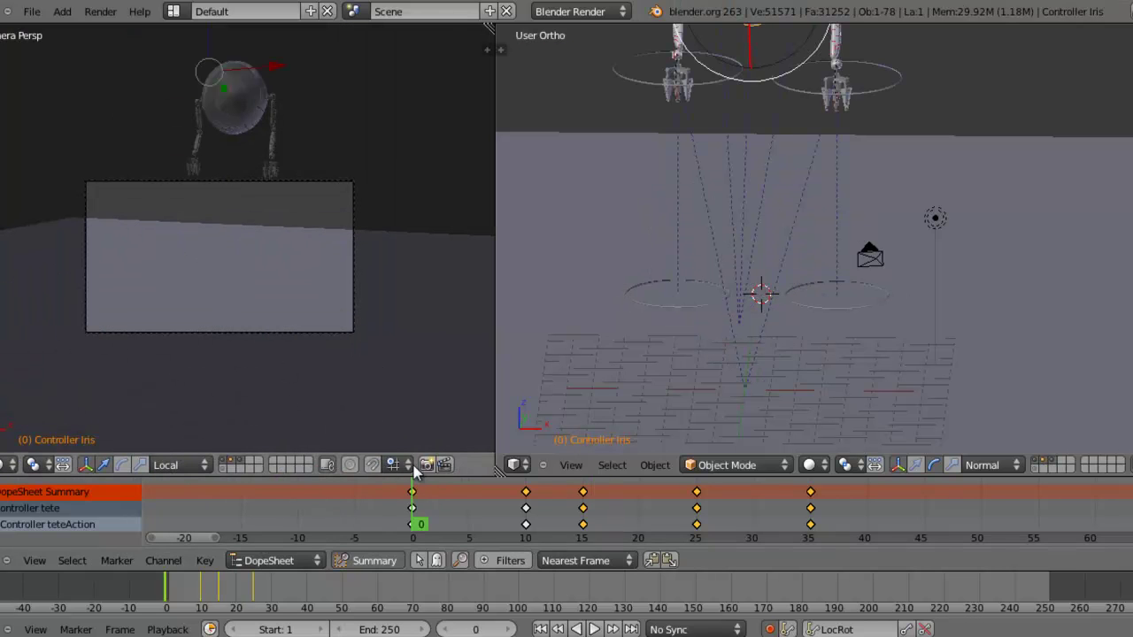
left_click(438, 466)
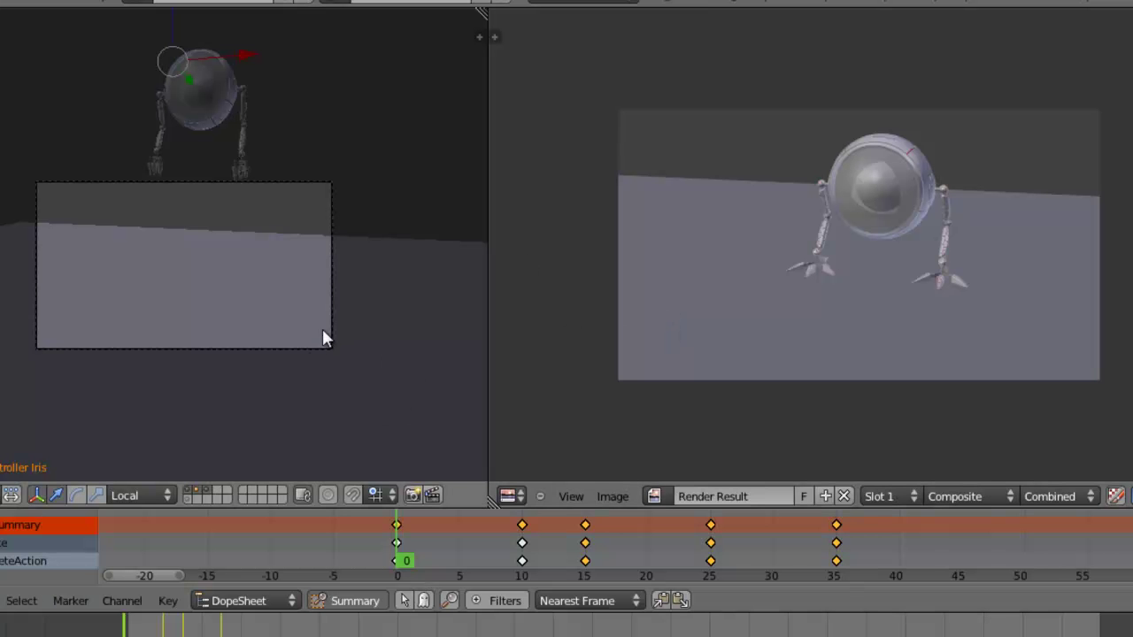
Switch the render result area back to a 3D View and frame the robot's legs and iris controller
scroll(324, 325, "up", 3)
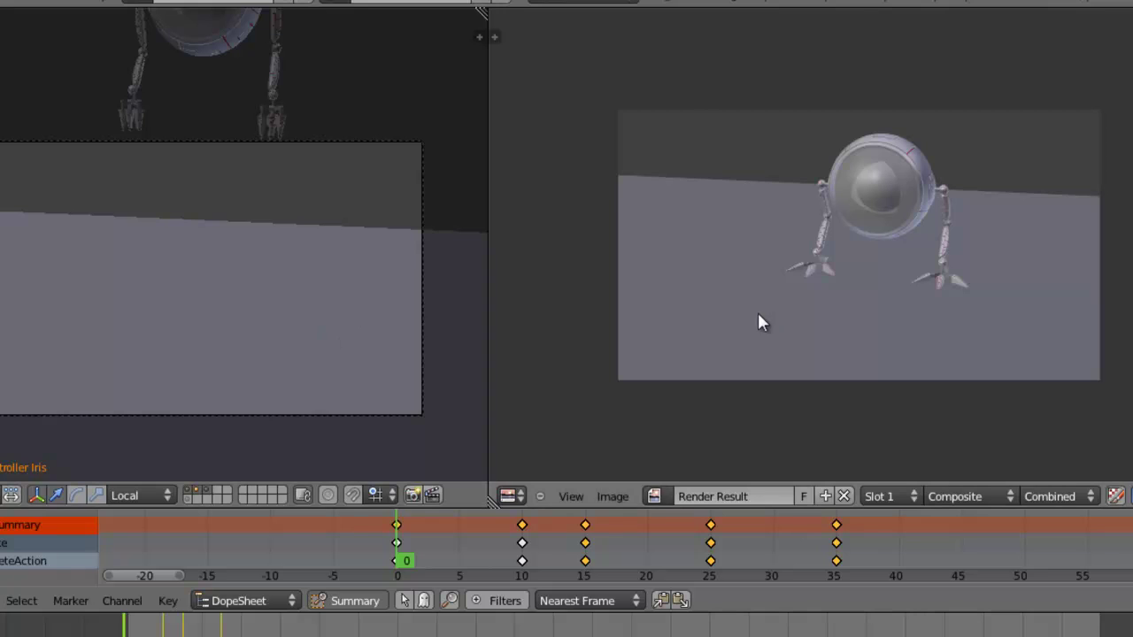
left_click(512, 496)
left_click(536, 476)
key("n")
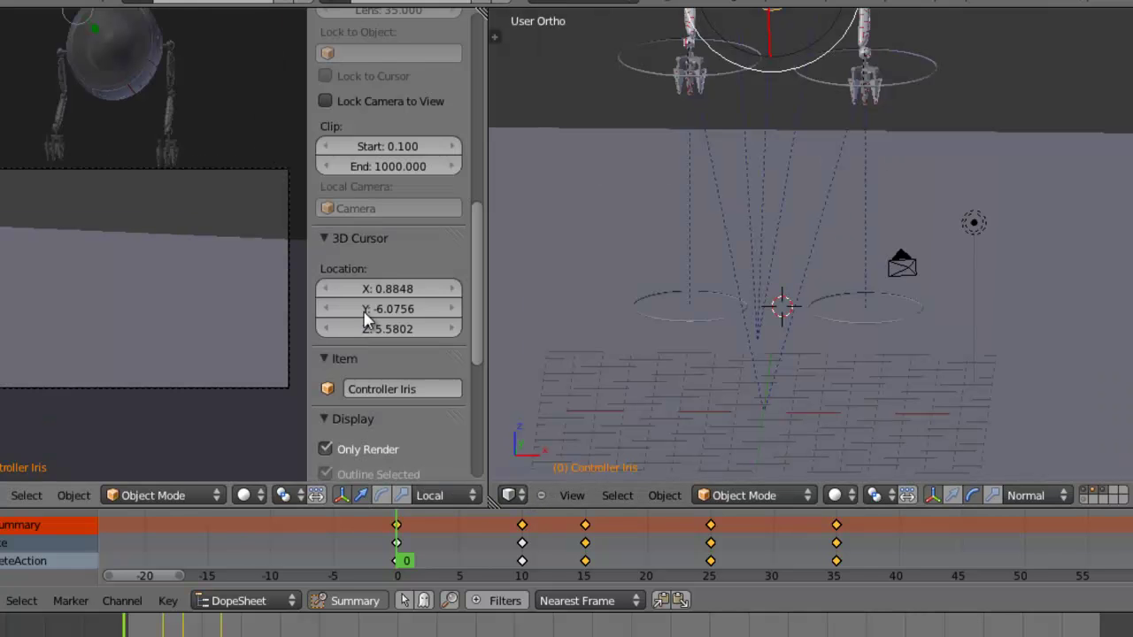
key("n")
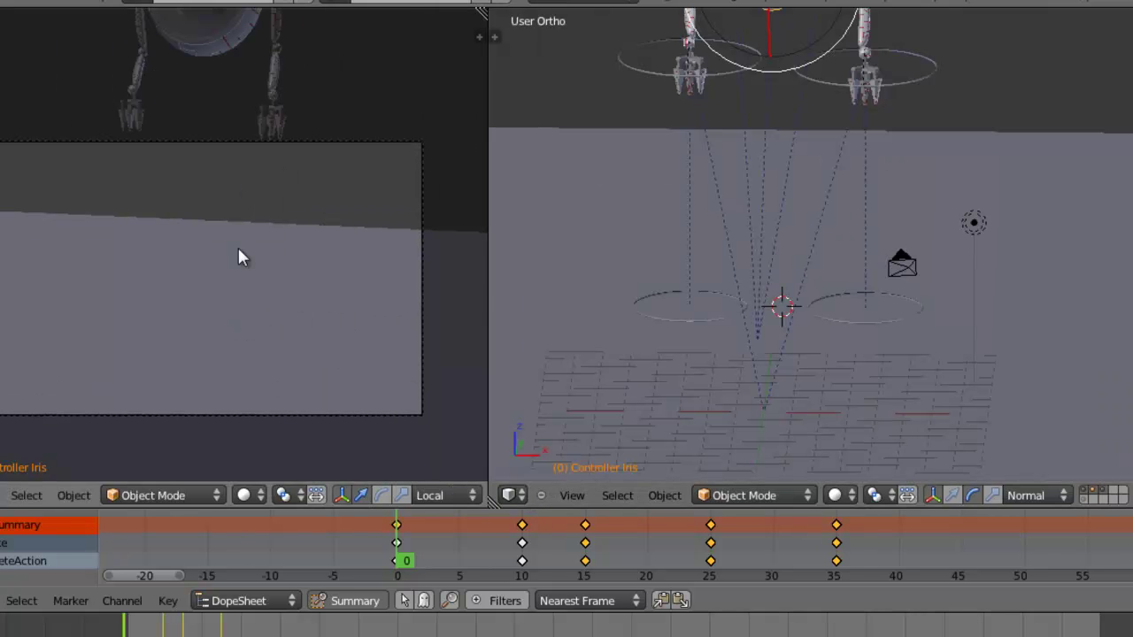
scroll(791, 266, "down", 2)
middle_click_drag(867, 245, 838, 330, "shift")
scroll(841, 329, "up", 3)
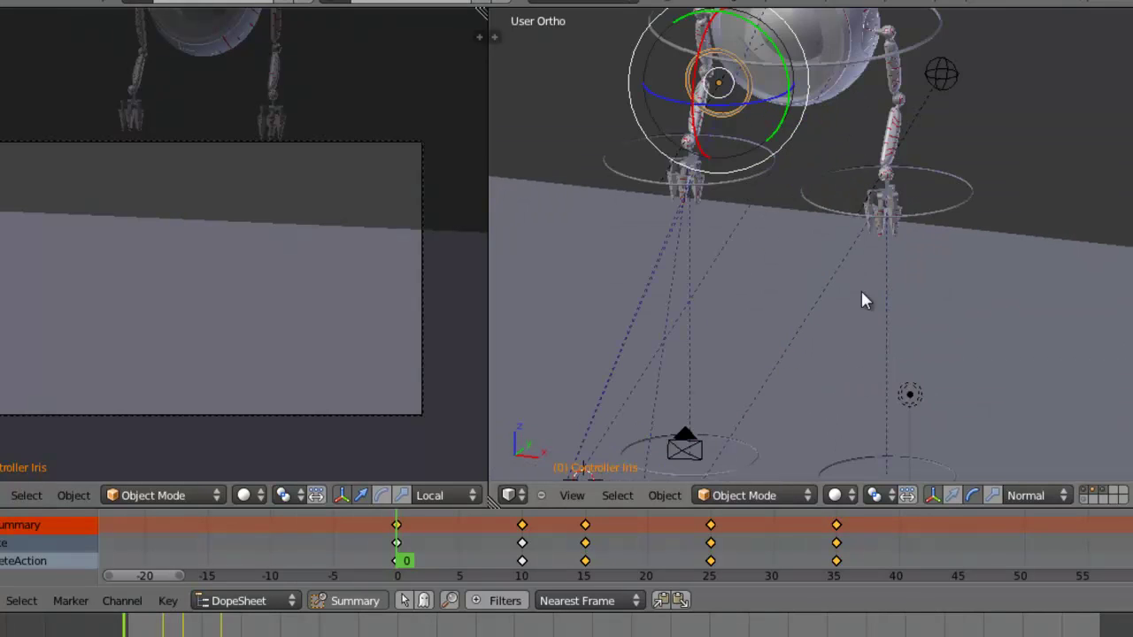
Go to frame 10, enlarge the DopeSheet area and collapse the controllers' action channels
left_click_drag(463, 549, 524, 553)
left_click_drag(563, 510, 563, 444)
left_click(0, 498)
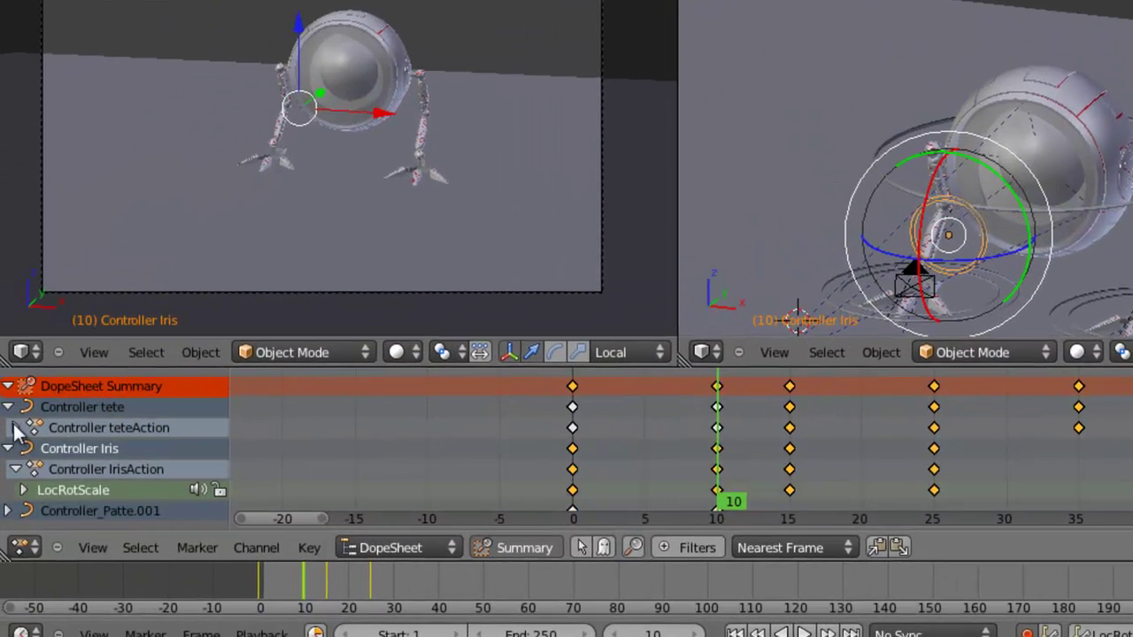
left_click(13, 428)
left_click(8, 427)
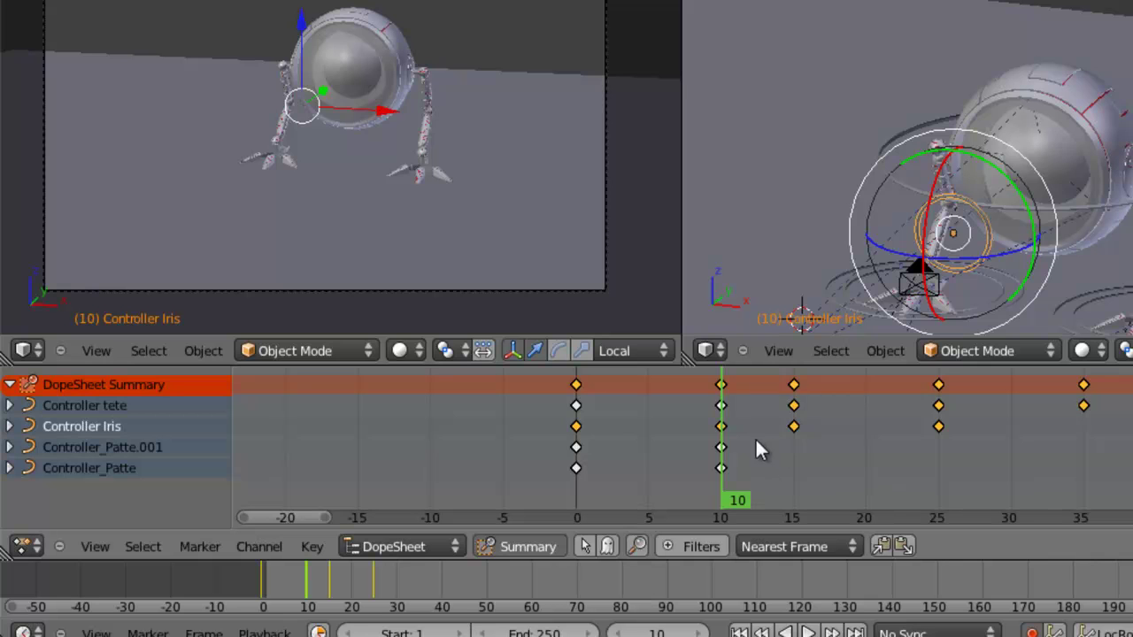
Check the robot's pose at each keyframe in turn, at frames 0, 10, 15, 25 and 35
left_click(584, 427)
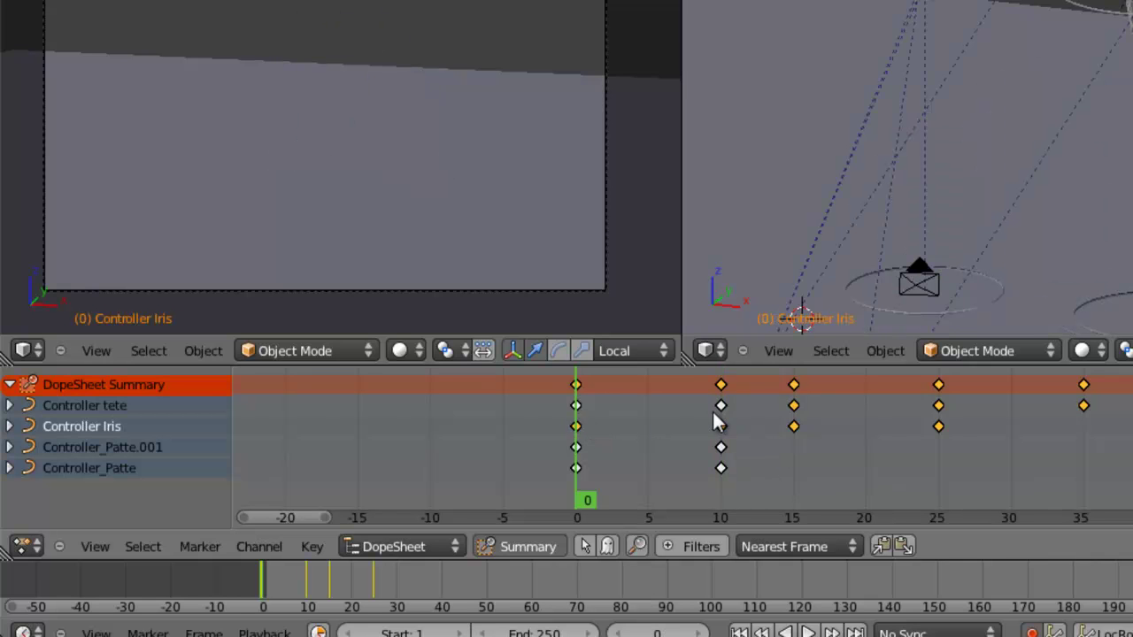
left_click(721, 425)
left_click(794, 426)
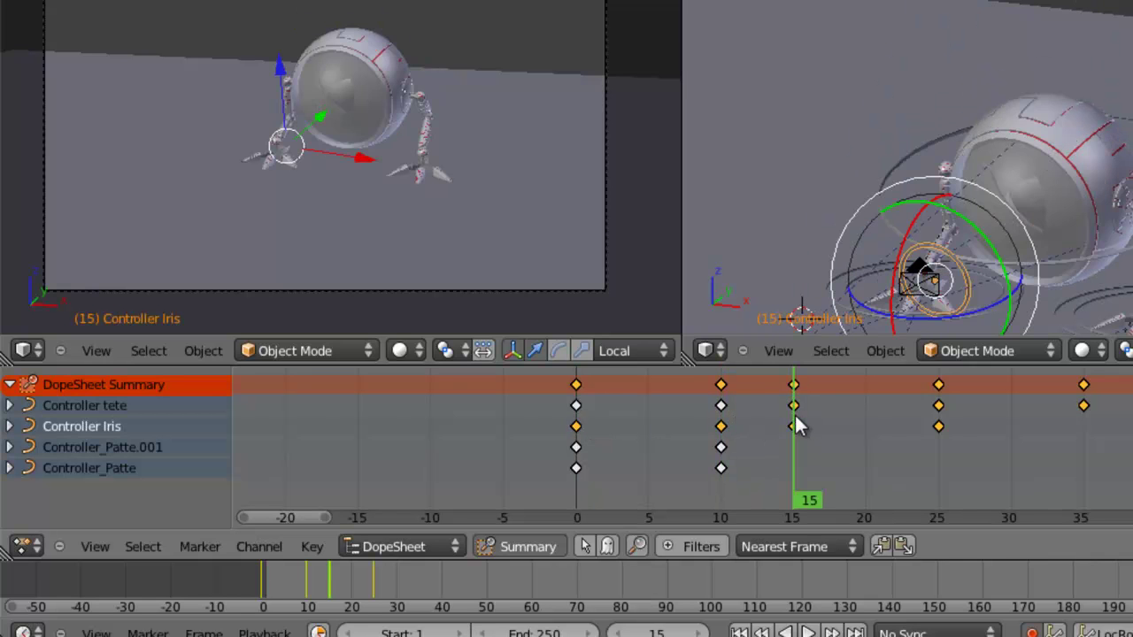
left_click(941, 425)
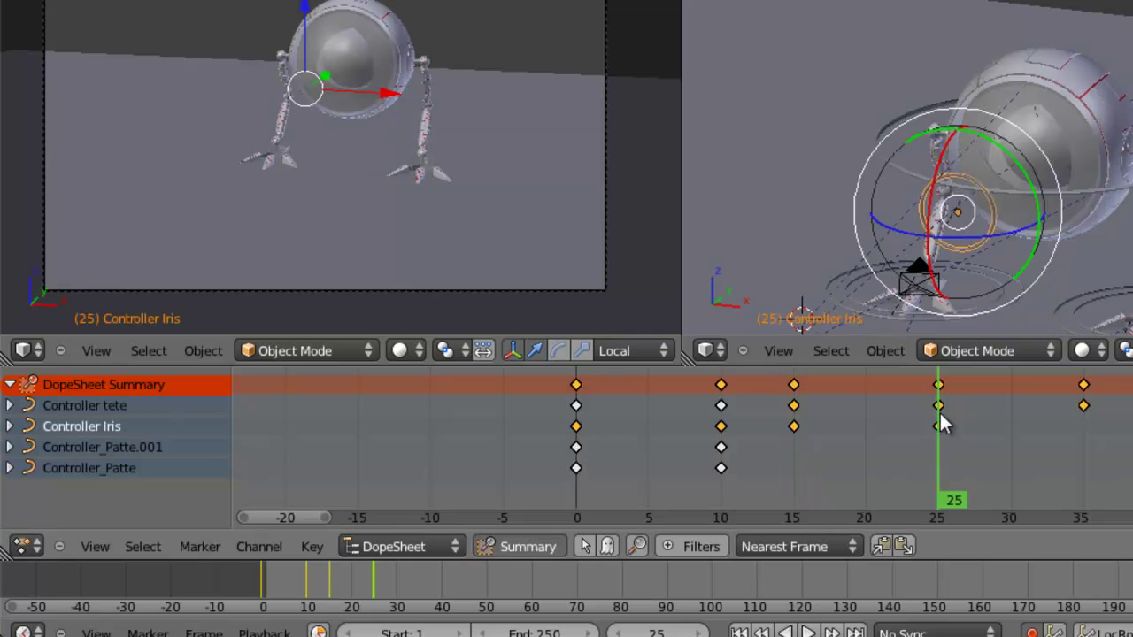
left_click(1085, 406)
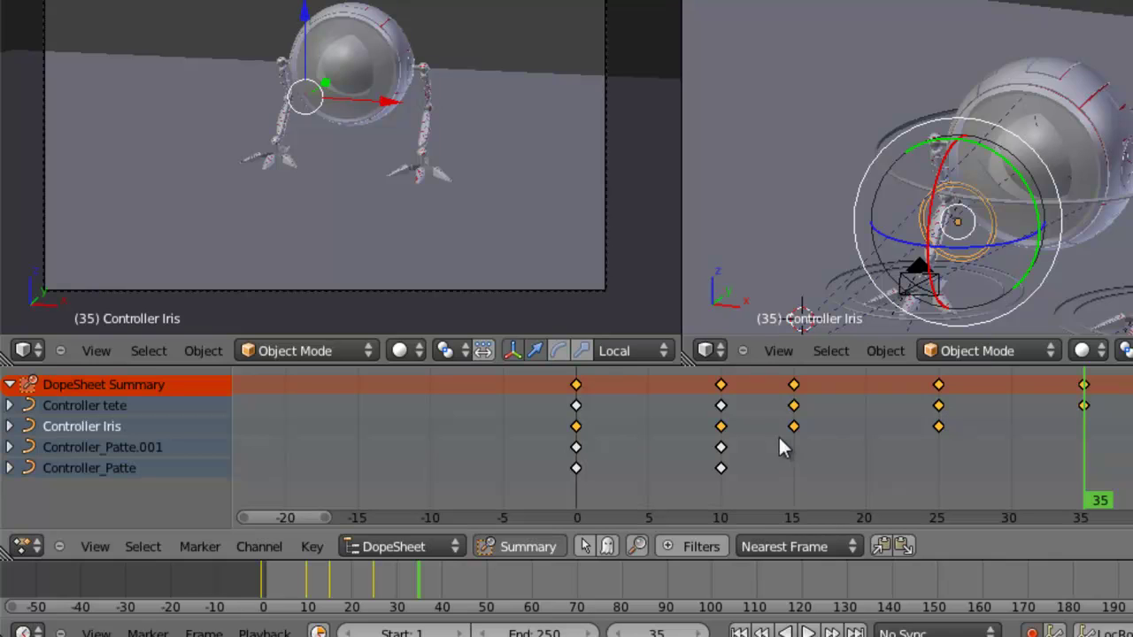
Step back and forth between frames 8 and 10 to examine the robot's pose around landing
left_click(721, 427)
middle_click_drag(885, 265, 870, 204, "shift")
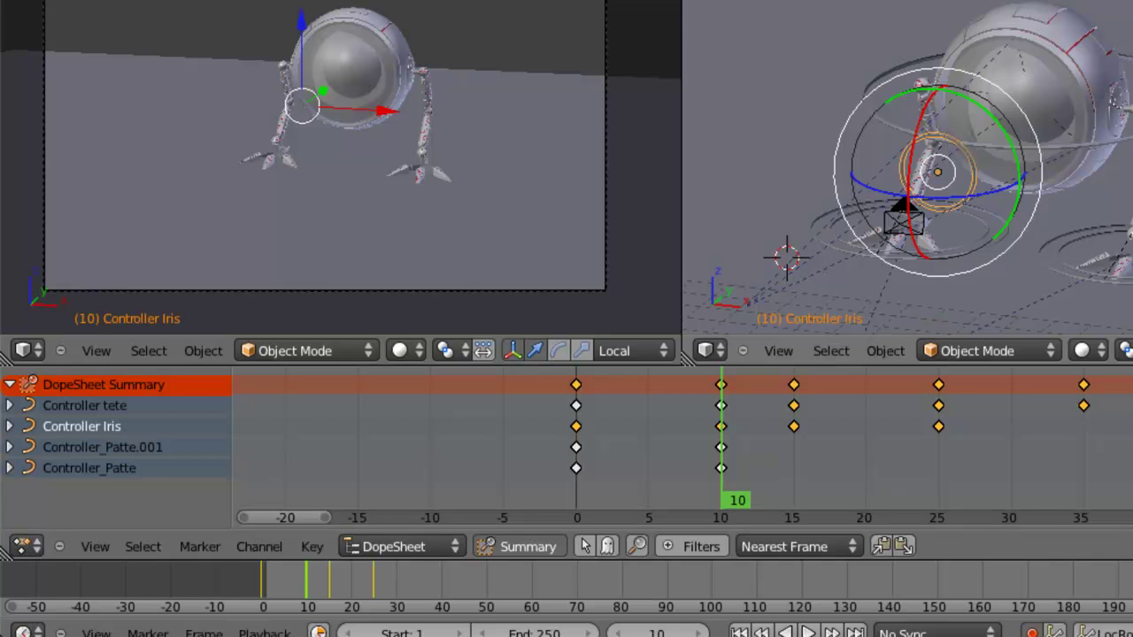
key("Left")
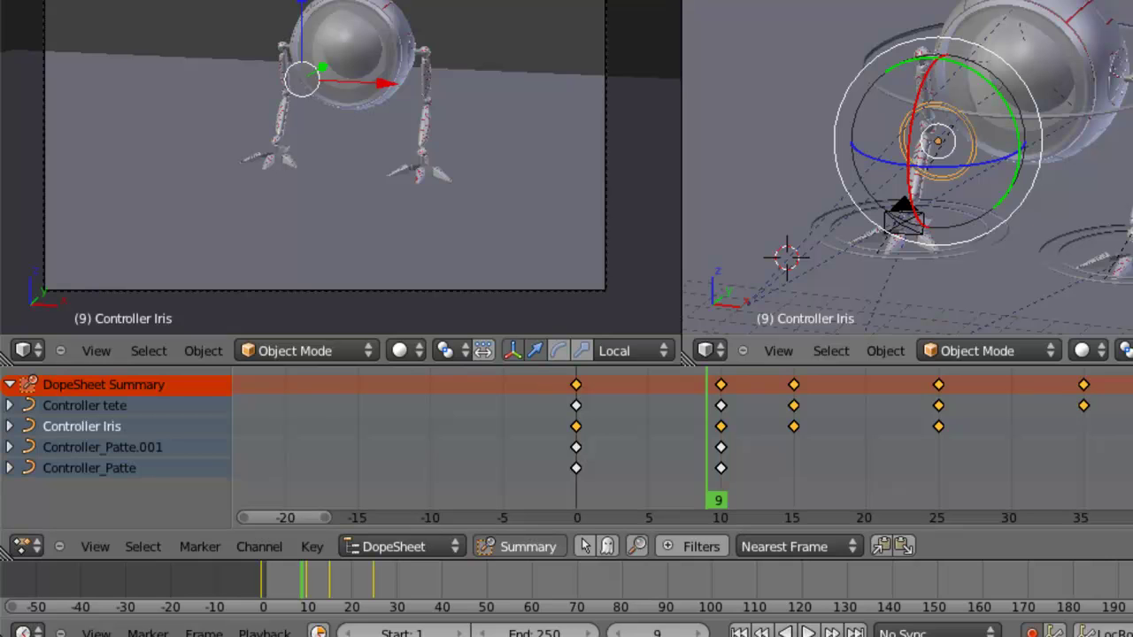
key("Left")
key("Right")
key("Right")
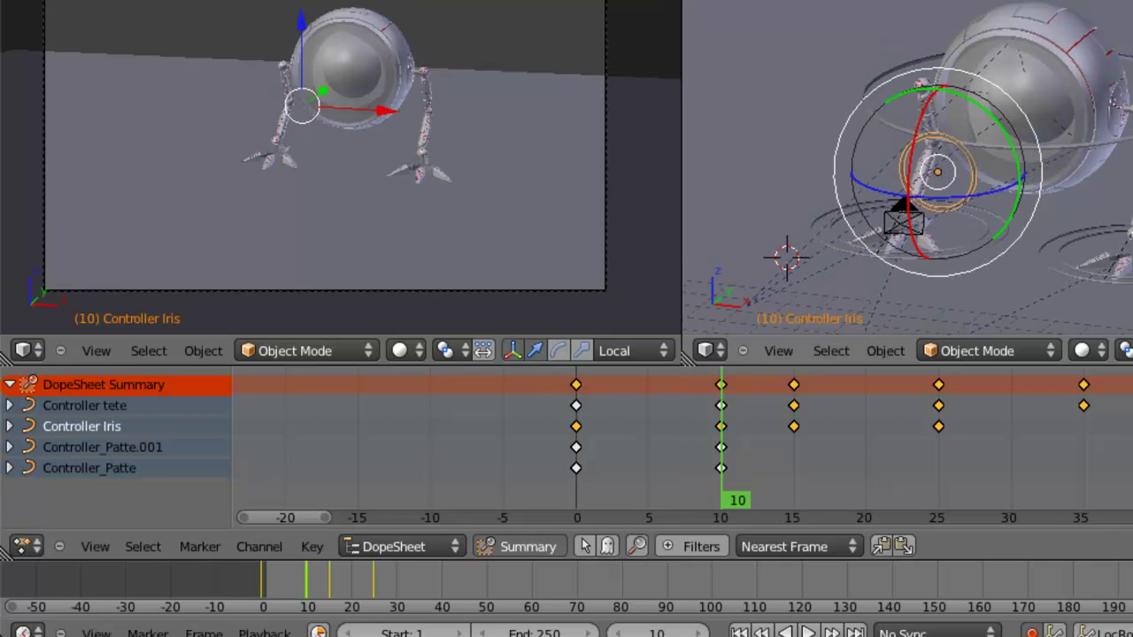
key("Left")
key("Right")
key("Left")
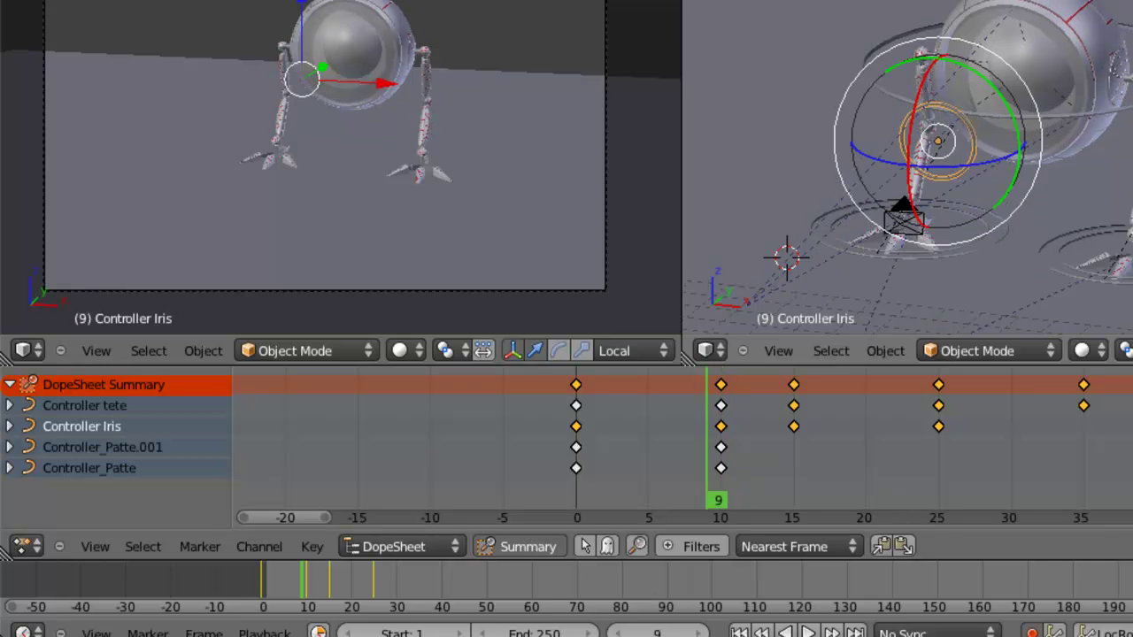
Return to frame 10, select the foot controller Controller_Patte and switch its 3D View area to the Graph Editor
key("Left")
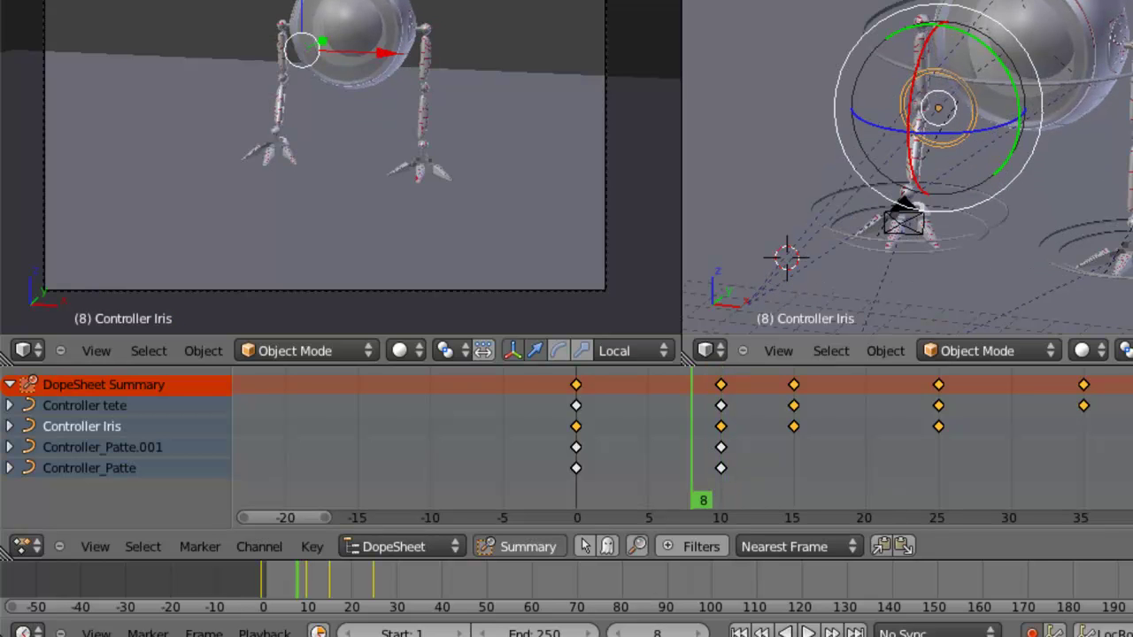
key("Right")
key("Right")
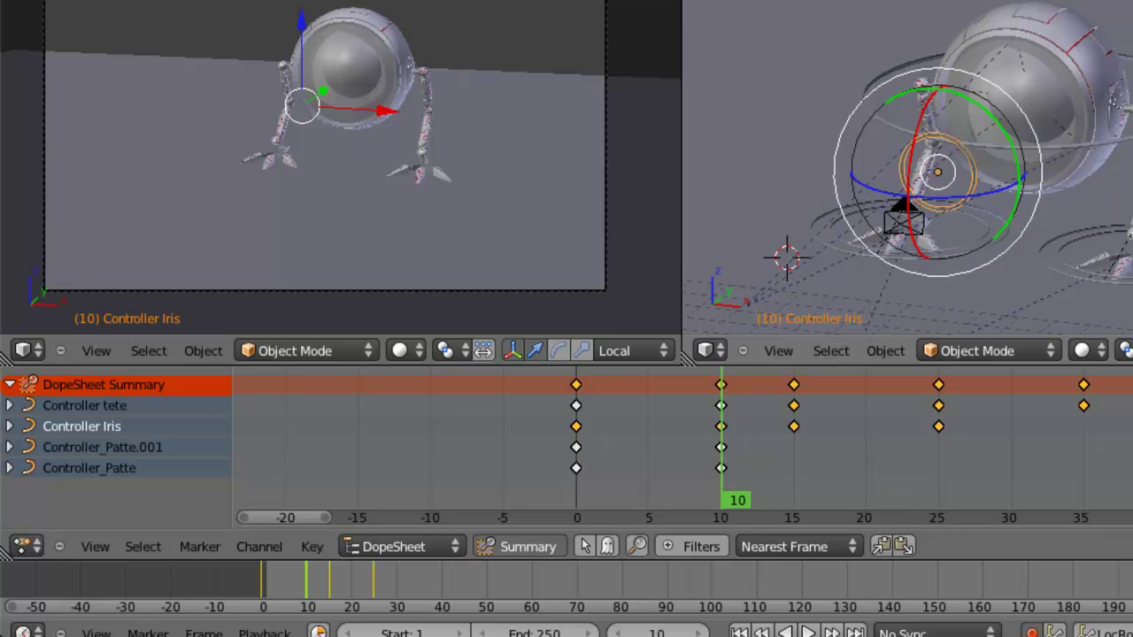
right_click(1117, 261)
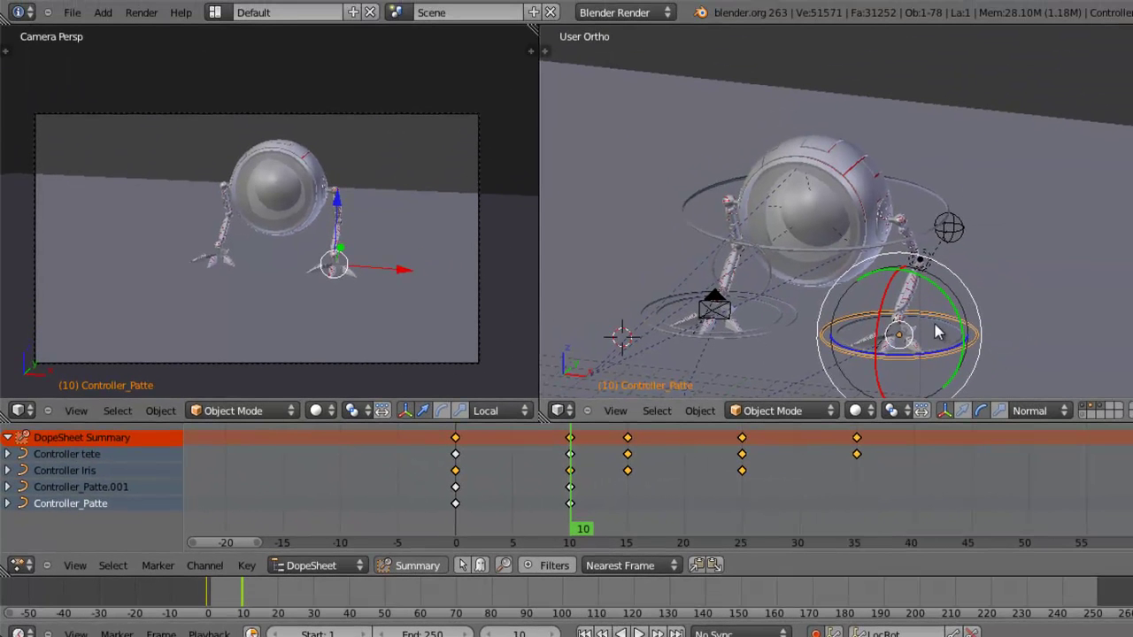
middle_click_drag(934, 323, 924, 269, "shift")
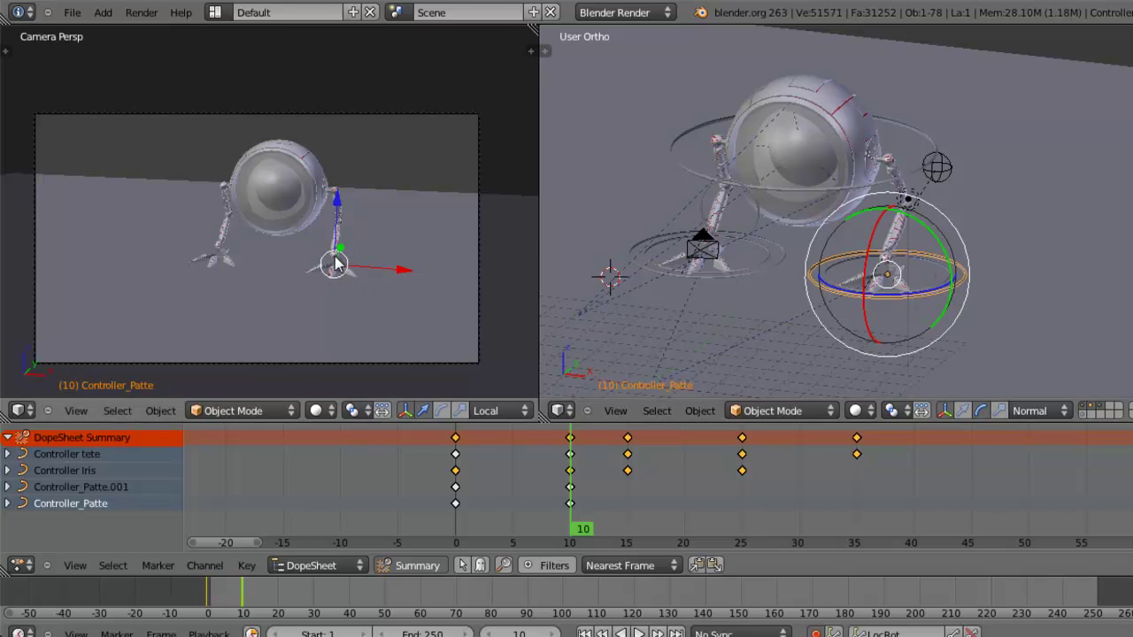
left_click(559, 410)
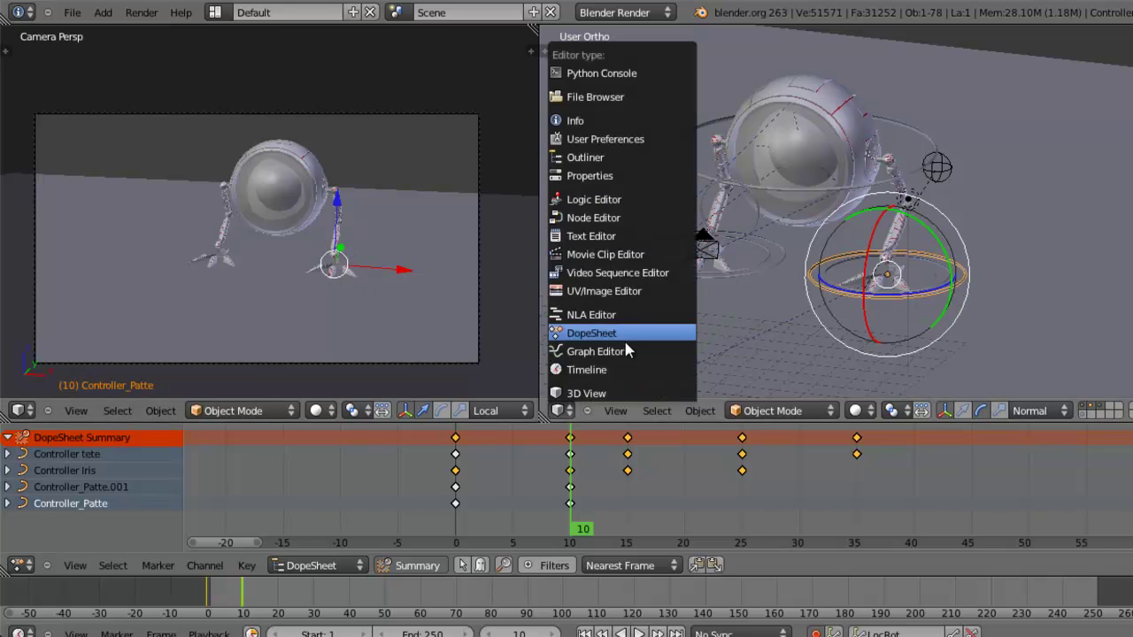
left_click(594, 351)
Expand Controller_Patte's LocRot channels and hide every curve except Z Location
left_click(546, 39)
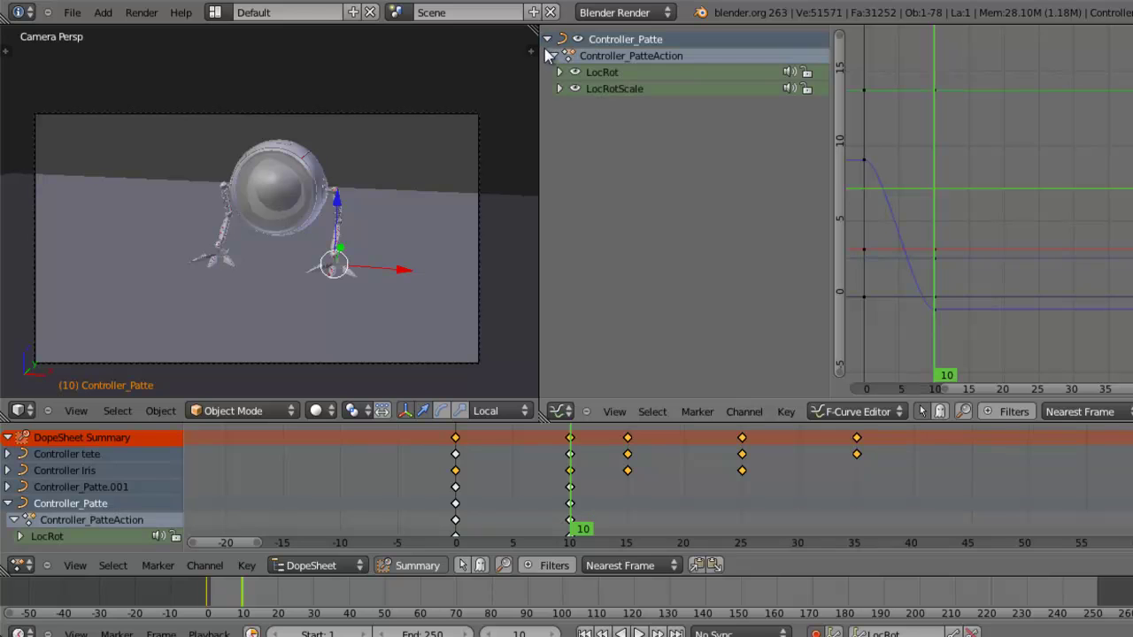
left_click(559, 72)
left_click(567, 106)
left_click(567, 90)
left_click(567, 139)
left_click(566, 155)
left_click(567, 171)
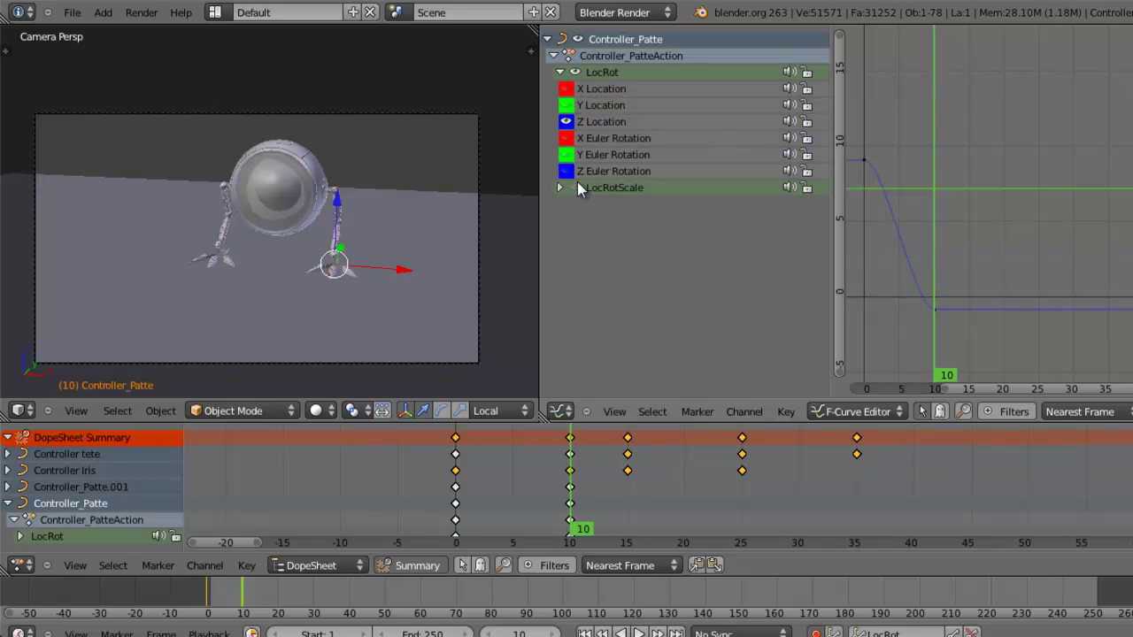
left_click(559, 71)
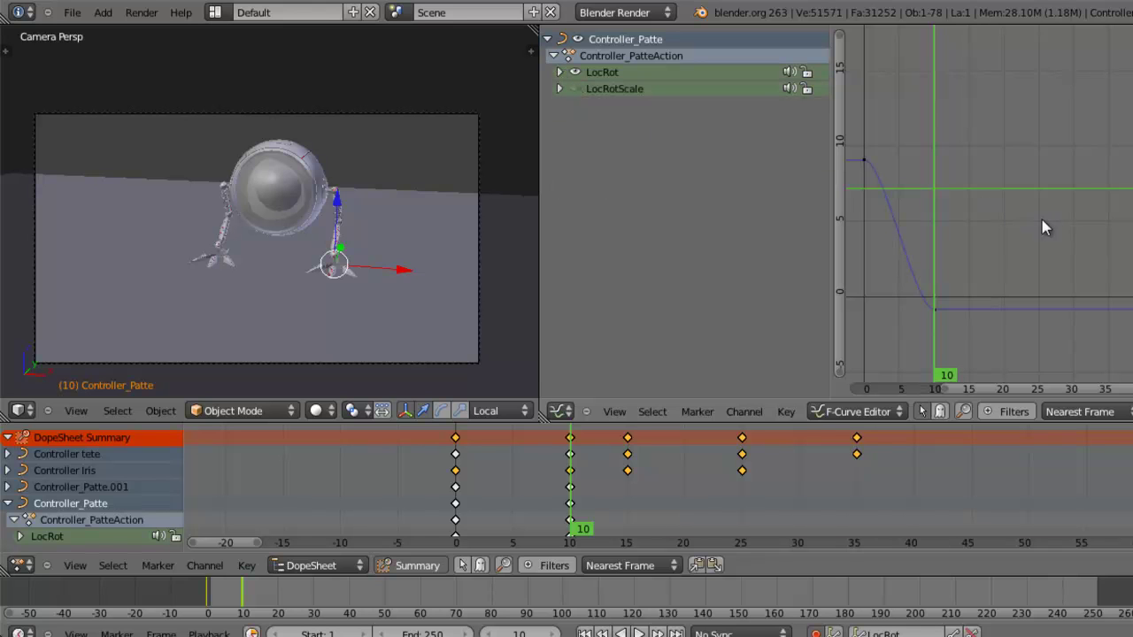
Select the Z Location curve, narrow the channel list and frame the drop between frames 0 and 10
key("Home")
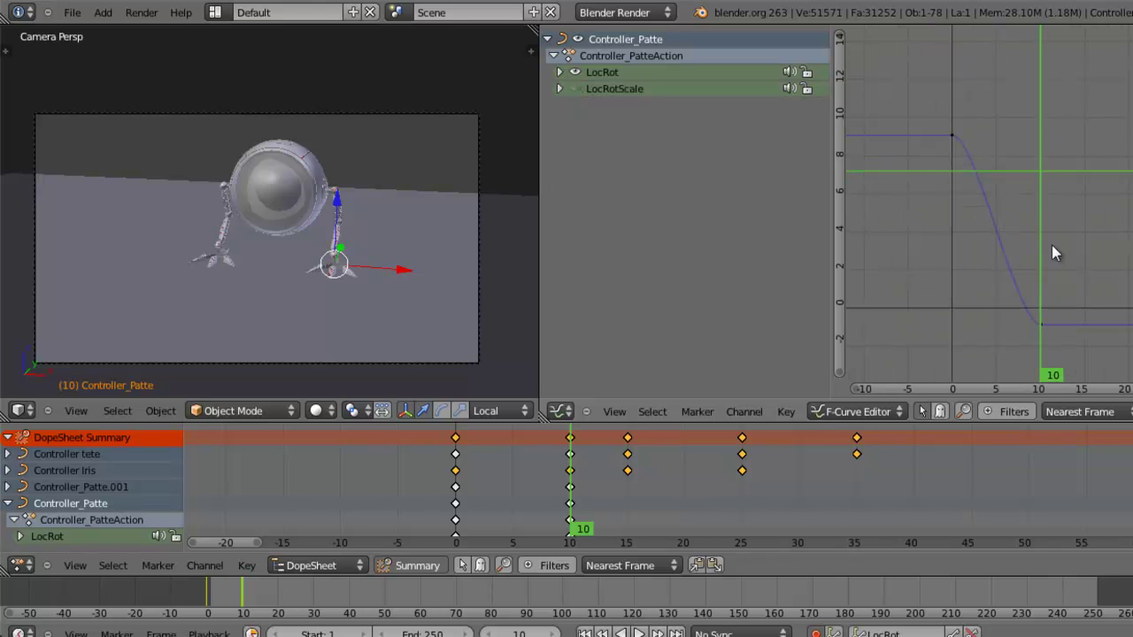
left_click(559, 72)
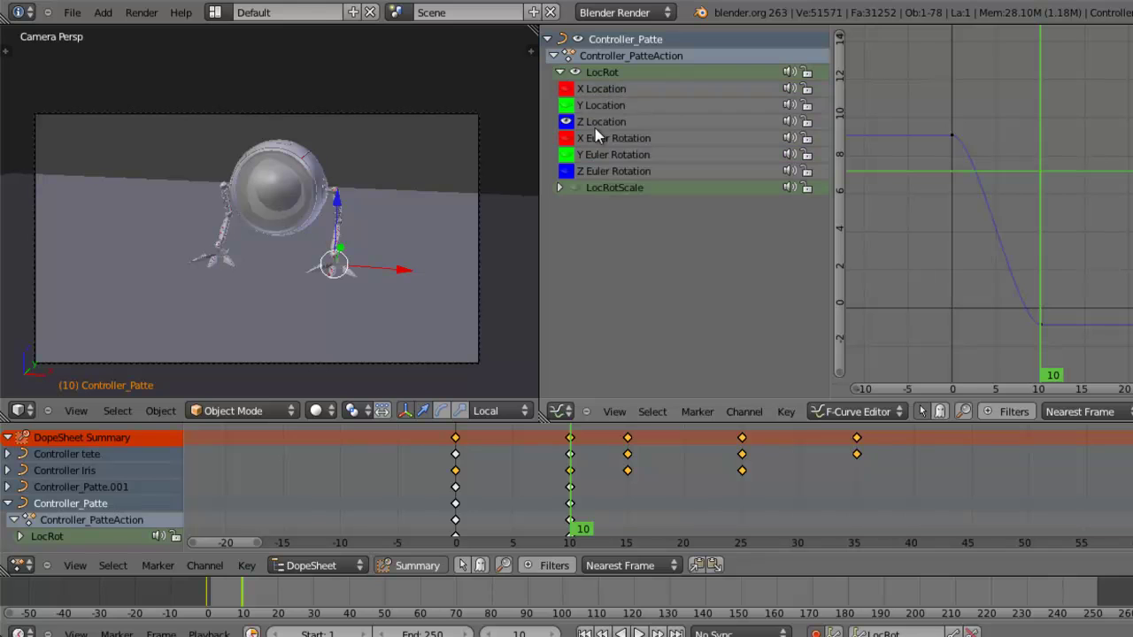
left_click(607, 124)
scroll(1076, 286, "up", 3)
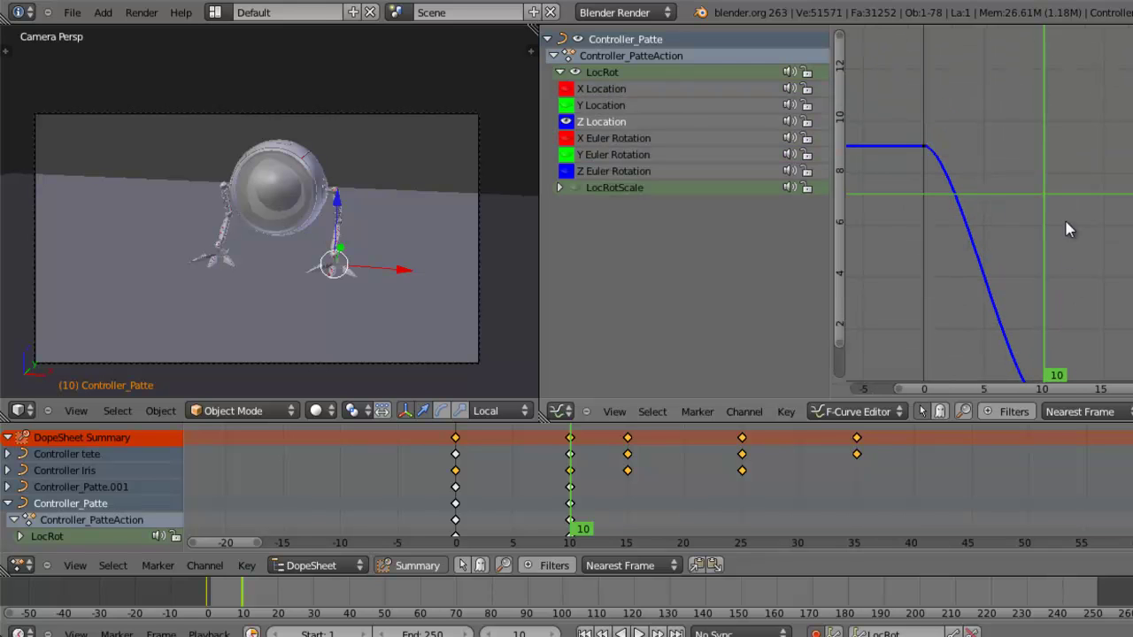
key("t")
key("n")
key("n")
left_click_drag(824, 244, 637, 250)
middle_click_drag(873, 261, 939, 198, "ctrl")
scroll(939, 197, "up", 3)
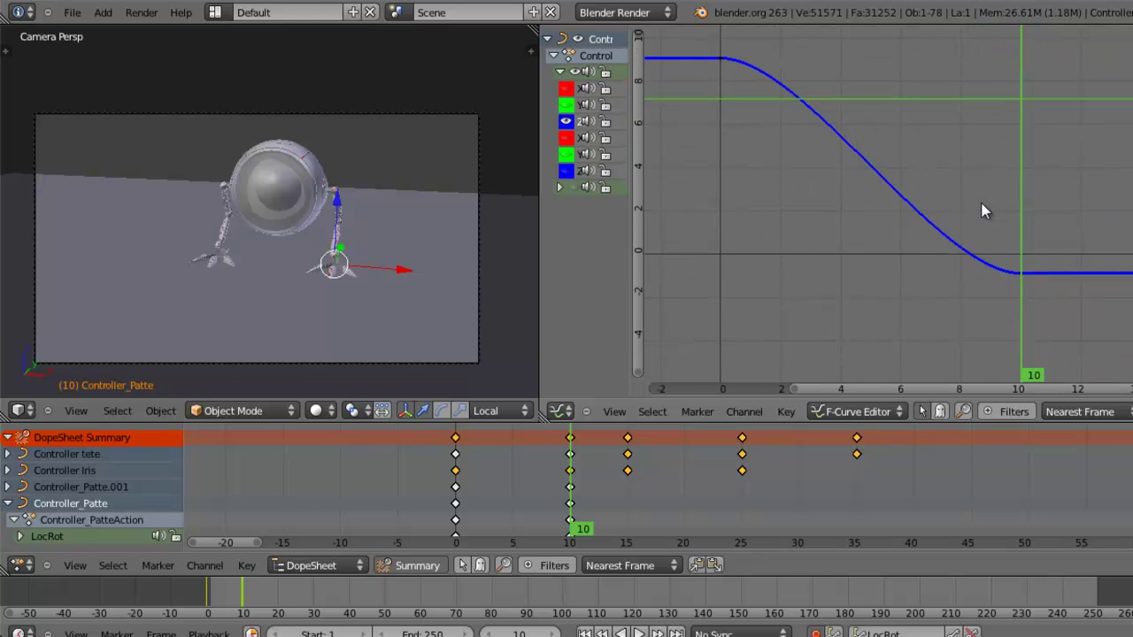
Break the handles of the frame 10 Z Location key and move its incoming handle about 1.2 frames forward and 3 units up
key("Left")
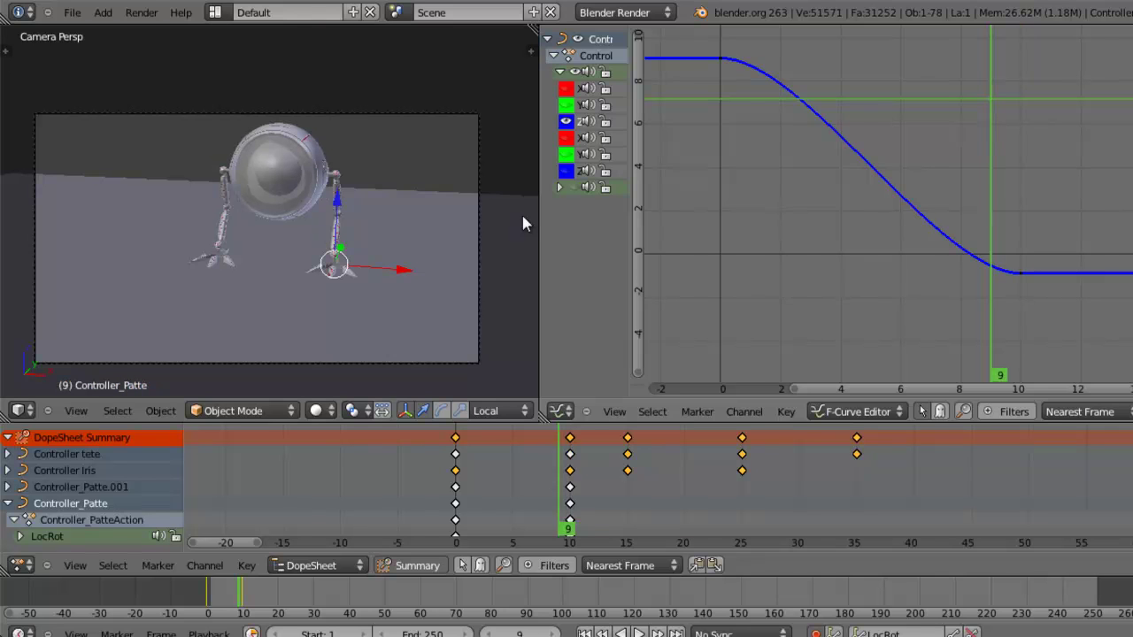
key("Right")
key("Left")
key("v")
left_click(1015, 271)
right_click(922, 277)
key("g")
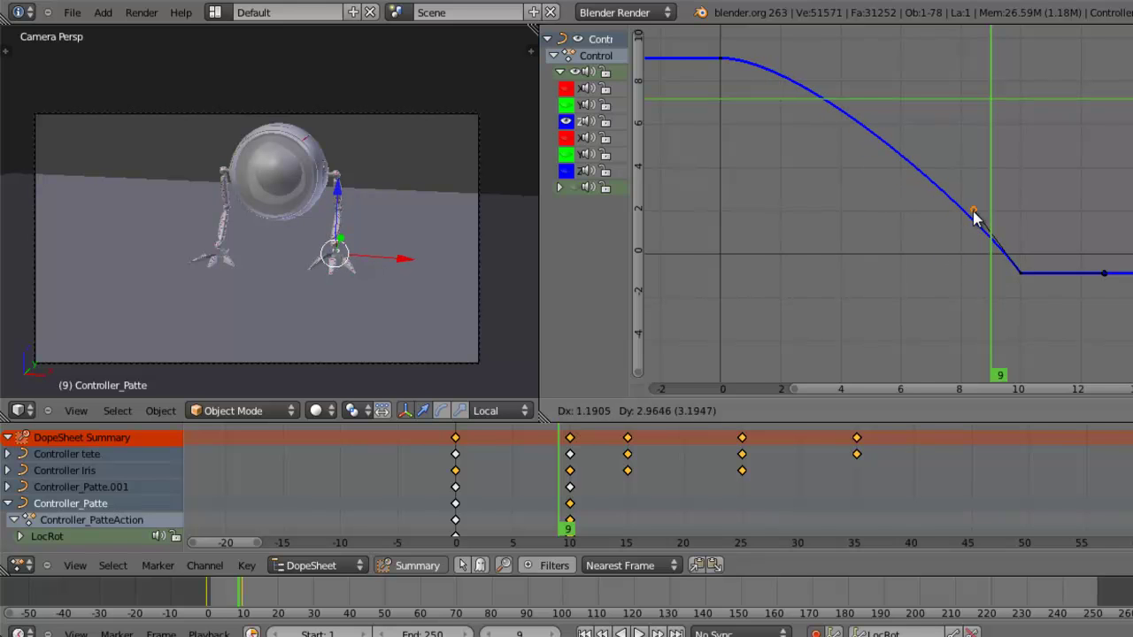
Step back and forth between frames 4 and 11 to check the foot's landing motion, ending at frame 10
key("Left")
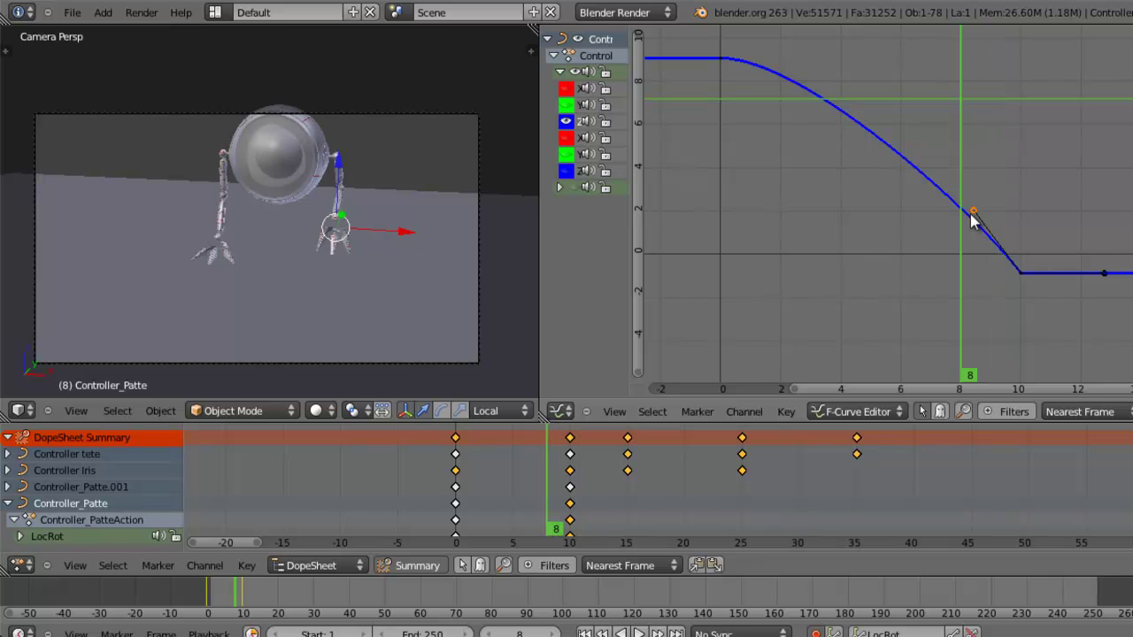
key("Left")
key("Left")
key("Left")
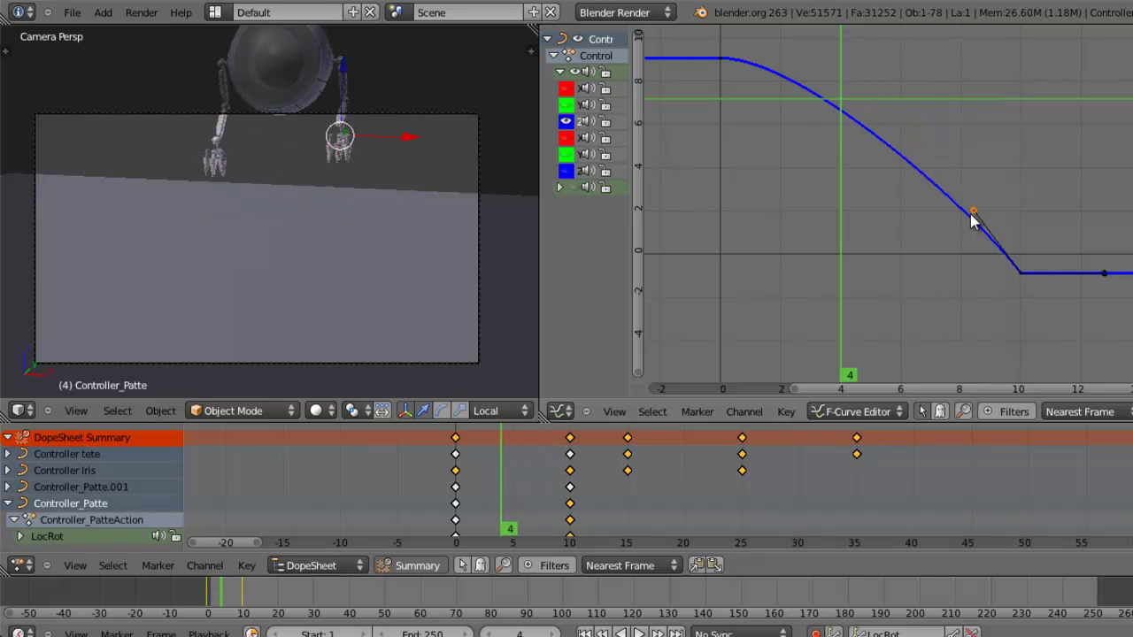
key("Right")
key("Right")
key("Right")
key("Right")
key("Right")
key("Right")
key("Right")
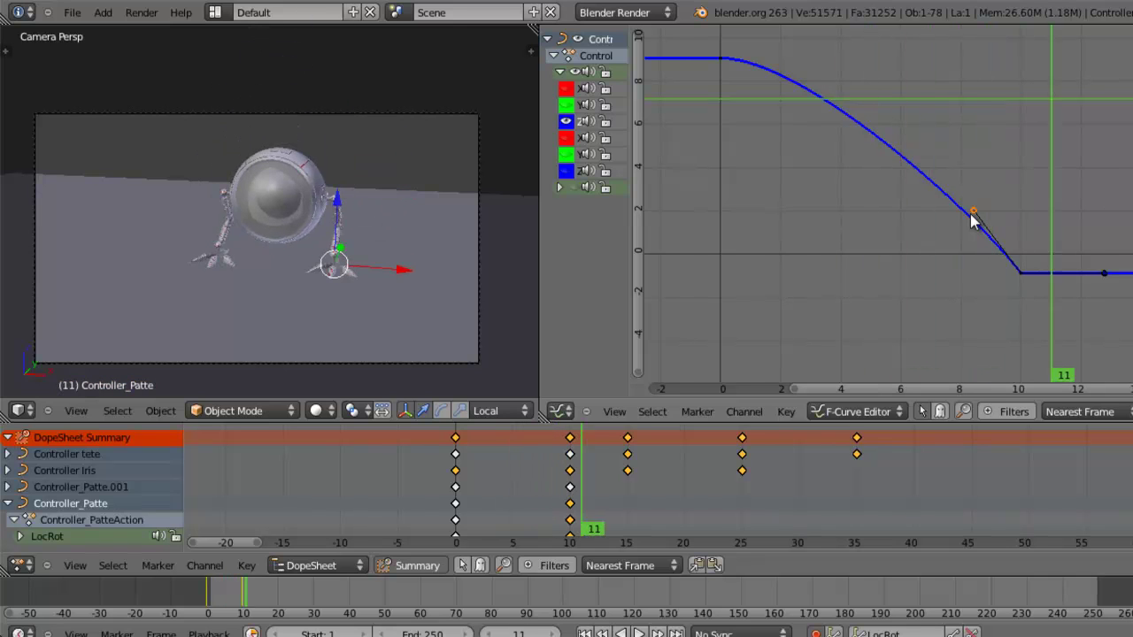
key("Left")
key("Left")
key("Left")
key("Left")
key("Left")
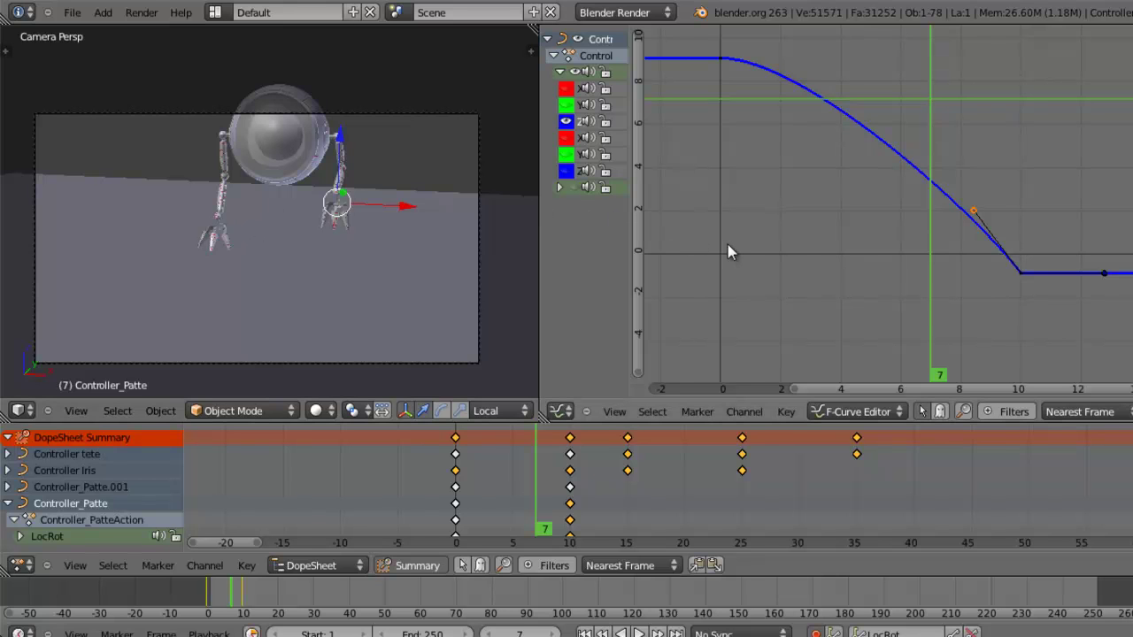
key("Right")
key("Right")
key("Right")
key("Right")
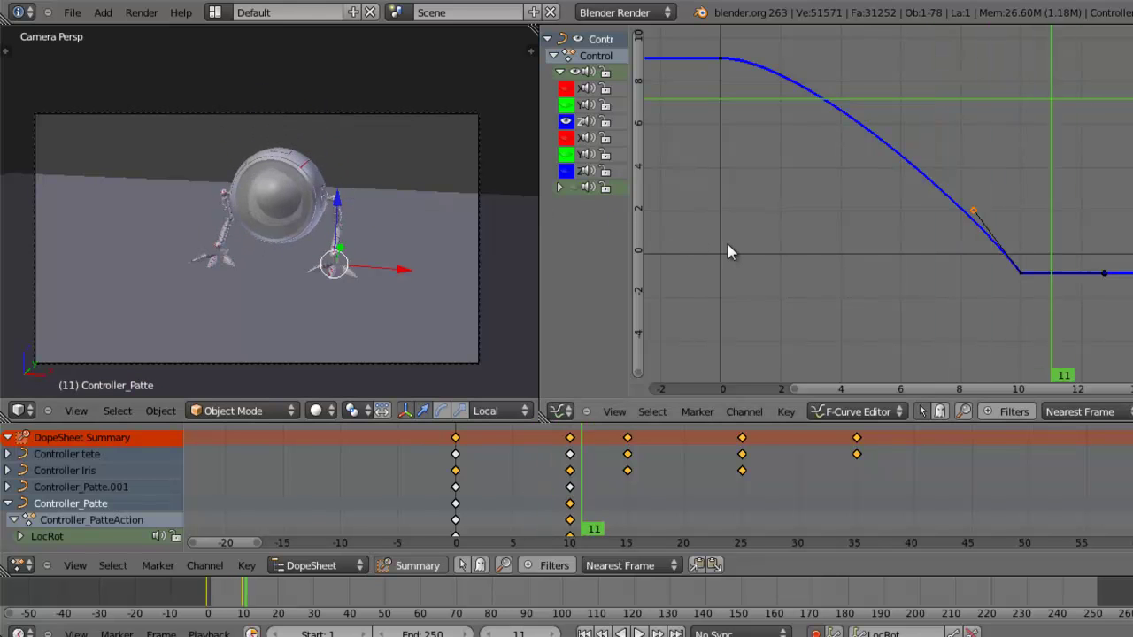
key("Left")
key("Left")
key("Left")
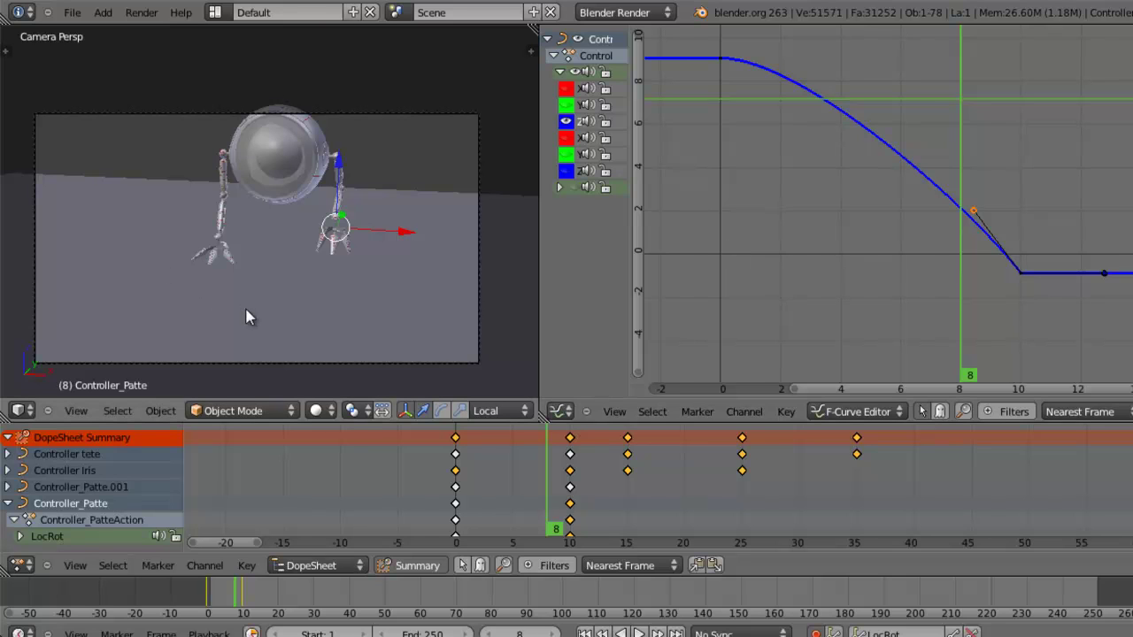
key("Right")
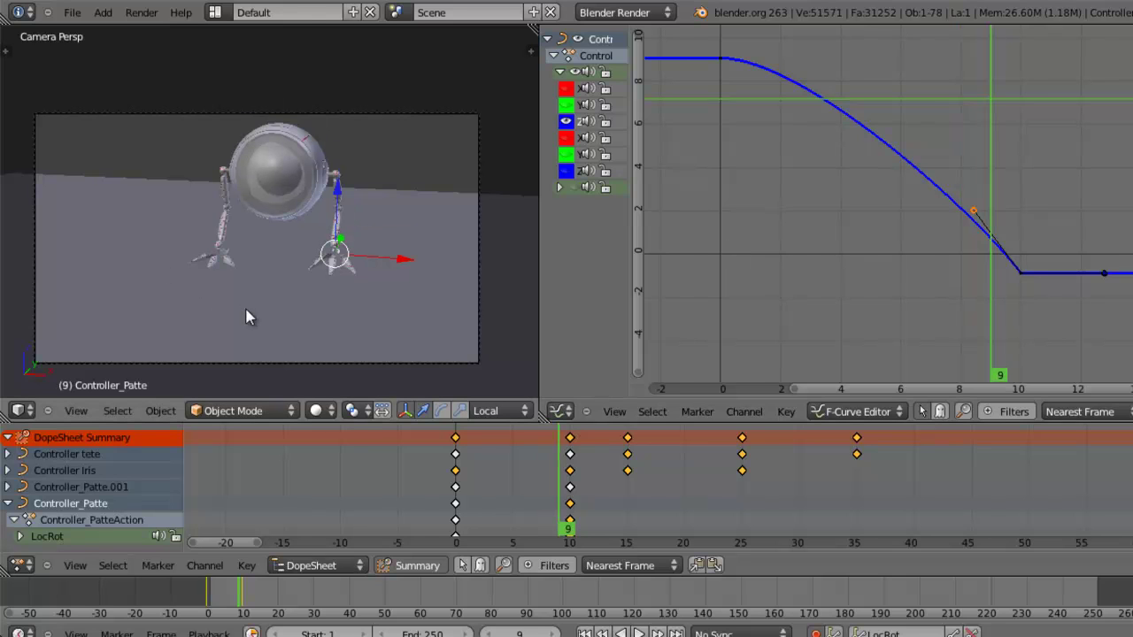
key("Right")
key("Right")
key("Left")
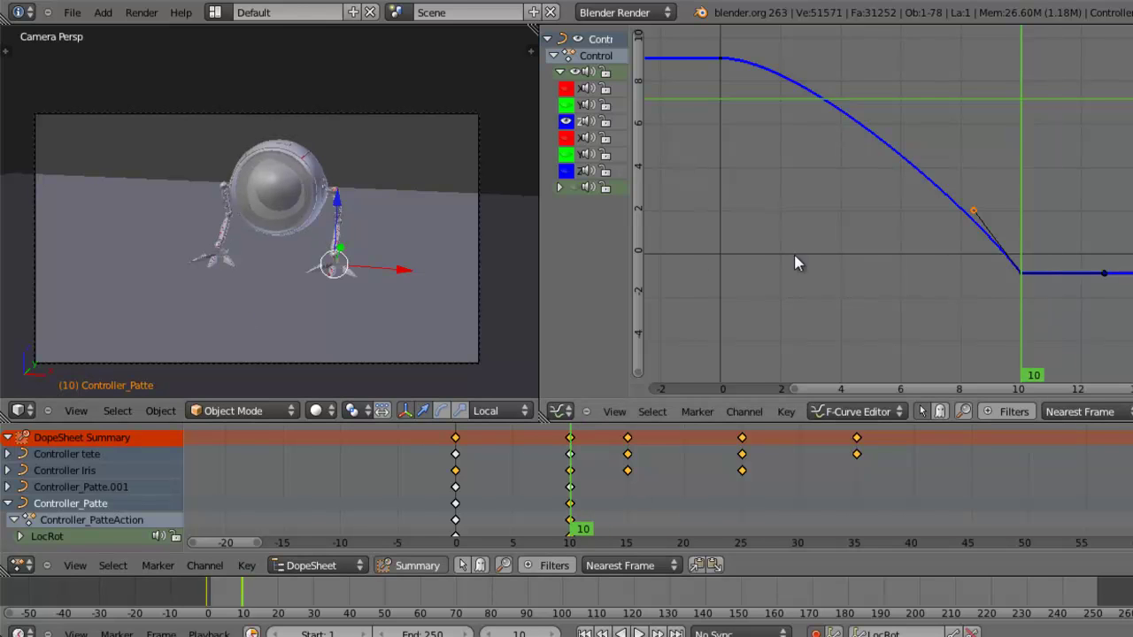
Switch the graph area to a 3D View, select the other foot controller Controller_Patte.001 and show its curves in the Graph Editor
left_click(563, 411)
left_click(563, 411)
left_click(562, 412)
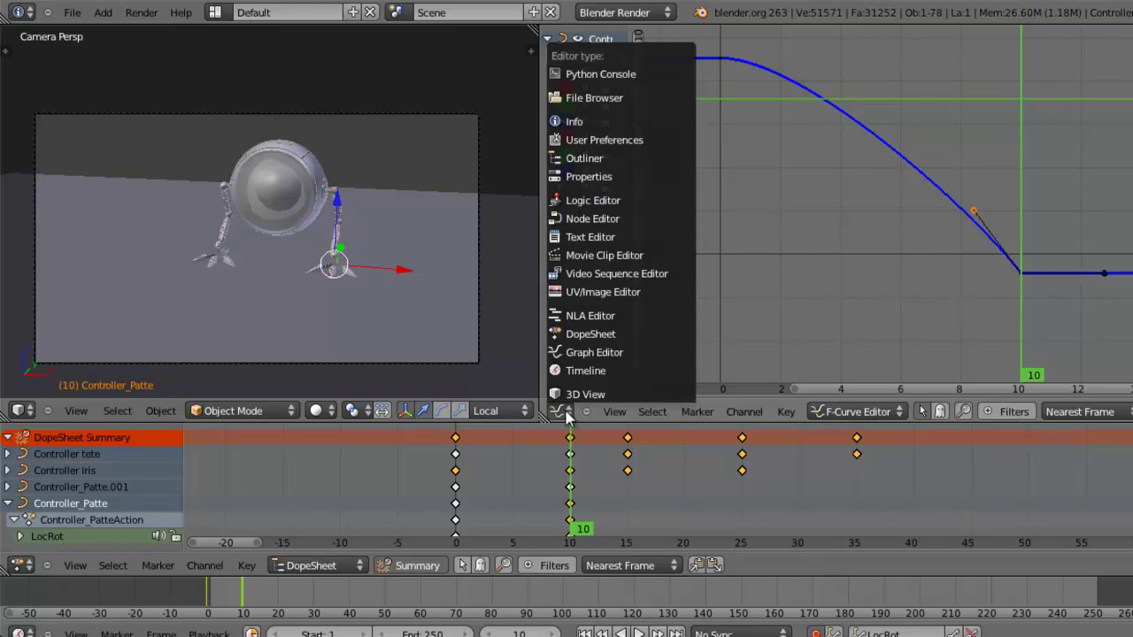
left_click(585, 394)
right_click(631, 238)
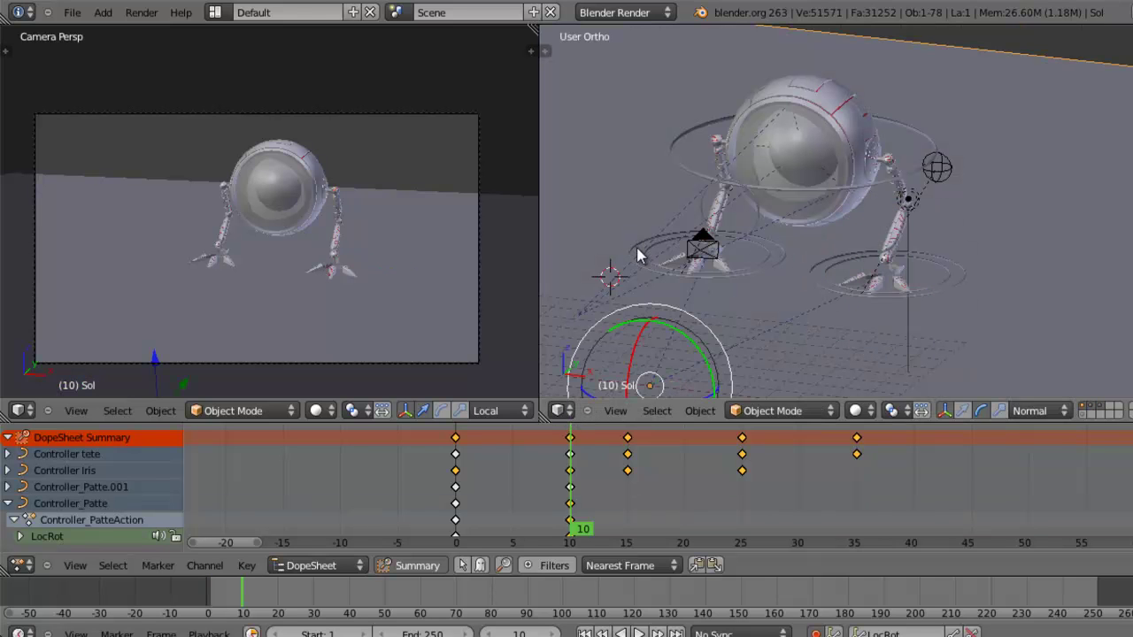
right_click(635, 251)
left_click(563, 413)
left_click(664, 345)
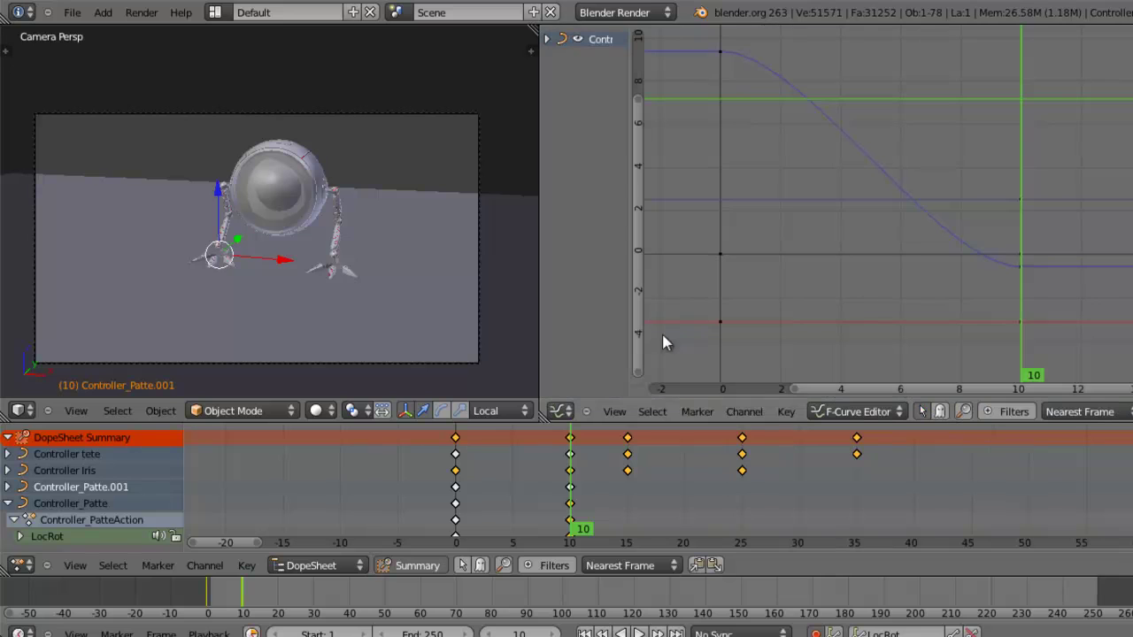
Frame Controller_Patte.001's falling curve and select its Z Location key at frame 10
scroll(888, 248, "up", 2)
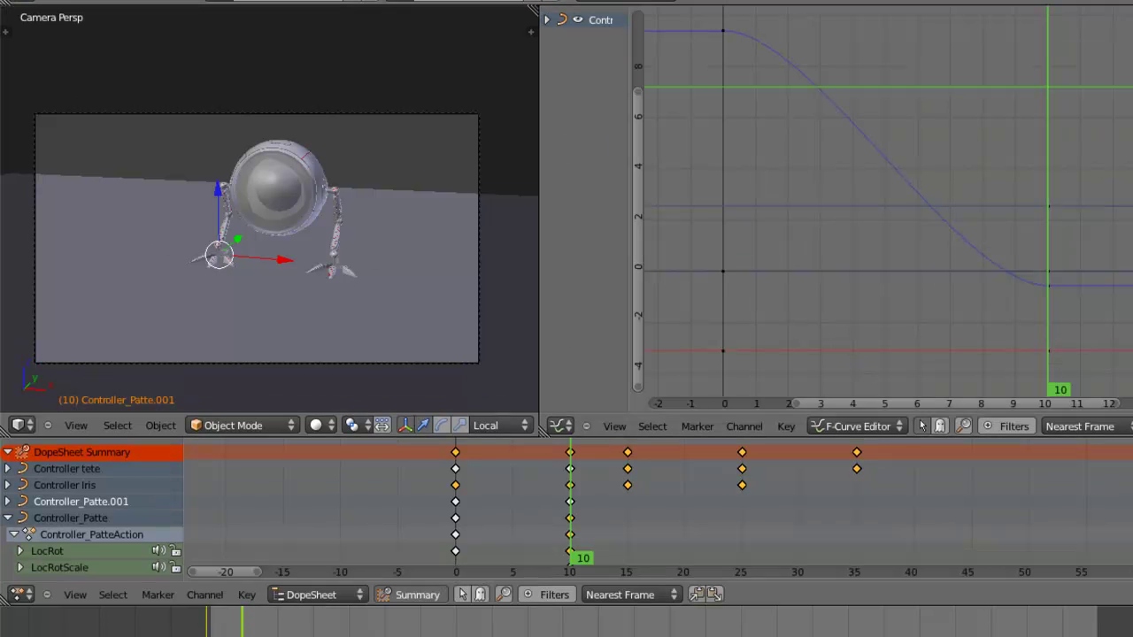
middle_click_drag(793, 228, 783, 245)
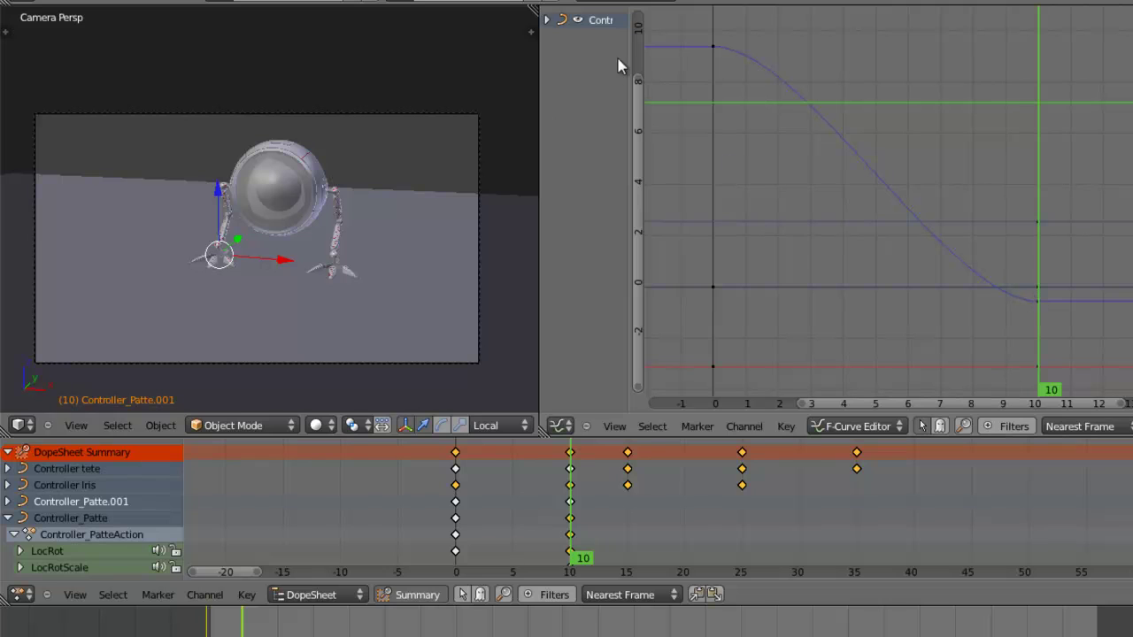
left_click(546, 20)
left_click(551, 37)
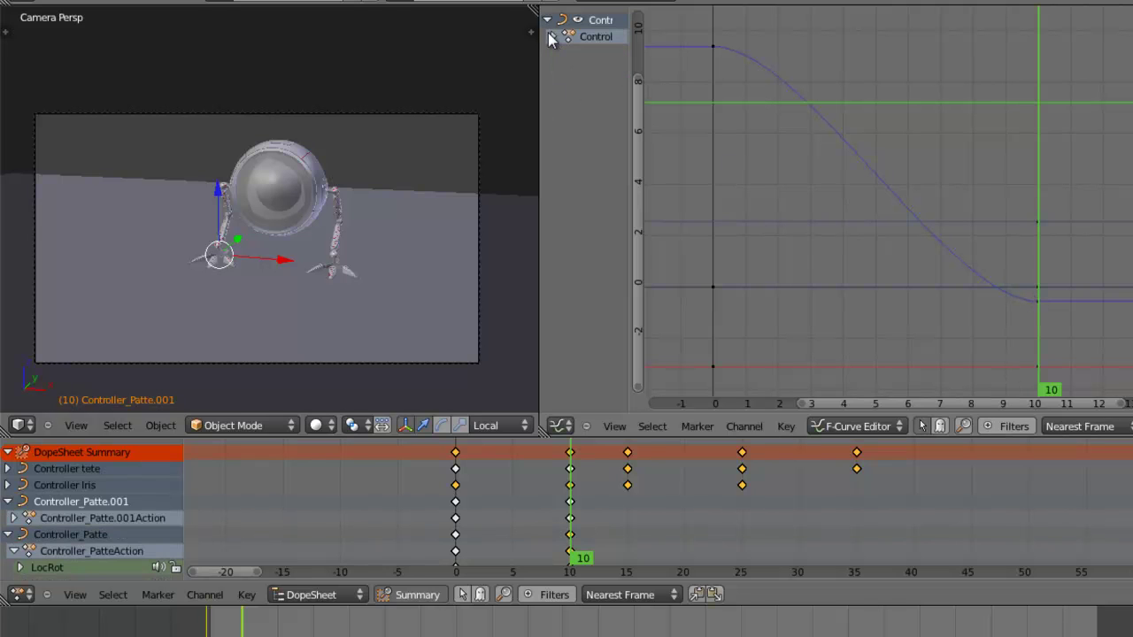
left_click(546, 19)
right_click(1040, 300)
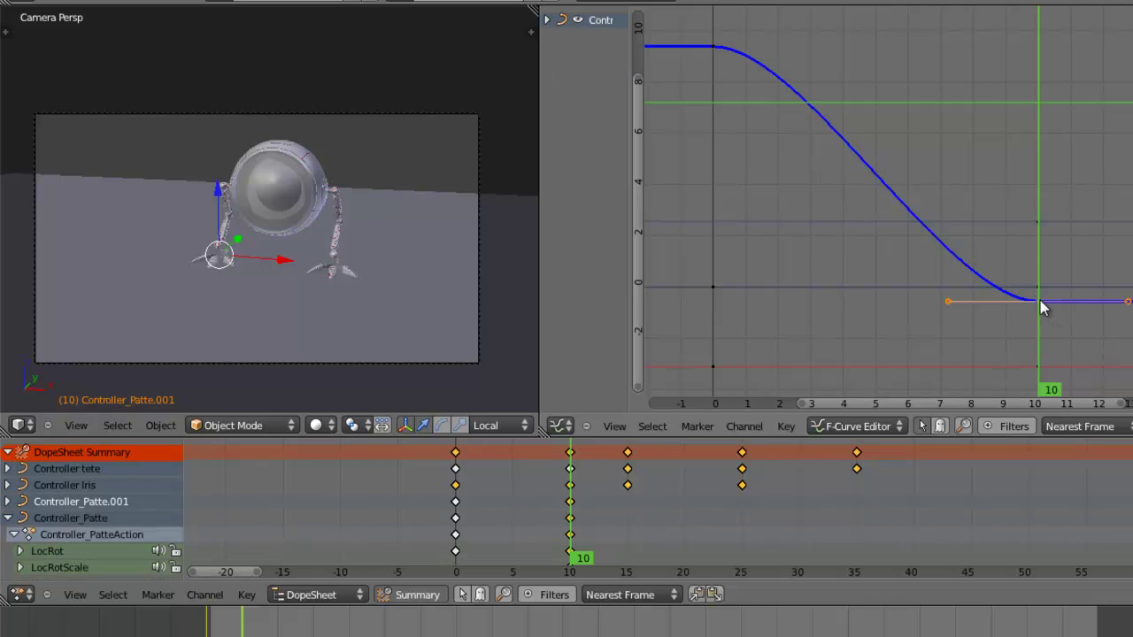
Free the incoming handle of the frame 10 key on the vertical curve and move it about 1.06 frames forward and 1.6 units up
key("Home")
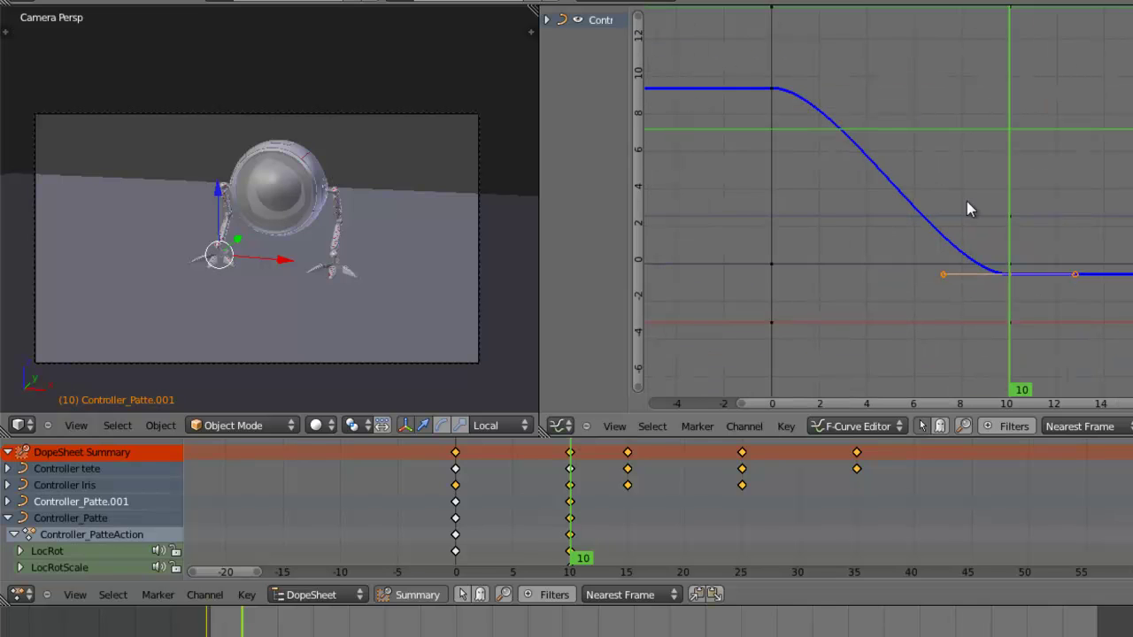
scroll(990, 267, "up", 2)
middle_click_drag(990, 267, 951, 257, "ctrl")
scroll(951, 257, "up", 2)
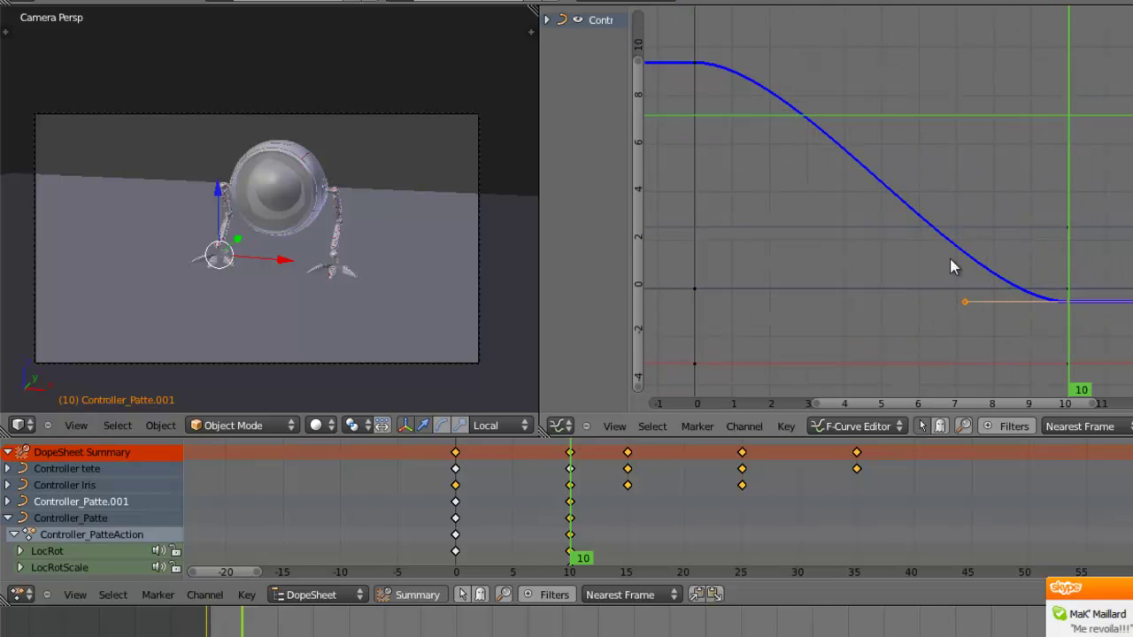
key("v")
left_click(969, 285)
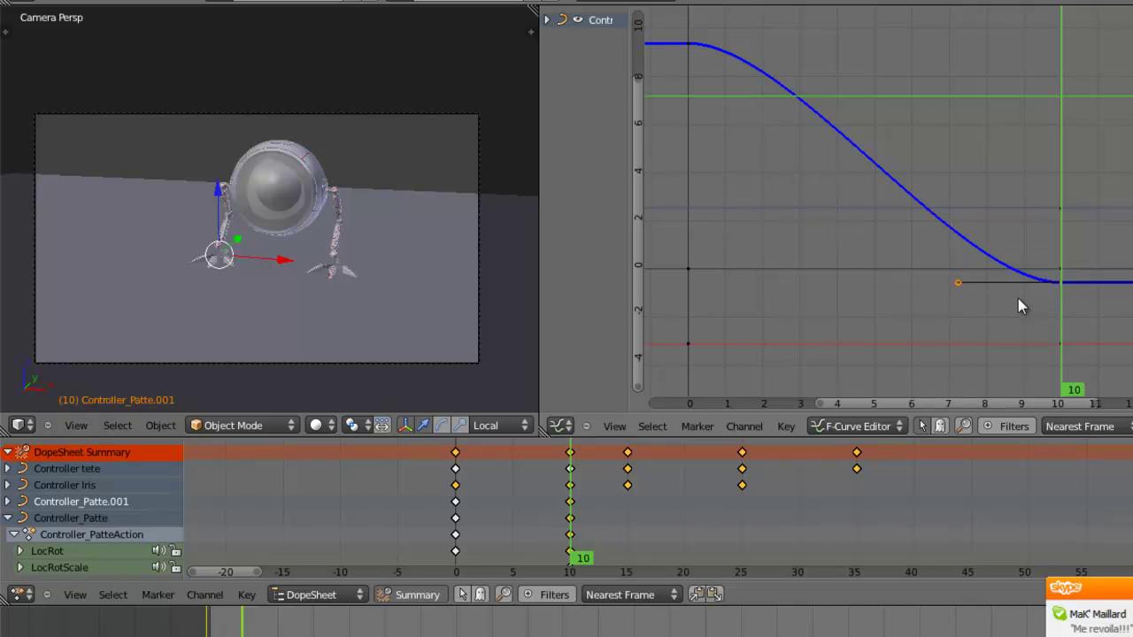
key("Left")
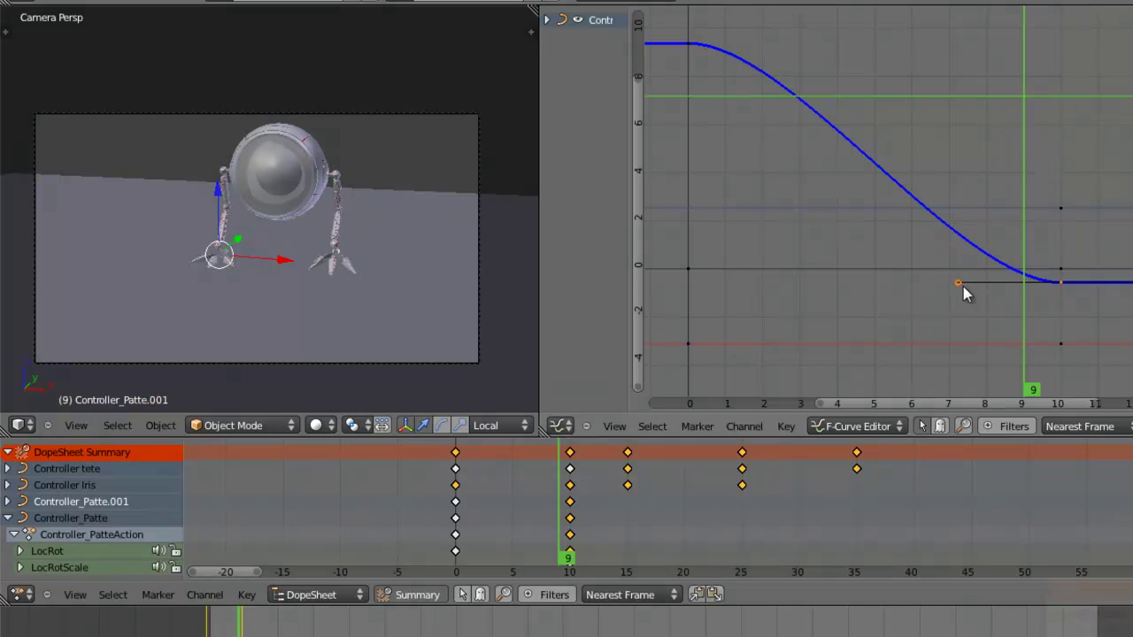
key("g")
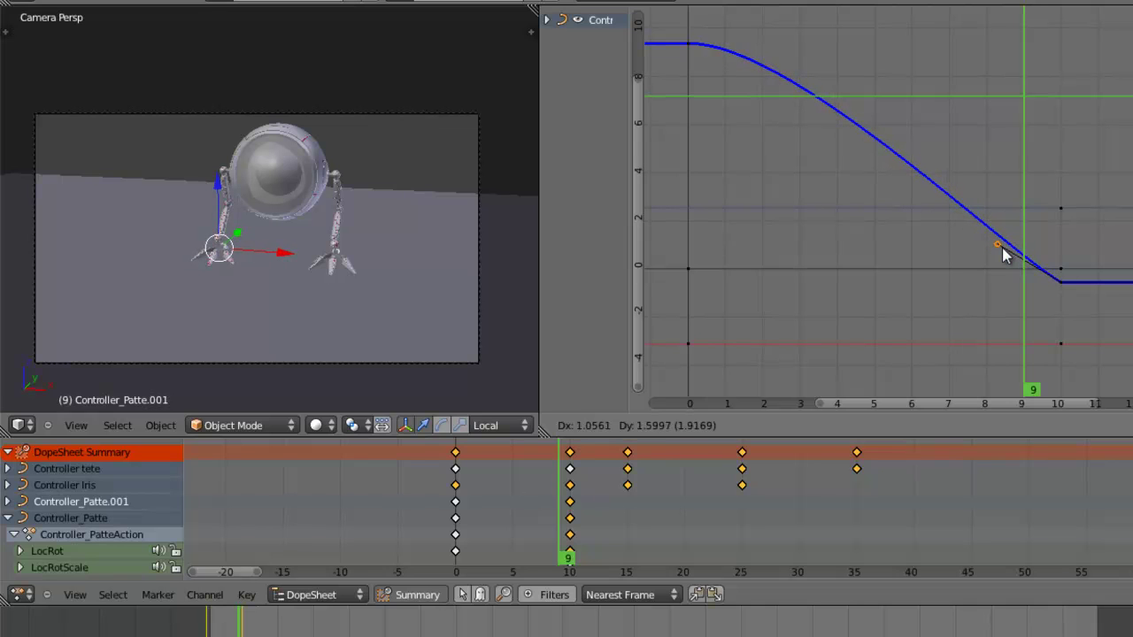
left_click(1001, 247)
Step through the frames around frame 10 to examine how the foot lands with the adjusted curve
key("Right")
key("Left")
key("Right")
key("Right")
key("Left")
key("Left")
key("Left")
key("Left")
key("Left")
key("Right")
key("Right")
key("Right")
key("Right")
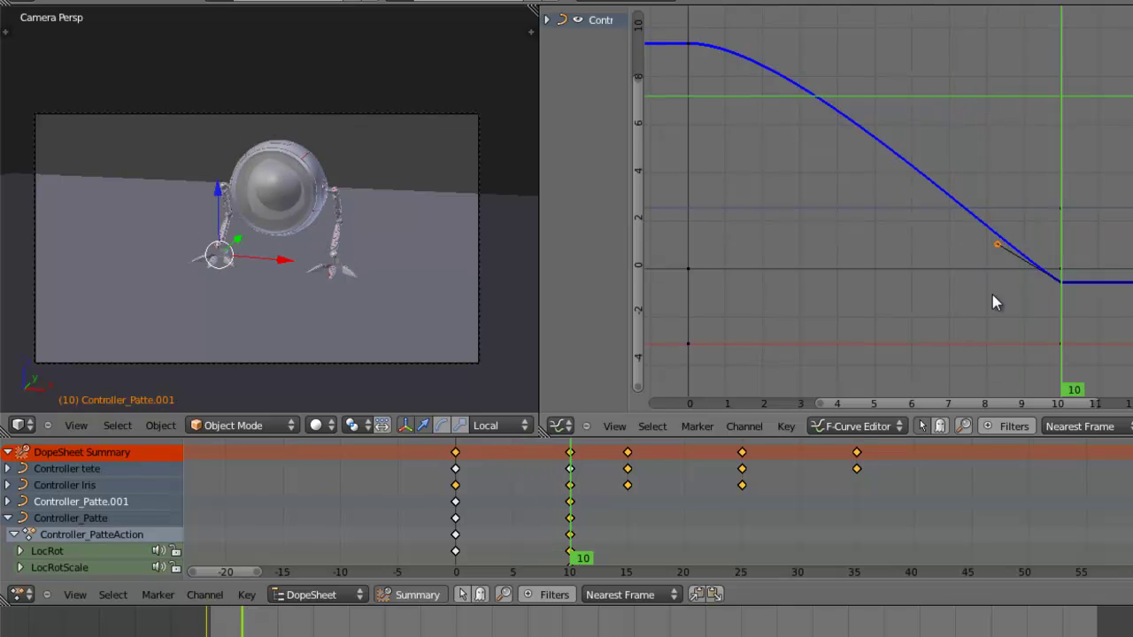
At frame 9, move the incoming curve handle about 0.3 frames further forward and about 1.9 units higher
key("Left")
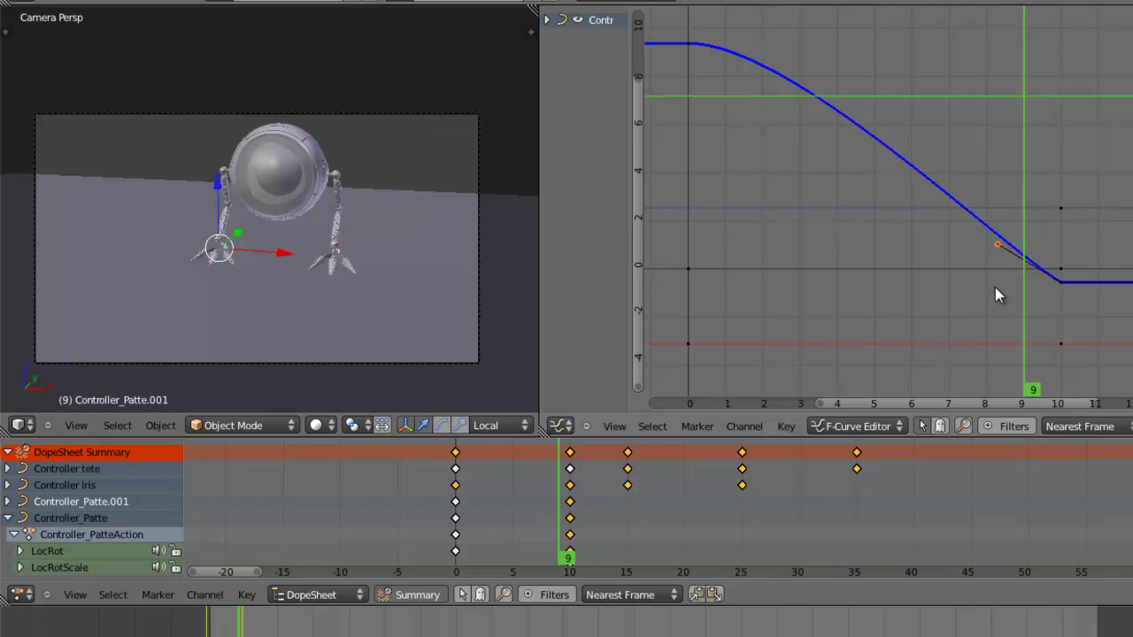
key("g")
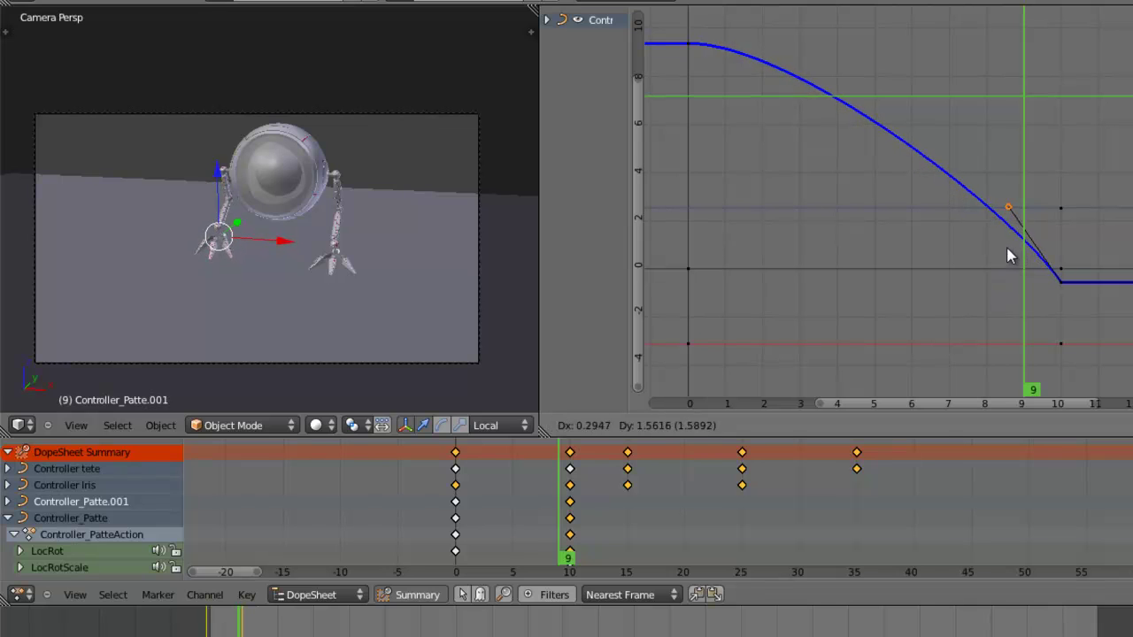
left_click(1011, 250)
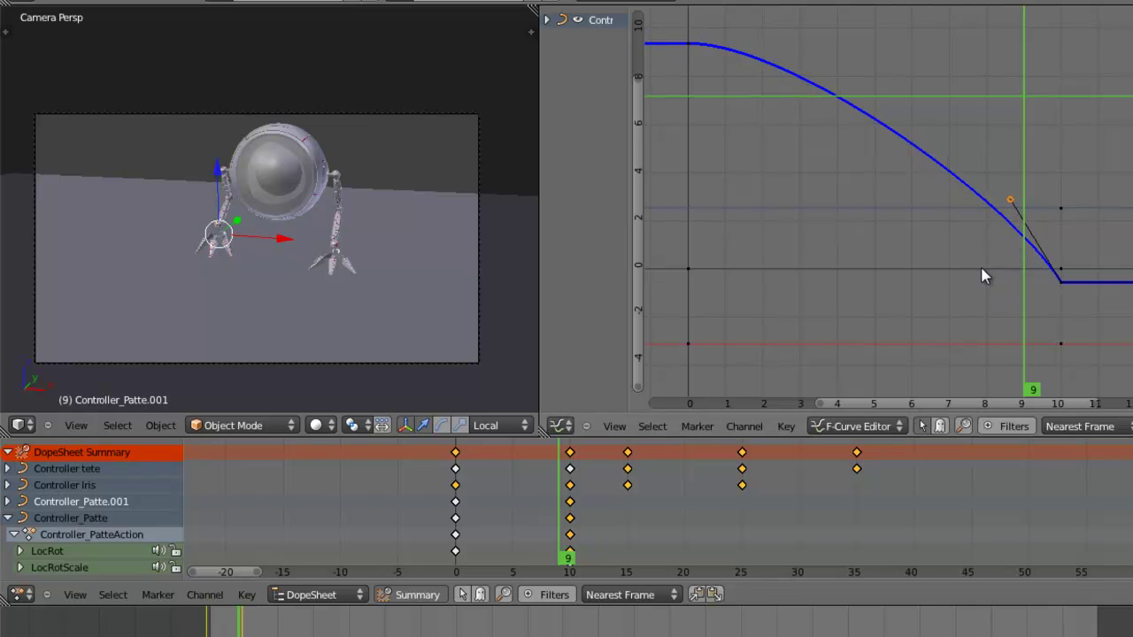
Step back and forth between frames 2 and 14 to examine the robot's fall and its landing on the ground
key("Left")
key("Left")
key("Left")
key("Left")
key("Left")
key("Left")
key("Left")
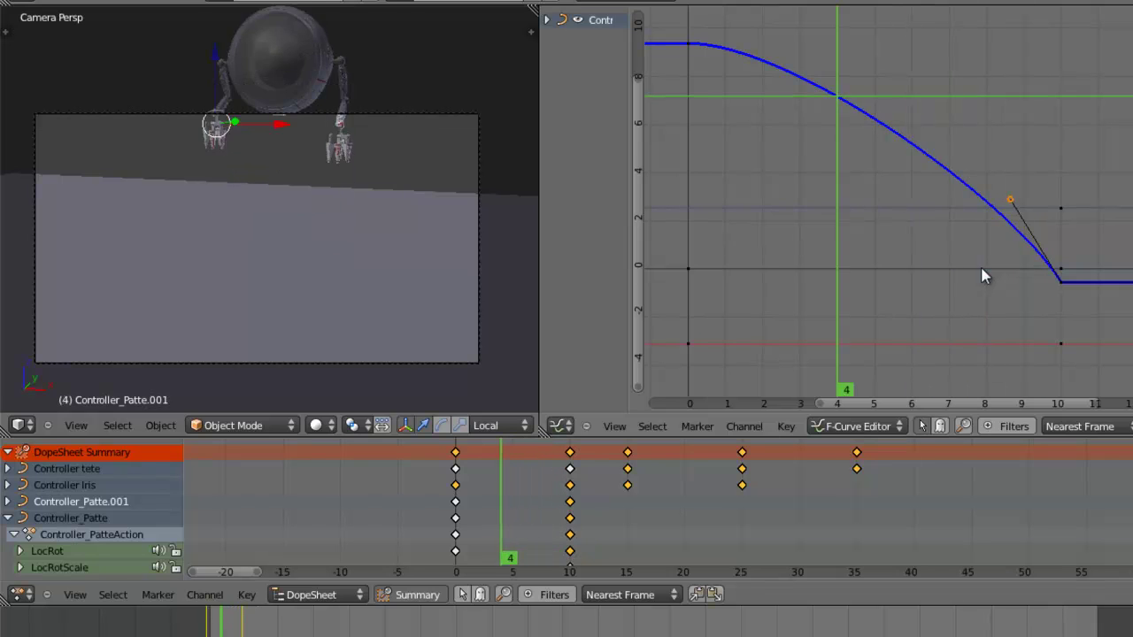
key("Left")
key("Left")
key("Right")
key("Right")
key("Right")
key("Right")
key("Right")
key("Right")
key("Right")
key("Right")
key("Right")
key("Right")
key("Right")
key("Right")
key("Right")
key("Right")
key("Right")
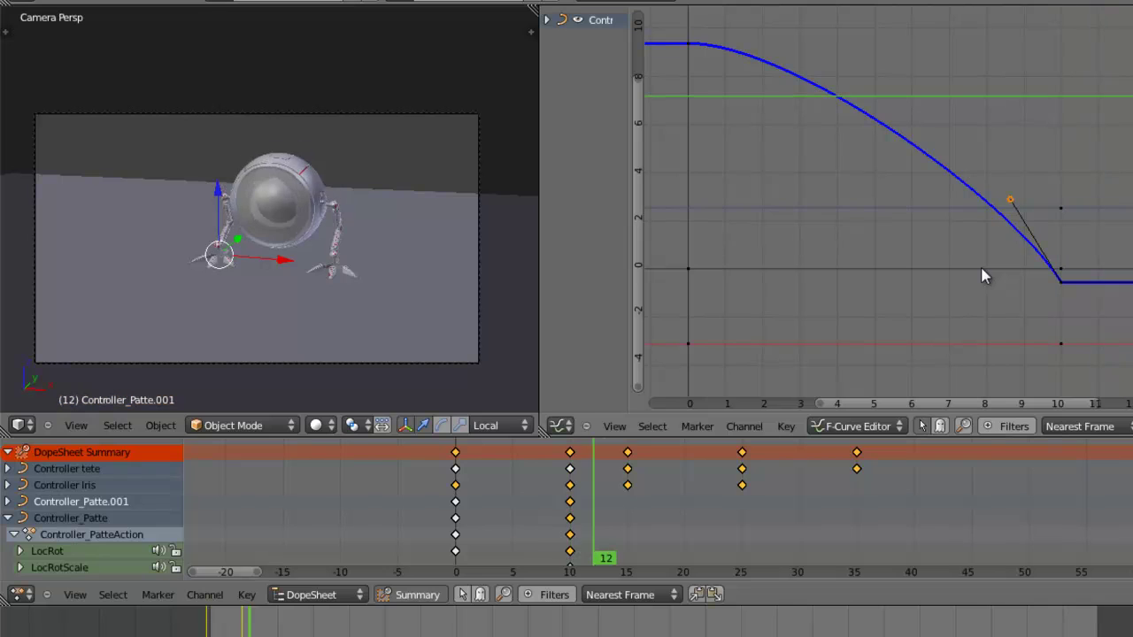
key("Right")
key("Right")
key("Left")
key("Left")
key("Left")
key("Left")
key("Left")
key("Left")
key("Left")
key("Left")
key("Right")
key("Left")
key("Right")
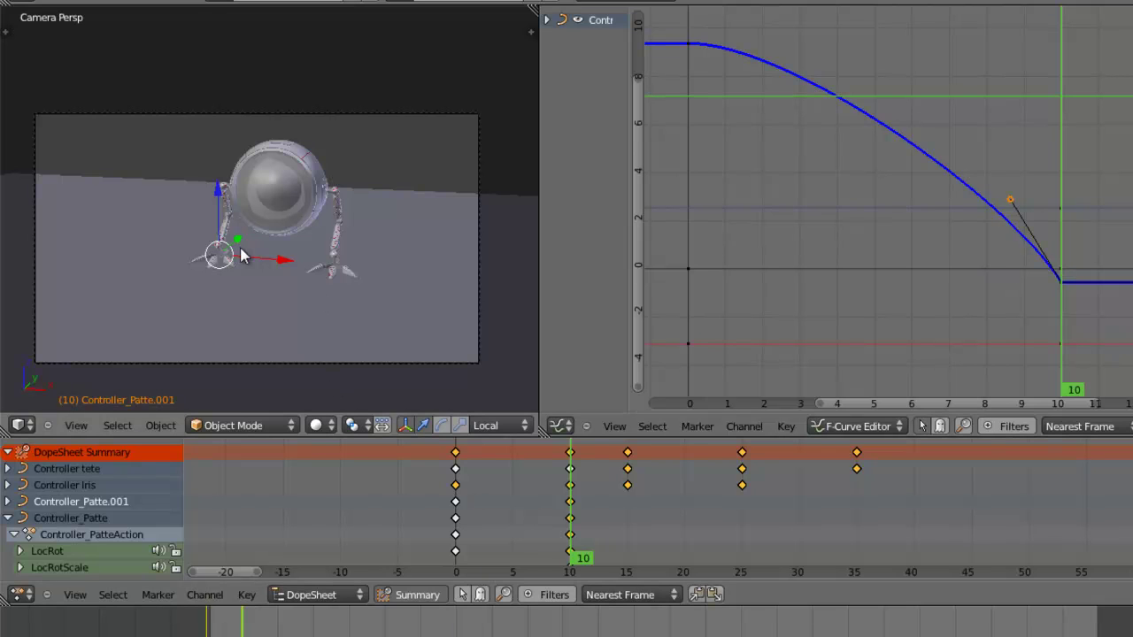
Switch the F-curve editor area to a 3D view and frame the robot in both views
scroll(283, 279, "up", 3)
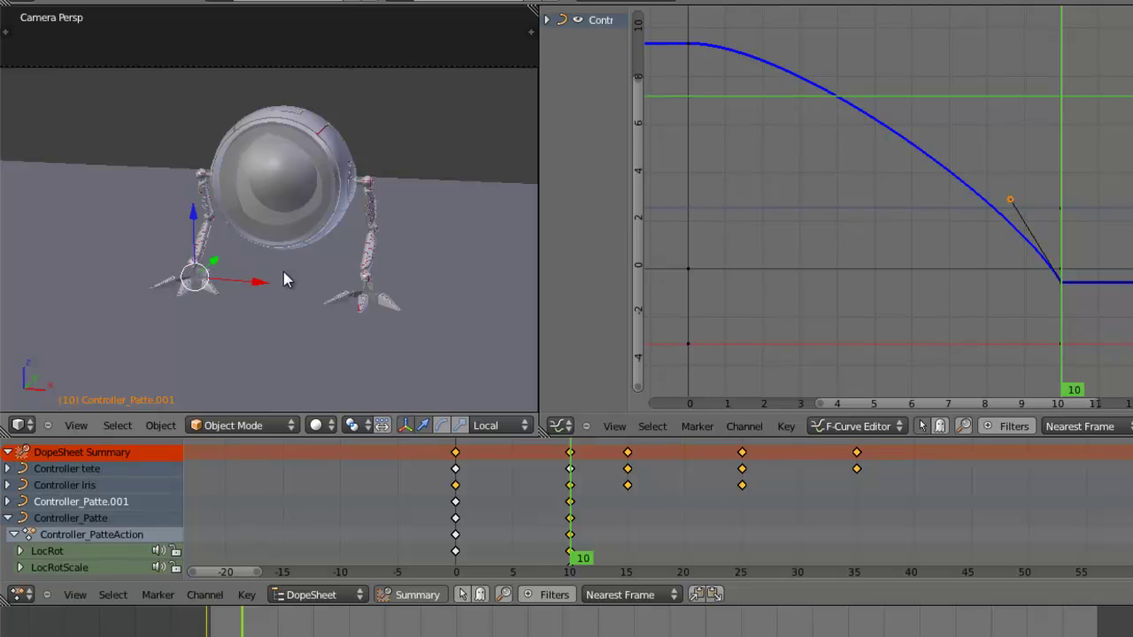
left_click(560, 426)
left_click(584, 405)
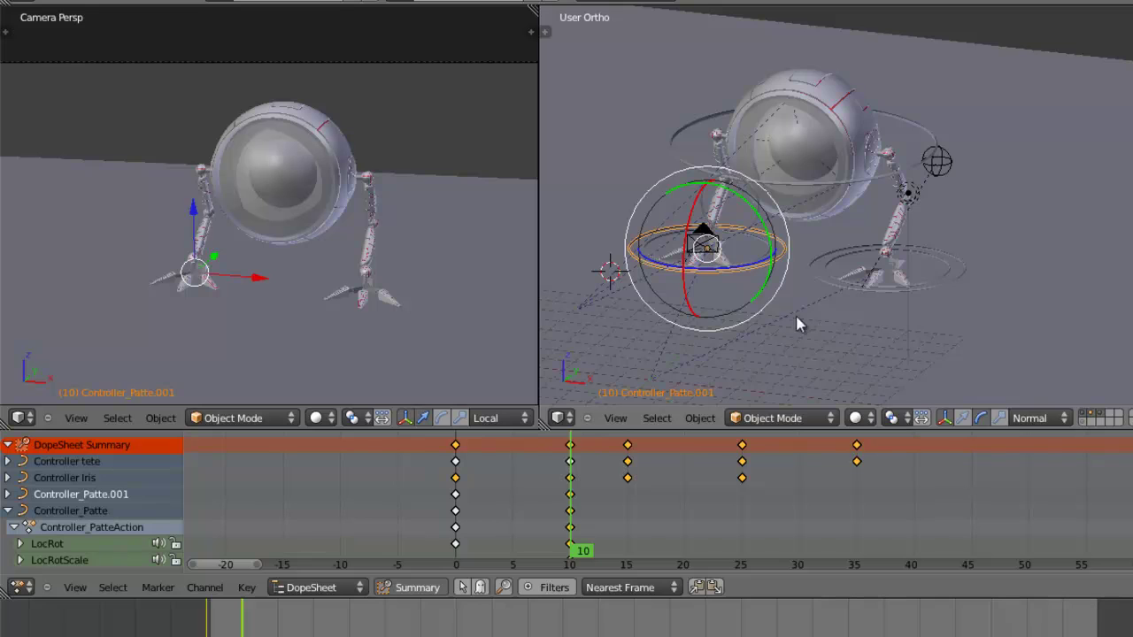
middle_click_drag(796, 324, 738, 313)
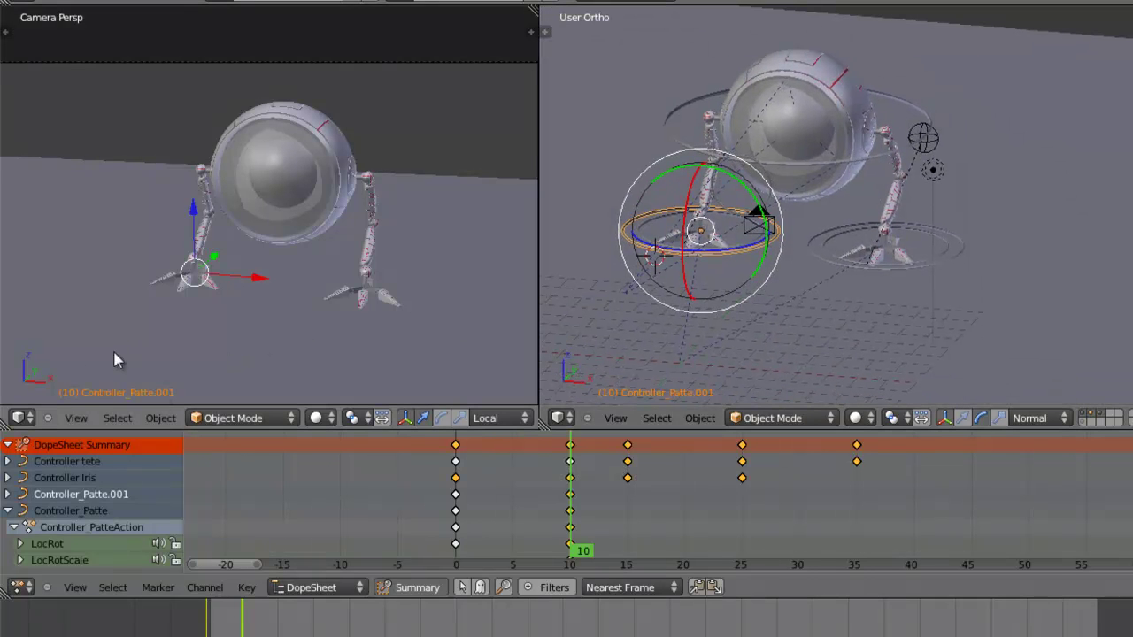
scroll(287, 292, "down", 4)
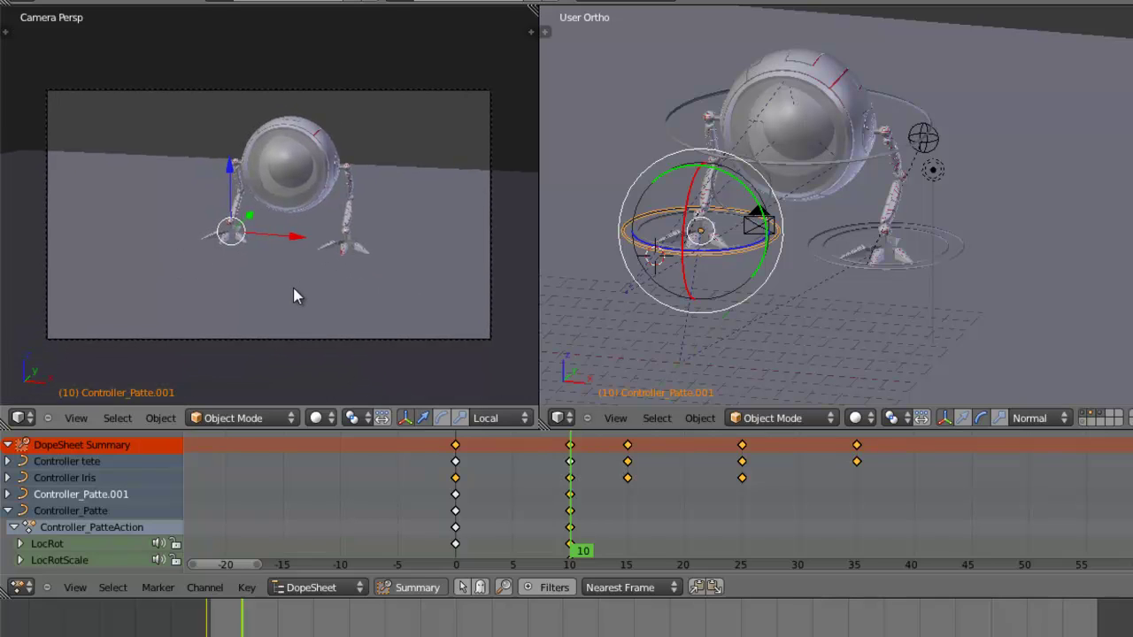
key("Home")
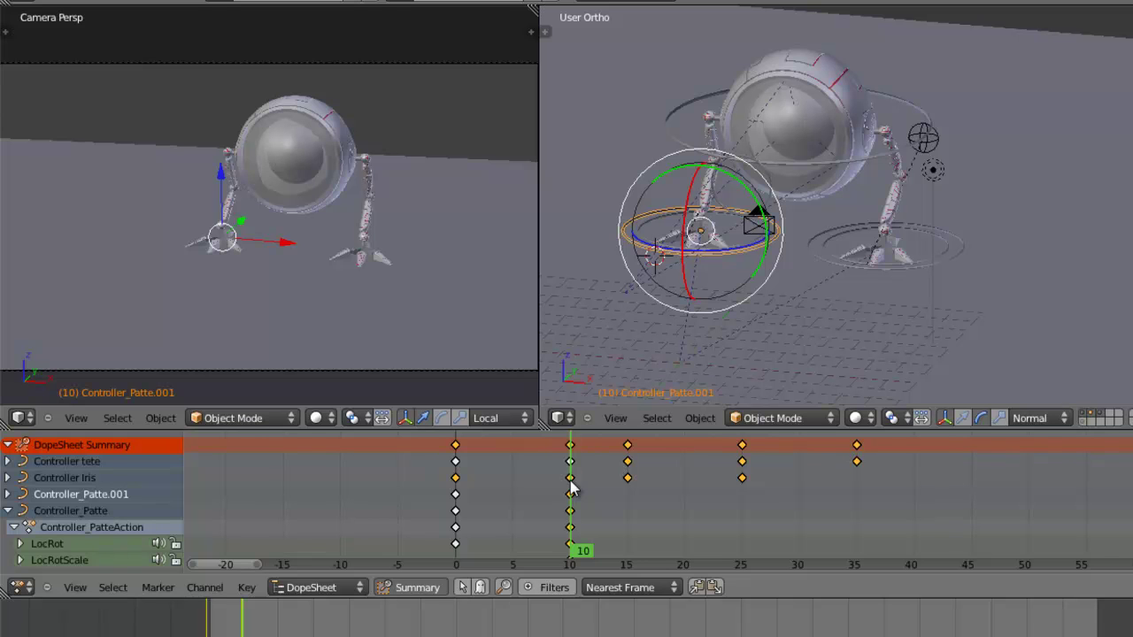
Scrub between frames 10 and 16 to examine how the body sinks after the landing
mouse_move(572, 488)
left_mouse_down()
mouse_move(612, 485)
mouse_move(570, 494)
left_mouse_up()
left_click_drag(571, 492, 637, 494)
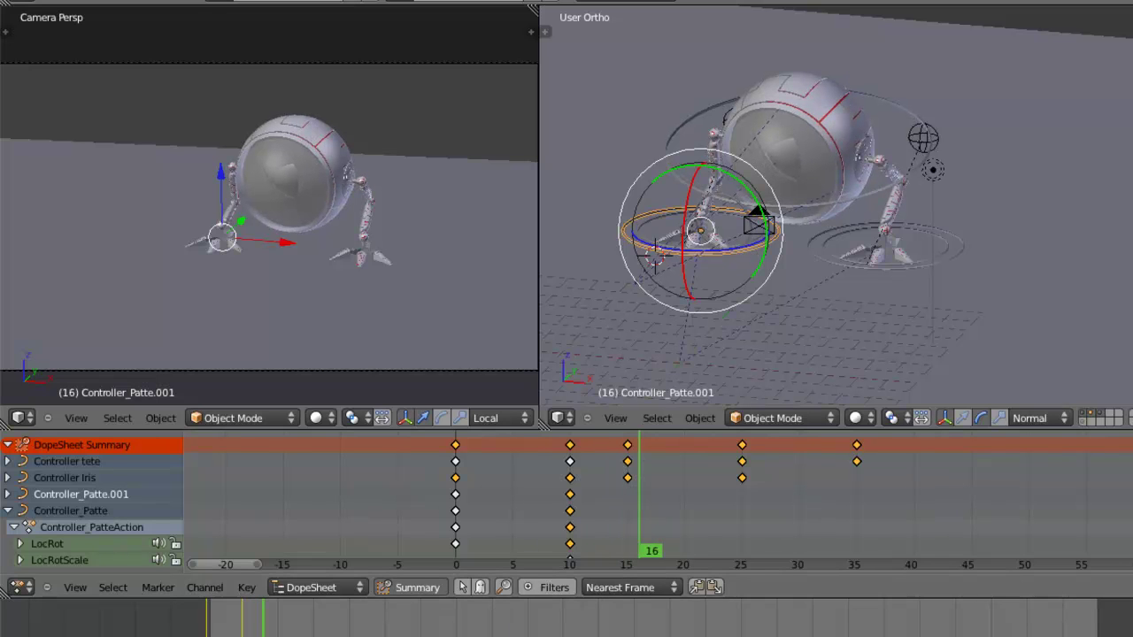
mouse_move(633, 479)
left_mouse_down()
mouse_move(572, 492)
mouse_move(627, 485)
left_mouse_up()
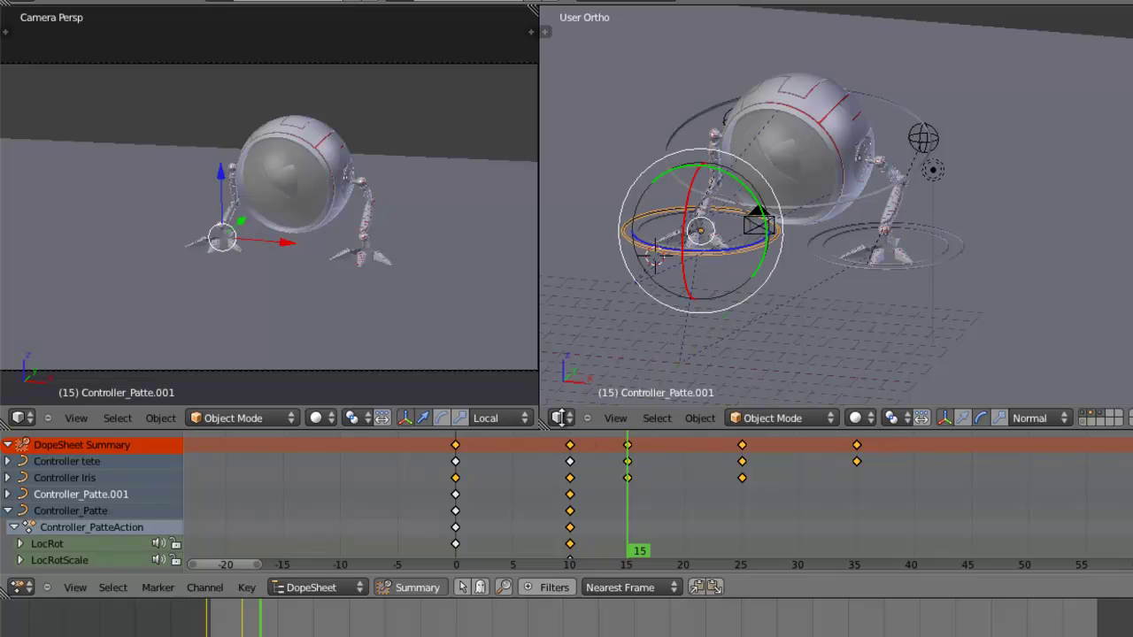
left_click(560, 417)
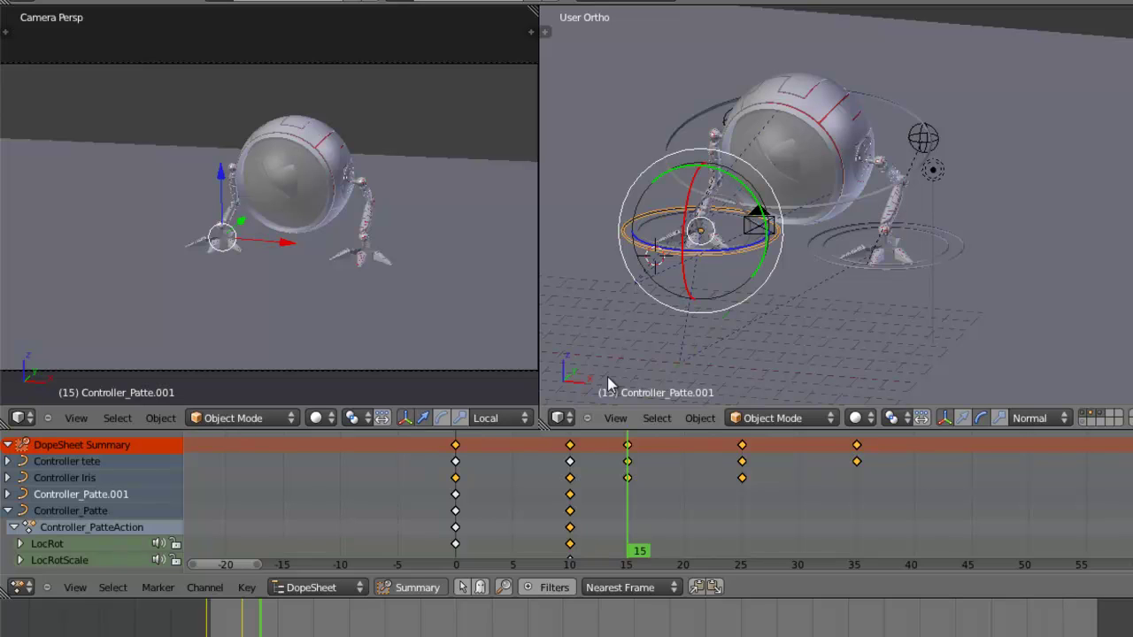
key("Left")
key("Left")
key("Left")
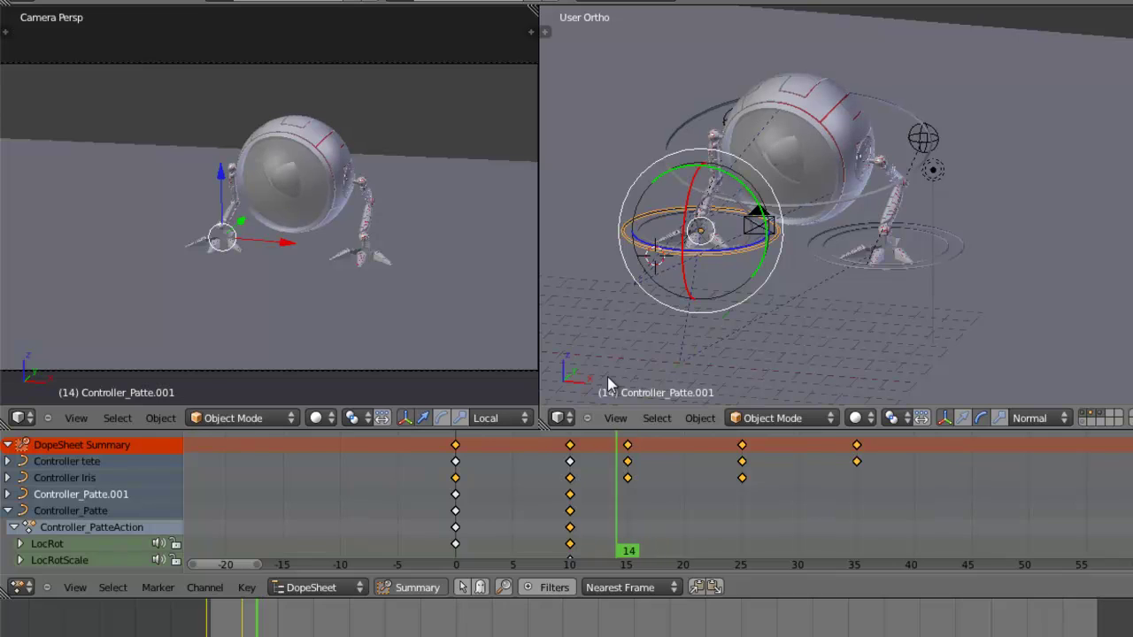
key("Left")
key("Left")
key("Right")
key("Right")
key("Right")
Scrub between frames 15 and 31 to examine how the body rises back up and settles after frame 25
left_click_drag(624, 479, 786, 492)
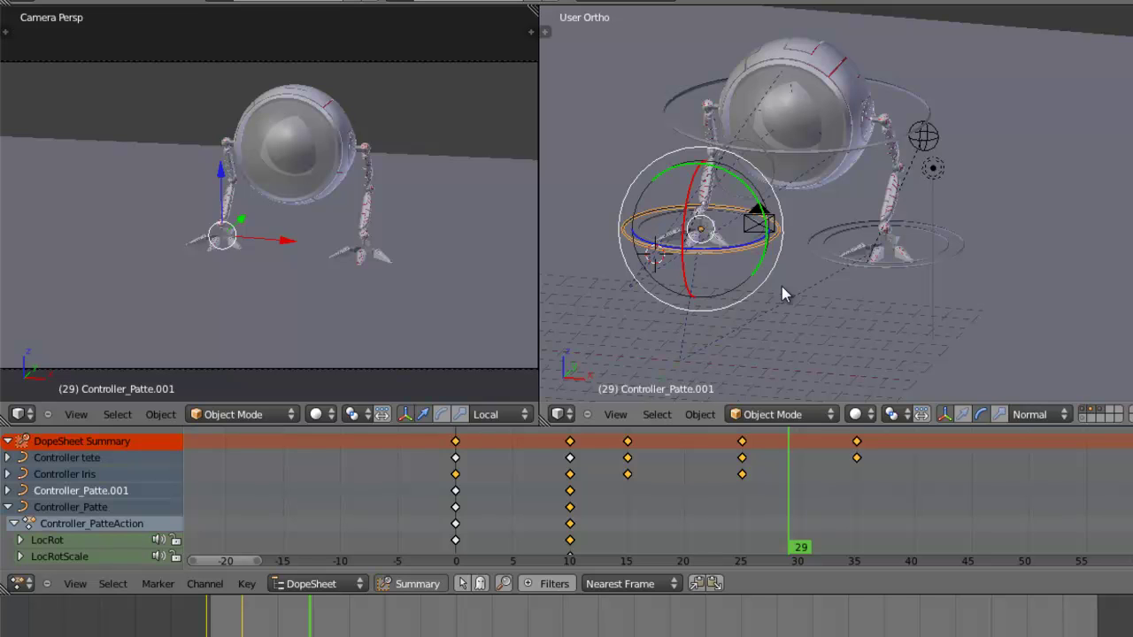
key("Right")
left_click_drag(844, 474, 751, 504)
left_click_drag(809, 498, 747, 501)
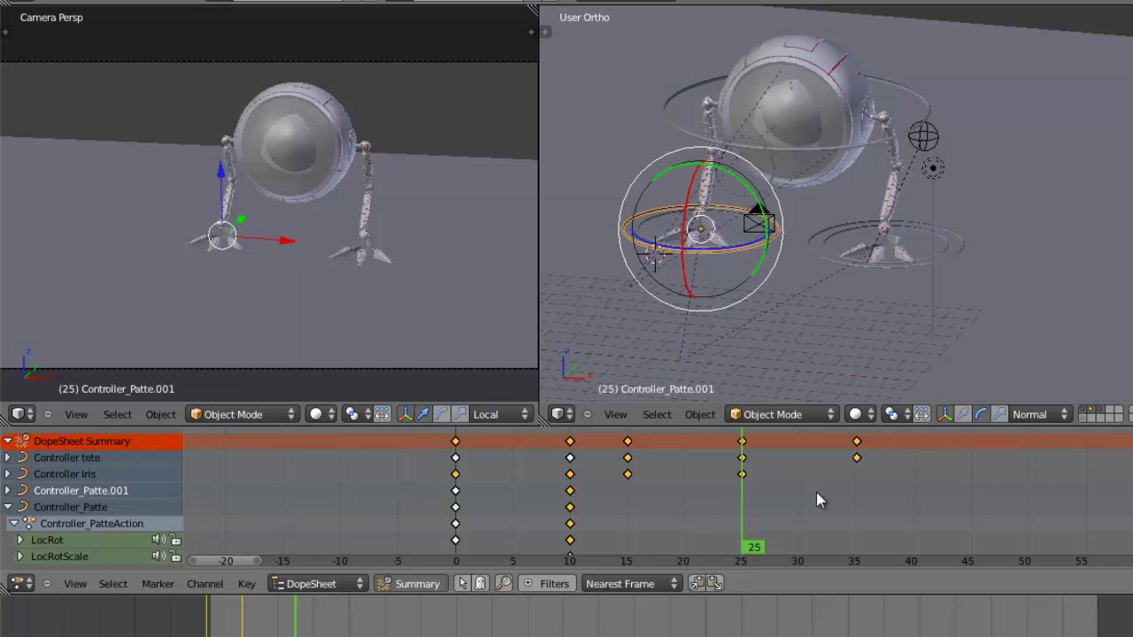
key("Right")
key("Right")
key("Right")
key("Right")
key("Right")
key("Right")
key("Left")
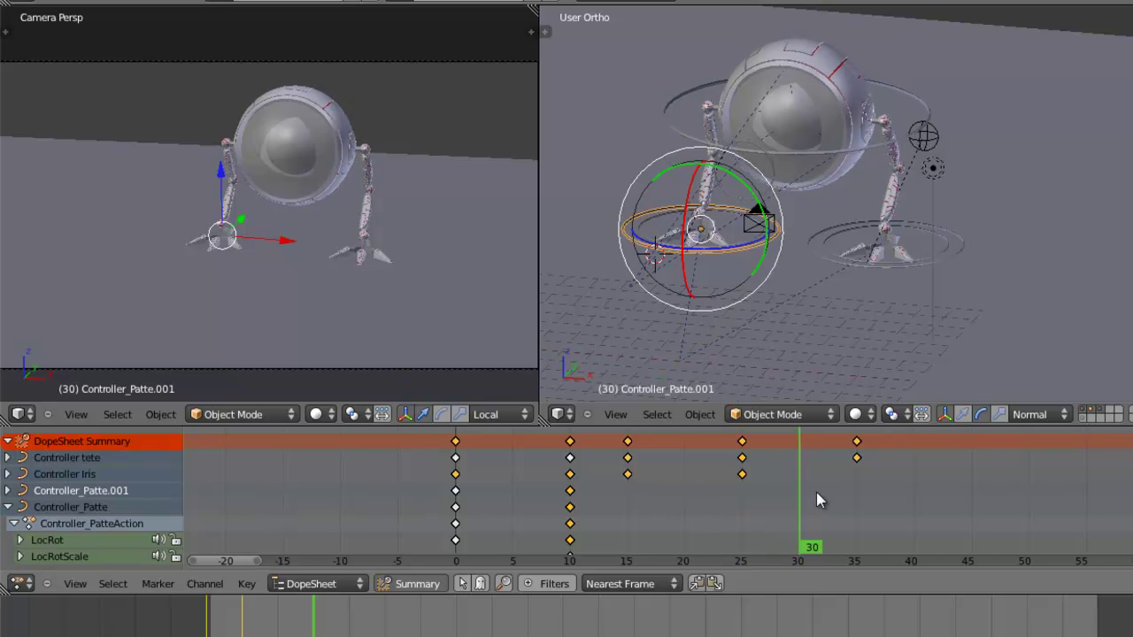
At frame 30, lift Controller_Patte in the right orthographic view, moving it about -0.89 in Y and 2.86 in Z
left_click(742, 487)
left_click_drag(752, 480, 743, 503)
key("Right")
key("Right")
key("Right")
key("Right")
key("Right")
middle_click_drag(790, 208, 818, 190)
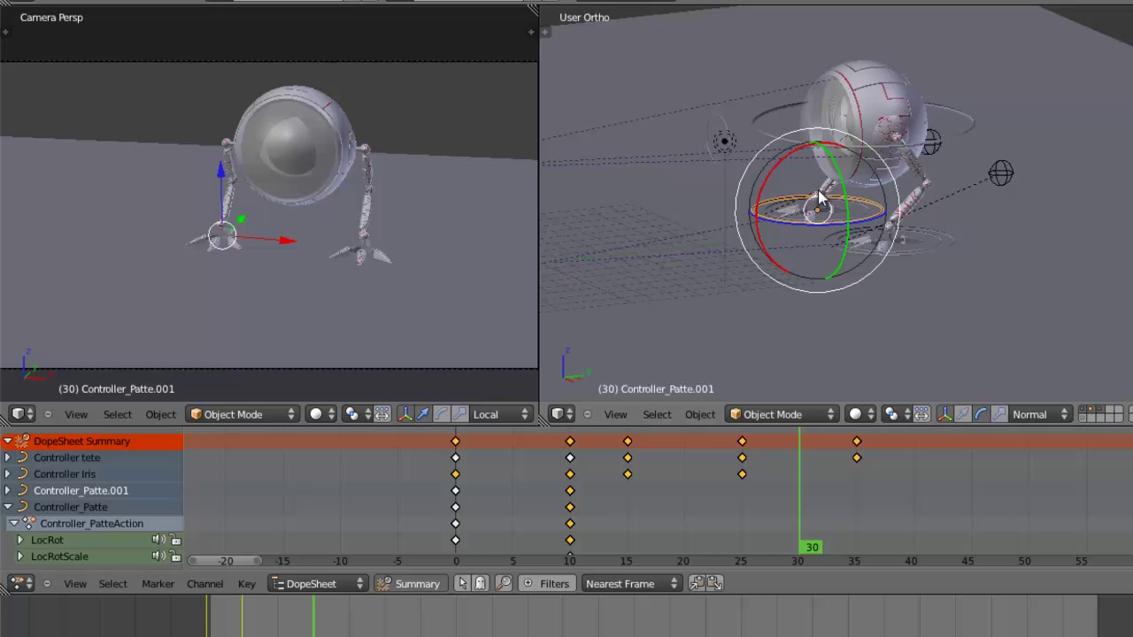
right_click(947, 245)
key("KP_3")
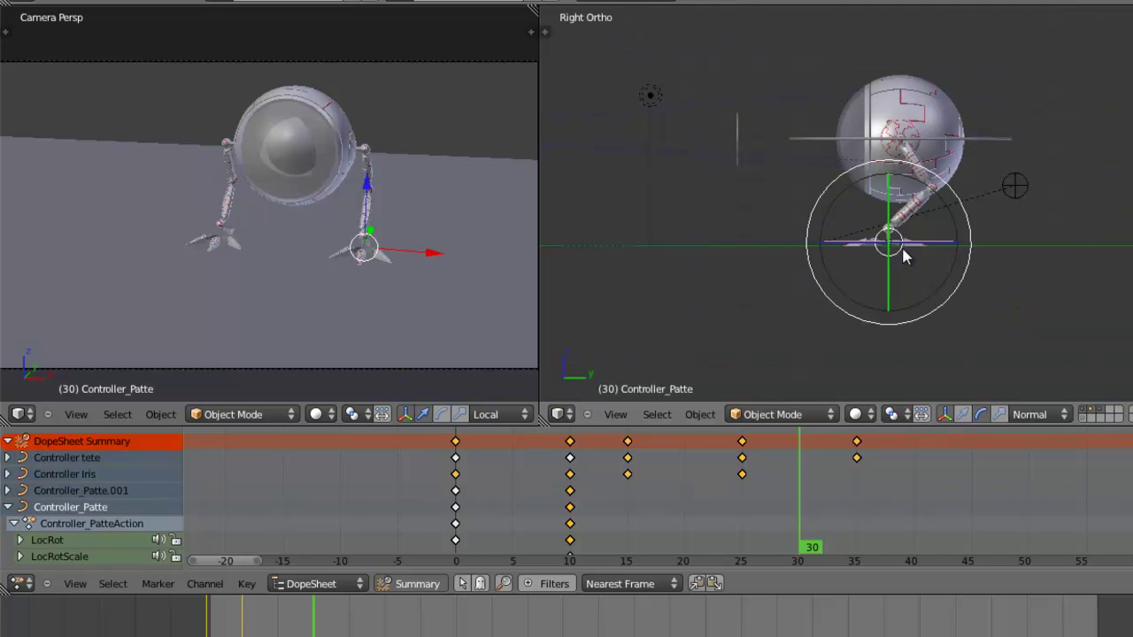
scroll(936, 265, "up", 3)
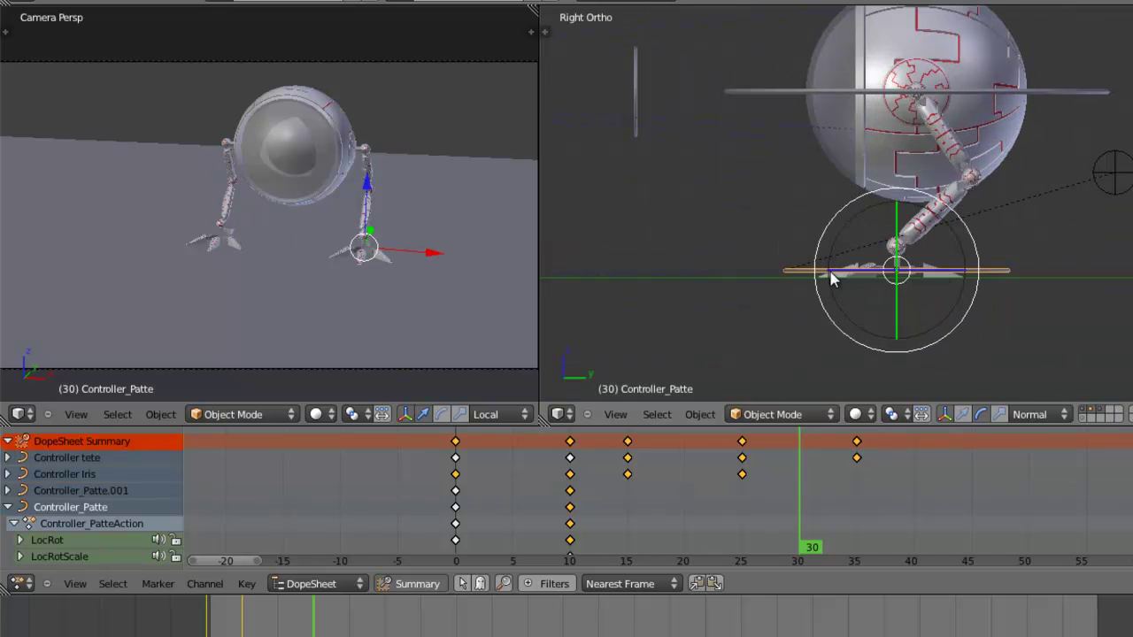
middle_click_drag(974, 204, 920, 237, "shift")
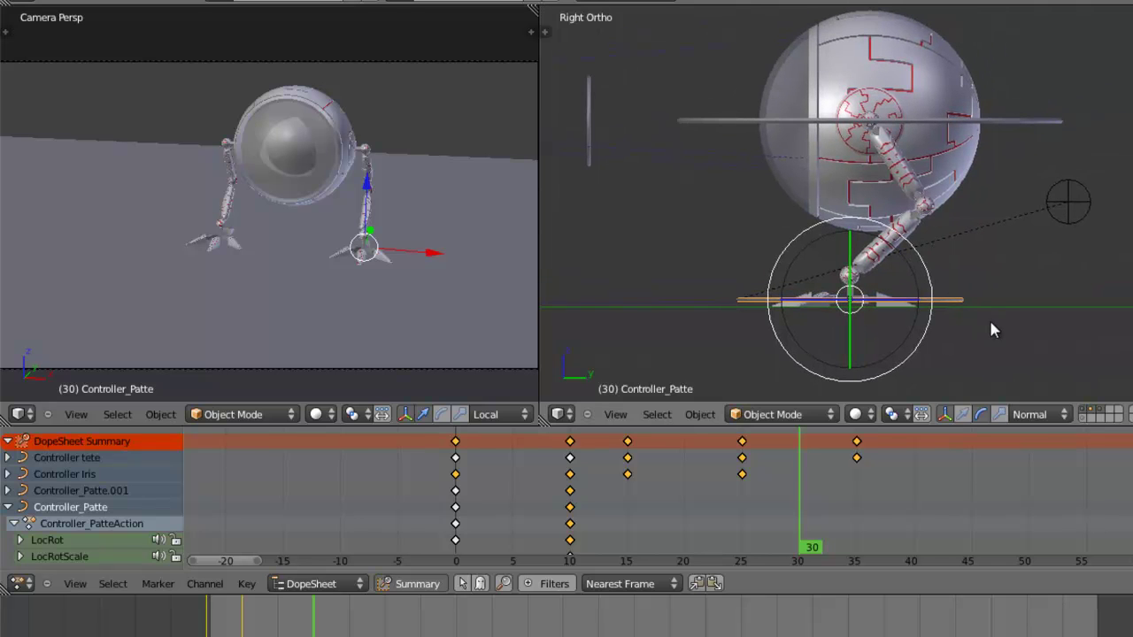
key("g")
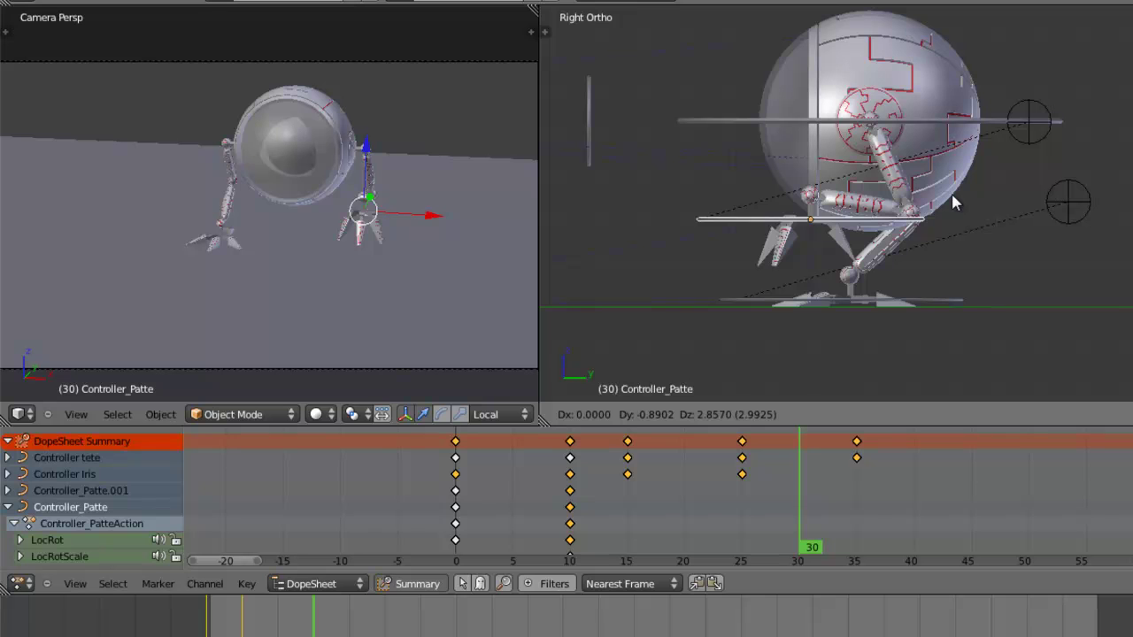
left_click(954, 204)
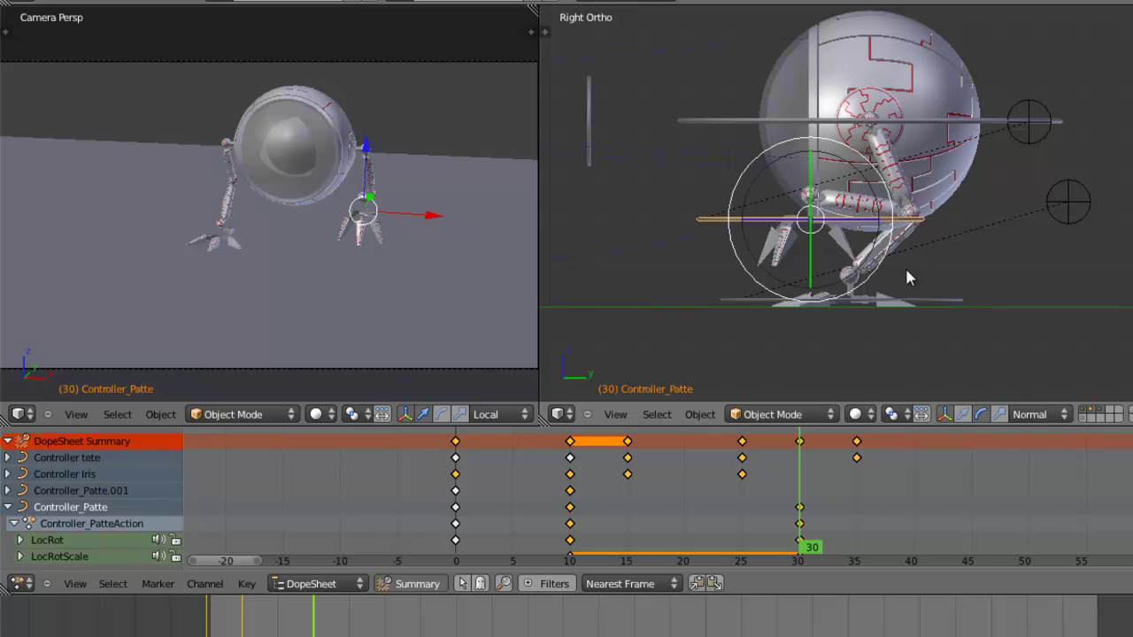
Tilt the lifted foot controller slightly at frame 30 and raise it about another 0.5 units
key("r")
left_click(948, 266)
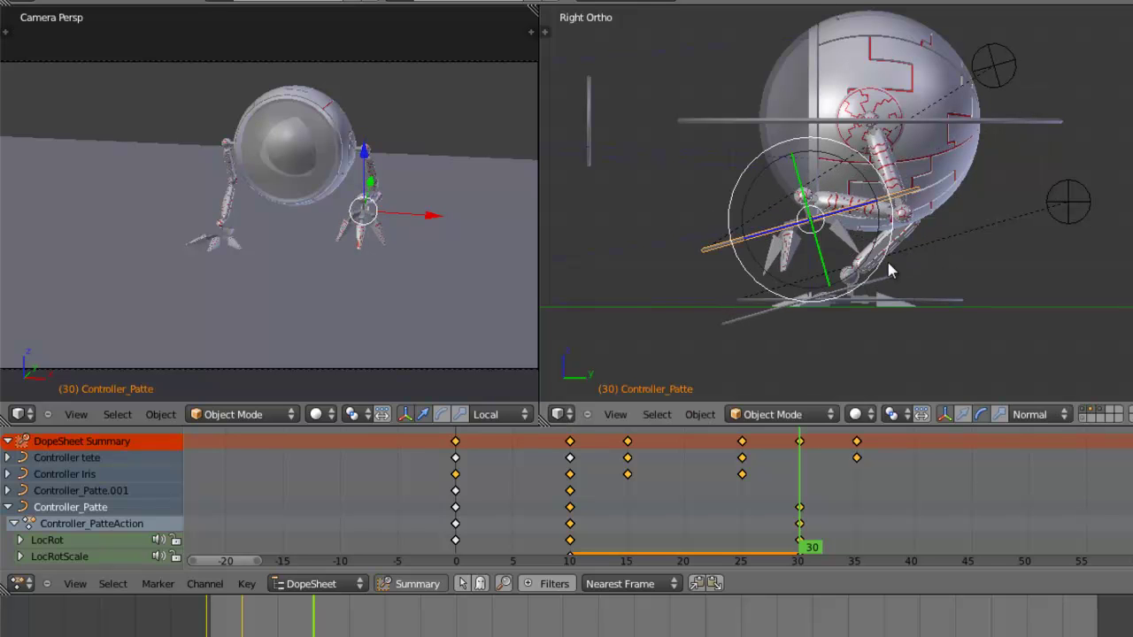
key("g")
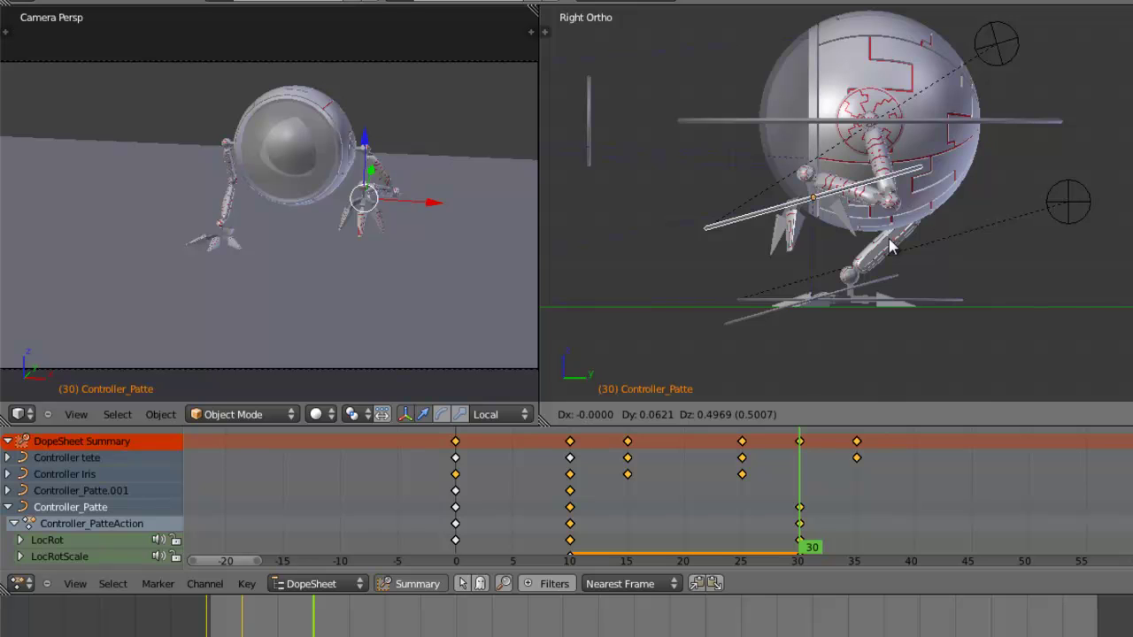
left_click(891, 248)
Try to shift the lifted leg's Pole controller about 0.33 along its X axis
middle_click_drag(891, 248, 1020, 280)
scroll(1009, 273, "up", 6)
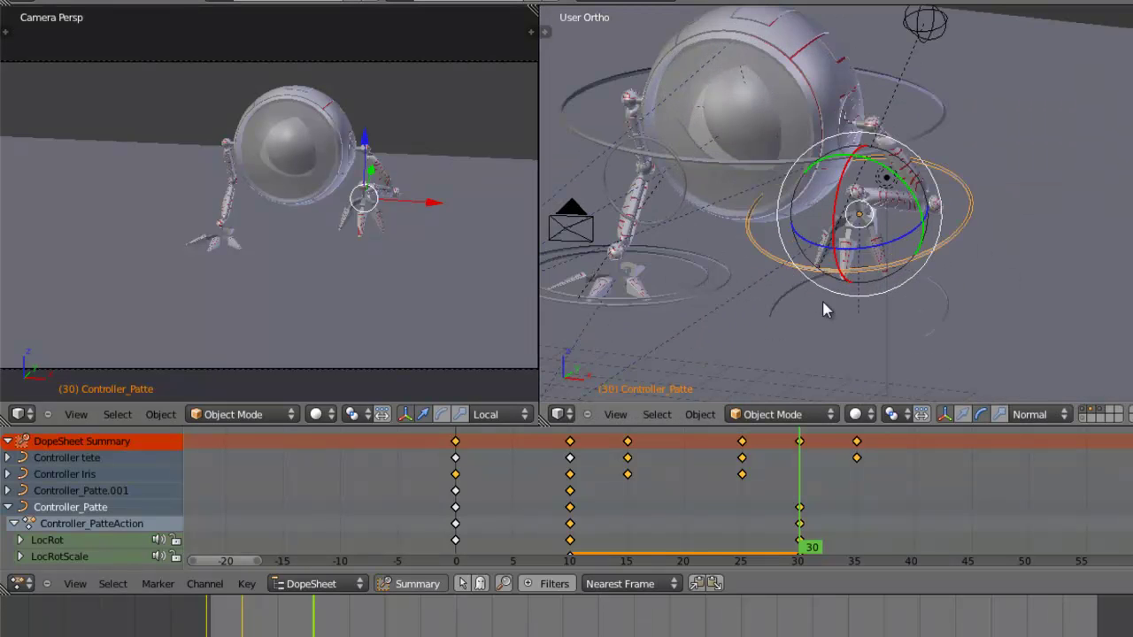
middle_click_drag(874, 298, 885, 64)
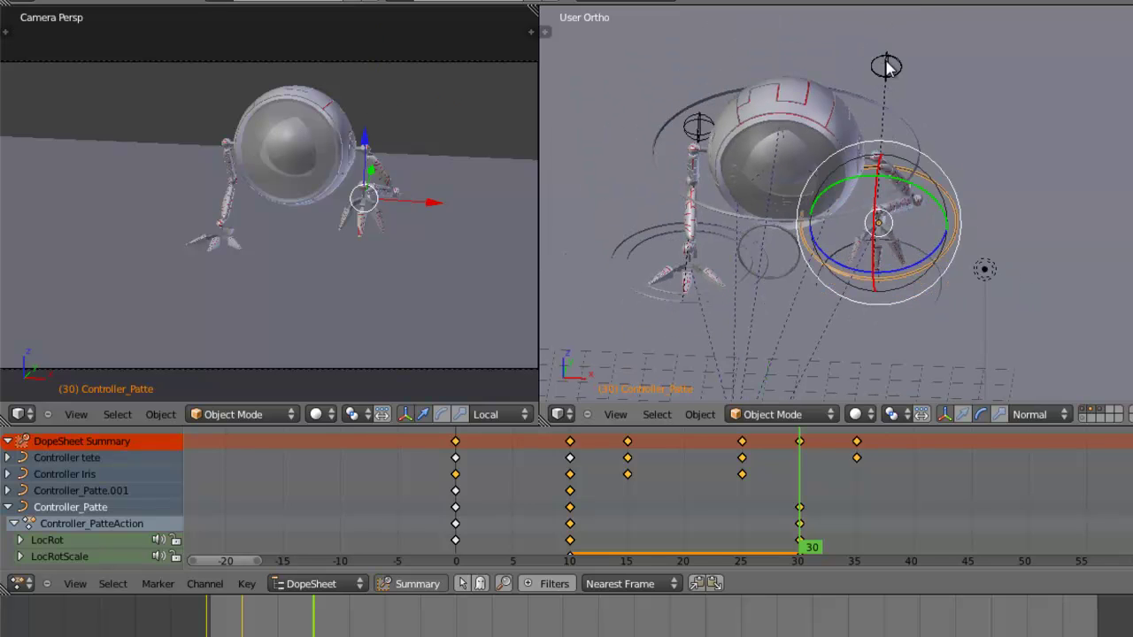
right_click(887, 66)
left_click(962, 414)
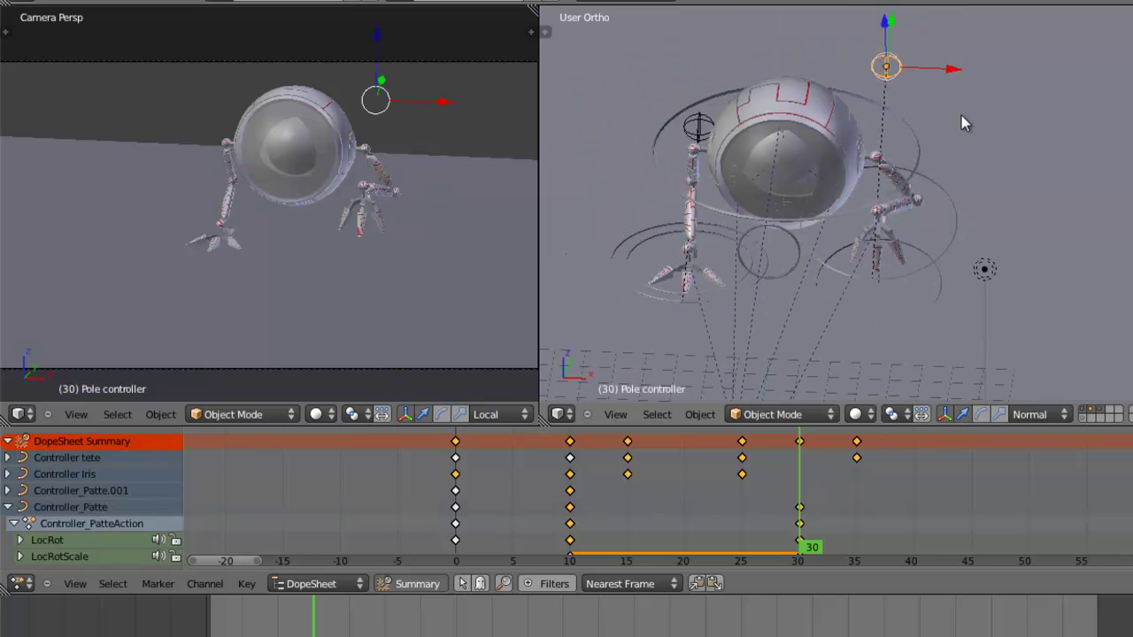
mouse_move(947, 70)
left_mouse_down()
mouse_move(920, 69)
mouse_move(937, 68)
left_mouse_up()
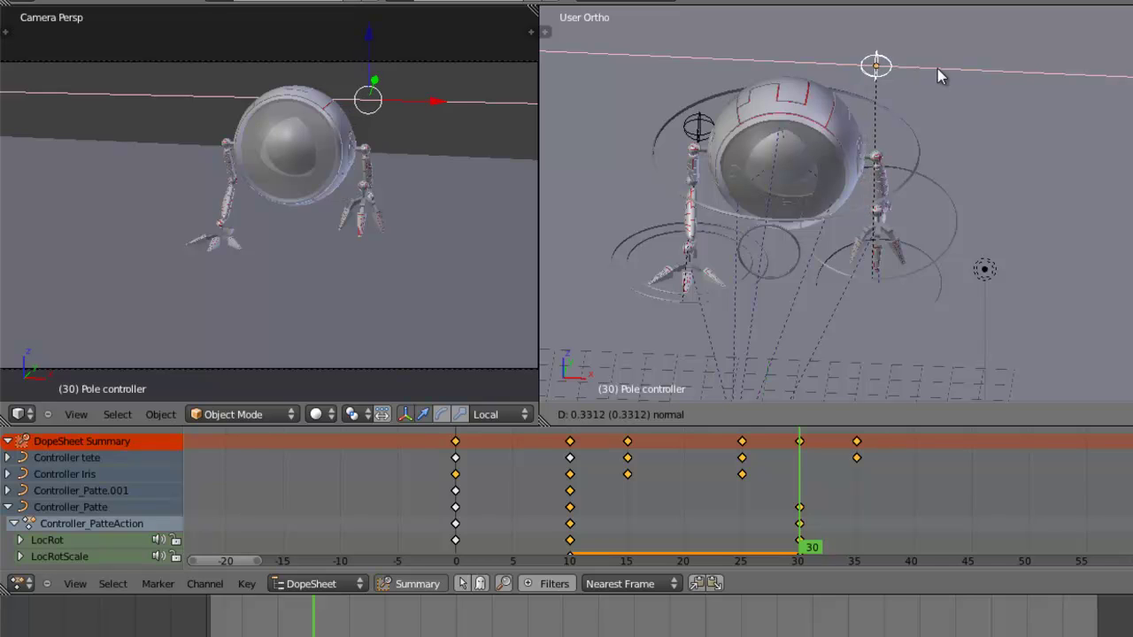
left_click_drag(937, 69, 937, 68)
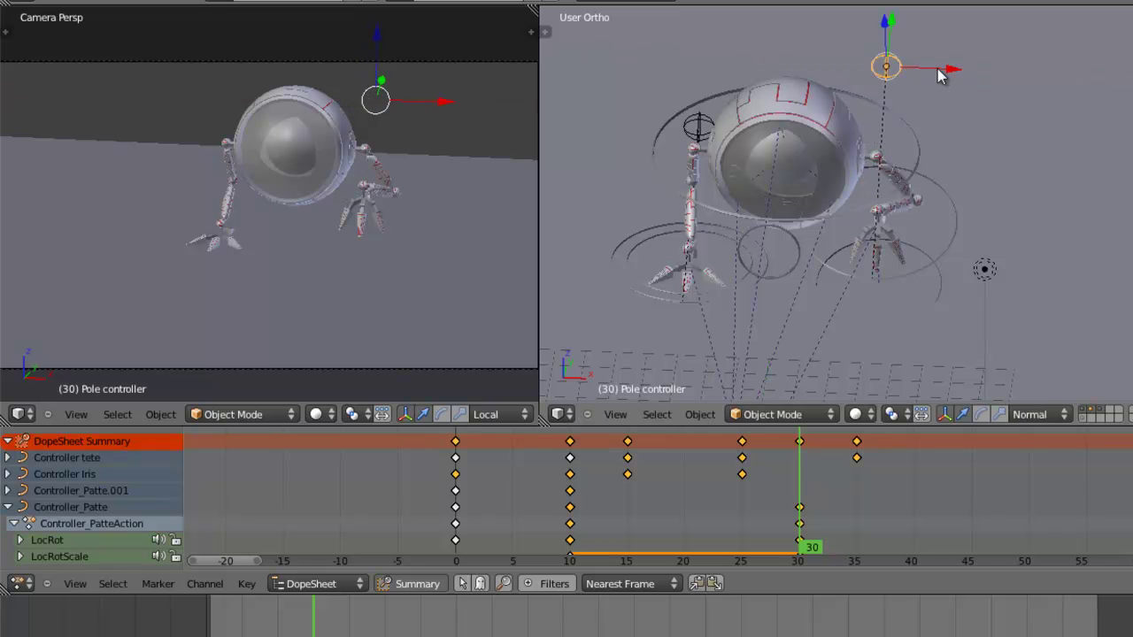
Collapse Controller_Patte's animation channels and insert a LocRot keyframe on the planted foot's Controller_Patte.001 at frame 30
right_click(959, 165)
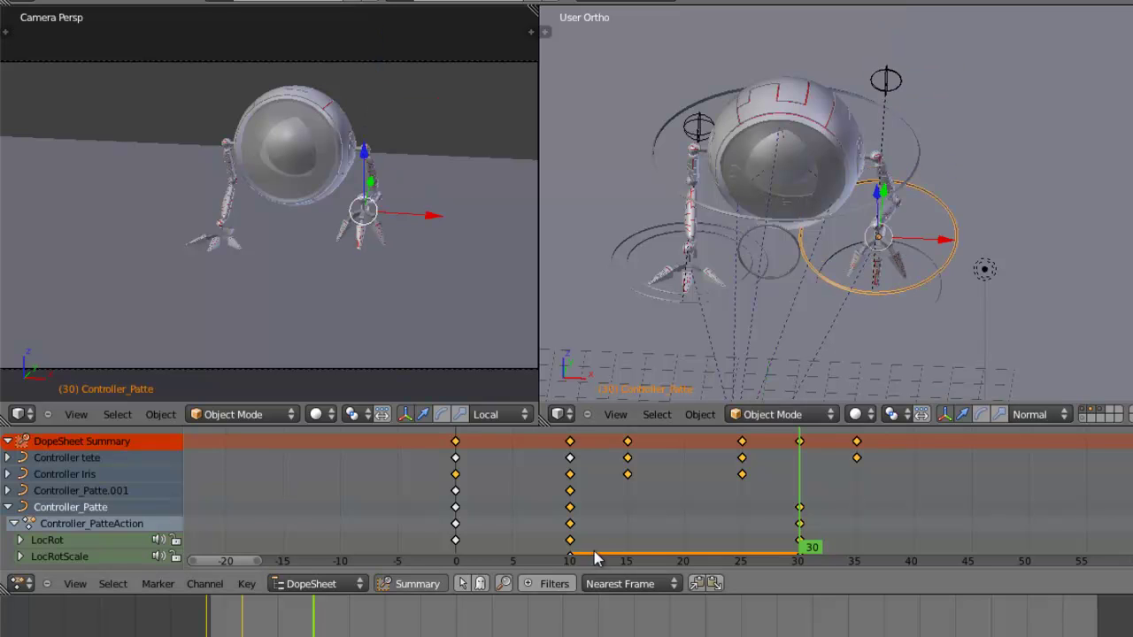
left_click(8, 509)
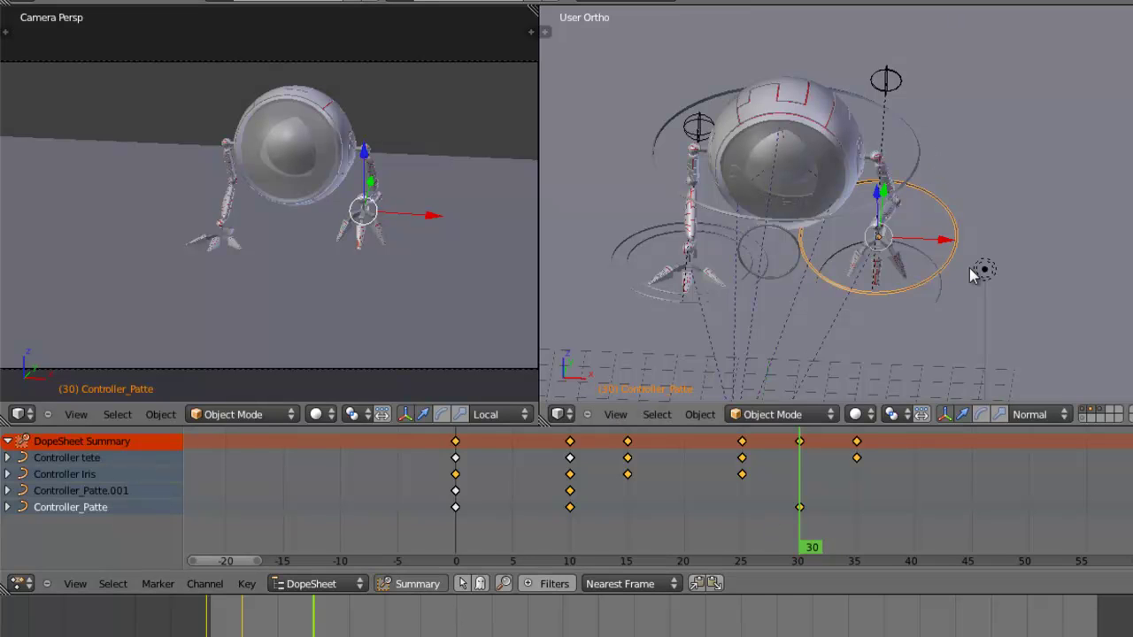
middle_click_drag(969, 269, 902, 217)
middle_click_drag(871, 252, 725, 335)
right_click(792, 306)
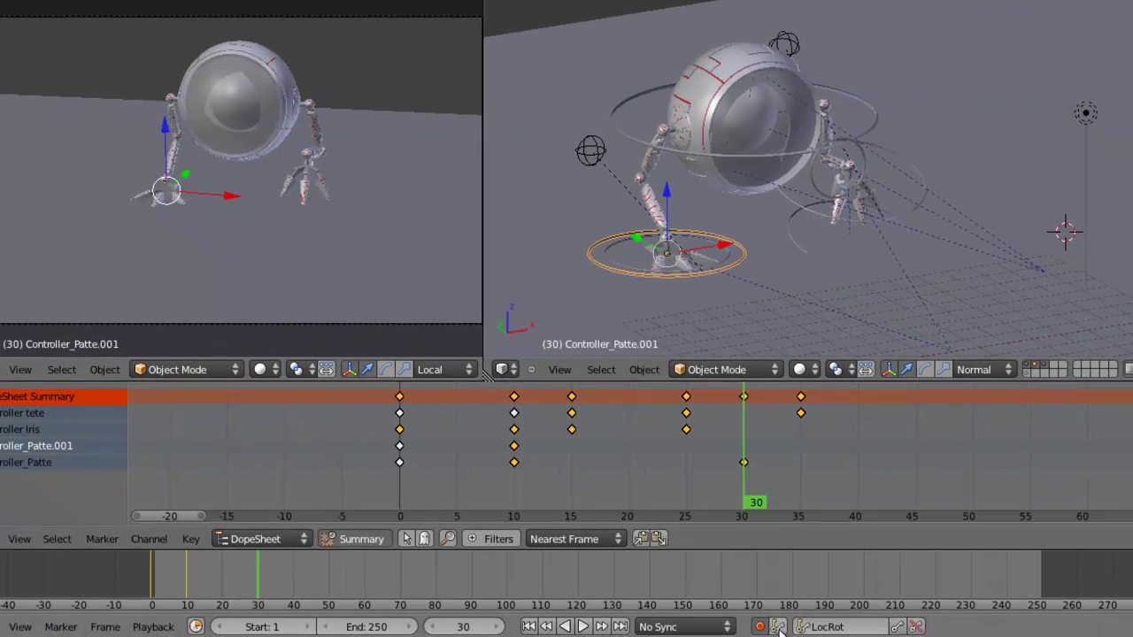
key("i")
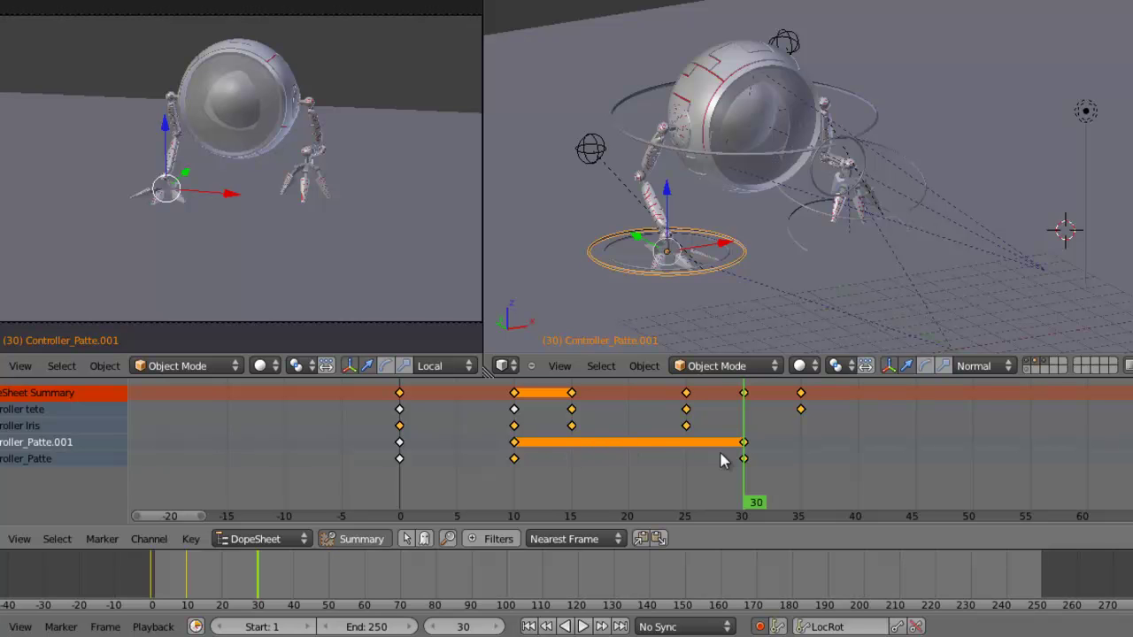
Collapse and re-expand the DopeSheet Summary row, and hide it from the channel list
left_click_drag(733, 458, 743, 492)
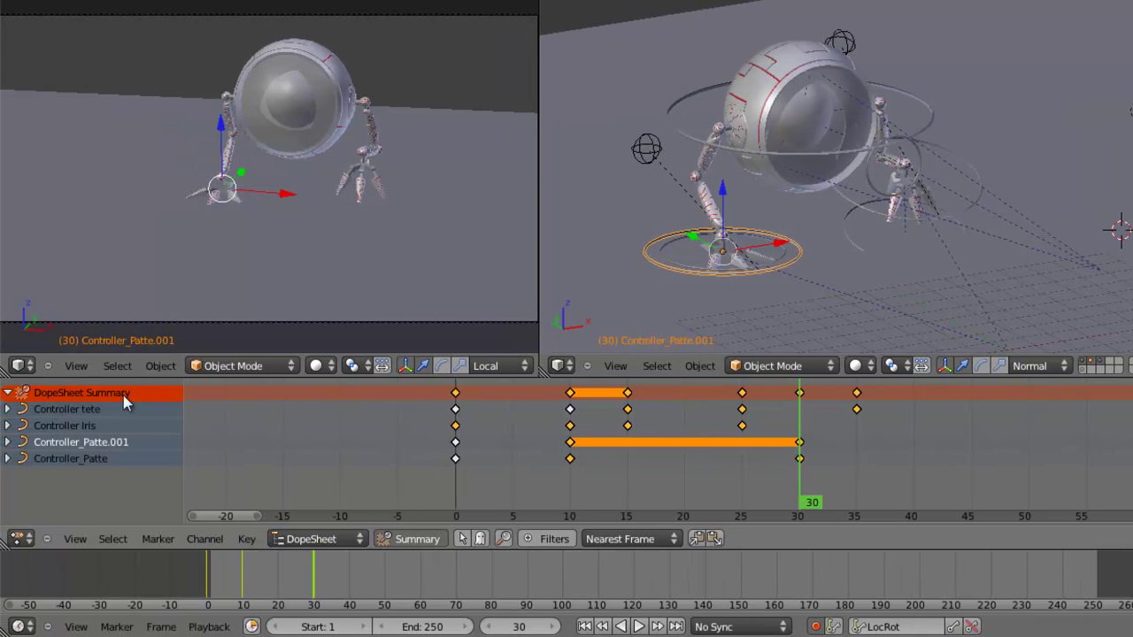
left_click(7, 393)
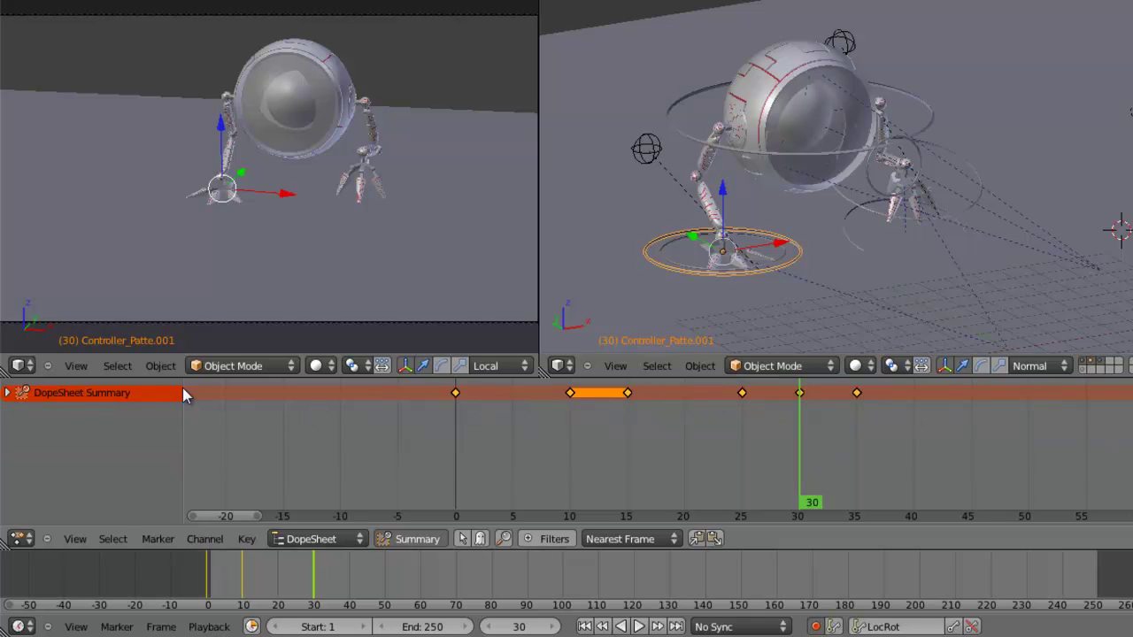
left_click(7, 393)
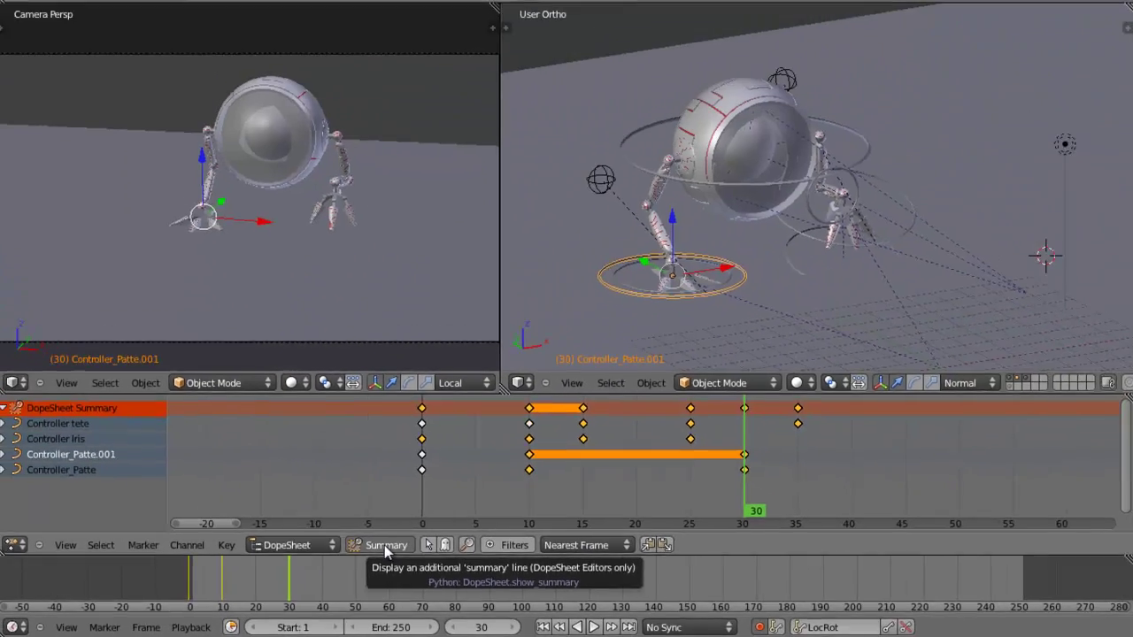
left_click(589, 462)
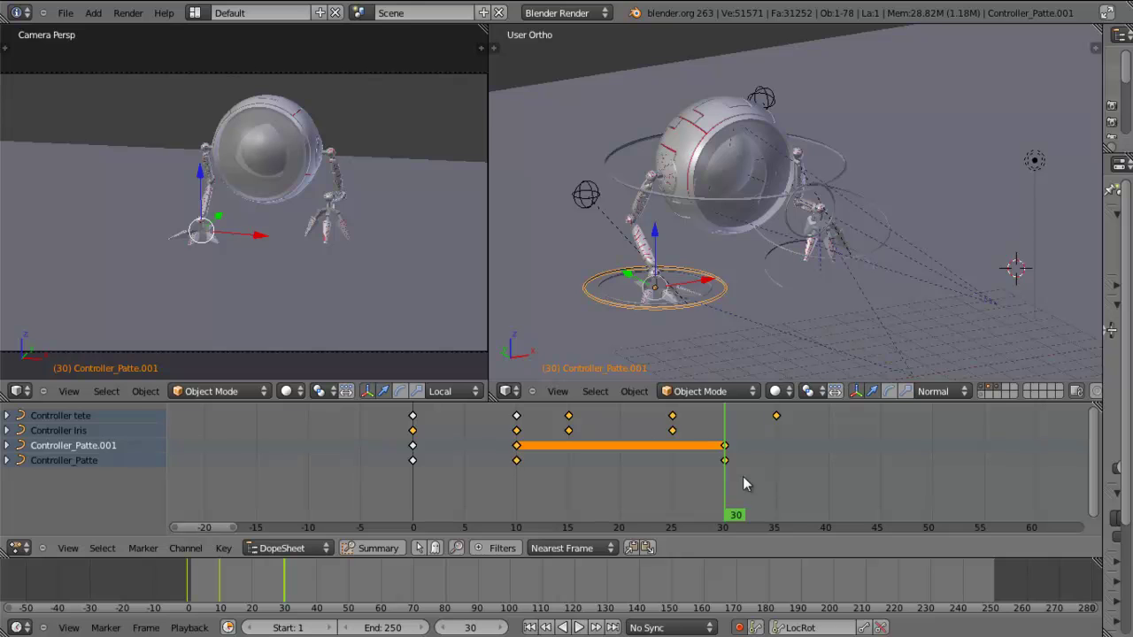
Undo the frame 30 keyframe on Controller_Patte.001 and the lifted pose of Controller_Patte
mouse_move(688, 487)
left_mouse_down()
mouse_move(588, 489)
mouse_move(718, 494)
mouse_move(566, 492)
mouse_move(725, 498)
mouse_move(670, 486)
left_mouse_up()
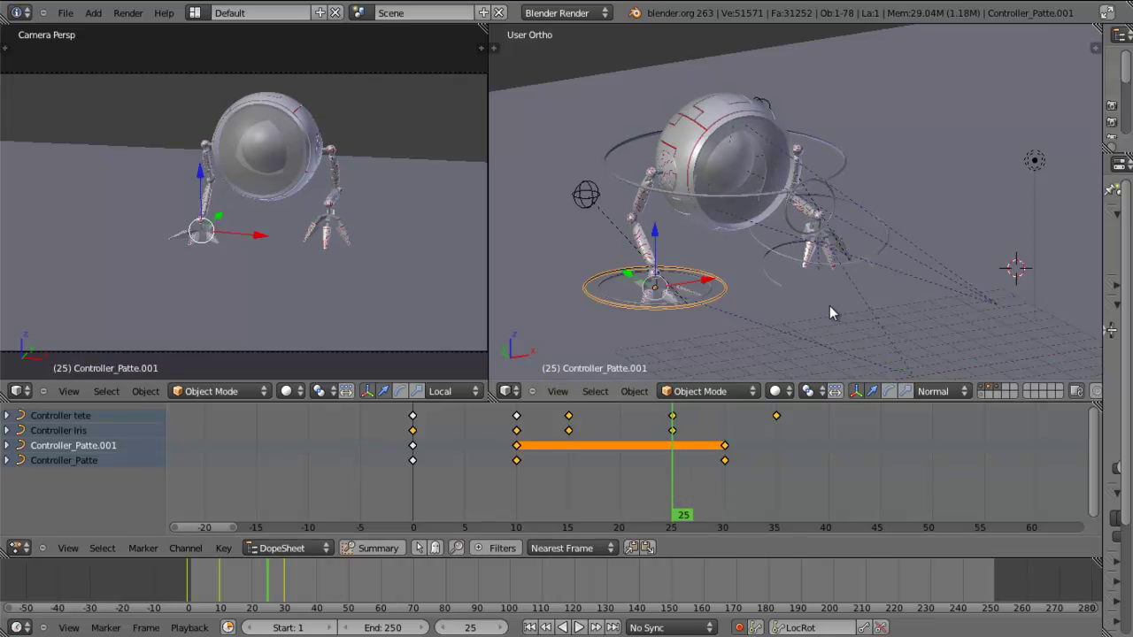
key("Up")
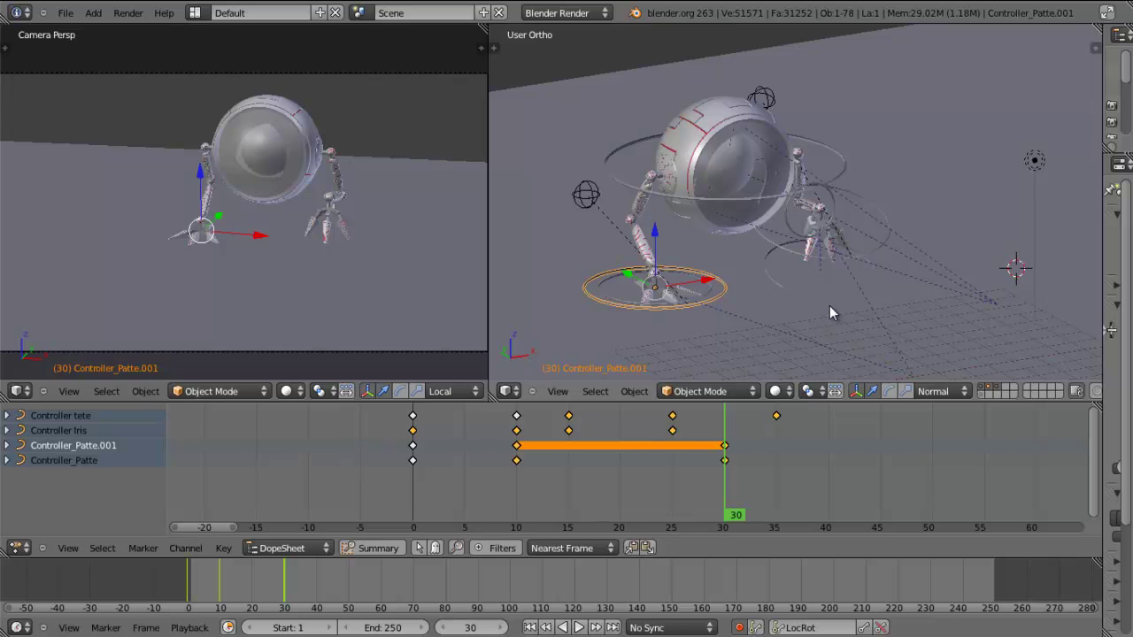
key("ctrl+z")
key("ctrl+z")
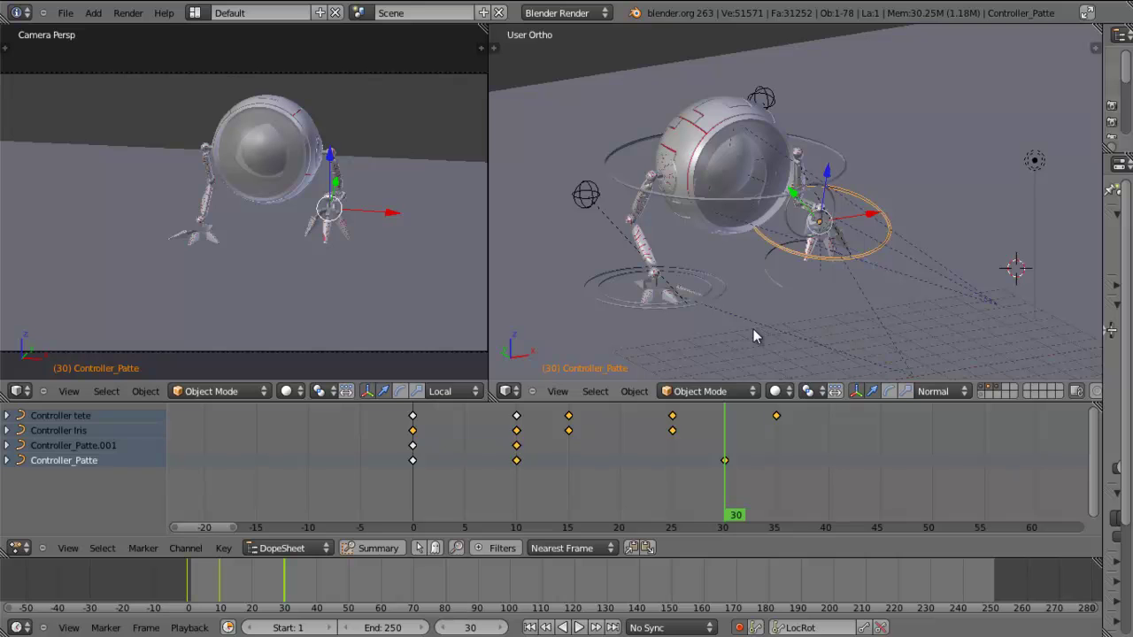
key("ctrl+z")
key("ctrl+z")
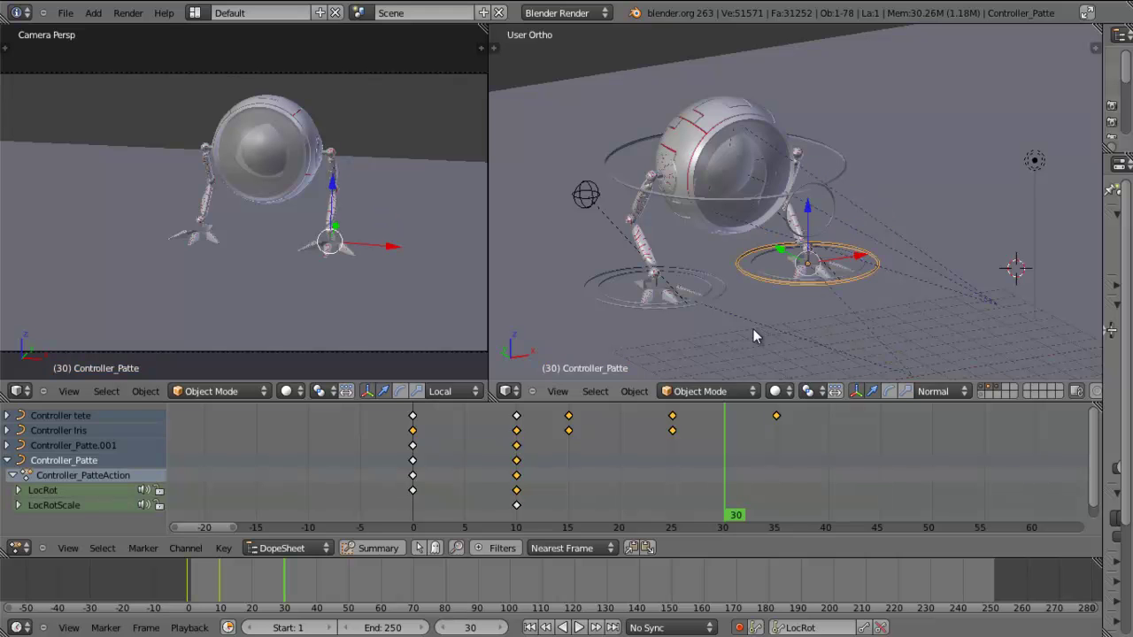
Insert LocRot keyframes on both foot controllers at frame 25, and advance to frame 30 with Controller_Patte's channels collapsed
left_click_drag(655, 485, 680, 485)
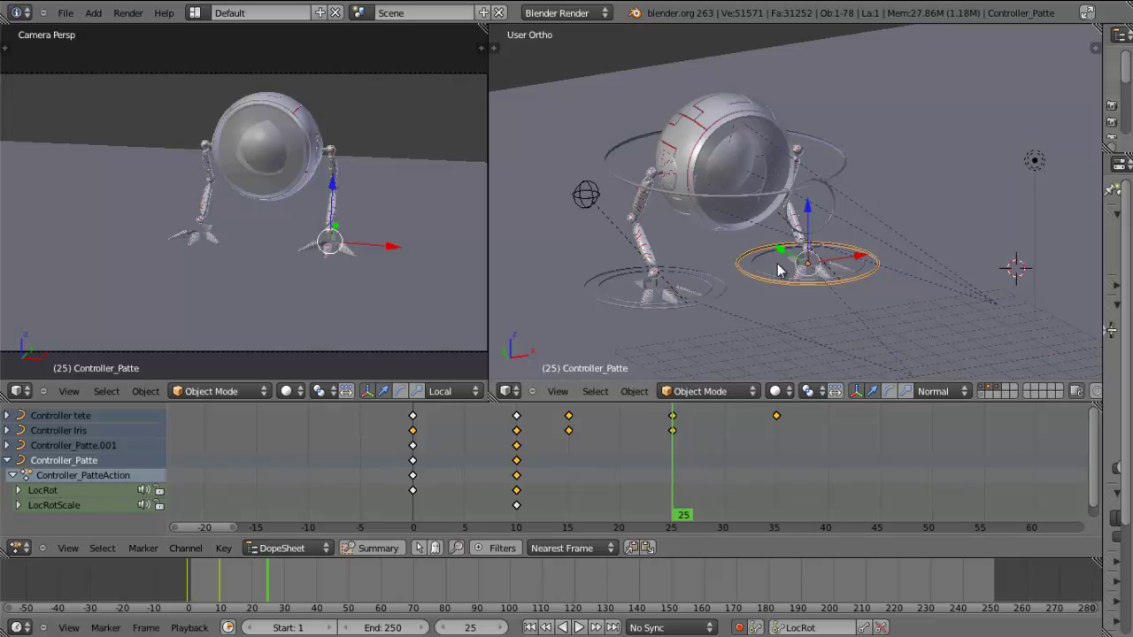
left_click(693, 263, "shift")
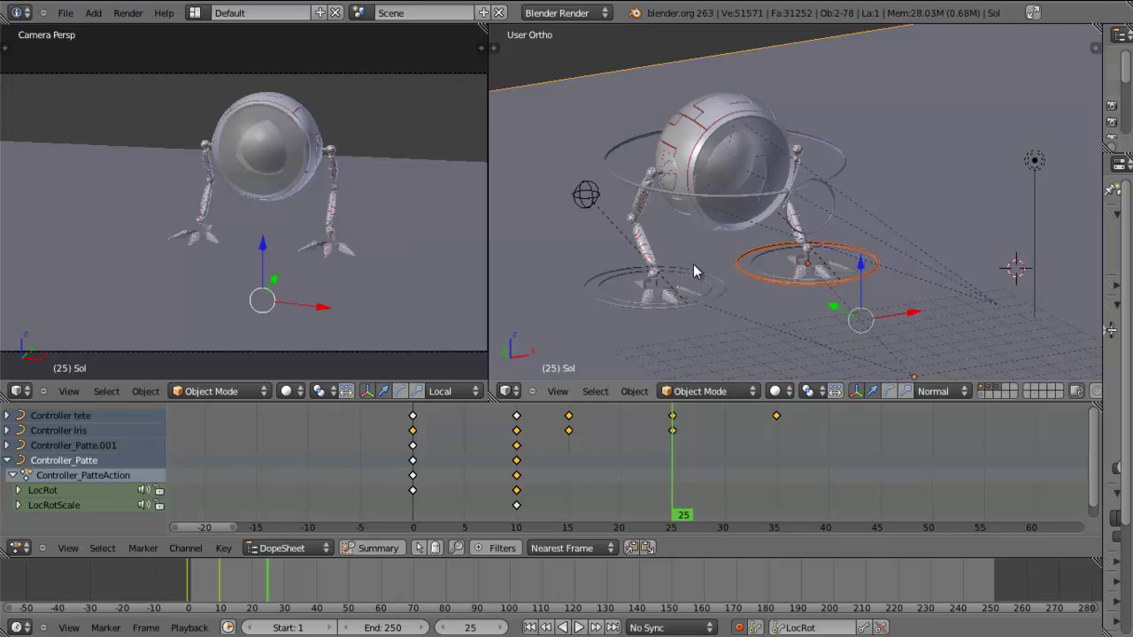
left_click(693, 264, "shift")
left_click(647, 96, "shift")
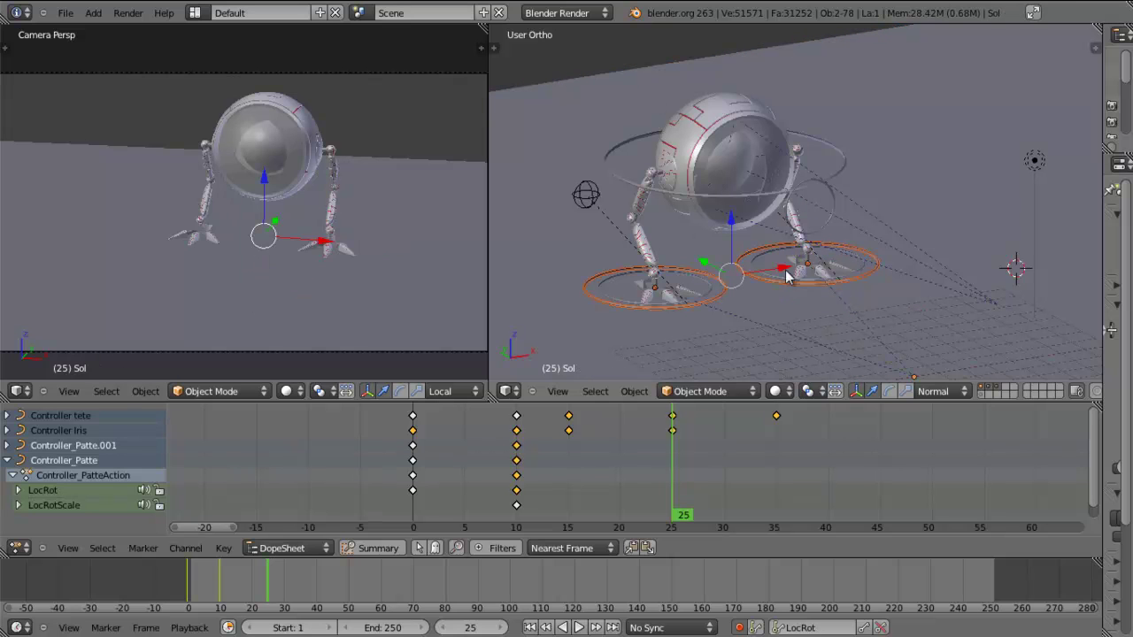
left_click(863, 629)
left_click_drag(671, 478, 724, 481)
left_click(14, 460)
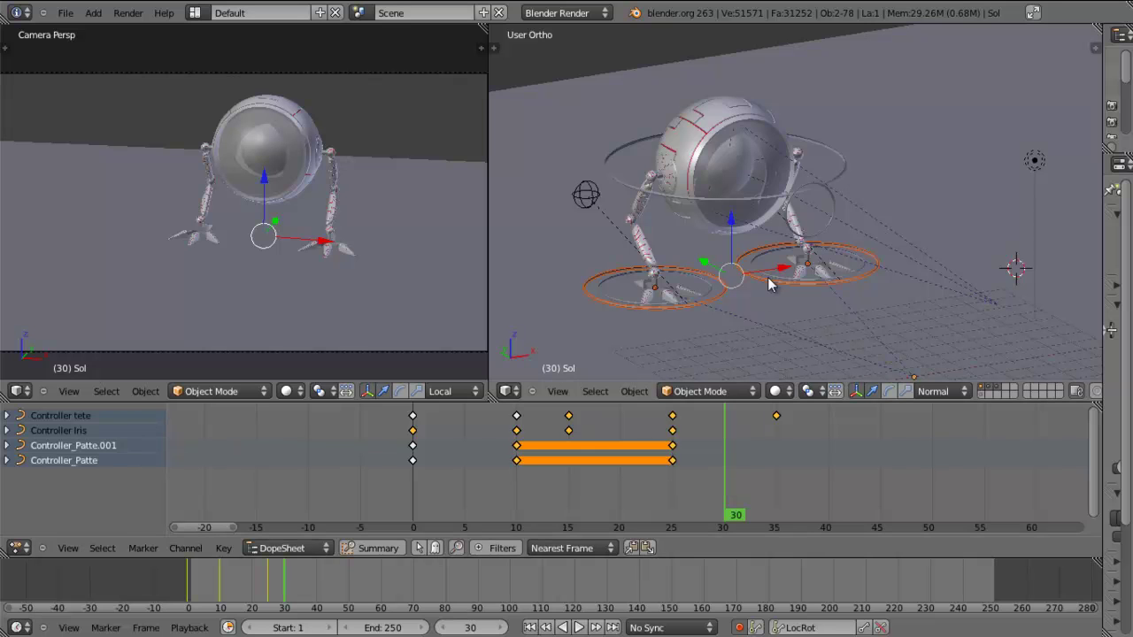
key("KP_3")
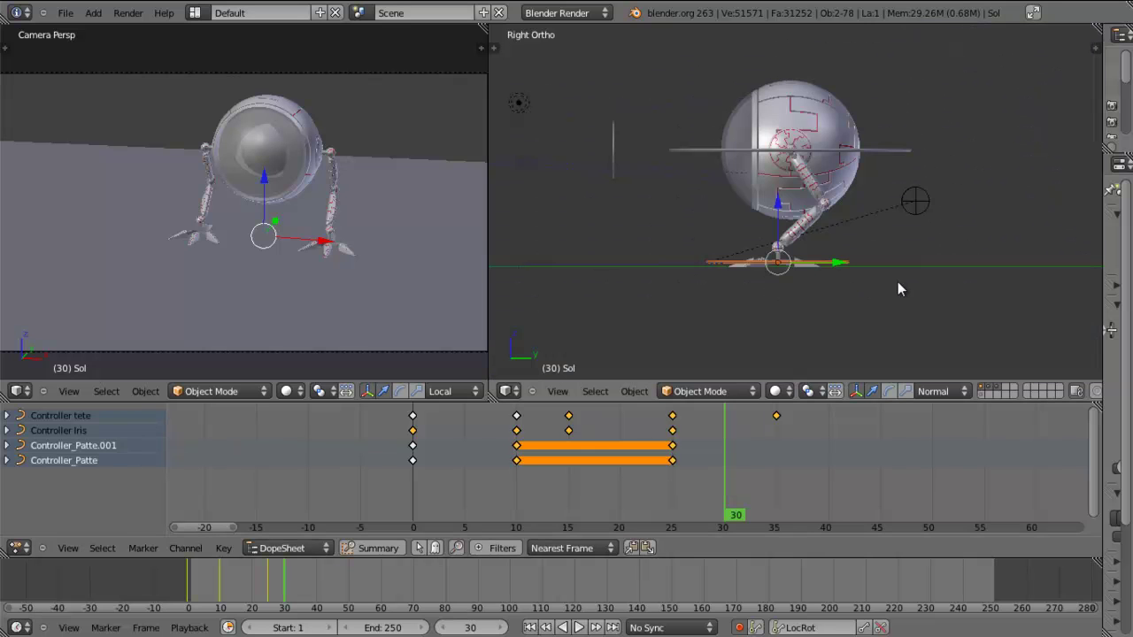
key("g")
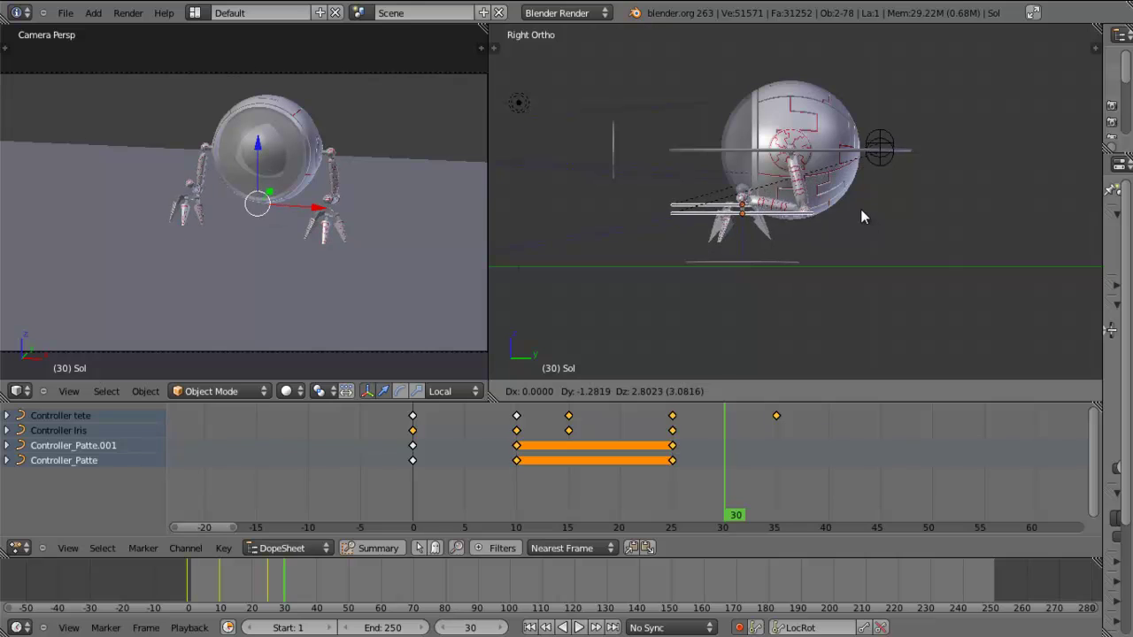
right_click(860, 209)
Lift only Controller_Patte up and back at frame 30 in the right orthographic view, and keyframe it
middle_click_drag(768, 303, 837, 269)
right_click(837, 271)
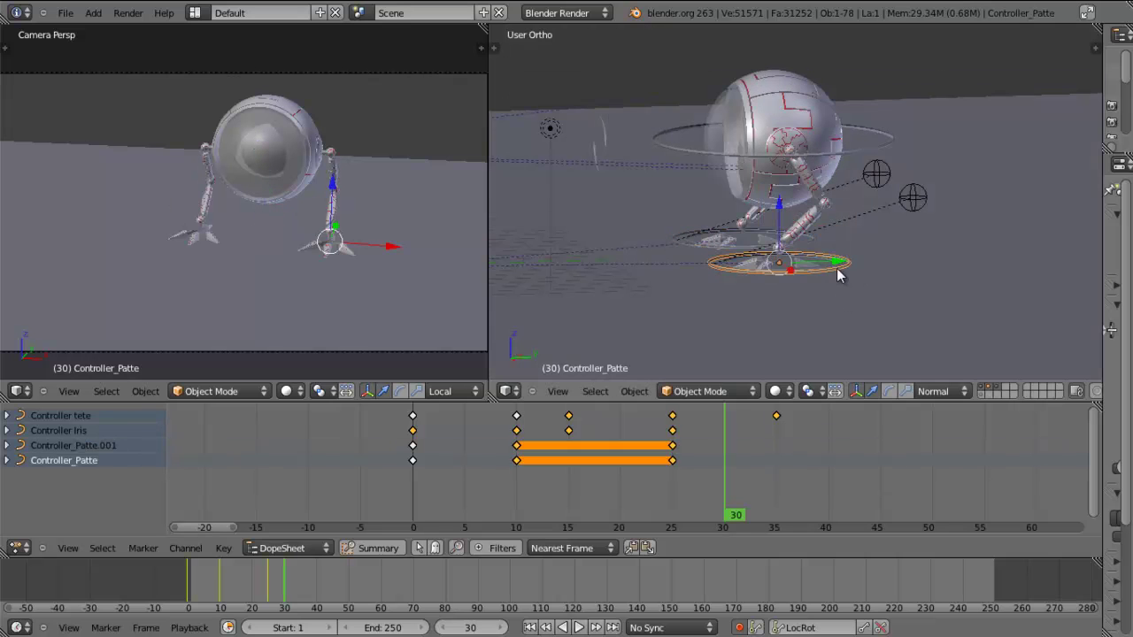
key("KP_3")
key("g")
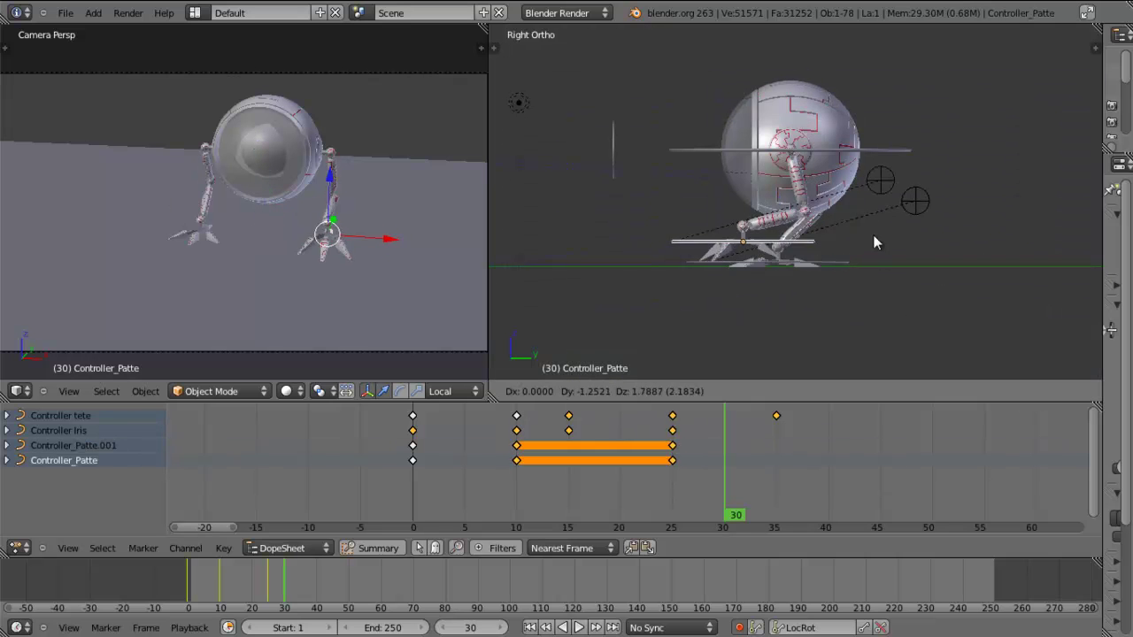
left_click(876, 211)
key("i")
Tilt the lifted foot controller slightly at frame 30 and move it about -0.21 in Y
key("g")
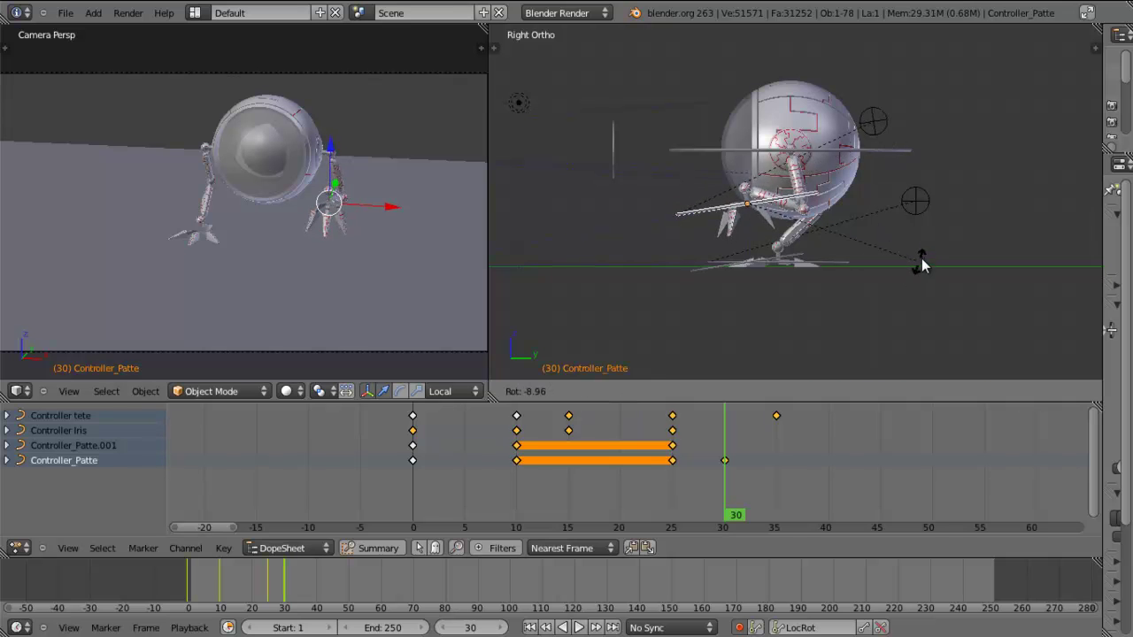
left_click(928, 254)
key("g")
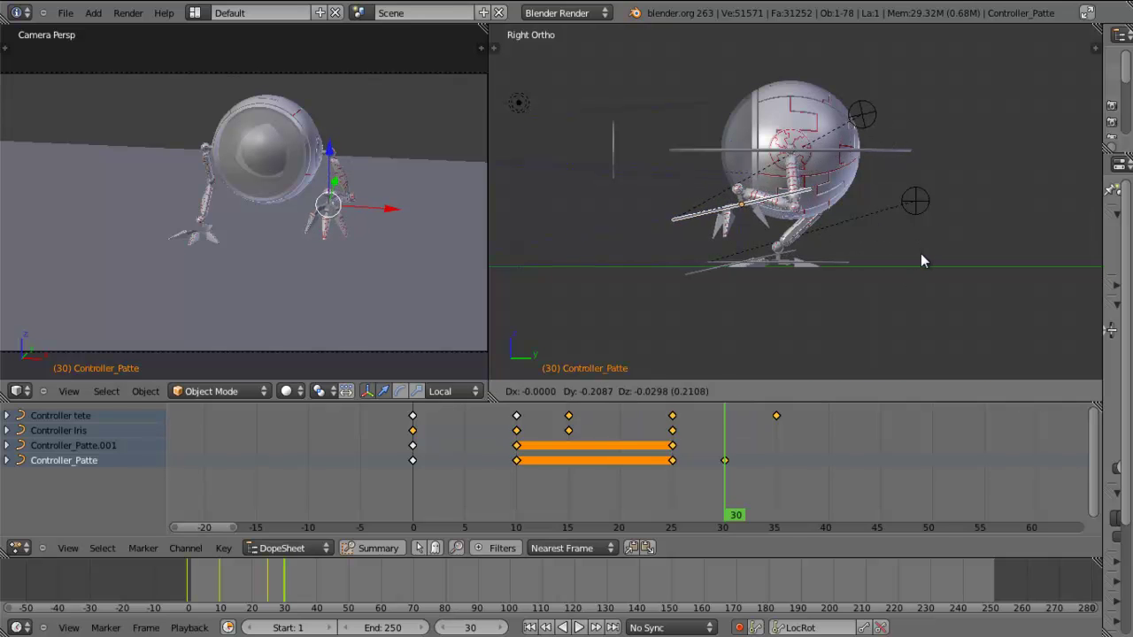
left_click(922, 255)
Insert a LocRot keyframe on the planted foot's Controller_Patte.001 at frame 30, and save the file
middle_click_drag(731, 263, 896, 286)
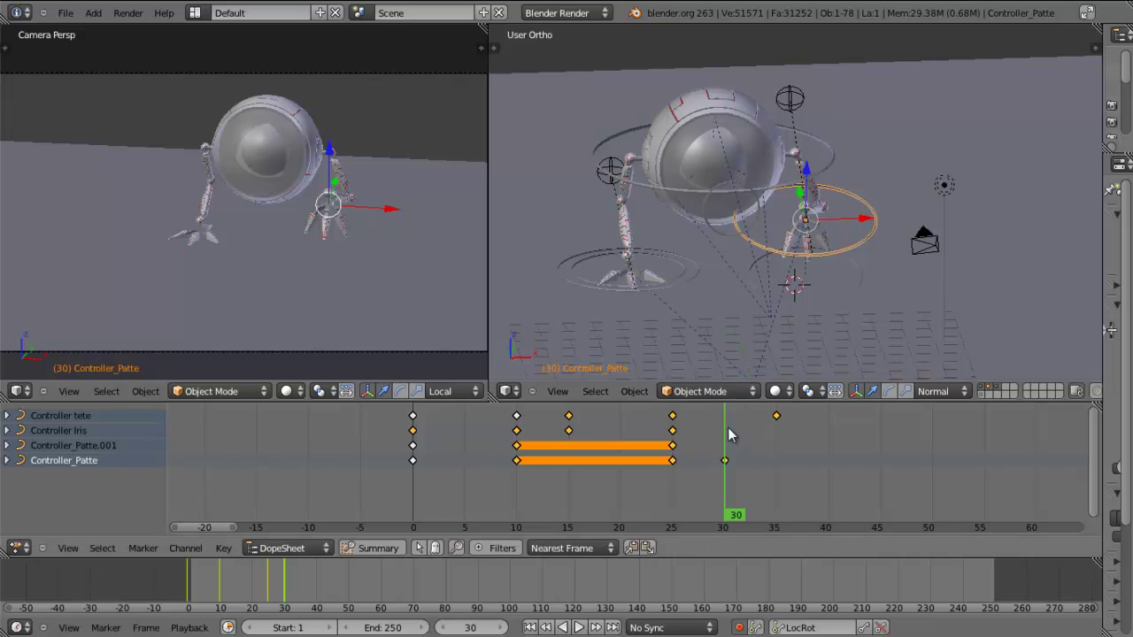
middle_click_drag(756, 301, 842, 303)
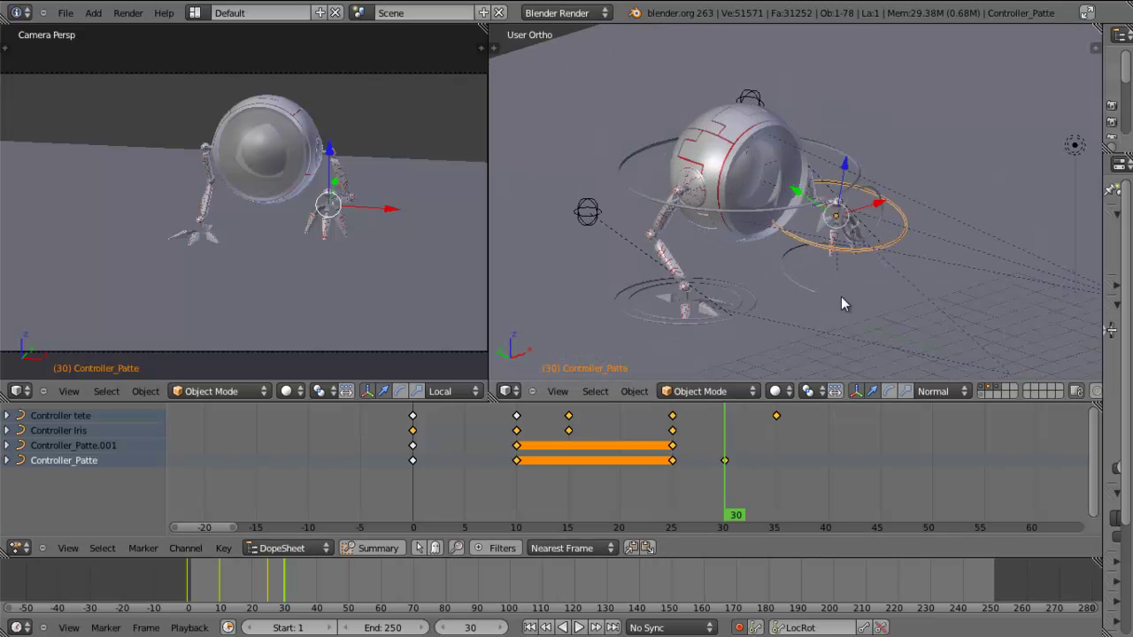
right_click(741, 302)
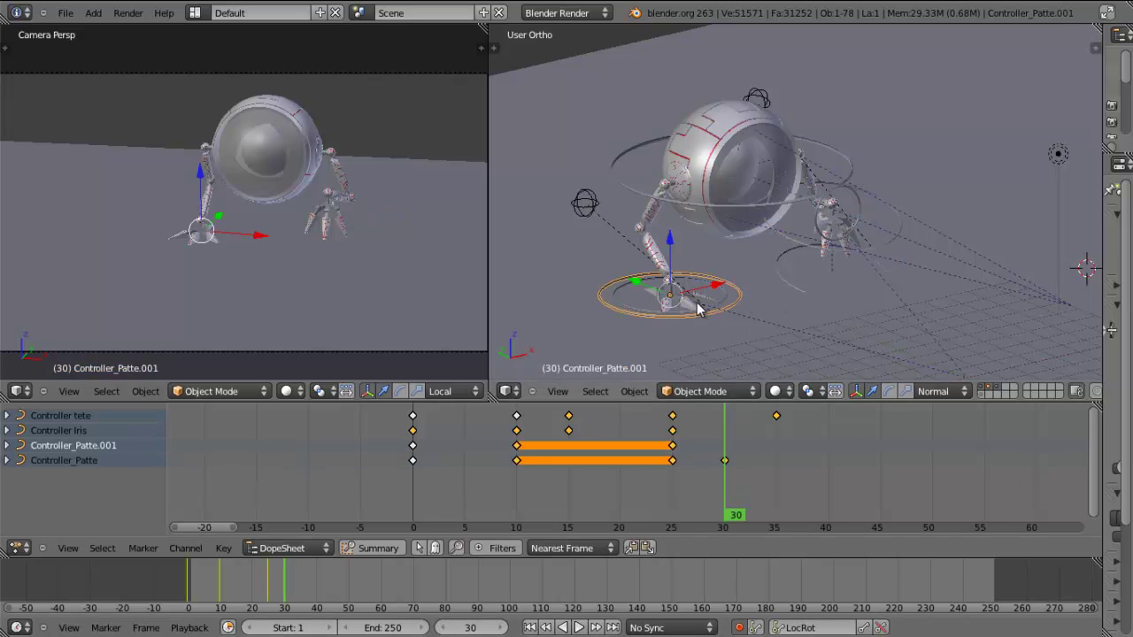
left_click(863, 628)
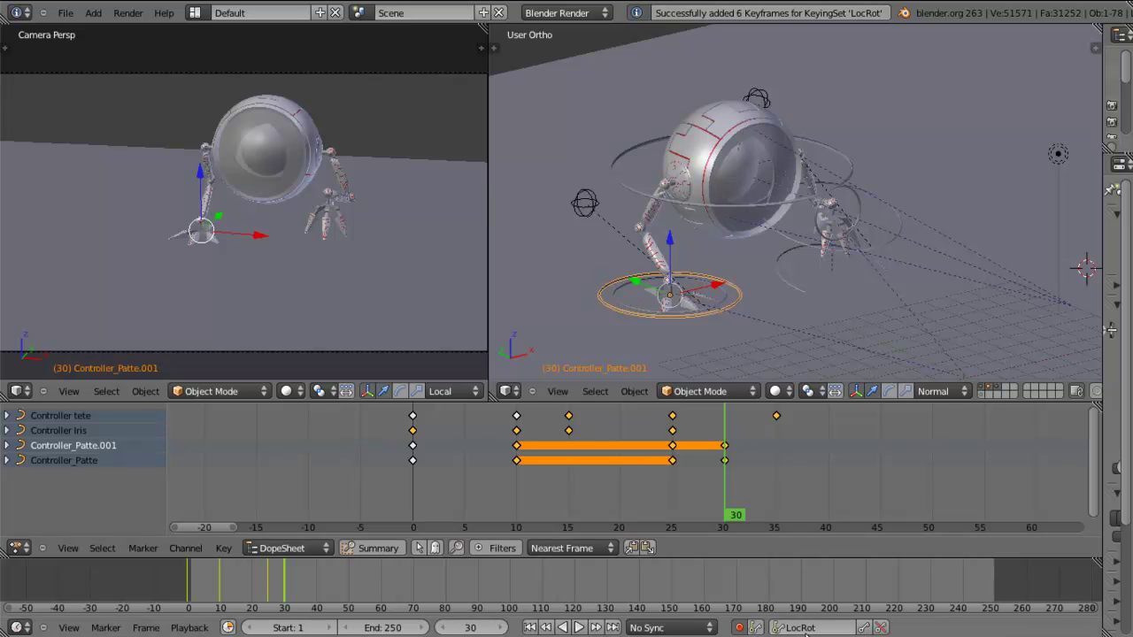
mouse_move(704, 470)
left_mouse_down()
mouse_move(563, 462)
mouse_move(724, 466)
left_mouse_up()
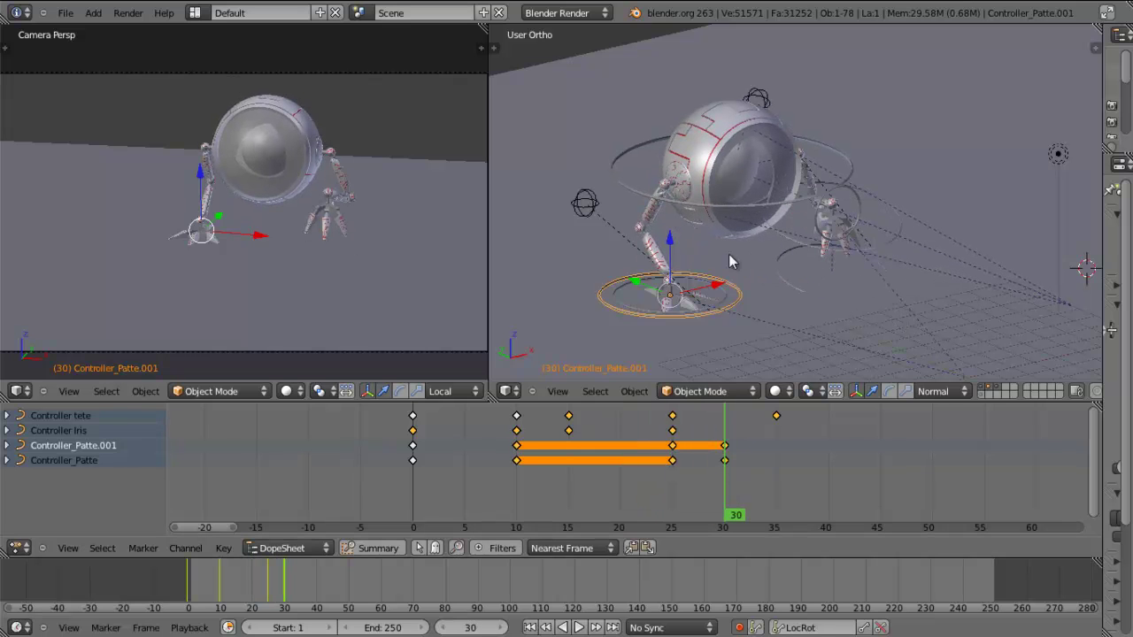
key("ctrl+s")
left_click(949, 365)
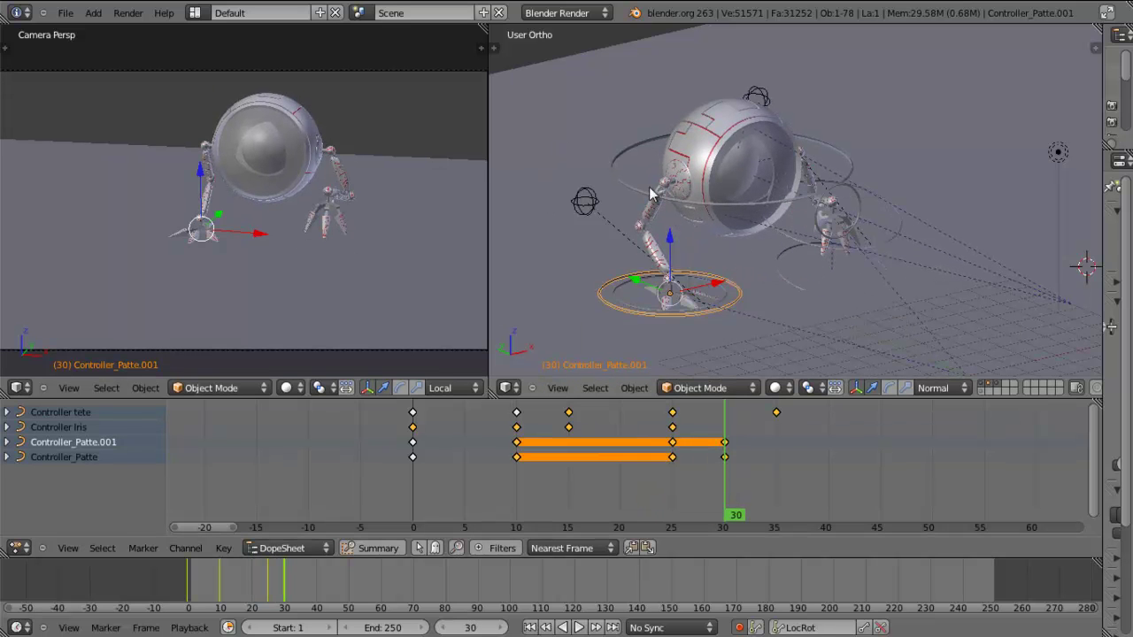
Scrub from frame 30 back to frame 25 to examine the foot lift up close
scroll(734, 230, "up", 1)
middle_click_drag(869, 307, 819, 265, "shift")
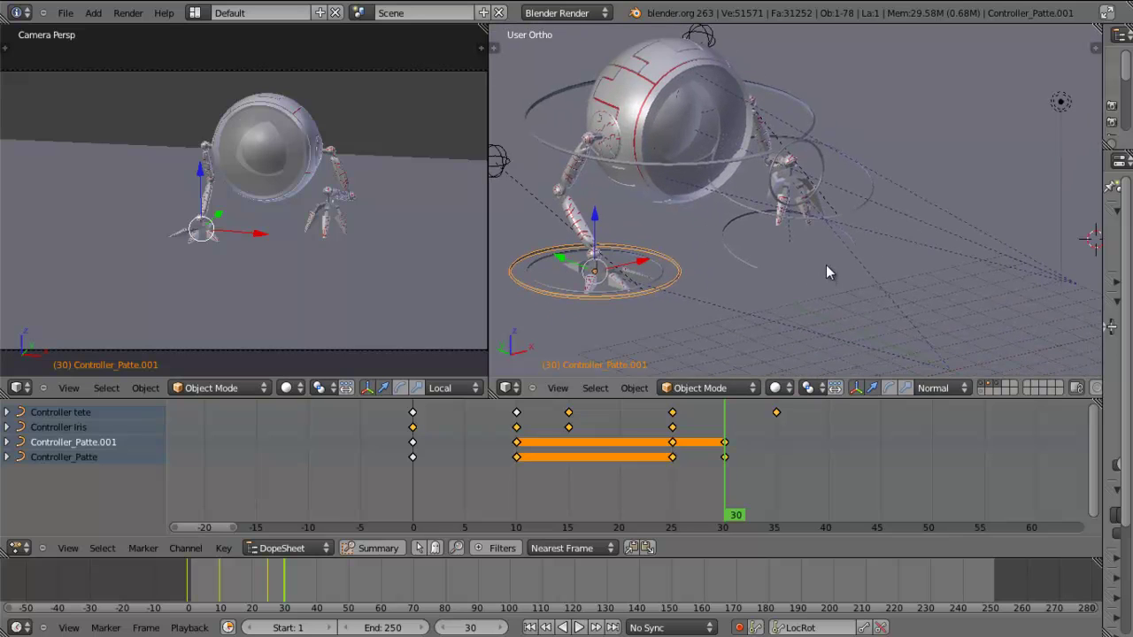
scroll(814, 263, "up", 1)
left_click_drag(710, 476, 672, 470)
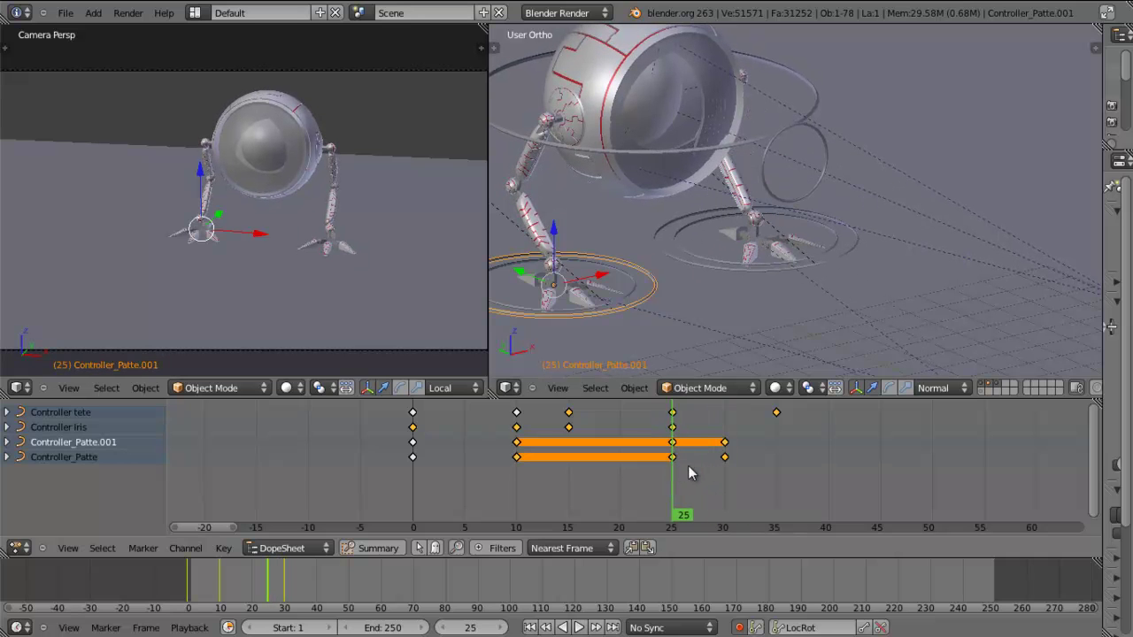
Step between frames 25 and 28 to examine how the foot leaves the ground
left_click(691, 474)
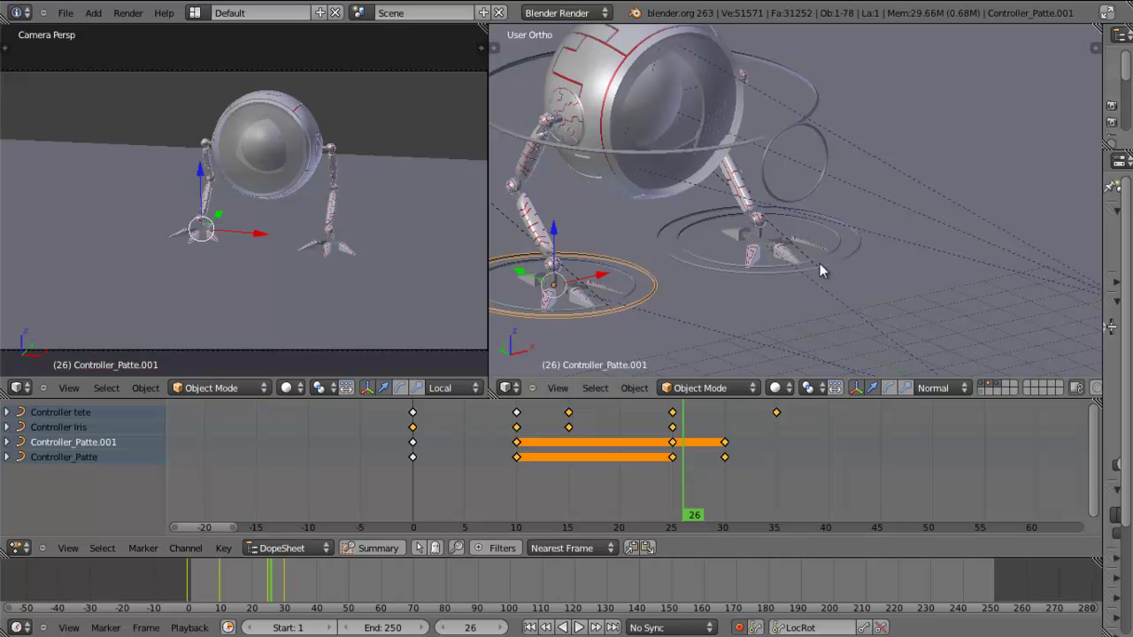
key("Right")
key("Right")
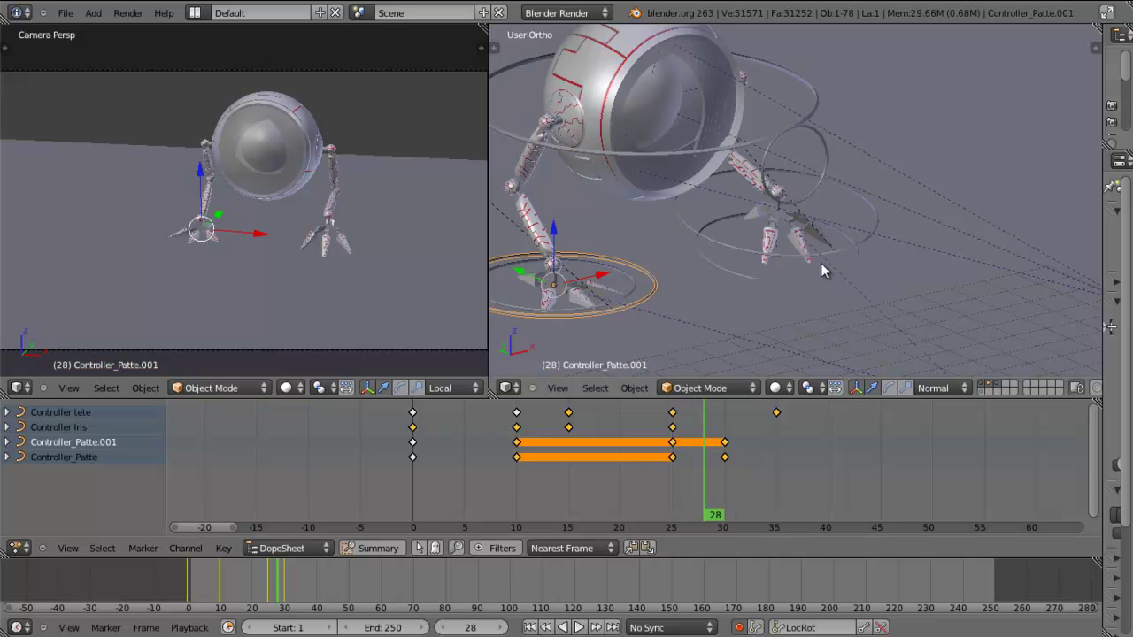
key("Left")
key("Left")
key("Left")
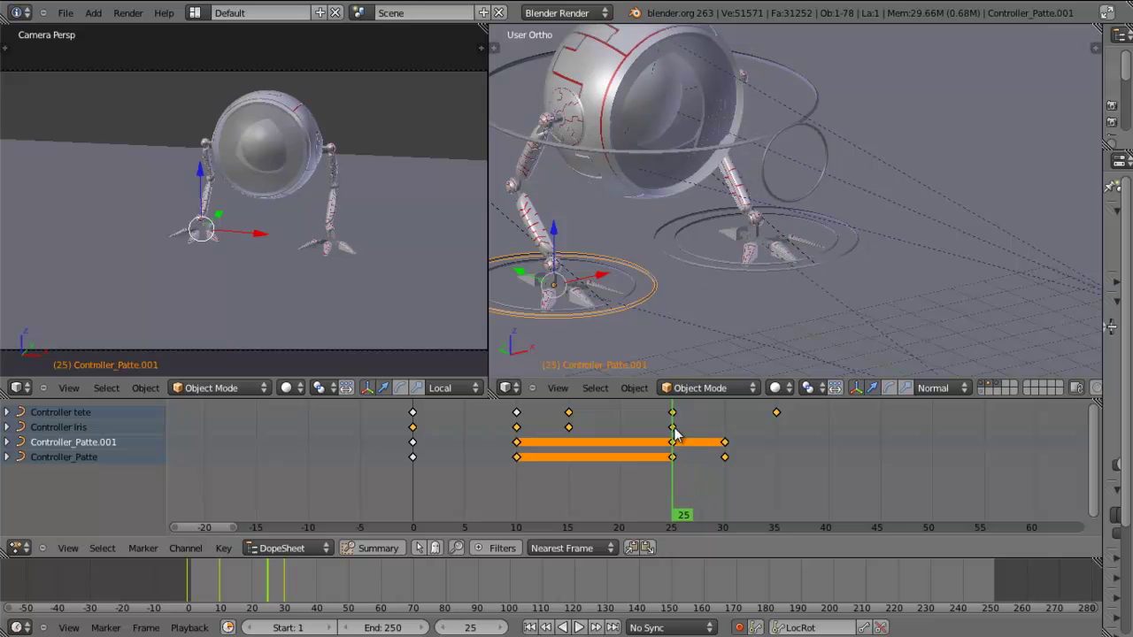
Show Controller_Patte's animation curves in the Graph Editor, framed around the transition from frame 25 to 30
left_click(511, 388)
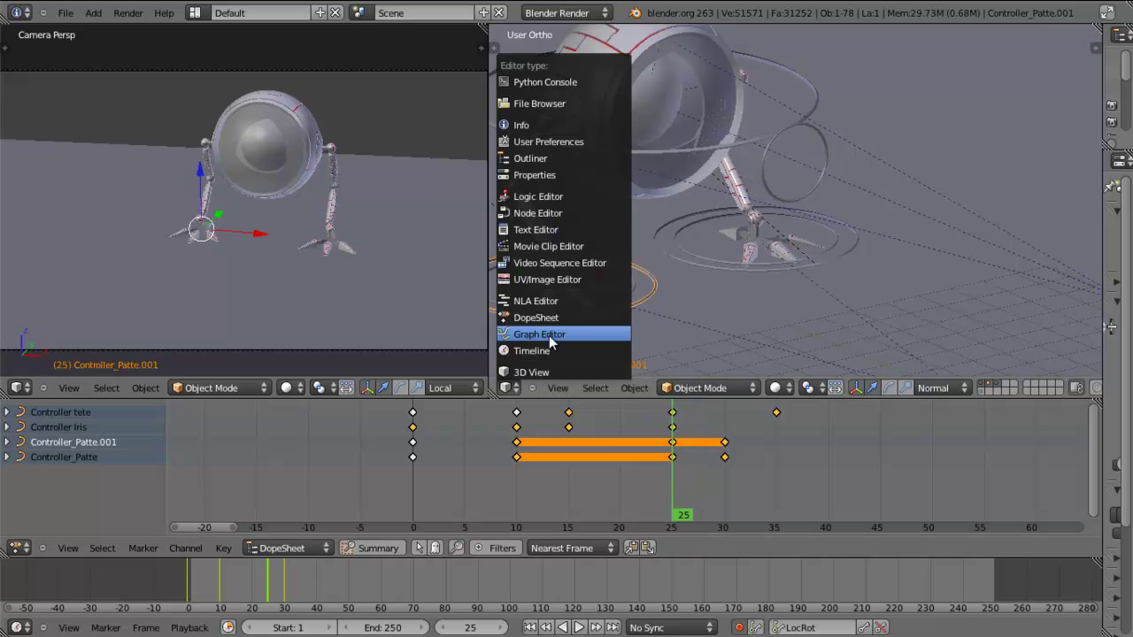
right_click(853, 248)
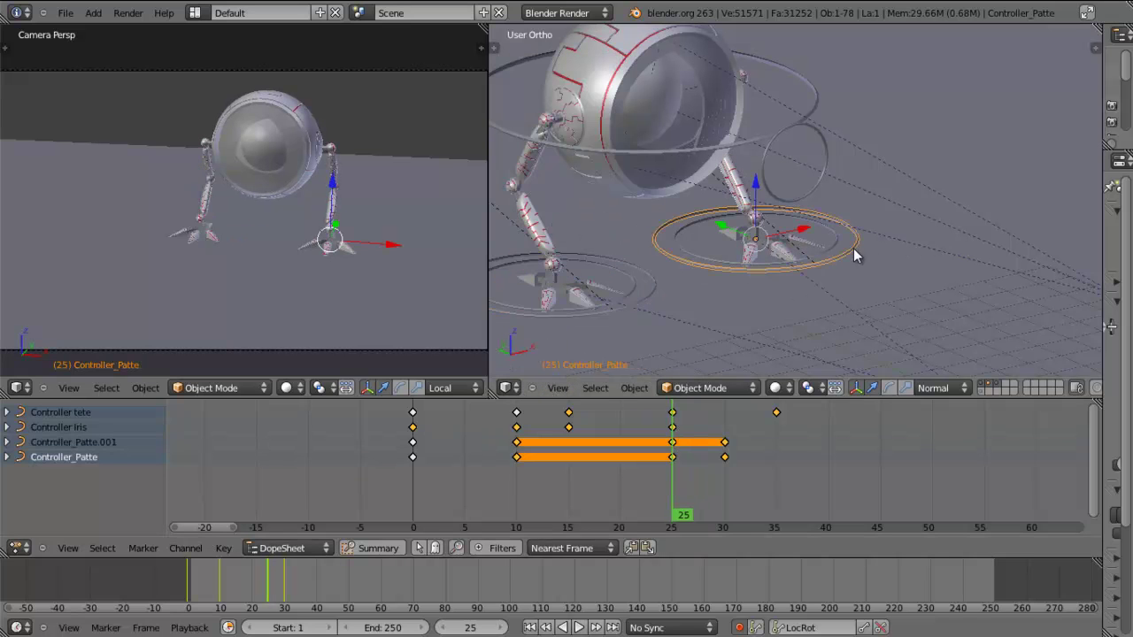
left_click(507, 388)
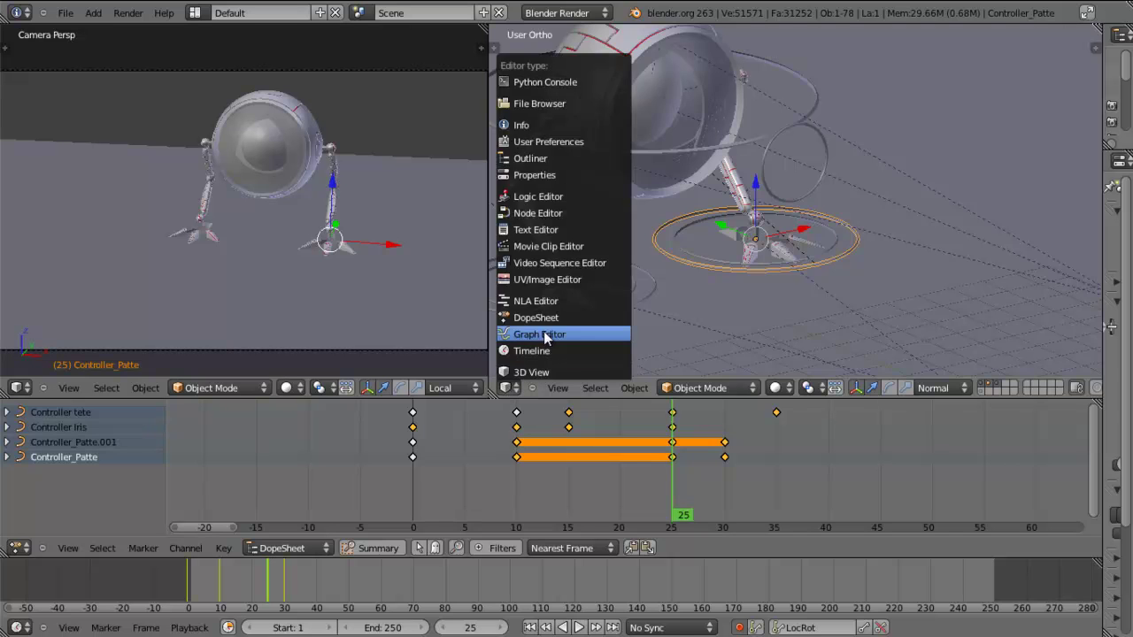
left_click(540, 331)
scroll(846, 194, "down", 3)
middle_click_drag(916, 242, 691, 232)
scroll(691, 230, "down", 1)
scroll(691, 230, "down", 1)
scroll(691, 230, "up", 1)
scroll(693, 234, "up", 1)
mouse_move(665, 259)
middle_mouse_down()
mouse_move(890, 263)
mouse_move(678, 263)
middle_mouse_up()
scroll(1000, 257, "down", 3, "ctrl")
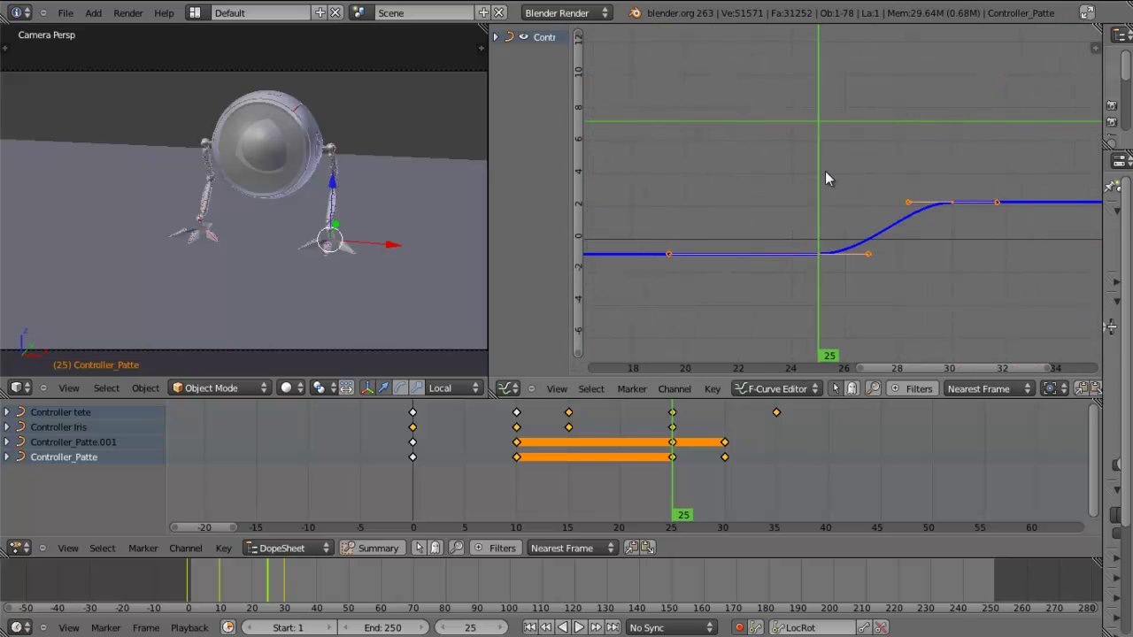
middle_click_drag(918, 268, 862, 274)
left_click_drag(807, 290, 801, 268)
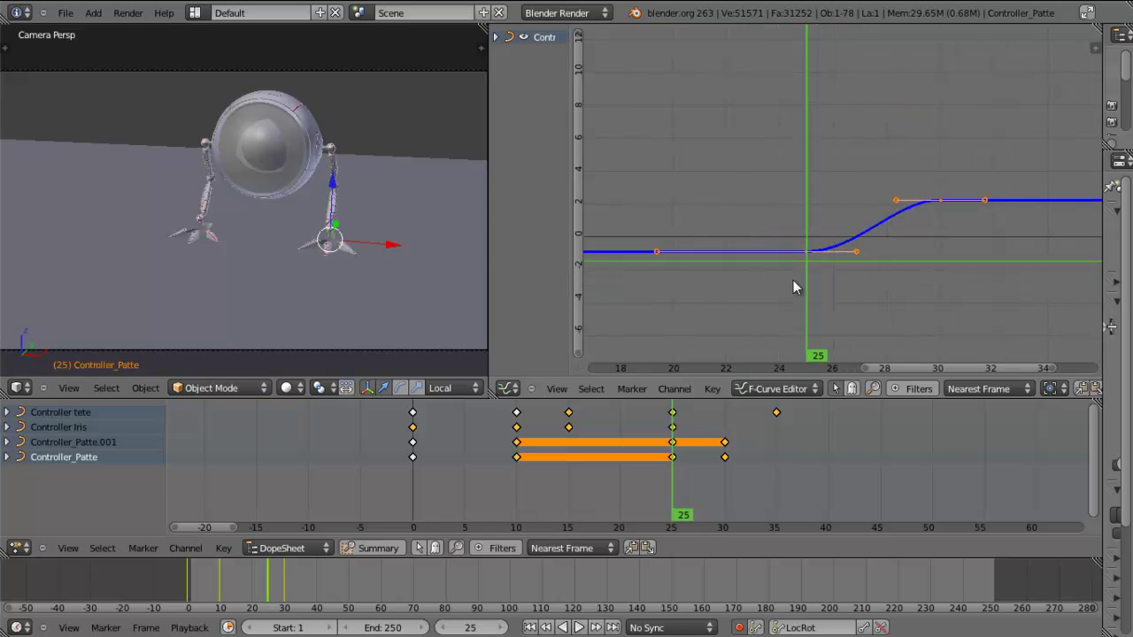
Compare frames 25 and 26 to examine how the slow start of the curve affects the foot's takeoff
key("Right")
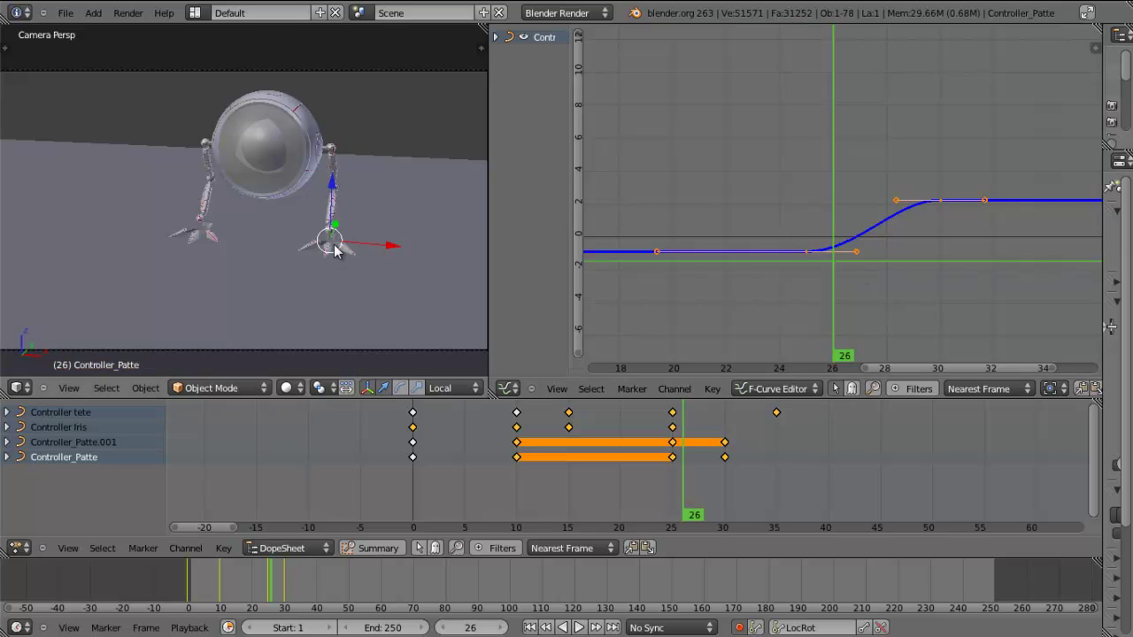
scroll(785, 224, "up", 2)
middle_click_drag(850, 270, 843, 242)
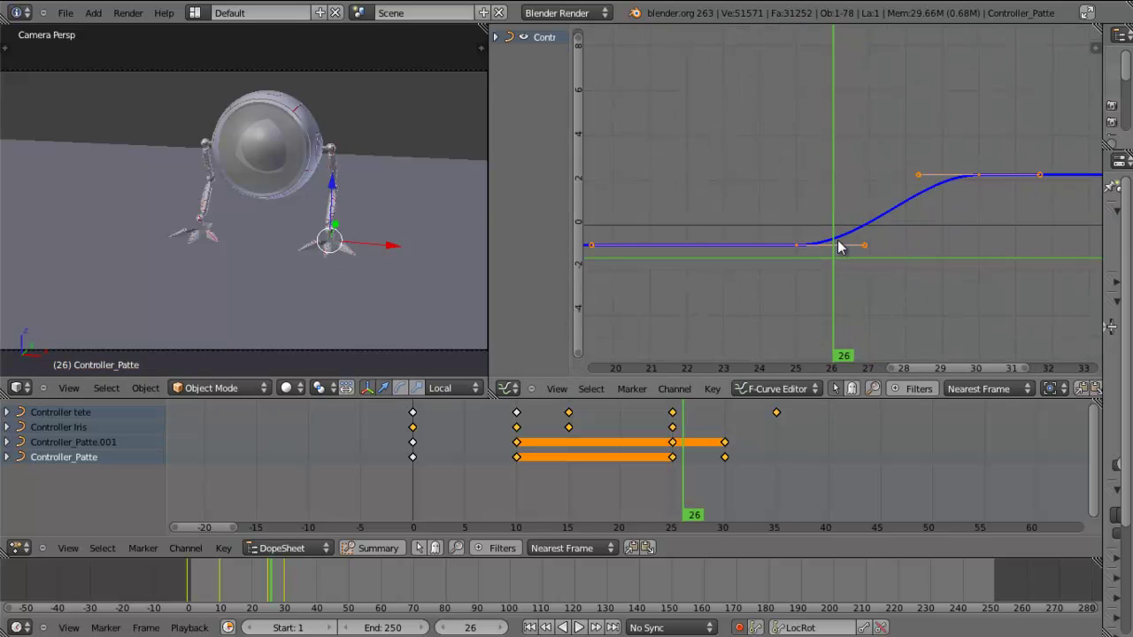
key("Left")
key("Right")
key("Left")
key("Right")
key("Left")
key("Right")
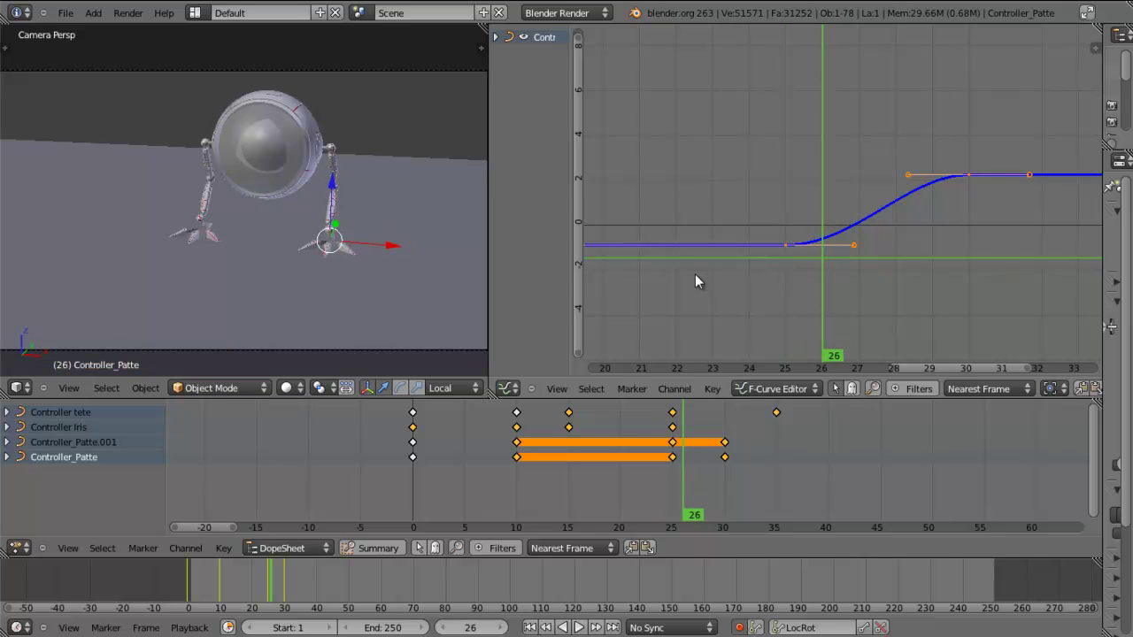
Free the handles of Controller_Patte's frame 25 key on the blue curve and pull the outgoing handle up for a sharper lift
right_click(781, 246)
key("v")
left_click(782, 247)
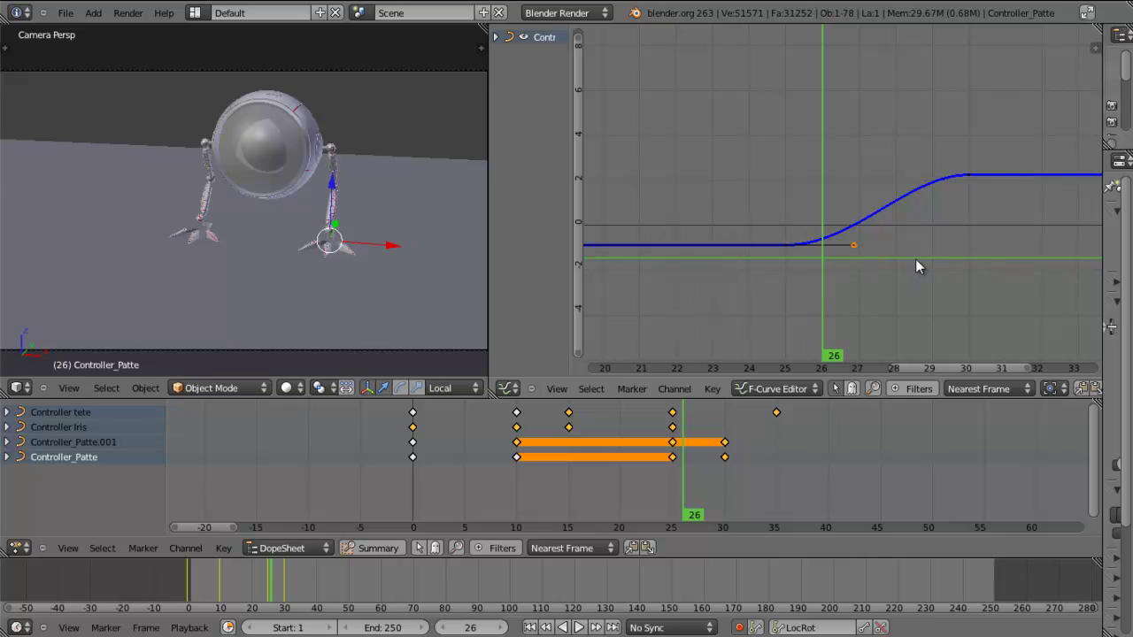
key("g")
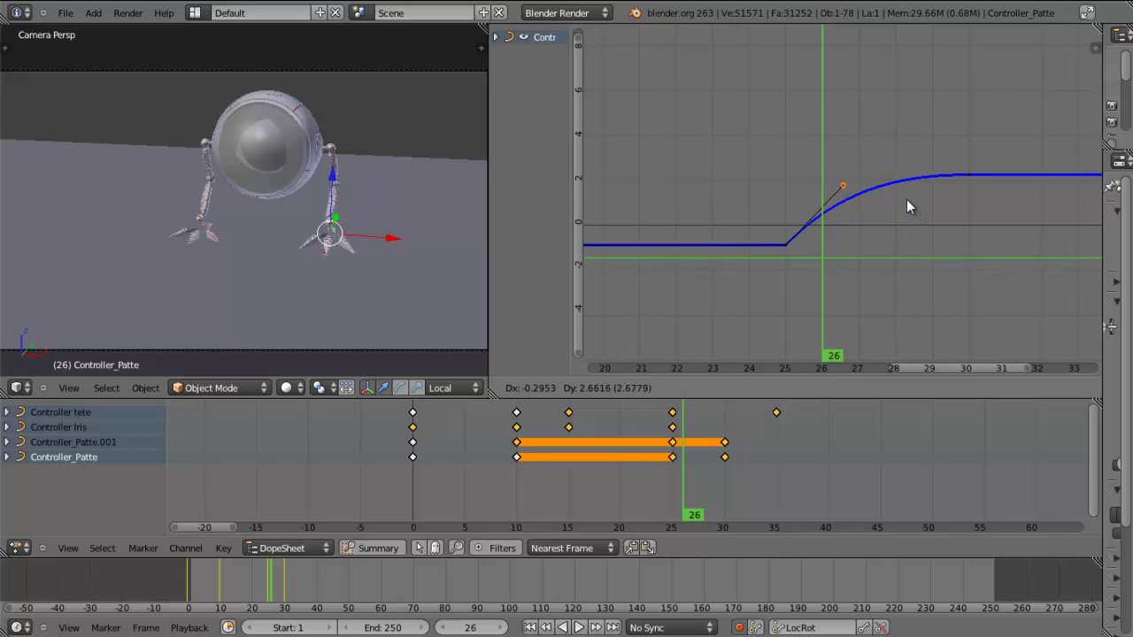
left_click(910, 211)
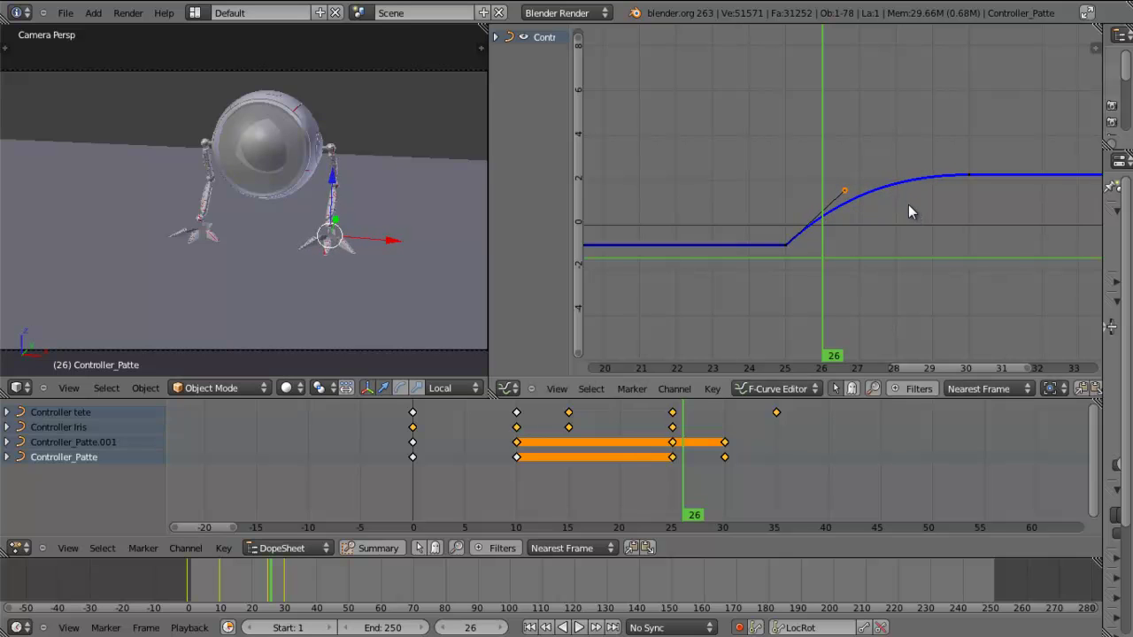
Step back and forth between frames 25 and 30 to examine the foot lift with the sharper curve
key("Right")
key("Right")
key("Right")
key("Right")
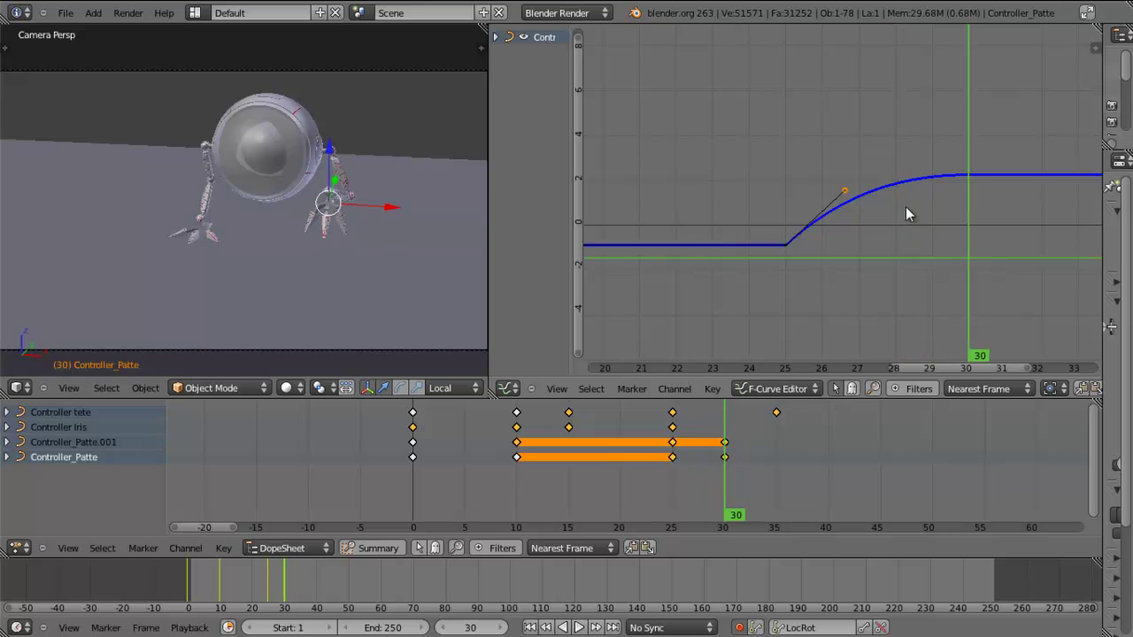
key("Left")
key("Left")
key("Left")
key("Left")
key("Left")
key("Right")
key("Right")
key("Right")
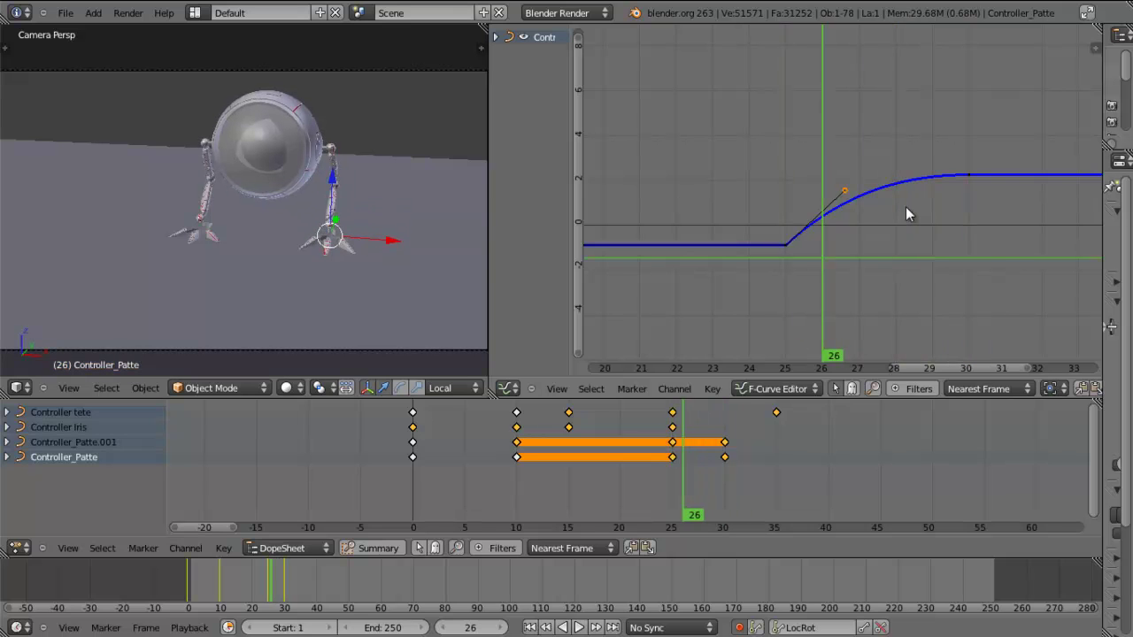
key("Right")
key("Right")
key("Right")
key("Left")
key("Left")
key("Left")
key("Left")
key("Left")
key("Left")
key("Left")
key("Right")
key("Right")
key("Right")
key("Right")
key("Right")
key("Left")
key("Left")
key("Left")
key("Left")
Switch the Graph Editor back to the 3D View at frame 30, and hide the camera view's transform manipulator
left_click(509, 389)
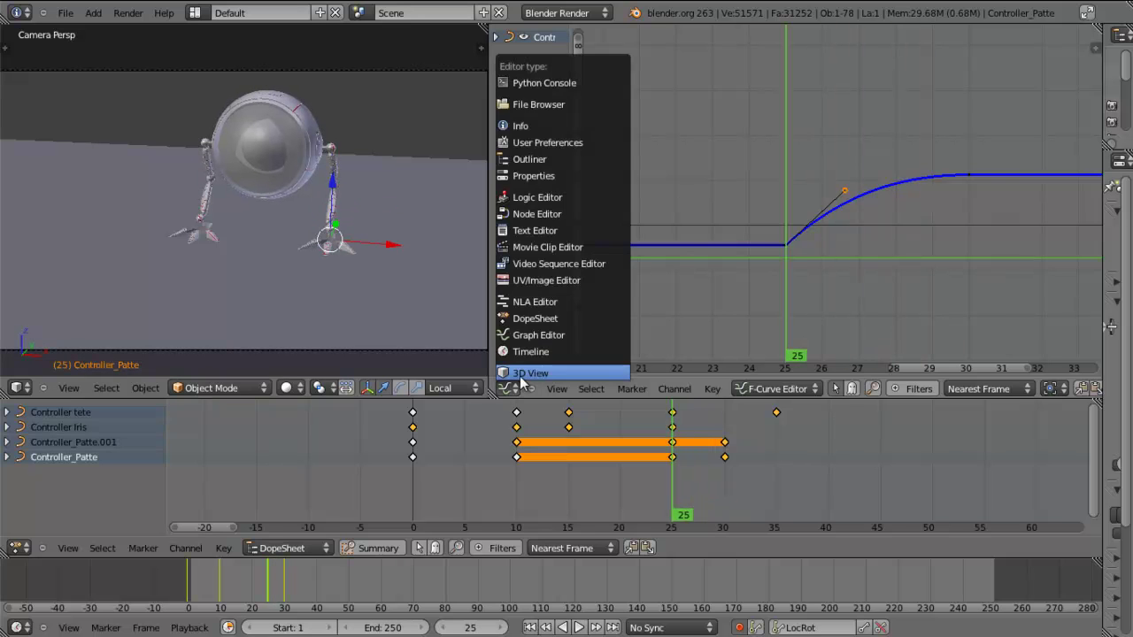
left_click(521, 369)
scroll(717, 242, "down", 2)
middle_click_drag(879, 253, 357, 392)
left_click(368, 389)
middle_click_drag(740, 267, 770, 292)
mouse_move(664, 484)
left_mouse_down()
mouse_move(573, 481)
mouse_move(724, 481)
left_mouse_up()
middle_click_drag(811, 292, 563, 155)
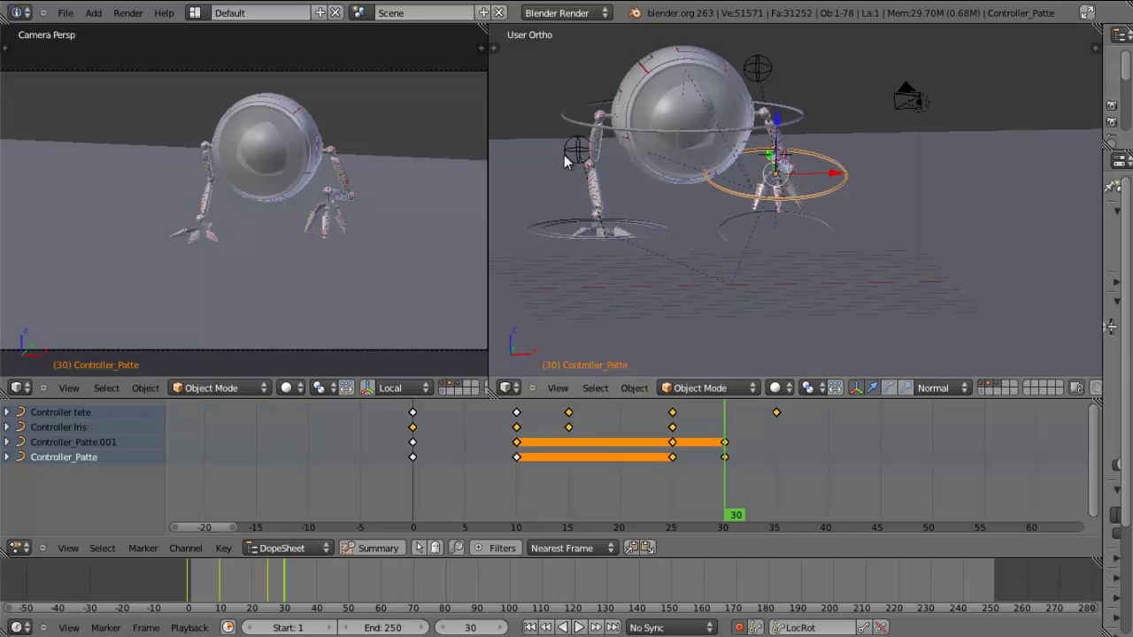
Rotate Controller tete by -6 degrees at frame 30 in the front orthographic view, and insert a LocRot keyframe
right_click(614, 131)
middle_click_drag(698, 189, 691, 208)
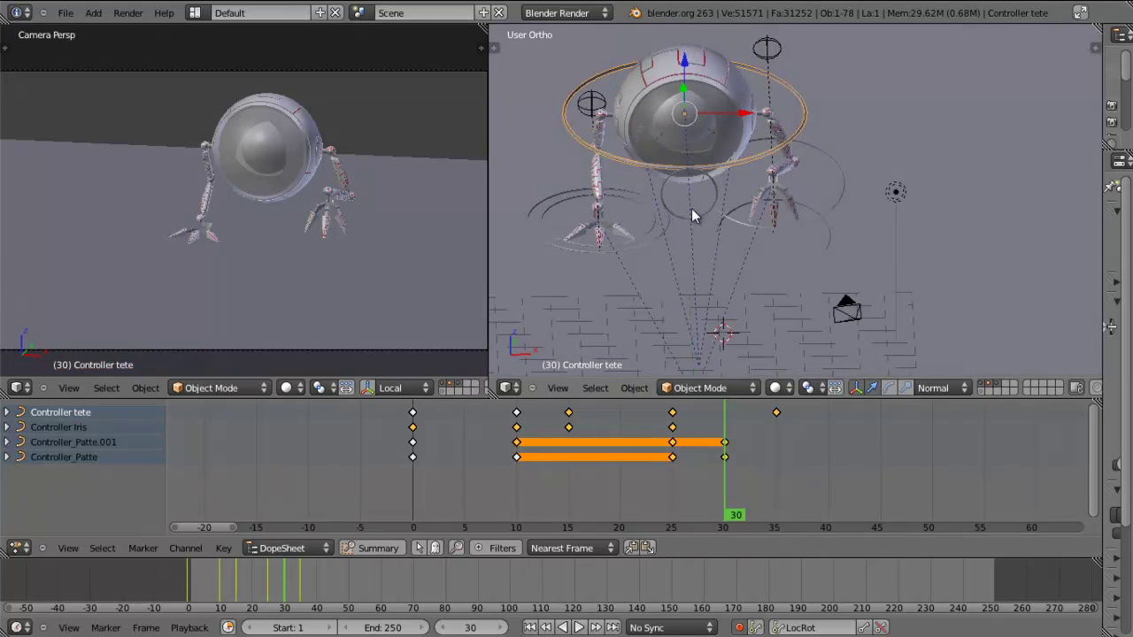
left_click(887, 389)
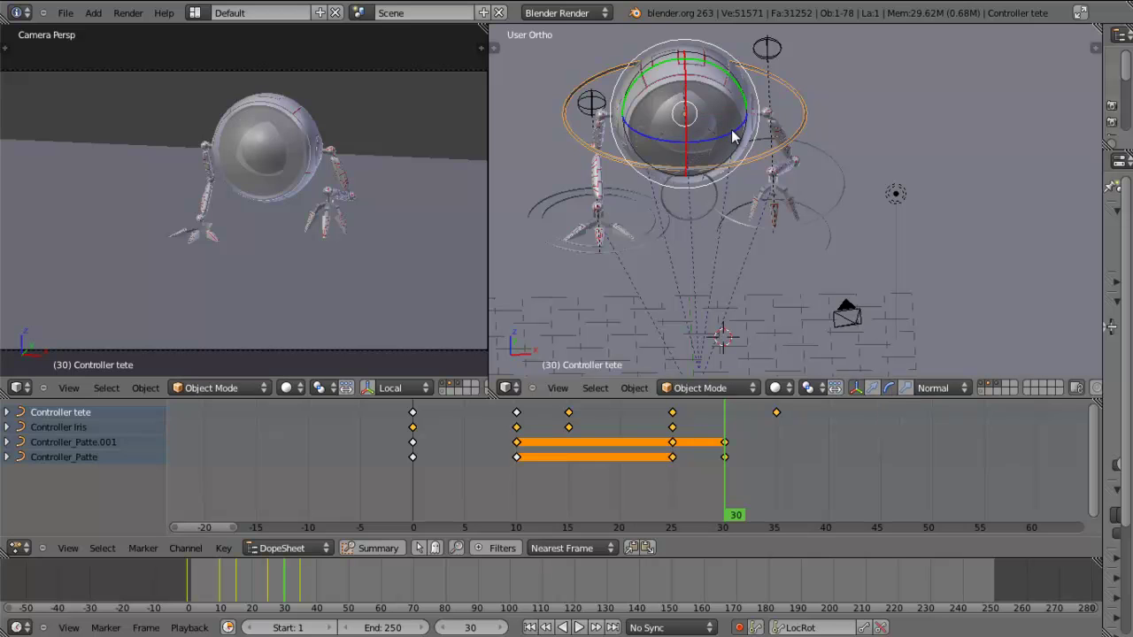
middle_click_drag(749, 187, 760, 167)
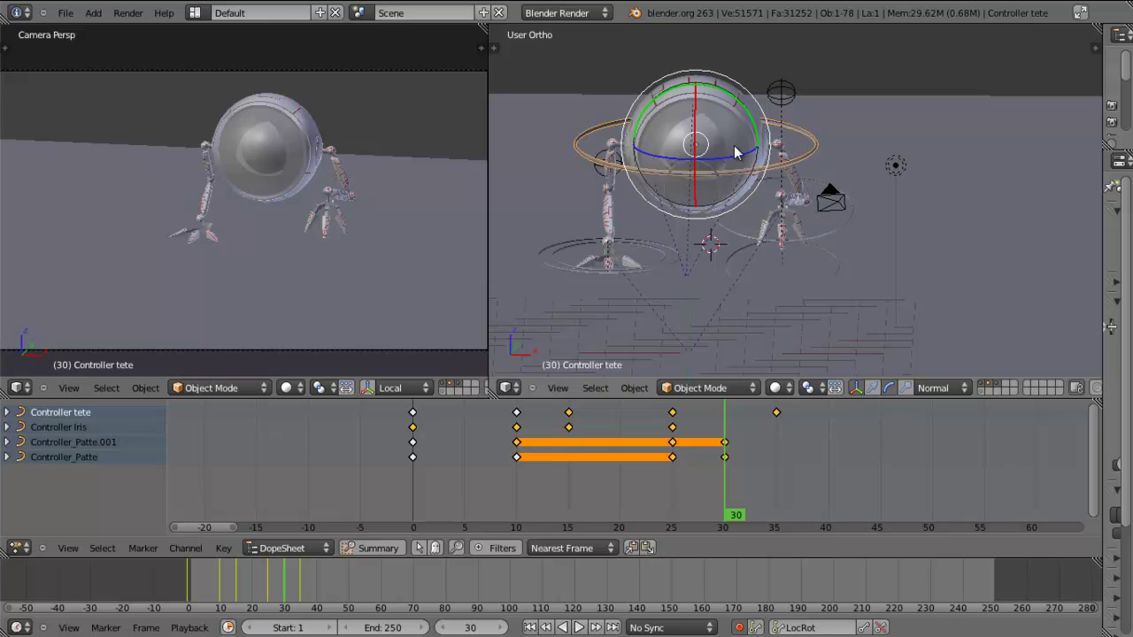
middle_click_drag(726, 153, 772, 215)
key("KP_1")
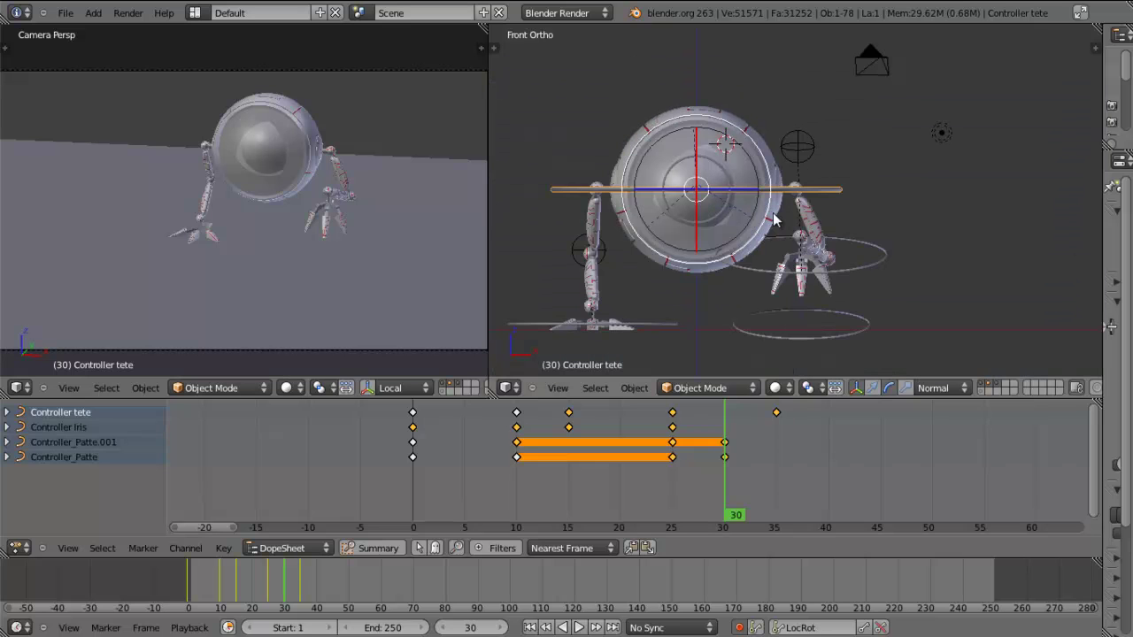
scroll(777, 208, "up", 1)
type("r")
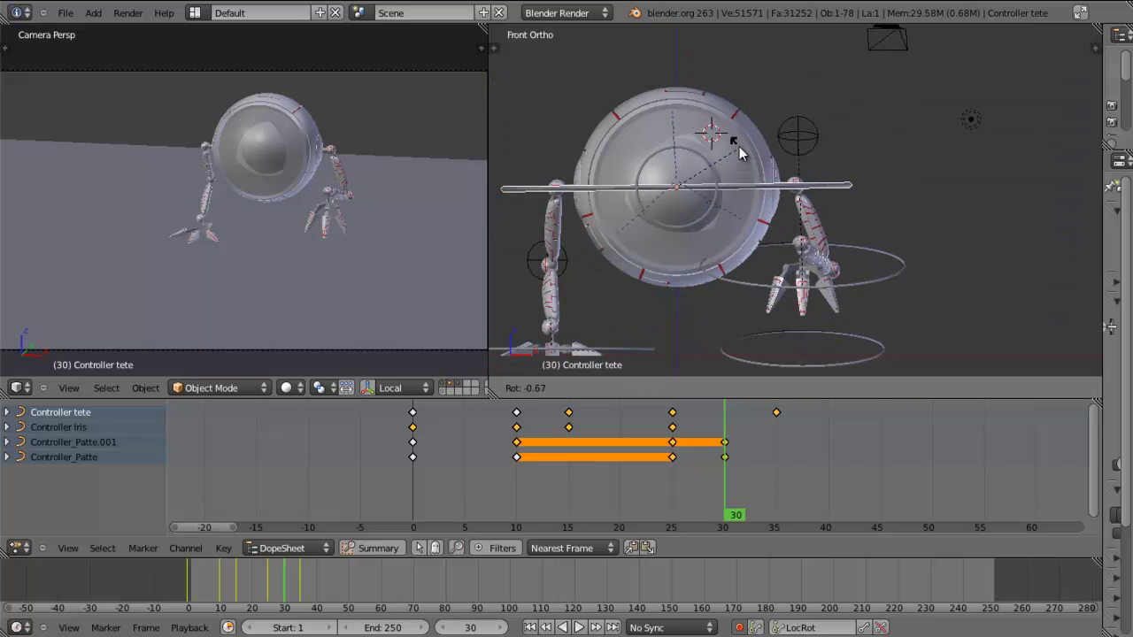
type("-6")
key("Return")
key("i")
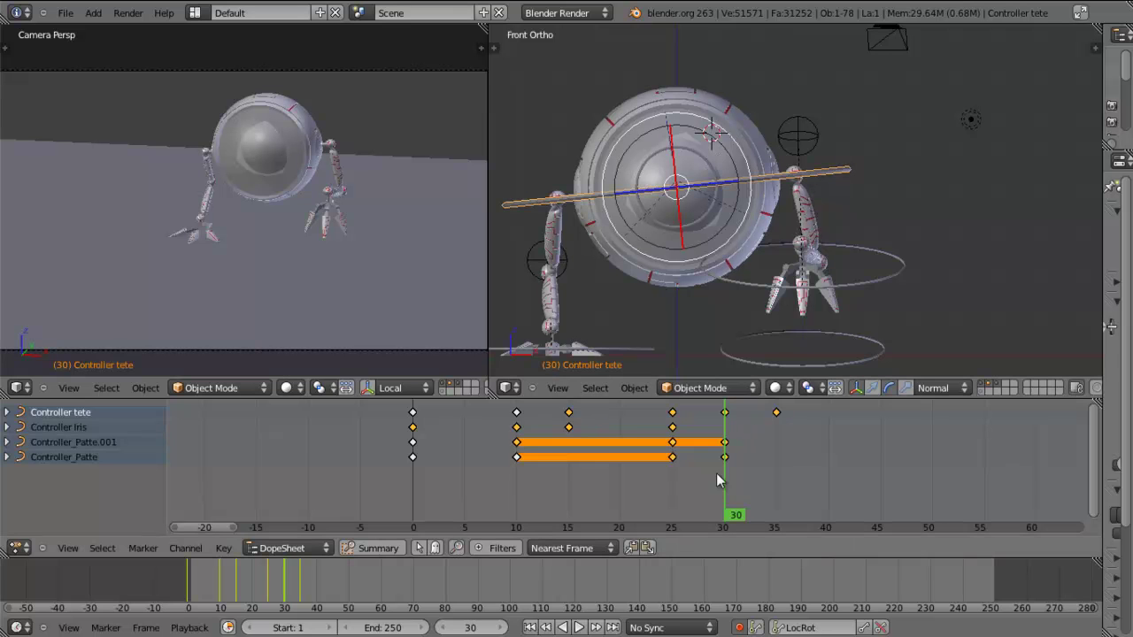
Delete Controller tete's keyframe at frame 35 and check the head tilt leading up to frame 30
mouse_move(718, 493)
left_mouse_down()
mouse_move(675, 482)
mouse_move(775, 463)
mouse_move(670, 472)
mouse_move(766, 463)
mouse_move(682, 466)
mouse_move(725, 463)
left_mouse_up()
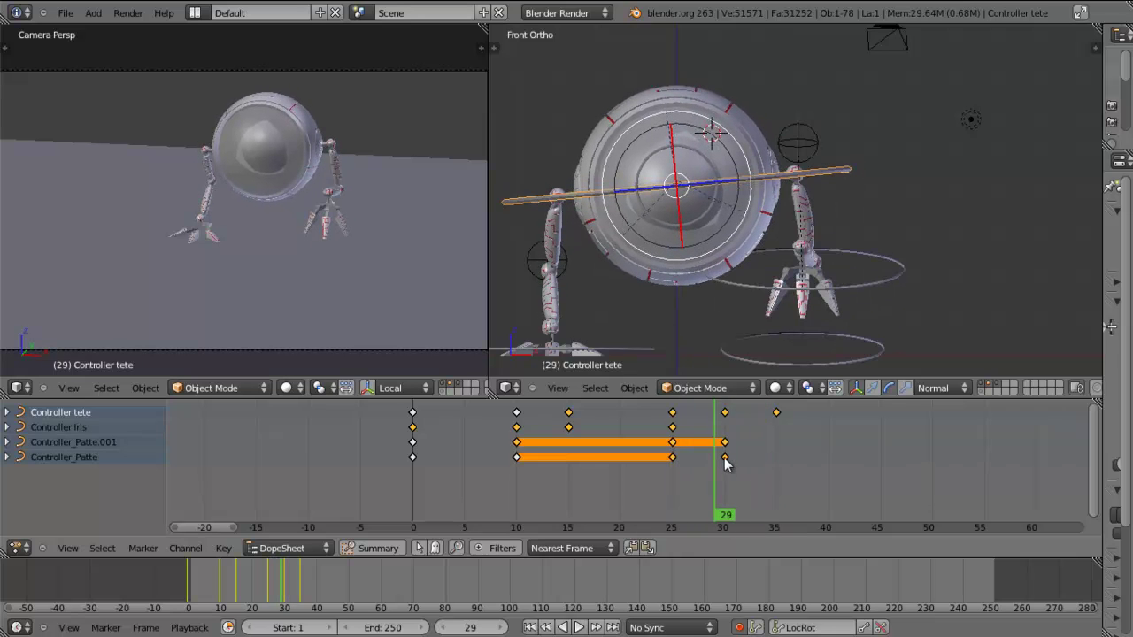
right_click(775, 416)
key("x")
left_click(721, 425)
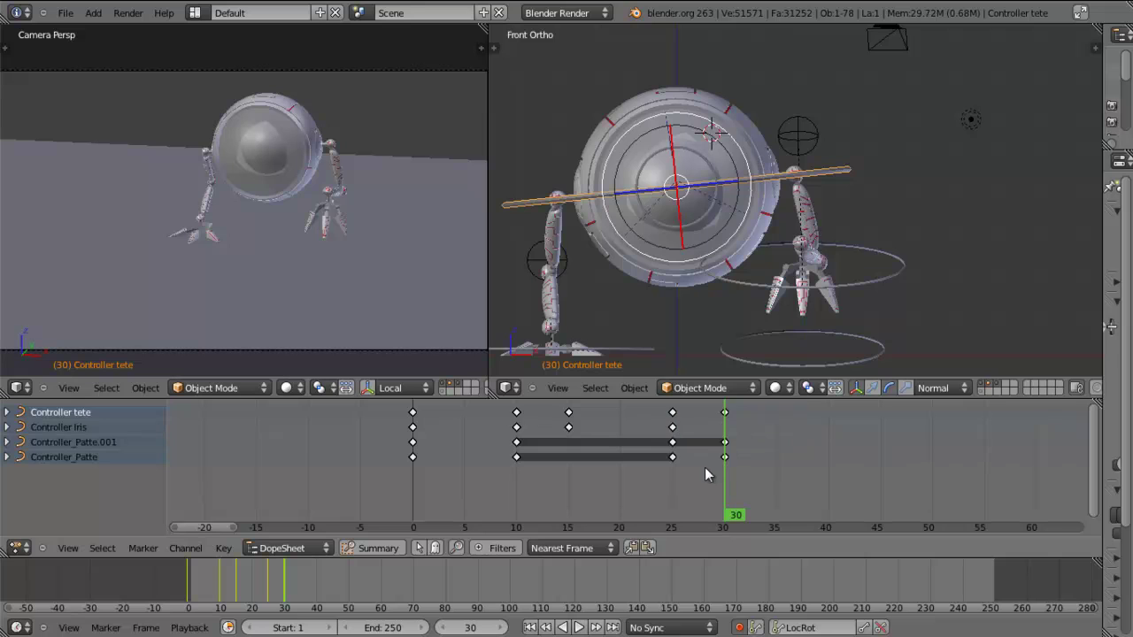
mouse_move(711, 469)
left_mouse_down()
mouse_move(678, 463)
mouse_move(723, 464)
left_mouse_up()
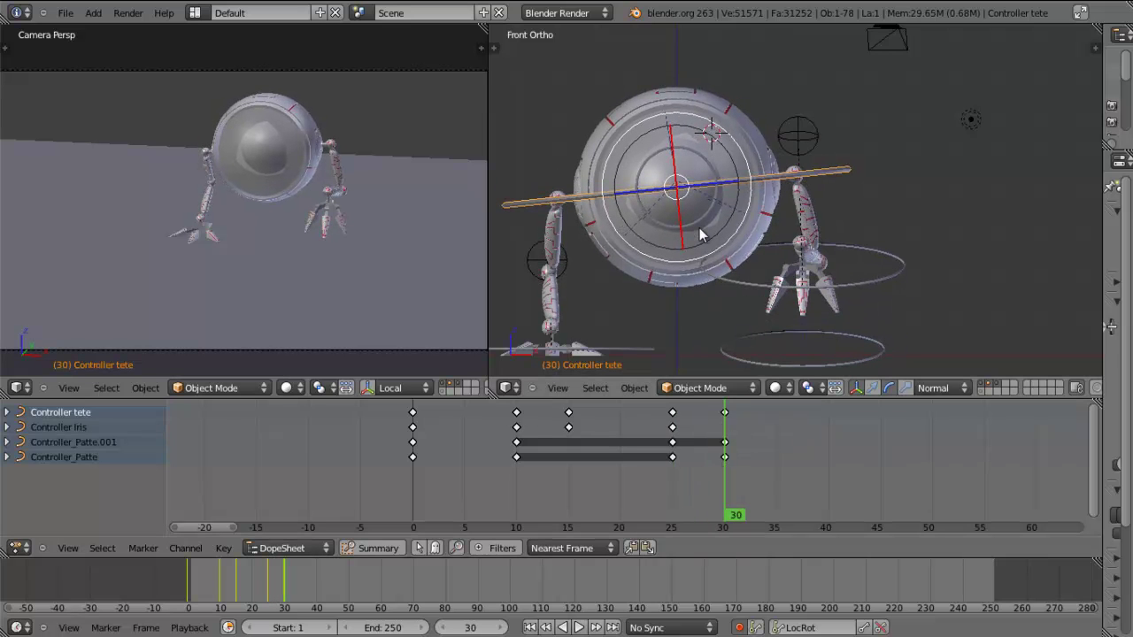
Turn Controller tete around its own Z axis toward the planted leg at frame 30, and keyframe the pose
mouse_move(768, 250)
middle_mouse_down()
mouse_move(771, 267)
mouse_move(773, 257)
middle_mouse_up()
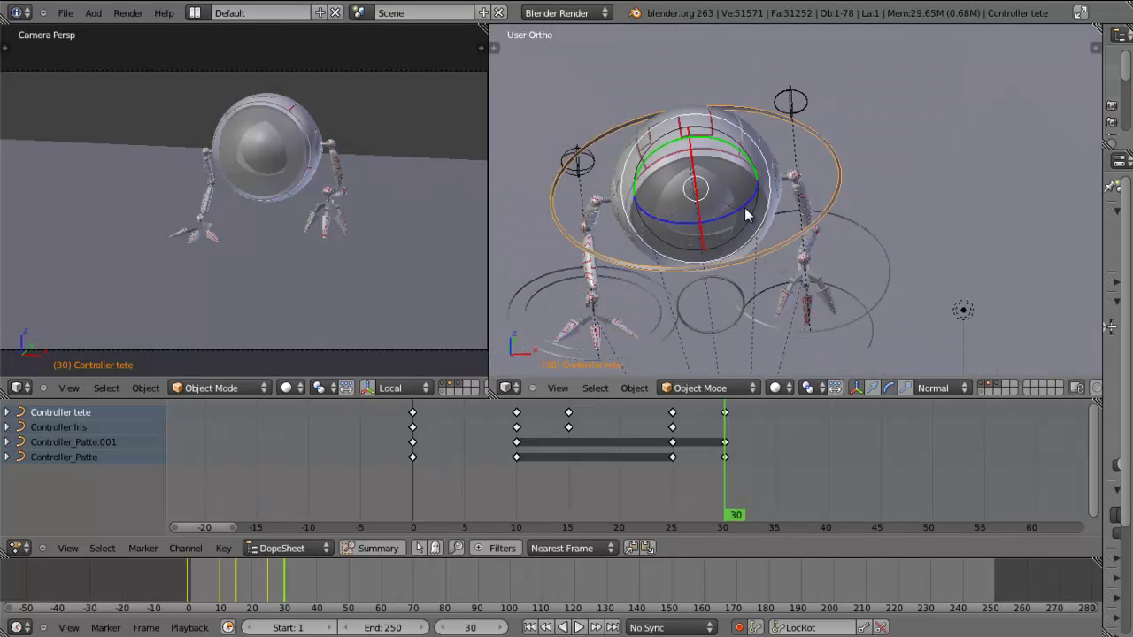
key("r")
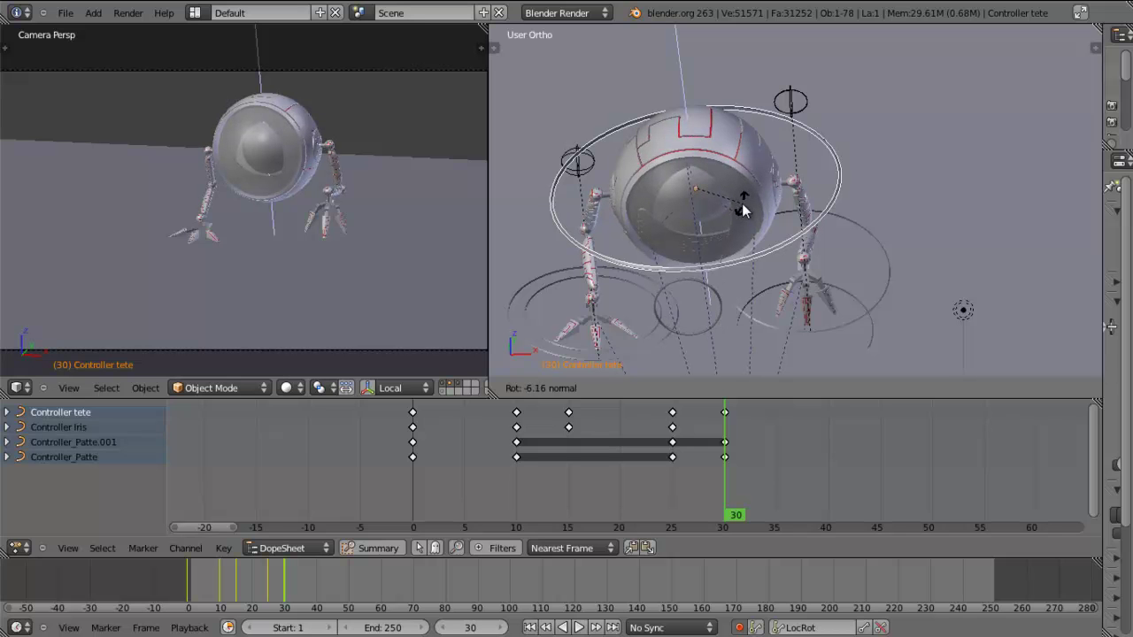
left_click(741, 210)
middle_click_drag(741, 210, 706, 305)
left_click_drag(689, 465, 723, 451)
mouse_move(742, 259)
middle_mouse_down()
mouse_move(748, 244)
mouse_move(779, 274)
mouse_move(748, 245)
middle_mouse_up()
key("KP_1")
left_click_drag(746, 216, 741, 221)
middle_click_drag(743, 301, 700, 210)
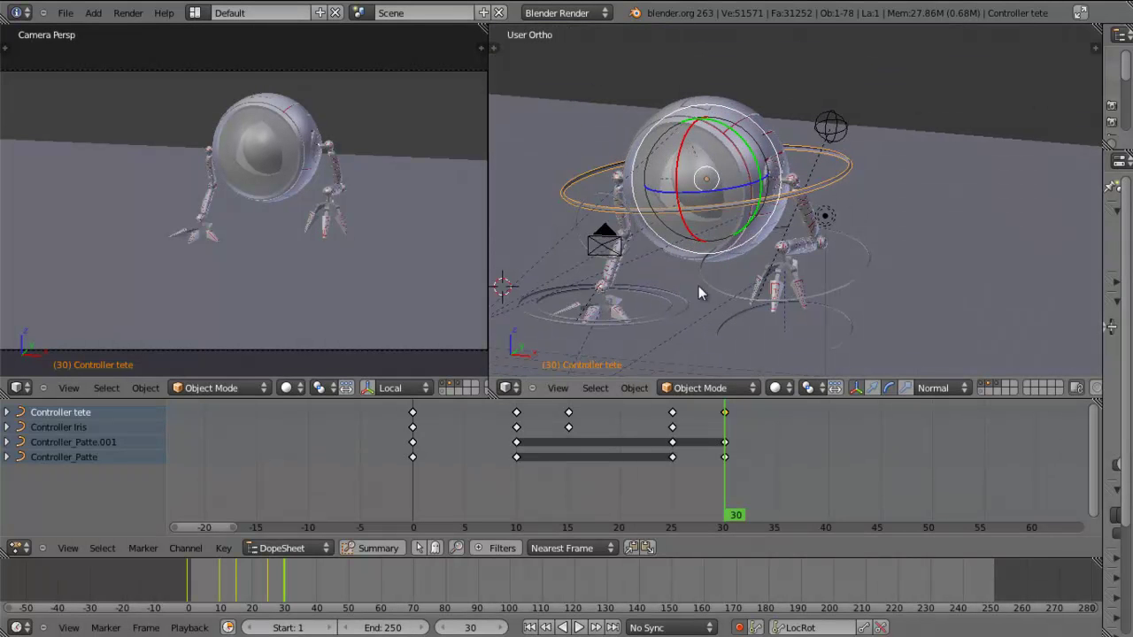
left_click_drag(725, 468, 724, 436)
Raise Controller tete slightly along its own Z axis at frame 30, keyframe it, and check the motion
key("KP_1")
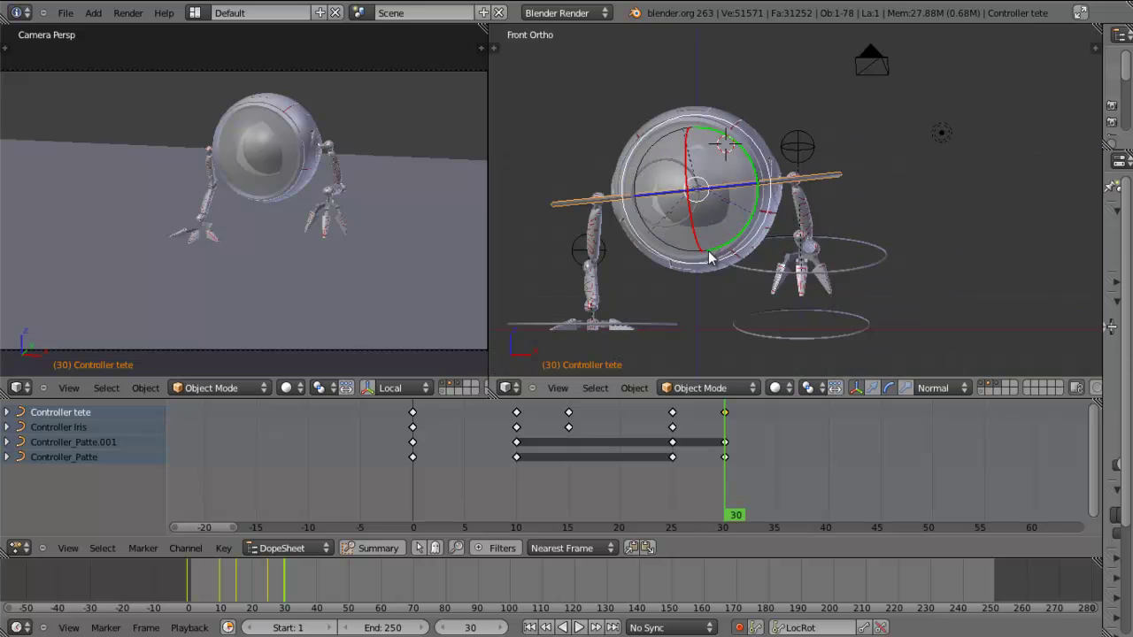
left_click(873, 388)
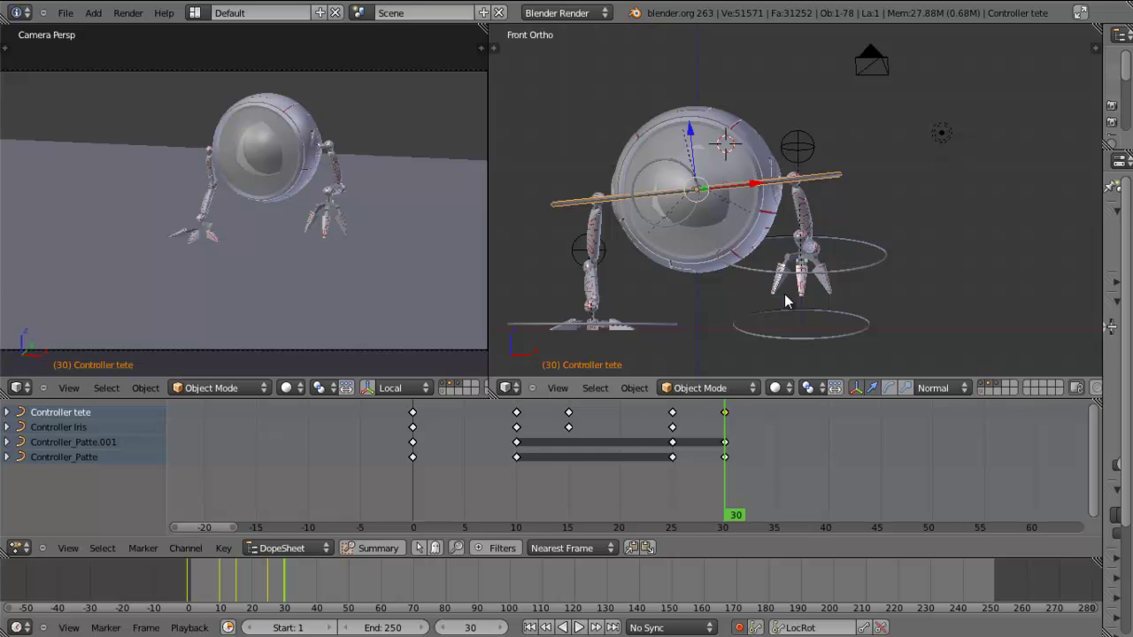
left_click_drag(691, 134, 691, 125)
middle_click_drag(691, 125, 767, 399)
left_click(717, 475)
left_click_drag(690, 468, 726, 469)
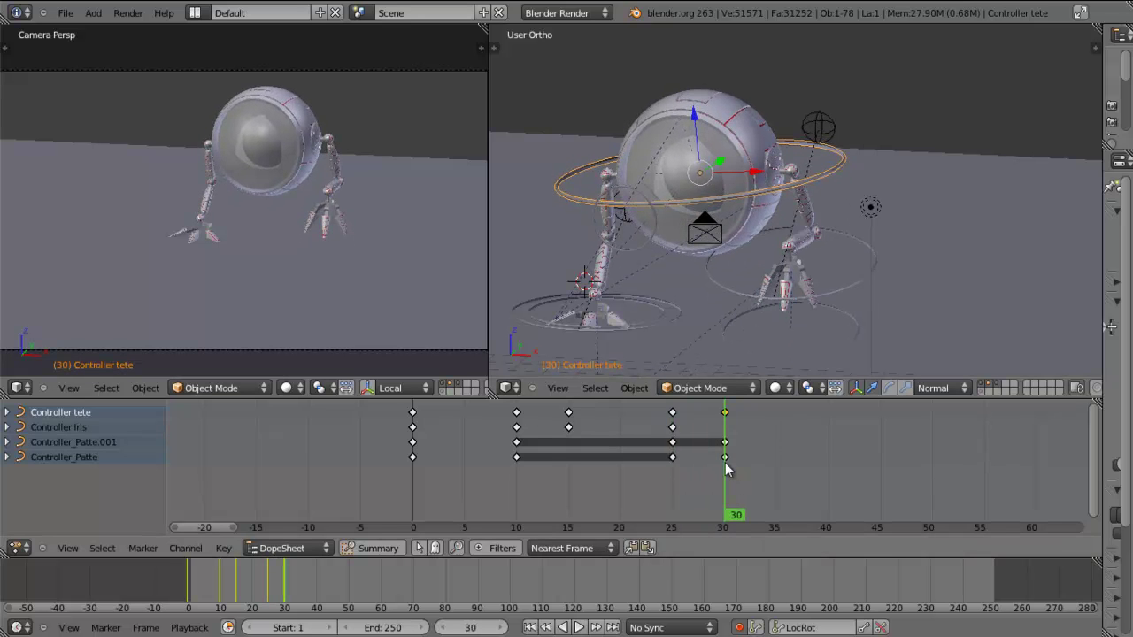
Check the robot's motion between frames 25 and 35 from an elevated view and return to frame 30
left_click(777, 431)
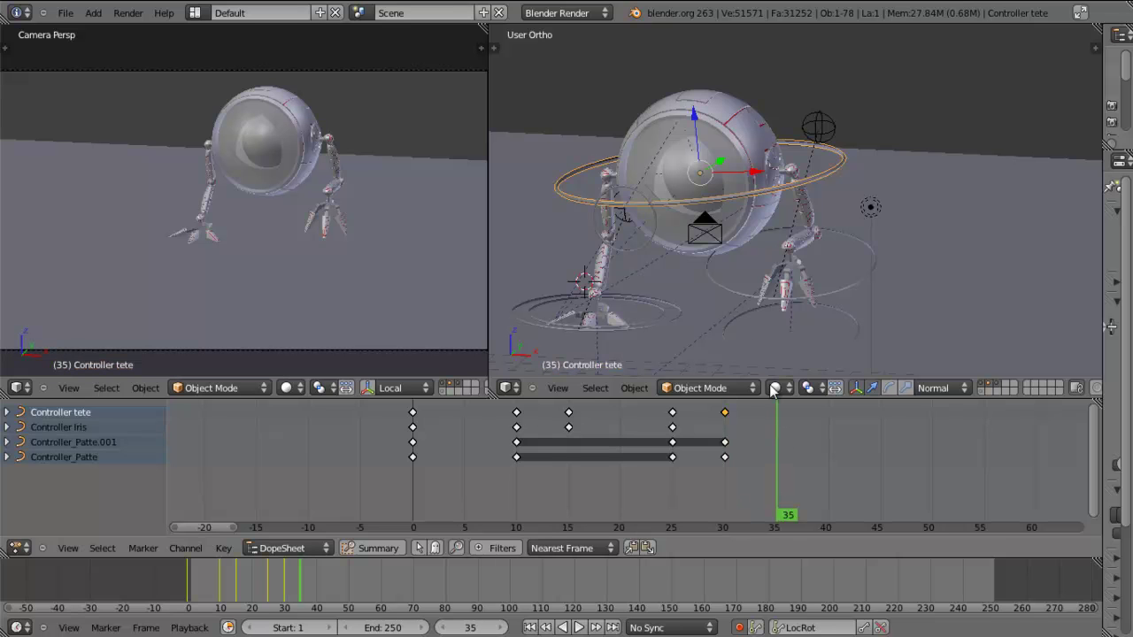
middle_click_drag(625, 263, 639, 329)
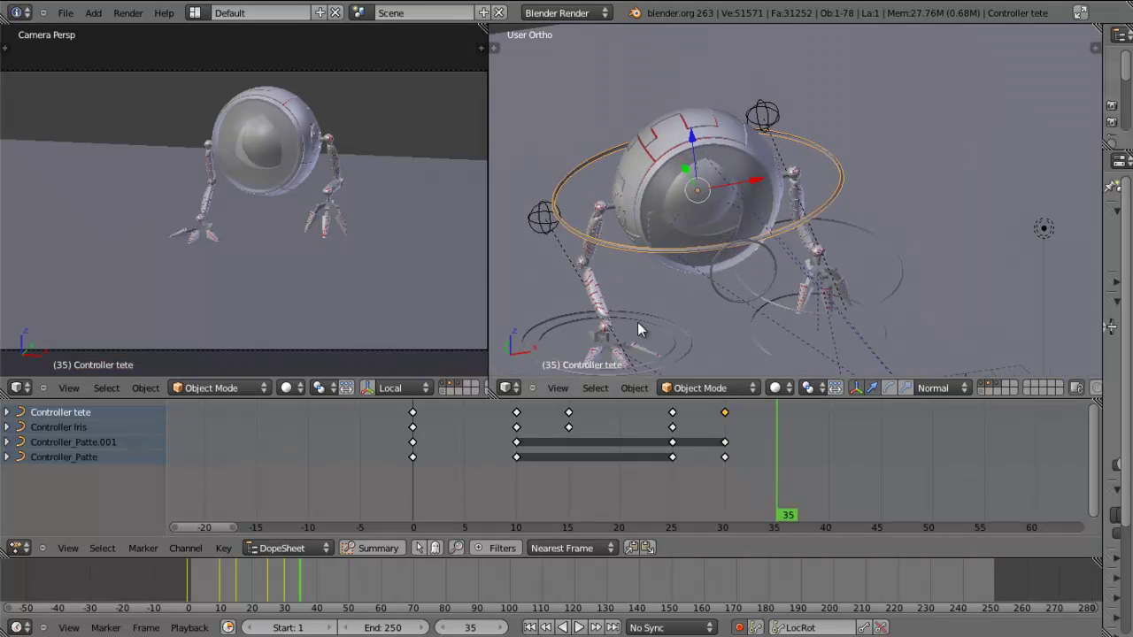
middle_click_drag(734, 317, 750, 271, "shift")
left_click(757, 488)
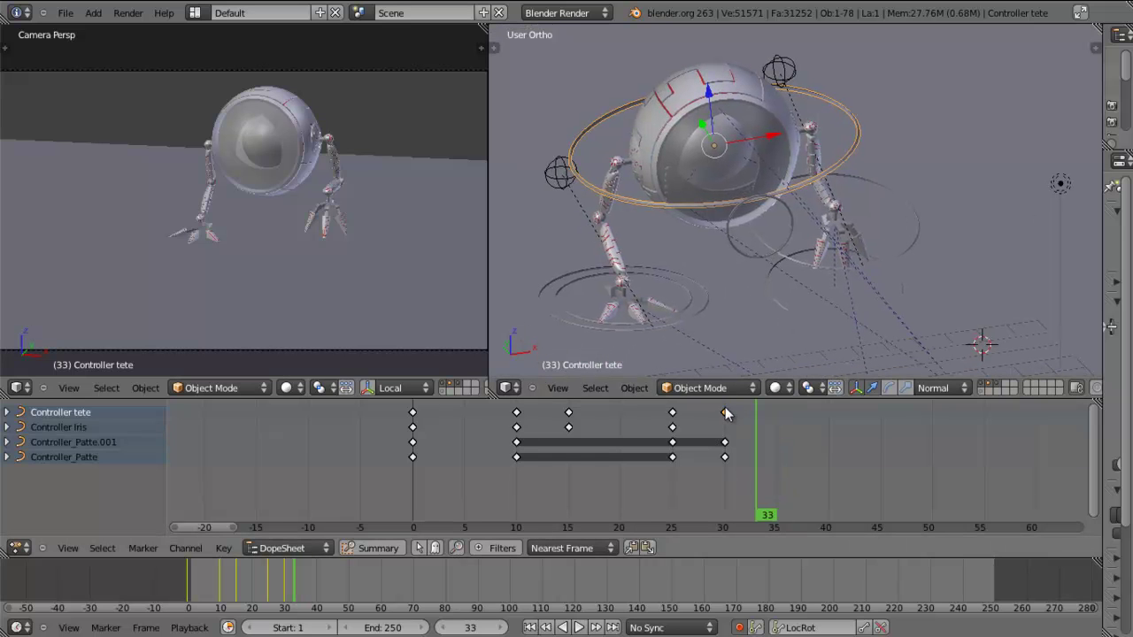
left_click(734, 473)
left_click(680, 480)
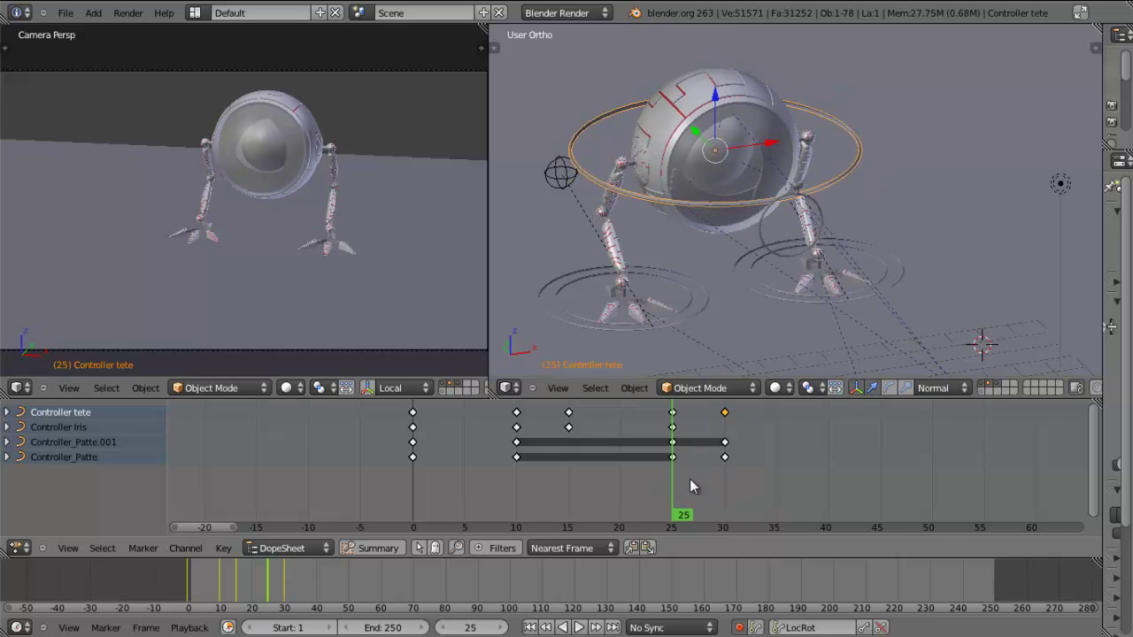
left_click(724, 478)
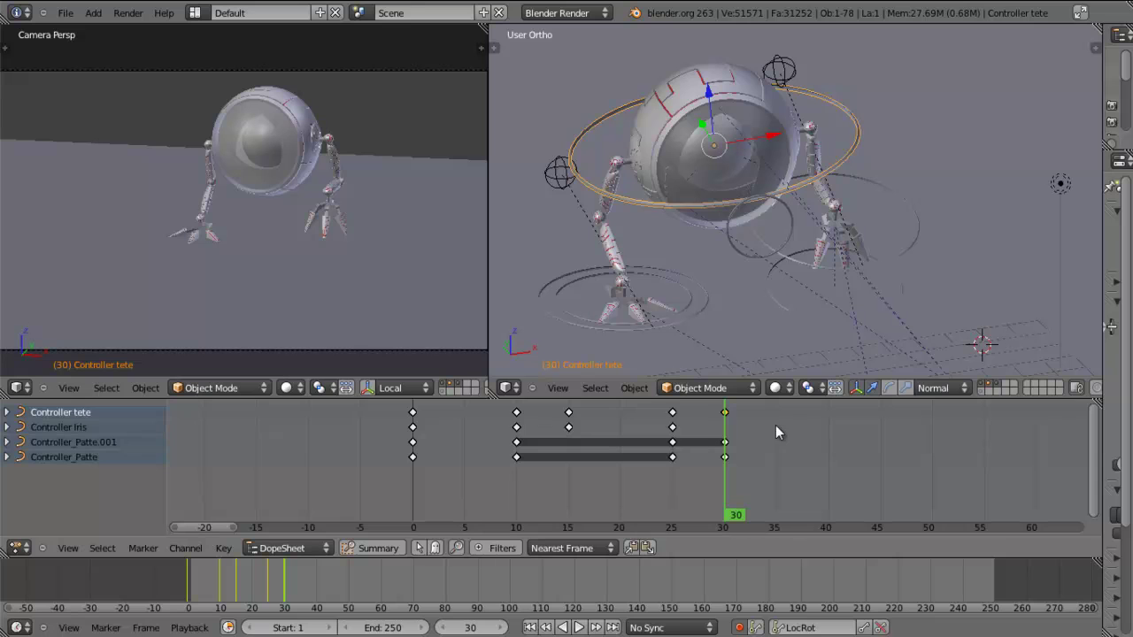
Insert a LocRot keyframe for Controller Iris at frame 30
left_click(67, 428)
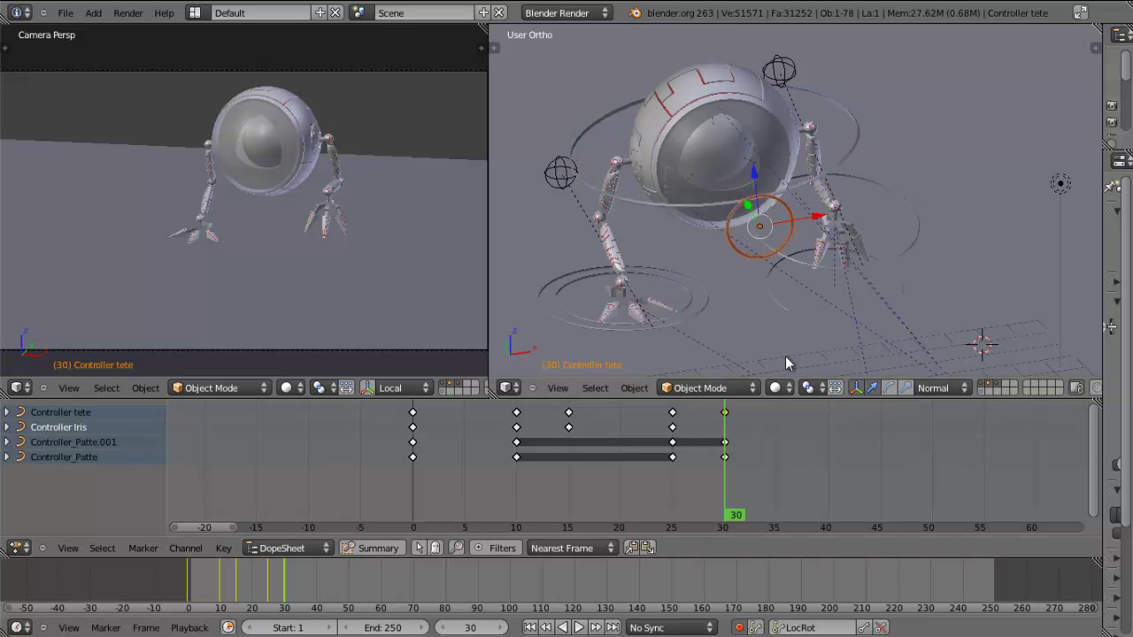
left_click(69, 454)
left_click(69, 442)
left_click(69, 427)
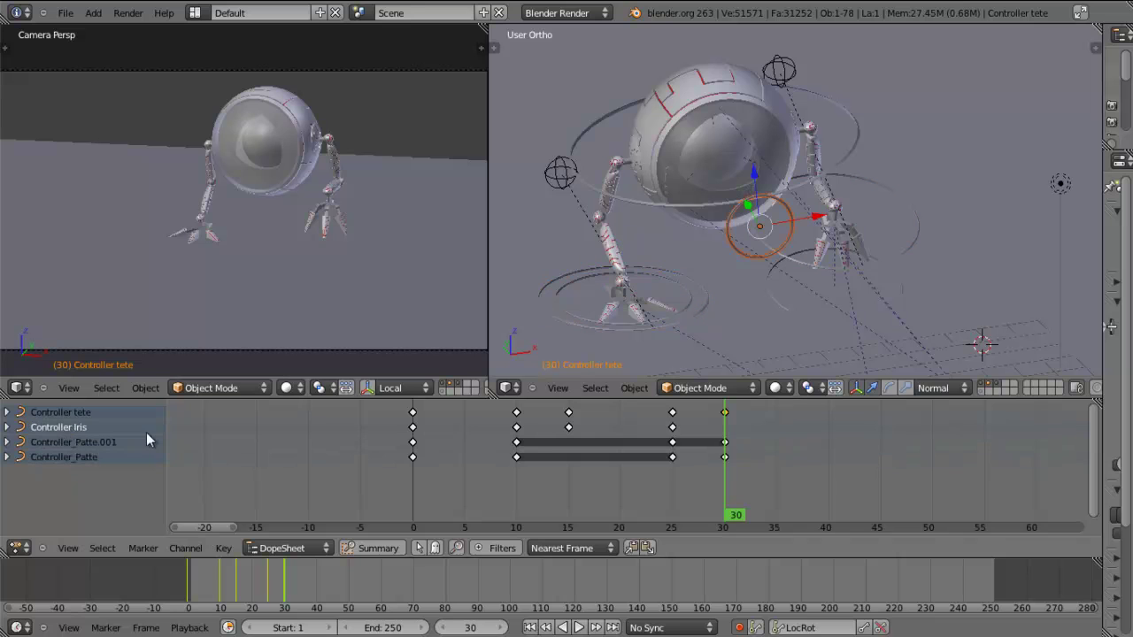
left_click(863, 628)
mouse_move(718, 470)
left_mouse_down()
mouse_move(690, 463)
mouse_move(746, 456)
mouse_move(677, 457)
mouse_move(725, 454)
left_mouse_up()
Move Controller_Patte forward and down ahead of the body at frame 35 in the right orthographic view
left_click_drag(725, 474, 774, 459)
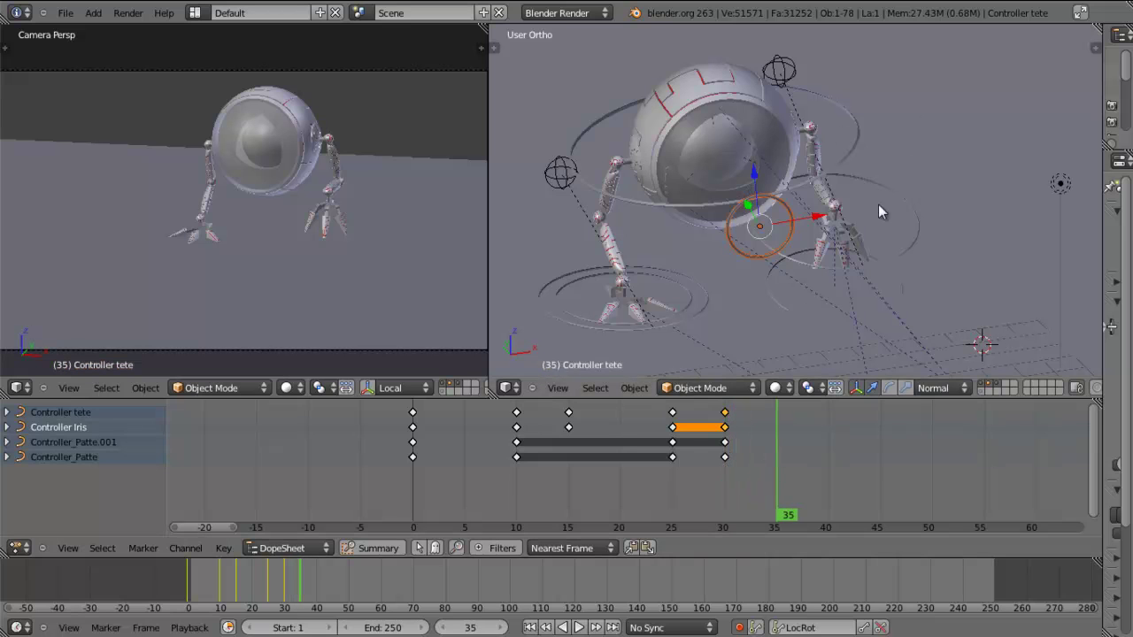
left_click_drag(944, 398, 945, 395)
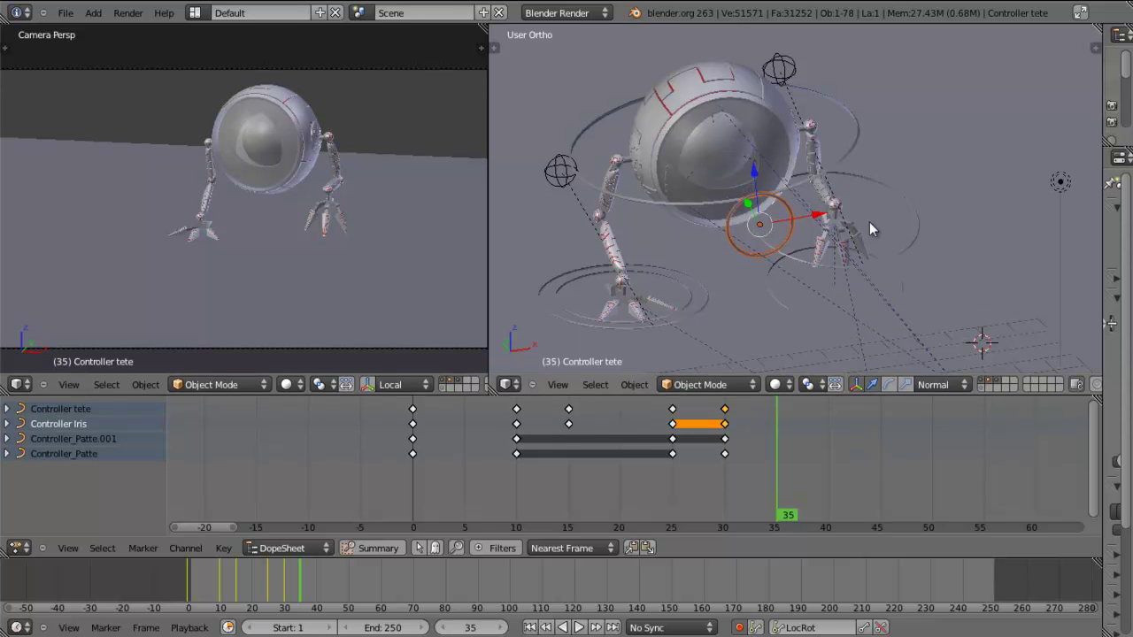
middle_click_drag(945, 273, 713, 262)
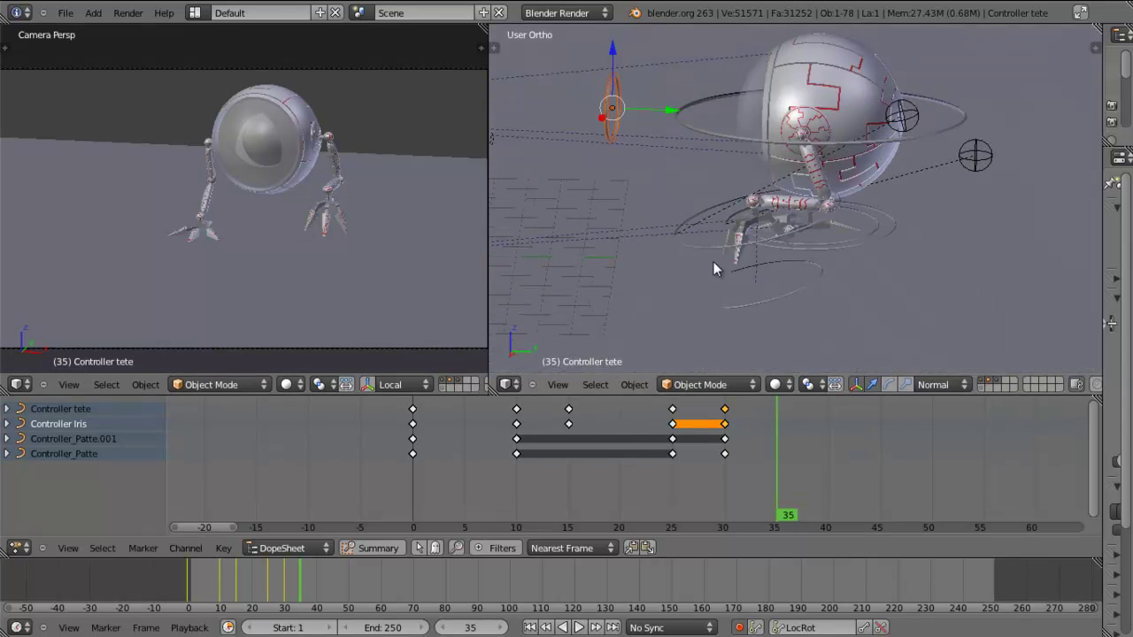
middle_click_drag(708, 188, 754, 181)
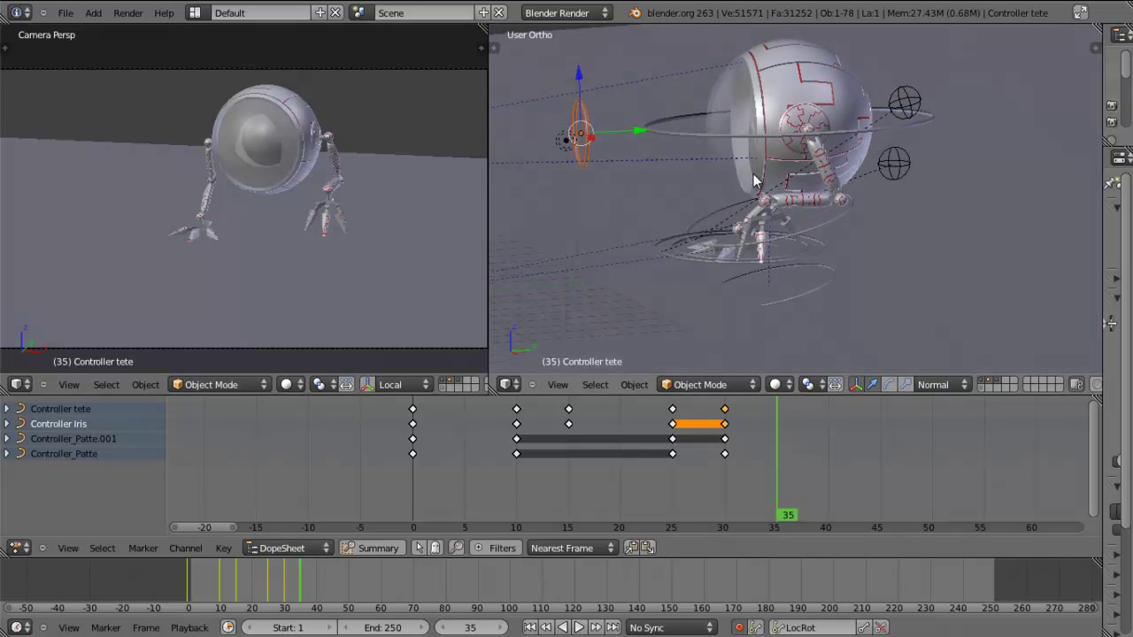
right_click(821, 234)
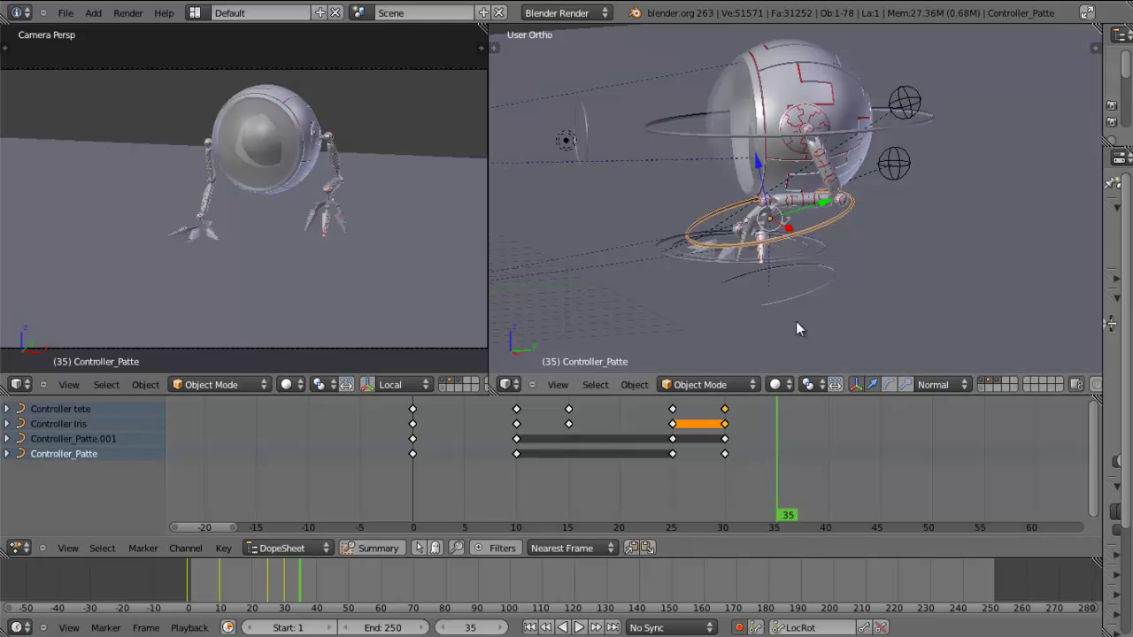
key("KP_3")
key("g")
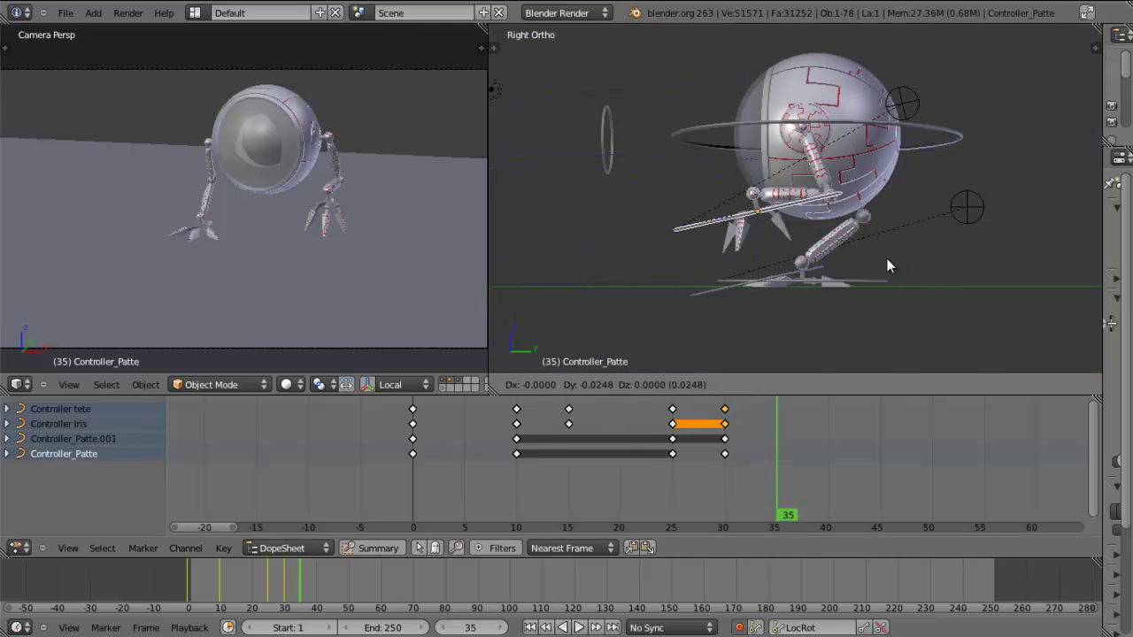
left_click(781, 297)
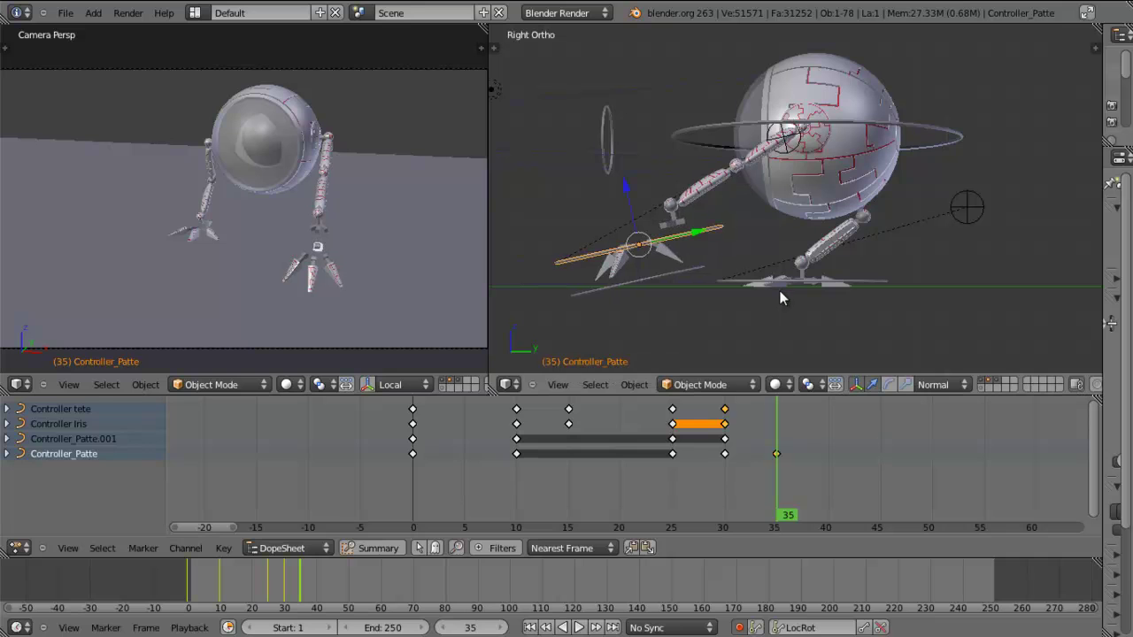
Clear Controller_Patte's rotation at frame 35 and lower the foot along its Z axis to ground level
key("alt+r")
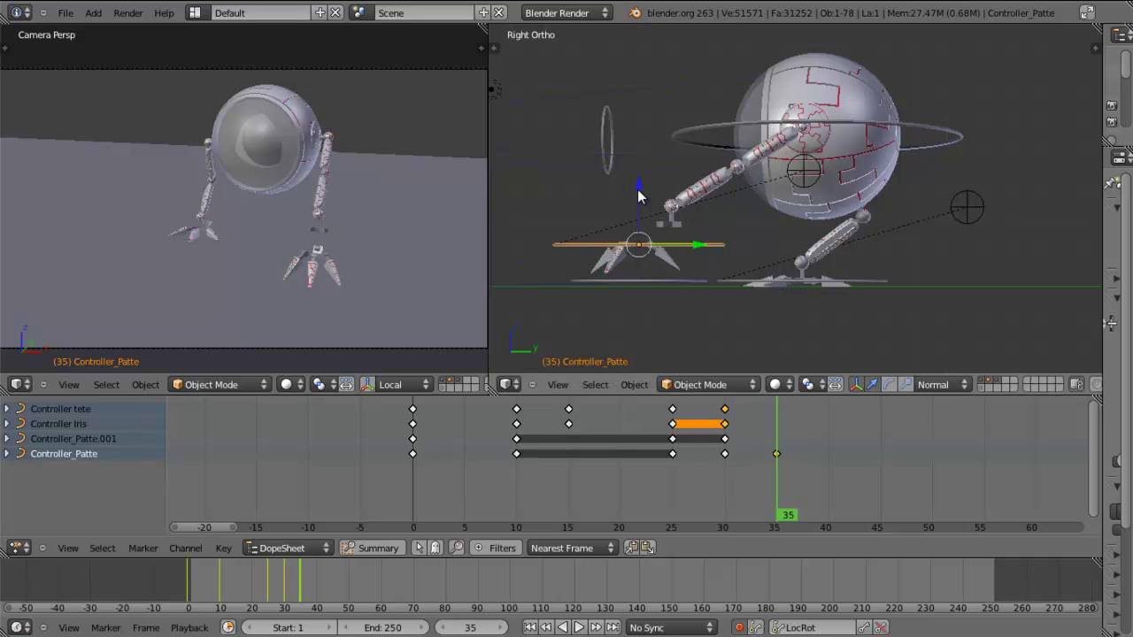
key("g")
key("z")
key("z")
left_click(636, 229)
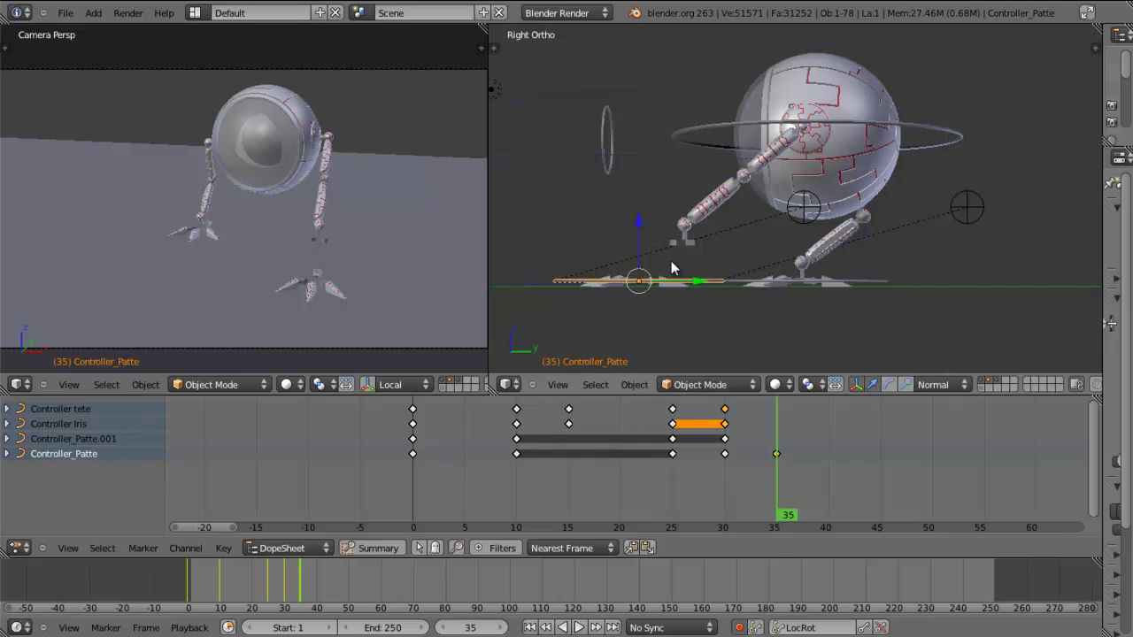
Slide Controller_Patte back toward the body by about 0.7 along its own Y axis at frame 35
key("g")
key("z")
key("z")
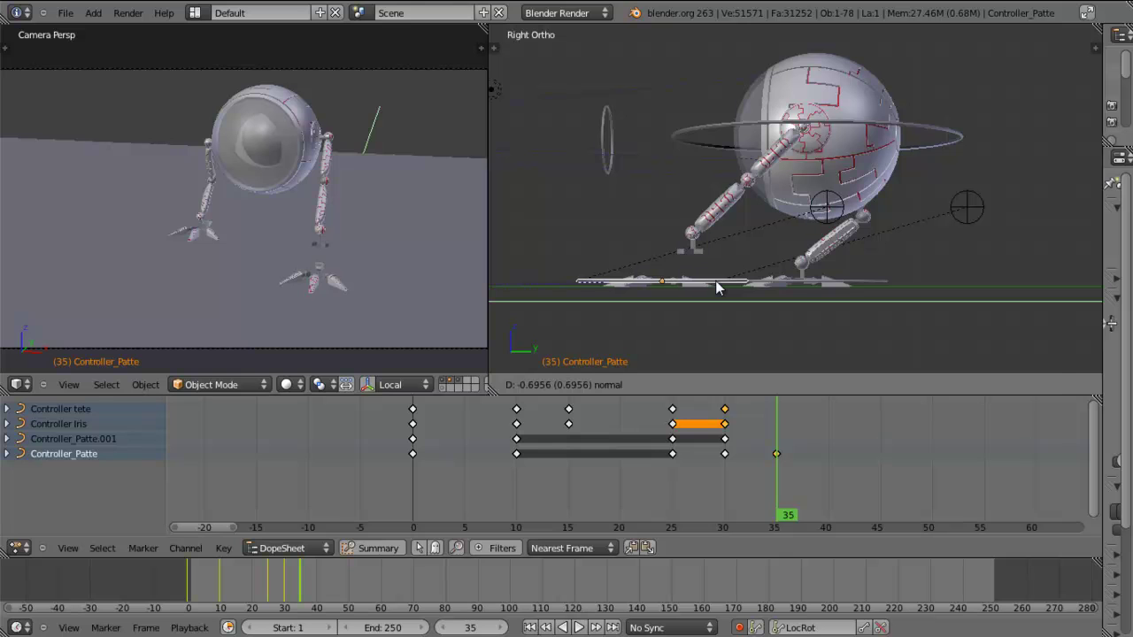
left_click(717, 286)
Clear Controller tete's rotation at frame 35 and move the head forward so the front leg meets its foot
middle_click_drag(653, 207, 851, 125)
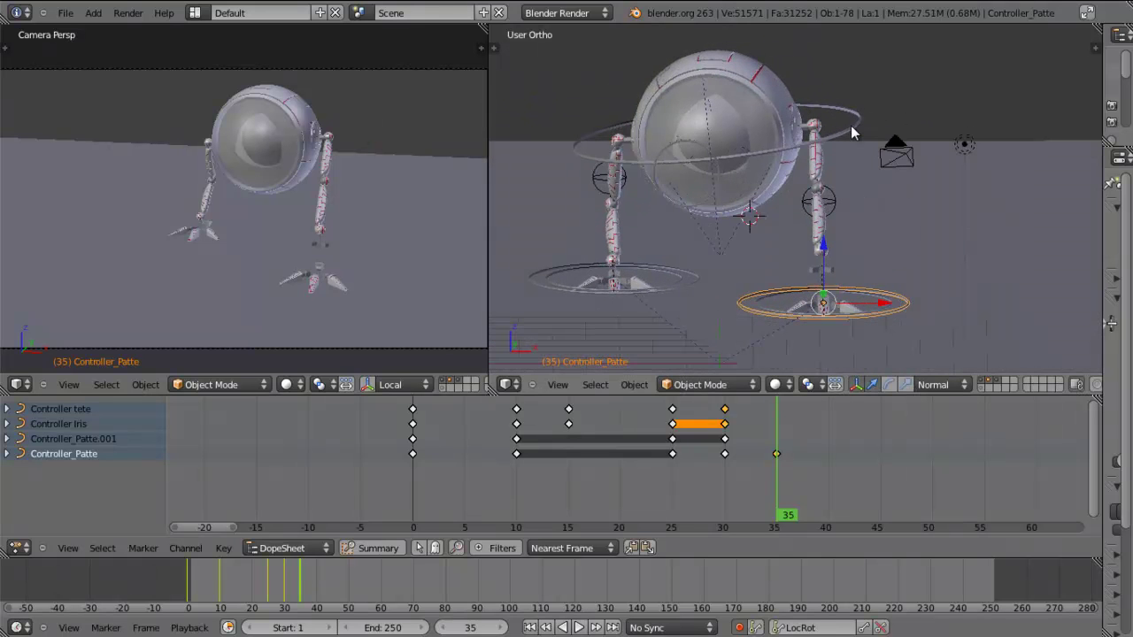
right_click(851, 125)
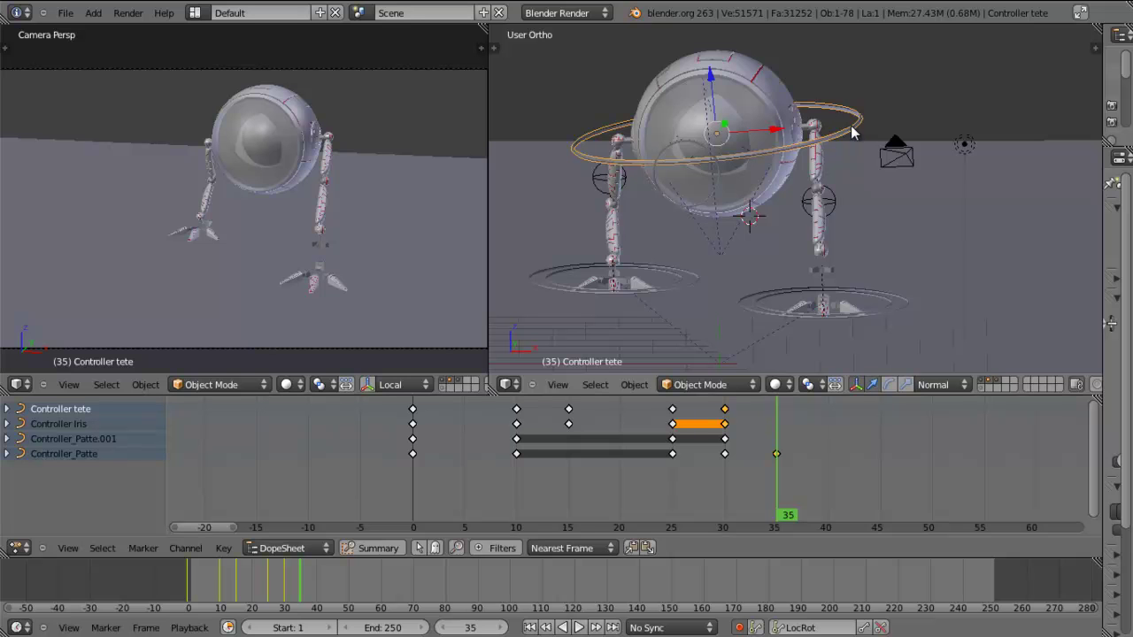
key("alt+r")
middle_click_drag(902, 209, 792, 198)
left_click_drag(868, 109, 770, 132)
Adjust Controller tete along its own Y axis and lower it along its own Z axis at frame 35
middle_click_drag(659, 211, 948, 181)
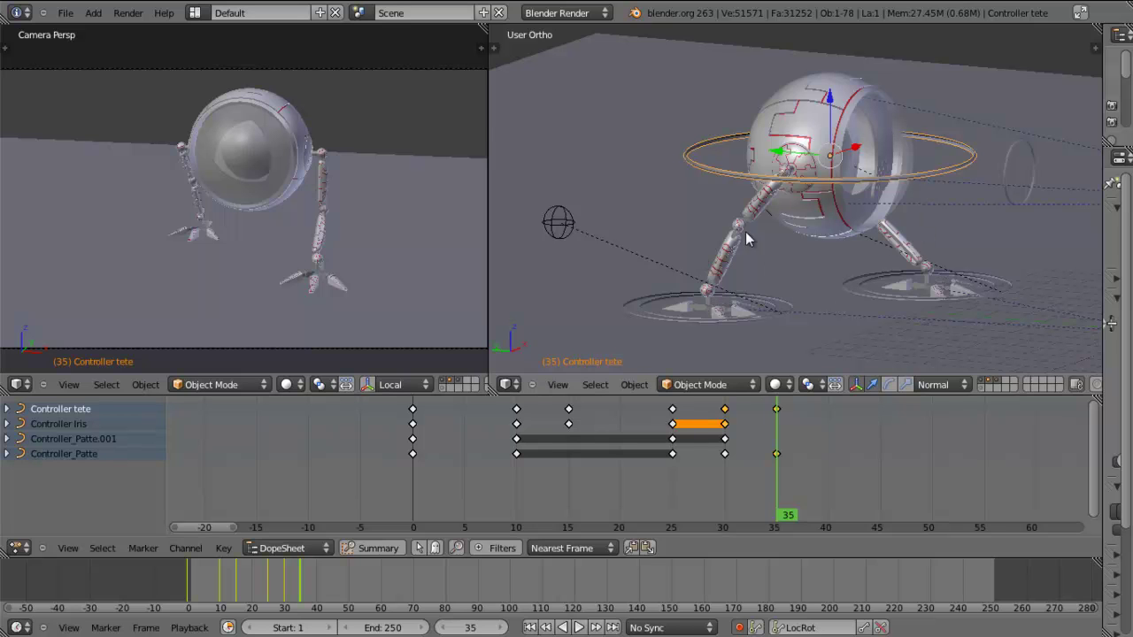
key("g")
key("y")
key("y")
left_click(807, 157)
key("g")
key("z")
key("z")
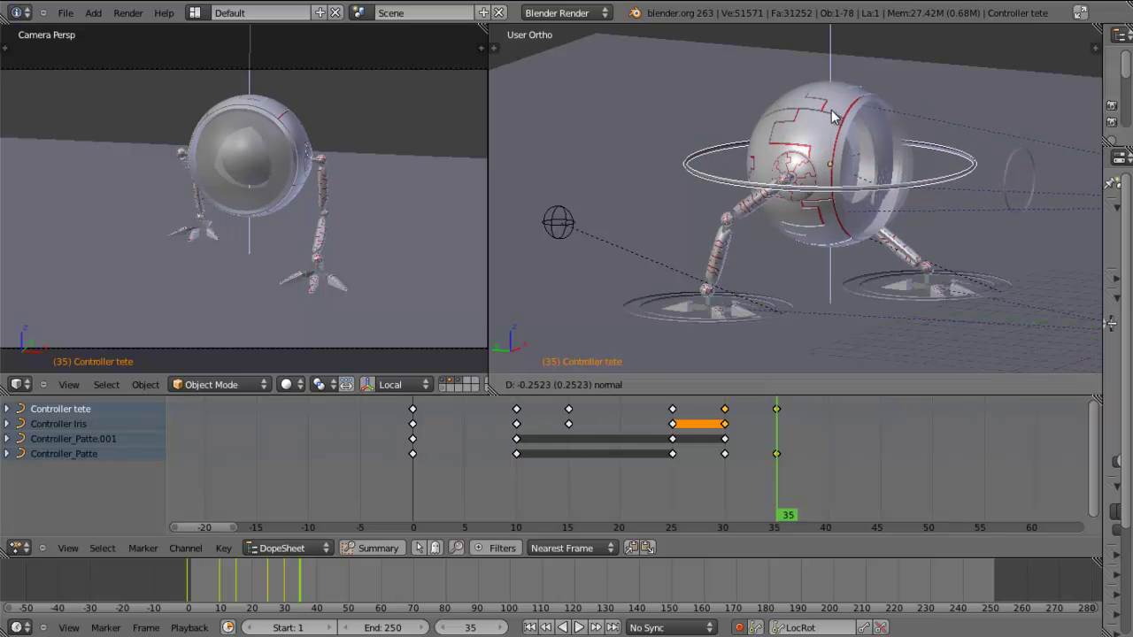
left_click(837, 126)
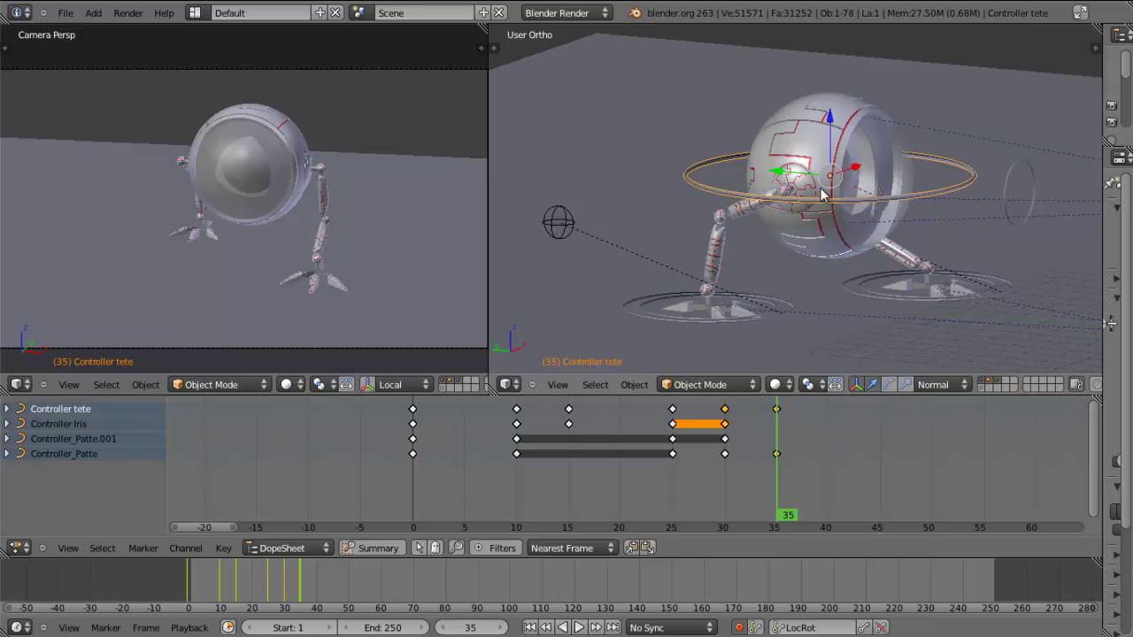
Slide Controller tete slightly forward along its own Y axis toward the iris controller at frame 35
key("g")
key("y")
key("y")
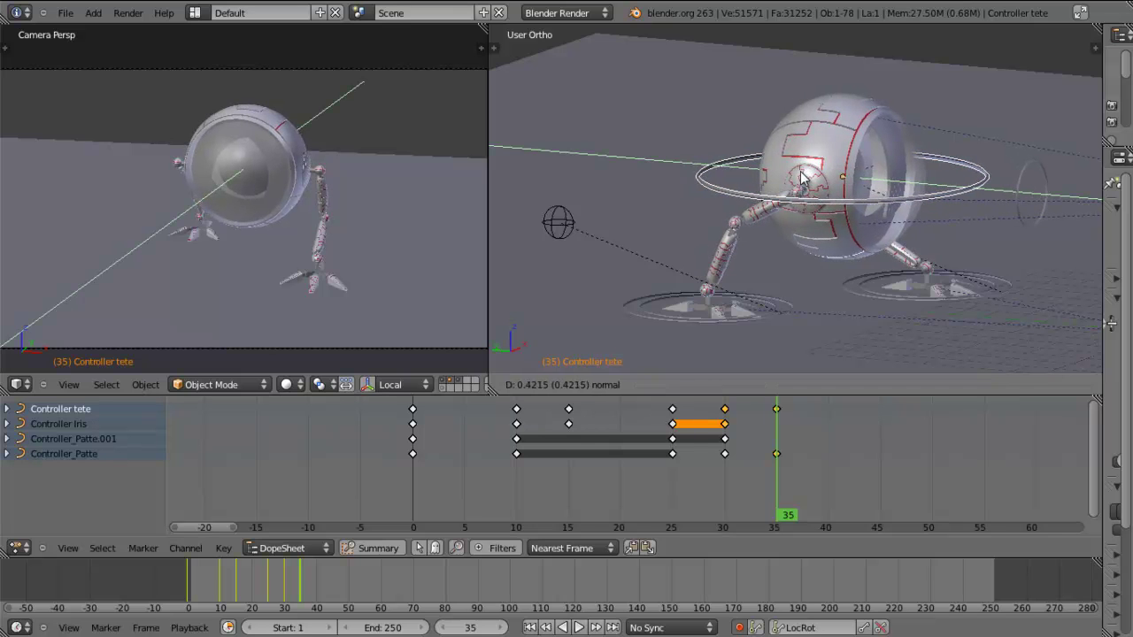
left_click(809, 183)
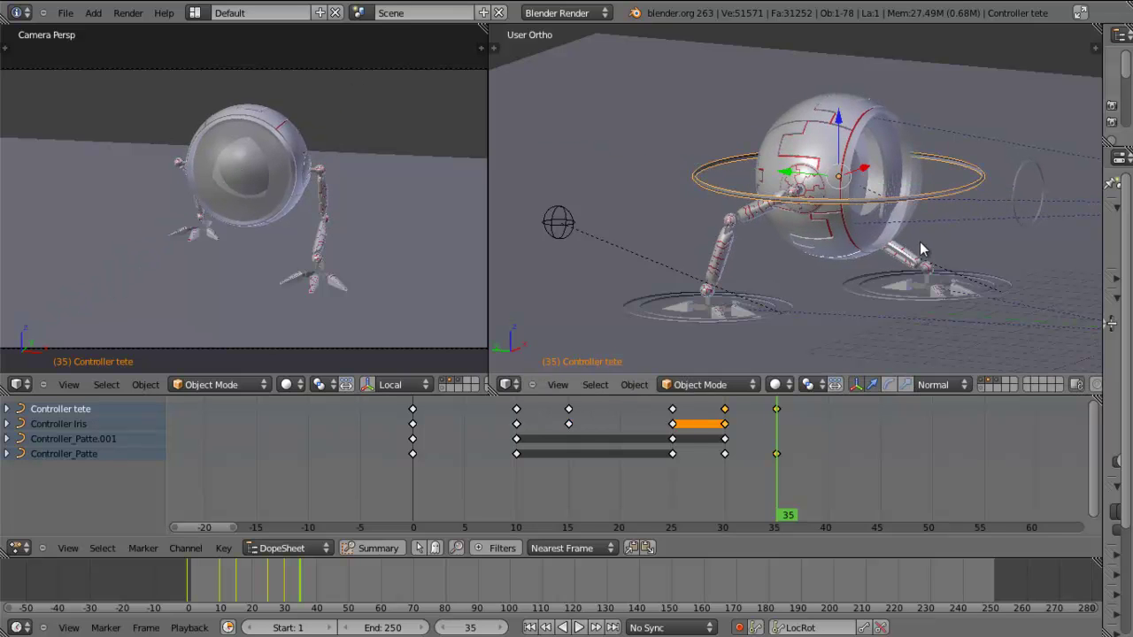
Insert a LocRot keyframe for the rear foot's Controller_Patte.001 at frame 35
middle_click_drag(932, 235, 649, 302)
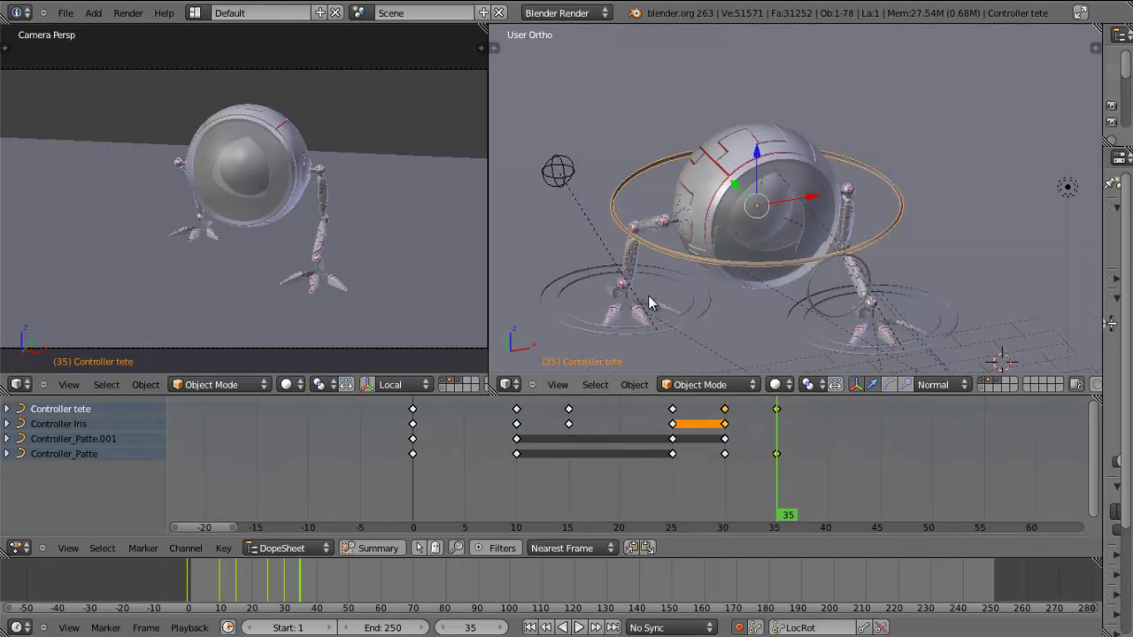
right_click(710, 303)
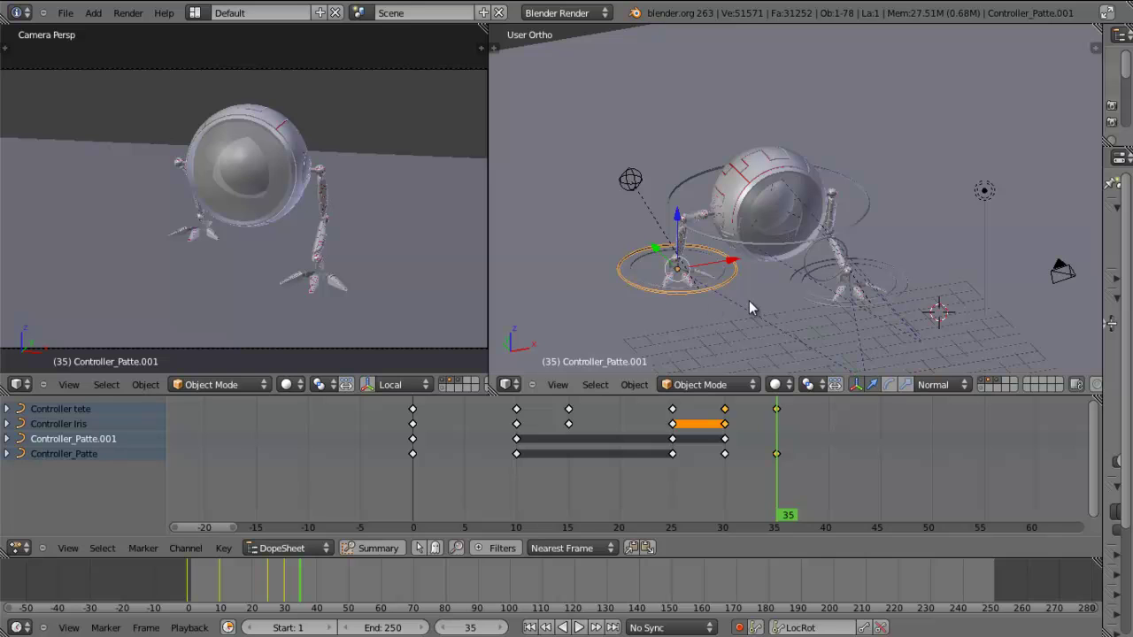
middle_click_drag(748, 300, 926, 366)
left_click(862, 628)
Insert a LocRot keyframe for Controller Iris at frame 35 and check the pose at that frame
left_click(81, 425)
key("b")
mouse_move(72, 432)
left_mouse_down()
mouse_move(814, 538)
mouse_move(96, 473)
left_mouse_up()
left_click(85, 429)
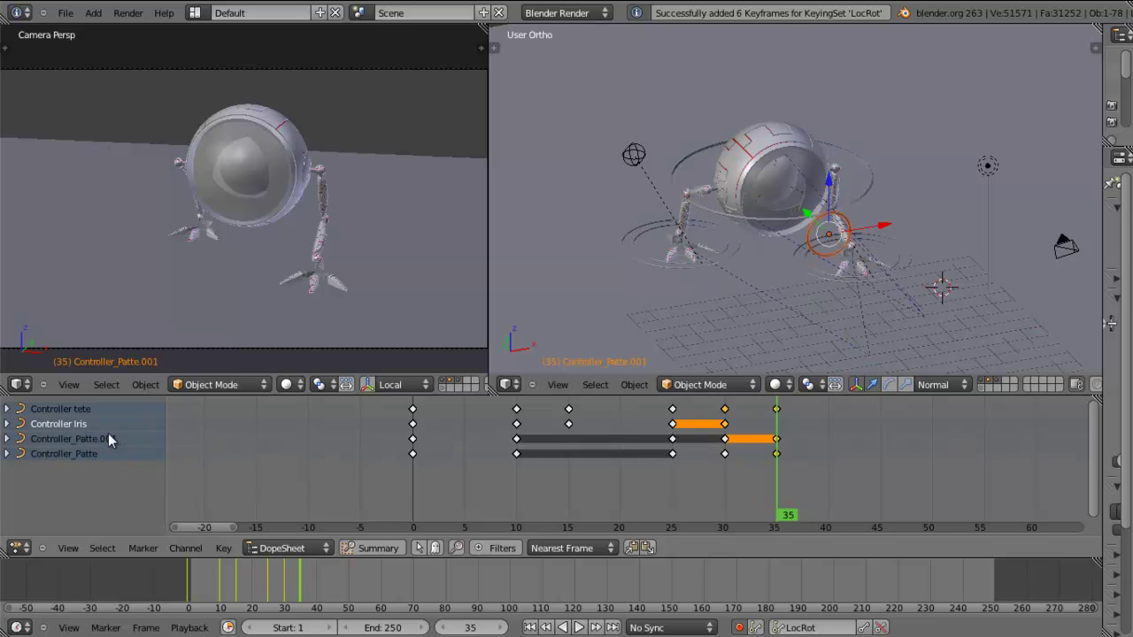
left_click(864, 628)
scroll(885, 302, "up", 1)
middle_click_drag(900, 306, 928, 294)
left_click(765, 482)
mouse_move(765, 482)
left_mouse_down()
mouse_move(659, 470)
mouse_move(807, 461)
mouse_move(676, 474)
mouse_move(796, 467)
mouse_move(759, 469)
mouse_move(777, 474)
left_mouse_up()
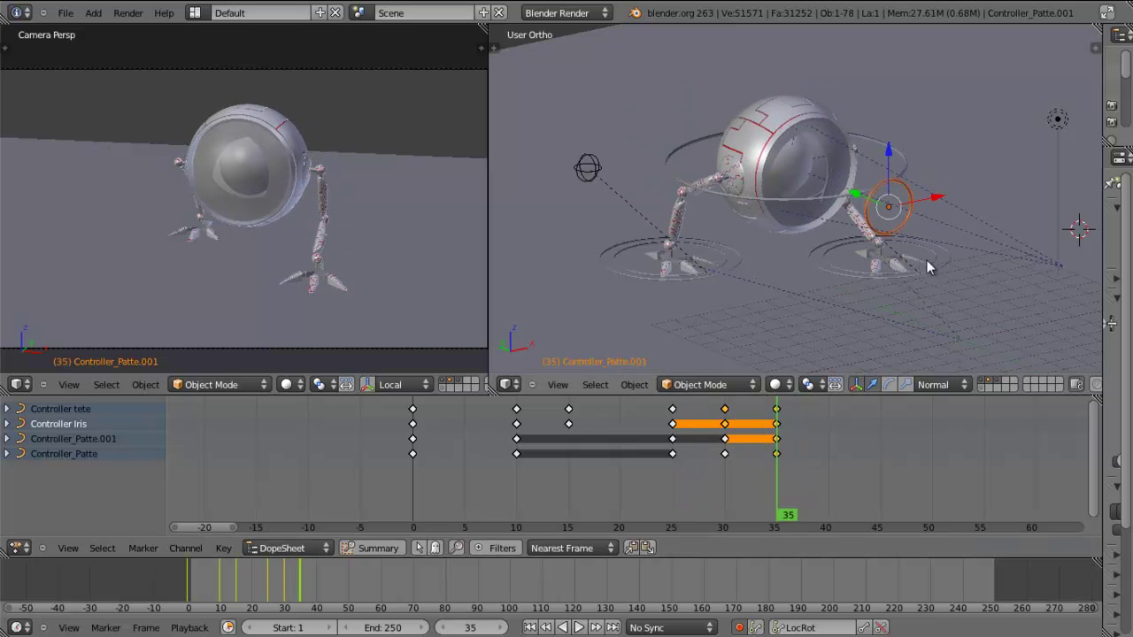
Select Controller_Patte and show its curves around frame 35 in the Graph Editor instead of the working 3D view
right_click(940, 265)
left_click(507, 384)
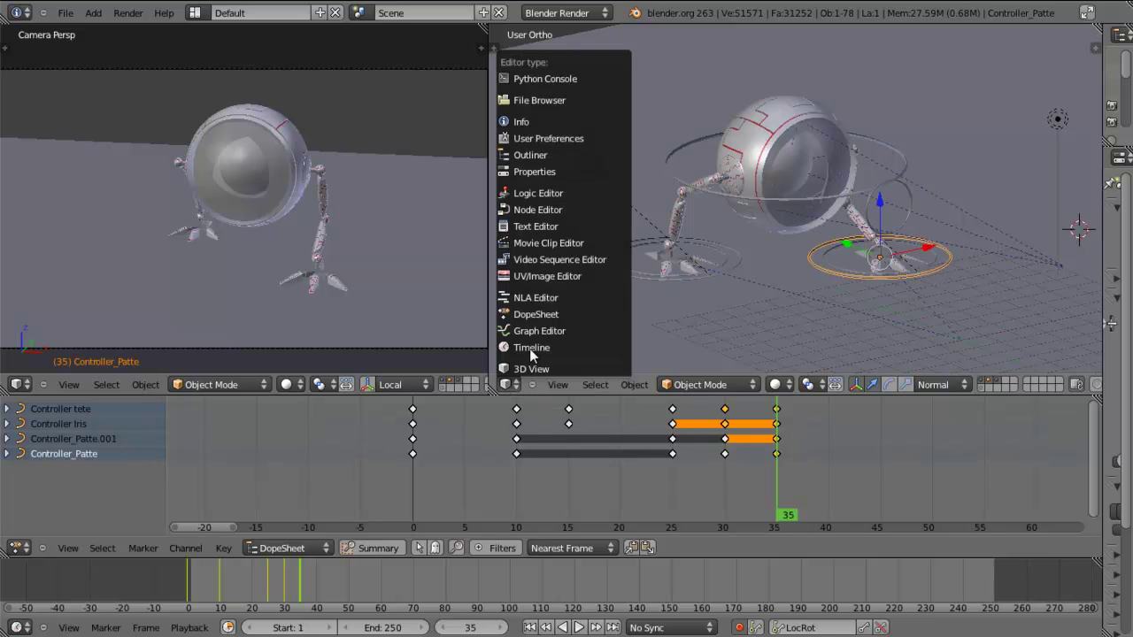
left_click(567, 327)
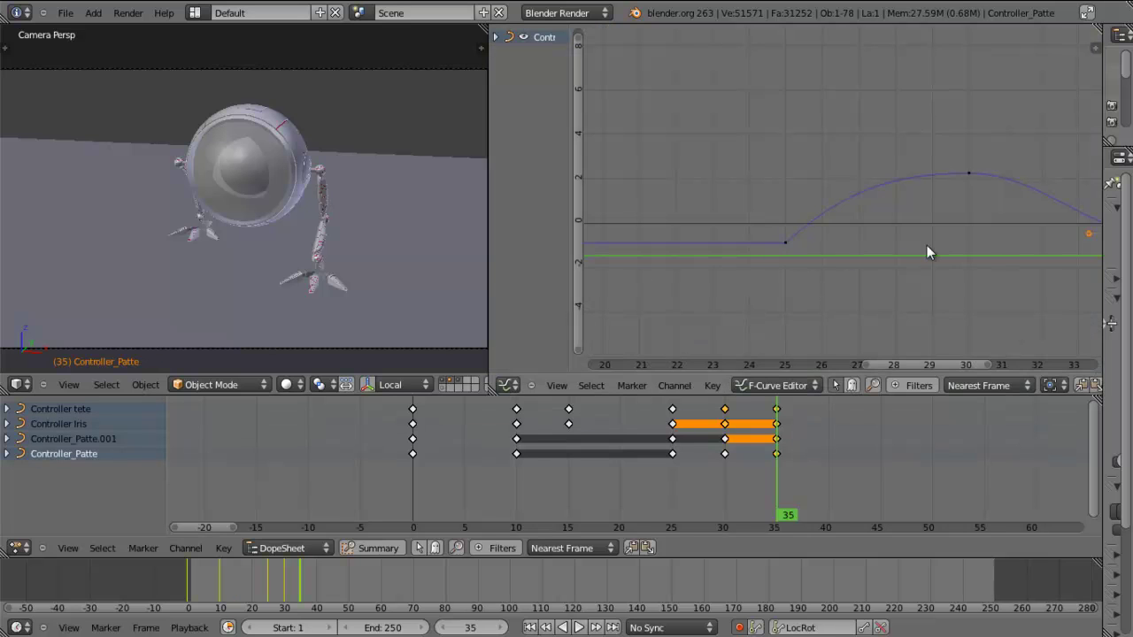
middle_click_drag(927, 247, 659, 253)
middle_click_drag(949, 280, 888, 250)
scroll(887, 249, "up", 2)
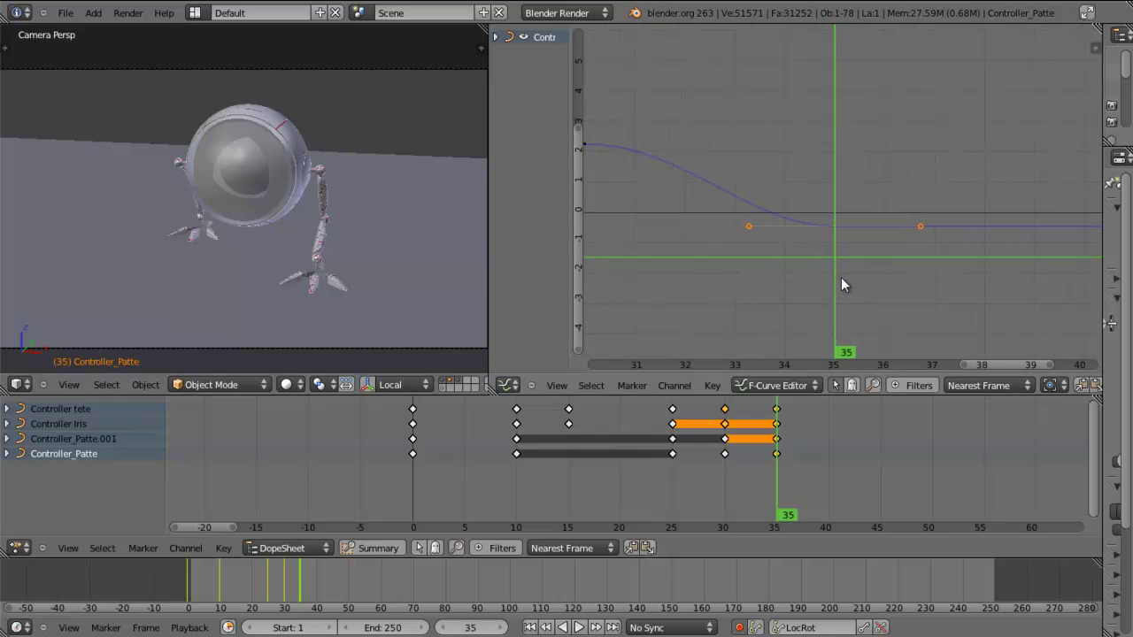
Break the handles of Controller_Patte's Z location keyframe at frame 35 and raise its incoming handle for a sharper landing, checking frame 34
key("Left")
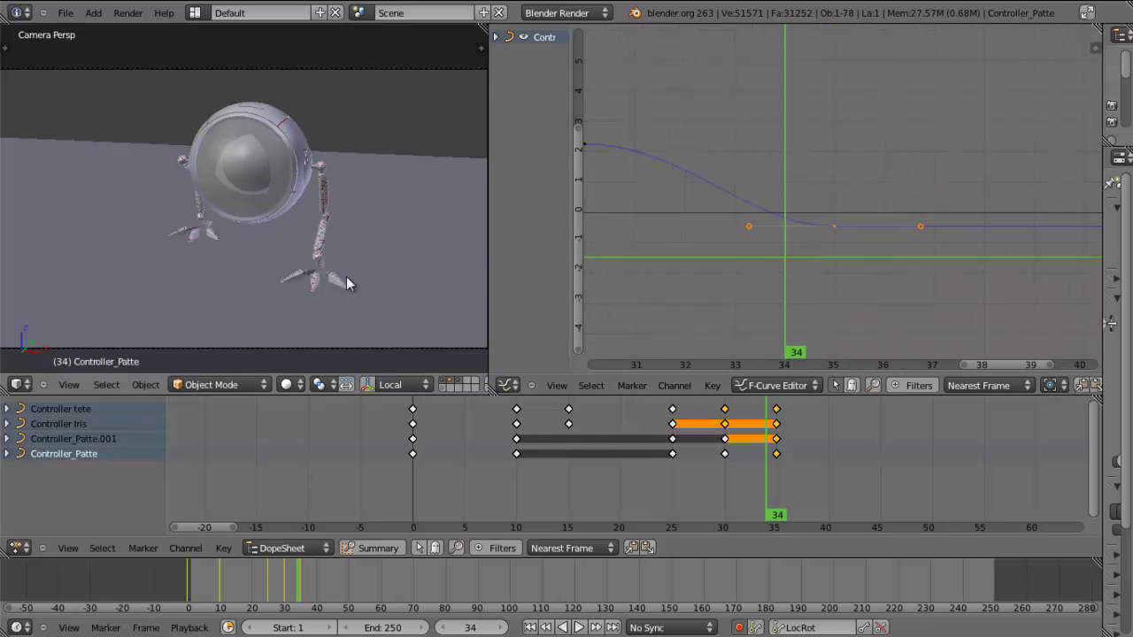
right_click(835, 227)
key("v")
left_click(840, 243)
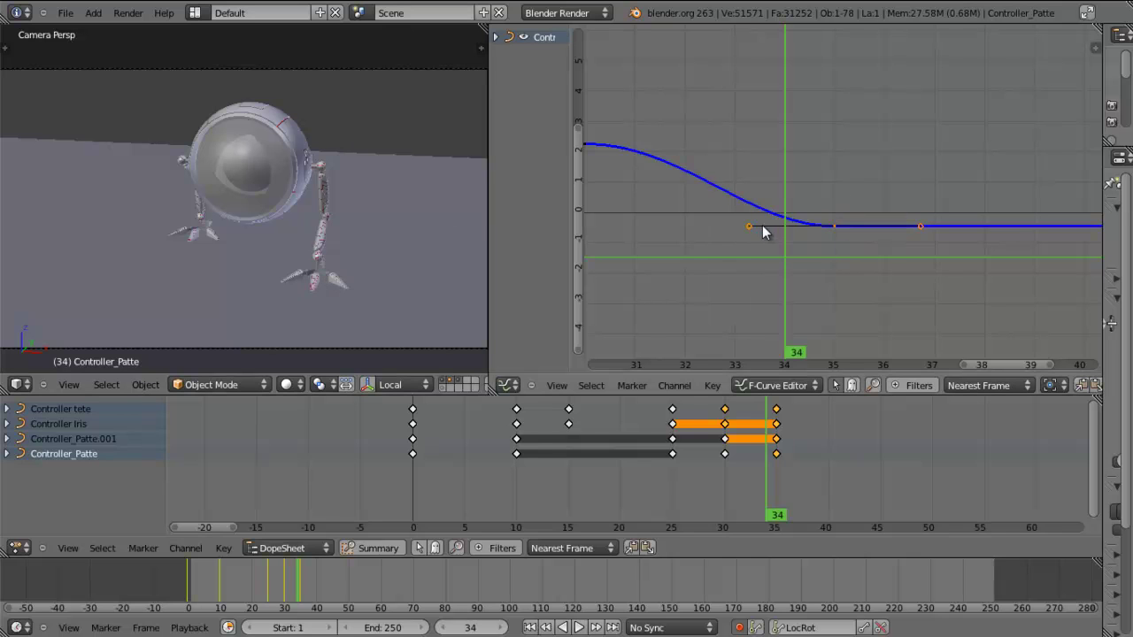
key("g")
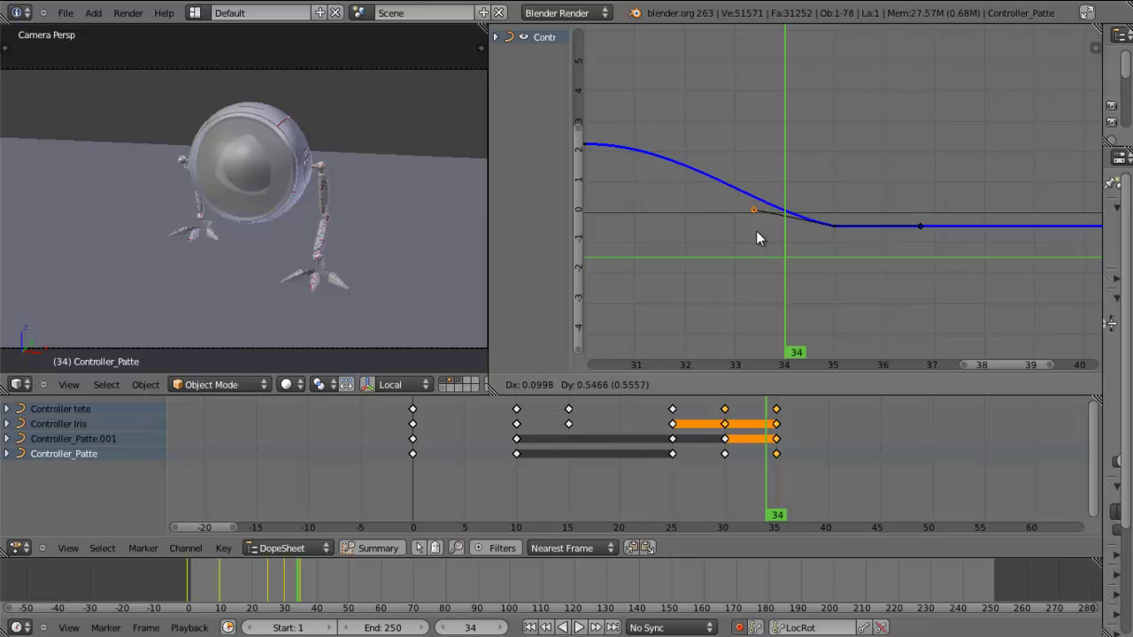
left_click(762, 209)
left_click_drag(778, 230, 836, 247)
key("Left")
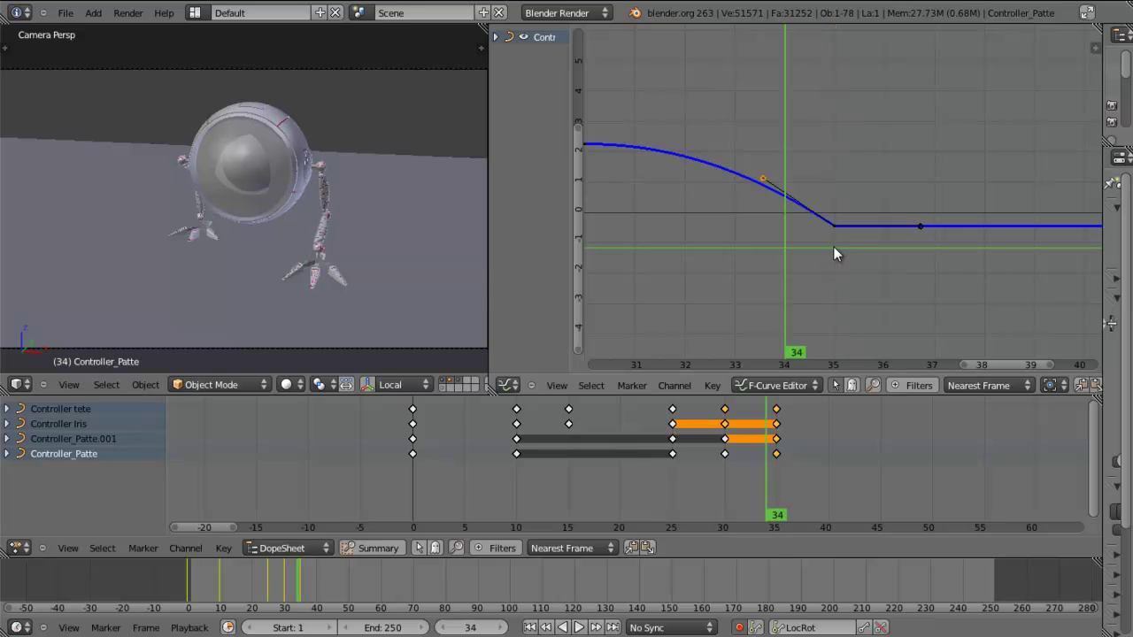
Raise the incoming handle of Controller_Patte's Z curve at frame 35 further, check frame 35 and restore the working 3D view
key("g")
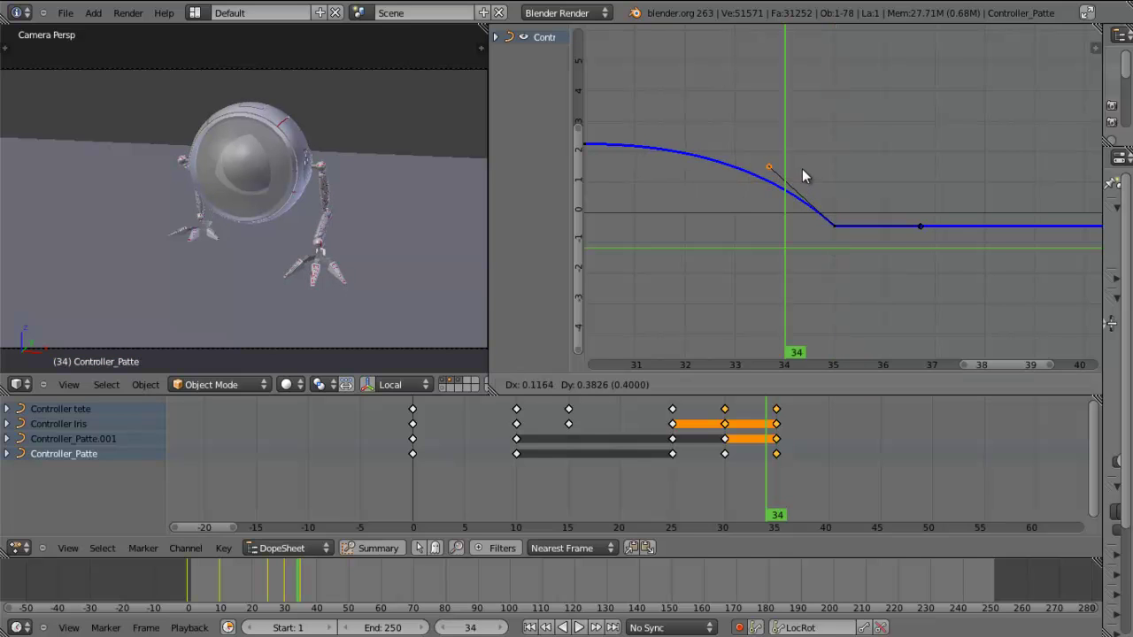
left_click(802, 177)
left_click(833, 243)
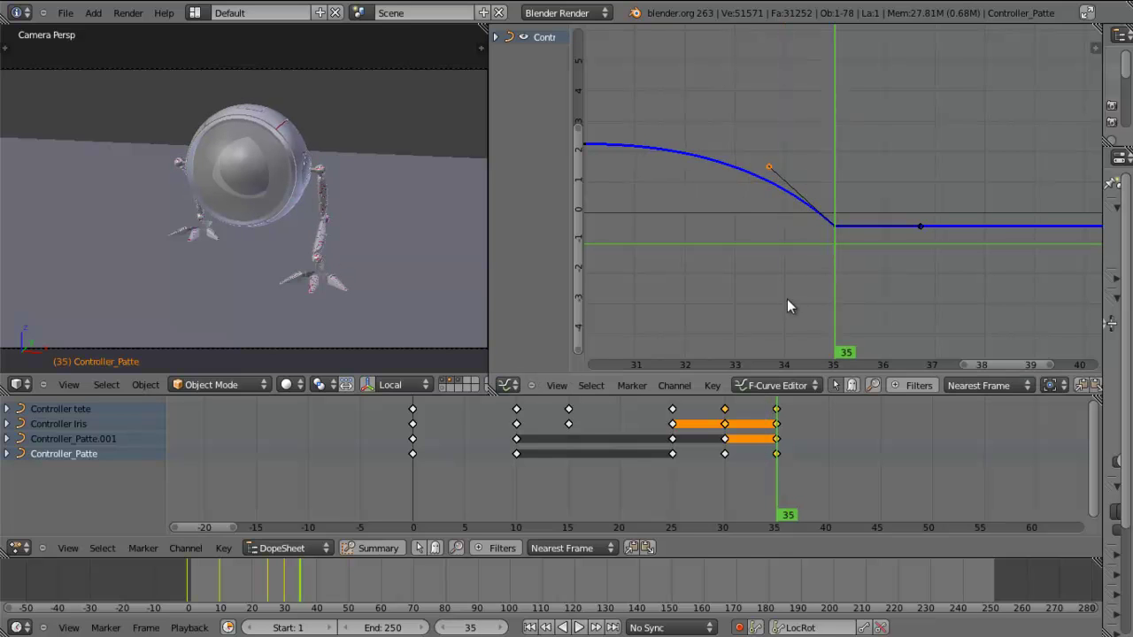
left_click(508, 385)
left_click(534, 366)
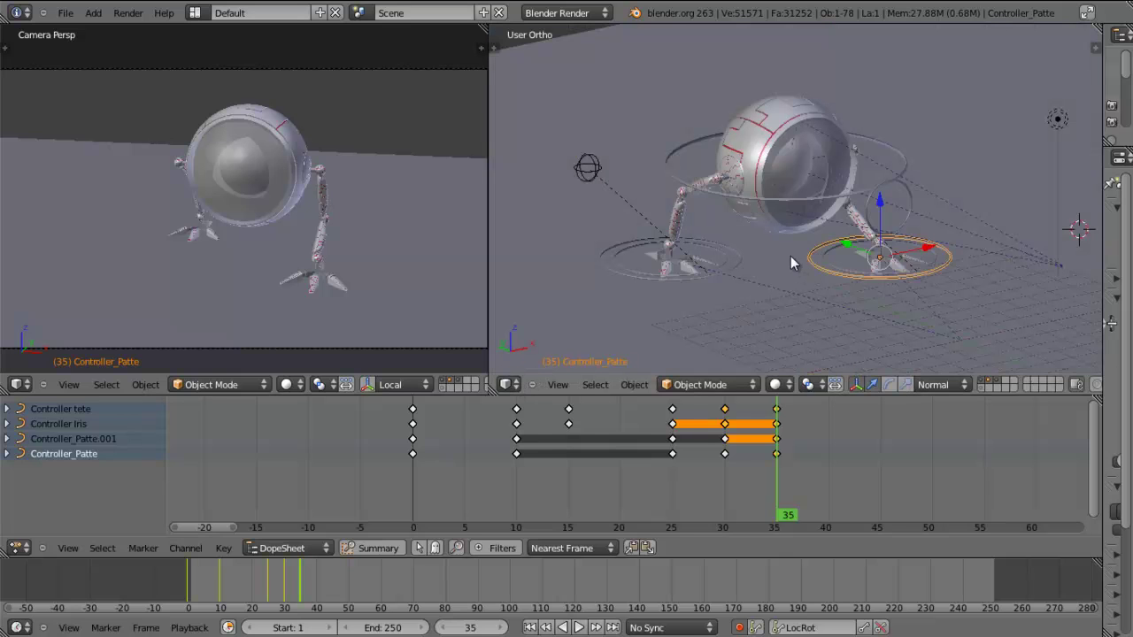
Render an OpenGL animation preview of the camera view, play back the preview video and close the render result
scroll(429, 385, "down", 5)
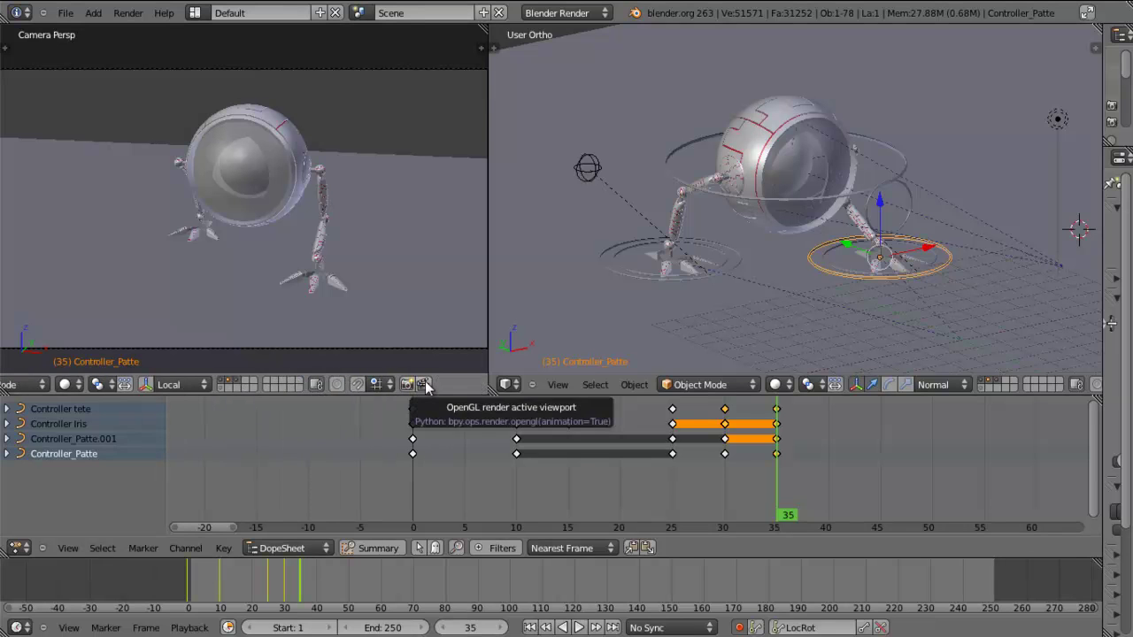
left_click(424, 384)
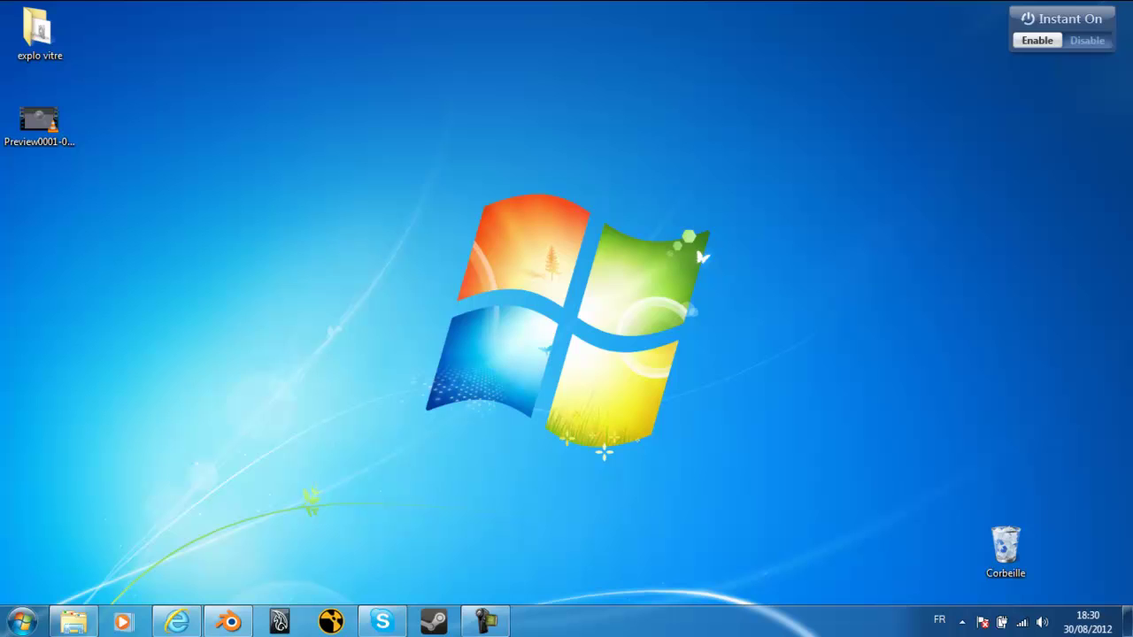
double_click(42, 126)
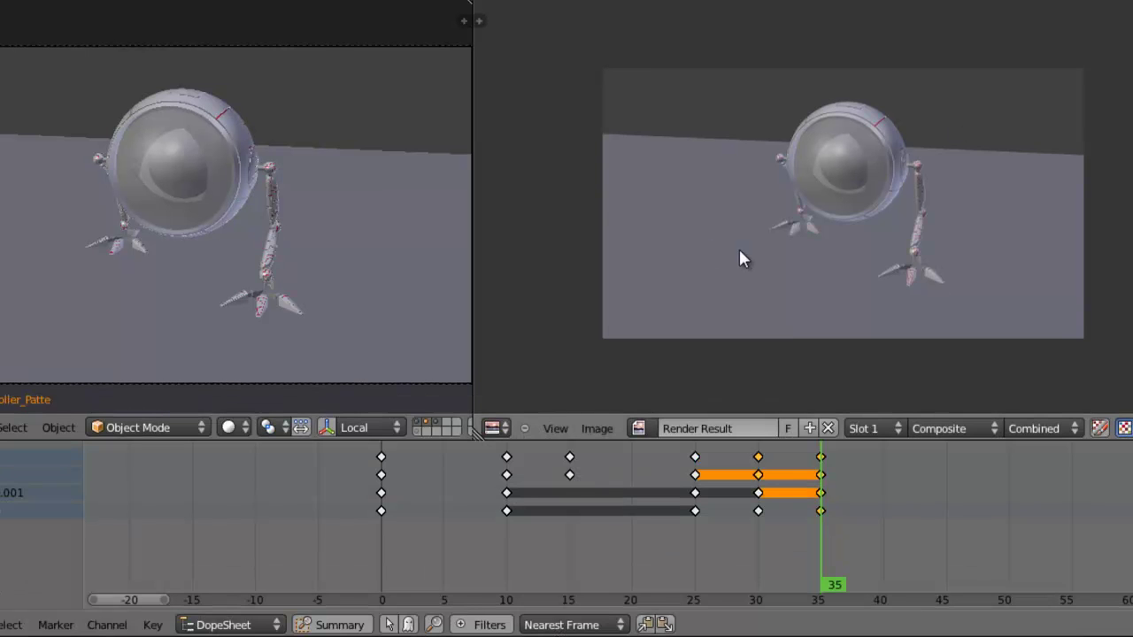
key("Escape")
Insert a LocRot keyframe for the planted foot's Controller_Patte at frame 40
mouse_move(877, 279)
middle_mouse_down()
mouse_move(915, 266)
mouse_move(805, 271)
mouse_move(898, 278)
mouse_move(885, 292)
middle_mouse_up()
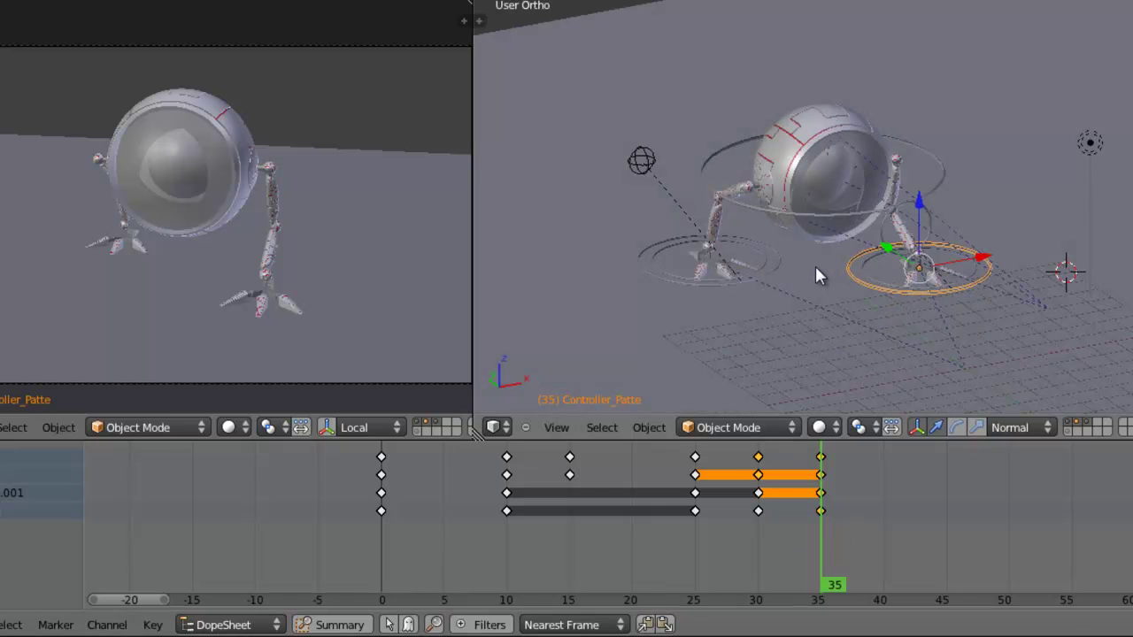
middle_click_drag(816, 267, 850, 292)
left_click(881, 469)
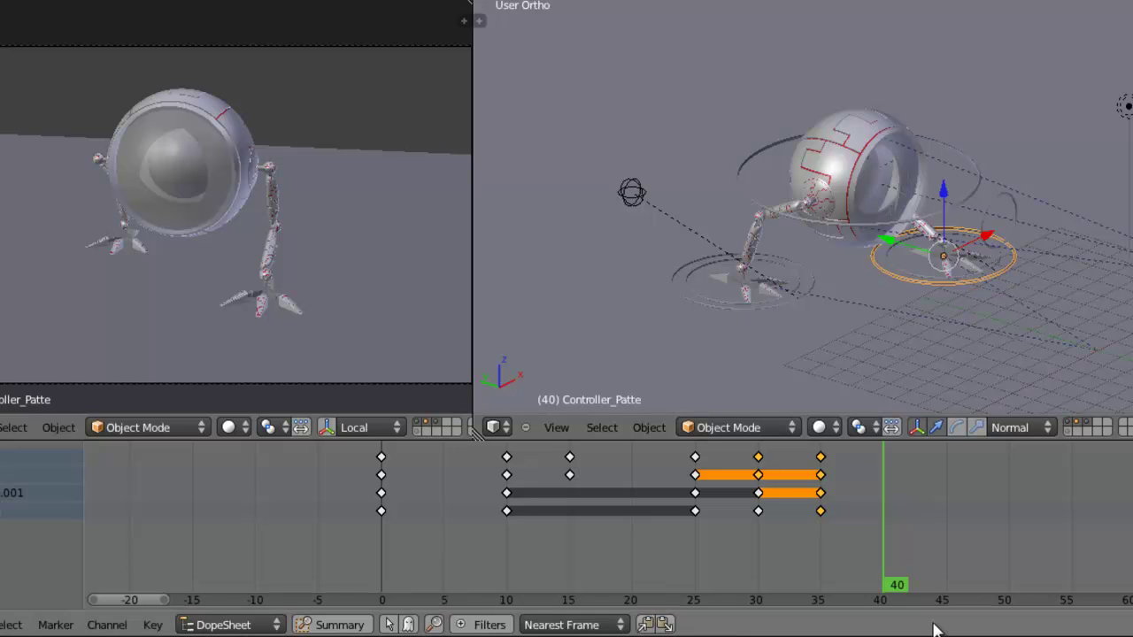
key("i")
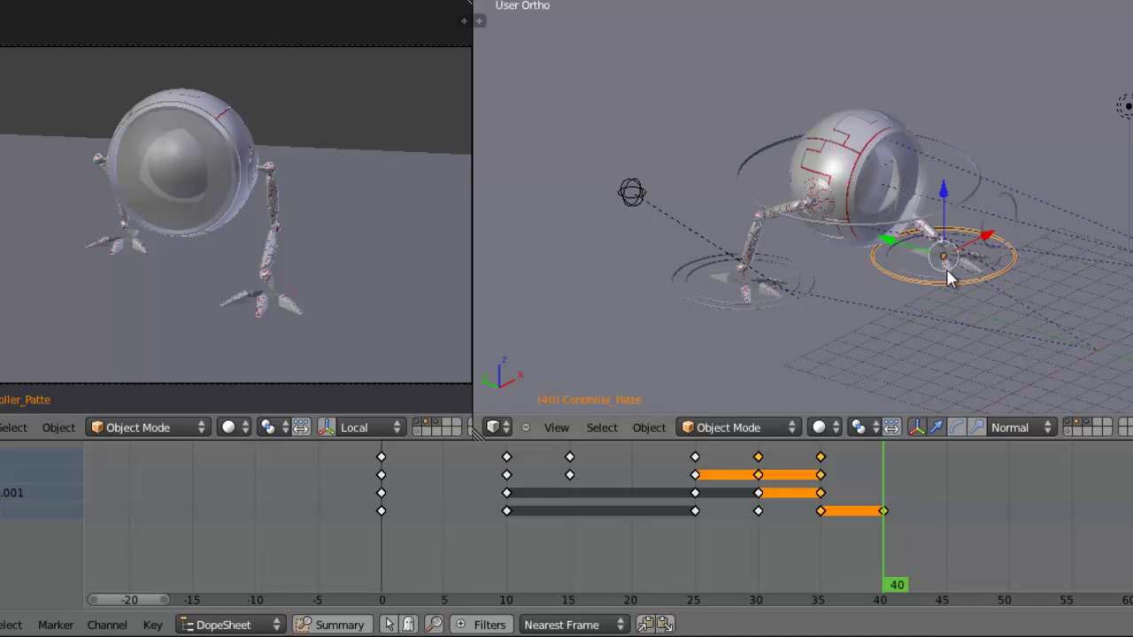
Move Controller tete forward along Y and raise it along Z at frame 40
right_click(966, 200)
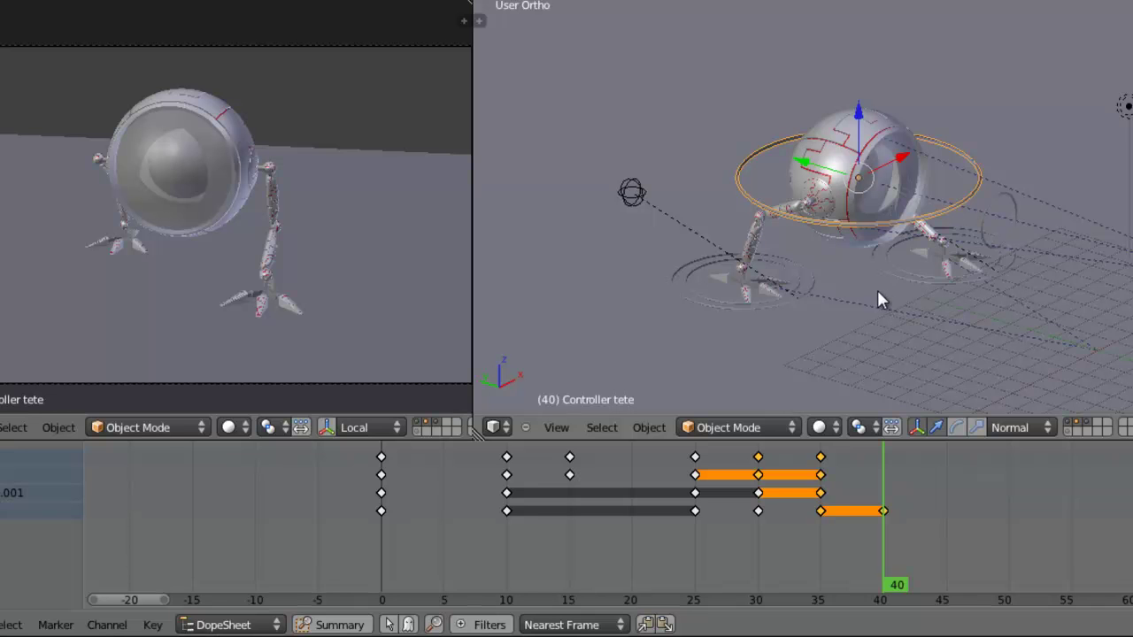
scroll(862, 300, "up", 2)
right_click(767, 345)
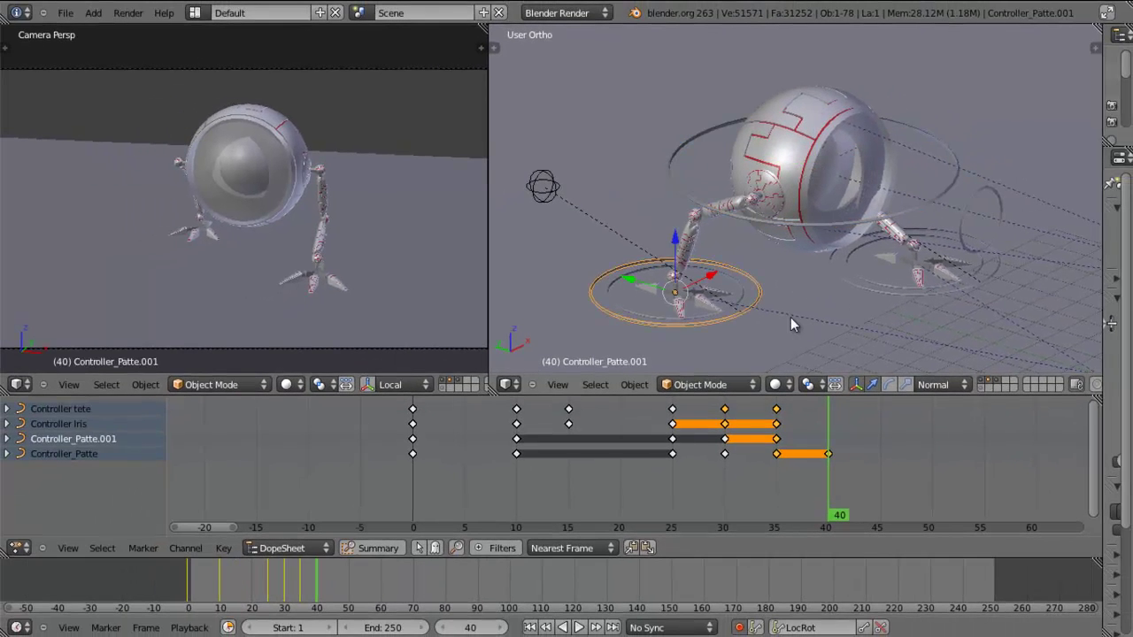
right_click(925, 204)
middle_click_drag(977, 251, 718, 152)
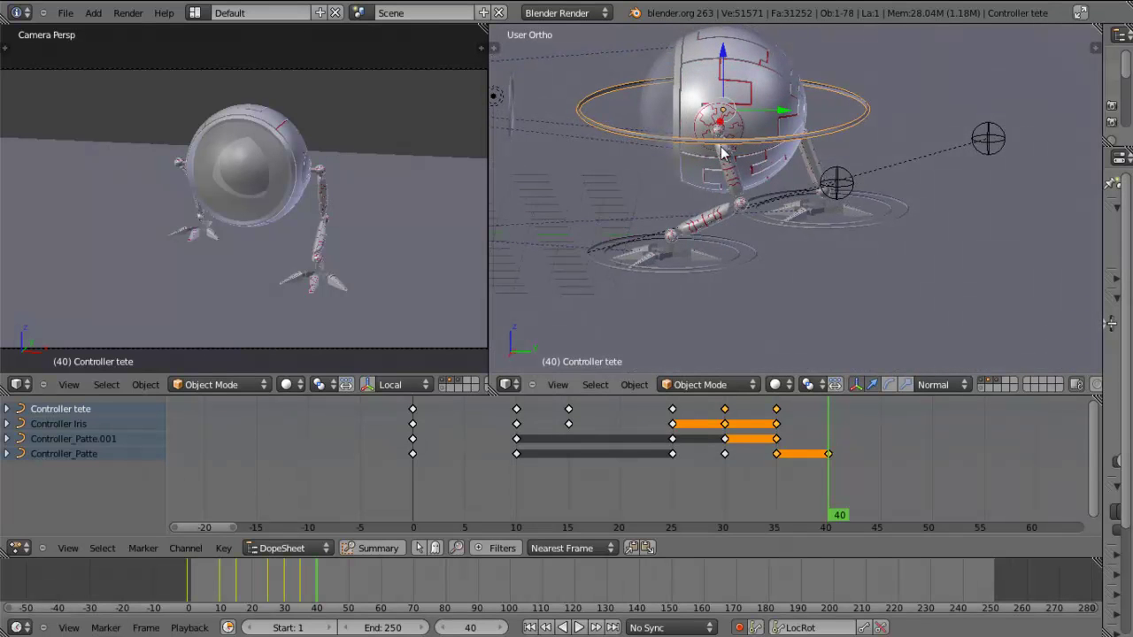
left_click_drag(779, 115, 734, 110)
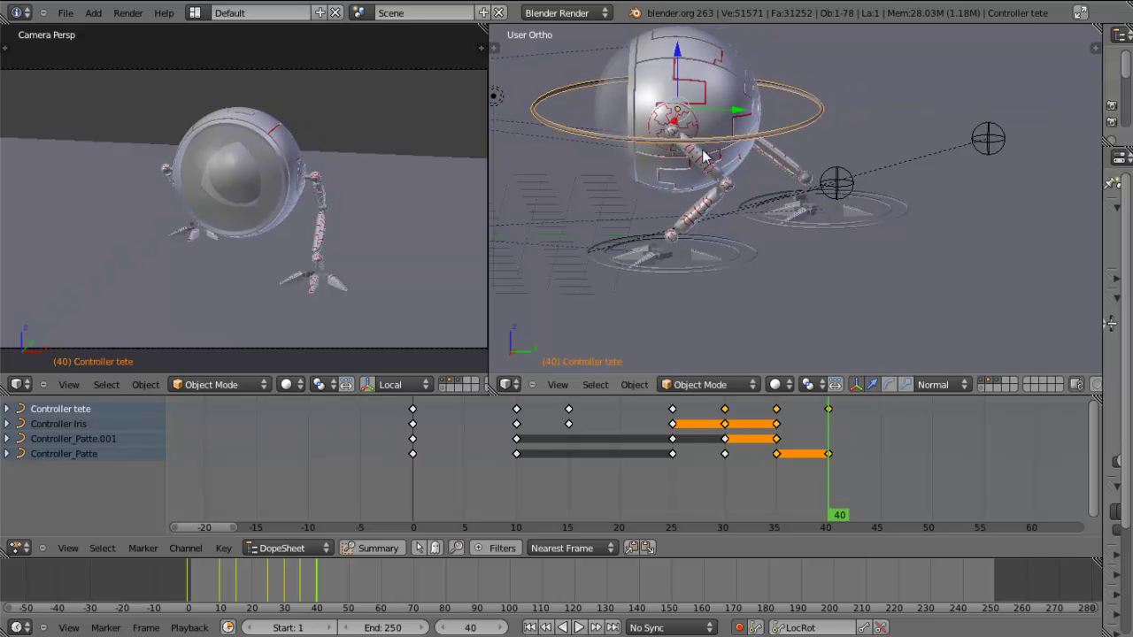
middle_click_drag(665, 228, 700, 114)
mouse_move(708, 84)
left_mouse_down()
mouse_move(705, 58)
mouse_move(708, 71)
left_mouse_up()
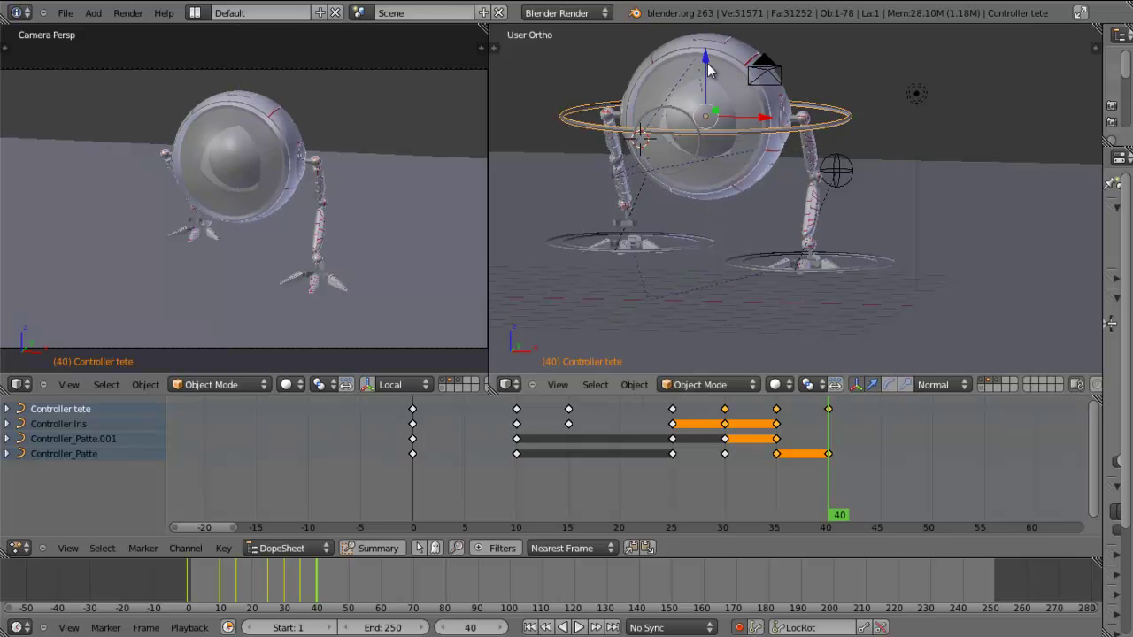
middle_click_drag(759, 181, 794, 204)
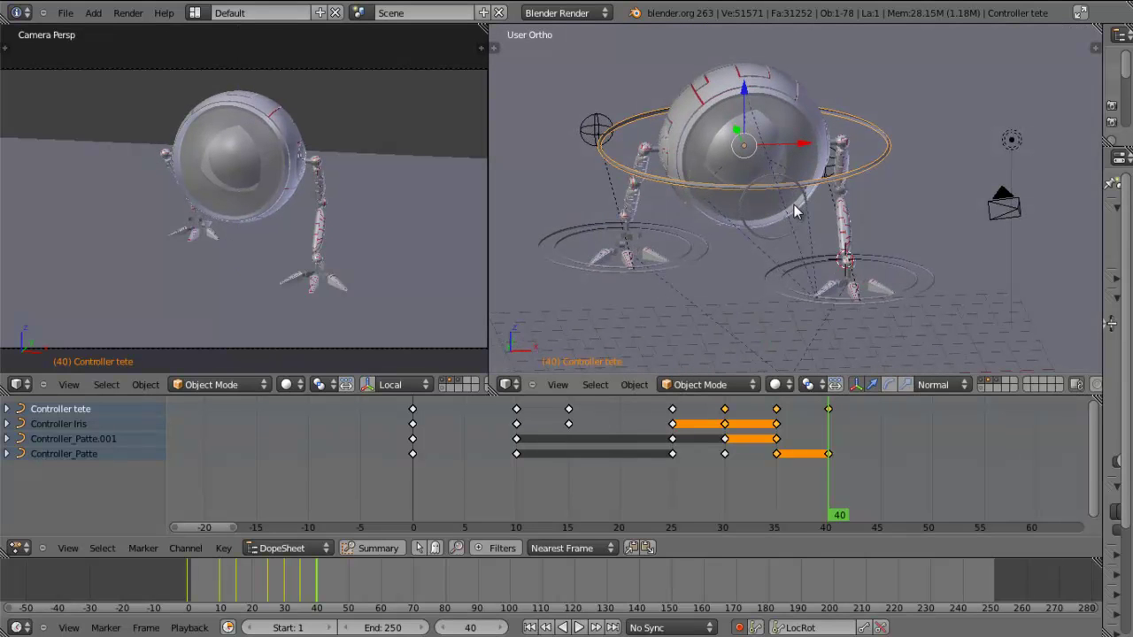
Tilt Controller tete sideways toward the planted leg in front view and turn it about its Z axis toward that leg at frame 40
key("KP_1")
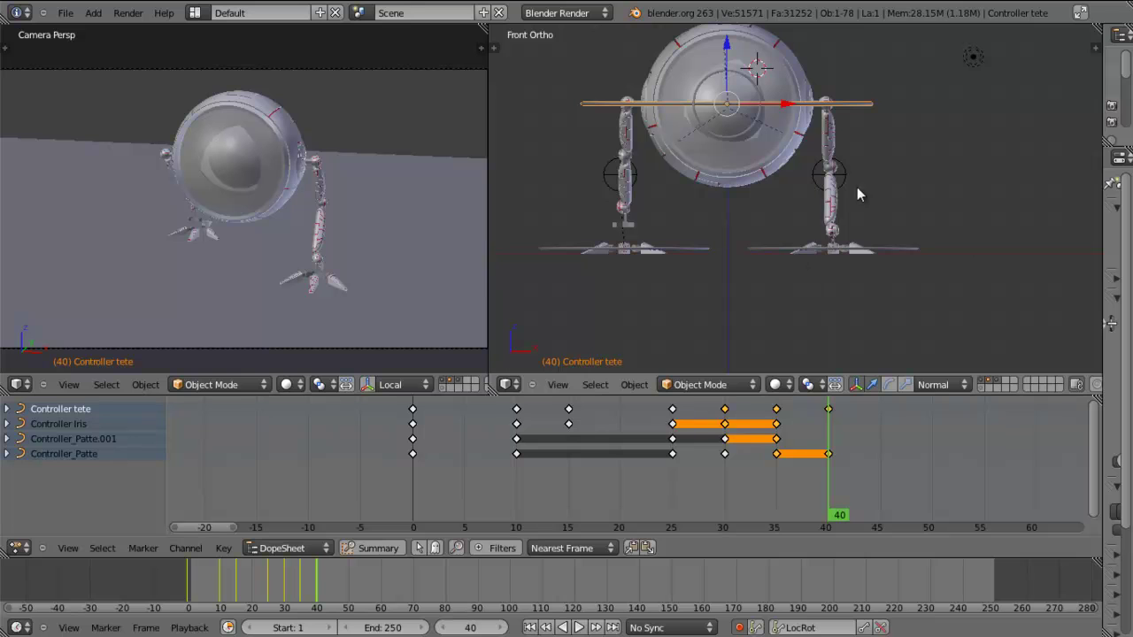
middle_click_drag(895, 213, 888, 261, "shift")
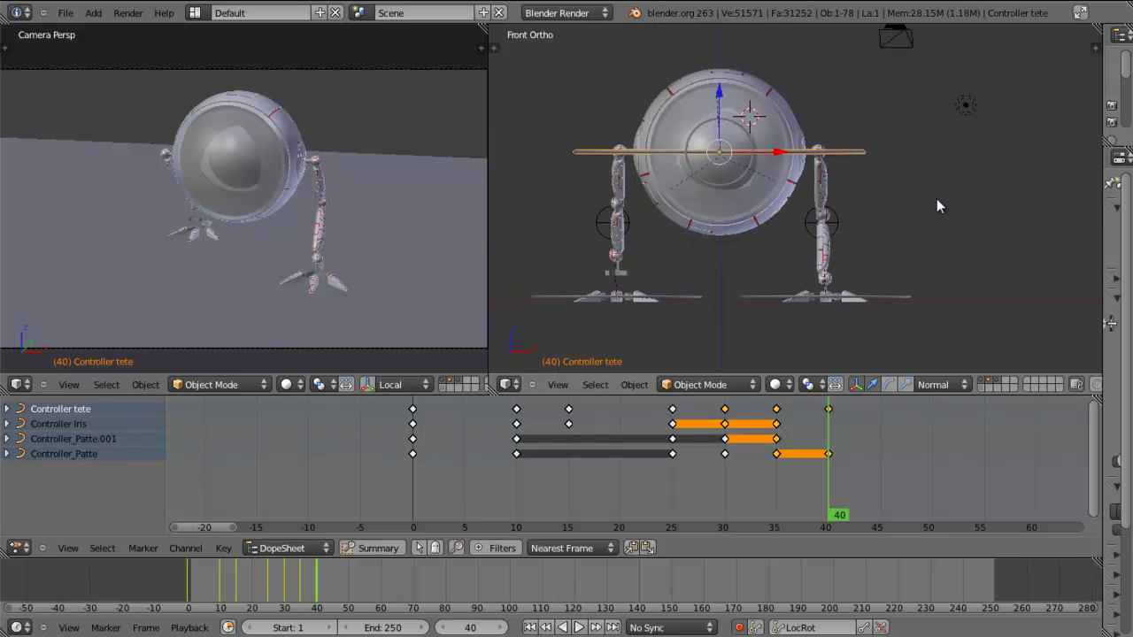
key("r")
left_click(936, 222)
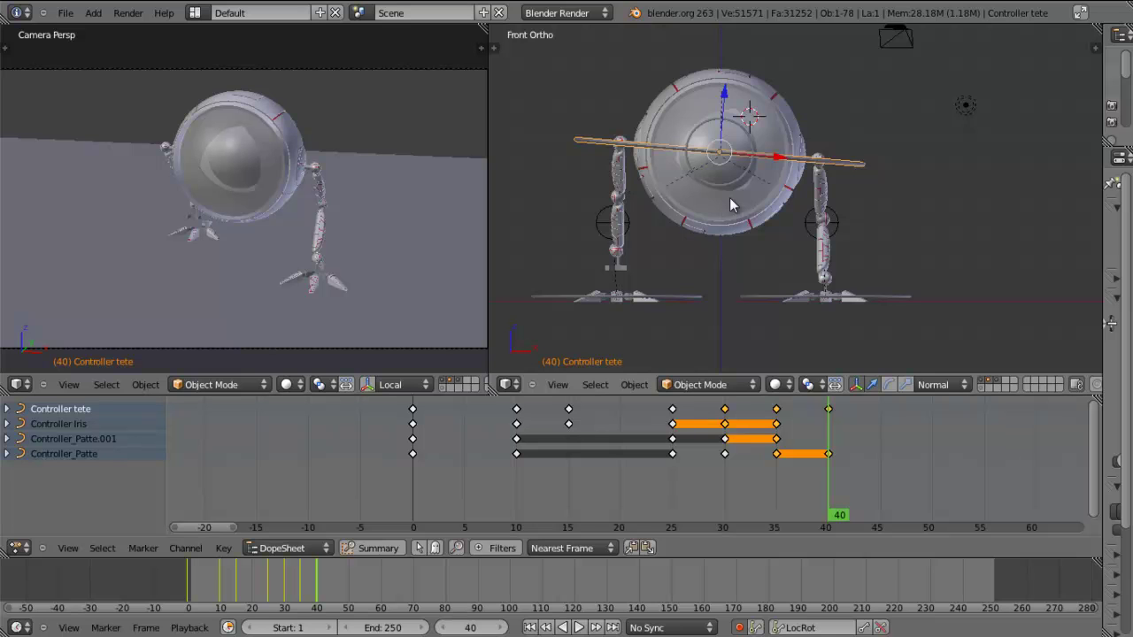
middle_click_drag(729, 199, 750, 309)
left_click(889, 386)
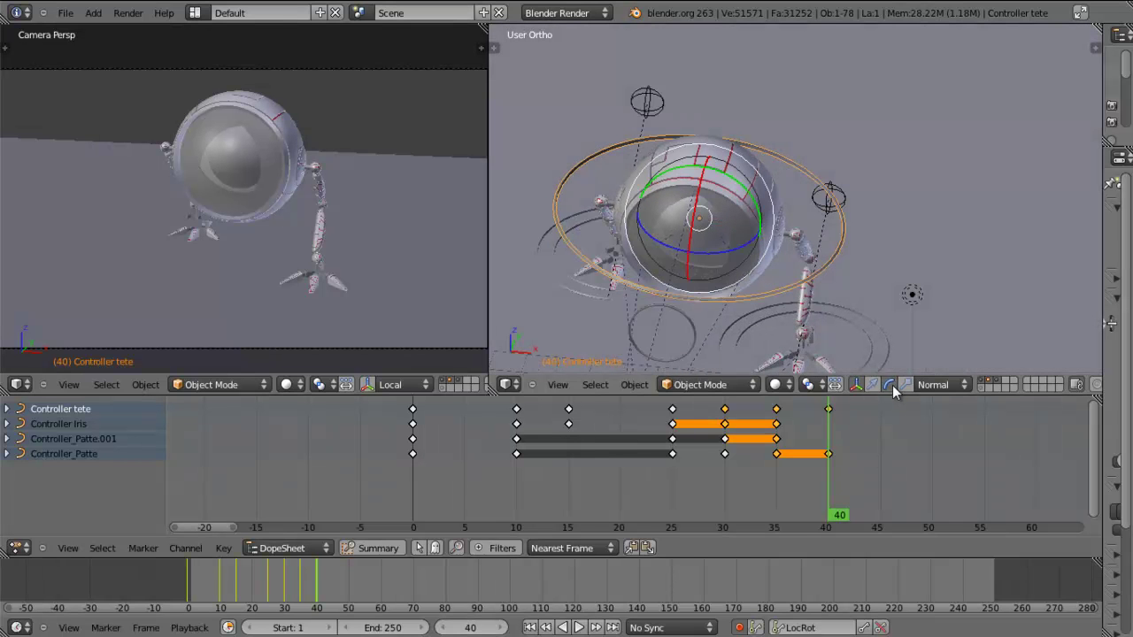
left_click_drag(726, 257, 742, 250)
Lift the rear foot's Controller_Patte.001 and bring it forward under the head in left view, keyframing it at frame 40
middle_click_drag(581, 287, 763, 256)
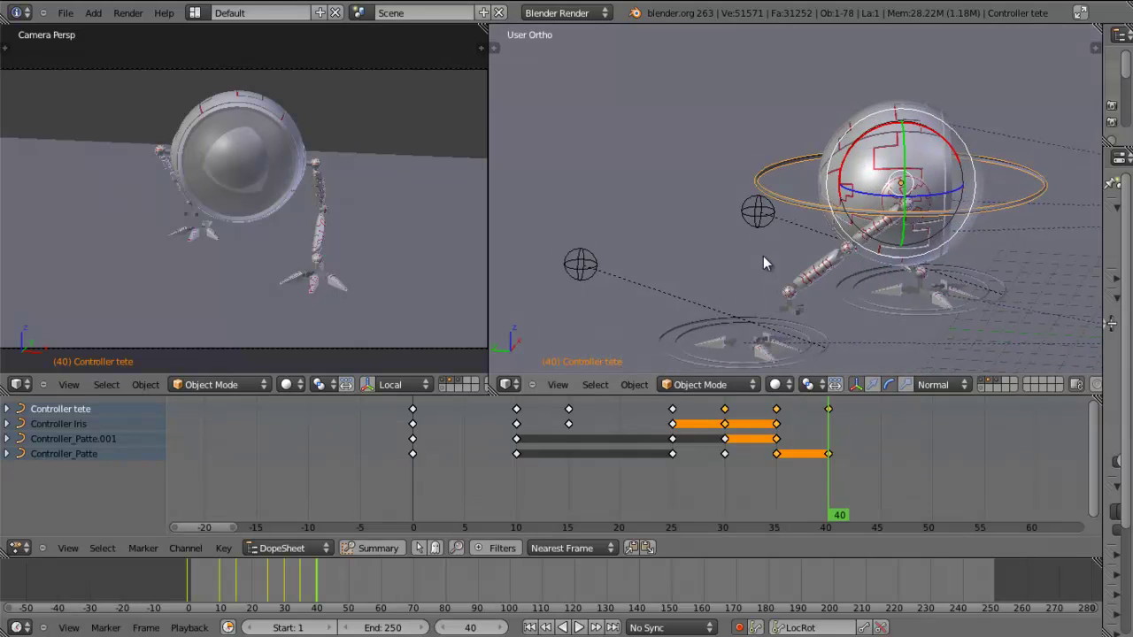
right_click(818, 357)
key("ctrl+KP_3")
middle_click_drag(910, 290, 737, 315, "shift")
key("g")
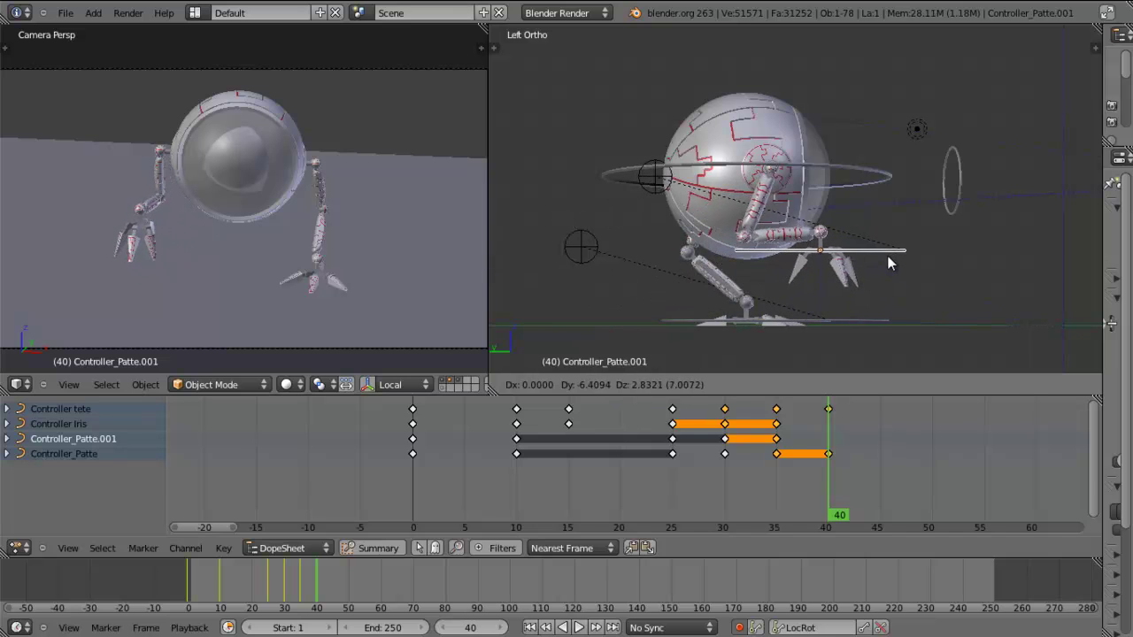
left_click(885, 258)
key("i")
Tilt Controller_Patte.001 toes-down, shift it slightly forward and check the raised foot from several angles at frame 40
key("r")
left_click(900, 292)
key("g")
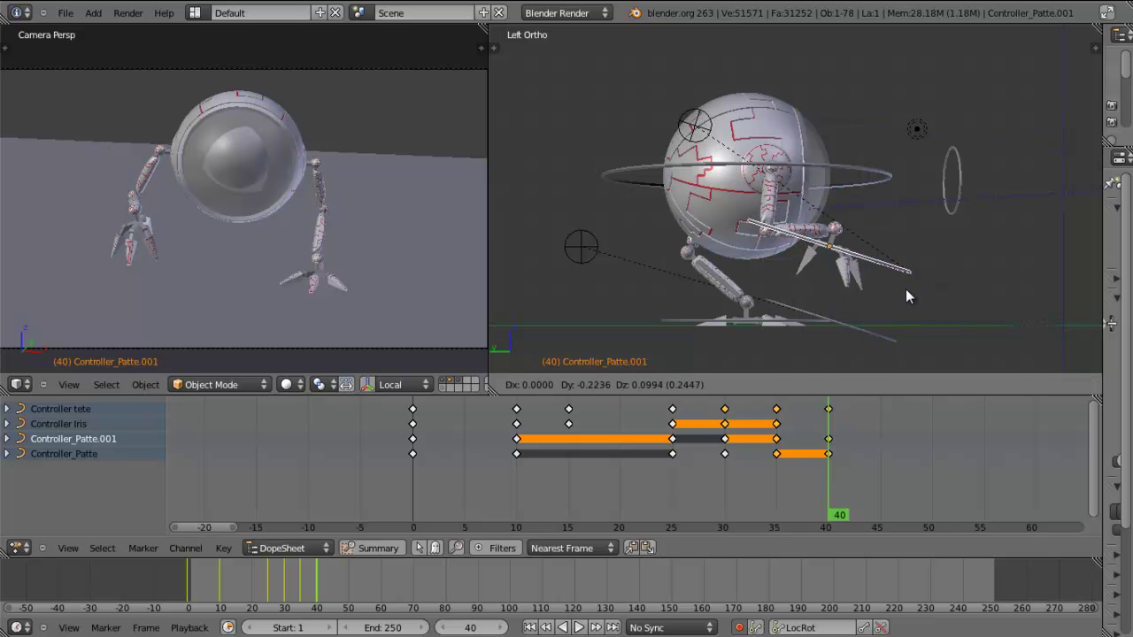
left_click(898, 280)
middle_click_drag(899, 279, 678, 273)
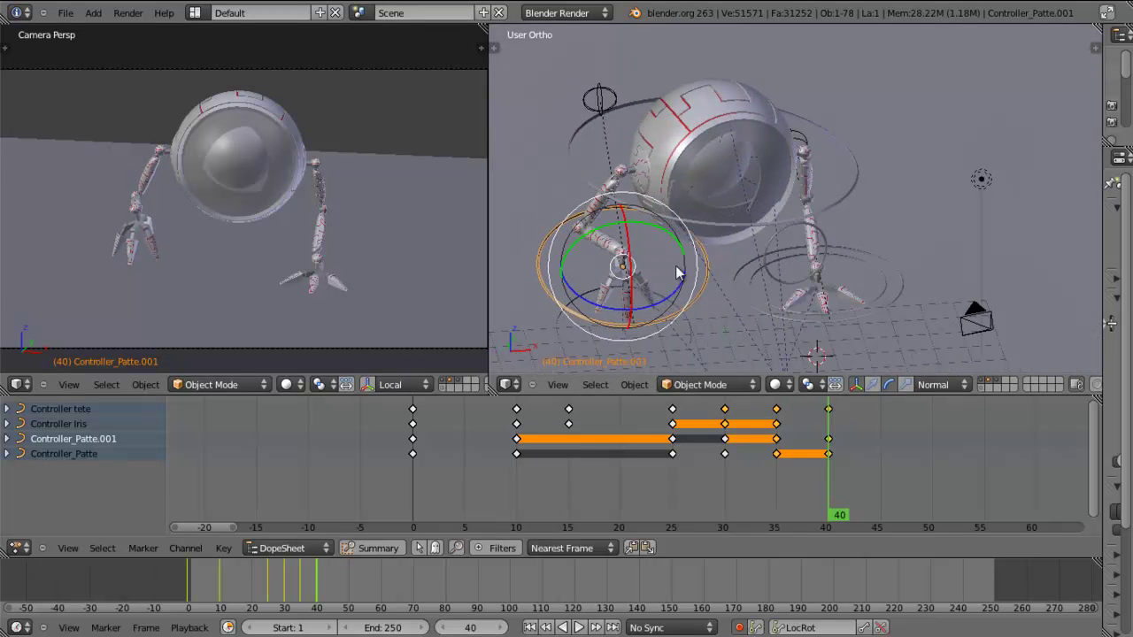
middle_click_drag(653, 226, 676, 230)
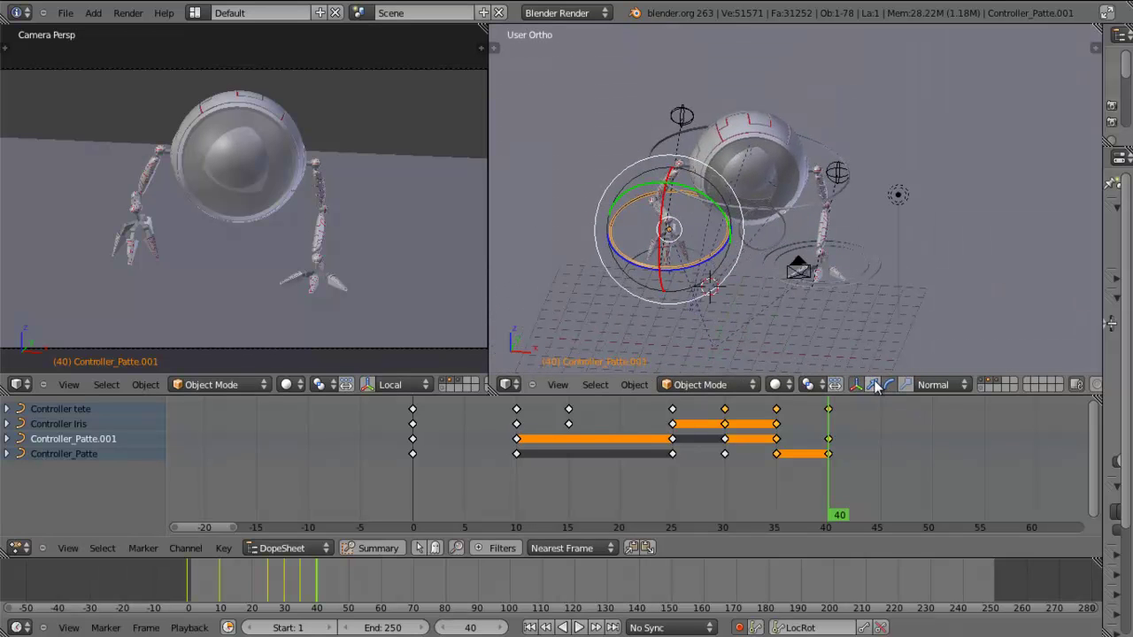
middle_click_drag(736, 290, 850, 277)
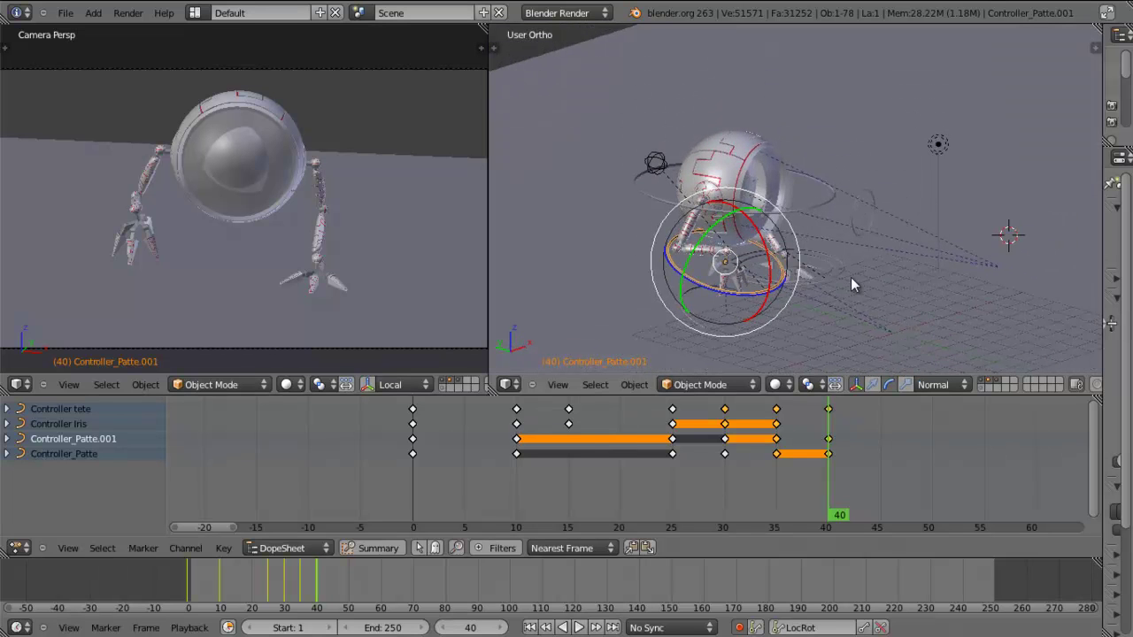
Insert a LocRot keyframe for Controller Iris at frame 40 and review the motion from frame 35
left_click(65, 427)
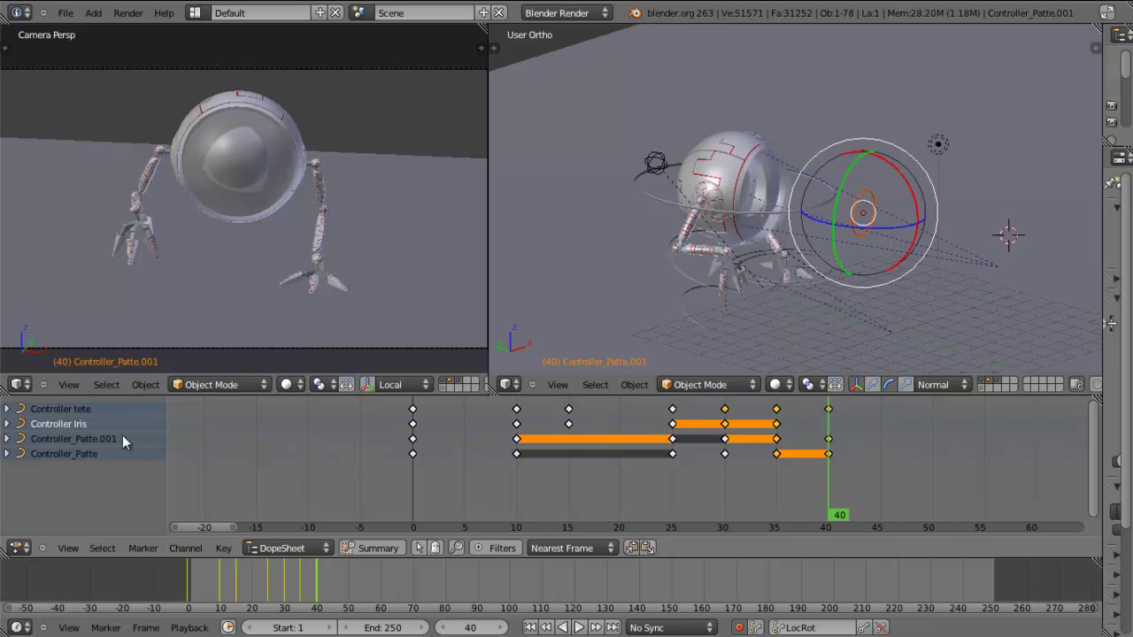
left_click(865, 627)
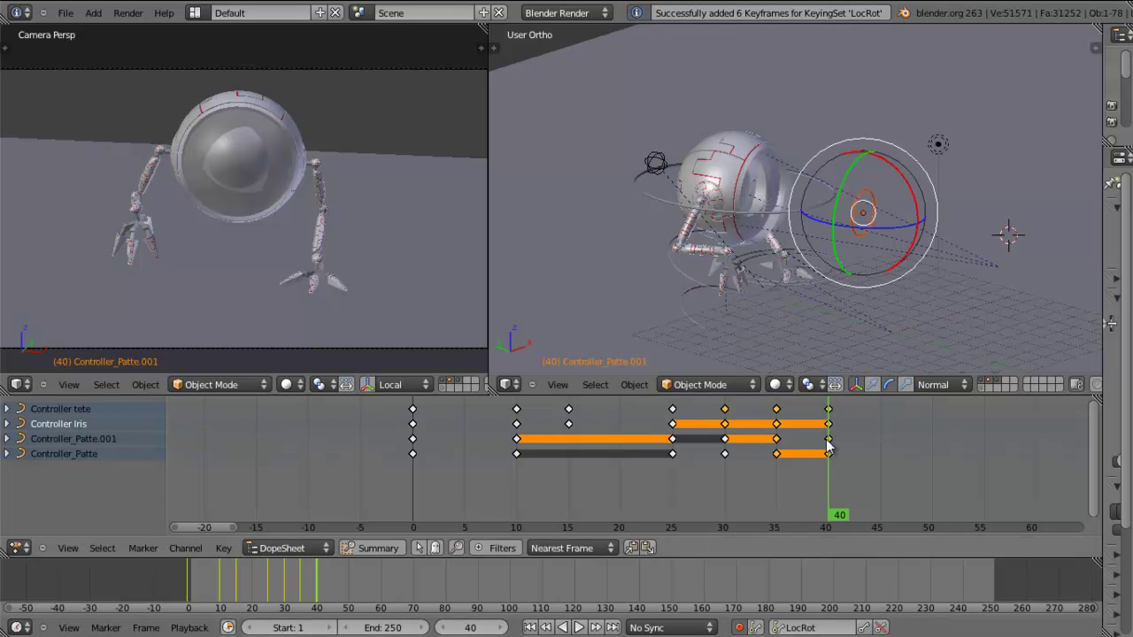
left_click_drag(821, 478, 776, 463)
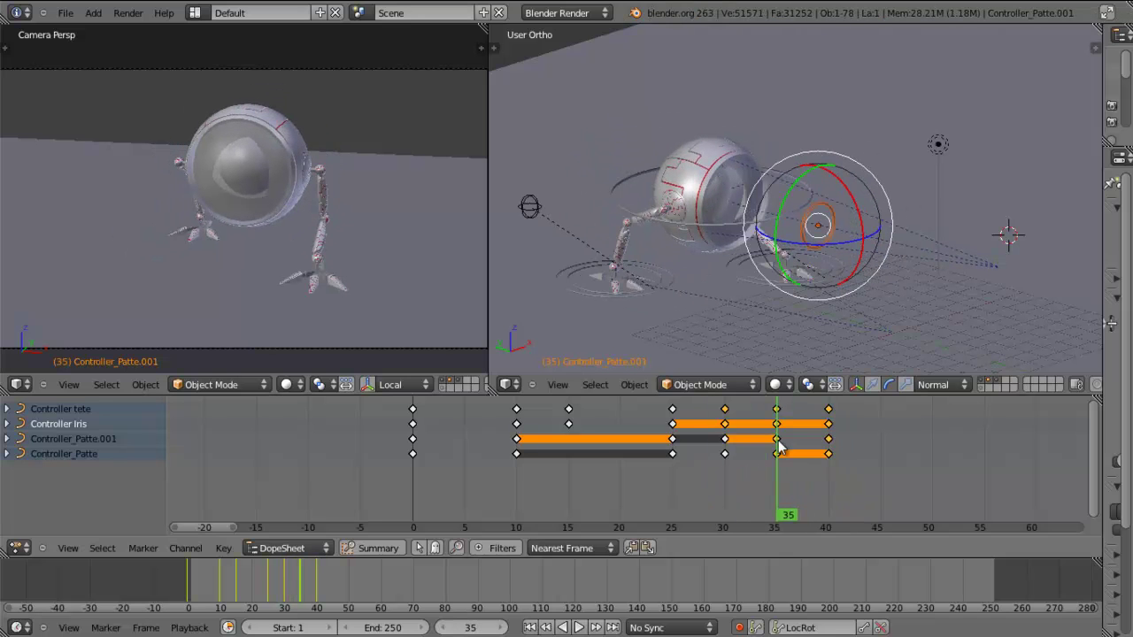
key("Right")
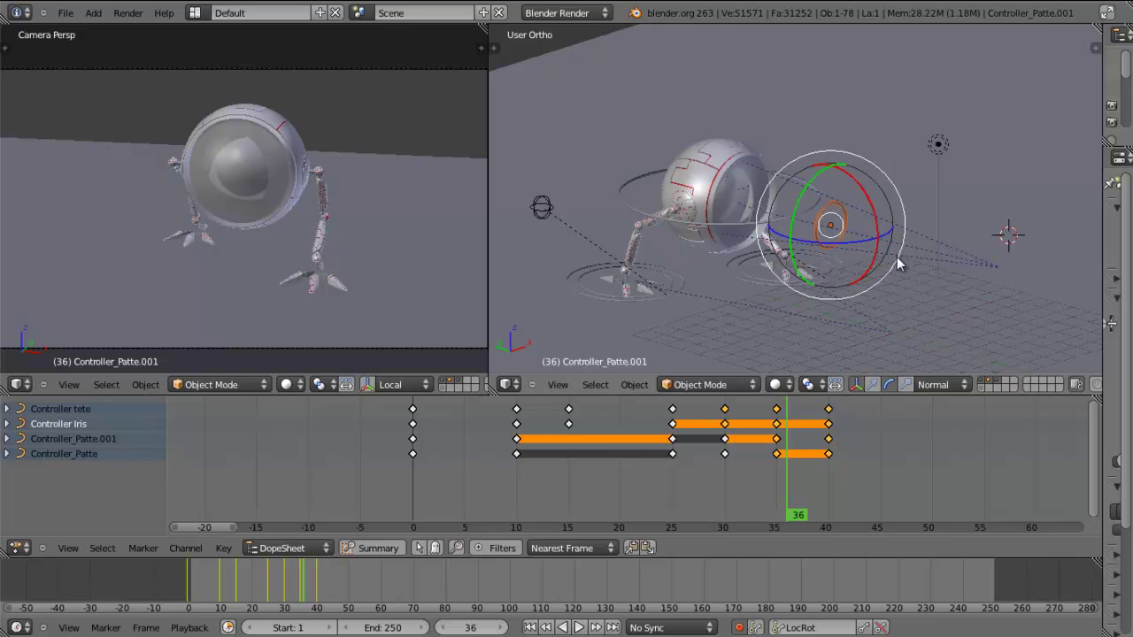
Replace the working 3D view with the Graph Editor, check Controller_Patte's curves and show Controller_Patte.001's curves around frame 40
left_click(511, 384)
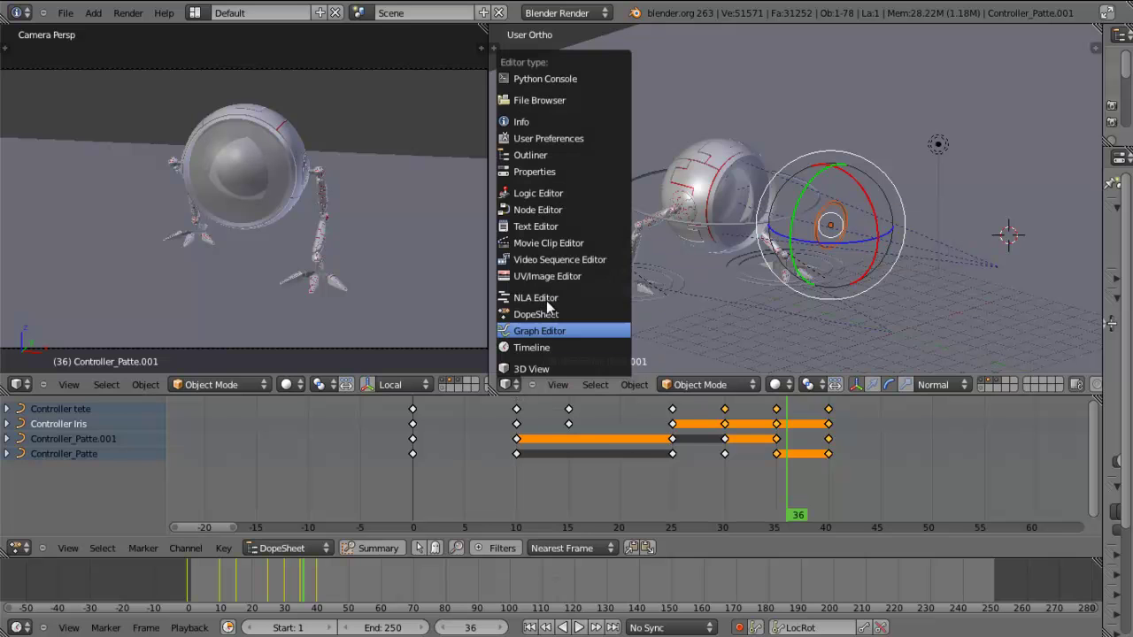
left_click(552, 330)
left_click(510, 385)
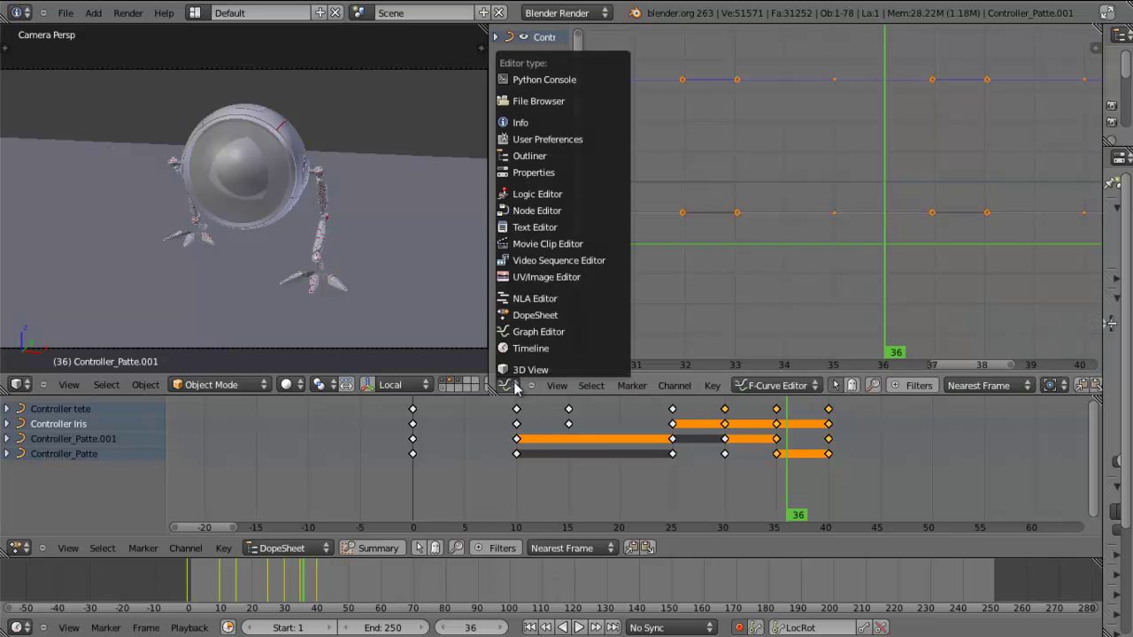
left_click(81, 453)
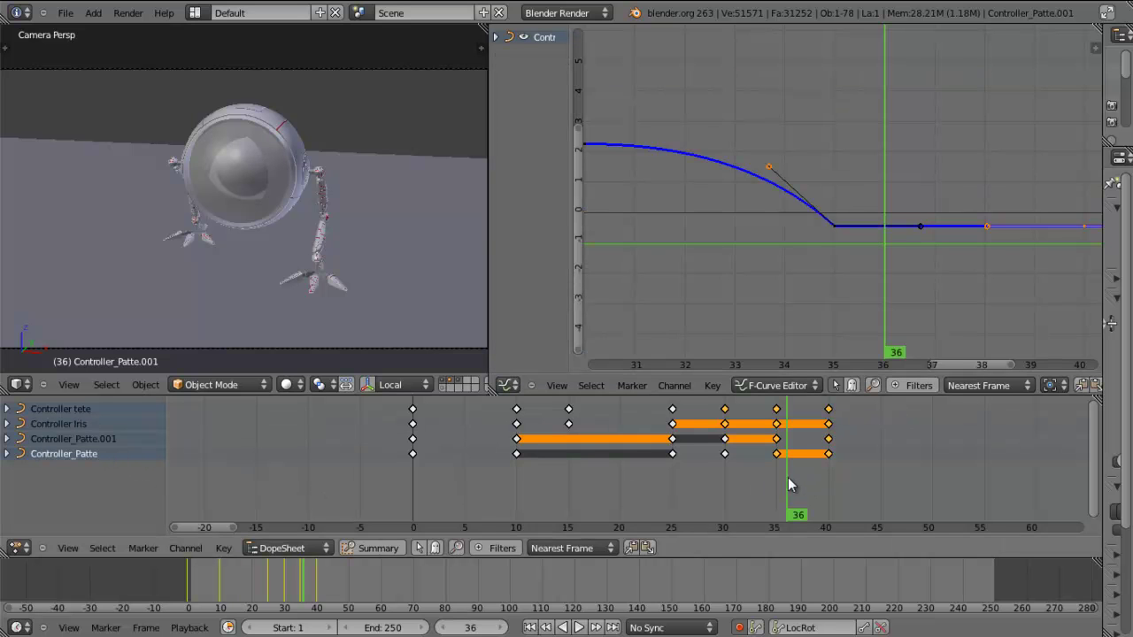
left_click_drag(779, 481, 830, 468)
left_click(105, 443)
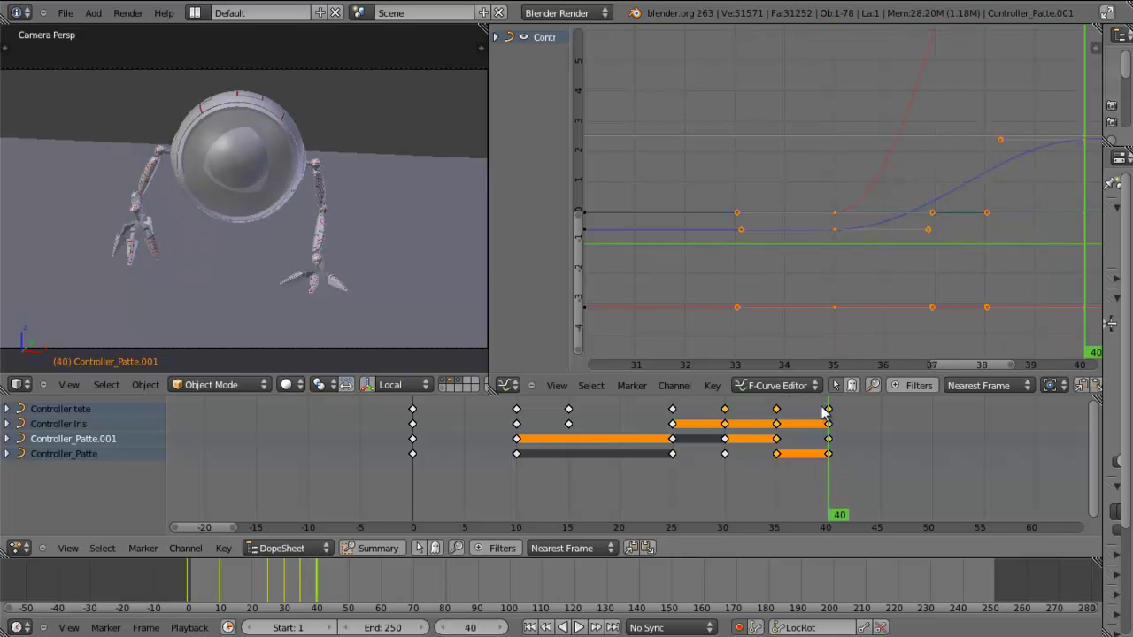
middle_click_drag(1026, 236, 741, 238)
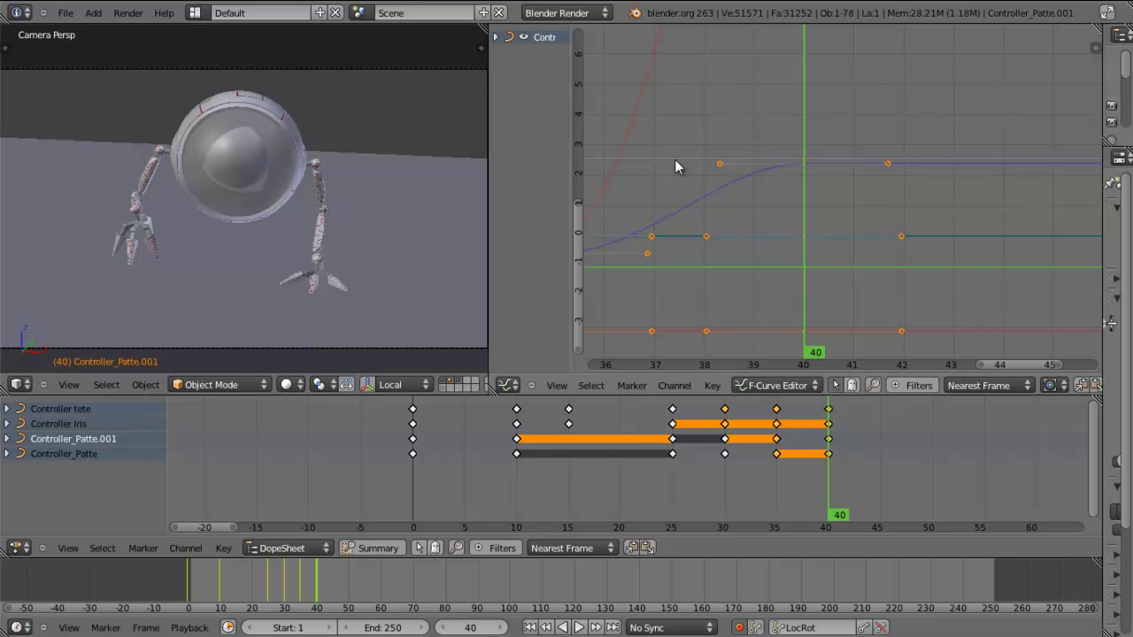
middle_click_drag(765, 191, 823, 201)
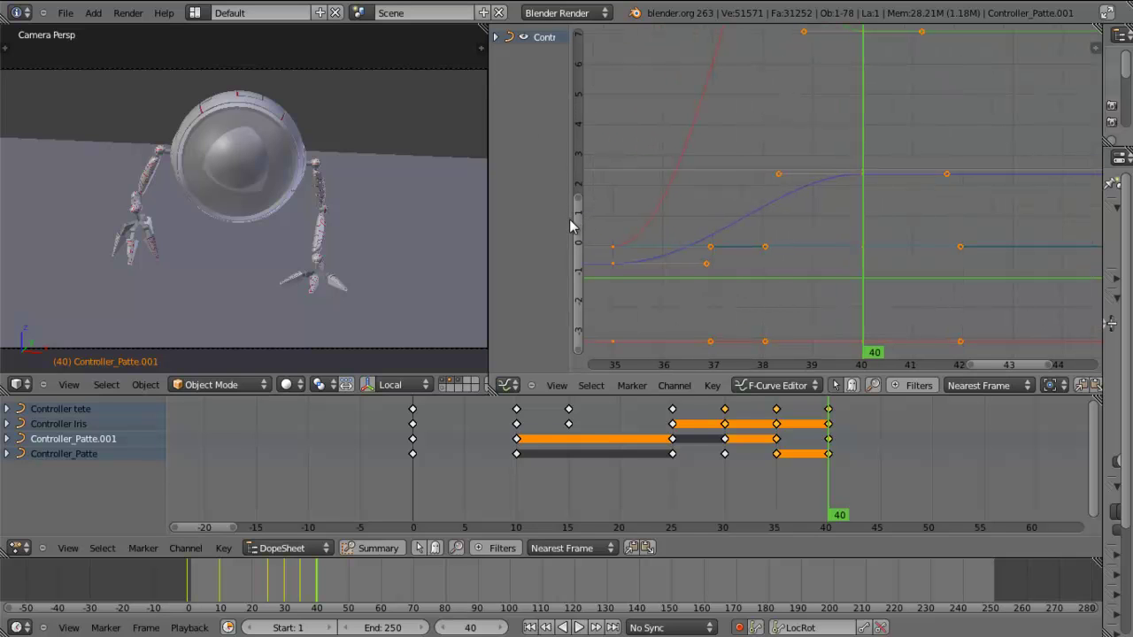
Isolate Controller_Patte.001's Z Location curve by widening the channel list and hiding all its other location and rotation curves
left_click_drag(571, 223, 699, 223)
left_click(497, 37)
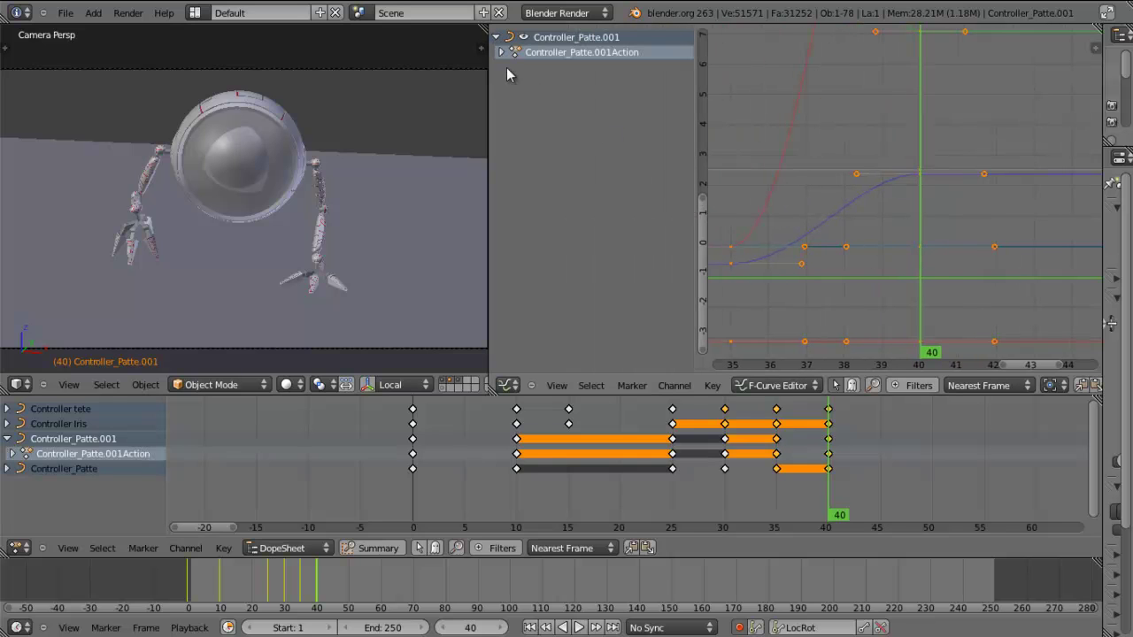
left_click(500, 53)
left_click(508, 67)
left_click(511, 81)
left_click(511, 96)
left_click(512, 126)
left_click(511, 142)
left_click(512, 156)
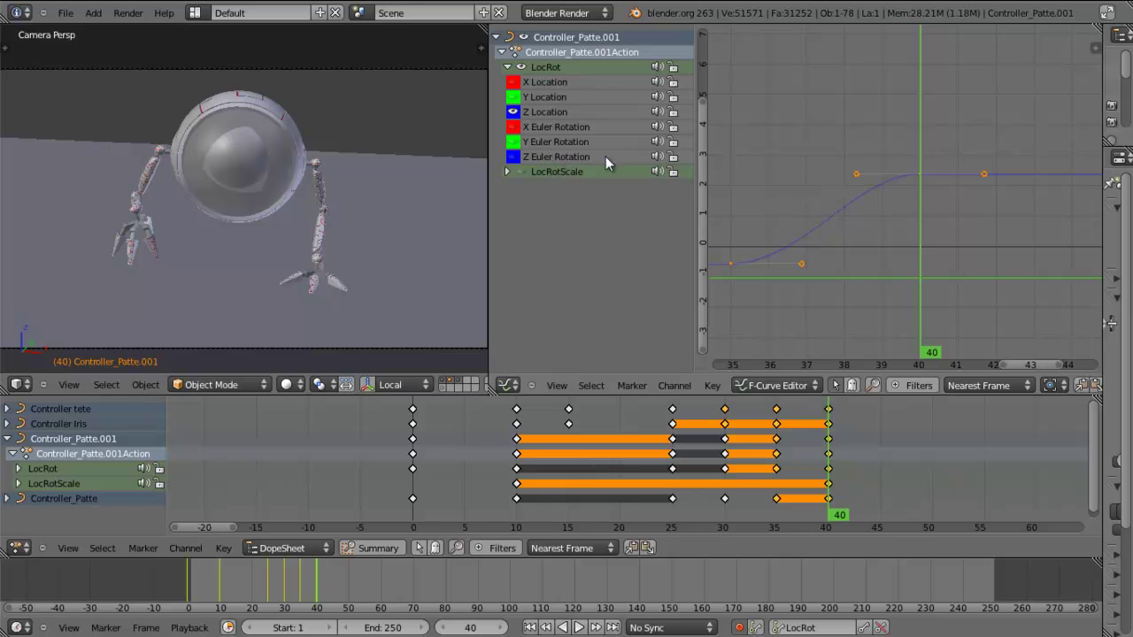
left_click(507, 68)
left_click(501, 52)
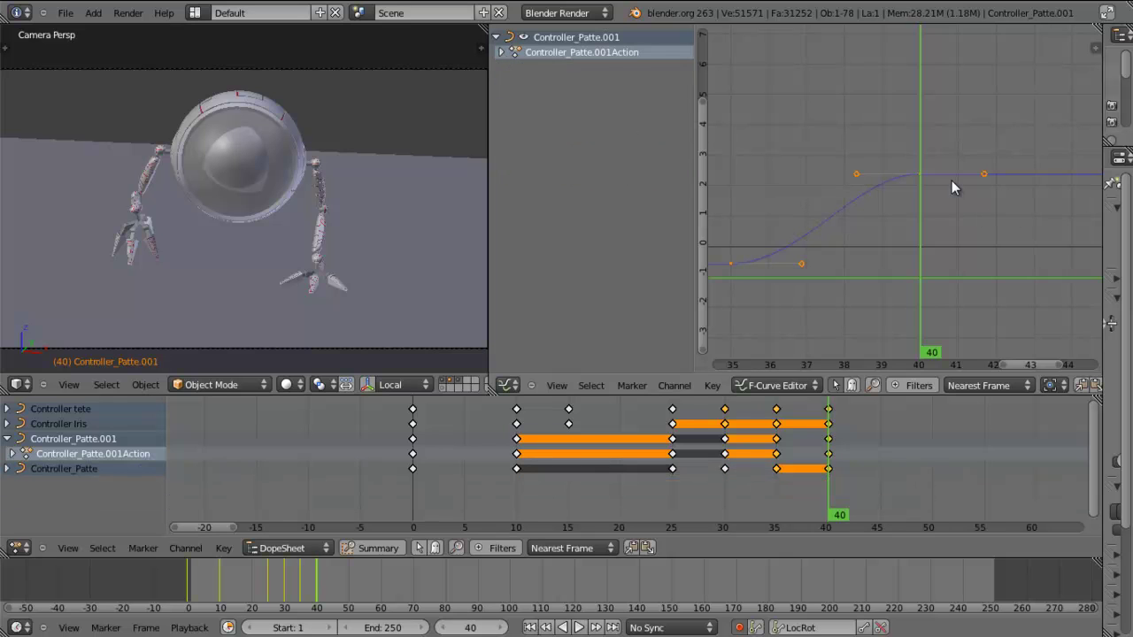
Select the Z Location keyframe at frame 35 and change its handle type so the outgoing handle moves independently
scroll(951, 180, "up", 2)
middle_click_drag(930, 222, 986, 218)
left_click_drag(986, 217, 763, 240)
key("Right")
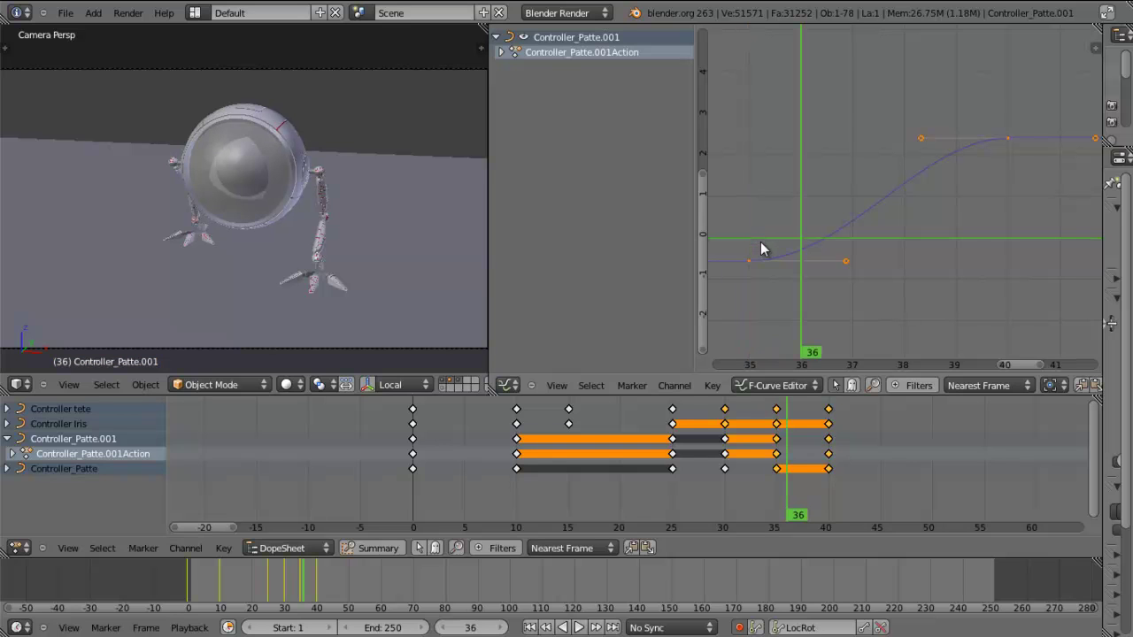
key("Left")
key("Right")
right_click(752, 259)
key("x")
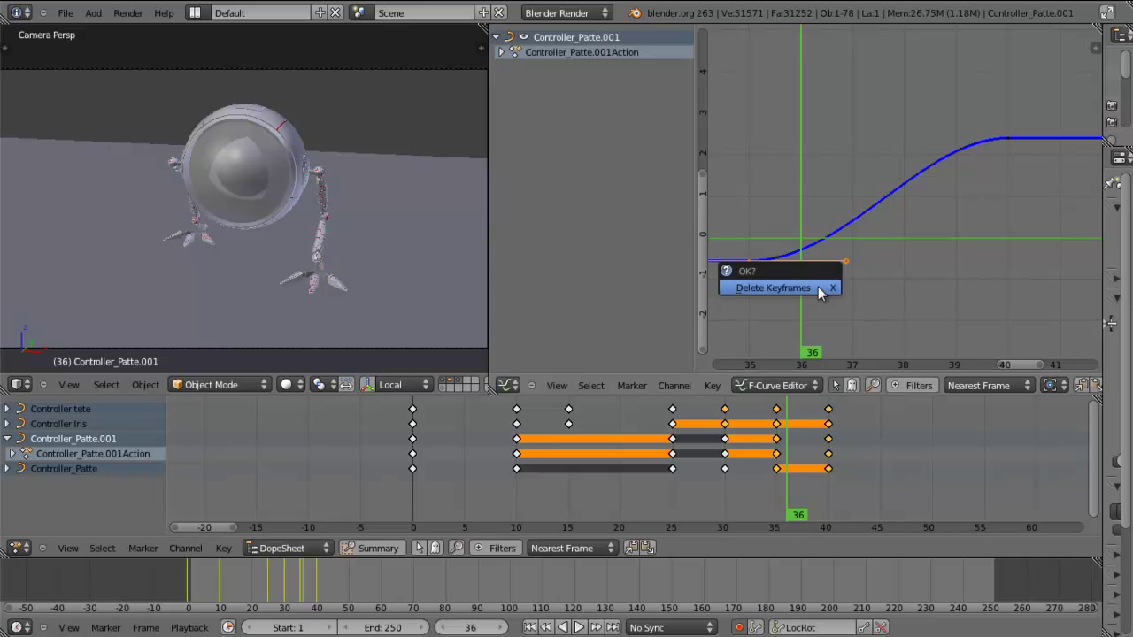
key("v")
left_click(905, 279)
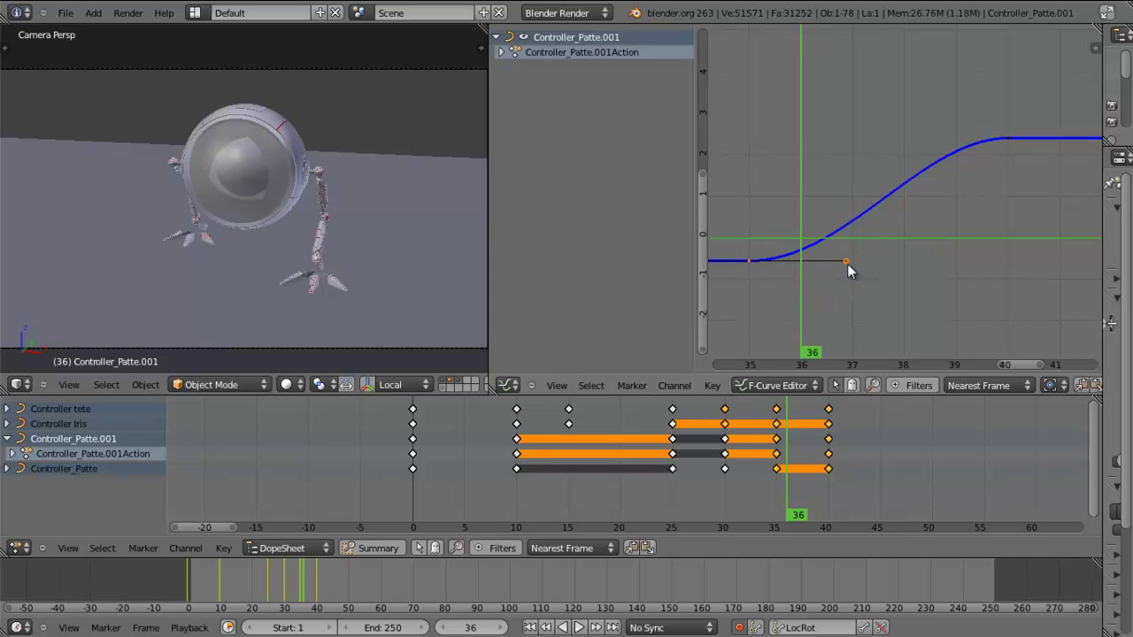
Raise and shorten the outgoing handle of the frame 35 key into a steep slope so the foot lifts off abruptly
key("g")
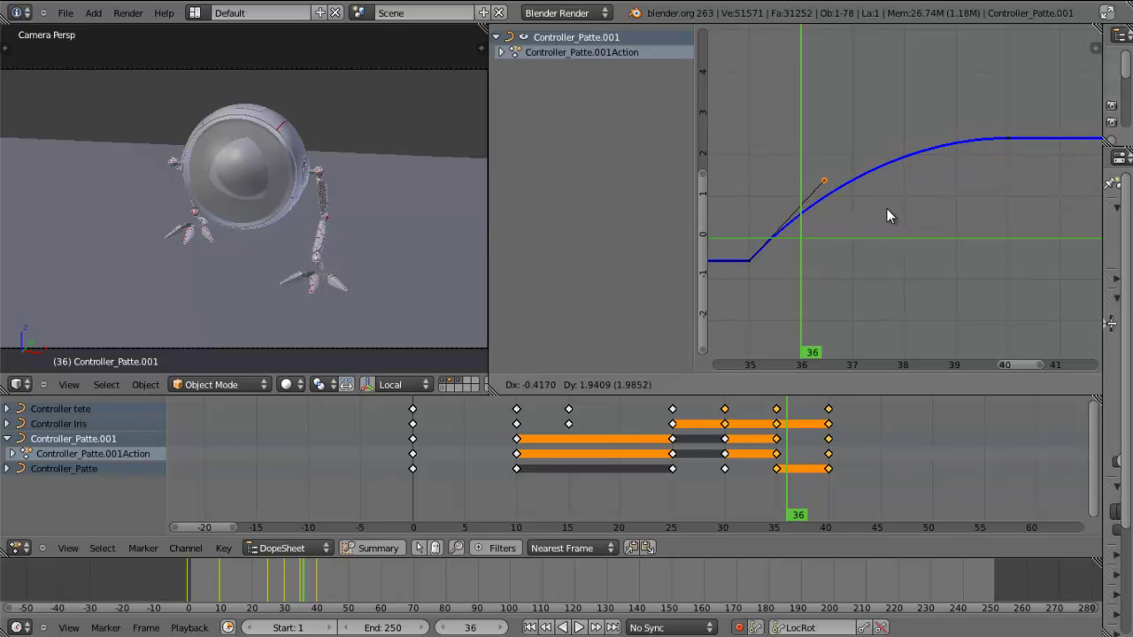
left_click(837, 244)
mouse_move(798, 284)
left_mouse_down()
mouse_move(993, 246)
mouse_move(764, 263)
mouse_move(922, 261)
mouse_move(722, 267)
mouse_move(917, 263)
mouse_move(748, 270)
mouse_move(791, 277)
left_mouse_up()
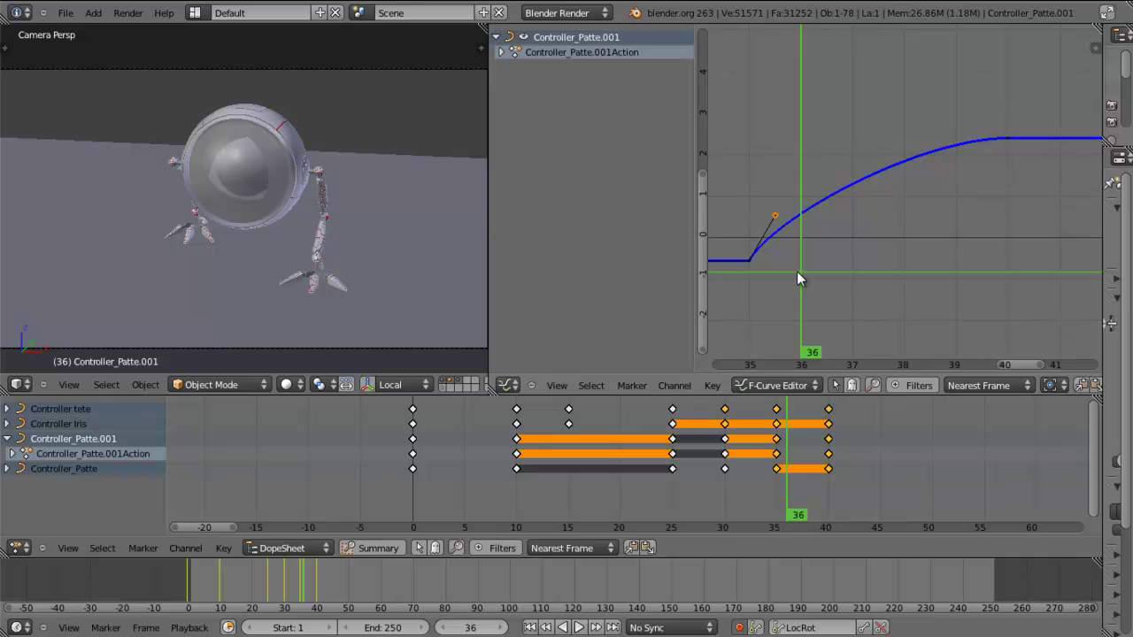
key("g")
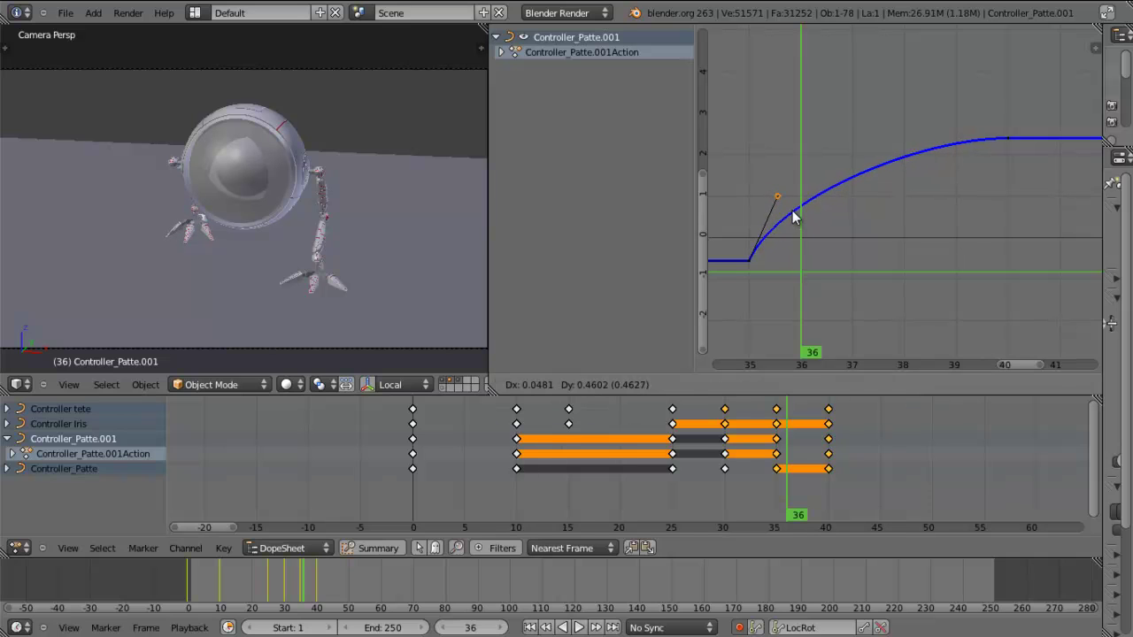
left_click(794, 216)
Review the edited foot lift by scrubbing to frame 40, viewing the whole Z Location curve and playing the animation
left_click_drag(783, 242, 997, 230)
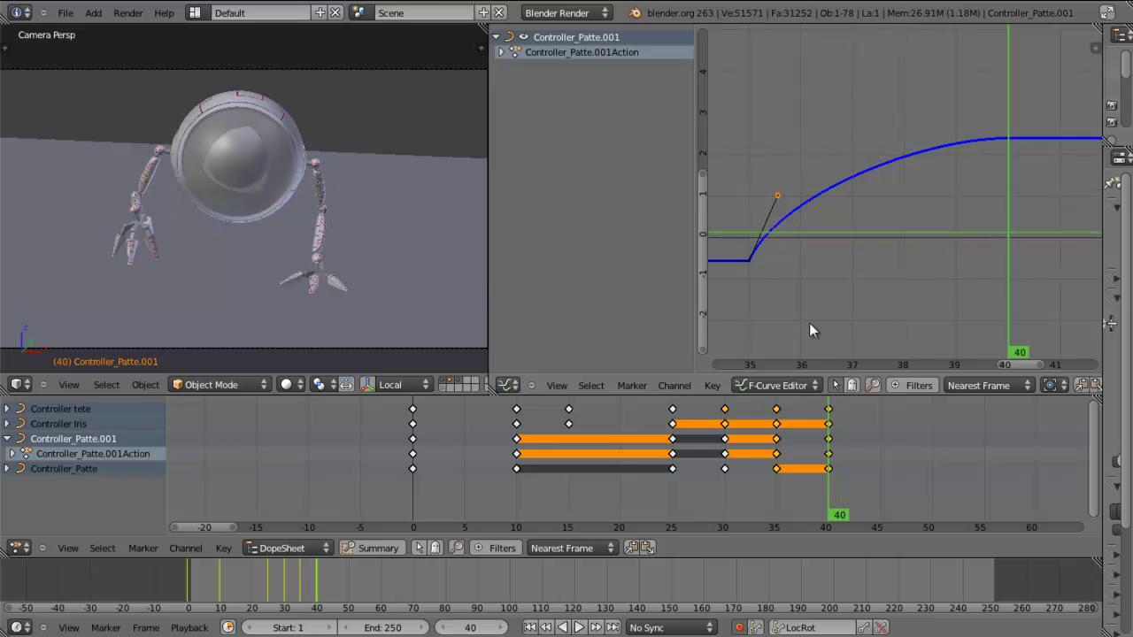
scroll(852, 290, "down", 6)
middle_click_drag(788, 271, 947, 283)
left_click_drag(994, 288, 572, 308)
key("alt+a")
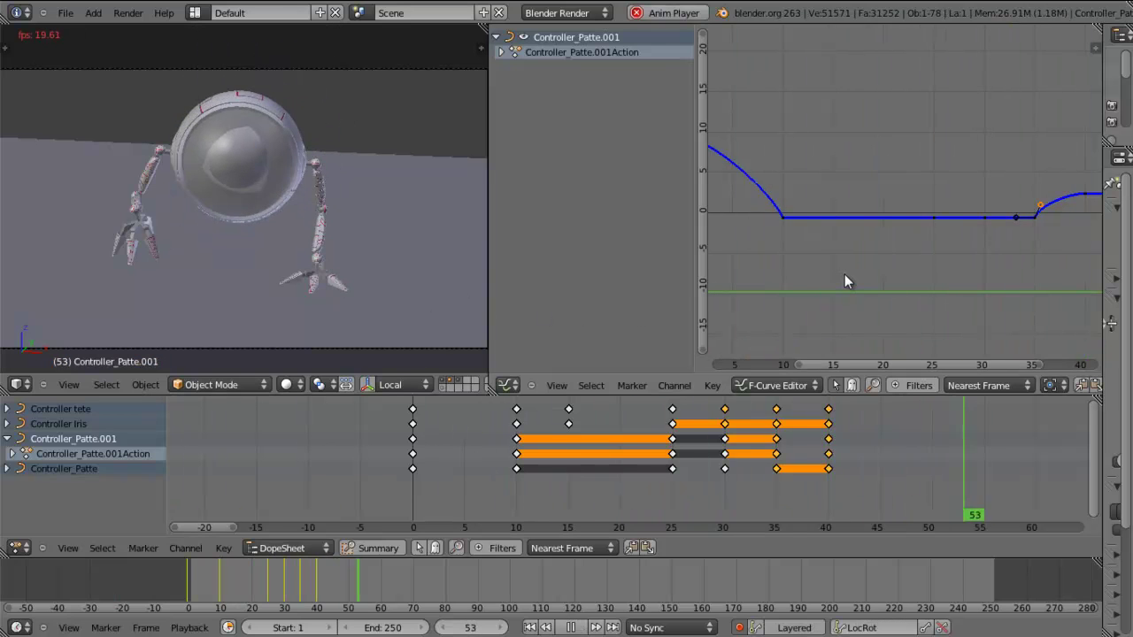
key("Escape")
Replace the Graph Editor with the 3D view and inspect the whole robot at frame 40
left_click(511, 385)
left_click(527, 369)
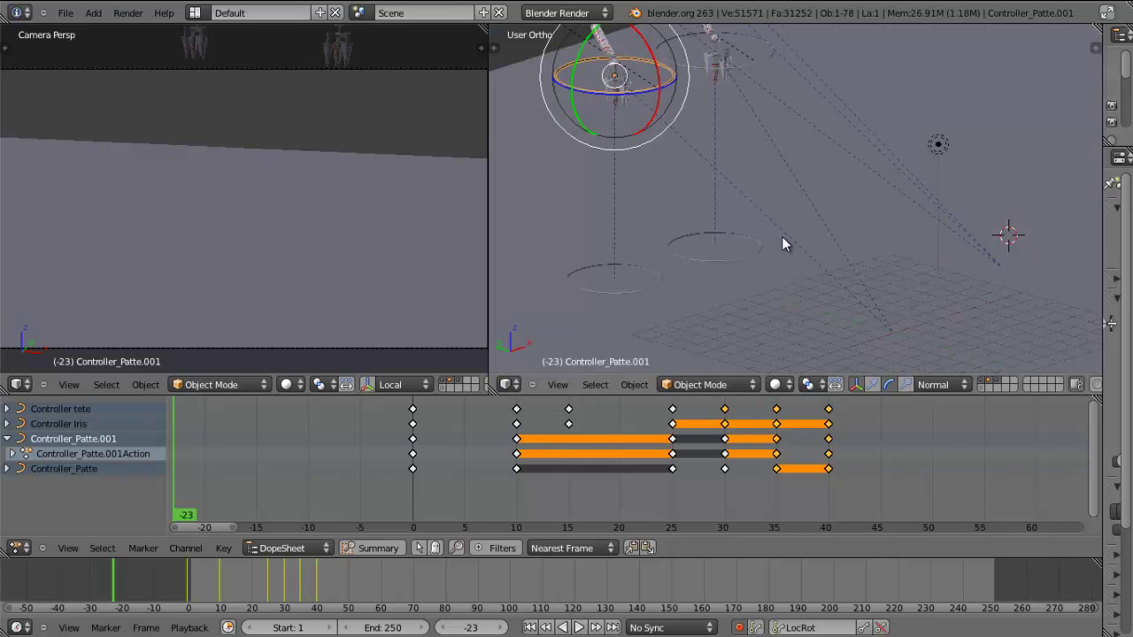
scroll(783, 236, "down", 3)
left_click_drag(743, 485, 834, 501)
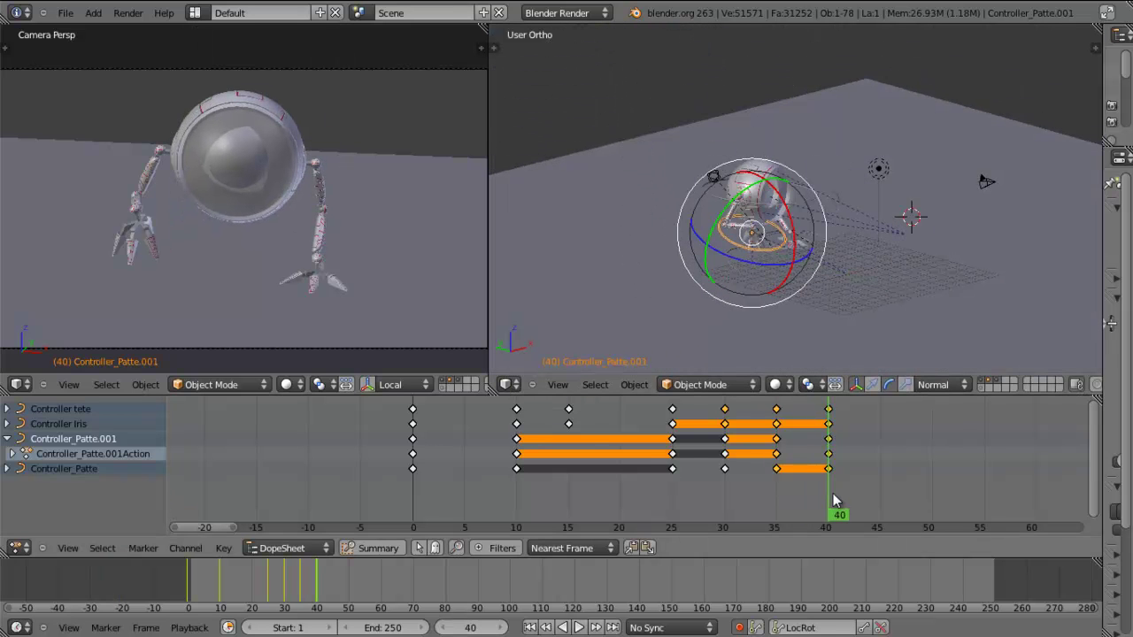
middle_click_drag(815, 286, 673, 319)
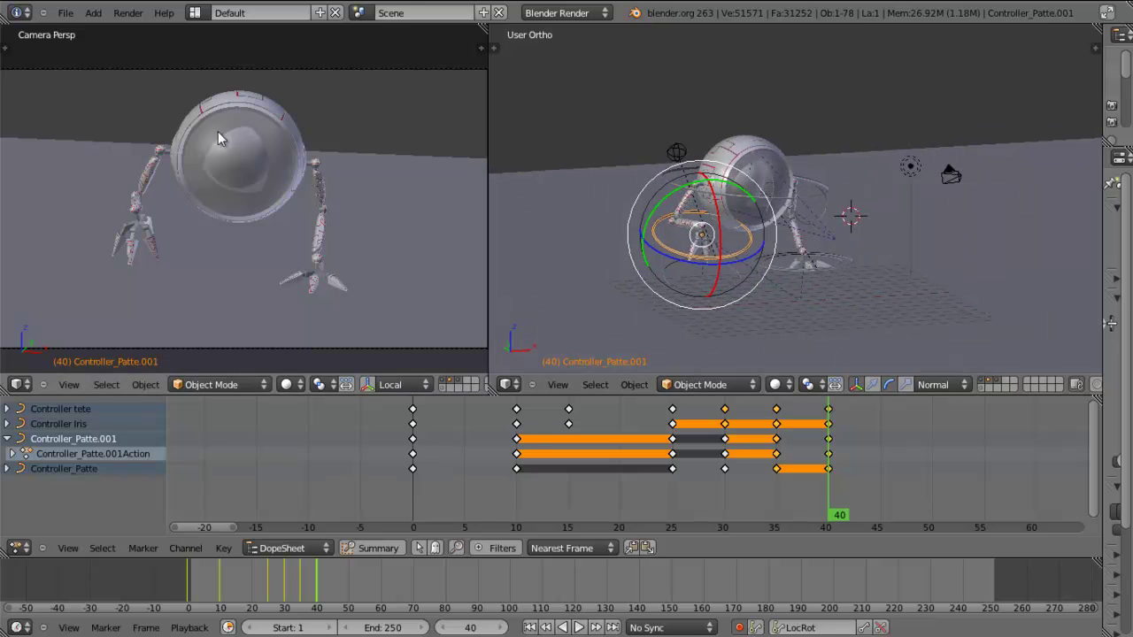
Compare the robot's poses at frames 35, 30 and 40 in front view
left_click_drag(822, 485, 776, 481)
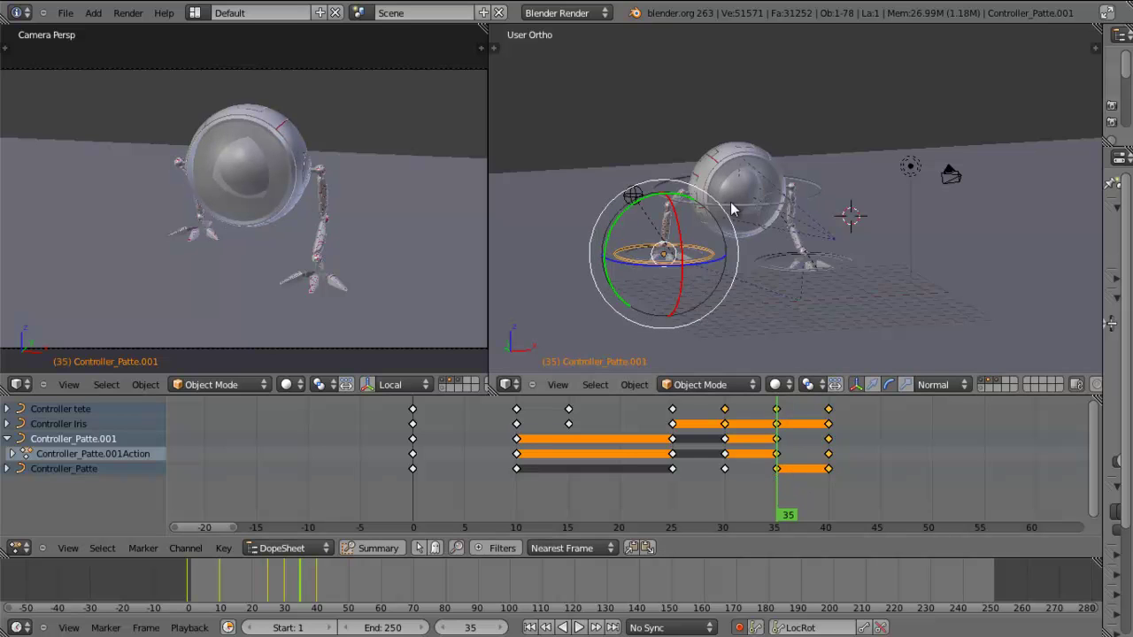
key("KP_1")
scroll(750, 202, "up", 6)
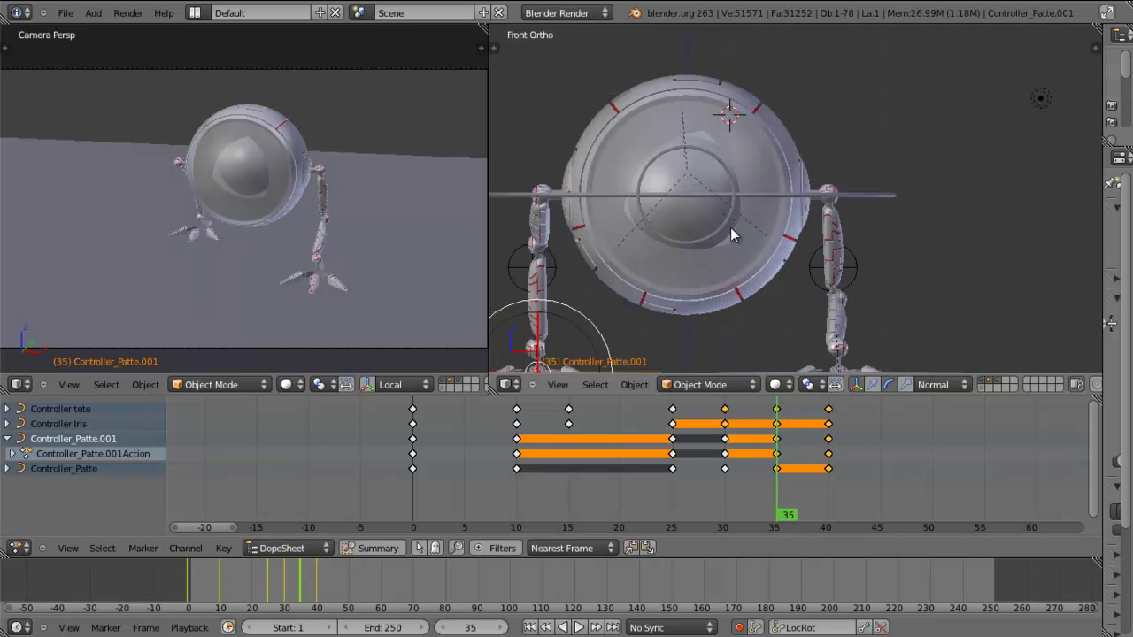
middle_click_drag(730, 227, 805, 192, "shift")
scroll(806, 203, "down", 3)
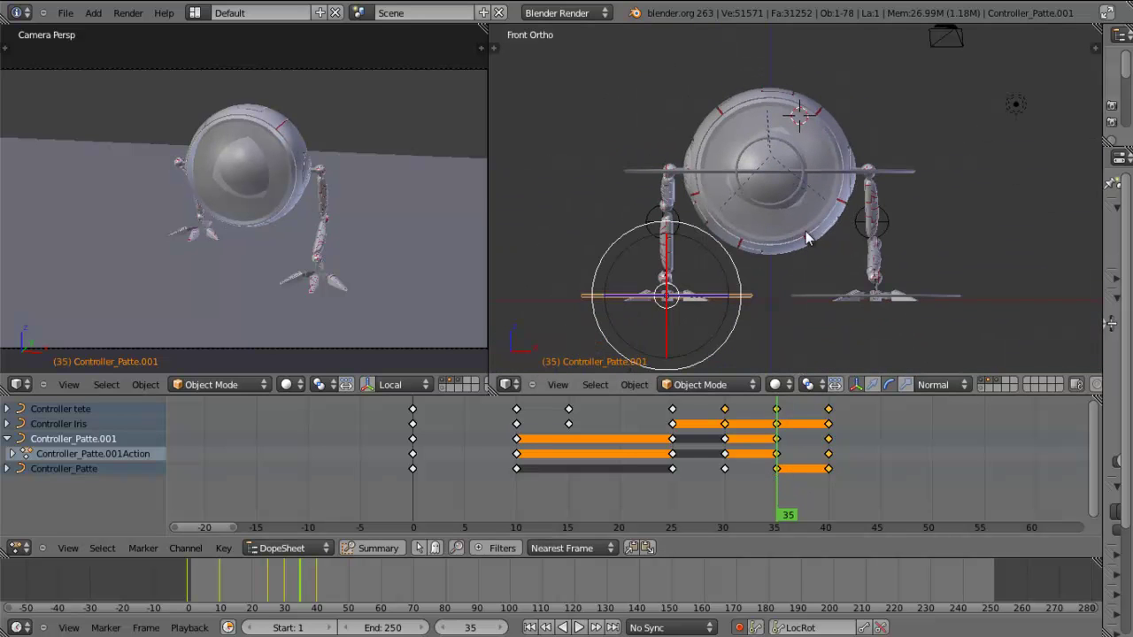
left_click(724, 489)
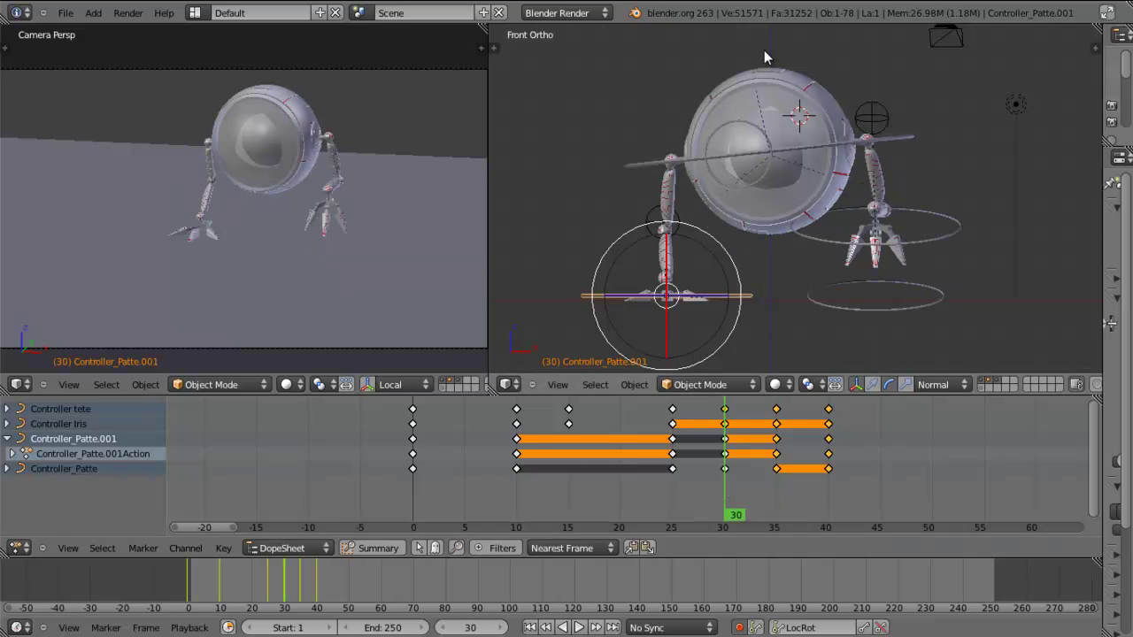
left_click(775, 498)
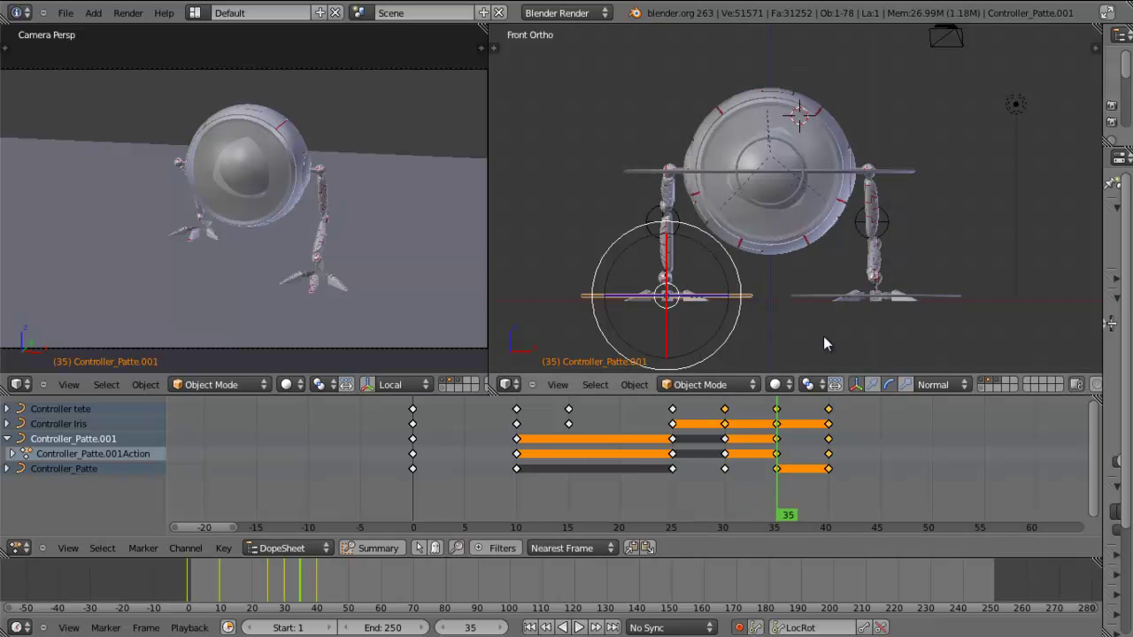
left_click(830, 500)
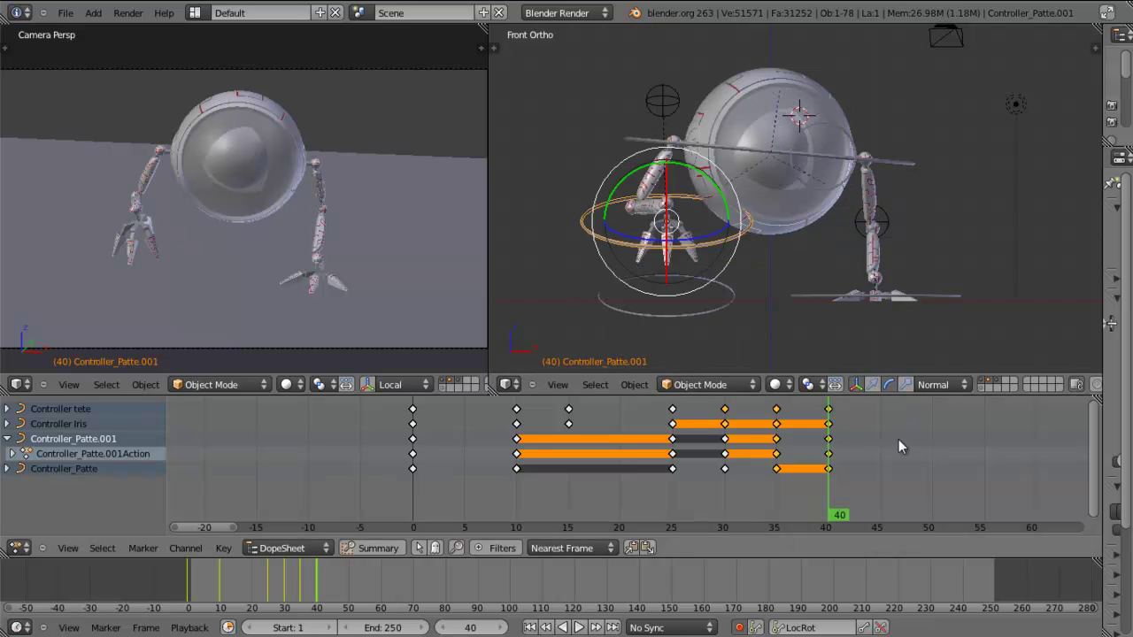
At frame 45, rotate Controller tete back to level and insert a keyframe for it
left_click(880, 478)
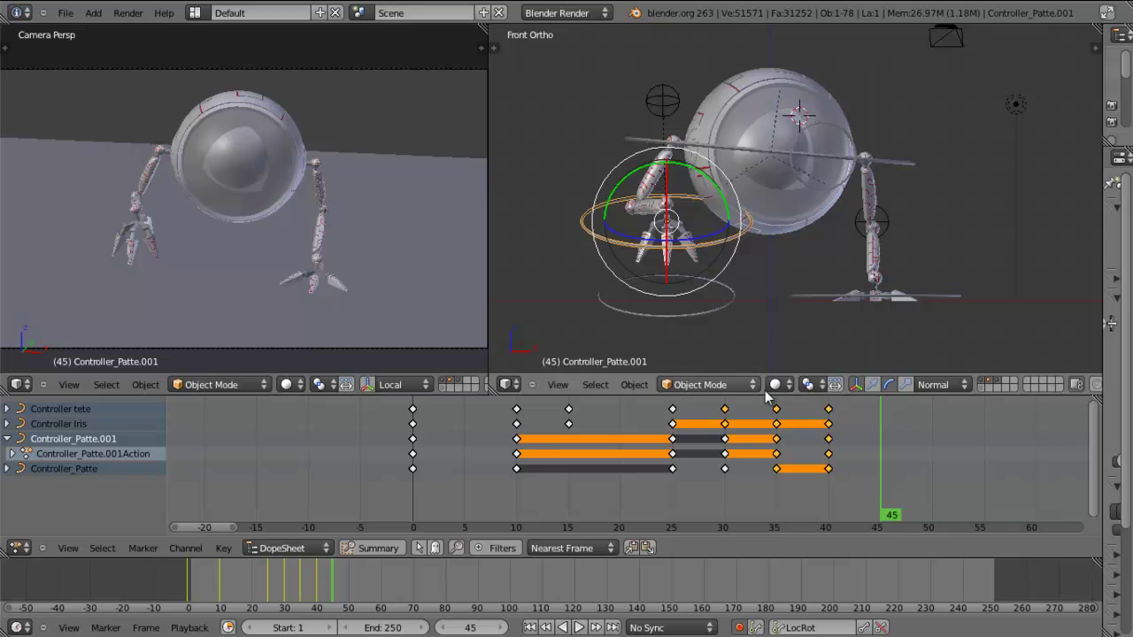
middle_click_drag(815, 219, 925, 190)
right_click(950, 162)
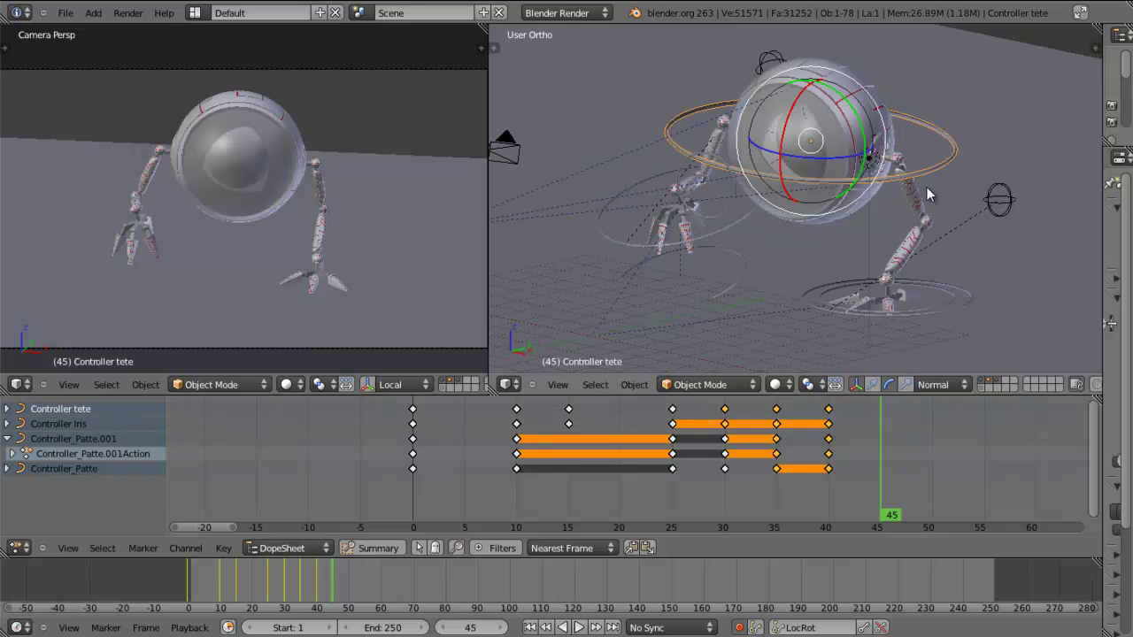
key("r")
left_click(751, 212)
key("i")
Keyframe Controller_Patte.001 at frame 45 and move it forward and down onto the ground in left view
middle_click_drag(793, 226, 867, 231)
right_click(755, 271)
middle_click_drag(724, 309, 855, 278)
key("ctrl+KP_3")
middle_click_drag(916, 254, 876, 255, "shift")
key("i")
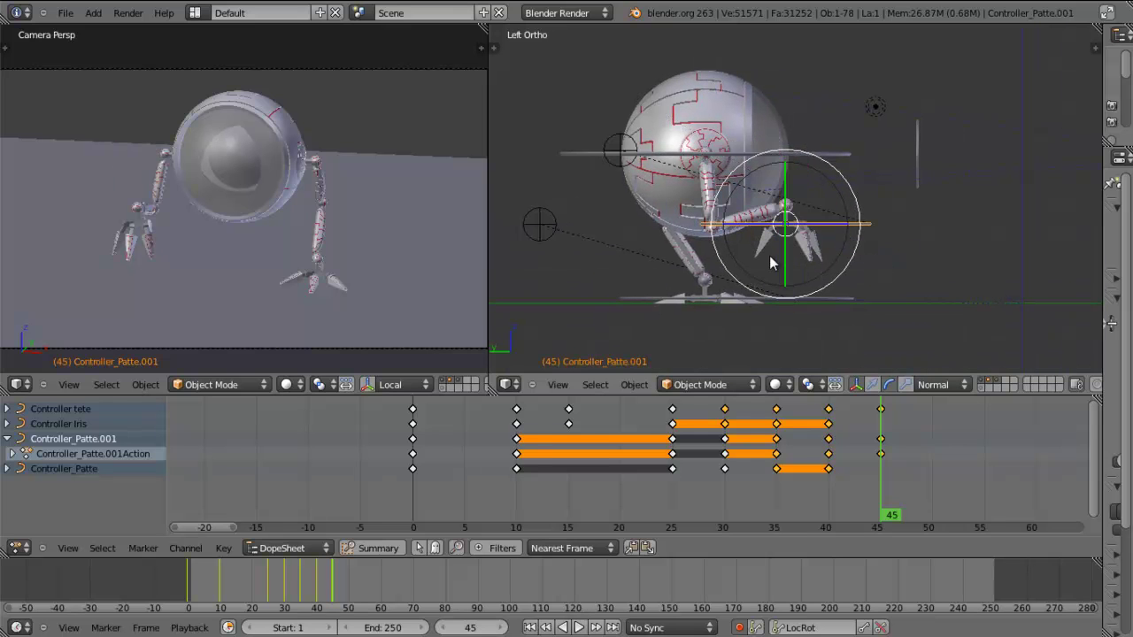
key("g")
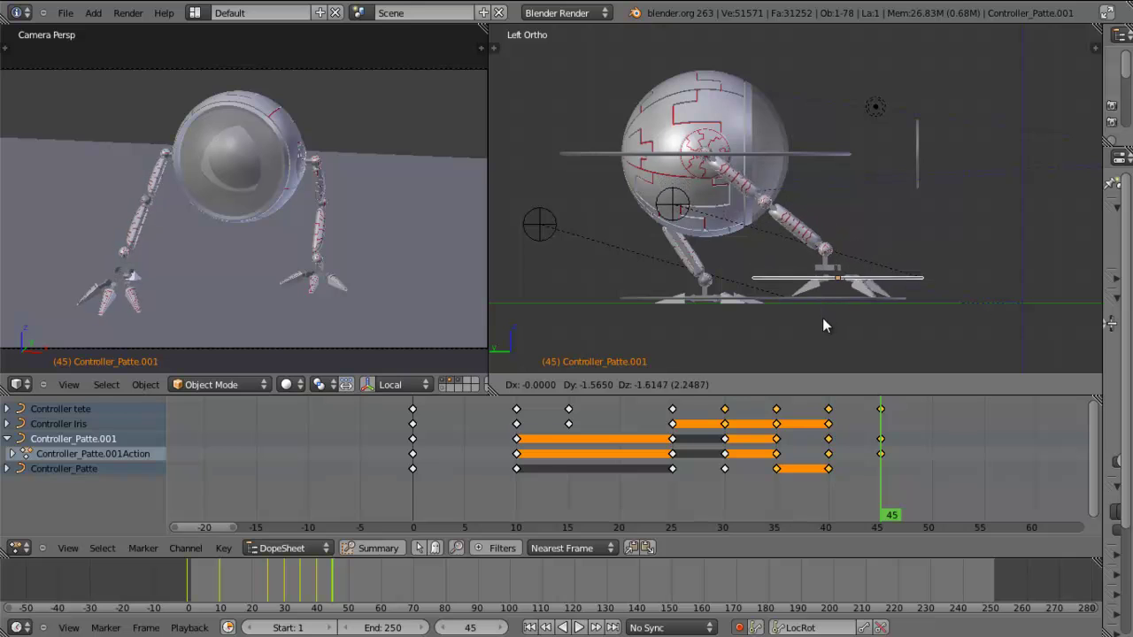
left_click(833, 332)
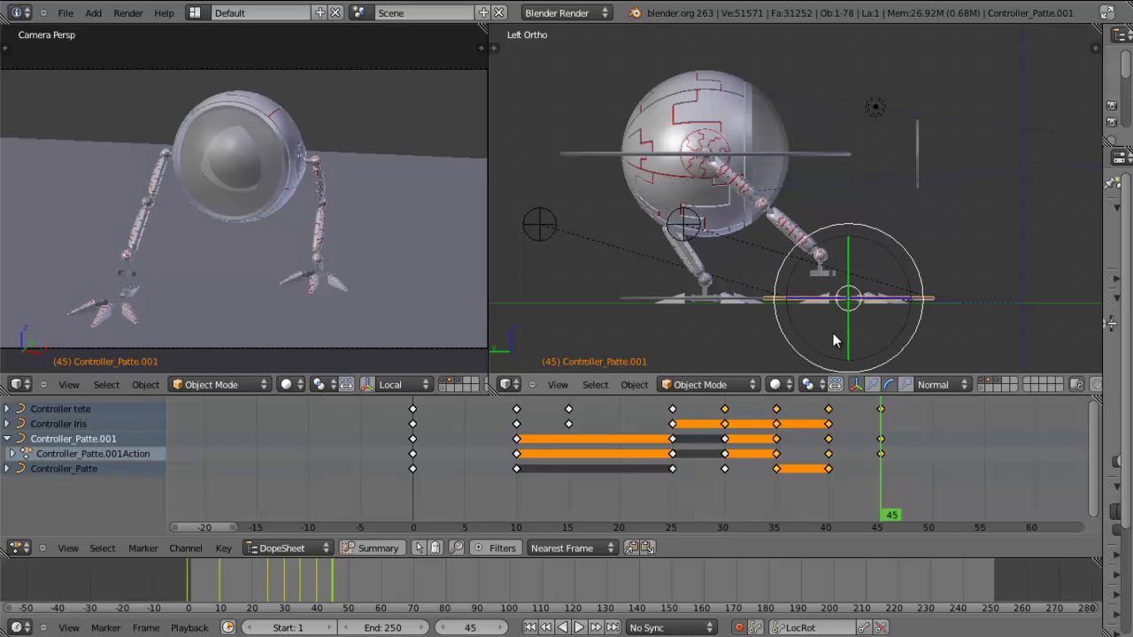
Move Controller tete forward about 2.5 units with the translate manipulator so the head sits over the front foot
right_click(788, 156)
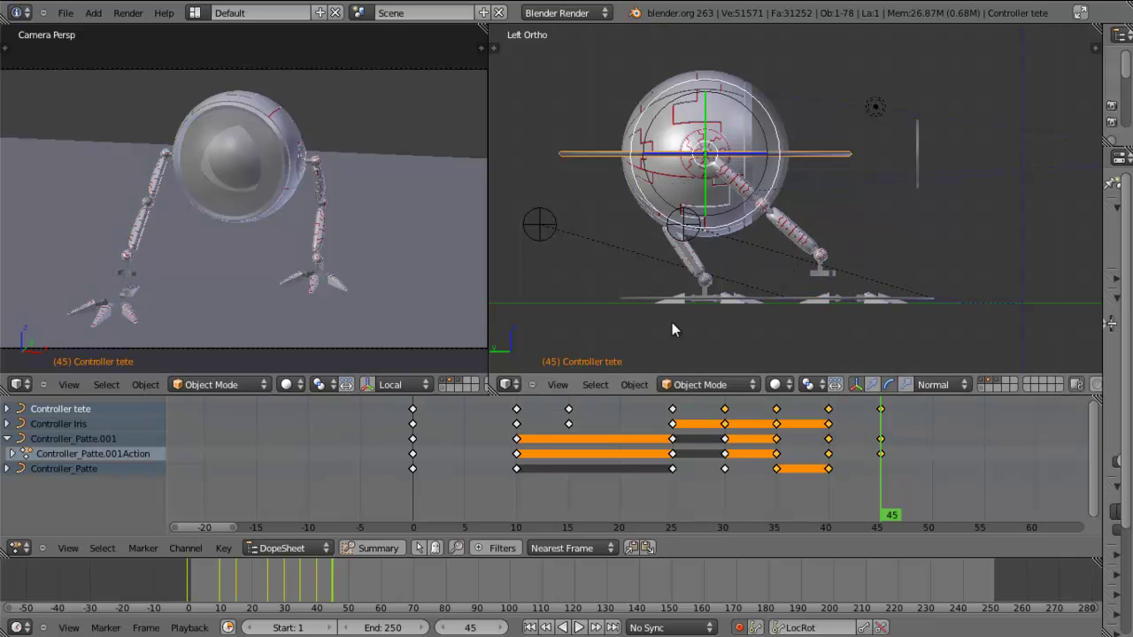
left_click(871, 384)
left_click_drag(644, 157, 732, 168)
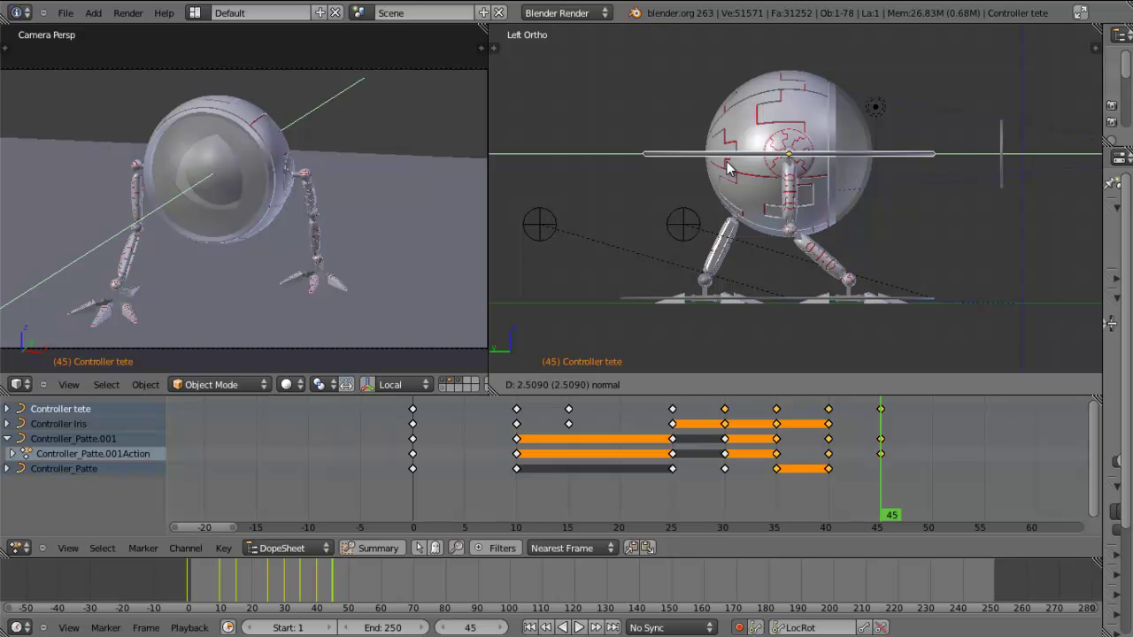
left_click(727, 162)
Check the head height at frame 35, then lower Controller tete slightly at frame 45 and adjust its forward position
key("KP_1")
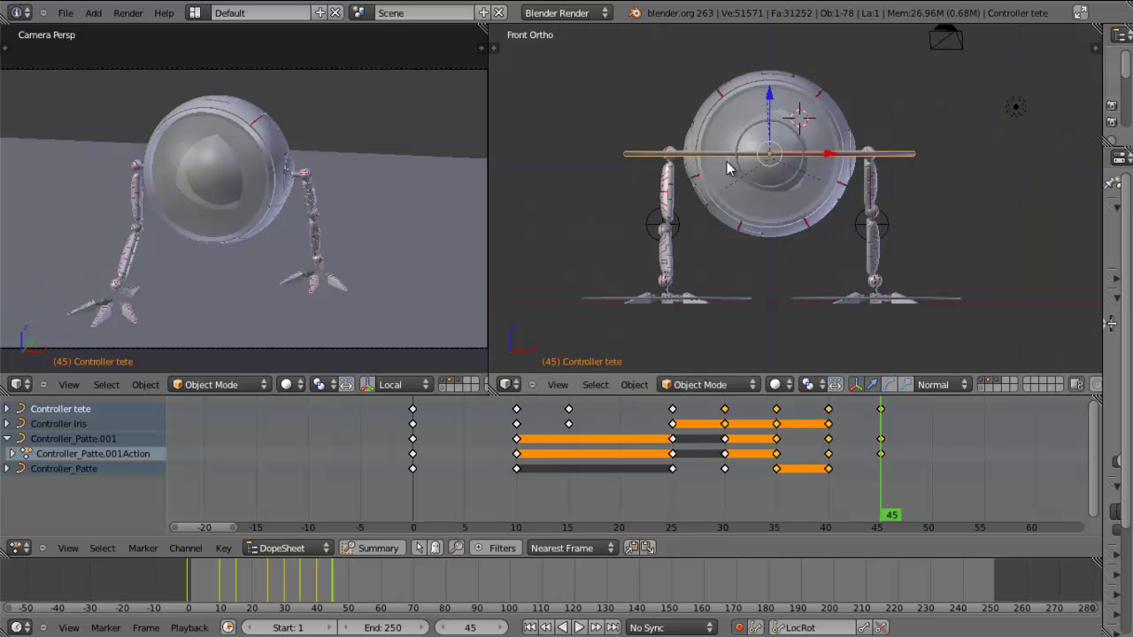
left_click(779, 423)
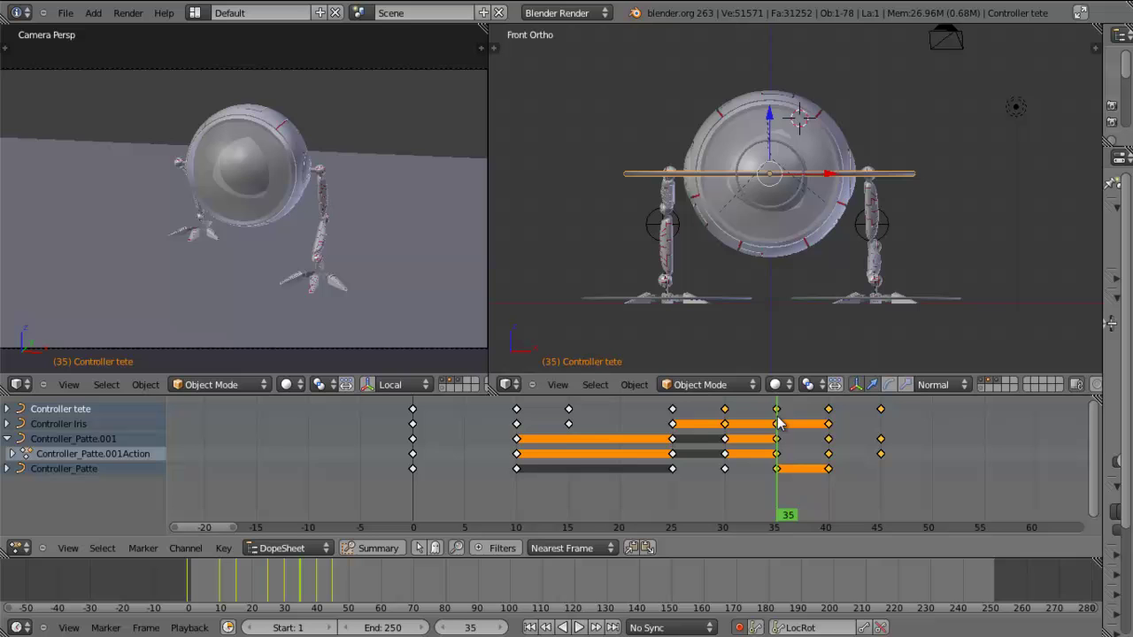
left_click(882, 428)
left_click_drag(768, 104, 772, 118)
middle_click_drag(722, 207, 919, 230)
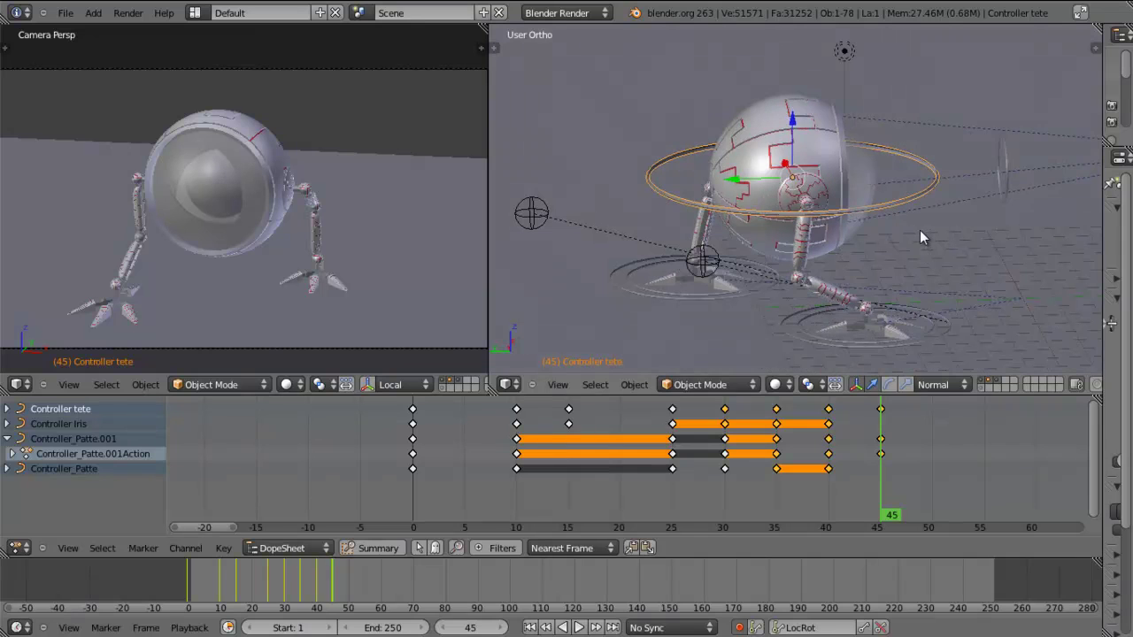
left_click_drag(742, 186, 792, 196)
middle_click_drag(921, 250, 939, 301)
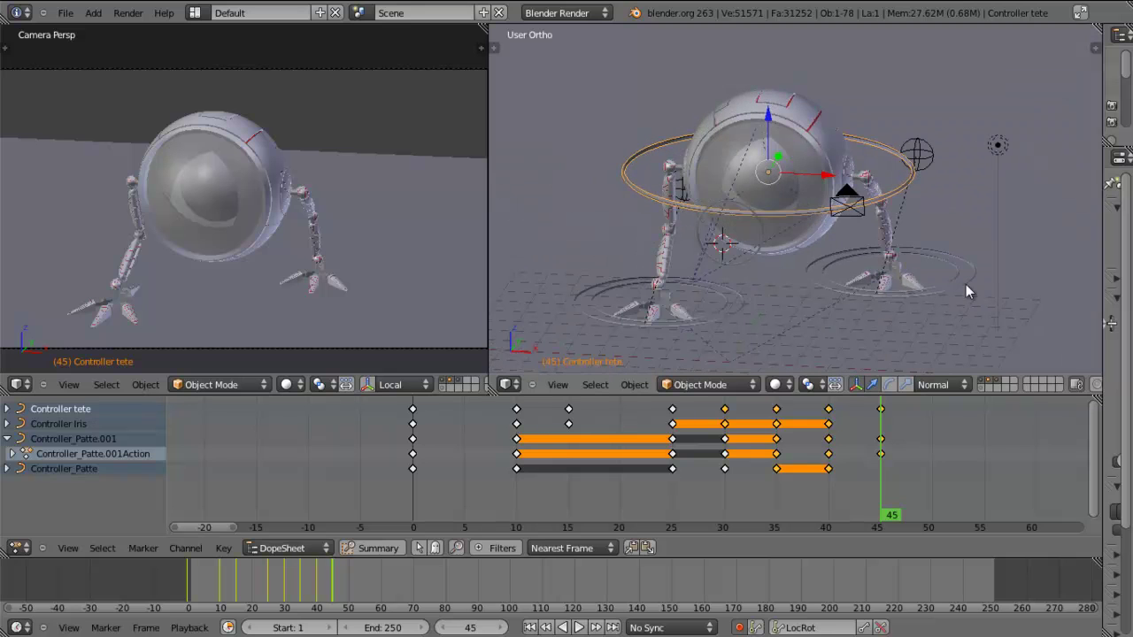
Insert LocRot keyframes at frame 45 for Controller_Patte and Controller Iris
right_click(966, 284)
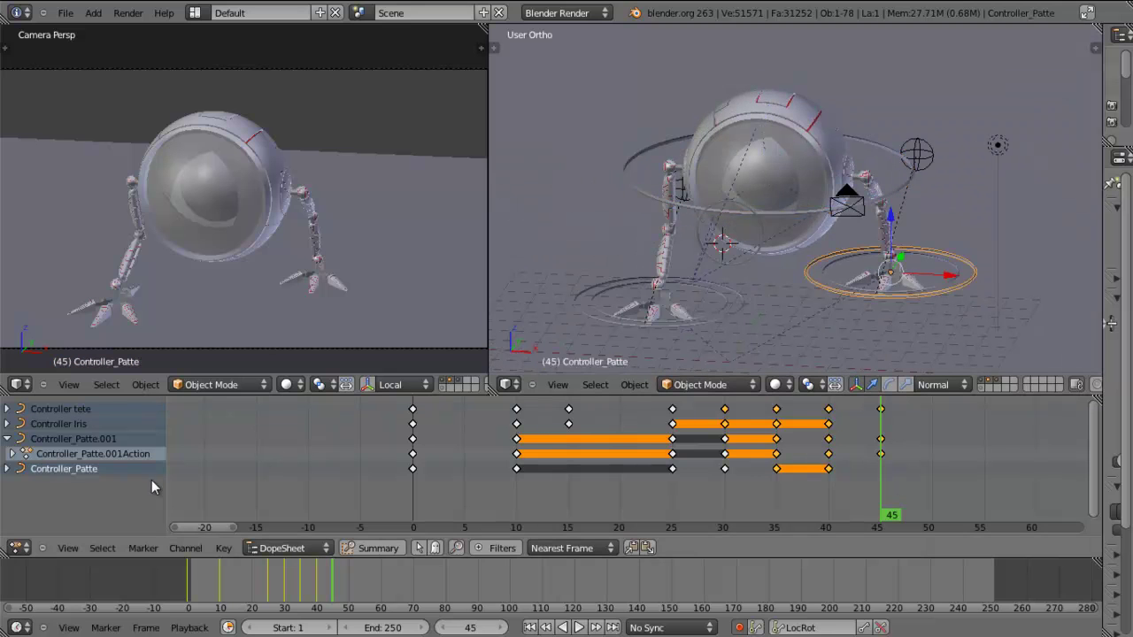
left_click(10, 454)
left_click(13, 454)
left_click(7, 440)
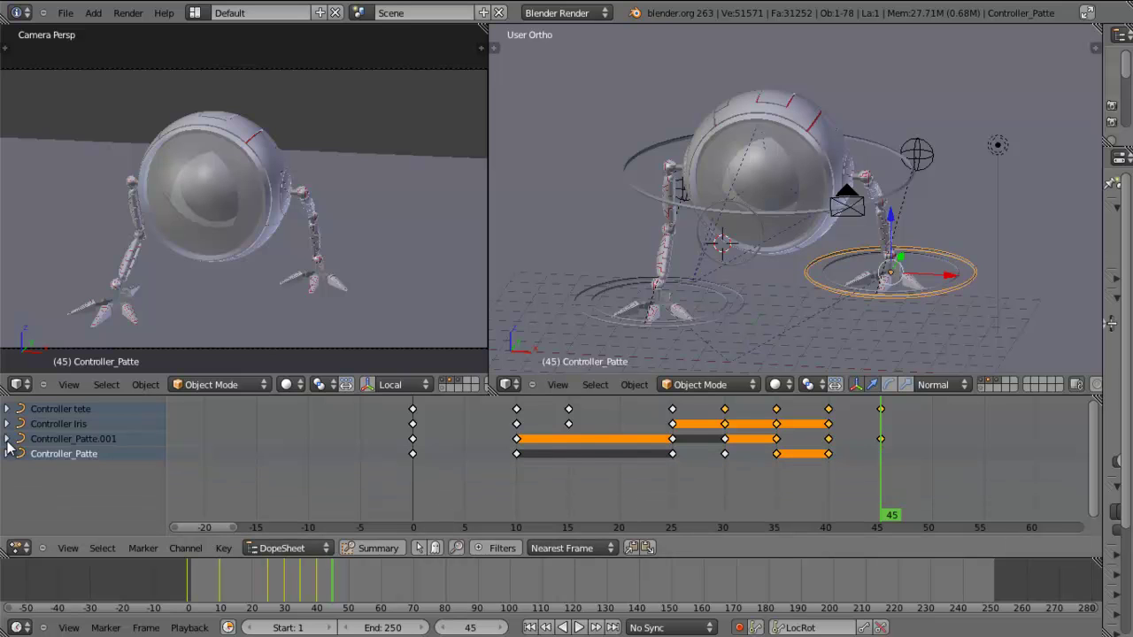
left_click(863, 627)
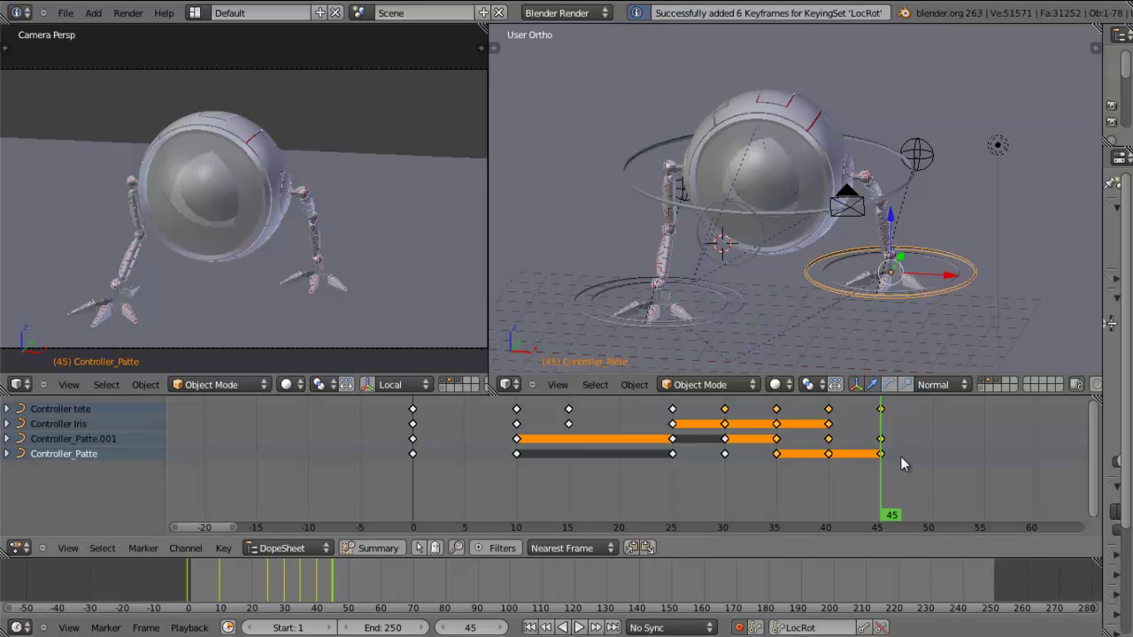
left_click(74, 425)
left_click(864, 627)
Review the step motion between frames 35 and 45 from an angled view of the robot
scroll(903, 279, "down", 3)
middle_click_drag(904, 279, 859, 344)
mouse_move(877, 498)
left_mouse_down()
mouse_move(641, 486)
mouse_move(767, 494)
mouse_move(892, 483)
mouse_move(849, 487)
left_mouse_up()
left_click_drag(780, 494, 873, 473)
middle_click_drag(872, 473, 718, 476)
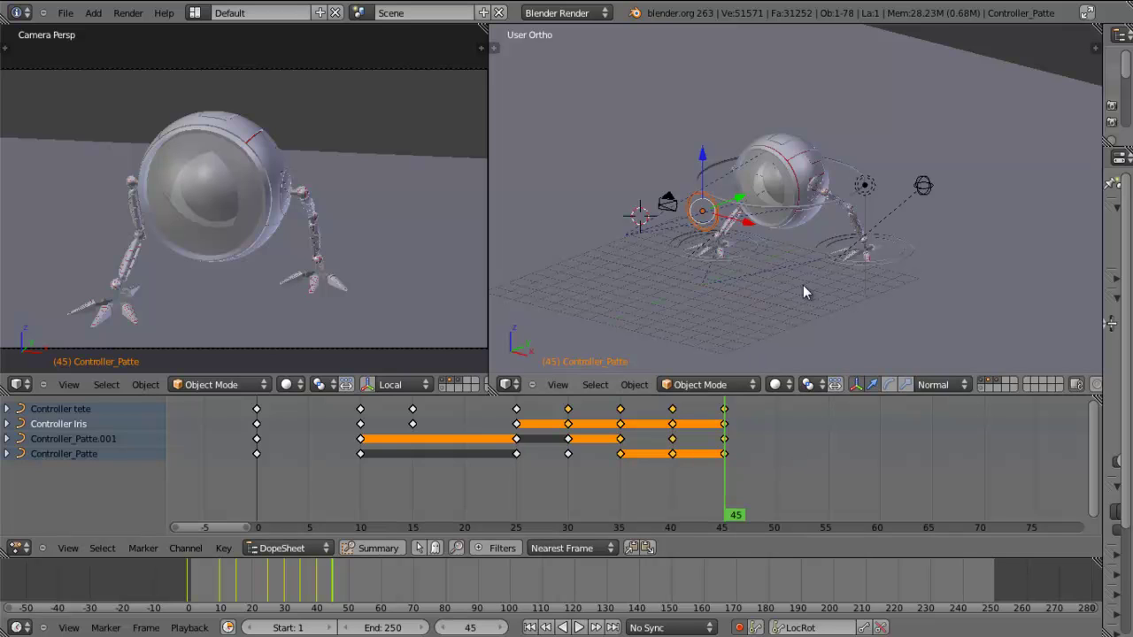
At frame 50, lift Controller_Patte off the ground, bring it forward beside the planted leg and tilt the foot about 14 degrees
scroll(803, 285, "up", 4)
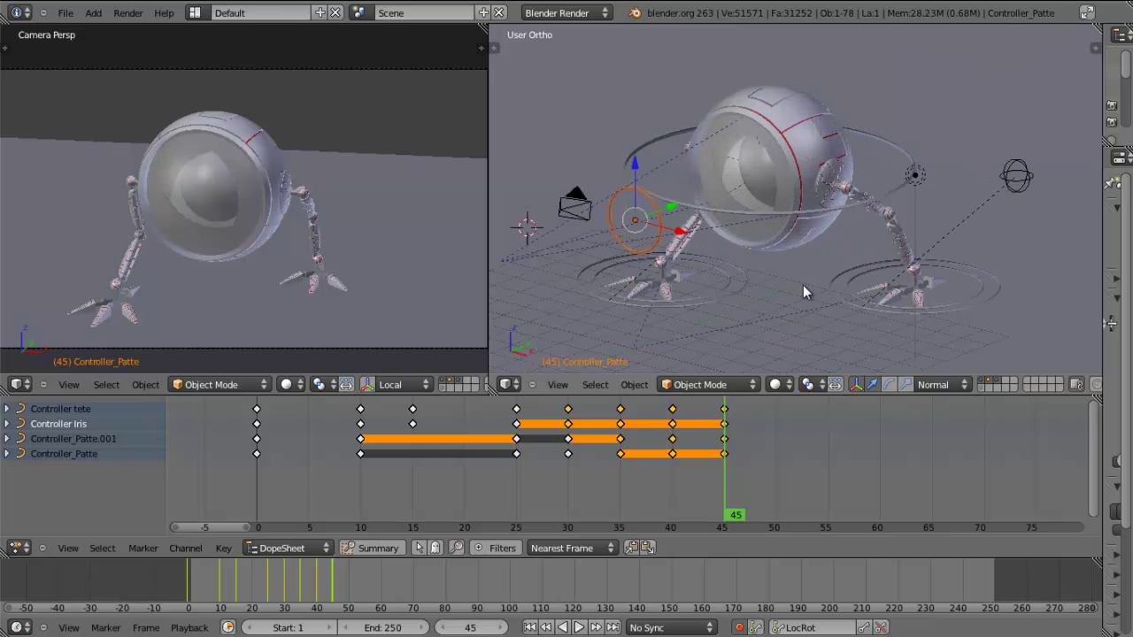
left_click(774, 426)
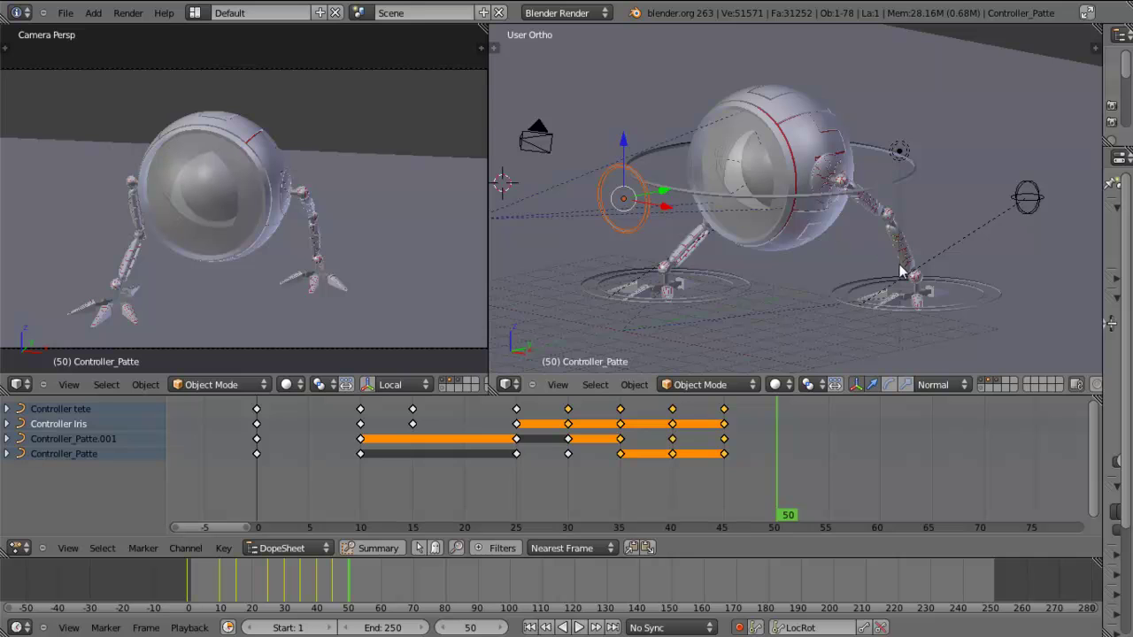
middle_click_drag(923, 265, 886, 230)
key("KP_3")
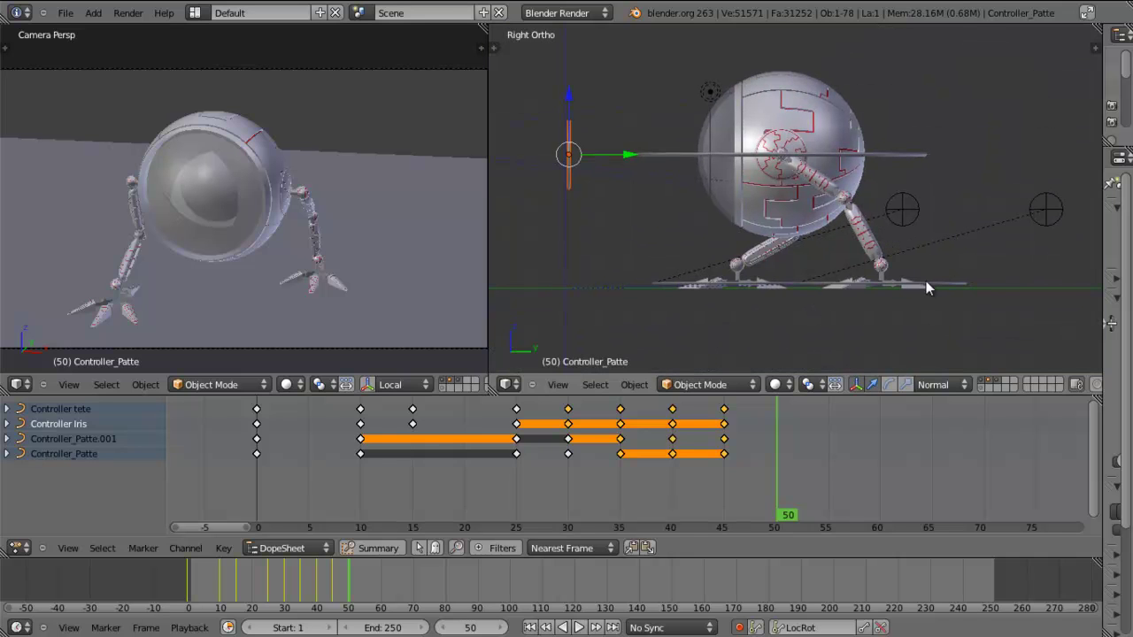
key("g")
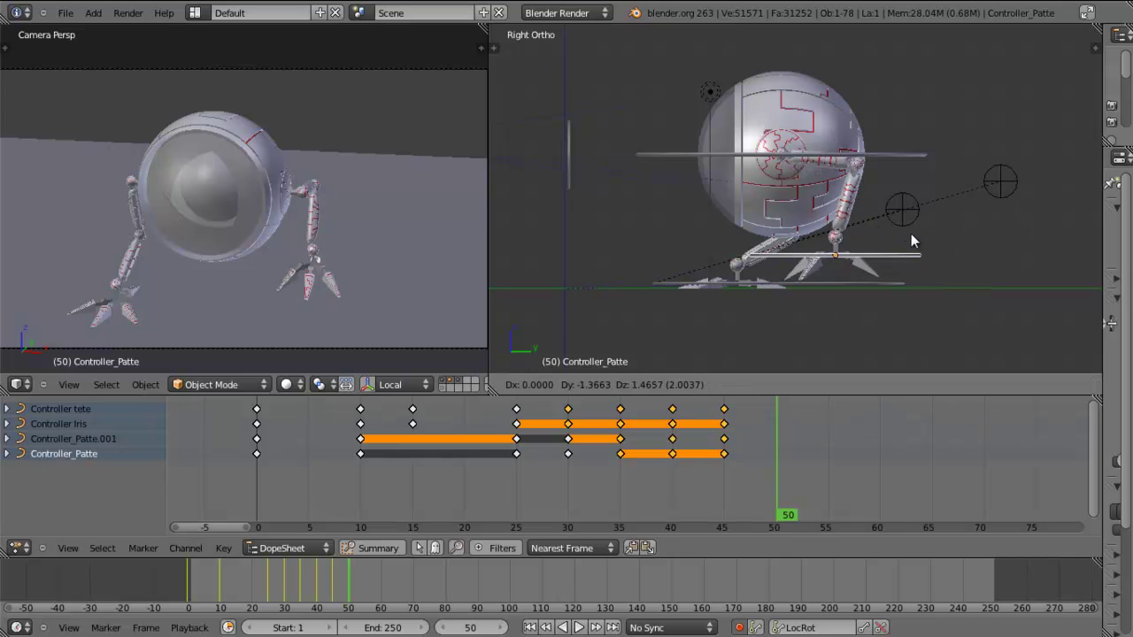
left_click(887, 234)
key("r")
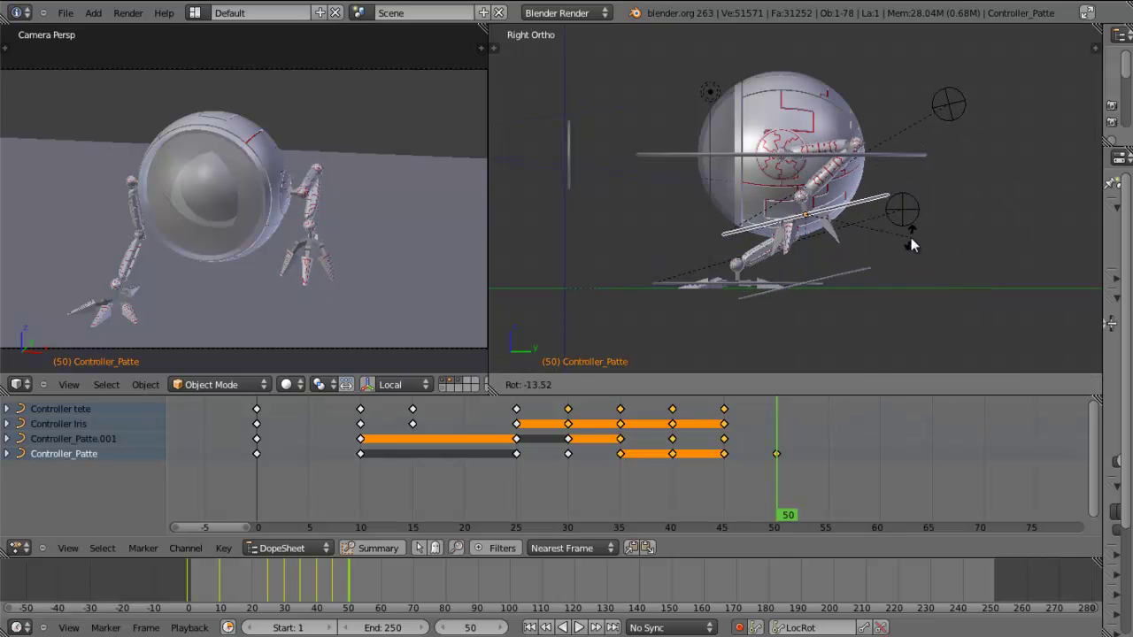
left_click(911, 237)
key("g")
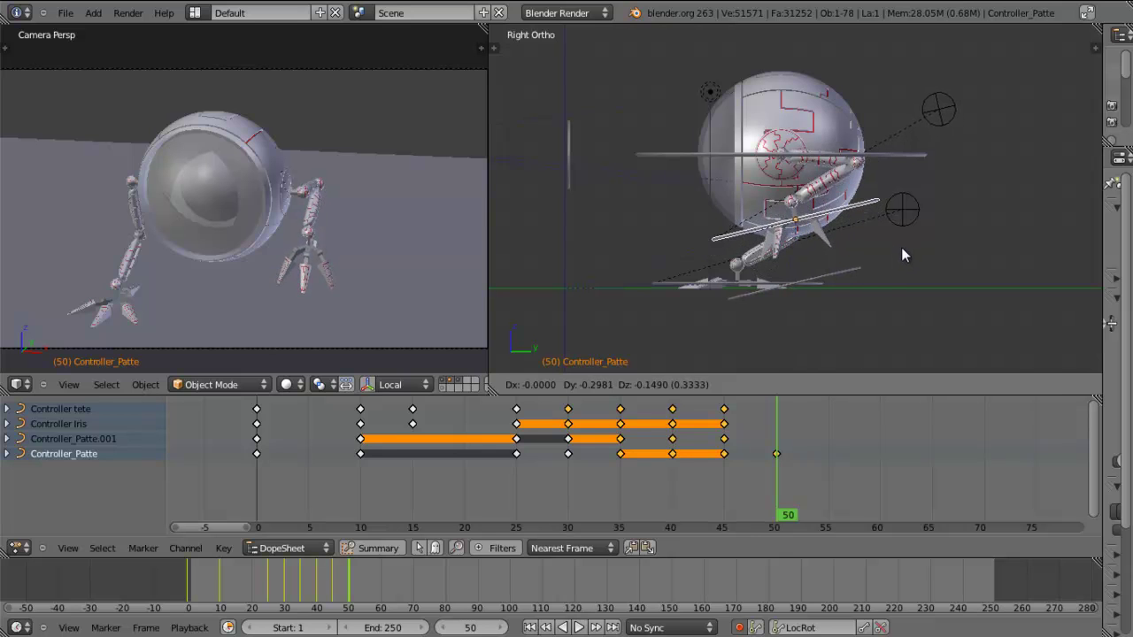
left_click(900, 240)
Raise Controller tete vertically at frame 50 so the head rises while the foot passes
right_click(903, 154)
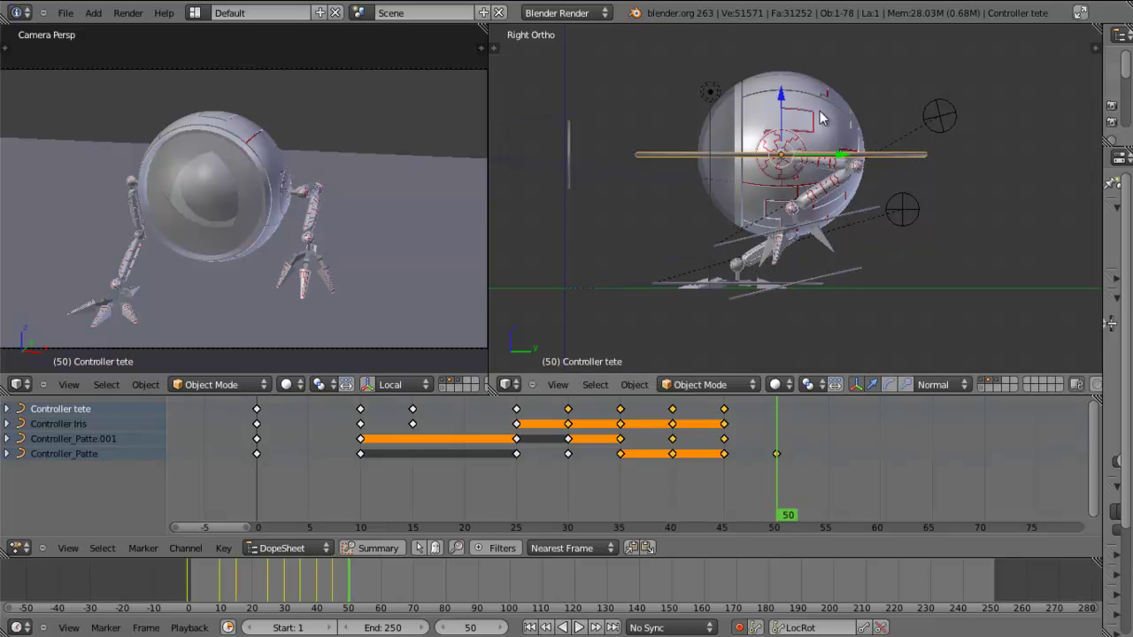
key("g")
key("z")
key("z")
left_click(776, 82)
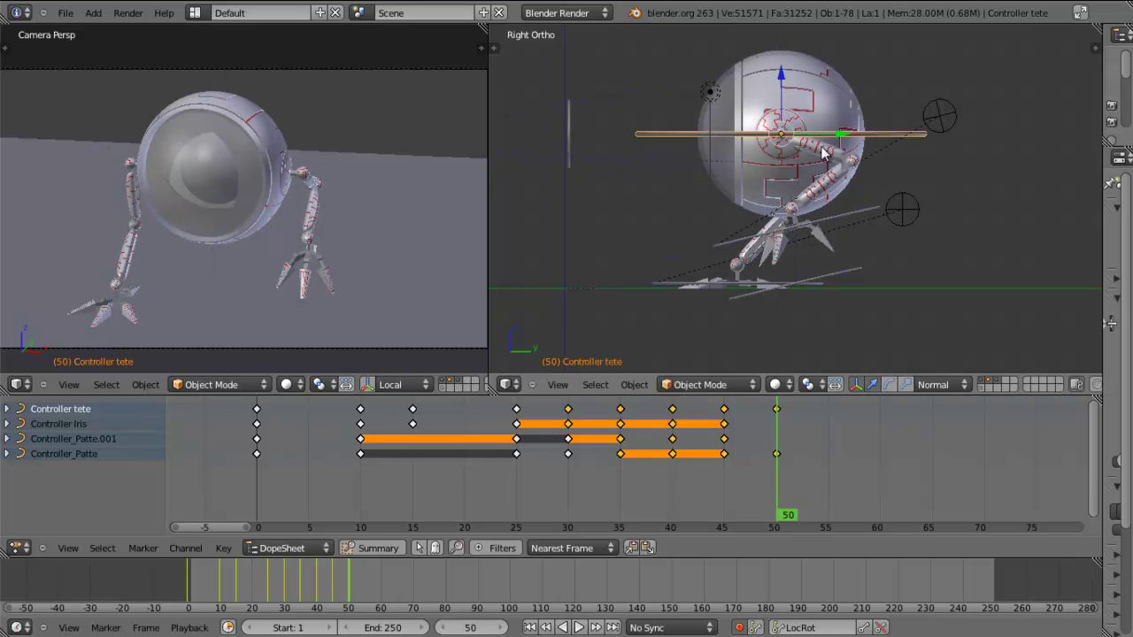
scroll(775, 77, "up", 3)
key("g")
key("z")
key("z")
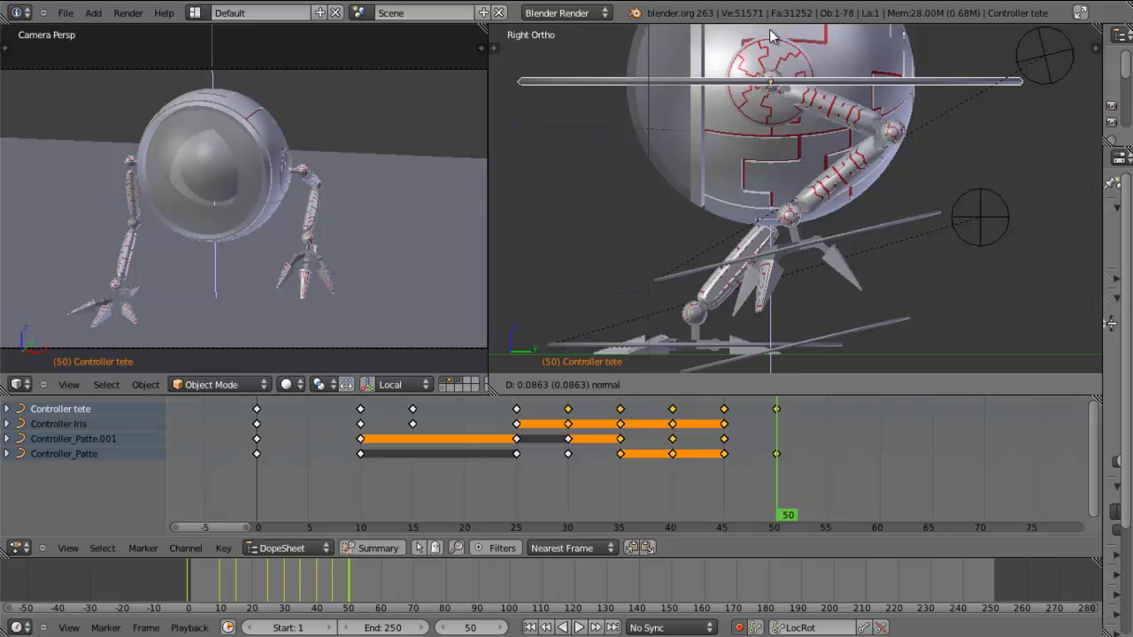
left_click(769, 29)
Turn and tilt Controller tete toward the planted foot at frame 50 with the rotate manipulator
scroll(792, 117, "down", 4)
middle_click_drag(796, 133, 953, 224)
left_click(889, 385)
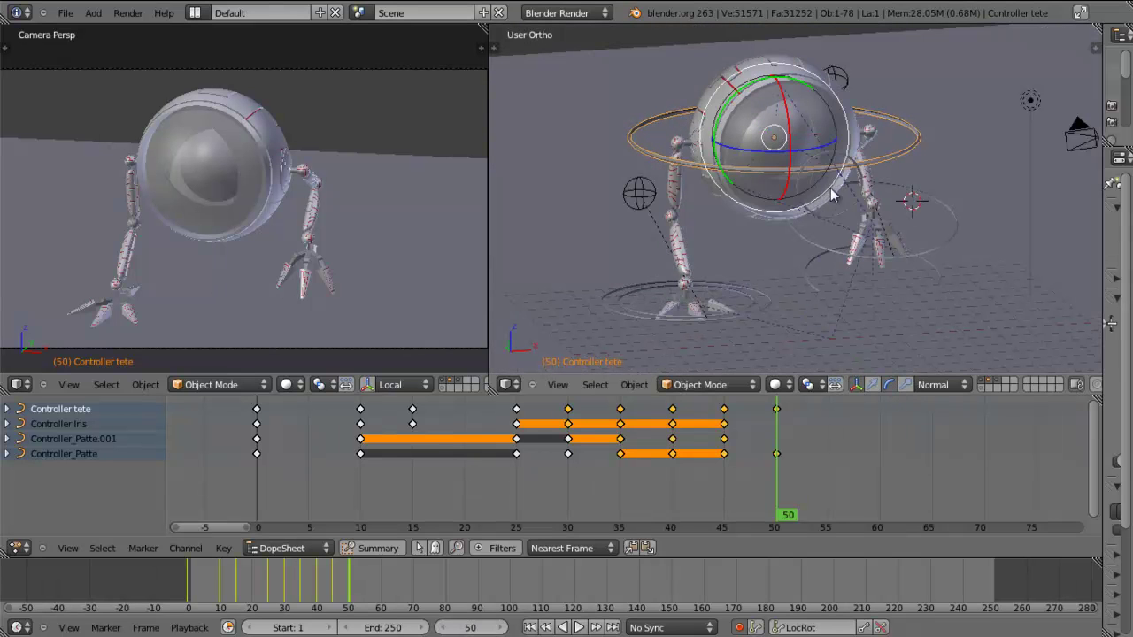
mouse_move(822, 154)
left_mouse_down()
mouse_move(811, 144)
mouse_move(807, 154)
left_mouse_up()
middle_click_drag(908, 248, 781, 132, "shift")
left_click_drag(807, 196, 812, 190)
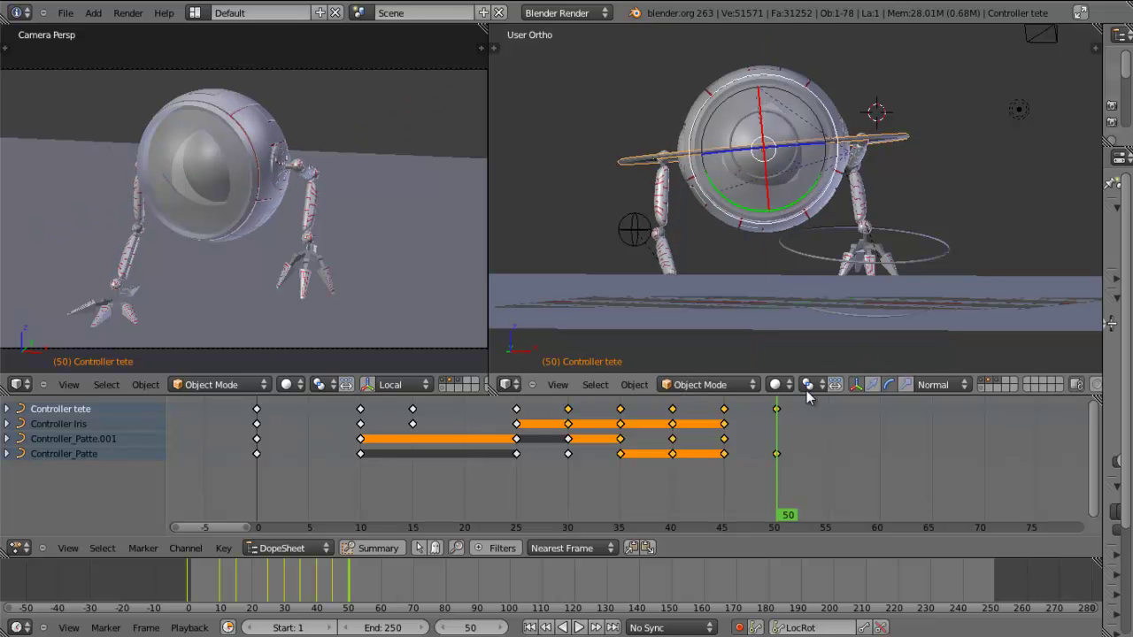
Insert LocRot keyframes at frame 50 for Controller_Patte.001 and Controller Iris
scroll(795, 264, "down", 2)
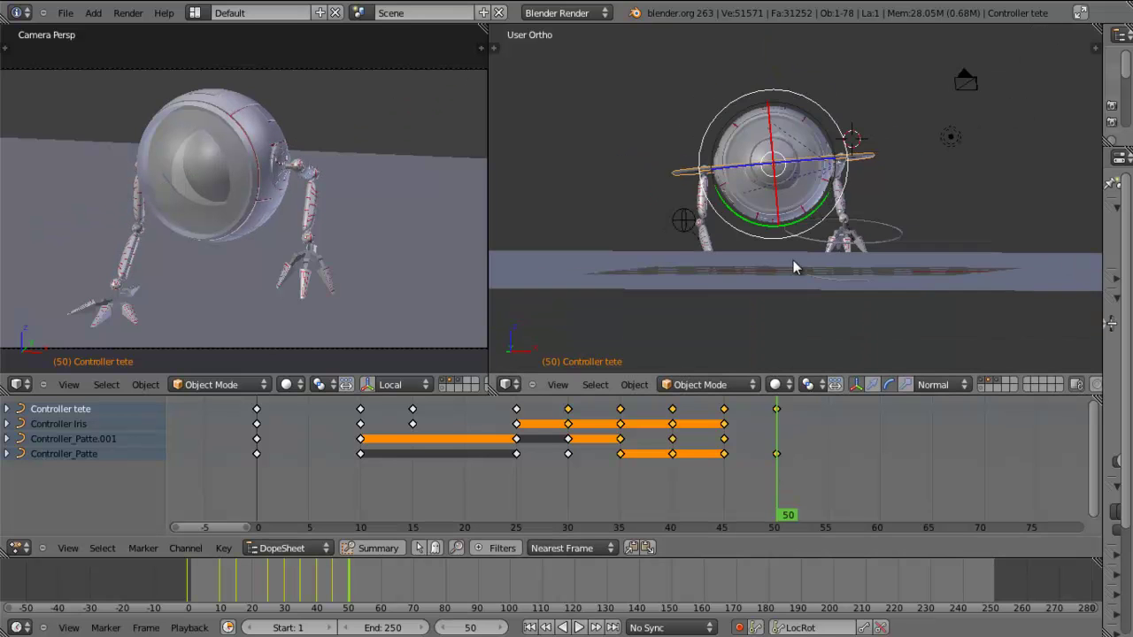
middle_click_drag(792, 261, 774, 295)
right_click(776, 294)
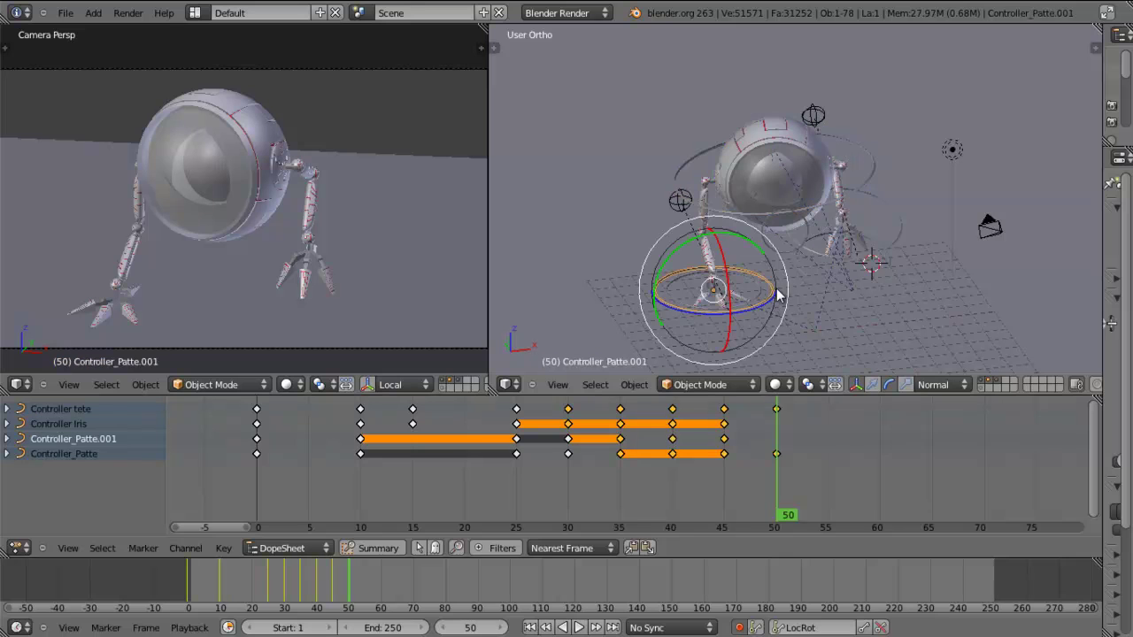
left_click(861, 627)
left_click(87, 425)
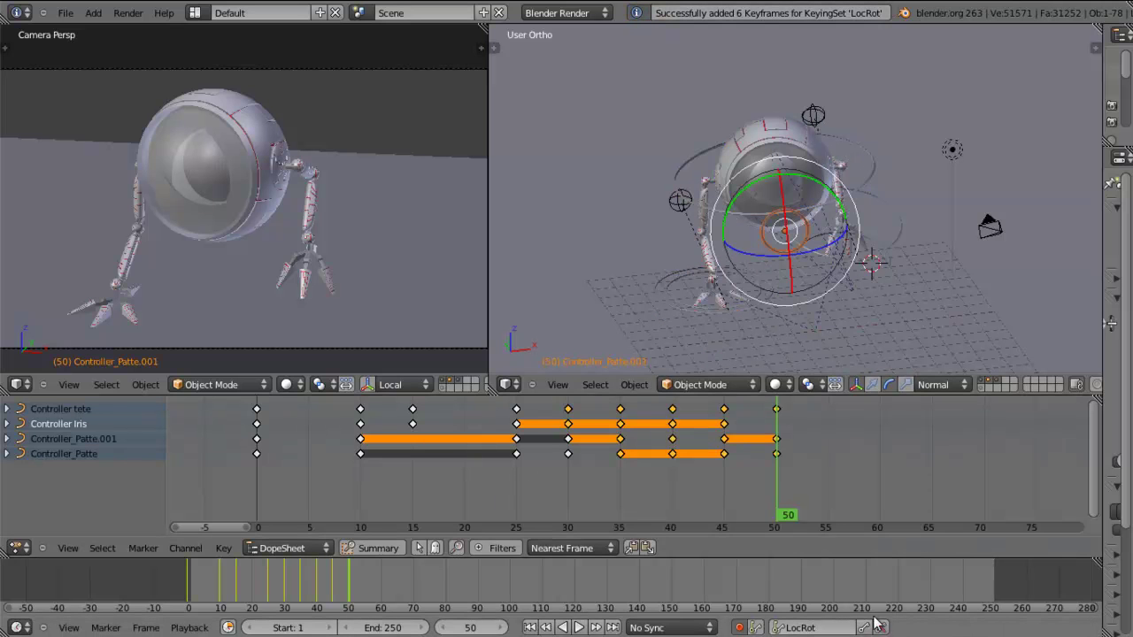
left_click(864, 627)
At frame 55, straighten Controller tete's rotation so the head is level and faces forward
left_click_drag(768, 471, 823, 461)
middle_click_drag(939, 274, 753, 268)
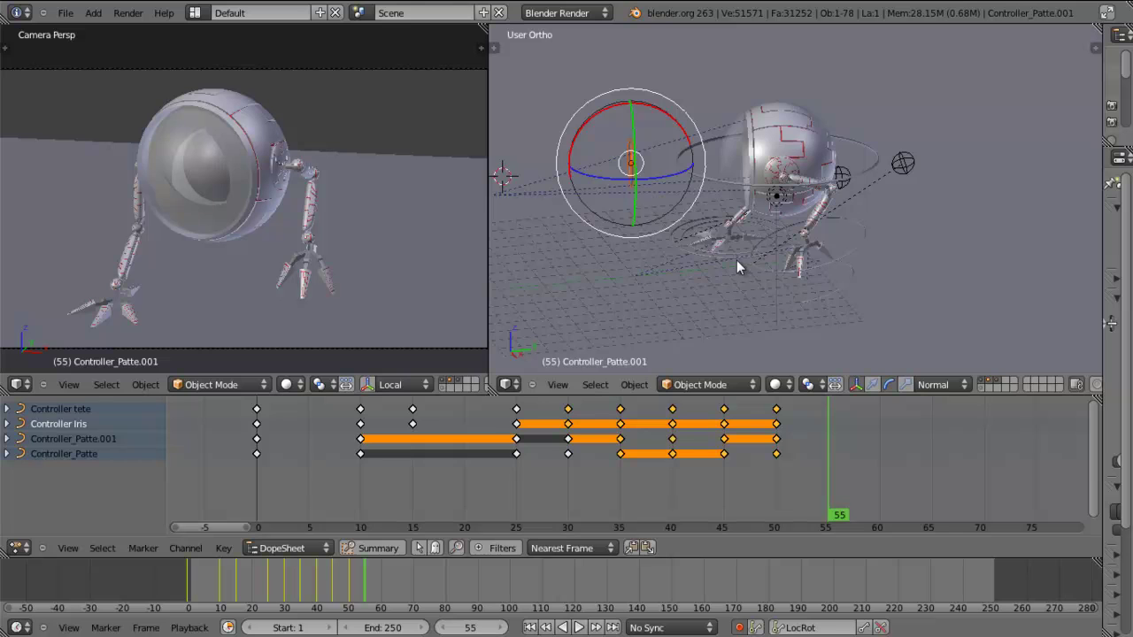
scroll(760, 272, "up", 5)
middle_click_drag(705, 276, 771, 283)
right_click(788, 186)
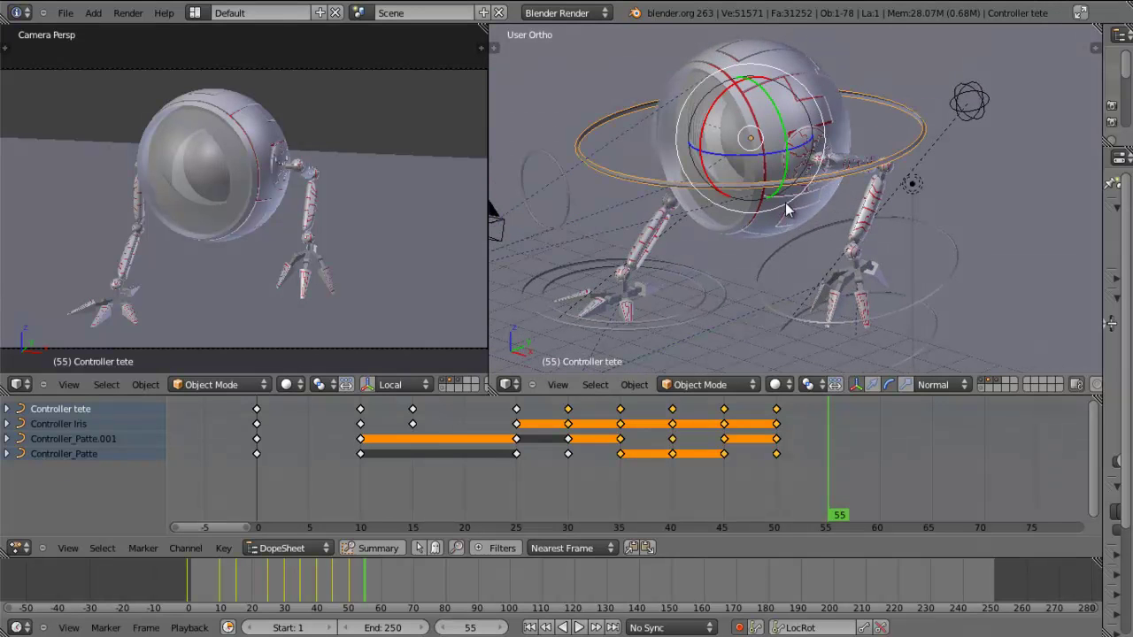
left_click_drag(785, 202, 770, 276)
Move Controller tete forward along Y about 1.24 units at frame 55 so the head sits over the planted foot
left_click(874, 386)
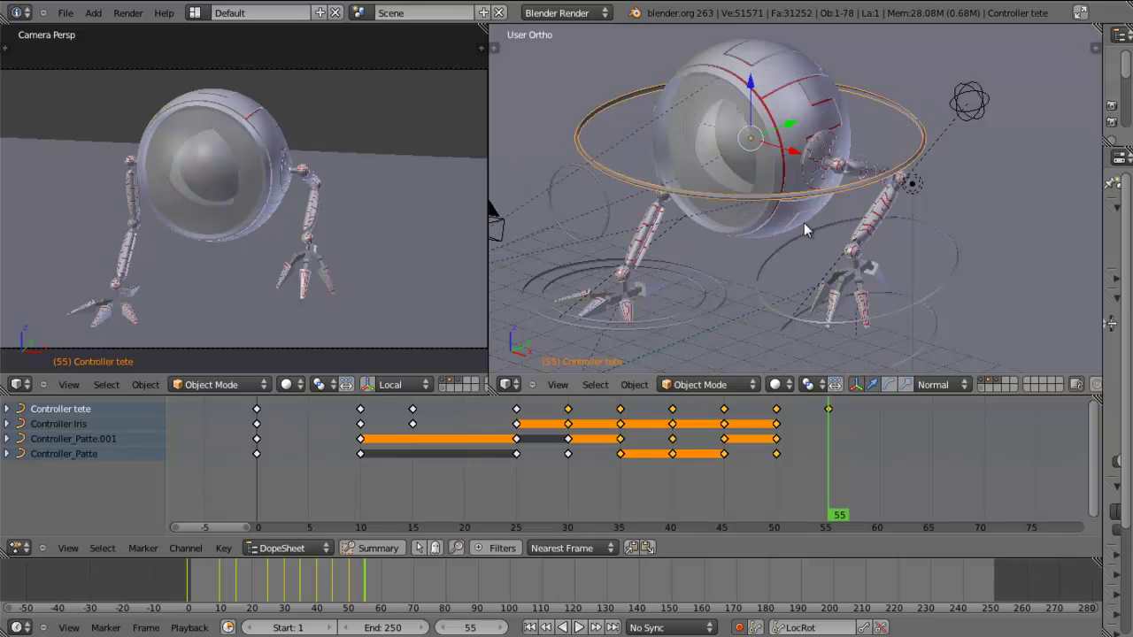
key("ctrl+KP_3")
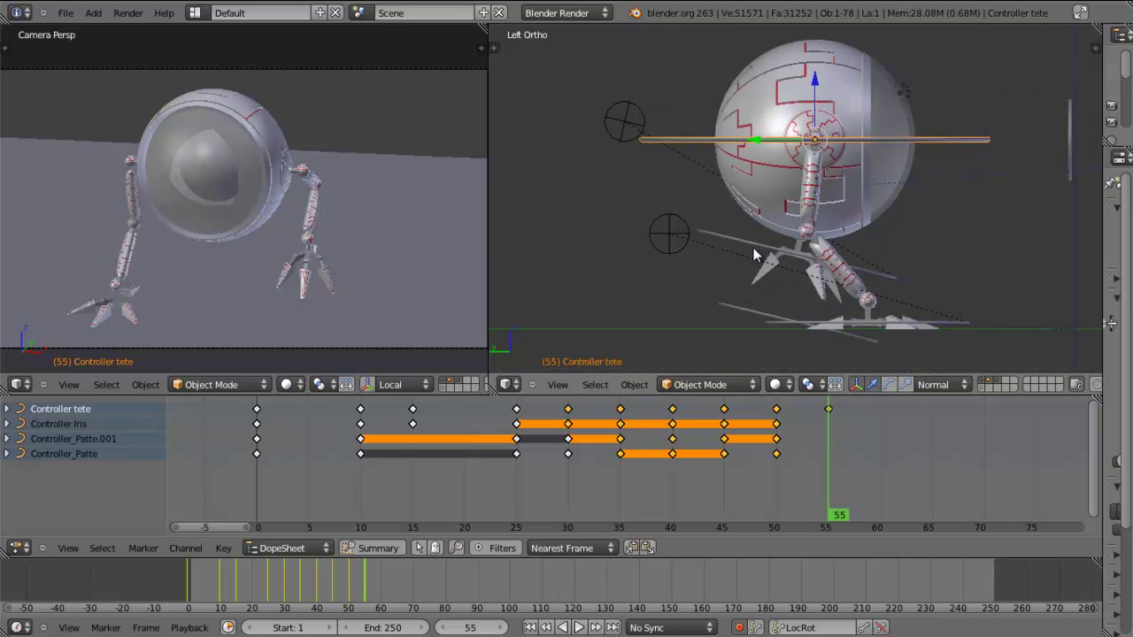
key("g")
key("y")
key("y")
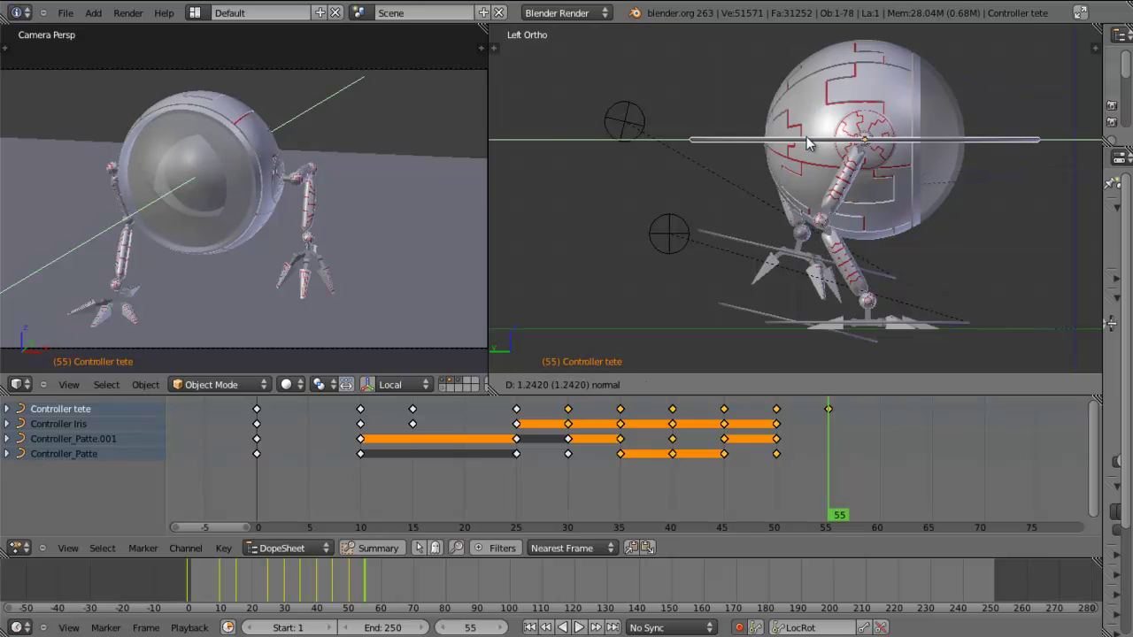
left_click(861, 177)
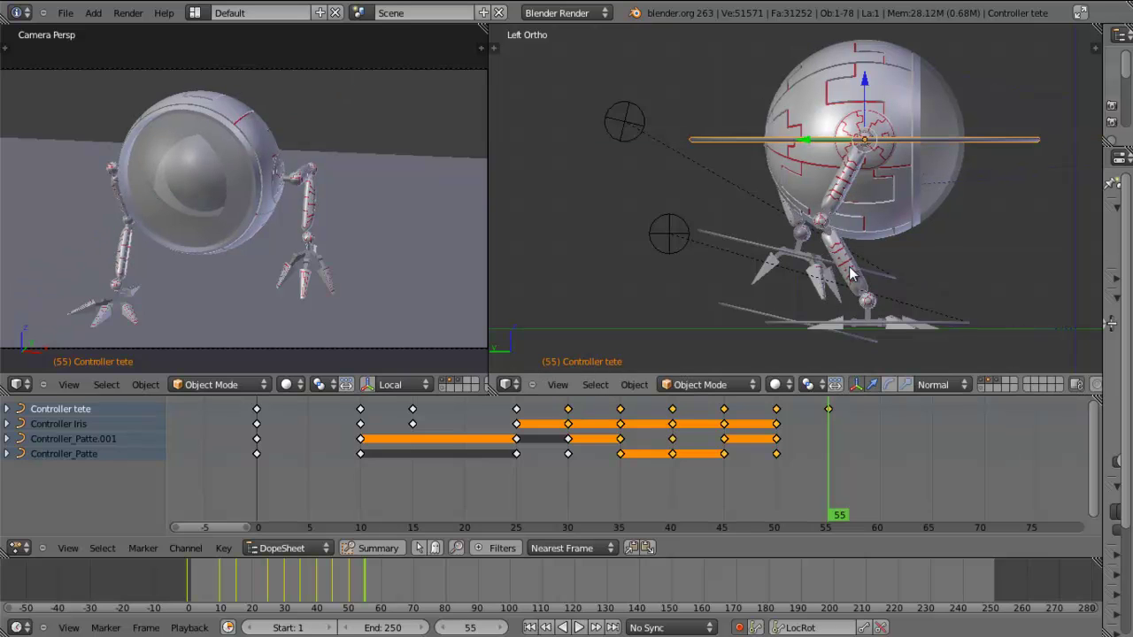
Set Controller_Patte flat on the ground level with the other foot at frame 55, and lower Controller tete slightly
right_click(797, 257)
key("i")
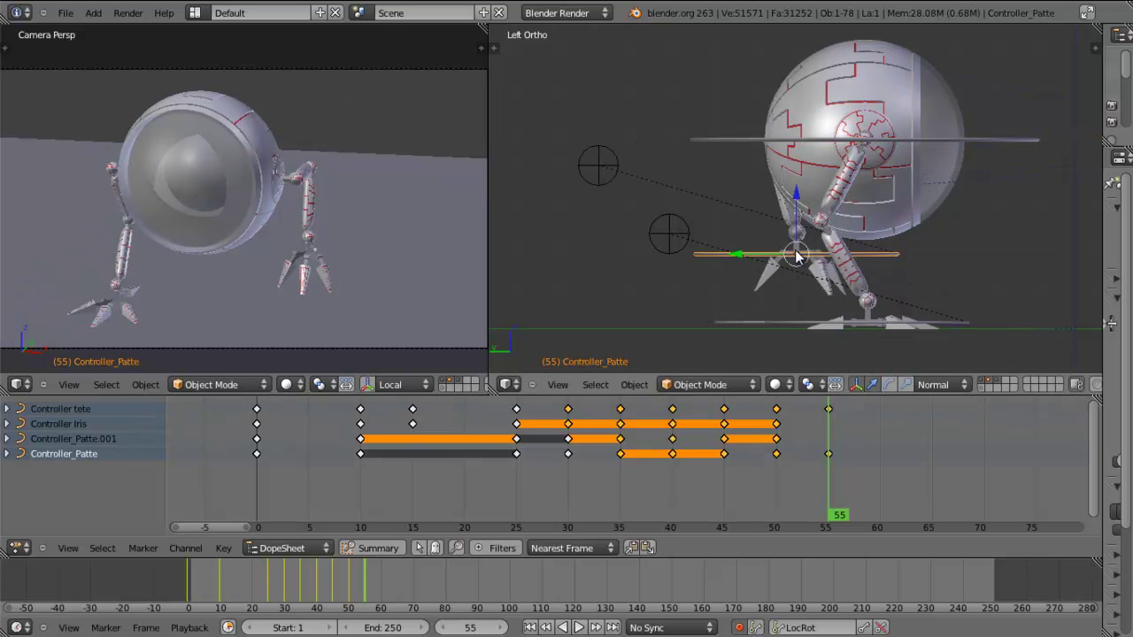
key("g")
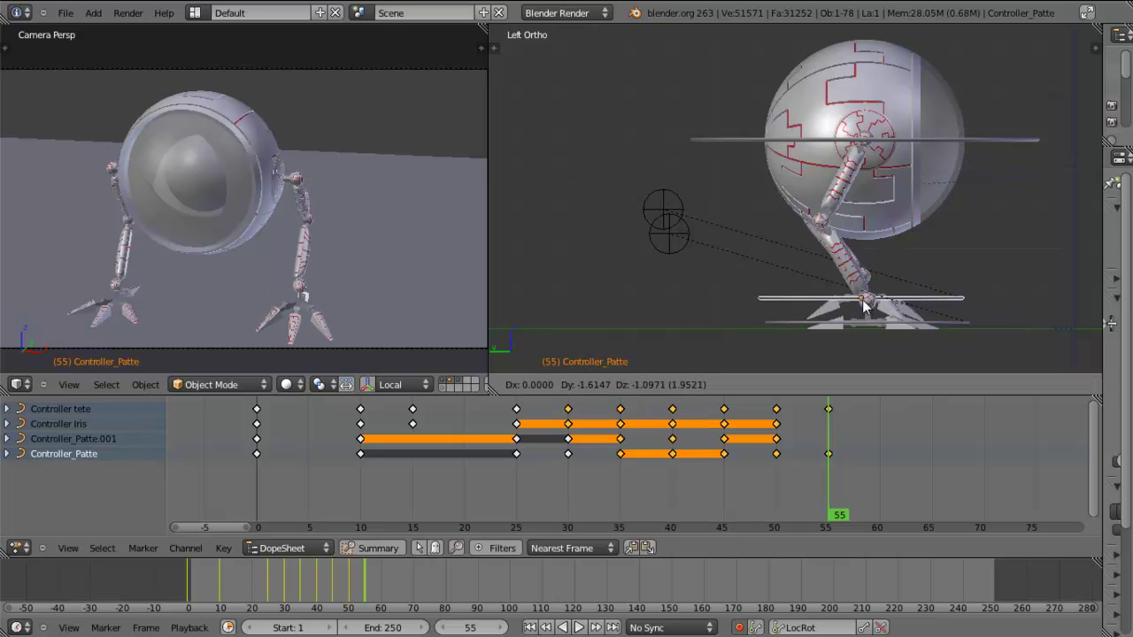
left_click(866, 328)
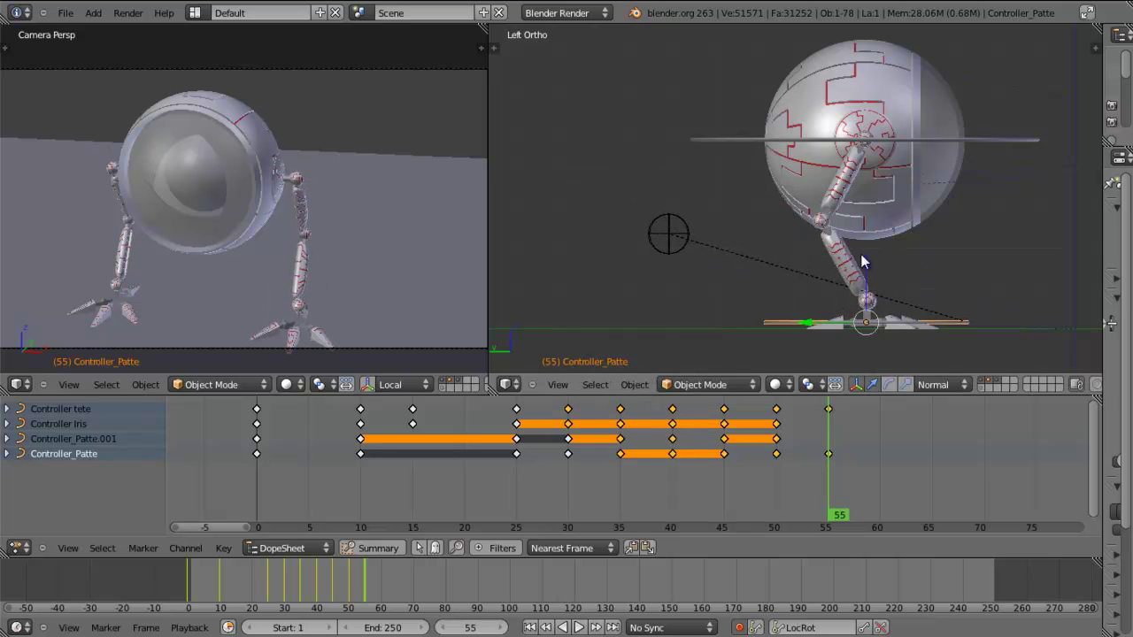
right_click(991, 140)
left_click_drag(864, 87, 871, 108)
Insert LocRot keyframes at frame 55 for Controller_Patte.001 and Controller Iris
middle_click_drag(865, 280, 863, 531)
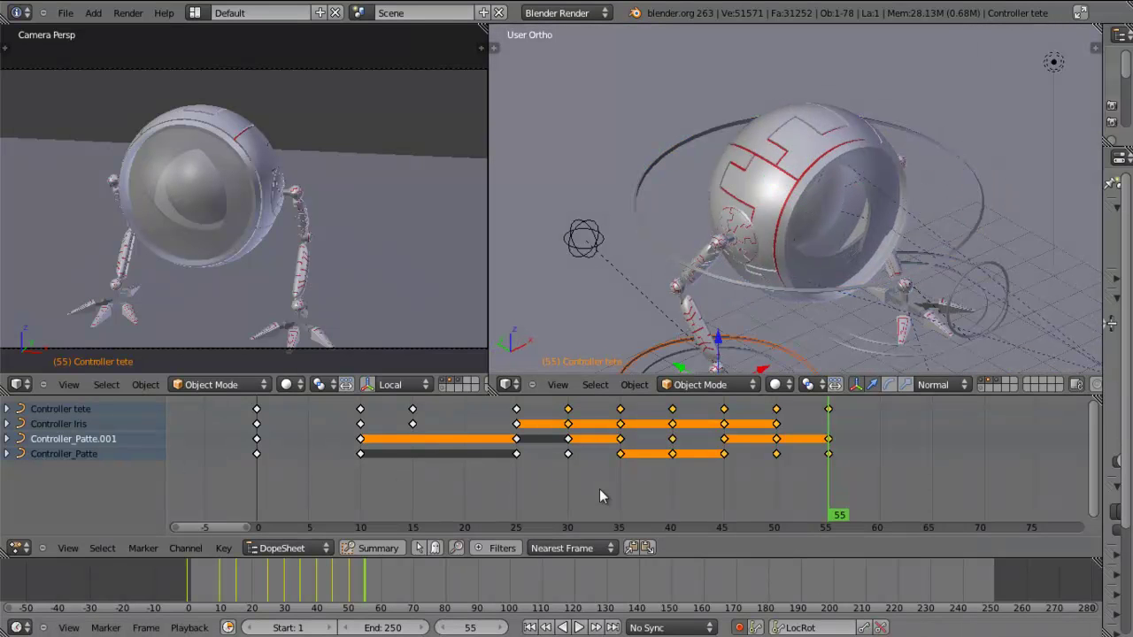
key("i")
left_click(53, 424)
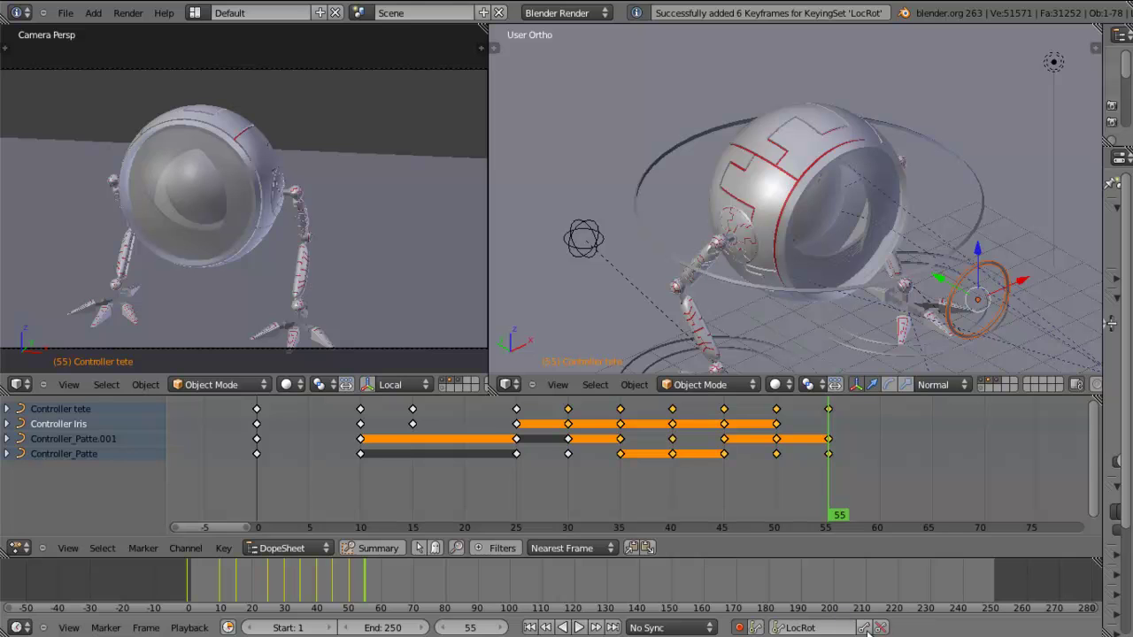
Review the robot's landing and steps between frames 25 and 55 from front and angled views
left_click_drag(792, 494, 516, 482)
middle_click_drag(743, 251, 699, 366)
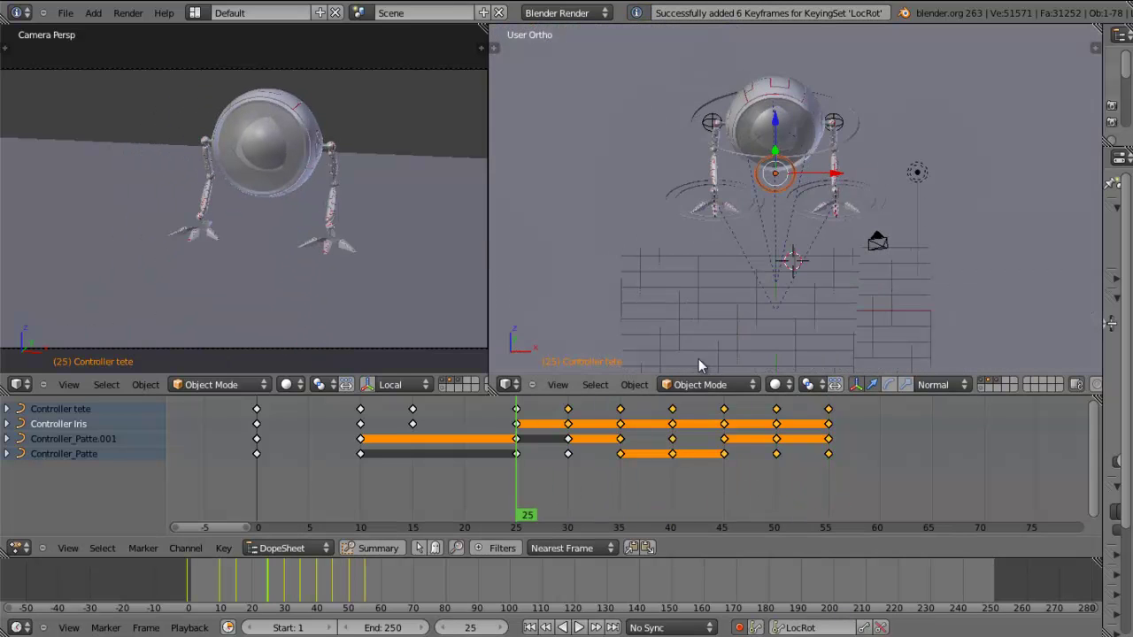
left_click_drag(543, 508, 831, 495)
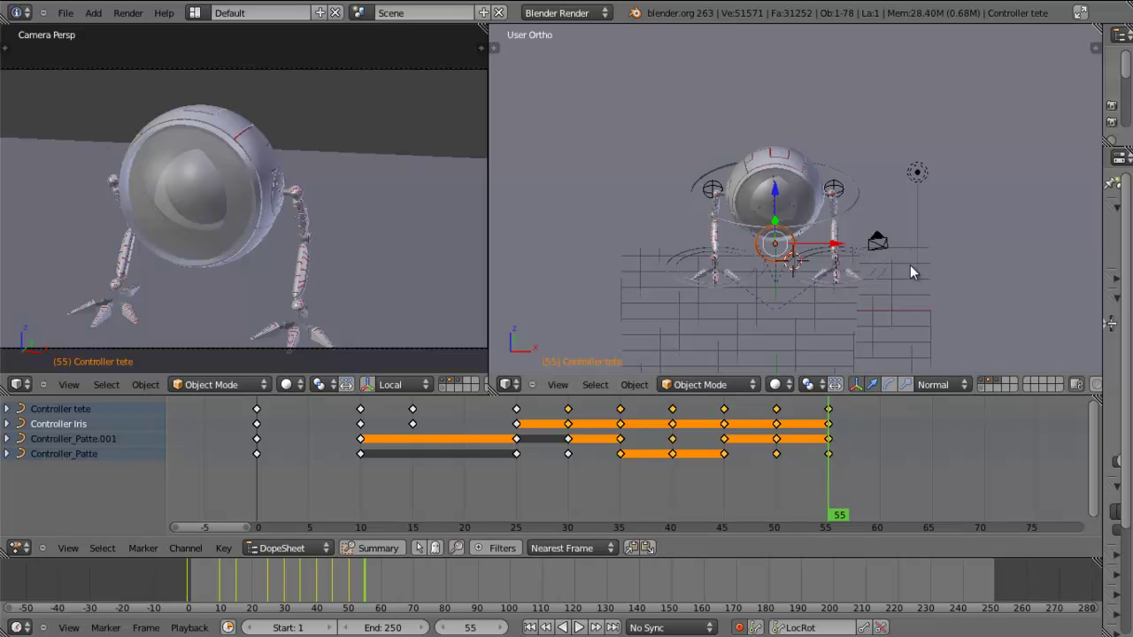
middle_click_drag(860, 270, 856, 240)
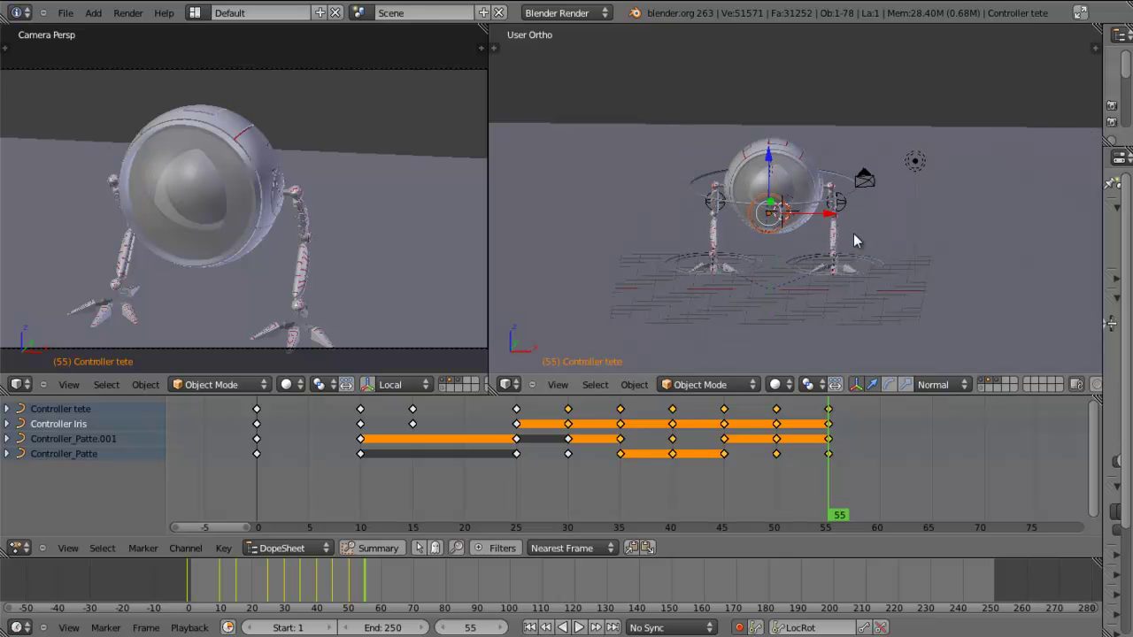
middle_click_drag(911, 216, 982, 226)
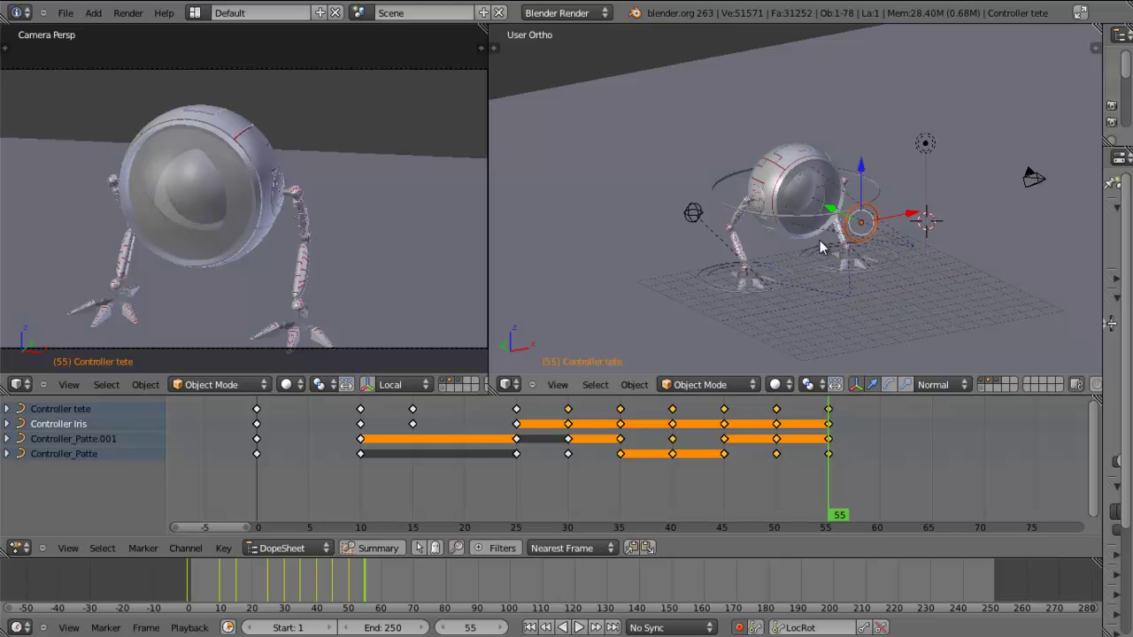
middle_click_drag(856, 252, 833, 248)
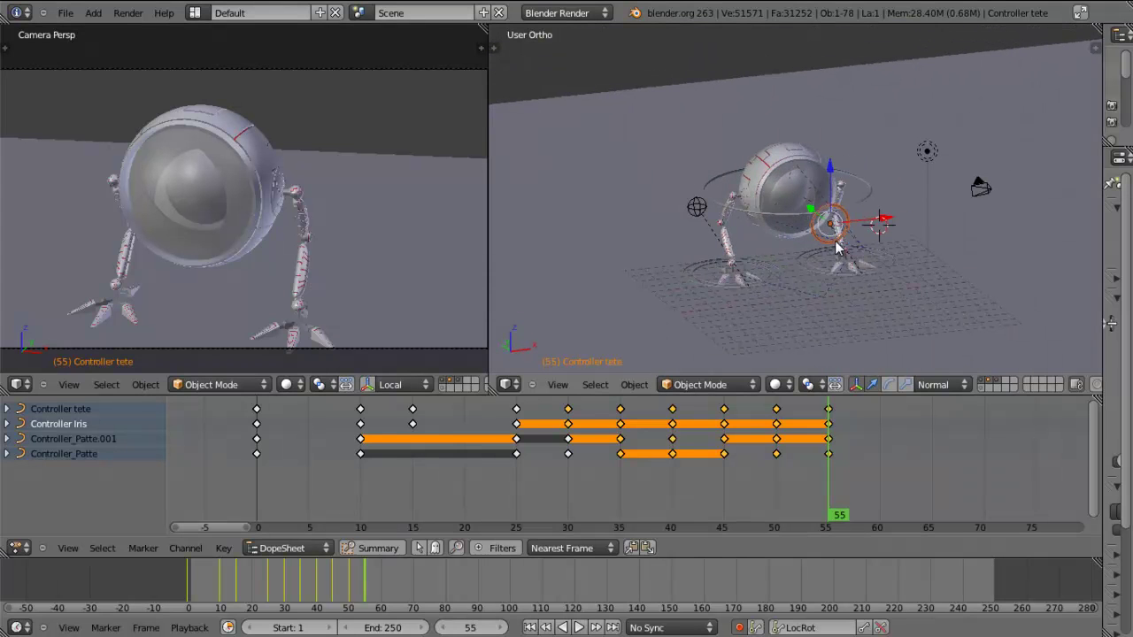
Render an OpenGL preview of the animation from the camera view and play back Preview0001-0250.avi
scroll(438, 390, "down", 5)
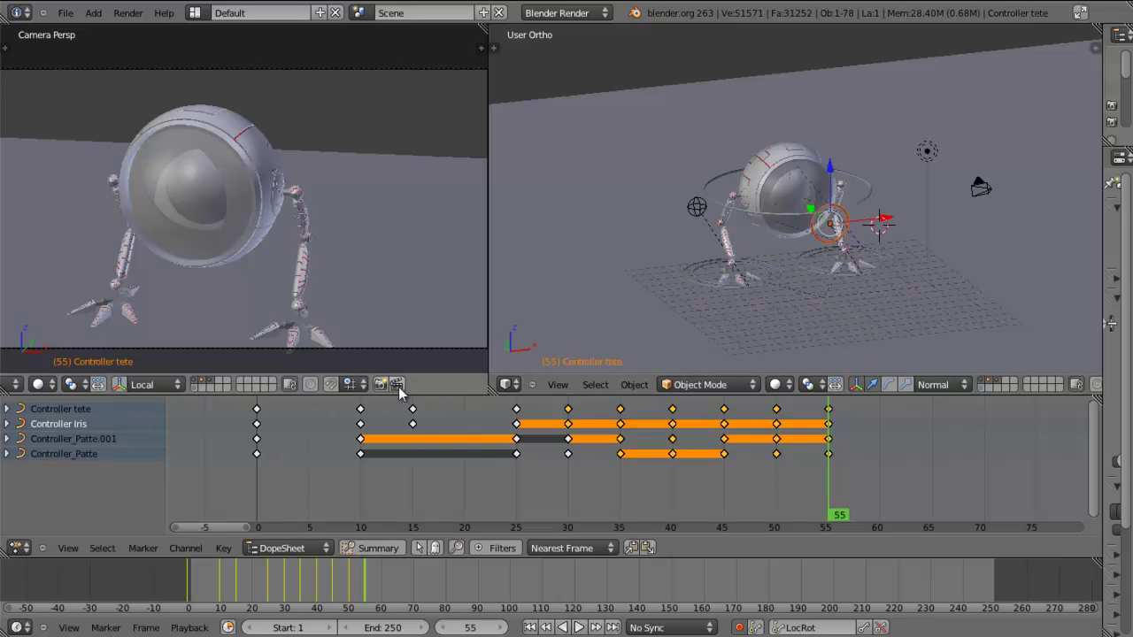
left_click(397, 385)
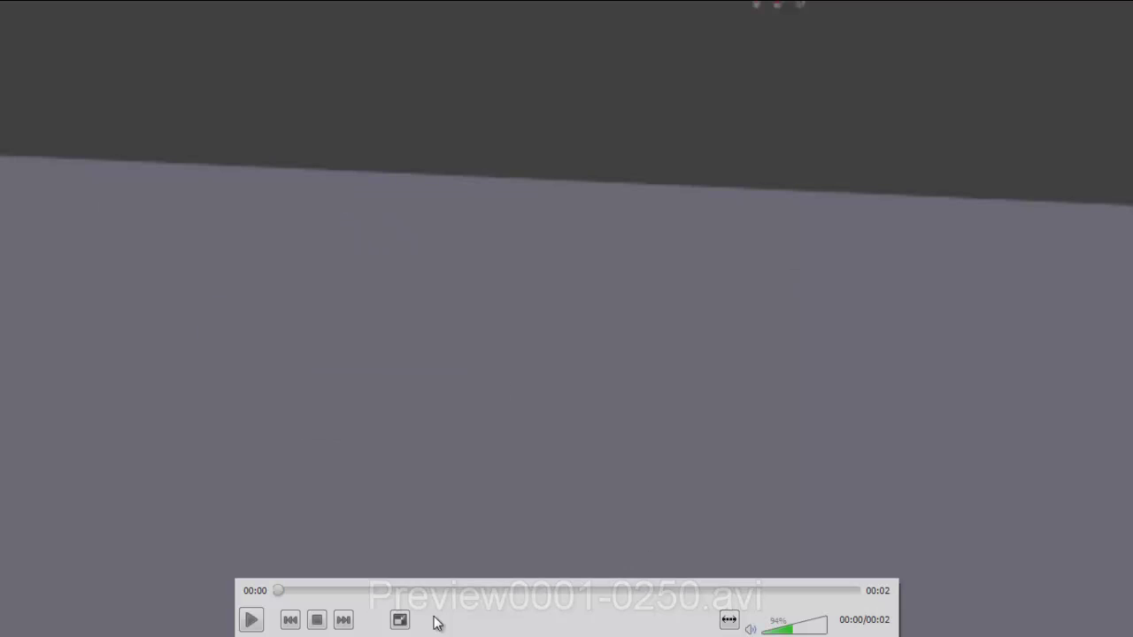
left_click(254, 623)
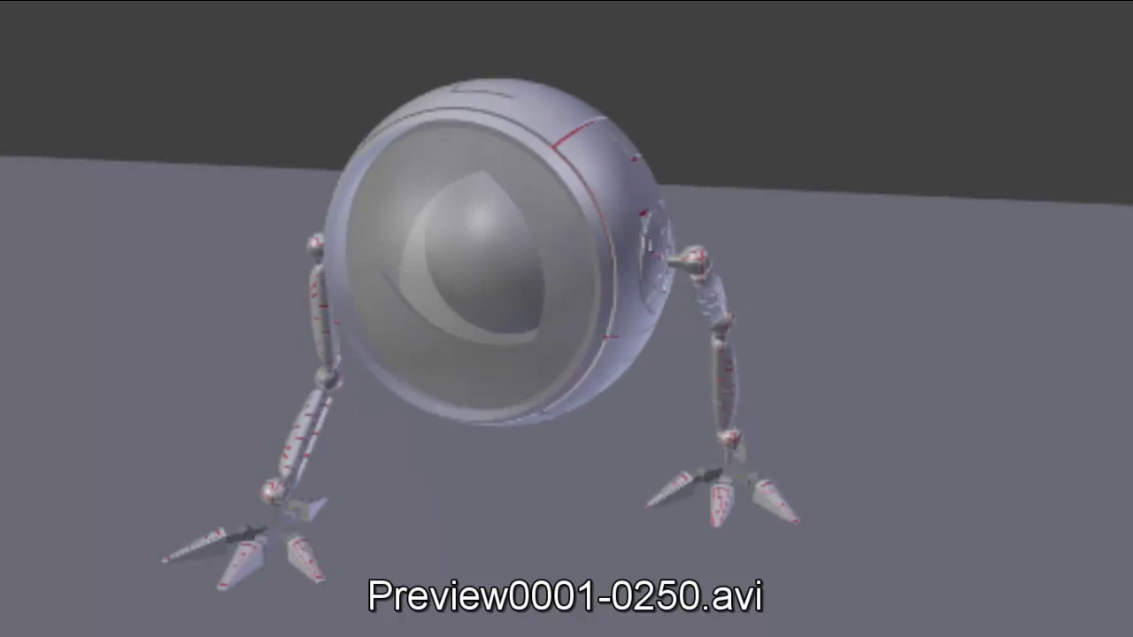
mouse_move(407, 620)
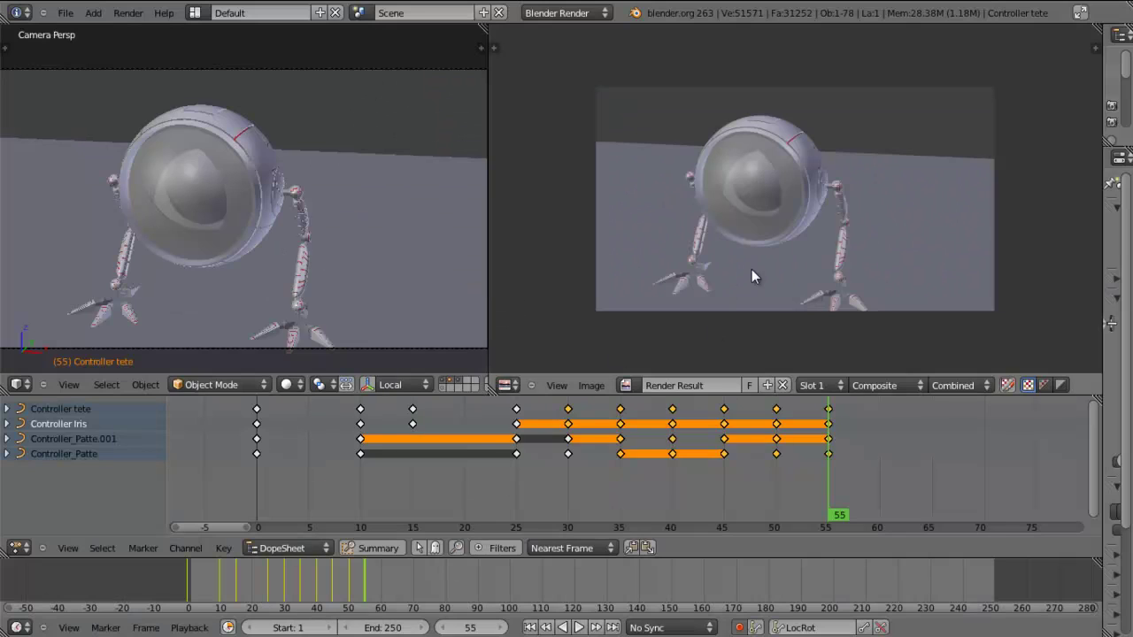
Switch the render result area back to the 3D view and check the foot's landing around frame 52
key("shift+F5")
middle_click_drag(832, 335, 788, 265, "shift")
scroll(832, 267, "up", 2)
key("shift+alt+a")
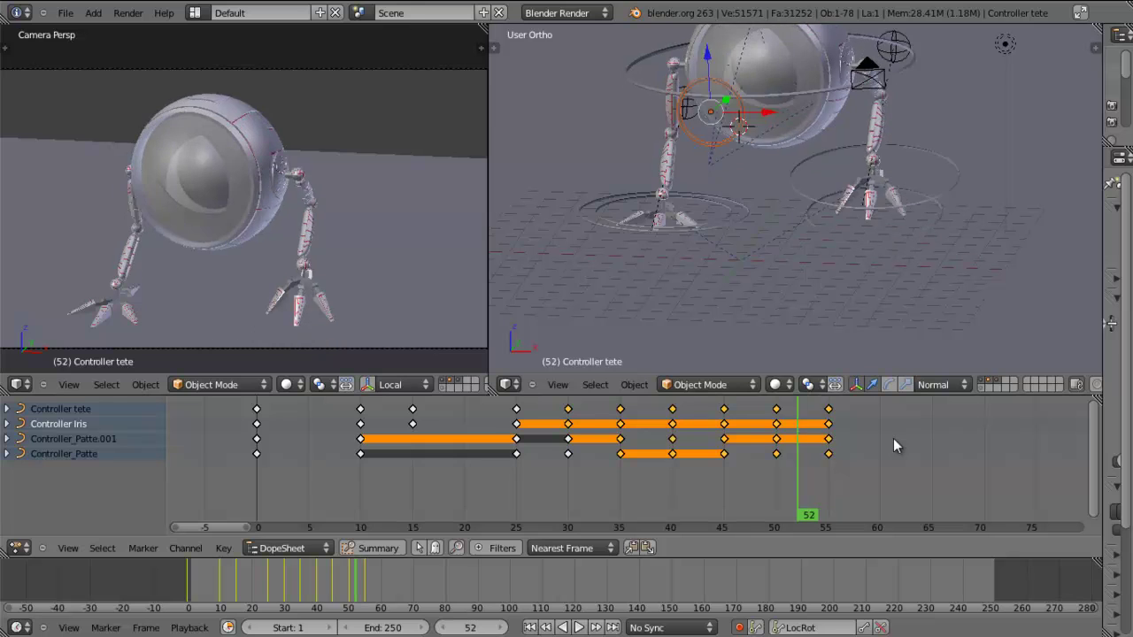
Examine the robot's foot contacts frame by frame around frames 45 to 52
key("Left")
key("Left")
key("Right")
key("Right")
key("Right")
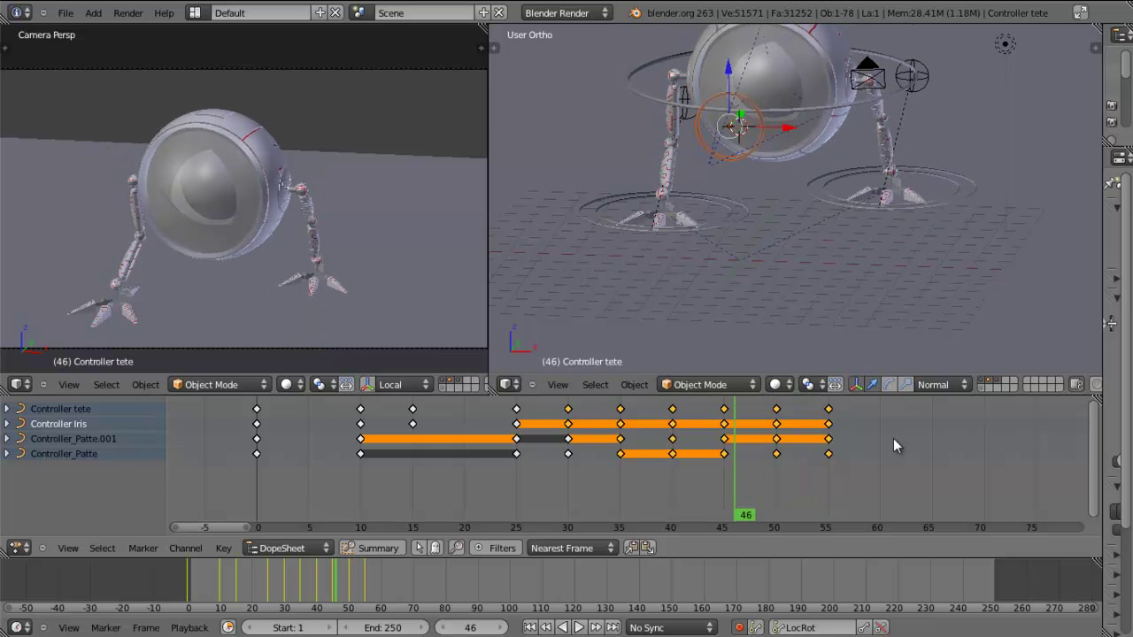
key("Left")
key("Left")
key("Left")
key("Right")
key("Left")
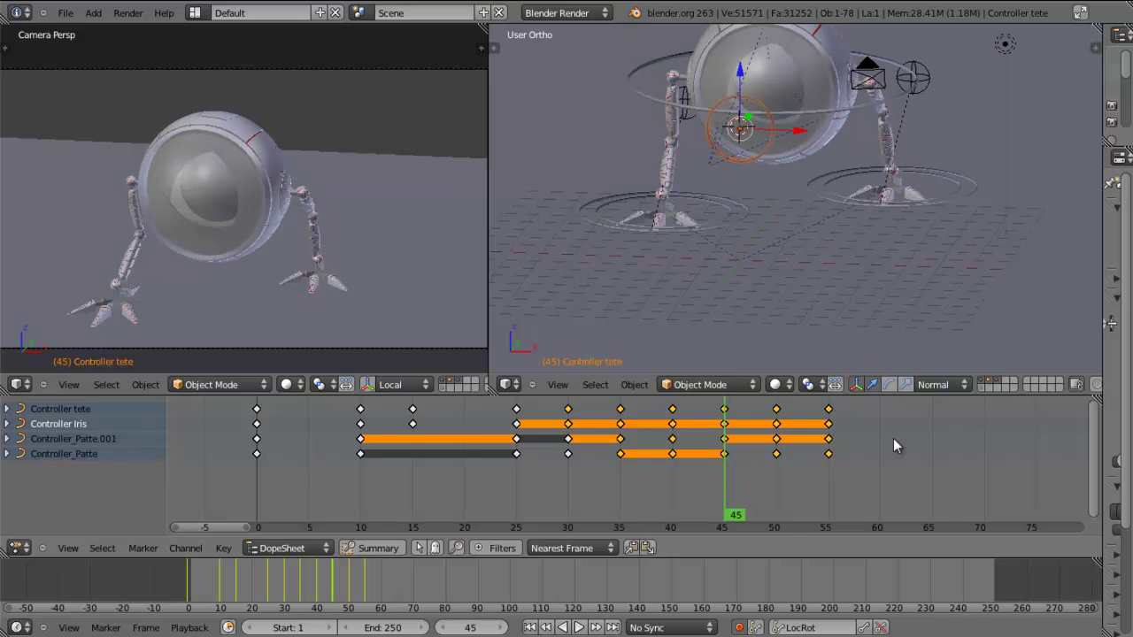
Select the foot controller Controller_Patte and check the foot's lift-off frame by frame around frame 45
right_click(971, 192)
key("Left")
key("Right")
key("Right")
key("Right")
key("Right")
key("Right")
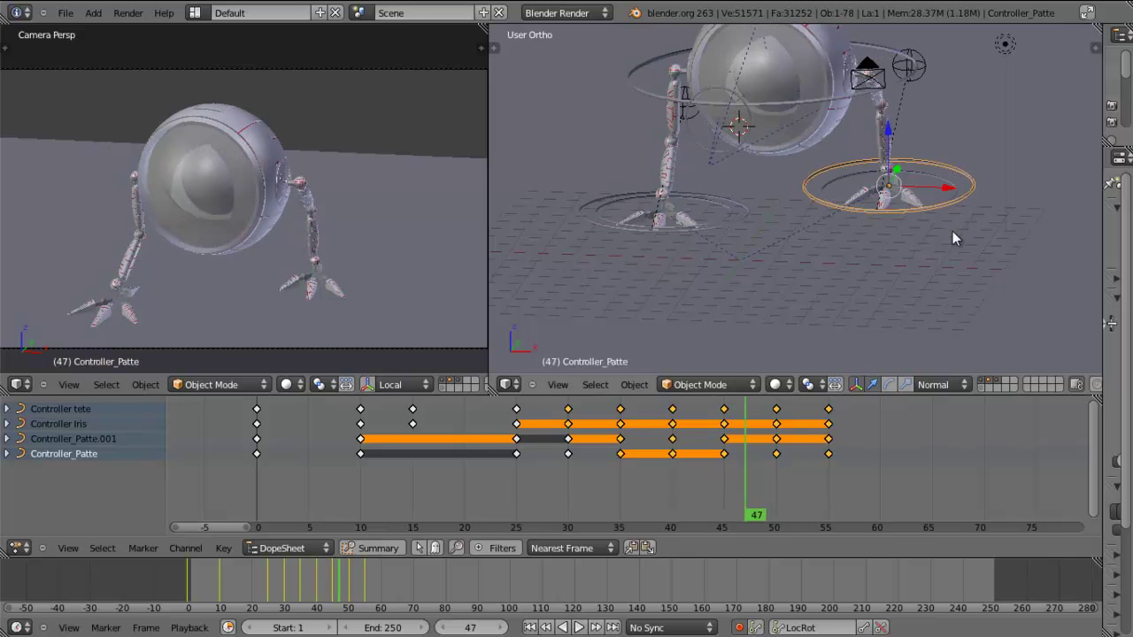
key("Left")
key("Left")
key("Left")
key("Left")
key("Left")
key("Right")
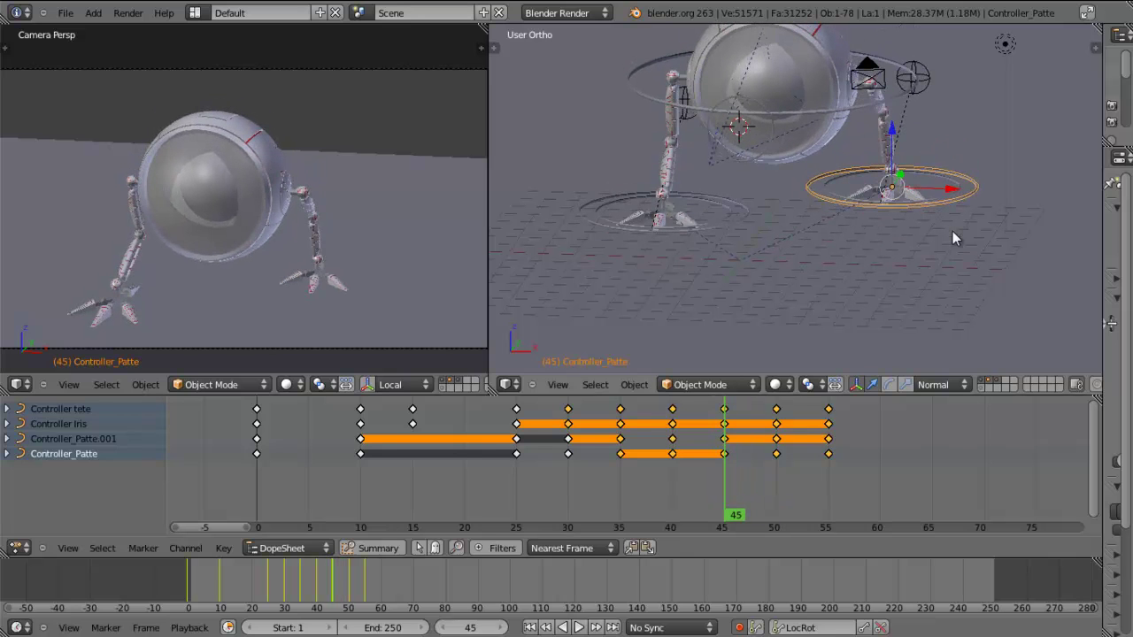
key("Left")
key("Left")
key("Left")
key("Left")
key("Right")
key("Right")
key("Right")
key("Right")
key("Left")
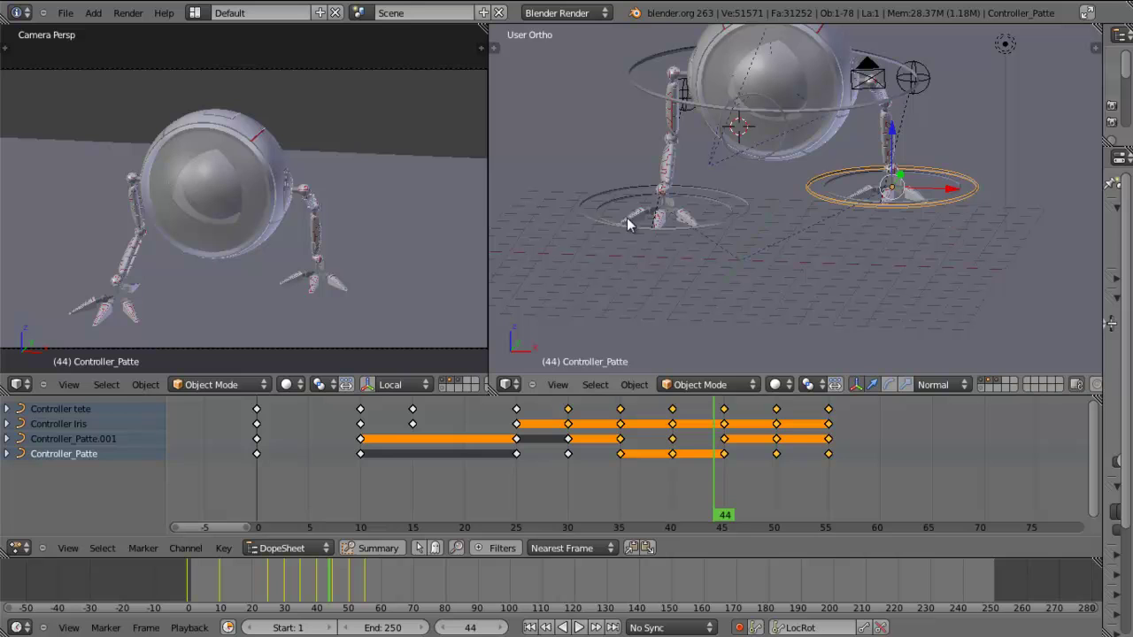
Select Controller_Patte.001 and display its animation curves in the F-Curve Editor in place of the angled 3D view
right_click(671, 232)
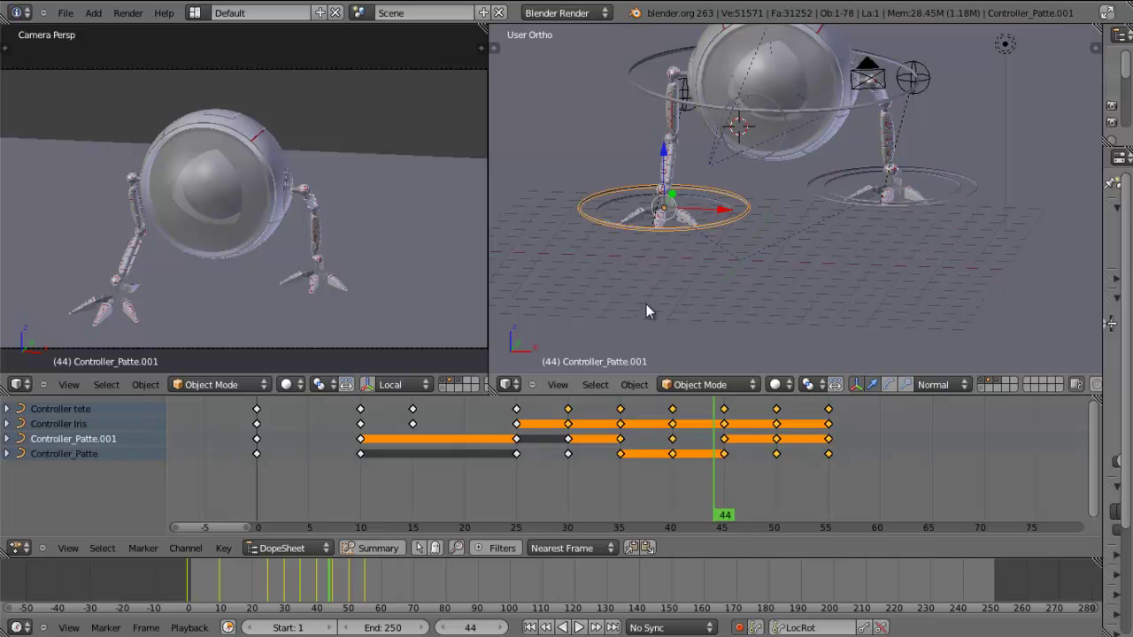
left_click(508, 384)
left_click(544, 329)
scroll(863, 168, "down", 5)
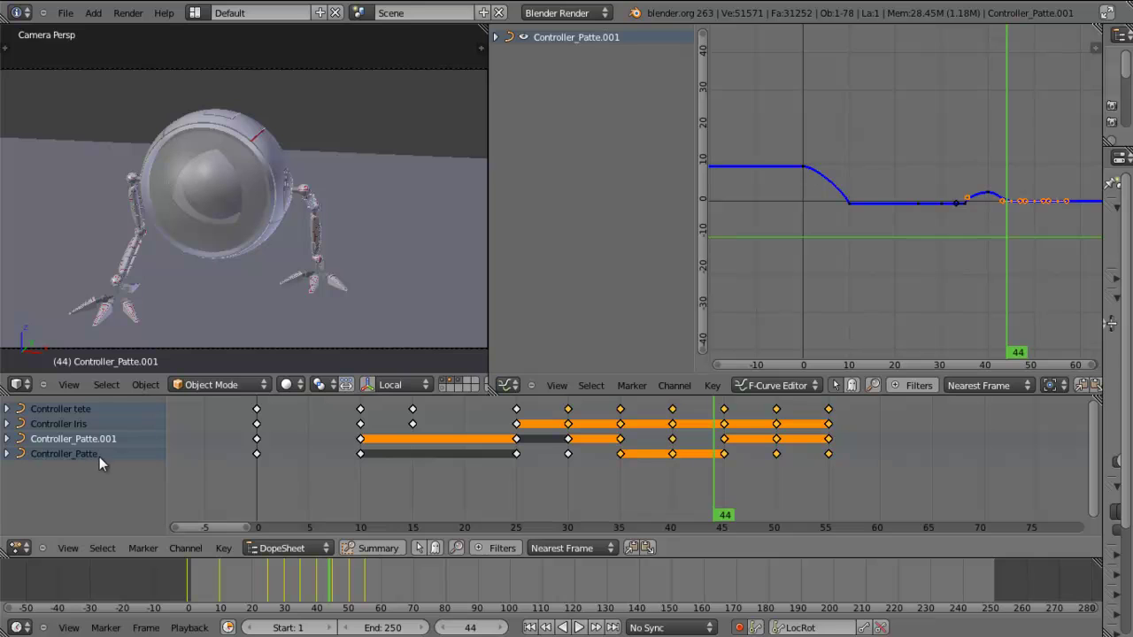
Free the handles of Controller_Patte.001's height key at frame 45 and raise its incoming handle about 0.6 units for a sharper landing
middle_click_drag(935, 240, 984, 249)
scroll(879, 228, "up", 14)
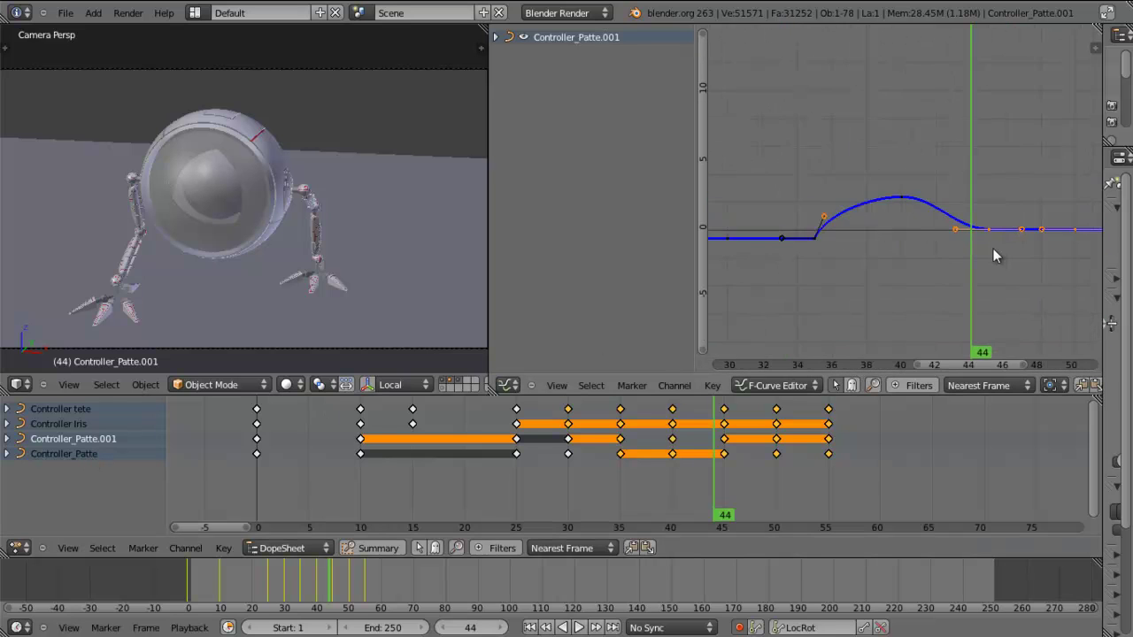
scroll(993, 256, "up", 4)
middle_click_drag(1024, 285, 942, 217)
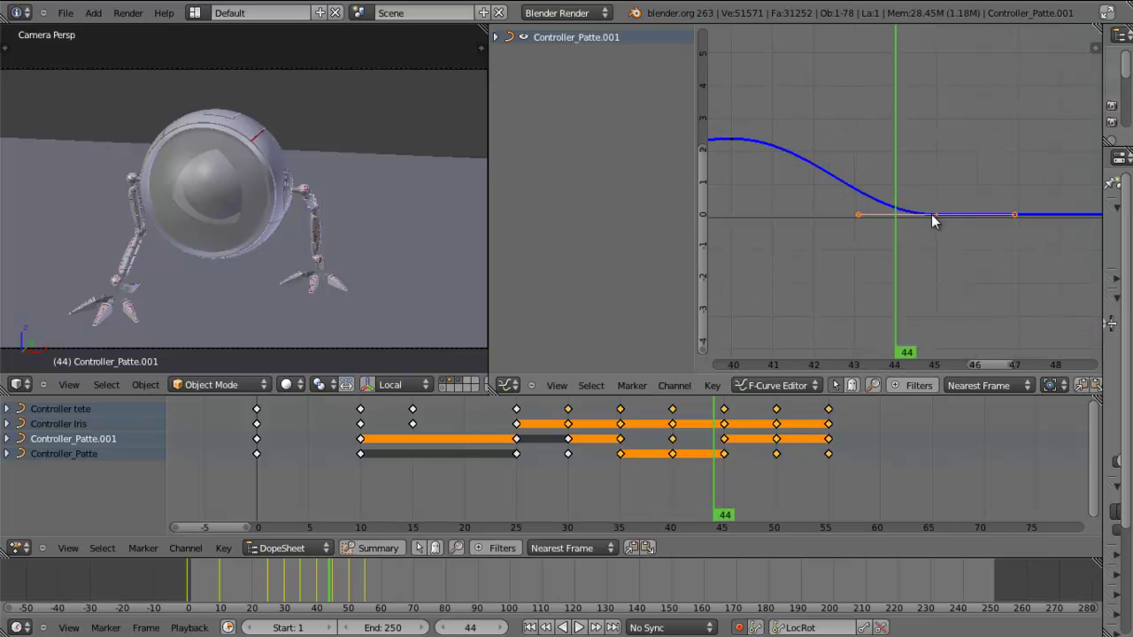
key("v")
left_click(929, 227)
key("g")
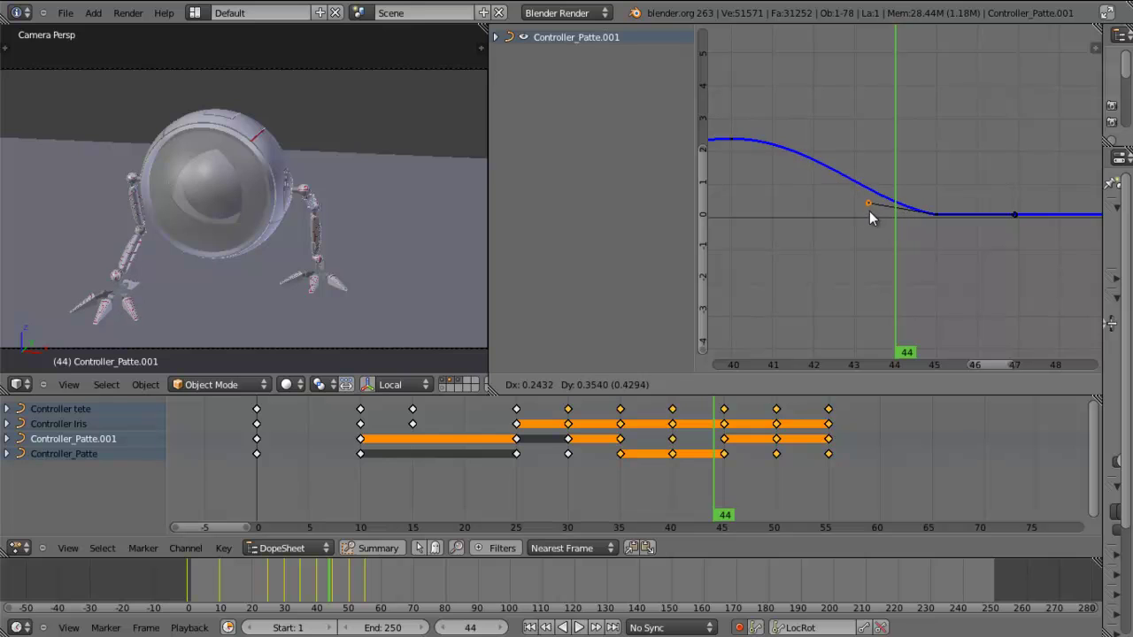
left_click(870, 205)
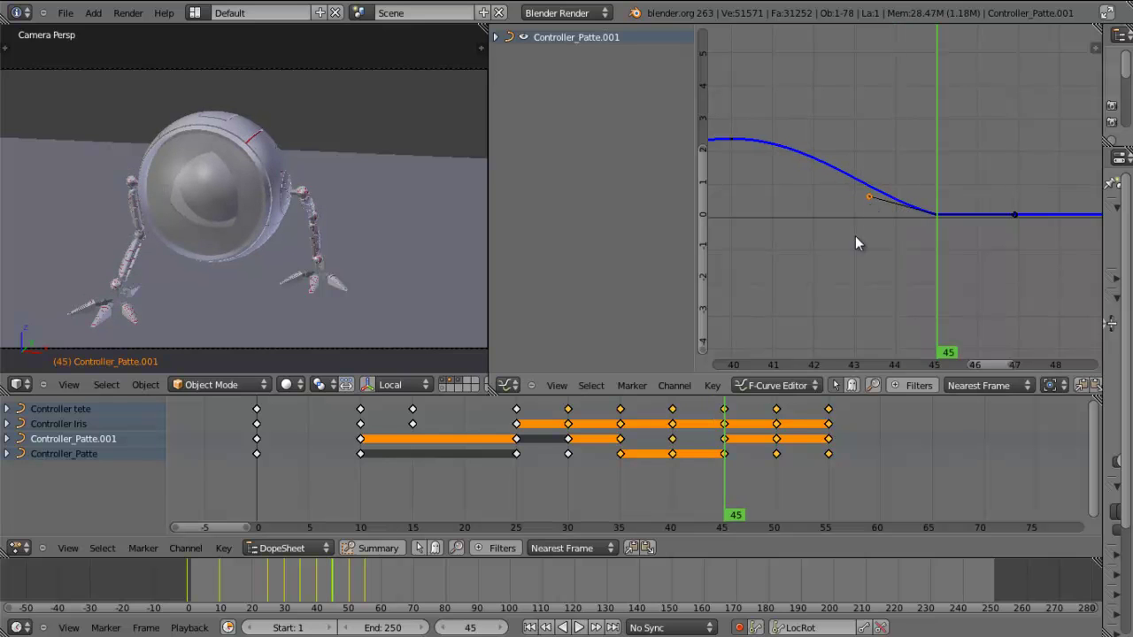
key("Right")
Save the file and examine Controller_Patte.001's height curve before and after frame 45
middle_click_drag(977, 255, 849, 254)
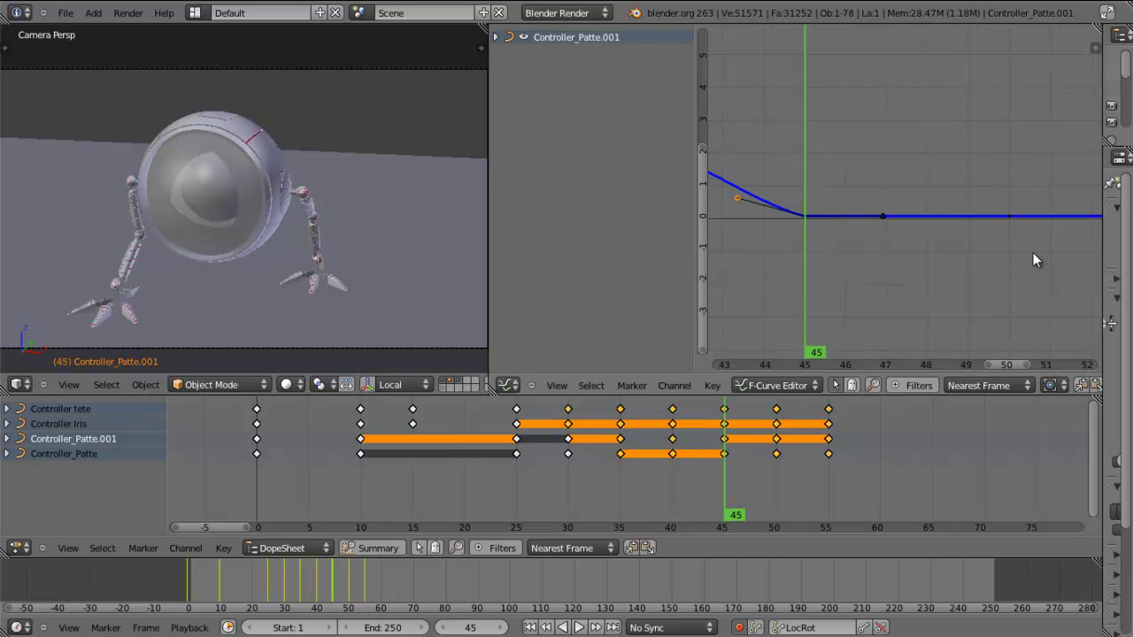
middle_click_drag(1033, 252, 917, 257)
key("ctrl+s")
left_click(457, 240)
middle_click_drag(1030, 268, 894, 275)
scroll(1017, 275, "down", 6)
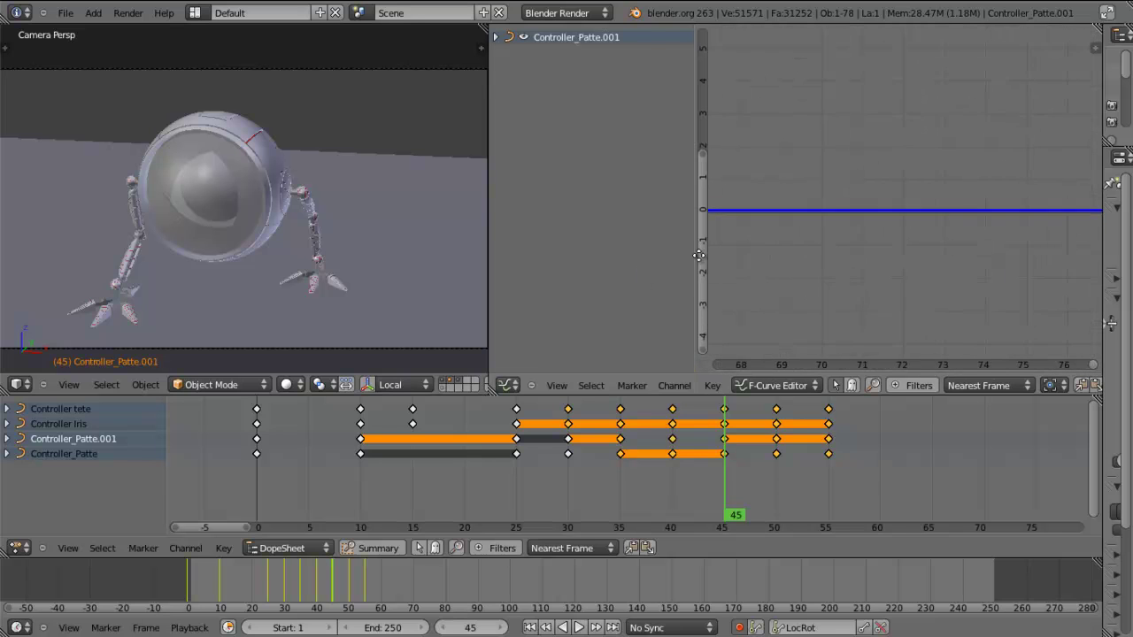
scroll(897, 253, "down", 4)
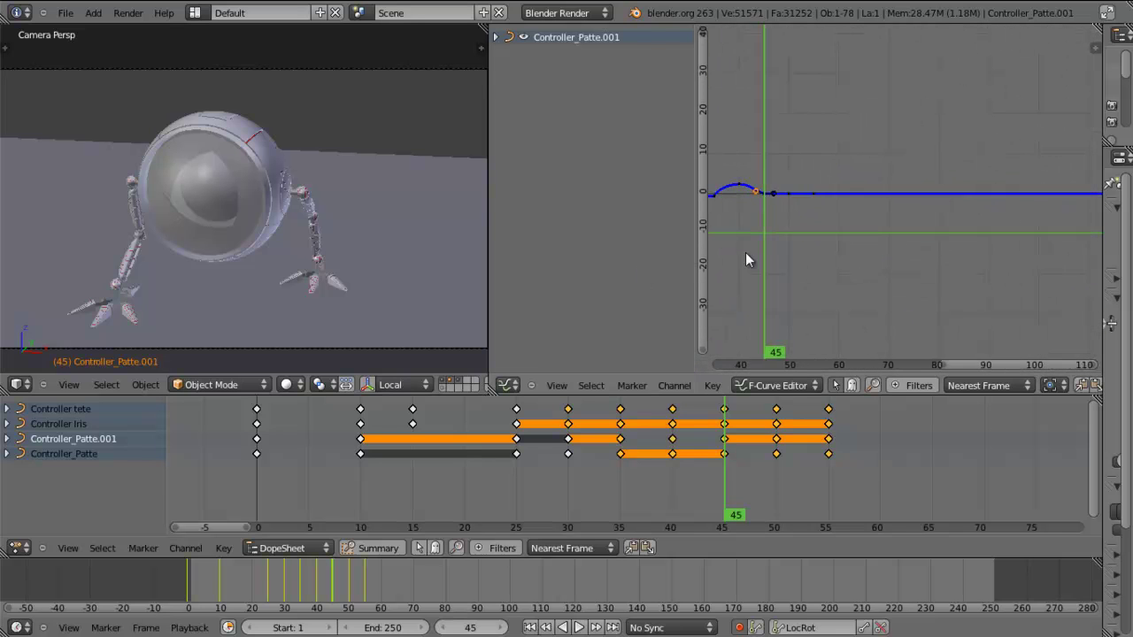
middle_click_drag(749, 253, 874, 252)
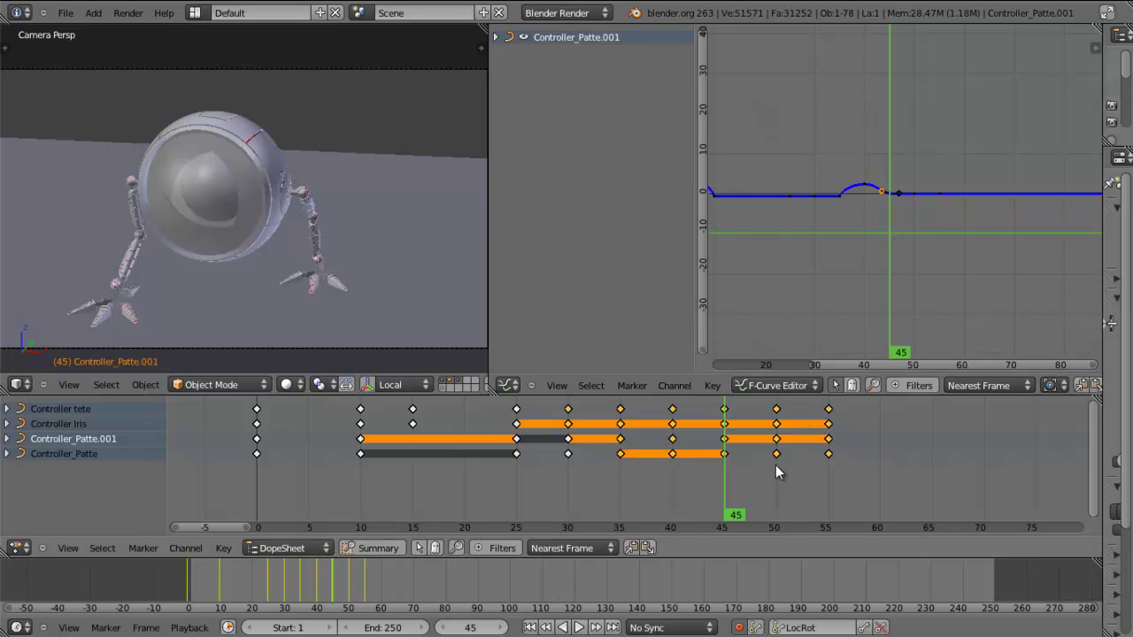
left_click_drag(776, 472, 725, 469)
scroll(920, 232, "up", 4)
middle_click_drag(920, 232, 895, 255)
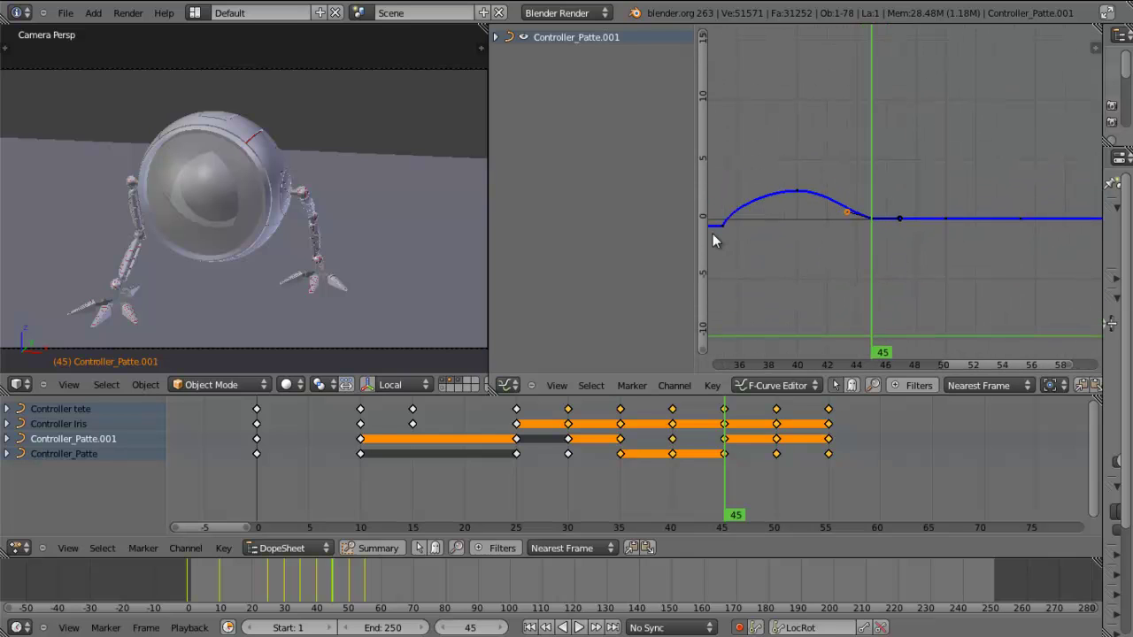
Display Controller_Patte's height curve and select its key at frame 45
left_click(59, 454)
scroll(918, 222, "up", 4)
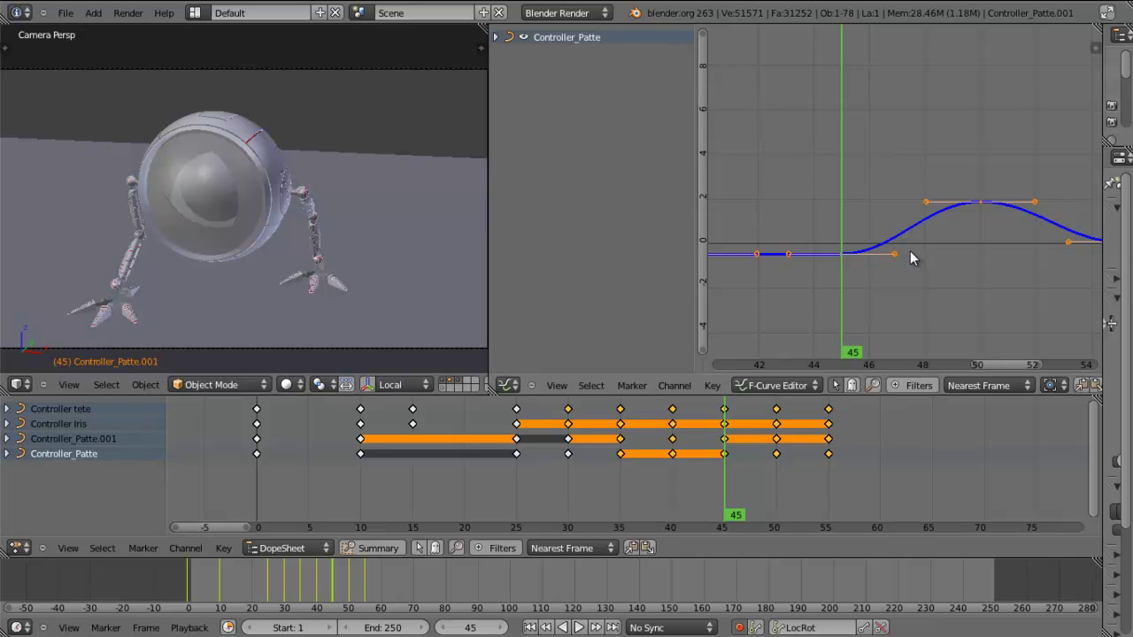
key("Right")
left_click(894, 253)
left_click(841, 255)
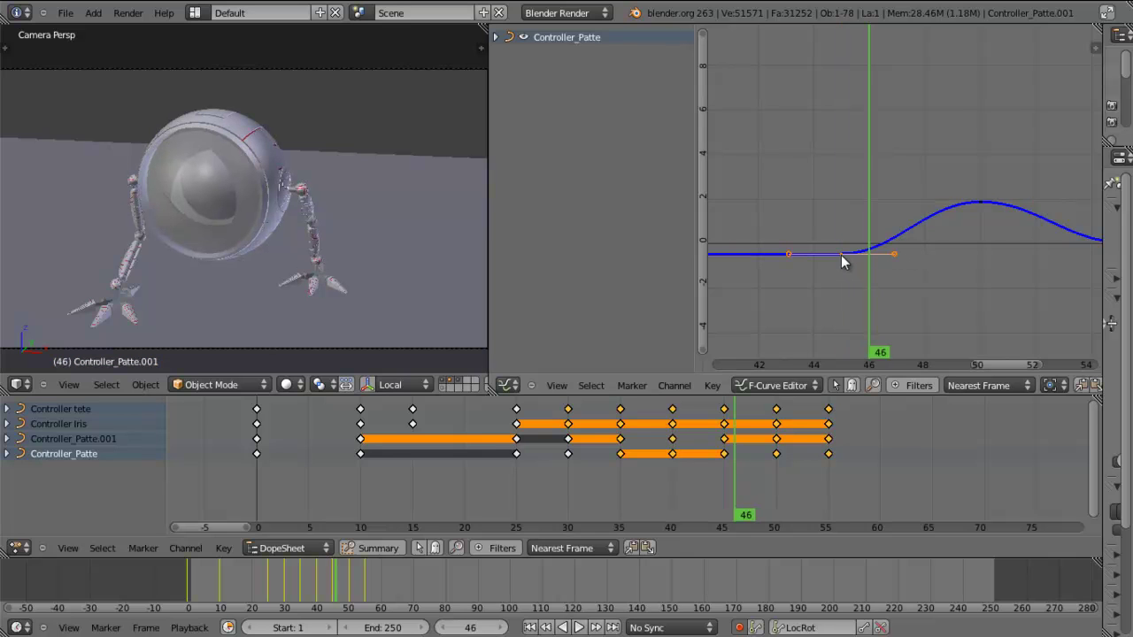
key("x")
left_click(841, 263)
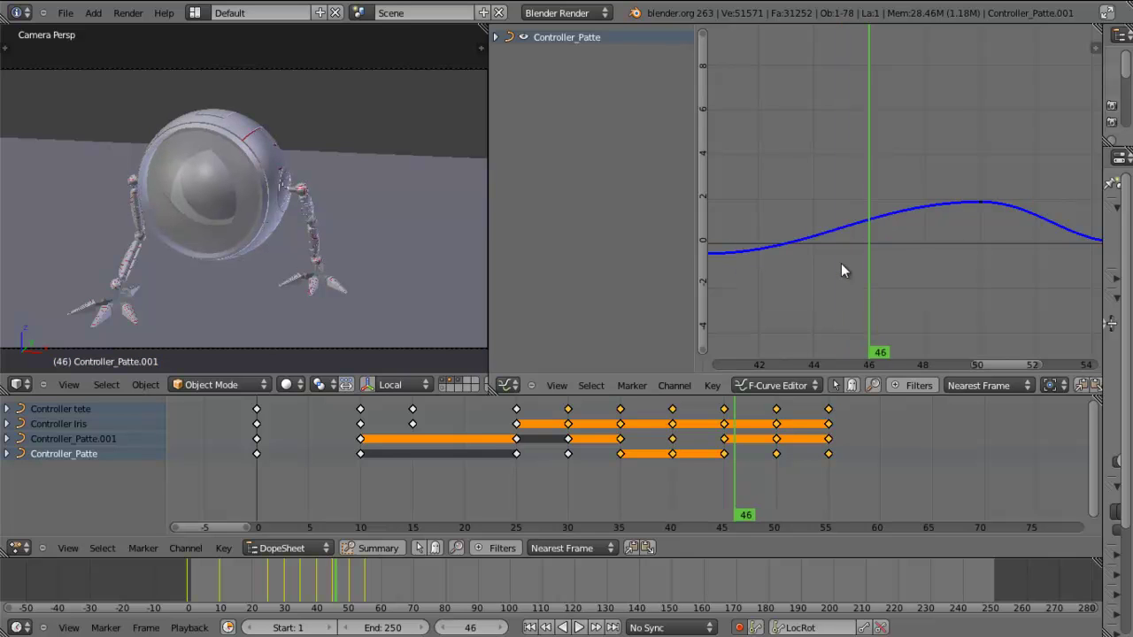
key("ctrl+z")
Free the handles of Controller_Patte's height key at frame 45 and raise its outgoing handle about 1.5 units for a quicker lift-off
key("v")
left_click(859, 274)
left_click(894, 255)
key("g")
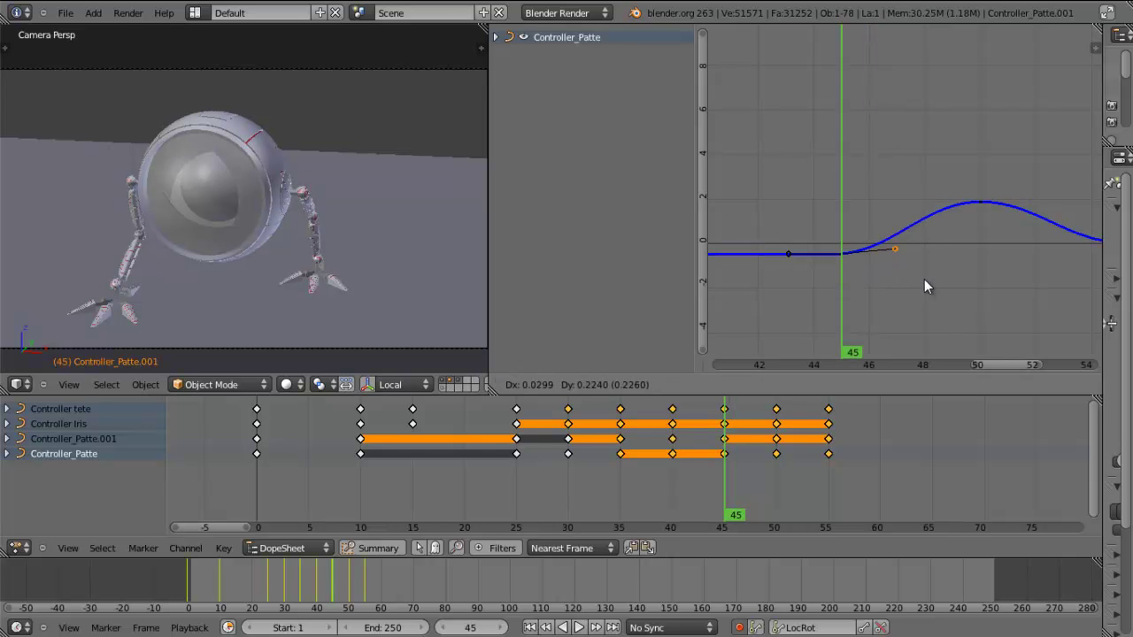
right_click(919, 277)
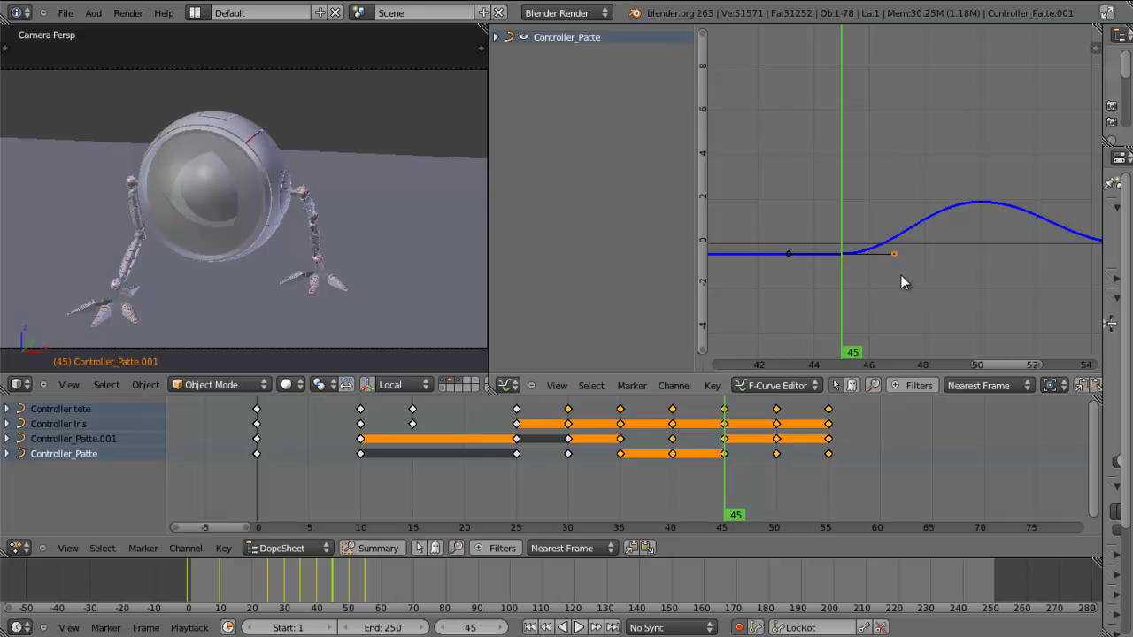
key("Right")
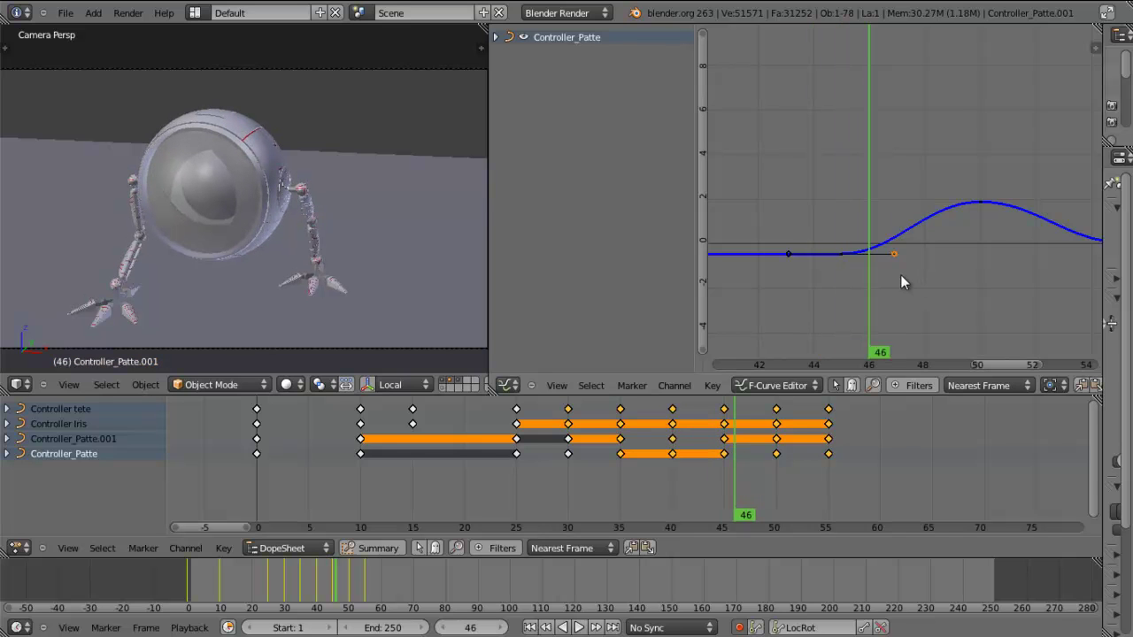
key("g")
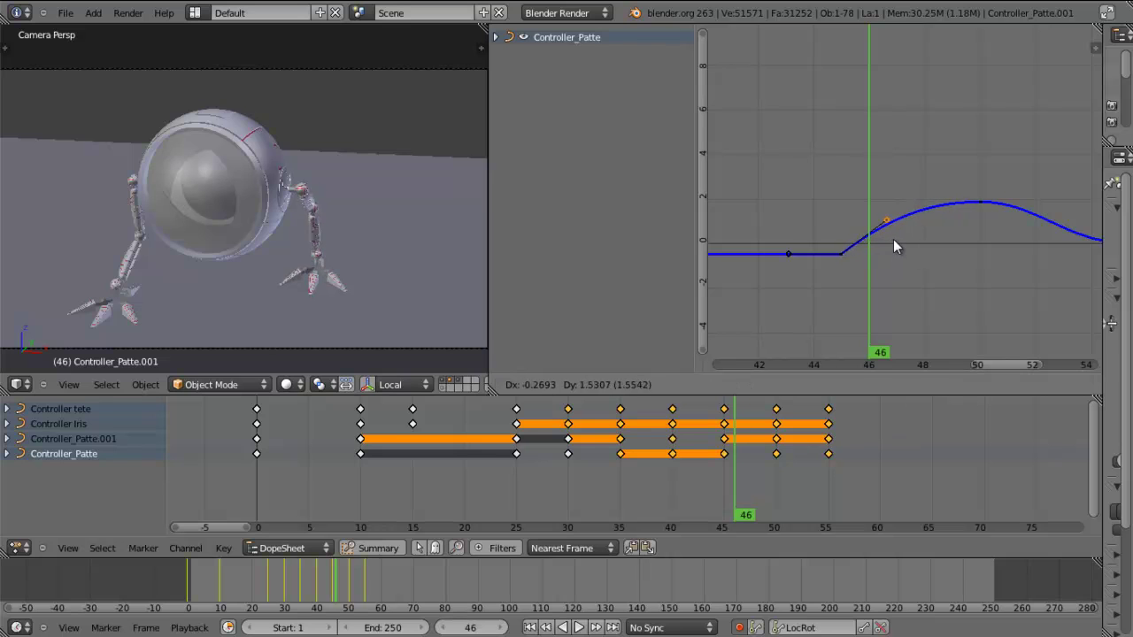
left_click(893, 239)
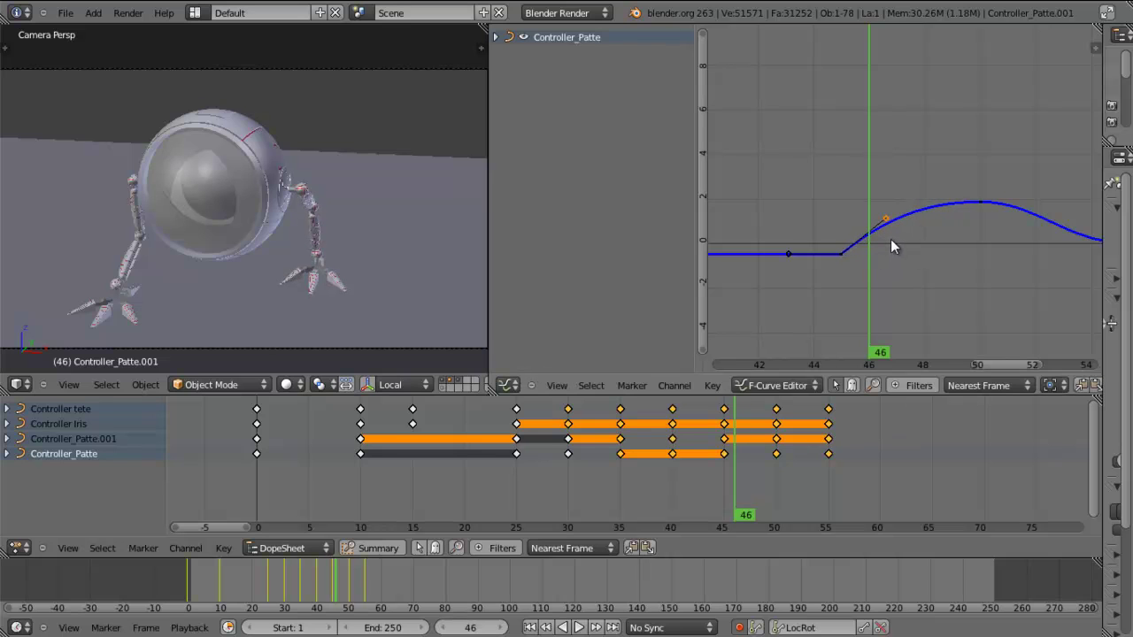
Shorten the outgoing handle of Controller_Patte's frame 45 key to about frame 45.6 and play the animation from frame 45
key("Right")
key("Right")
key("Left")
key("Left")
key("Left")
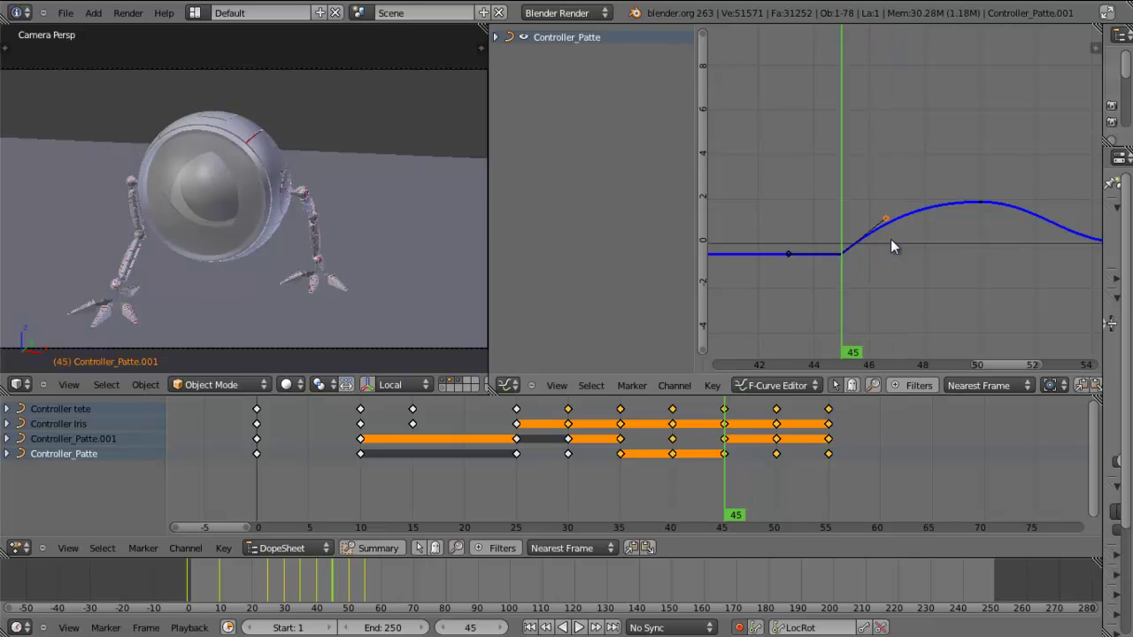
key("Right")
key("Right")
key("Left")
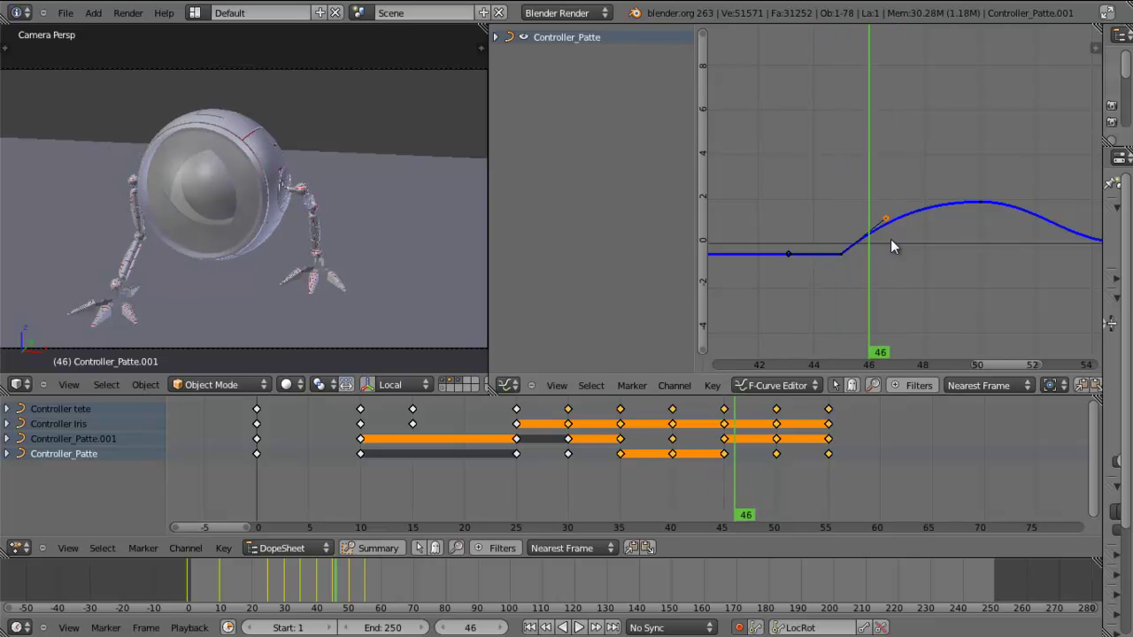
key("g")
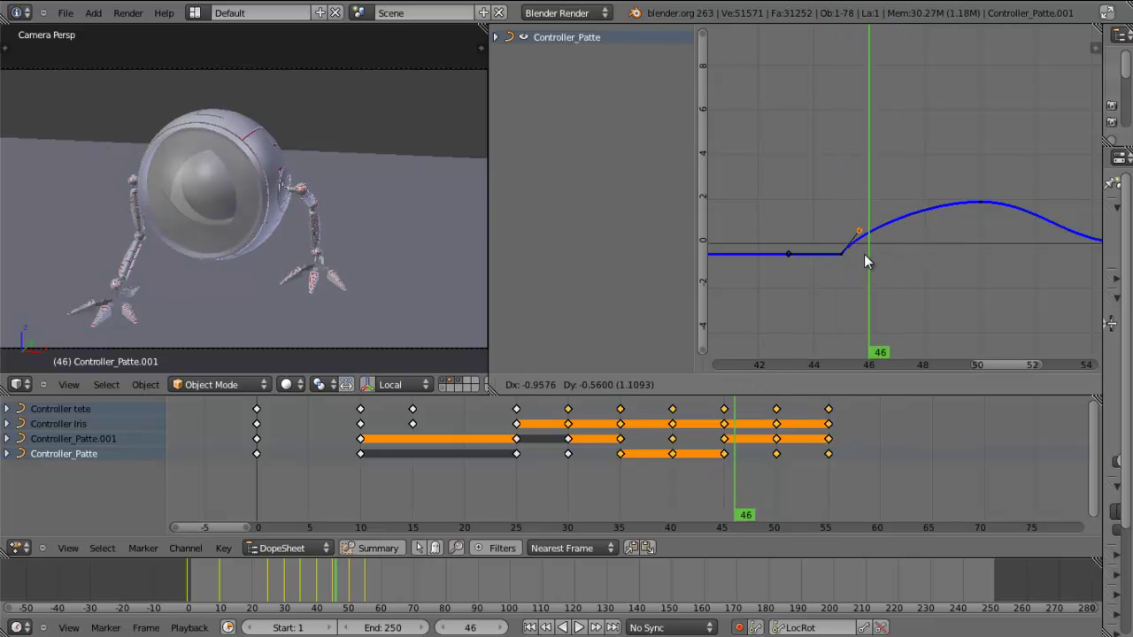
left_click(864, 256)
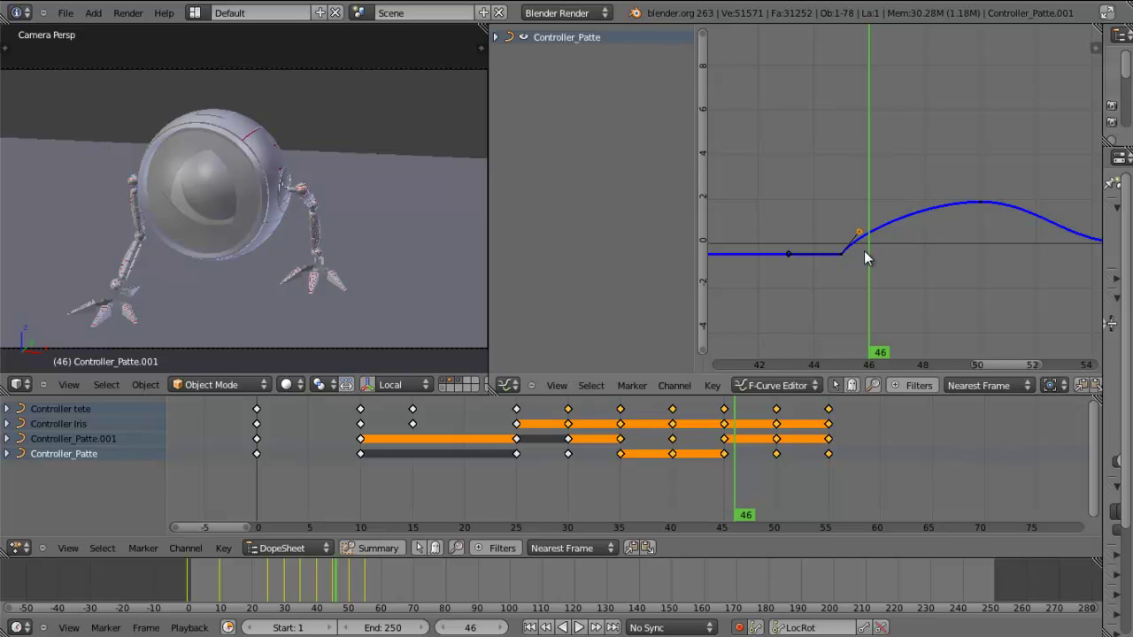
key("Left")
key("alt+a")
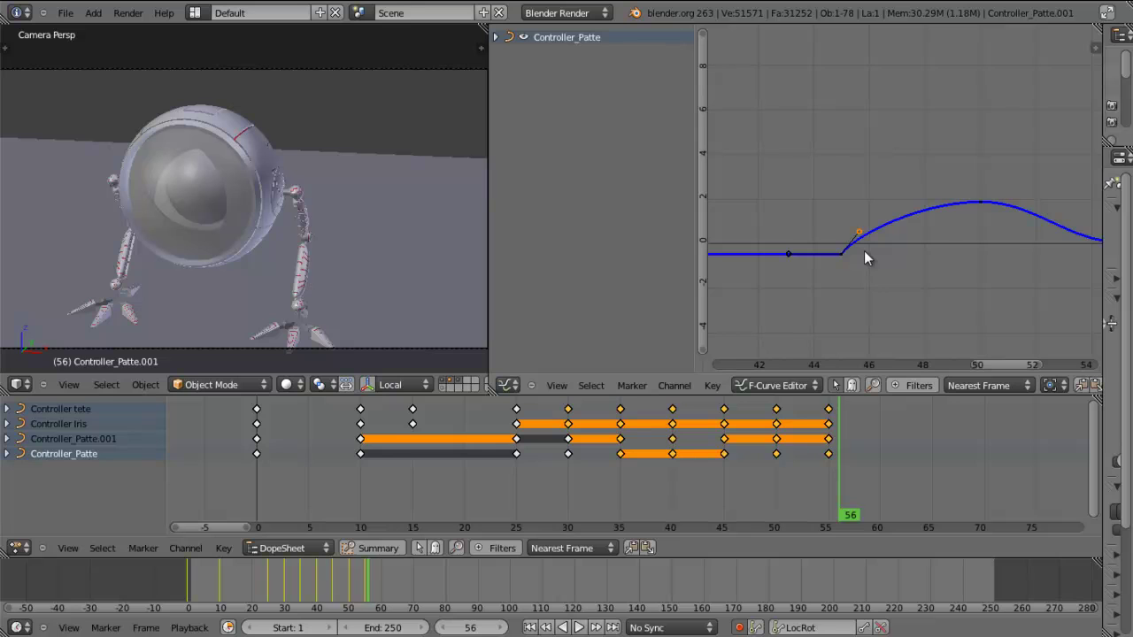
Free the handles of Controller_Patte's height key at frame 55 and raise its incoming handle about 1.2 units for a sharper landing
middle_click_drag(934, 265, 778, 259)
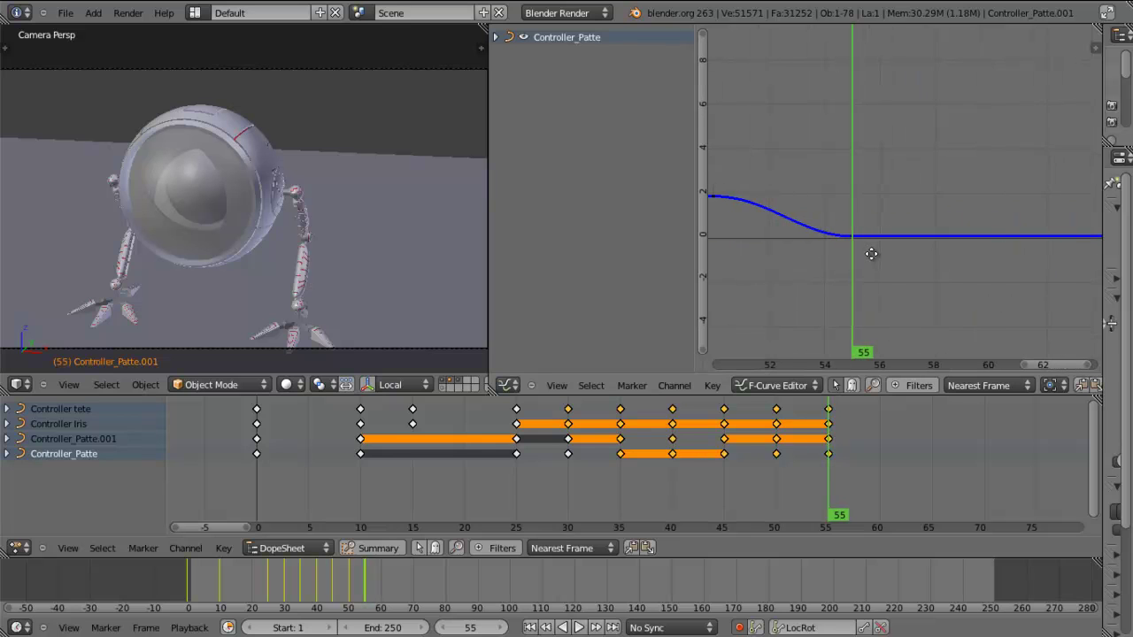
key("Left")
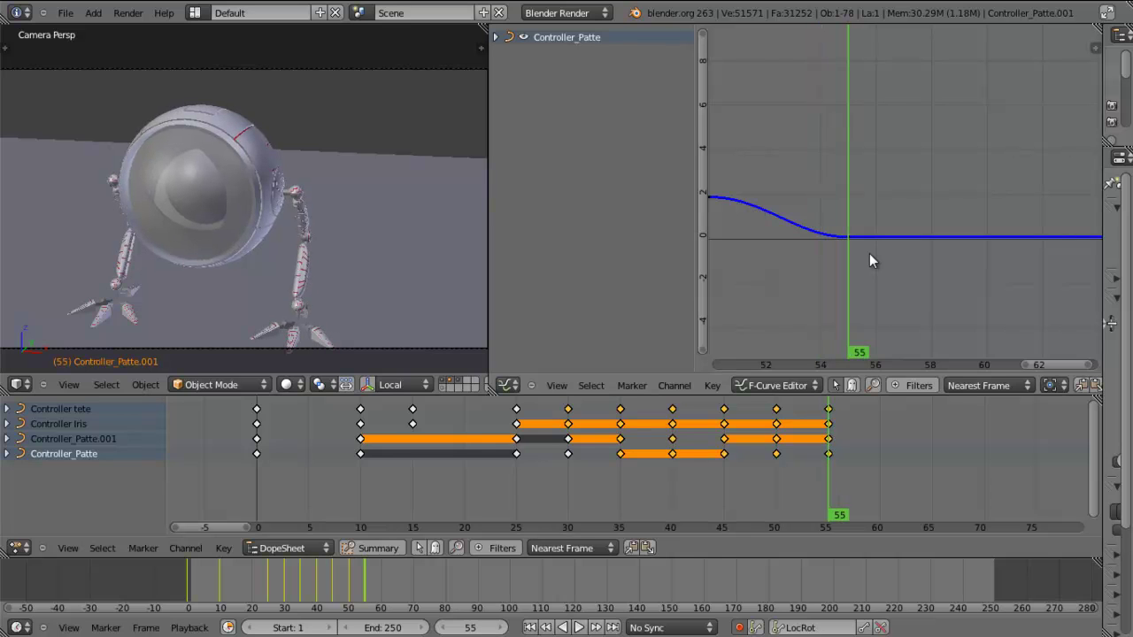
right_click(848, 239)
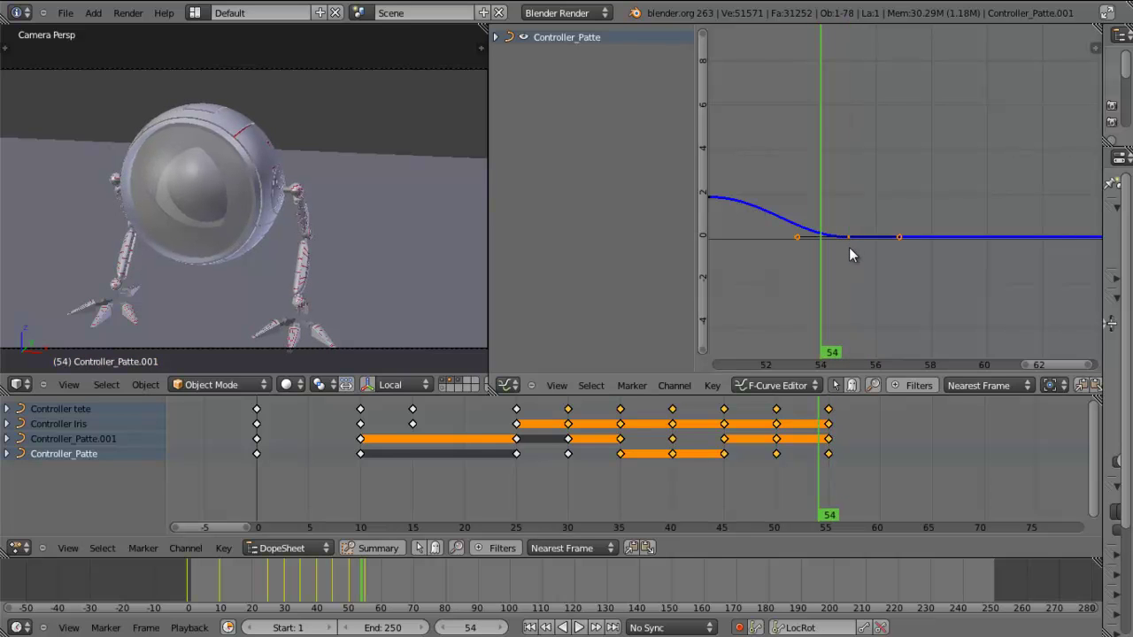
key("v")
left_click(849, 248)
key("g")
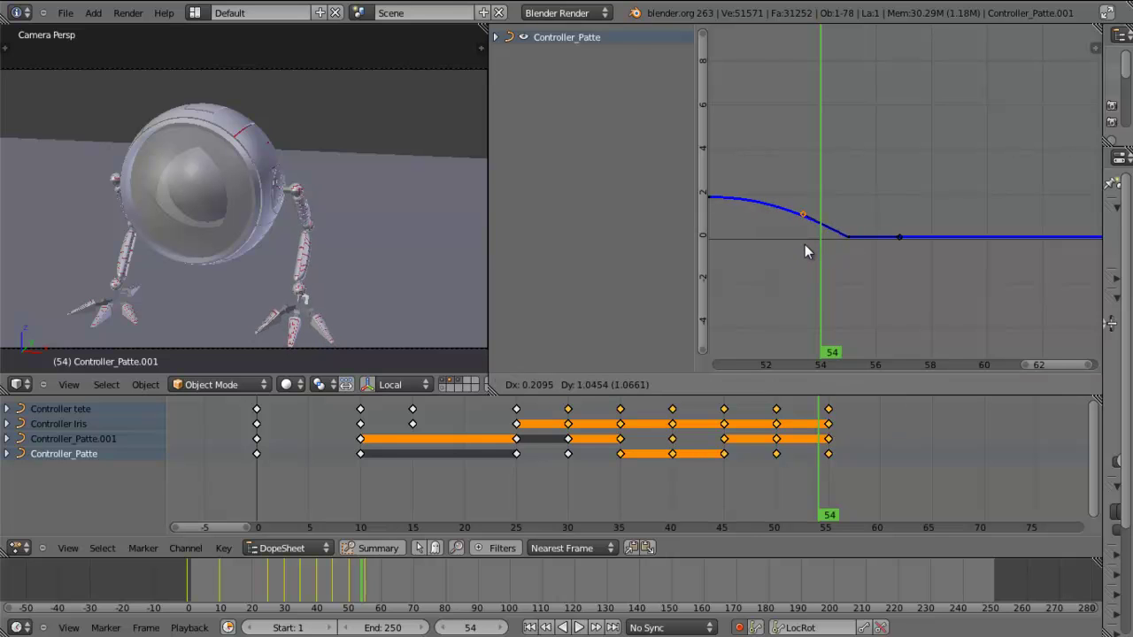
left_click(805, 242)
Step backwards from frame 54 to review Controller_Patte's foot lift and landing in the camera view
scroll(807, 241, "down", 3)
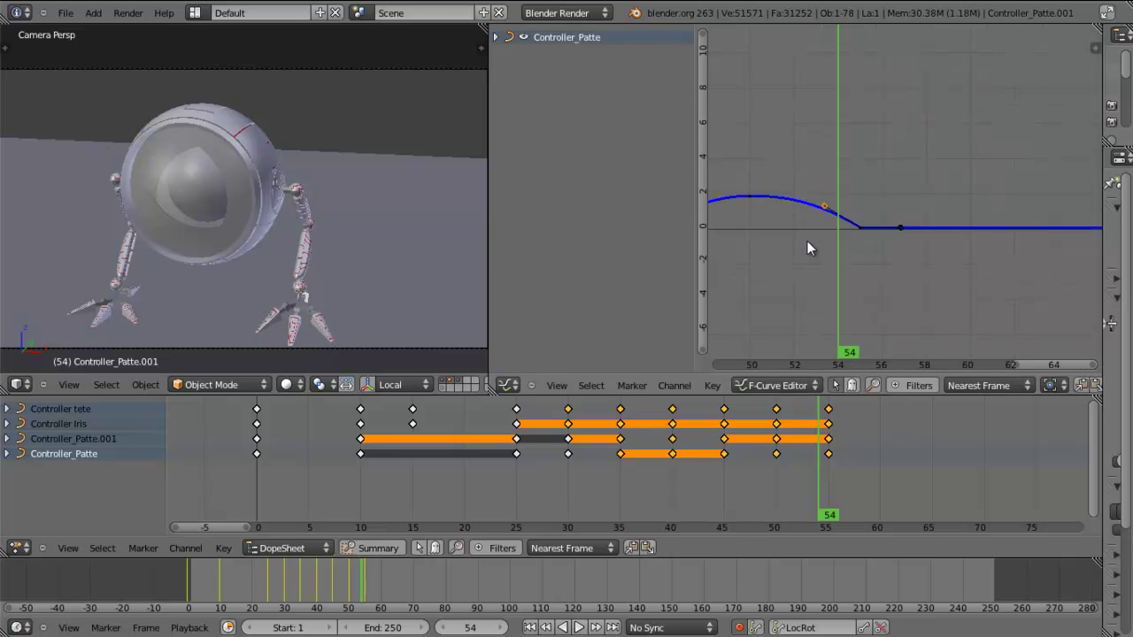
scroll(807, 241, "down", 1)
key("Left")
key("Left")
key("Left")
key("Left")
key("Left")
key("Left")
key("Left")
key("Left")
key("Left")
key("Left")
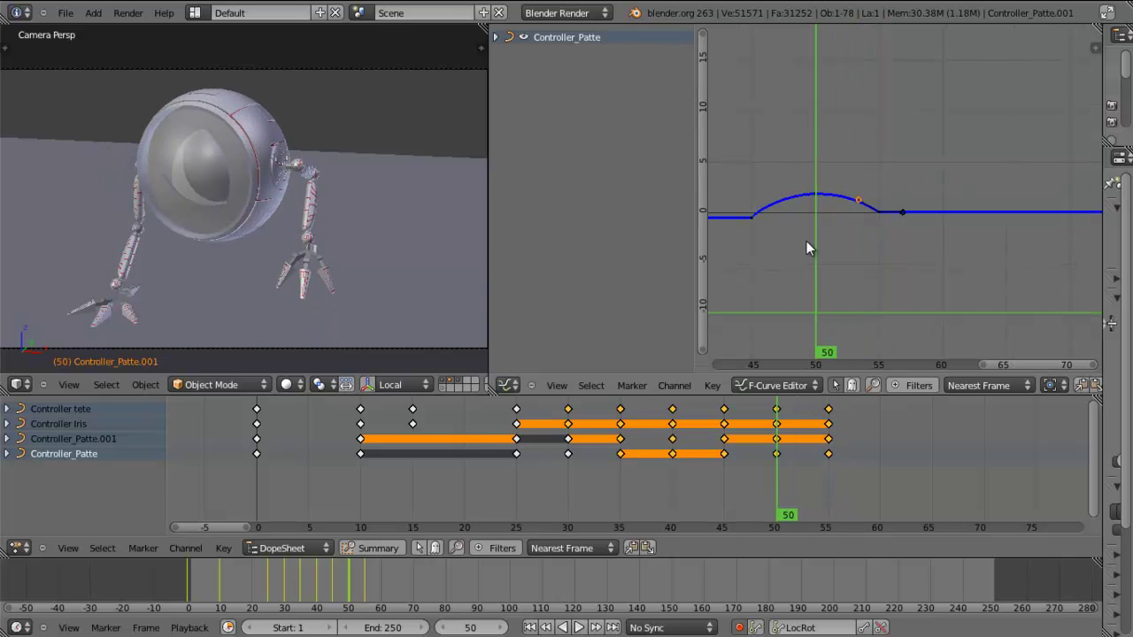
Replace the F-curve editor with a 3D view showing the scene through the camera
key("Left")
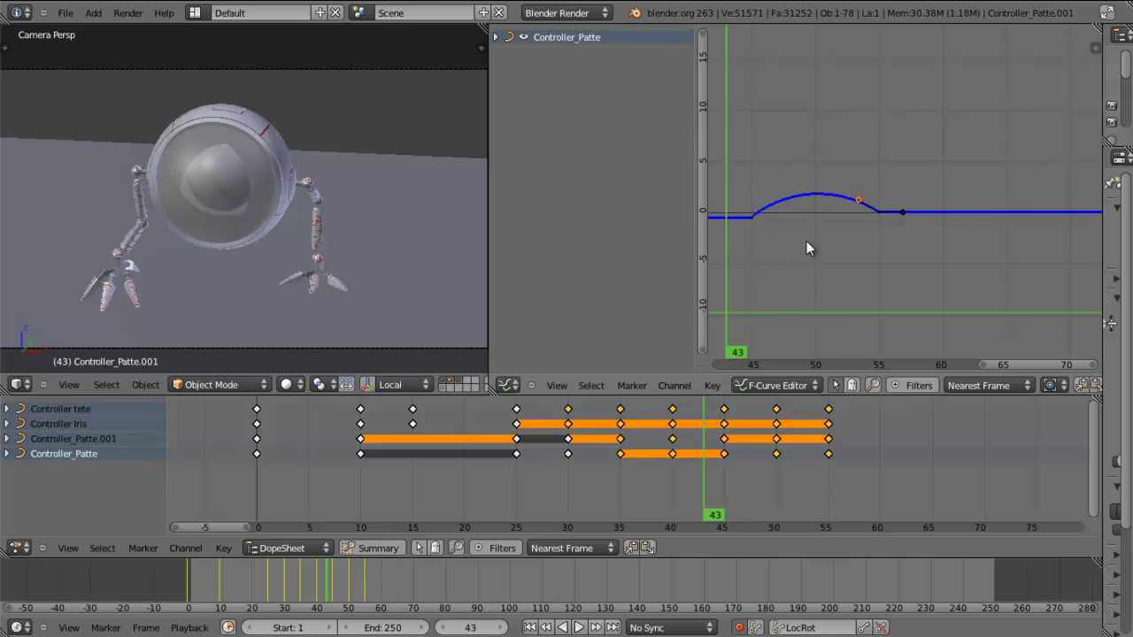
scroll(806, 240, "down", 6)
middle_click_drag(787, 213, 802, 225)
scroll(804, 224, "up", 3)
left_click(510, 384)
left_click(531, 369)
scroll(791, 168, "down", 2)
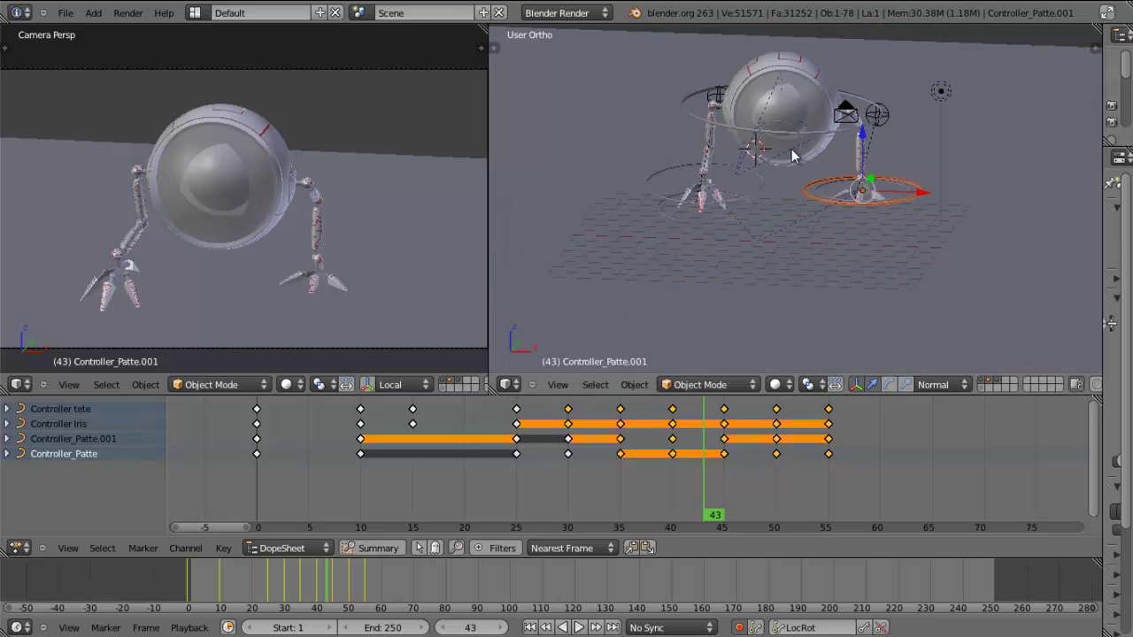
middle_click_drag(791, 148, 771, 199, "shift")
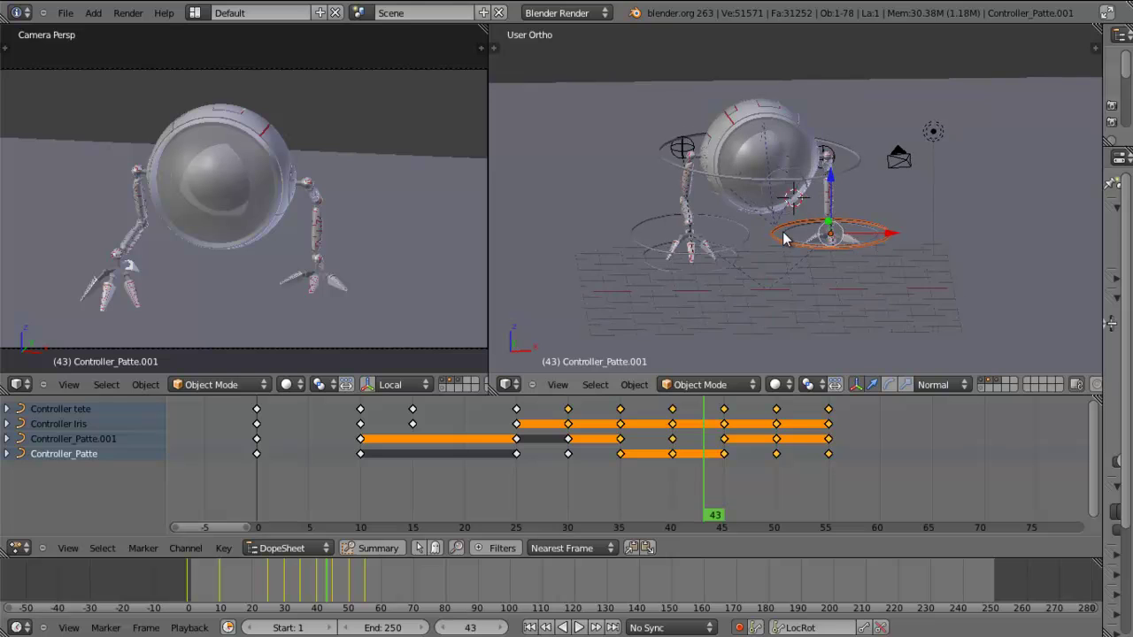
key("KP_0")
scroll(794, 256, "up", 2)
Step back and forth around frame 40 to examine how the raised leg's knee bends in the camera view
mouse_move(700, 488)
left_mouse_down()
mouse_move(468, 488)
mouse_move(399, 501)
mouse_move(834, 484)
mouse_move(554, 484)
mouse_move(675, 475)
mouse_move(660, 481)
left_mouse_up()
key("Right")
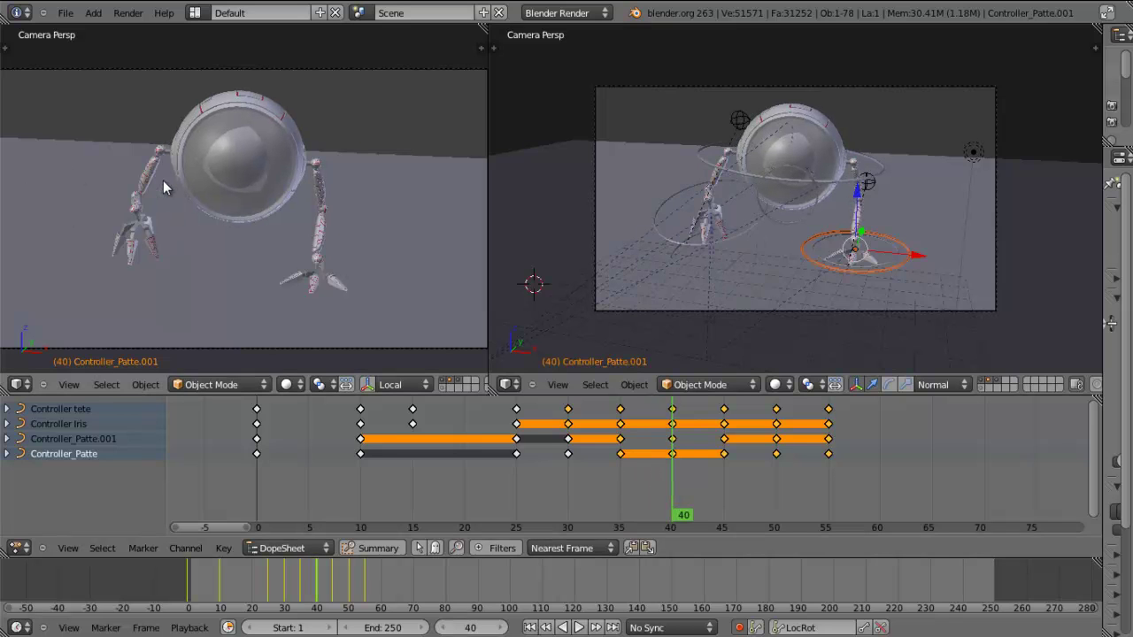
key("Left")
key("Right")
key("Left")
key("Right")
key("Left")
key("Right")
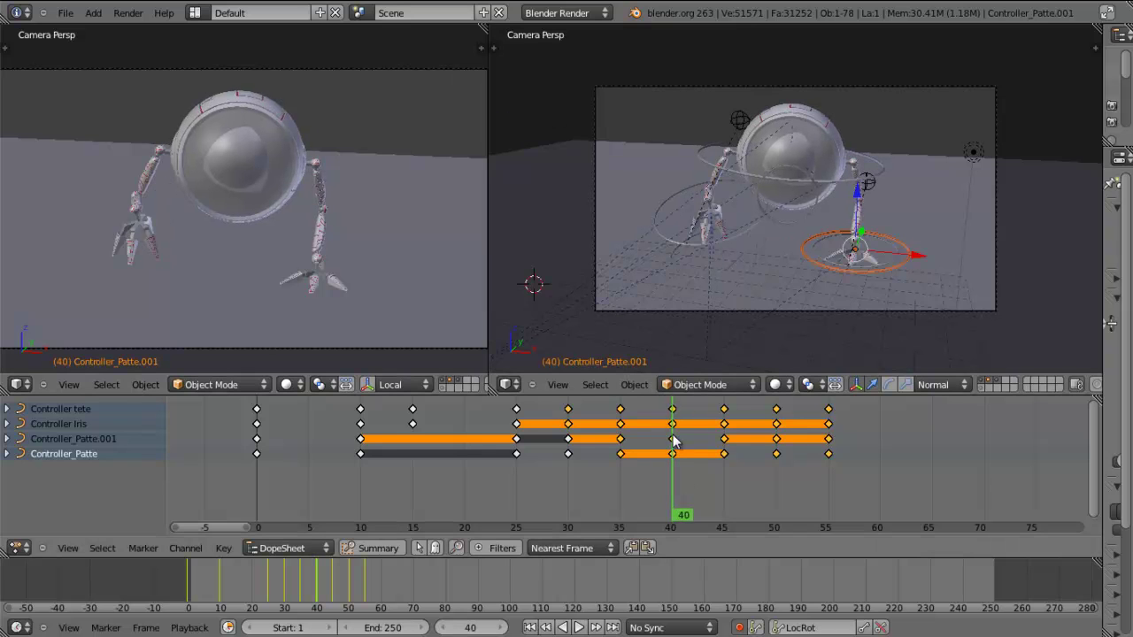
mouse_move(687, 484)
left_mouse_down()
mouse_move(770, 476)
mouse_move(527, 478)
mouse_move(832, 472)
mouse_move(522, 478)
mouse_move(774, 469)
mouse_move(657, 478)
mouse_move(714, 476)
mouse_move(684, 478)
left_mouse_up()
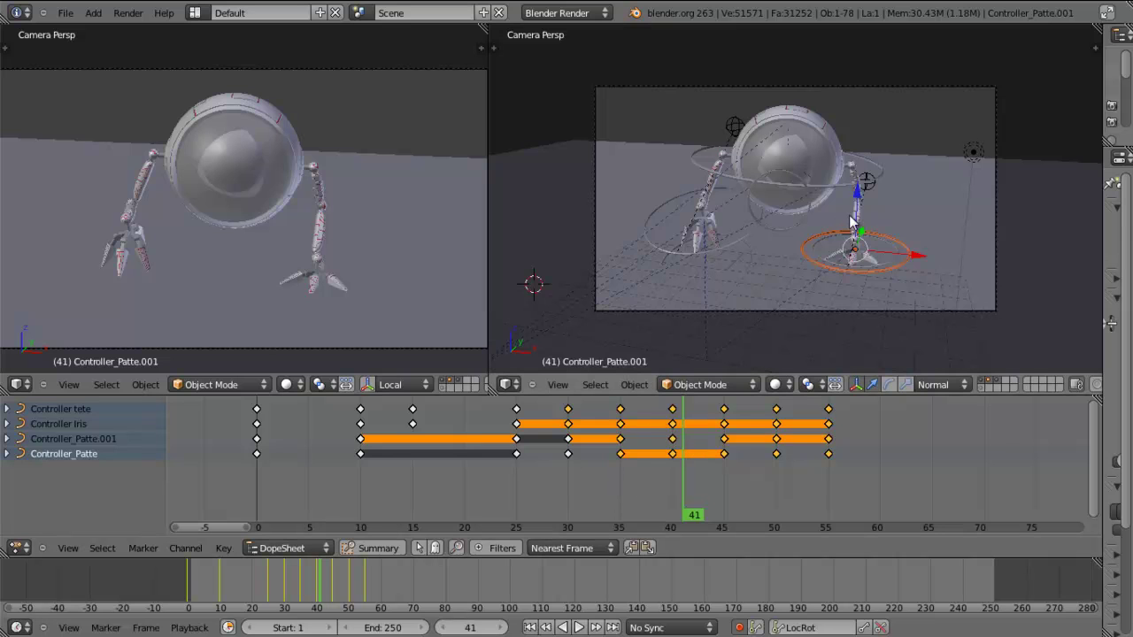
Move both pole controllers to layer 7 and show that layer with the robot's mesh layers, hiding the other controllers
right_click(740, 125)
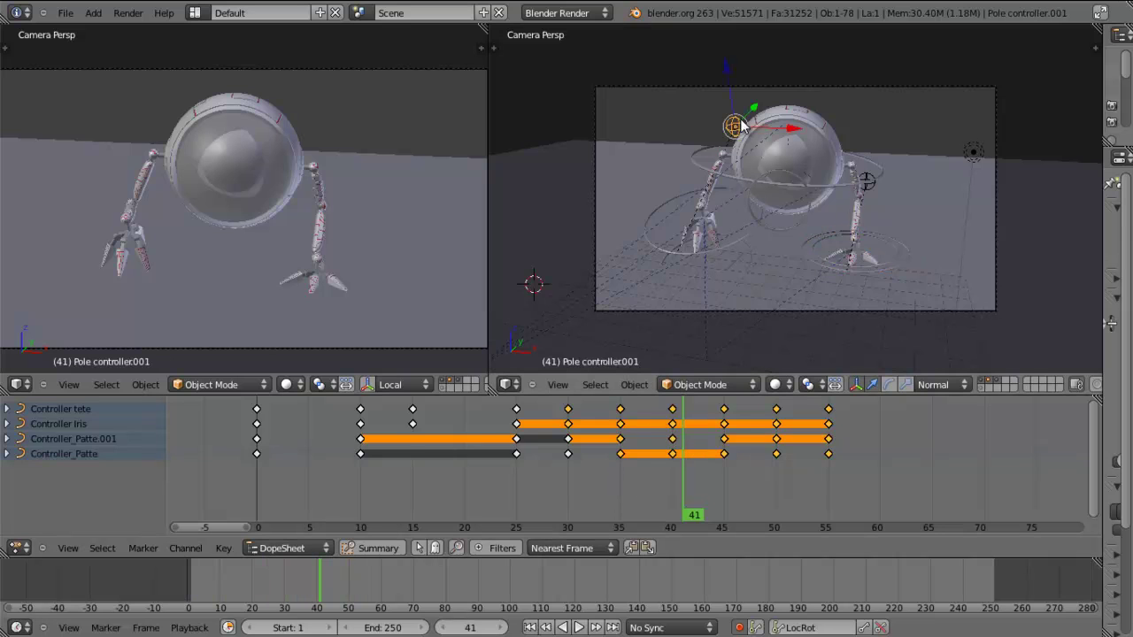
right_click(866, 179)
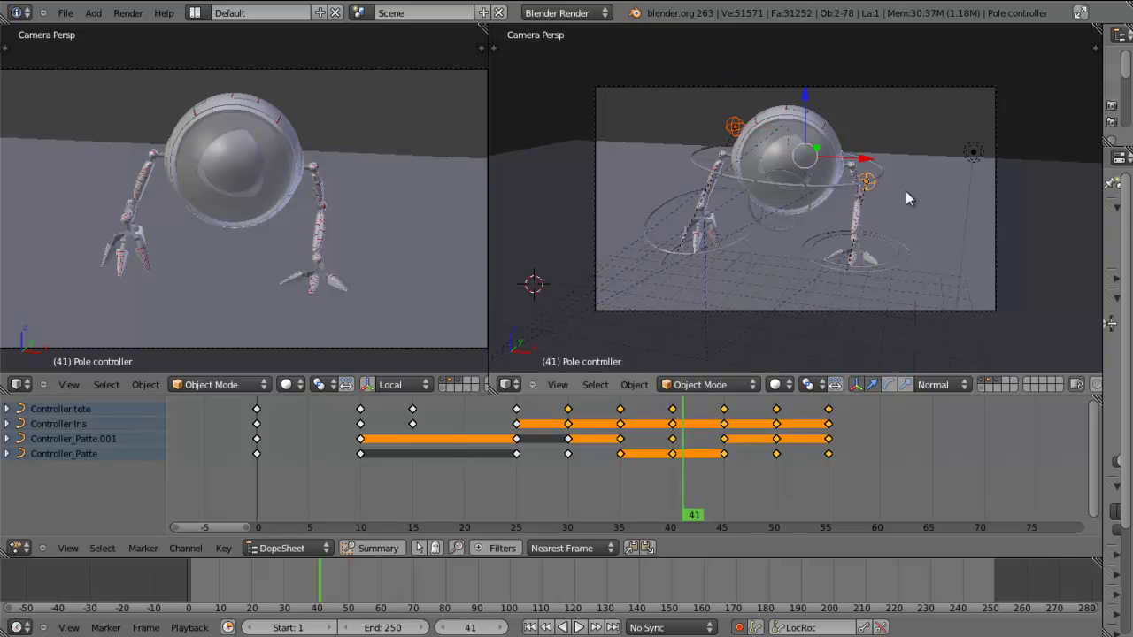
key("m")
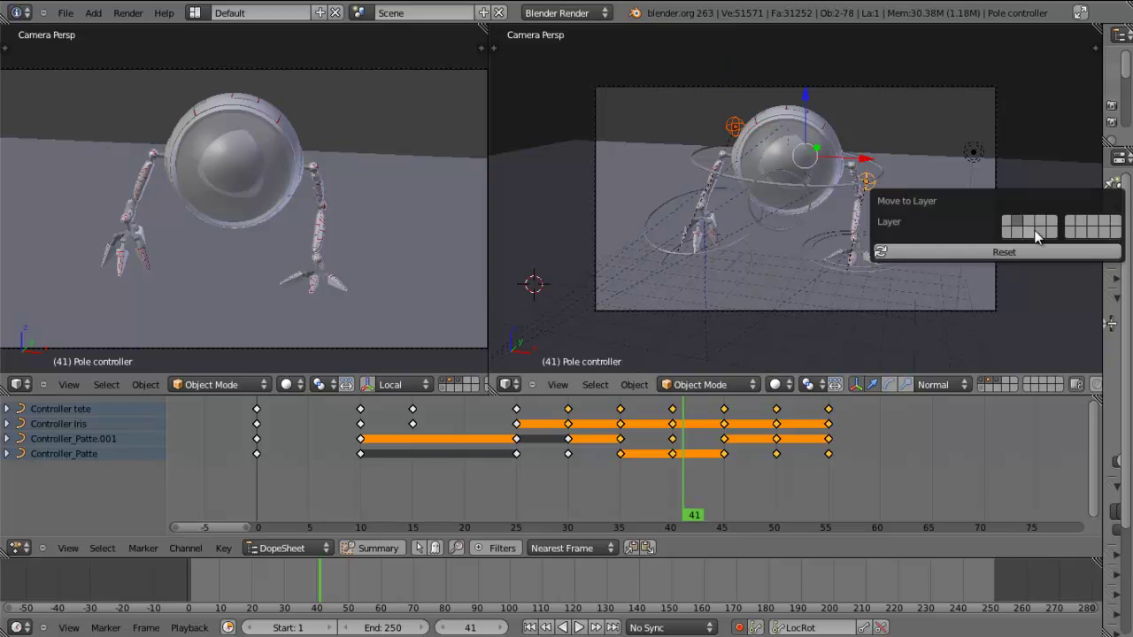
left_click(1018, 232)
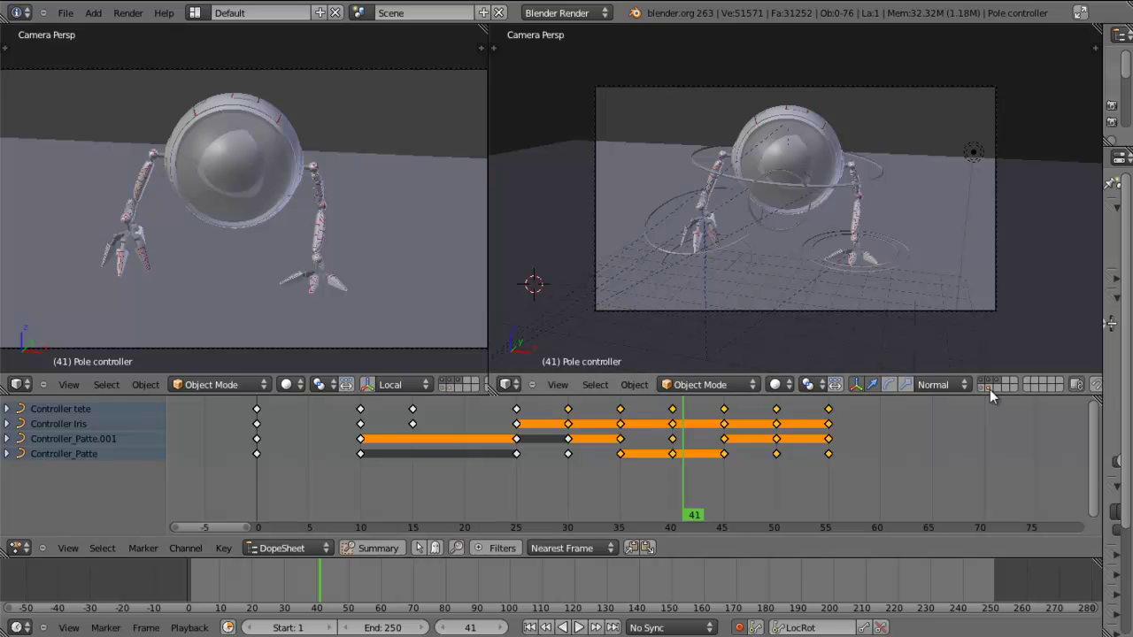
left_click(989, 390)
left_click(987, 382, "shift")
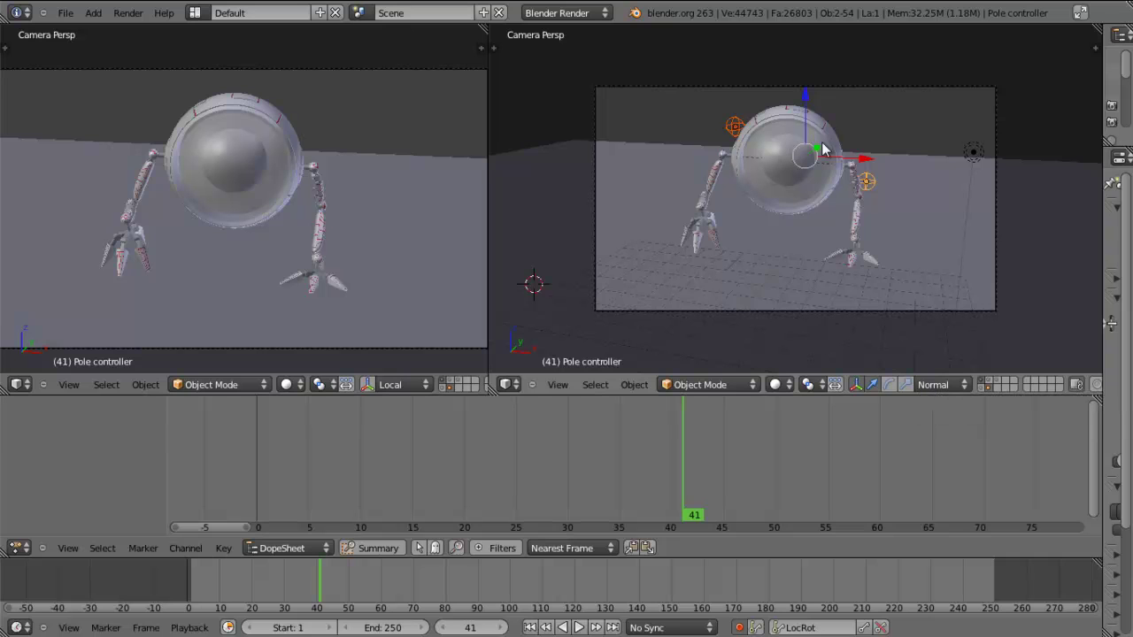
left_click(987, 382, "shift")
left_click(987, 382, "shift")
left_click(999, 381, "shift")
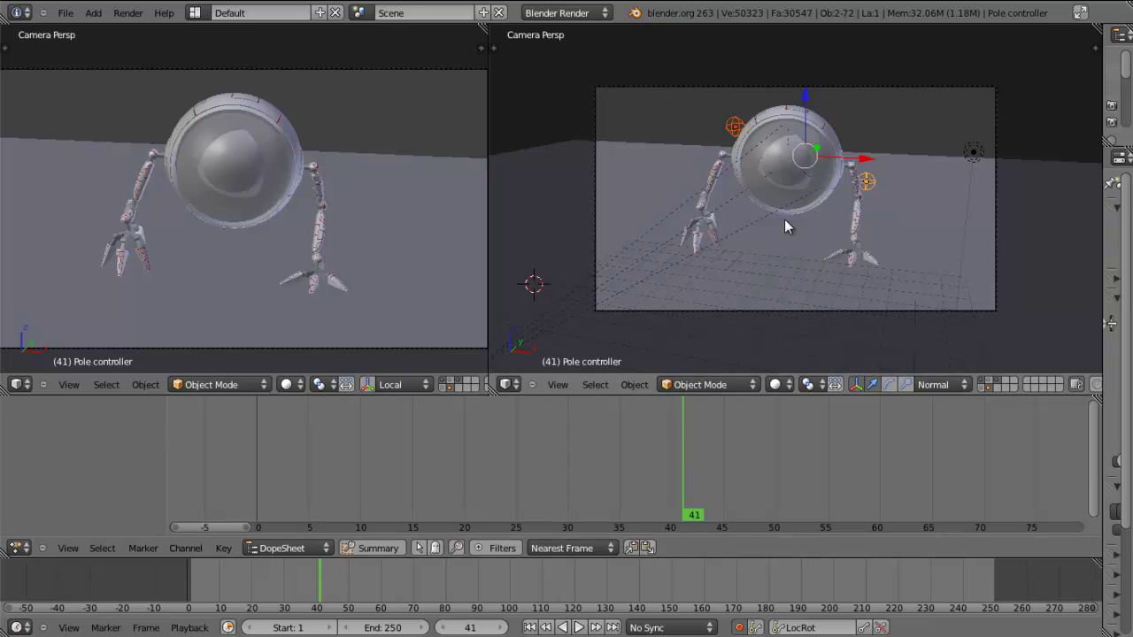
Scrub and play the animation from frame 0 to 39, examining the legs and pole controllers from several angles
left_click_drag(691, 458, 257, 454)
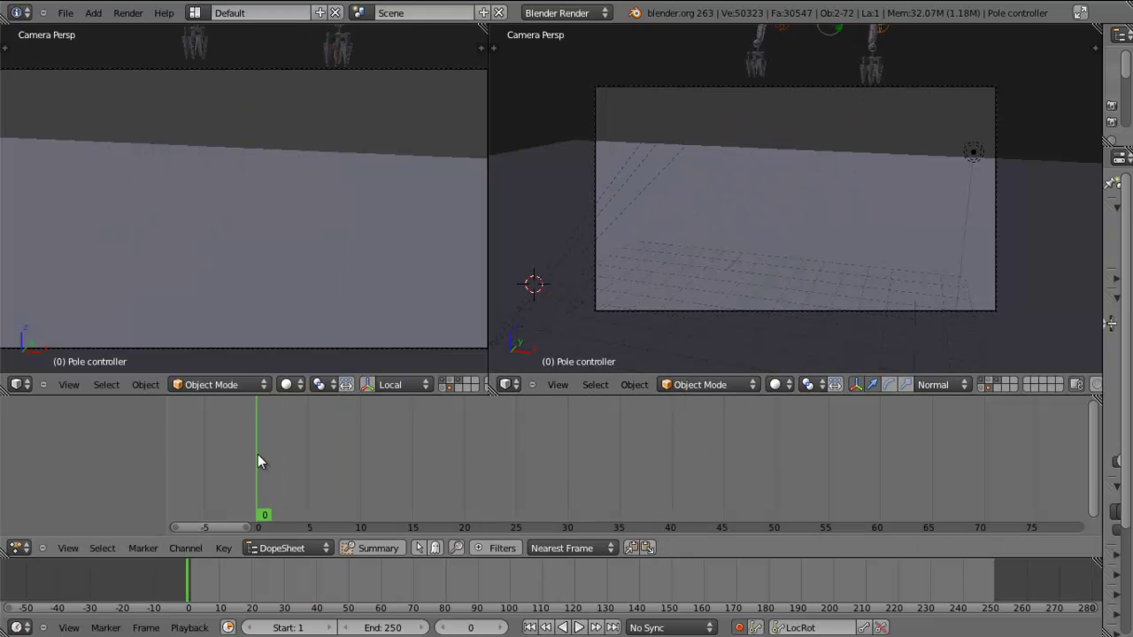
left_click_drag(270, 469, 499, 478)
middle_click_drag(853, 252, 792, 265)
scroll(840, 270, "up", 3)
middle_click_drag(895, 277, 579, 245, "shift")
scroll(745, 266, "up", 4)
middle_click_drag(745, 266, 708, 294)
key("alt+a")
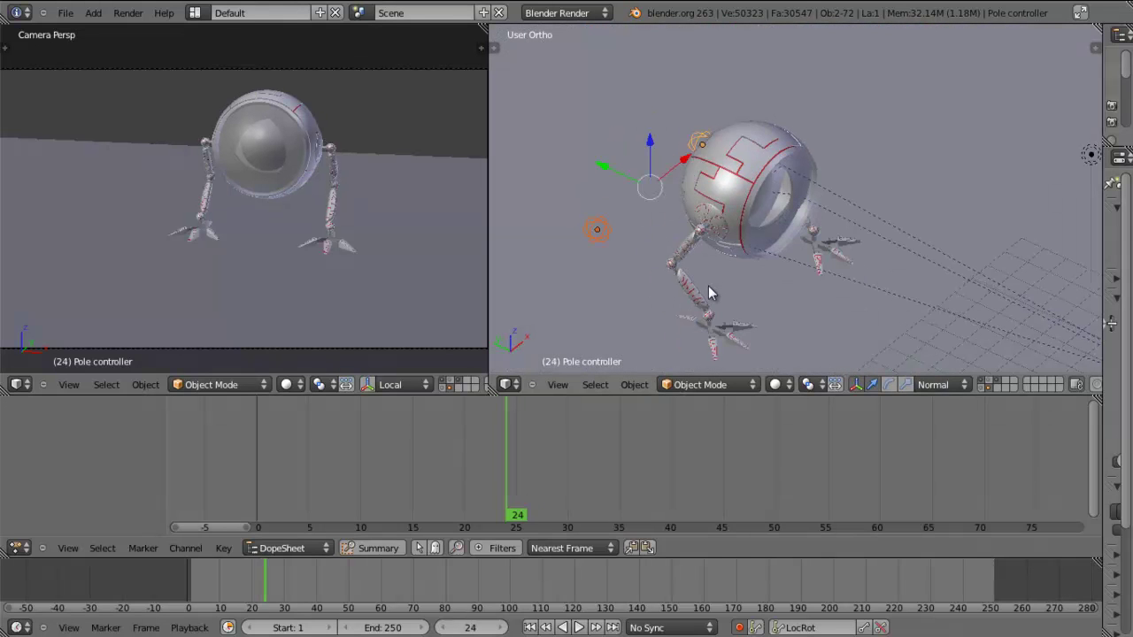
middle_click_drag(788, 284, 754, 276)
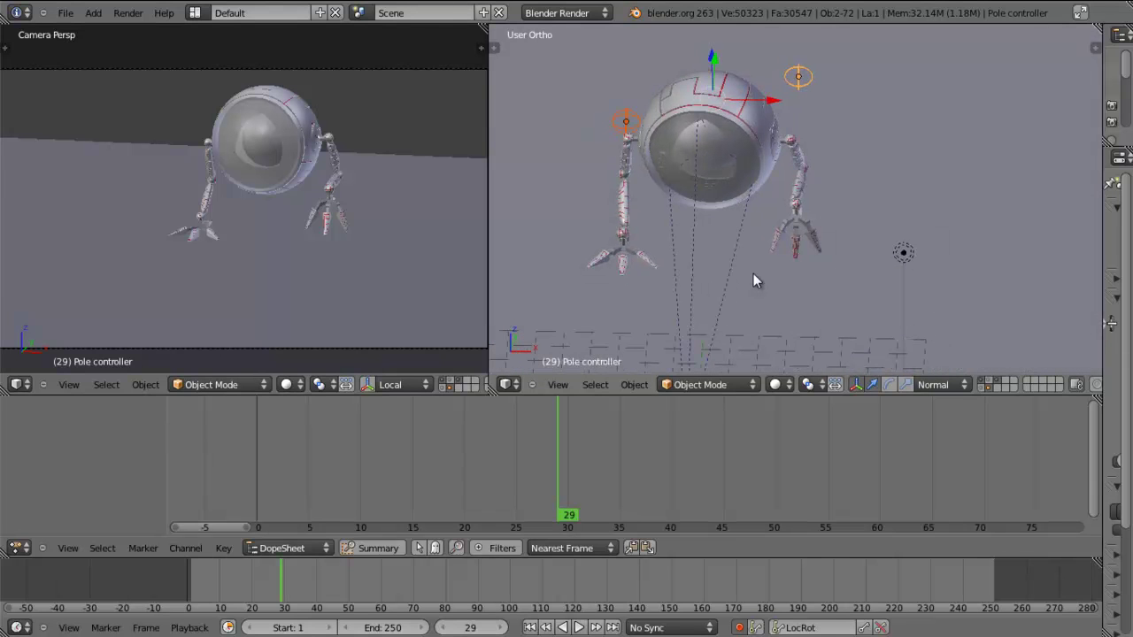
key("alt+a")
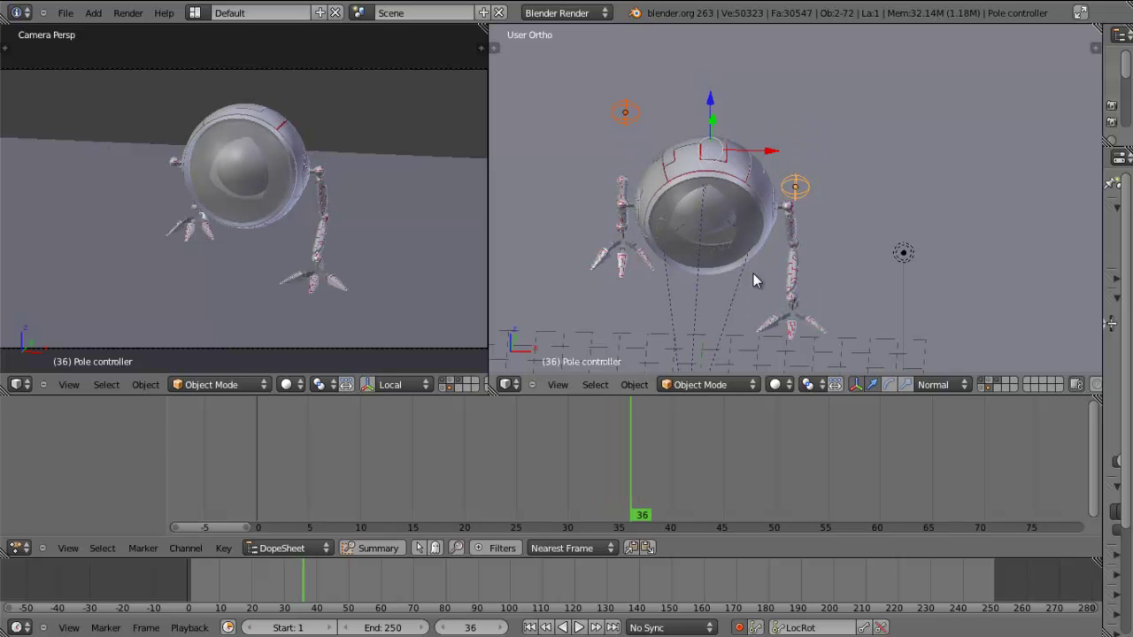
middle_click_drag(678, 311, 753, 294)
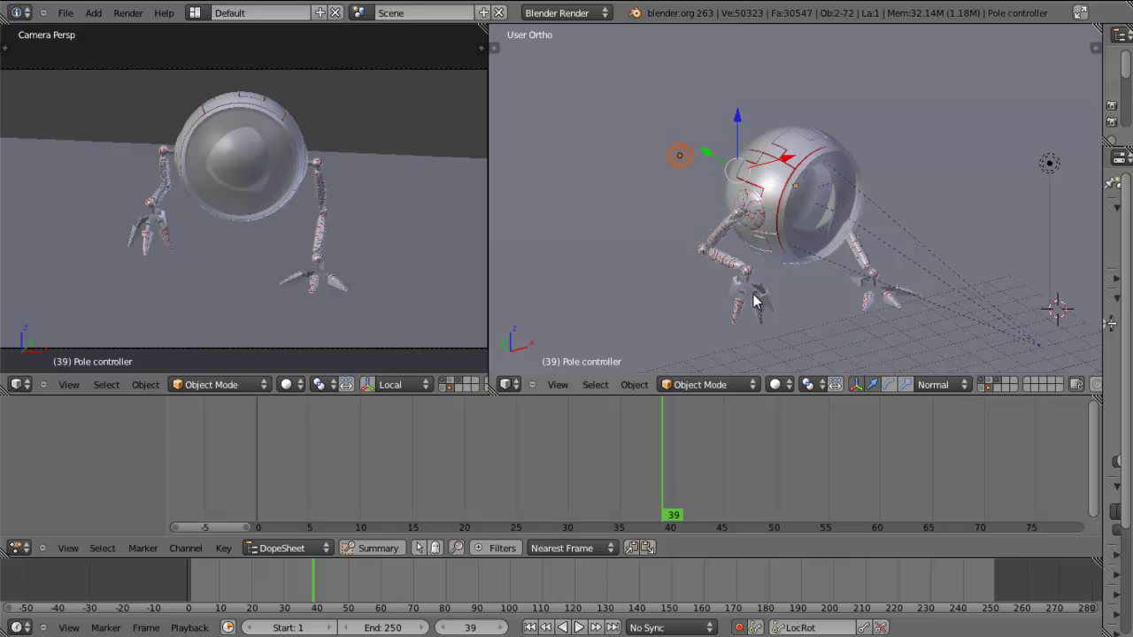
Insert LocRot keyframes for both pole controllers at frame 38 and collapse their channels in the dope sheet
key("Right")
key("Right")
key("Left")
key("Left")
key("Left")
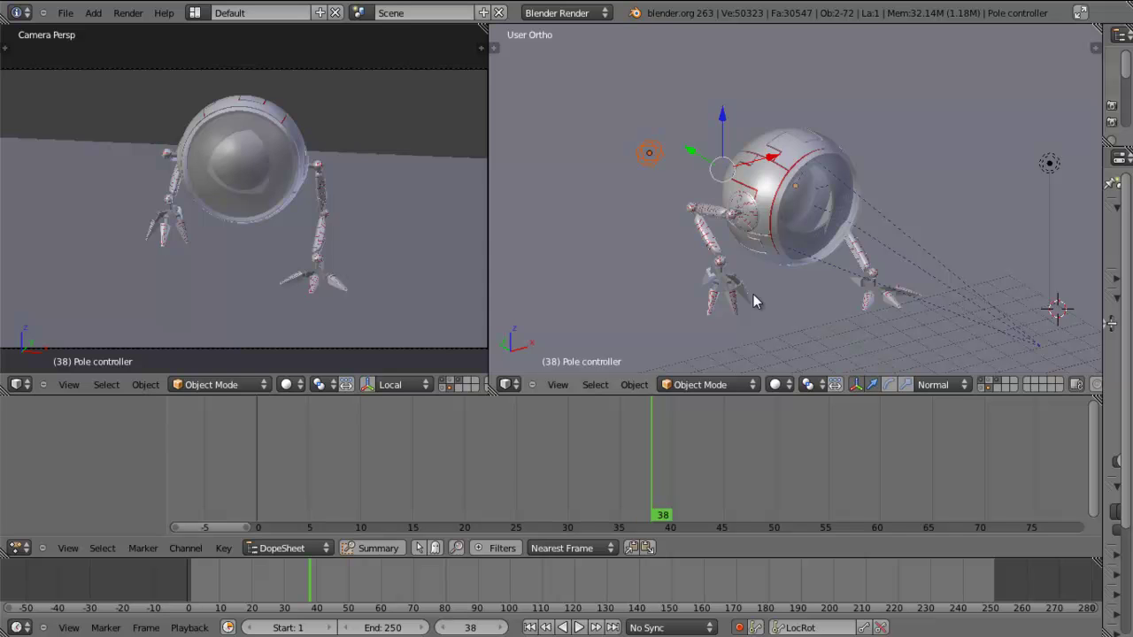
key("Right")
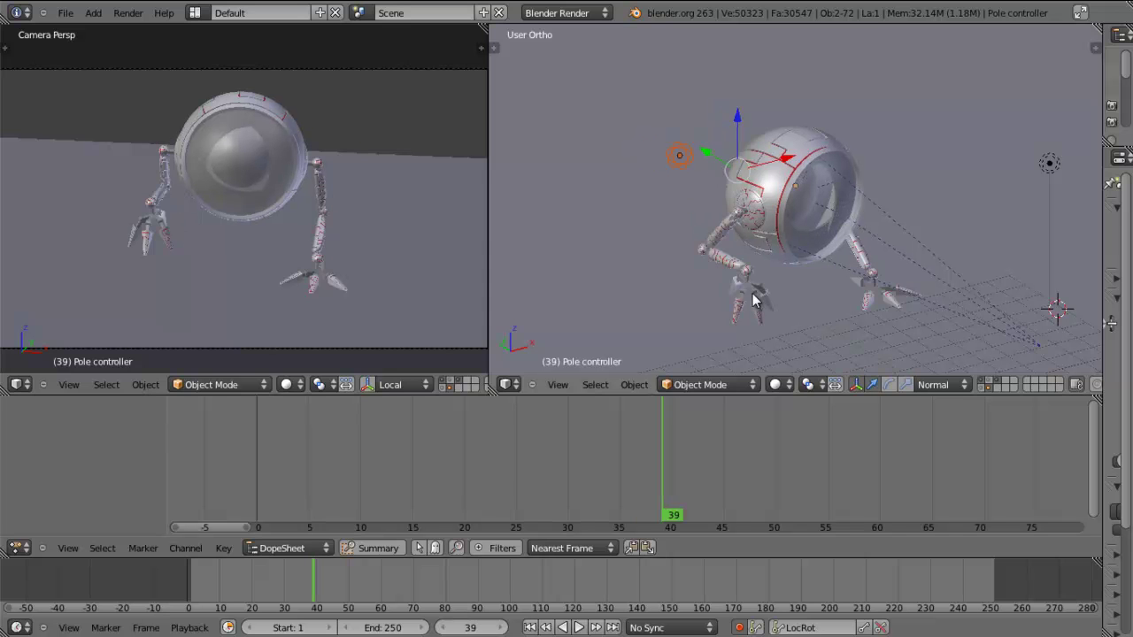
key("Left")
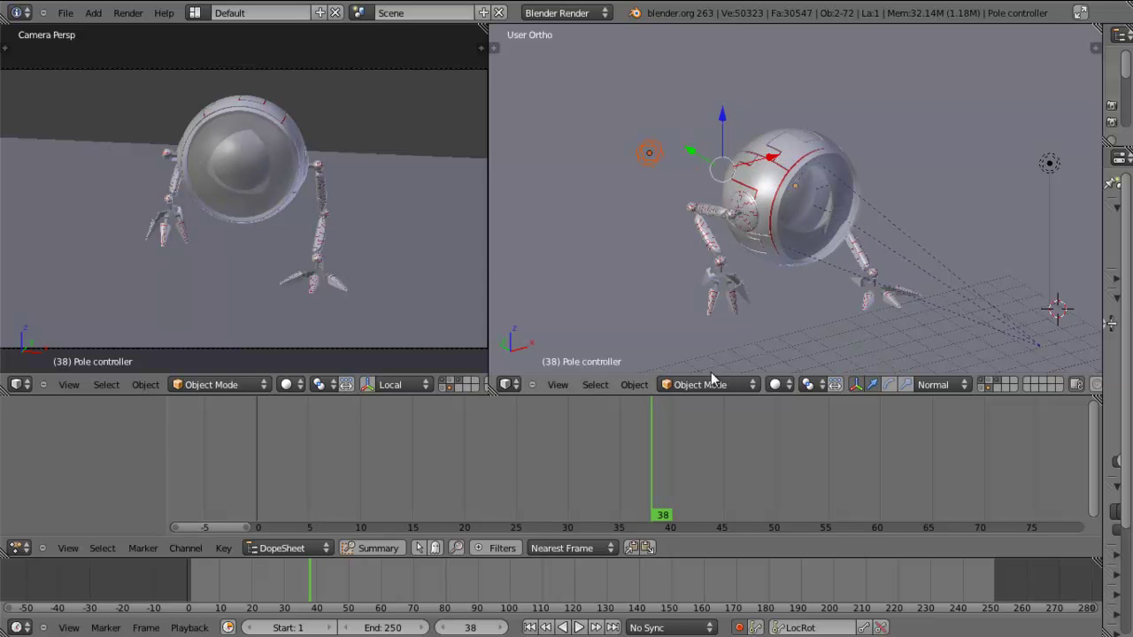
left_click(862, 628)
middle_click_drag(775, 183, 684, 231)
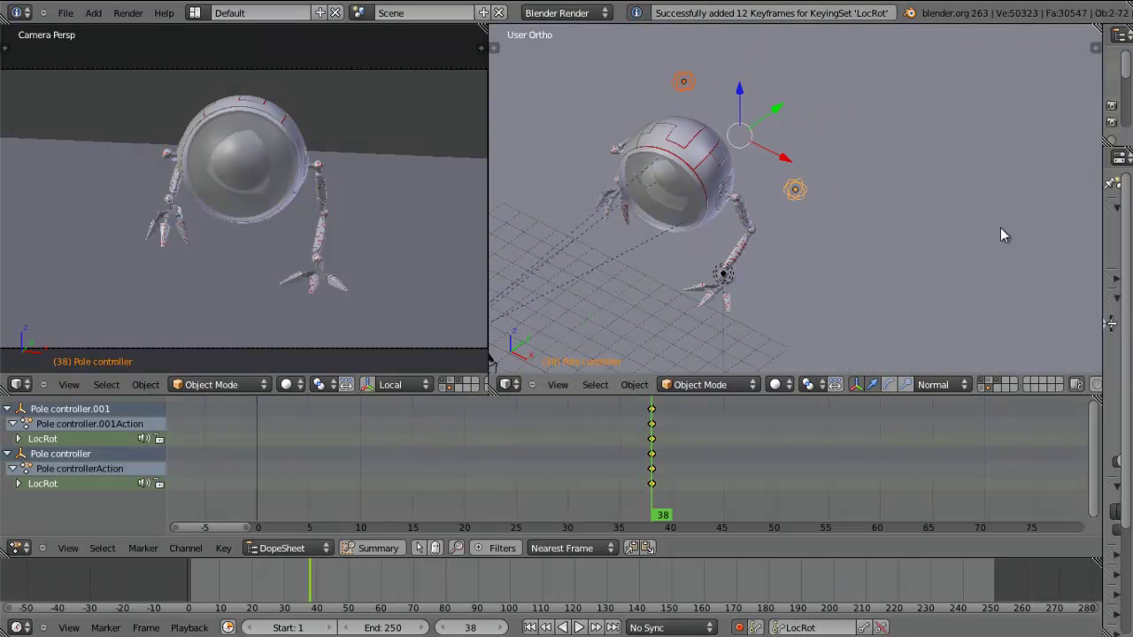
middle_click_drag(623, 202, 662, 215)
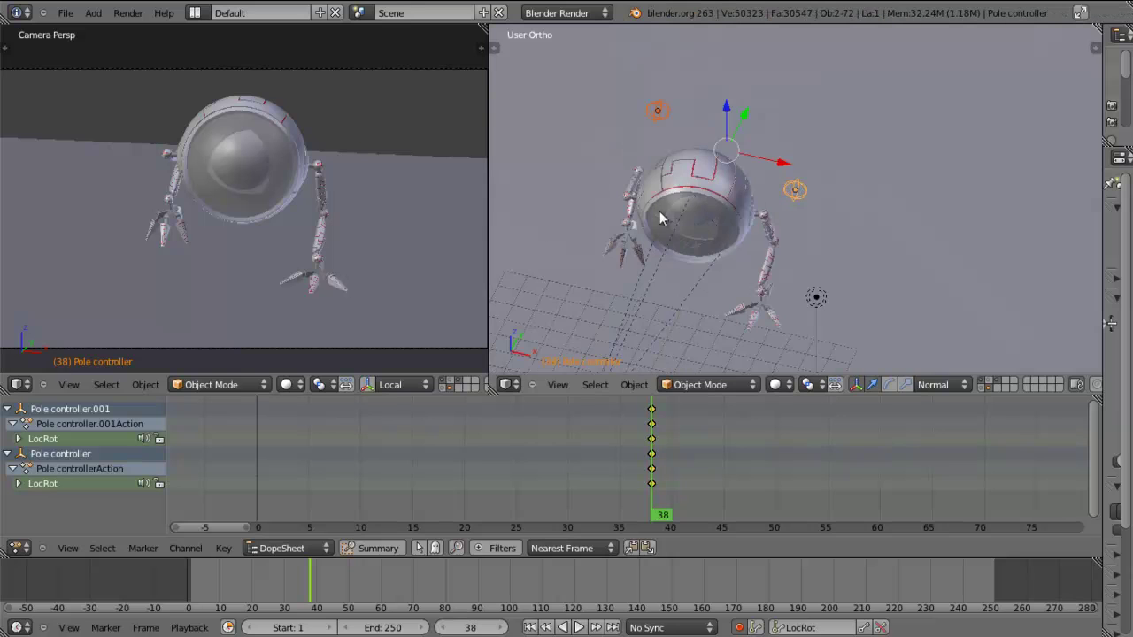
left_click(7, 409)
left_click(7, 424)
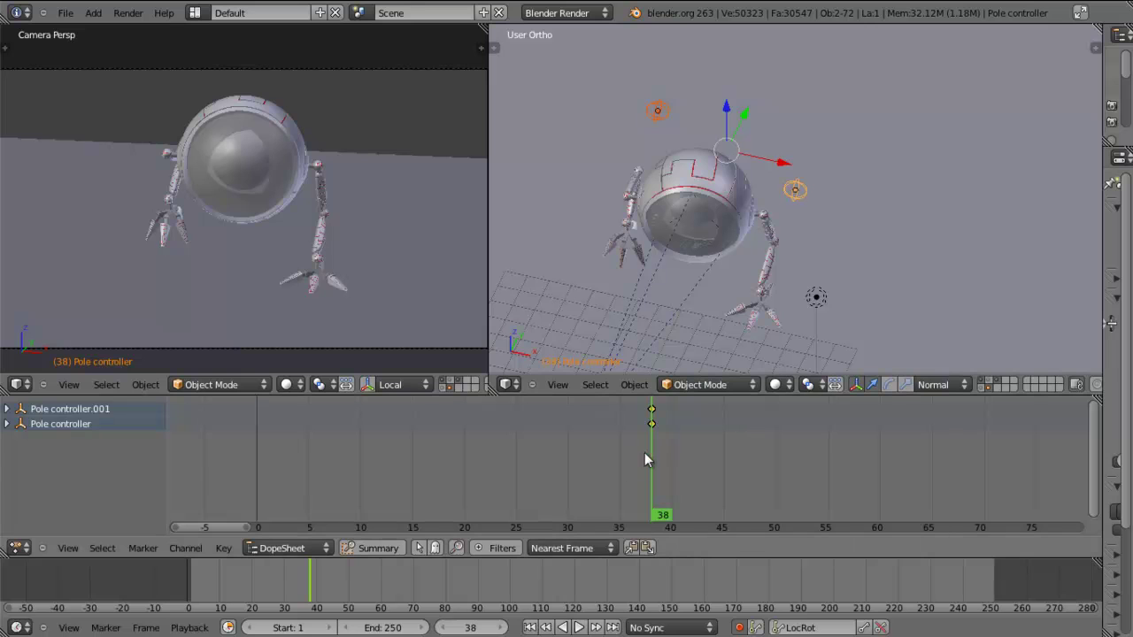
At frame 40, move Pole controller.001 about -0.44 units along its normal X axis with automatic keying to straighten the knee
left_click_drag(656, 457, 670, 456)
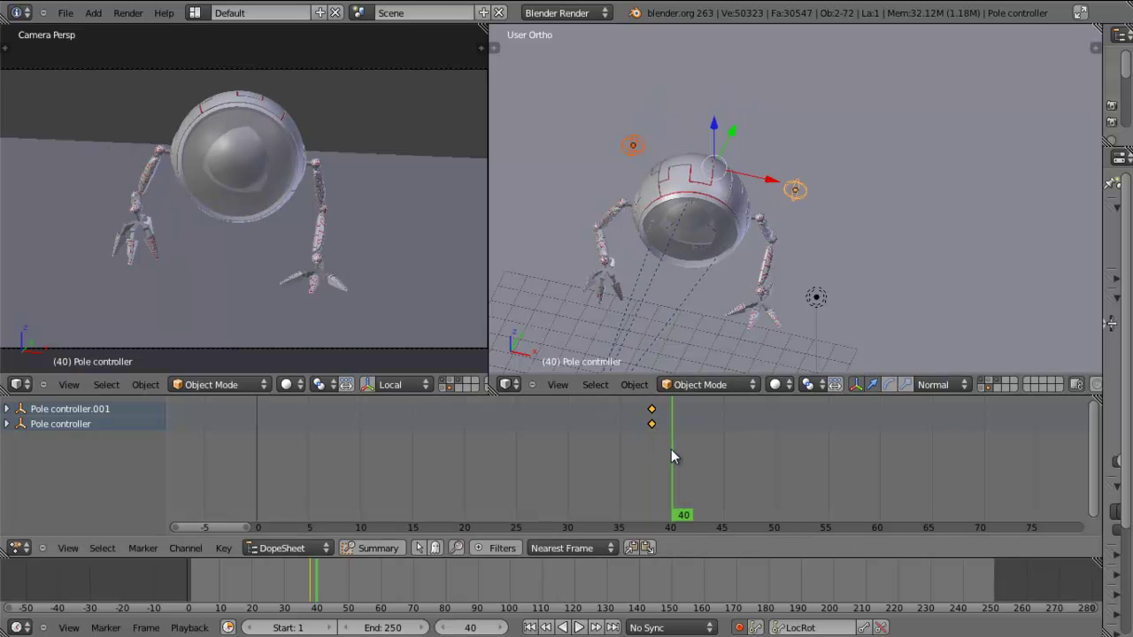
right_click(634, 147)
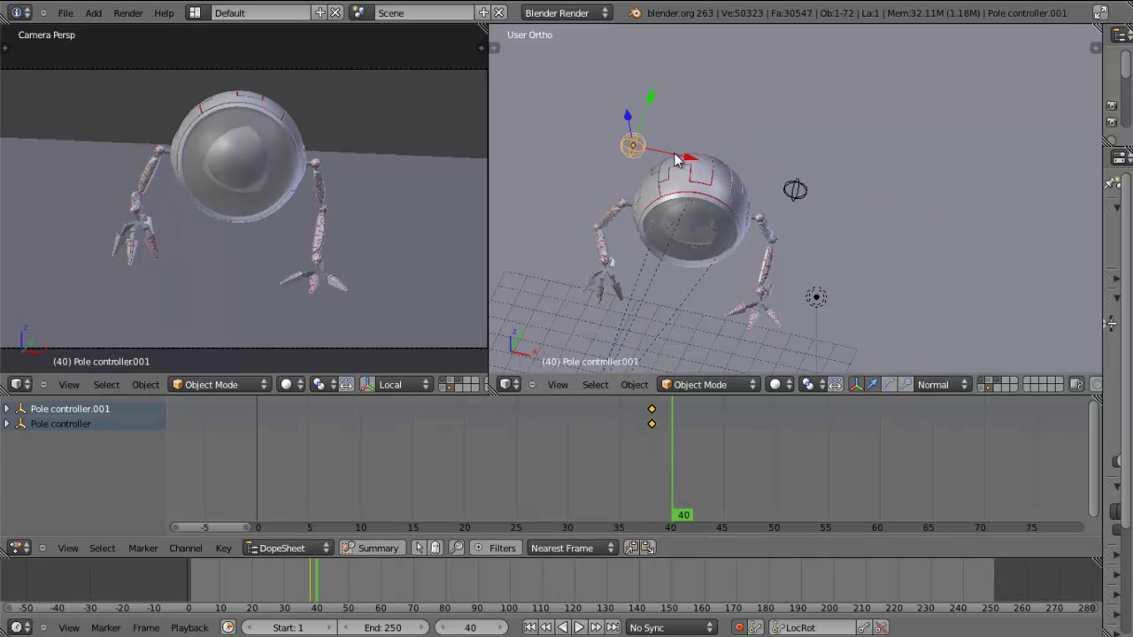
key("g")
key("x")
key("x")
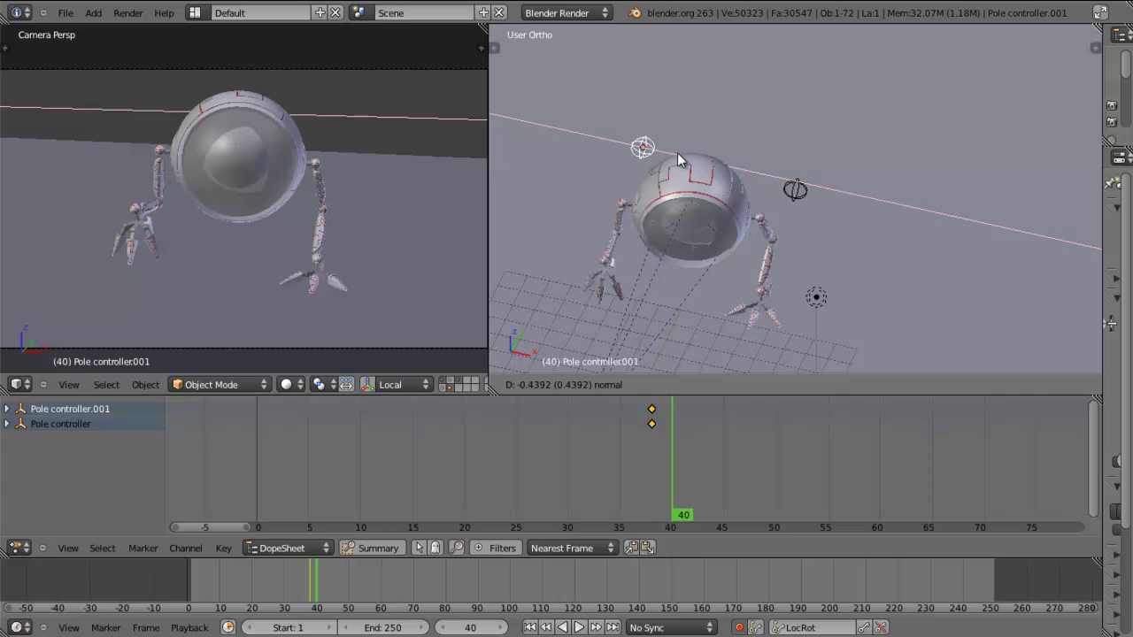
left_click(678, 152)
Step through the frames from 54 onward to examine both legs' knees from the side and front
left_click_drag(672, 440, 813, 435)
middle_click_drag(723, 271, 833, 220)
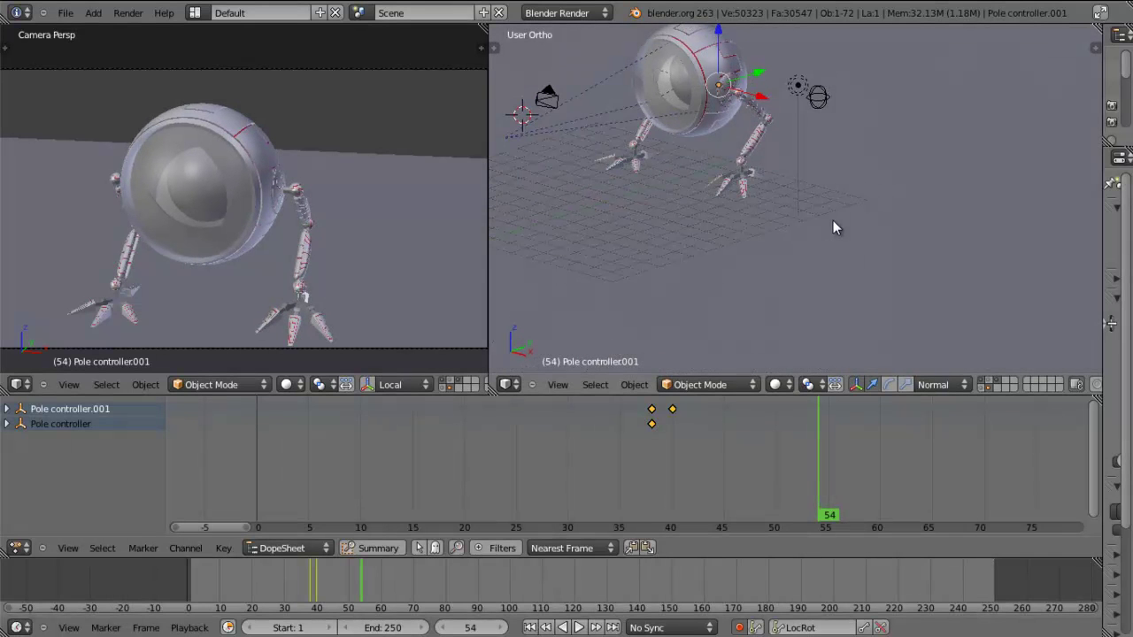
key("Right")
key("Right")
key("Right")
key("Right")
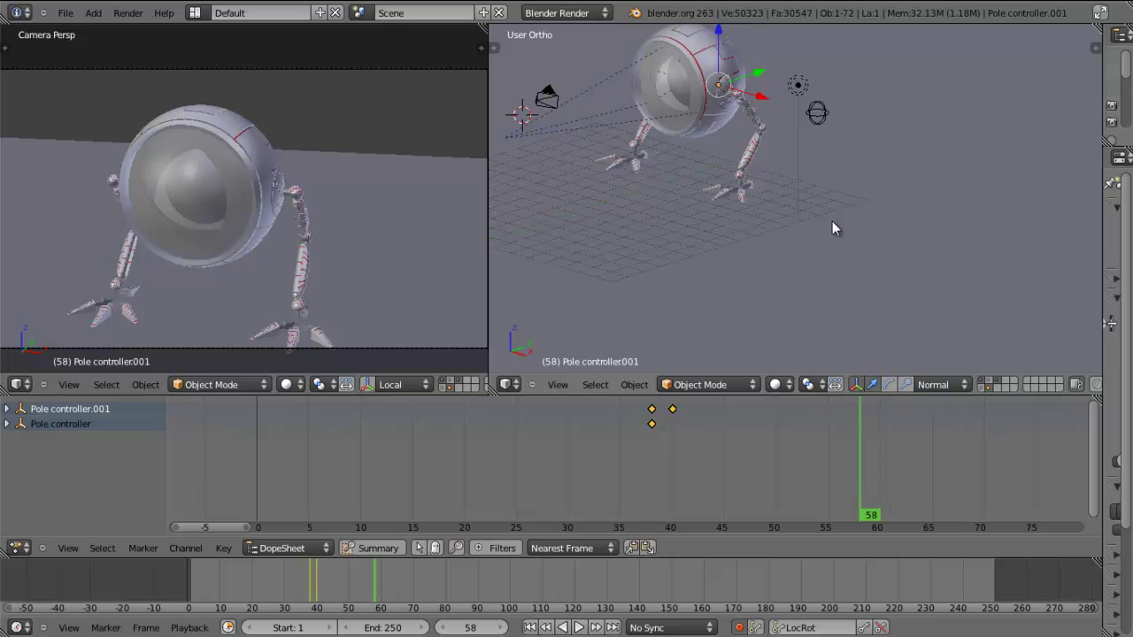
middle_click_drag(650, 224, 696, 228)
key("Right")
key("Right")
key("Right")
key("Right")
key("Right")
key("Left")
key("Left")
key("Left")
key("Left")
key("Left")
key("Left")
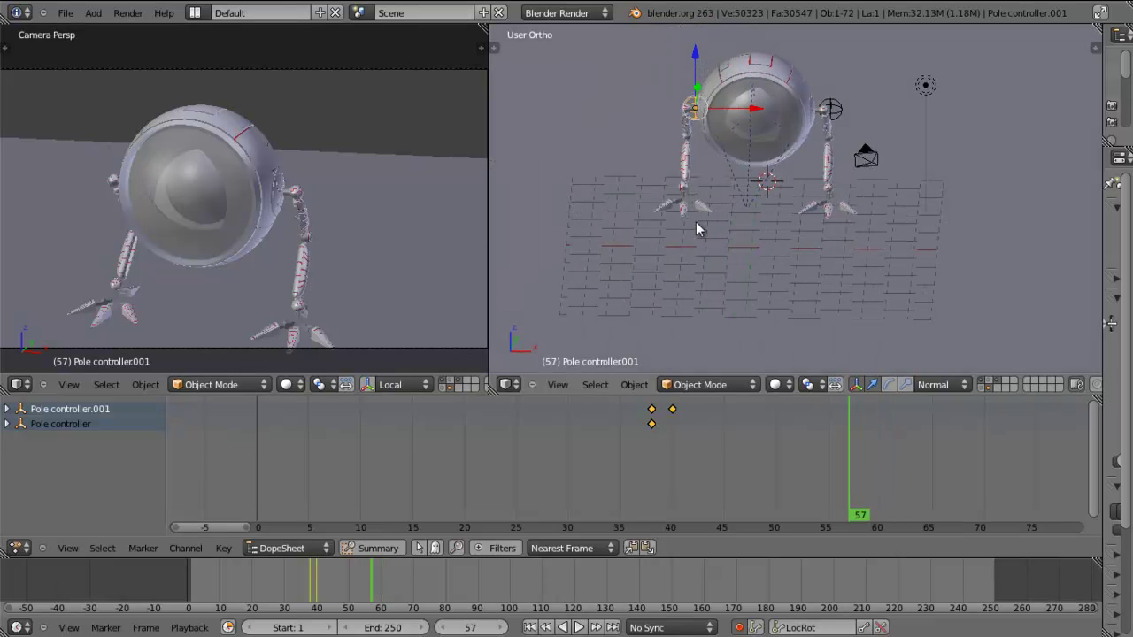
Step backwards from frame 57 to frame 14 to examine the knees and pole controllers through the walk and landing
key("Left")
key("Left")
key("Left")
key("Left")
key("Left")
key("Left")
key("Left")
key("Left")
key("Left")
key("Left")
key("Left")
key("Left")
key("Left")
key("Left")
key("Left")
key("Left")
key("Left")
key("Left")
key("Left")
key("Left")
middle_click_drag(741, 159, 856, 223)
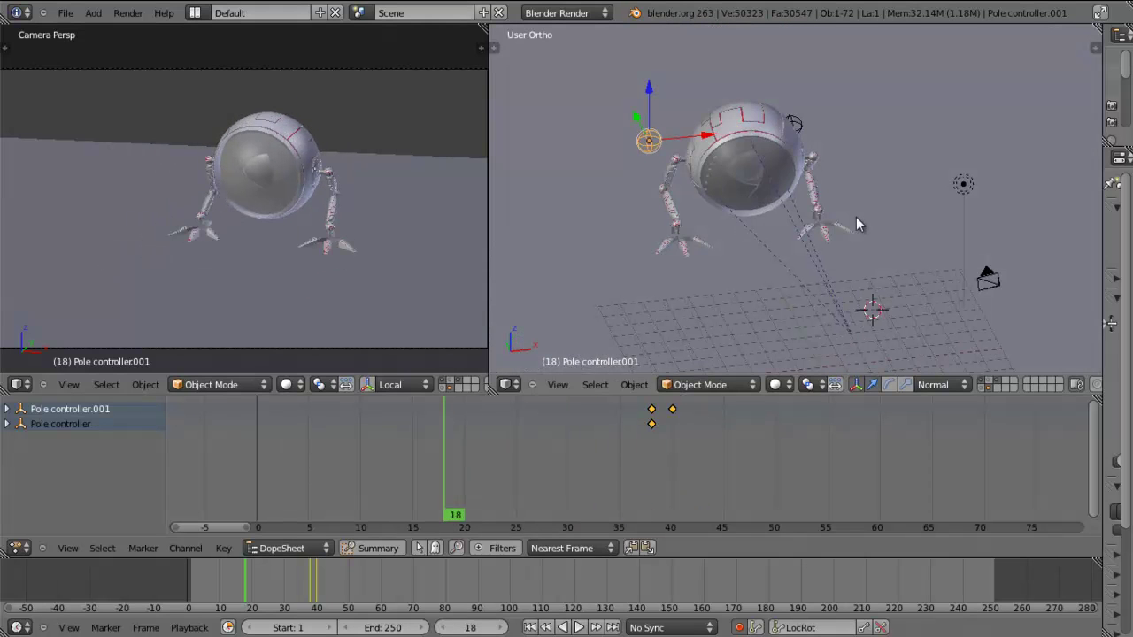
key("Left")
key("Left")
key("Left")
key("Left")
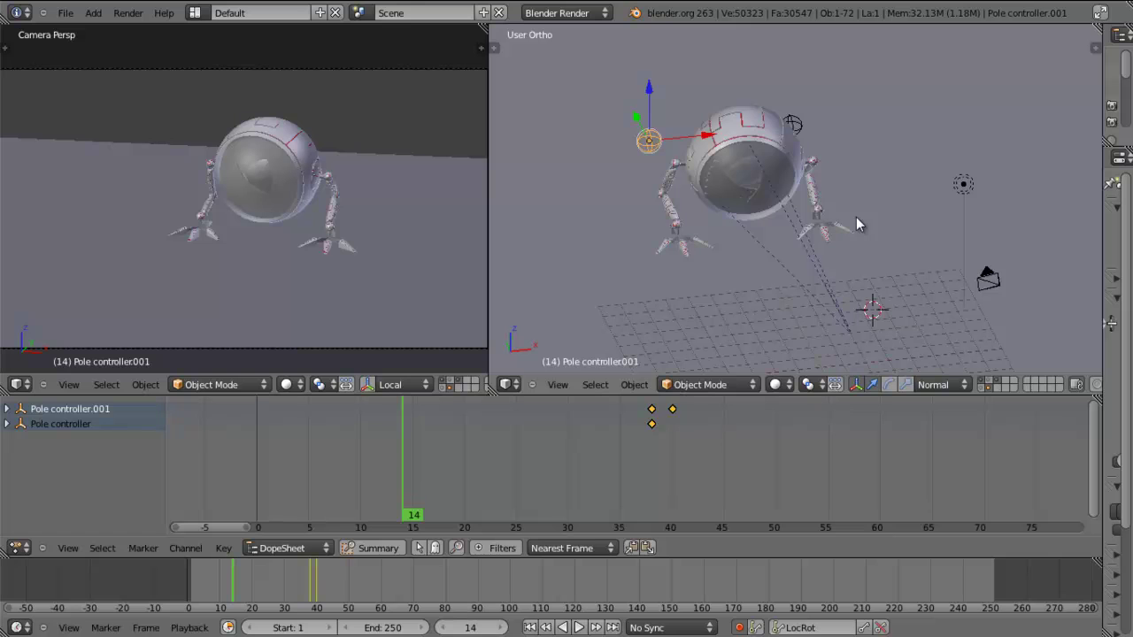
Step forwards from frame 14 to frame 53 to check both knees' bending during the walk
key("Right")
key("Right")
key("Right")
key("Right")
key("Right")
key("Right")
key("Right")
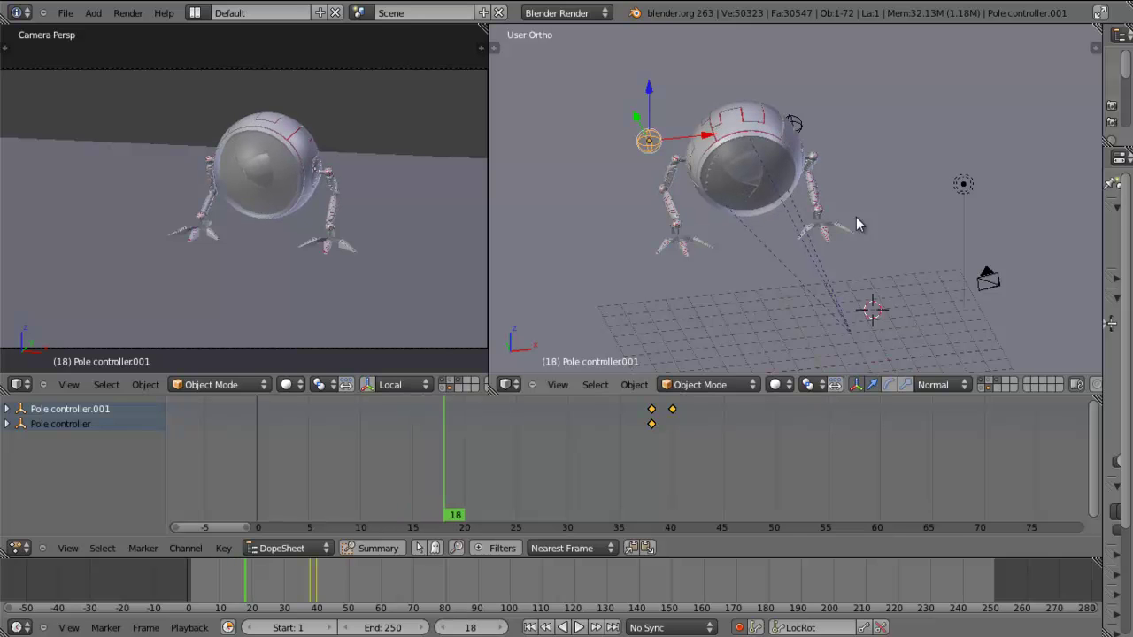
key("Right")
key("Right")
key("Right")
key("Right")
key("Right")
key("Right")
key("Right")
key("Right")
key("Right")
key("Right")
key("Right")
key("Right")
key("Right")
key("Right")
key("Right")
key("Right")
key("Right")
key("Right")
key("Right")
key("Right")
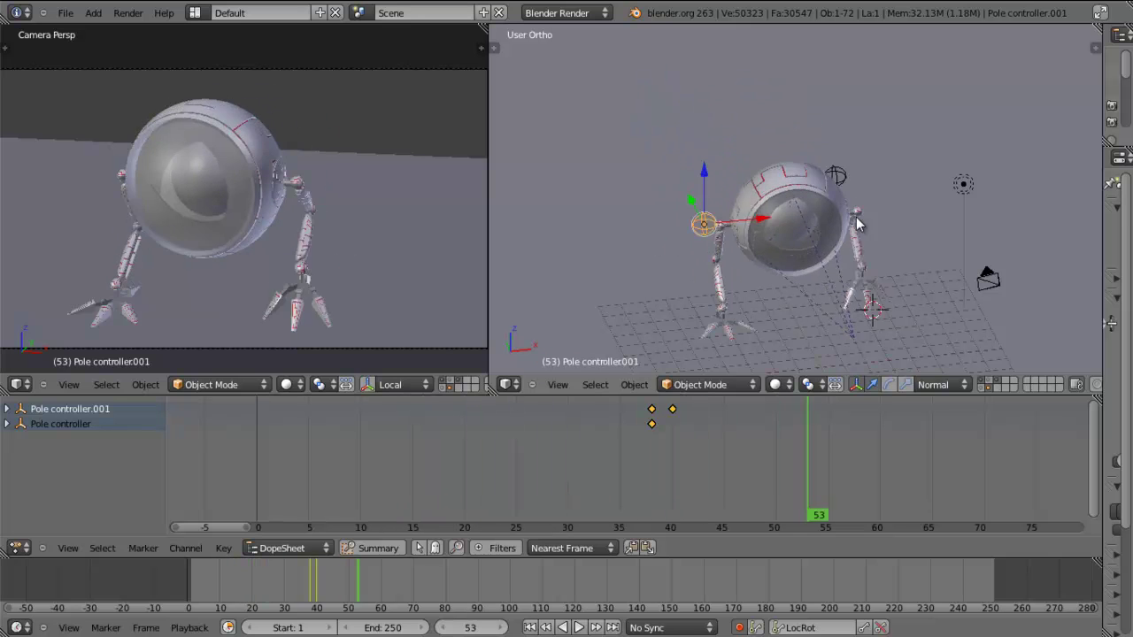
Step backwards from frame 53 to frame 37 to examine the knee of the leg driven by Pole controller.001
key("Left")
key("Left")
key("Left")
key("Left")
key("Left")
key("Left")
key("Left")
key("Left")
key("Left")
key("Left")
key("Left")
key("Left")
key("Left")
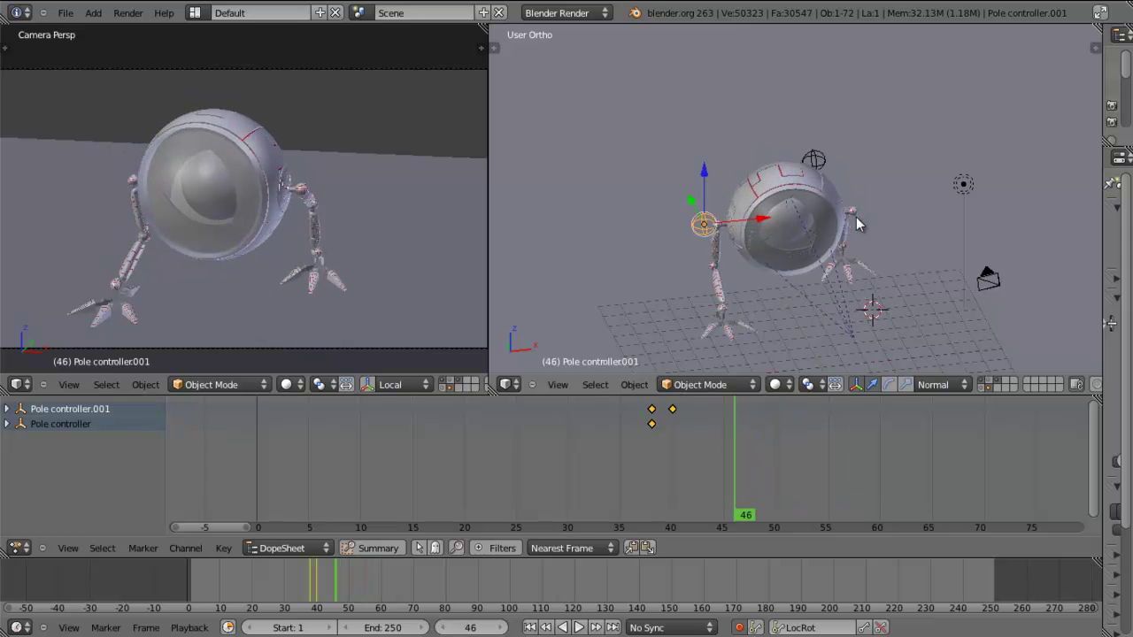
key("Left")
key("Left")
key("Left")
key("Left")
key("Left")
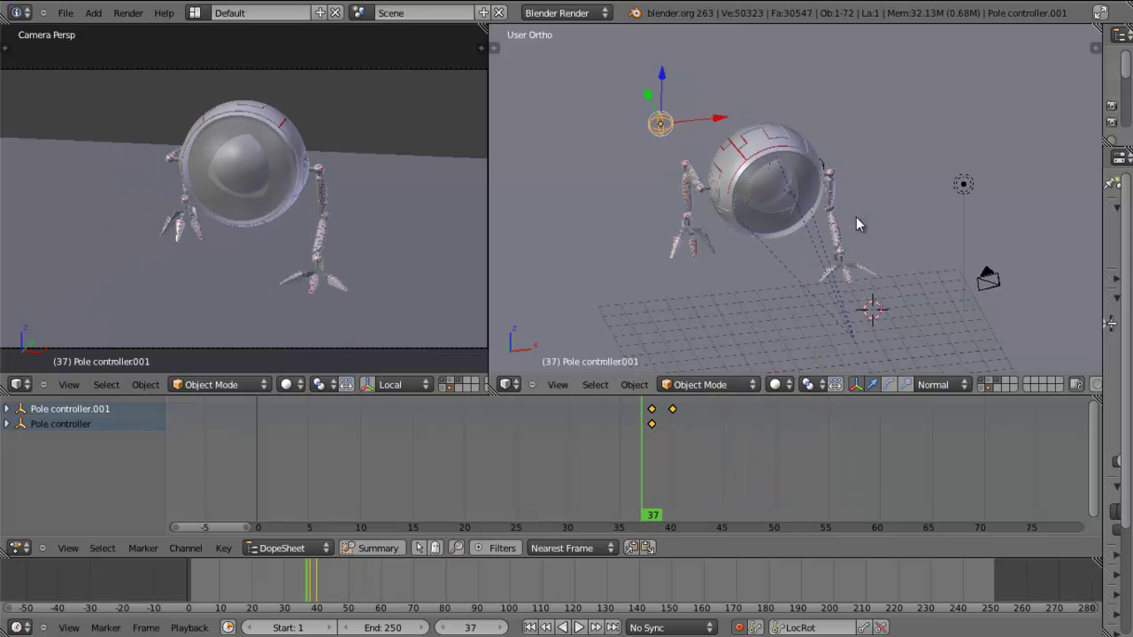
Step back and forth through the frames around 34 to 40 to check how the knees bend as the feet lift
key("Right")
key("Left")
key("Right")
key("Right")
key("Right")
key("Left")
key("Left")
key("Left")
key("Left")
key("Right")
key("Right")
key("Right")
key("Right")
key("Left")
key("Left")
key("Left")
key("Left")
key("Left")
key("Left")
key("Left")
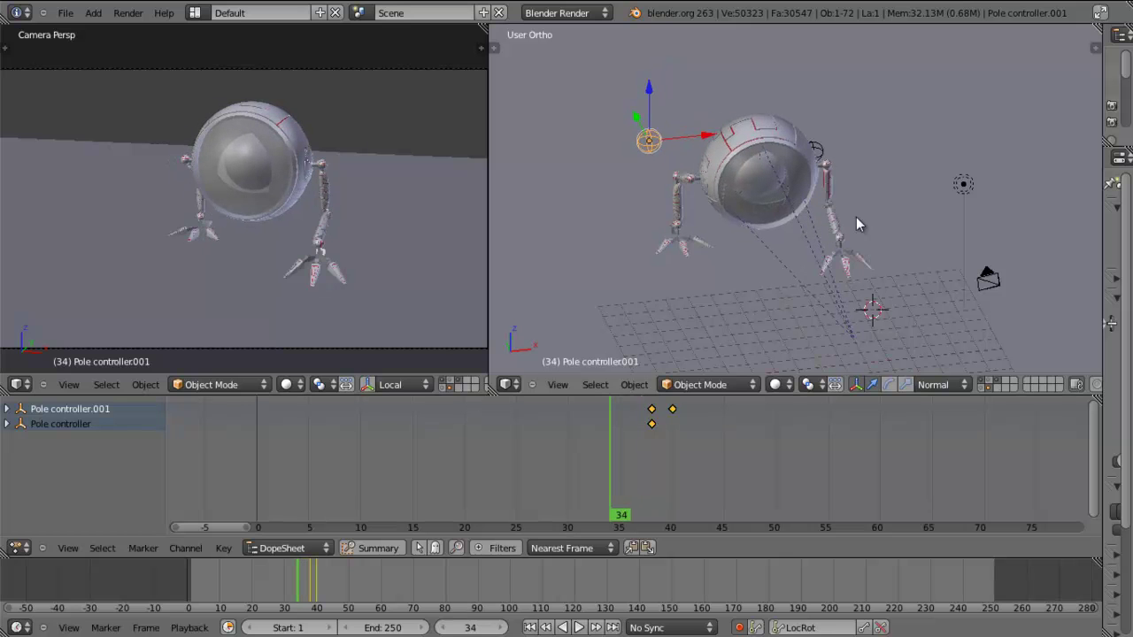
Return to frame 0 and render an OpenGL preview of the animation from the camera view
key("Left")
key("Left")
key("Left")
key("Left")
key("Left")
key("Left")
key("Left")
key("Left")
key("Left")
key("Left")
key("Left")
key("Left")
key("Left")
key("Left")
key("Left")
key("Left")
key("Left")
key("Left")
key("Left")
key("Left")
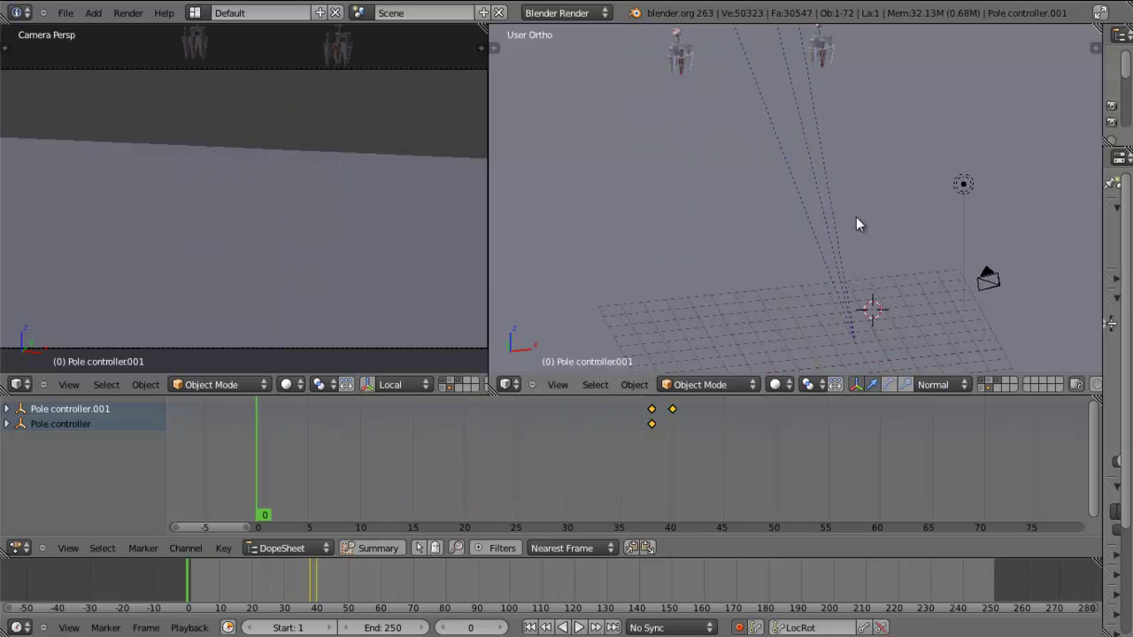
scroll(419, 389, "down", 5)
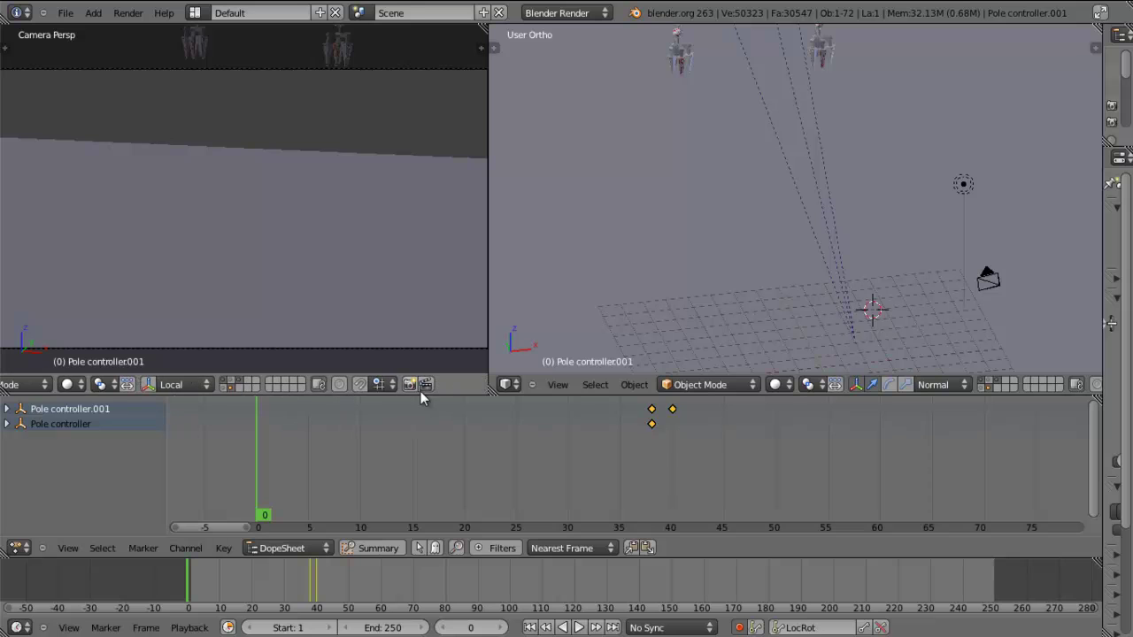
left_click(428, 387)
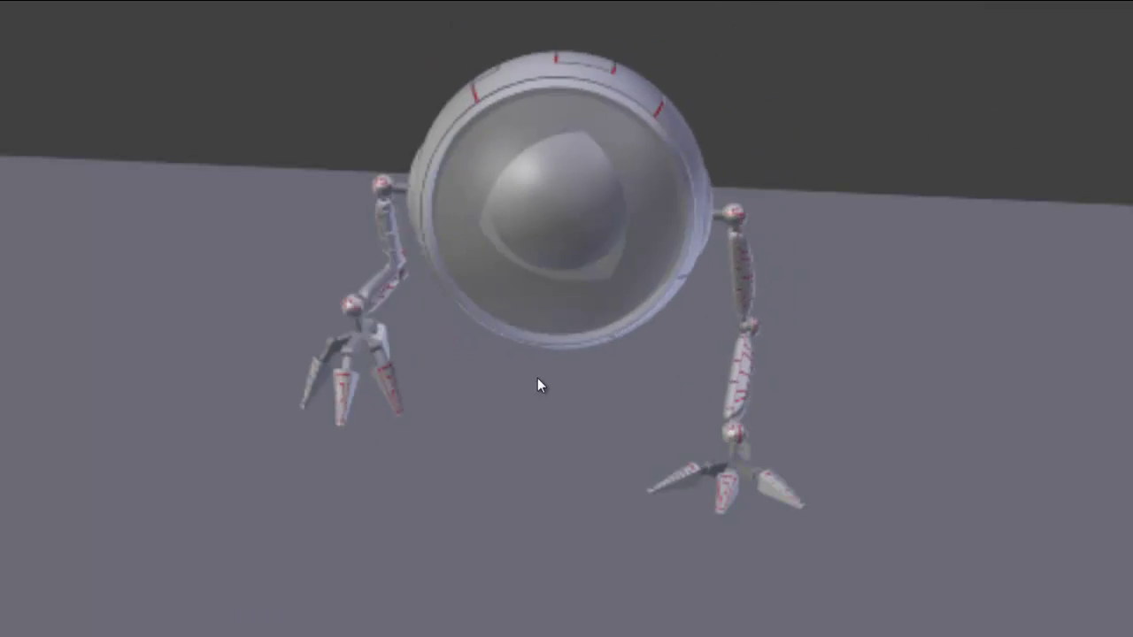
Watch the rendered preview video, replay it from the beginning and close the render result
mouse_move(280, 392)
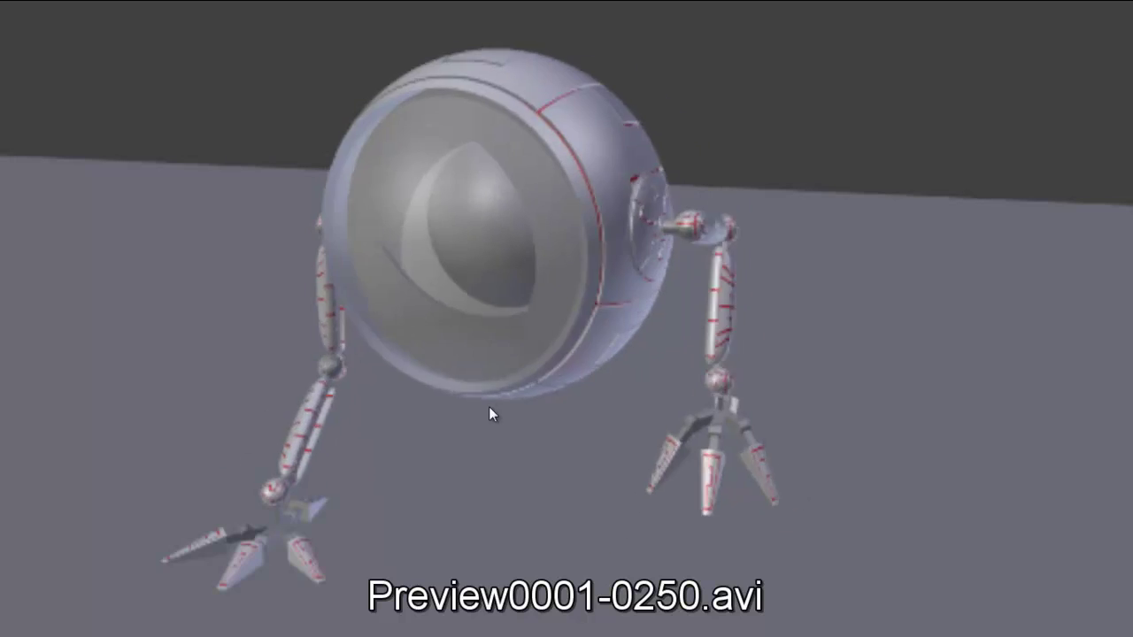
mouse_move(523, 354)
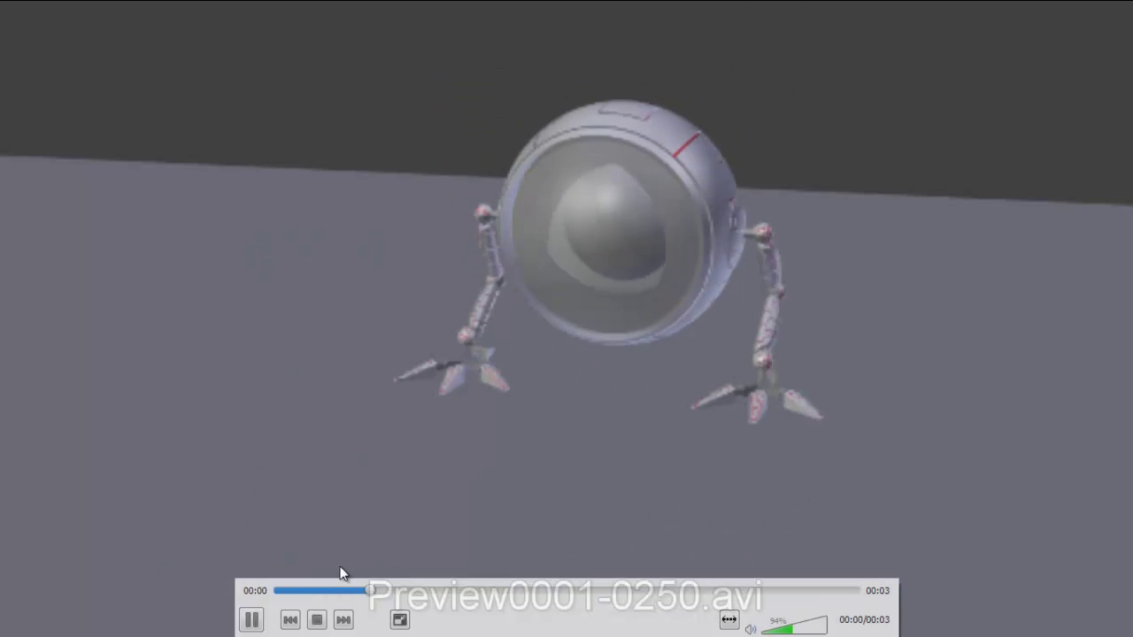
left_click(255, 620)
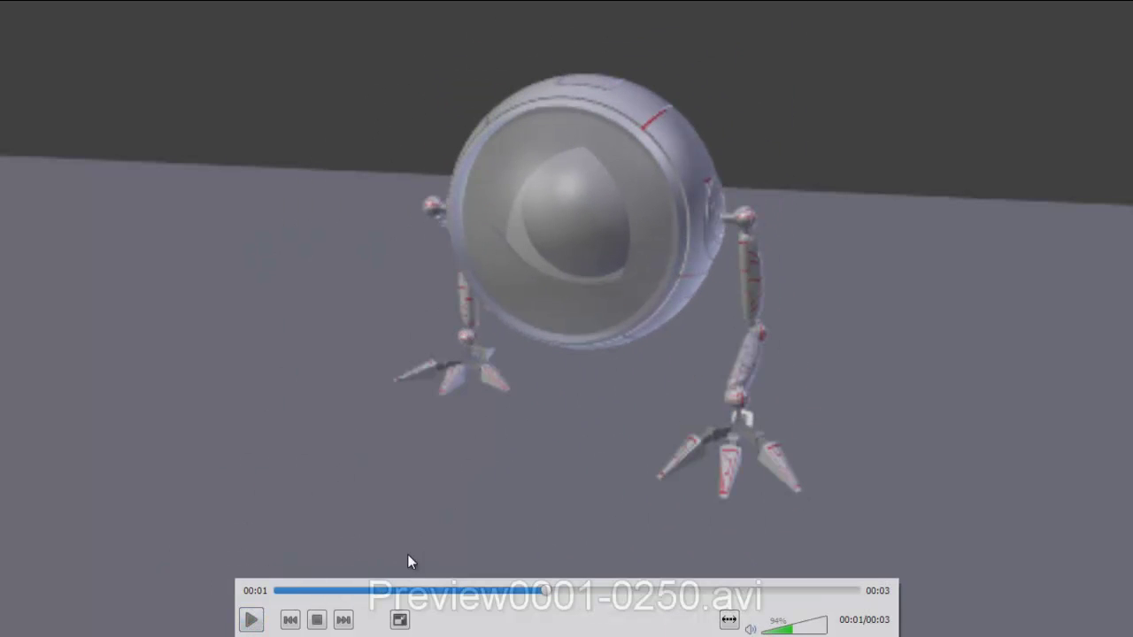
left_click_drag(442, 589, 277, 588)
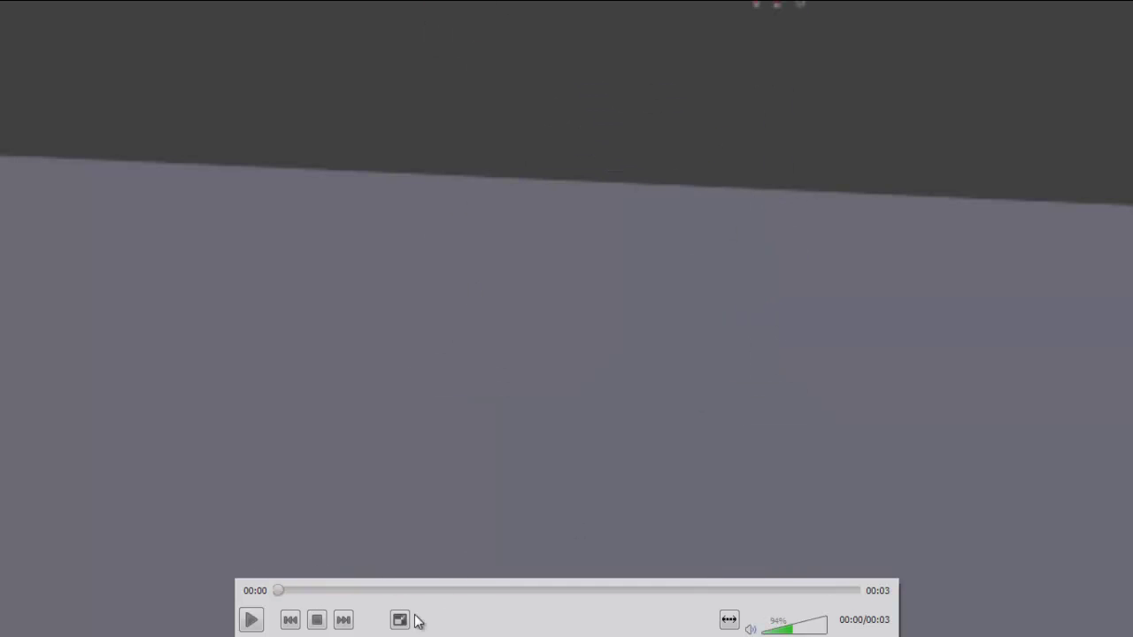
left_click(252, 620)
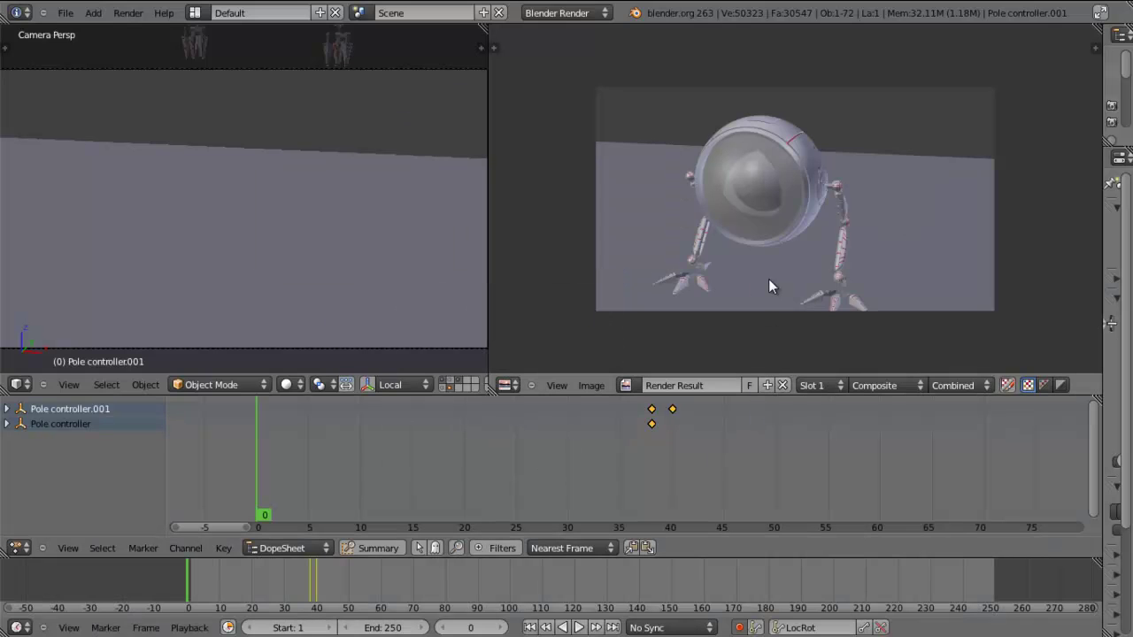
key("Escape")
Show the controller layer together with the robot and ground layers in the scene
scroll(787, 229, "down", 5)
middle_click_drag(825, 251, 728, 280)
scroll(782, 251, "up", 4)
left_click(989, 384)
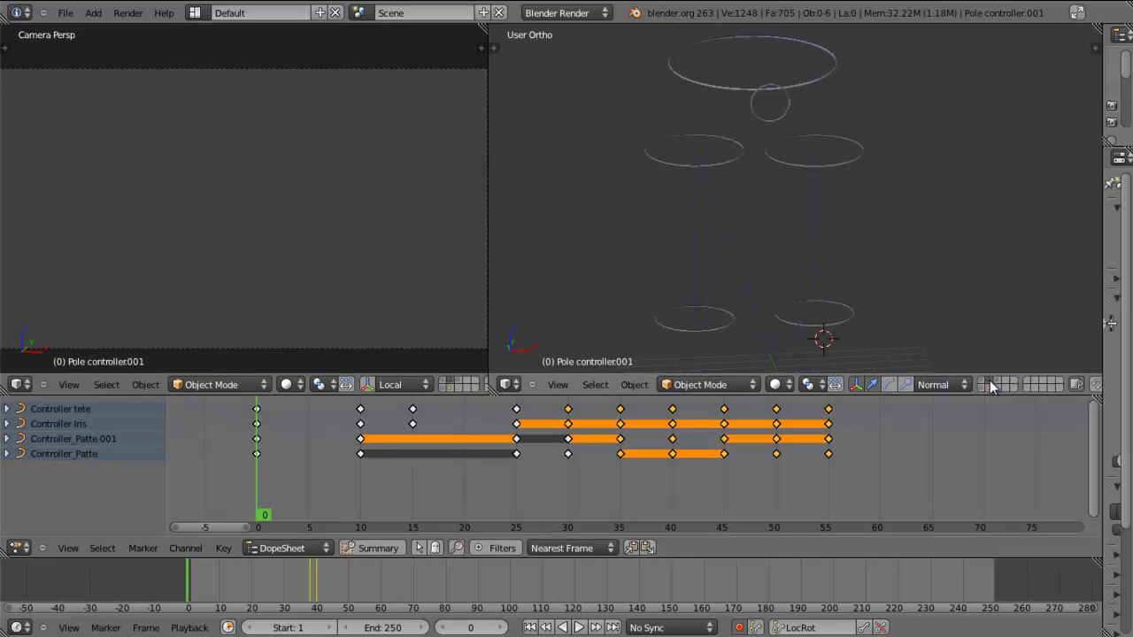
left_click(1000, 387, "shift")
left_click(986, 388, "shift")
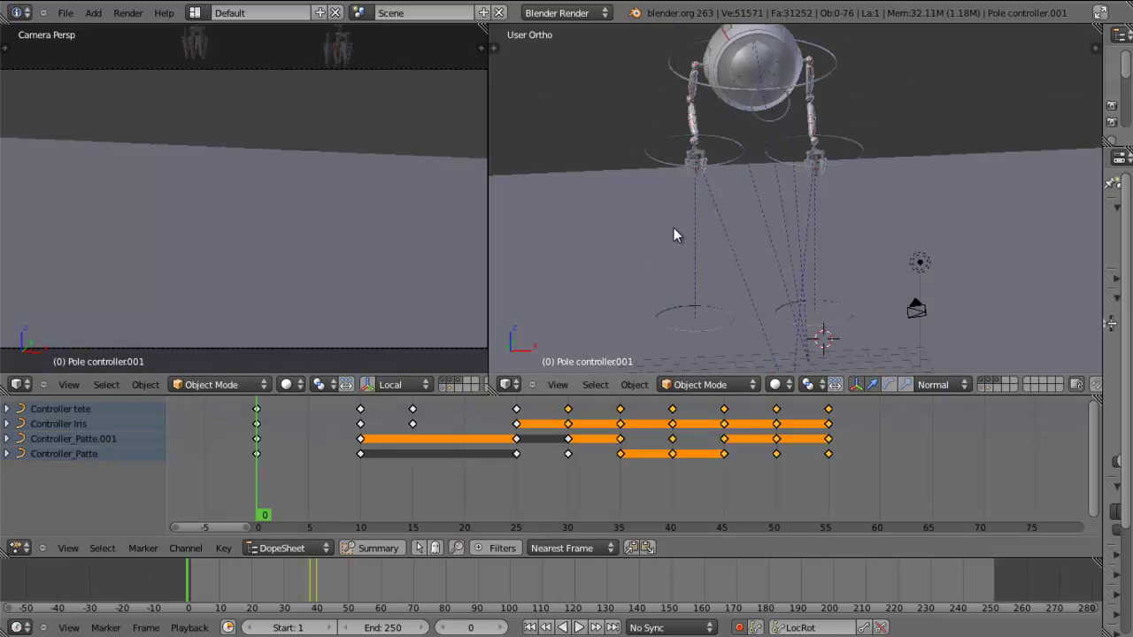
scroll(736, 234, "down", 3)
middle_click_drag(794, 256, 757, 252)
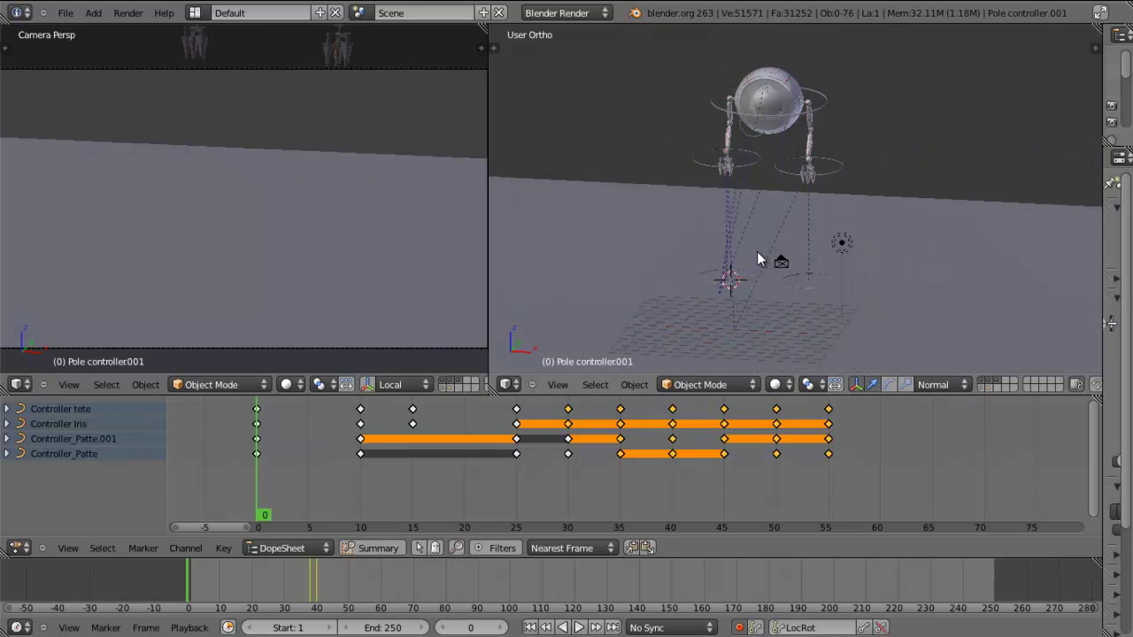
Nudge Controller Iris slightly at frame 30 so that a changed position is keyed there
left_click_drag(340, 489, 519, 496)
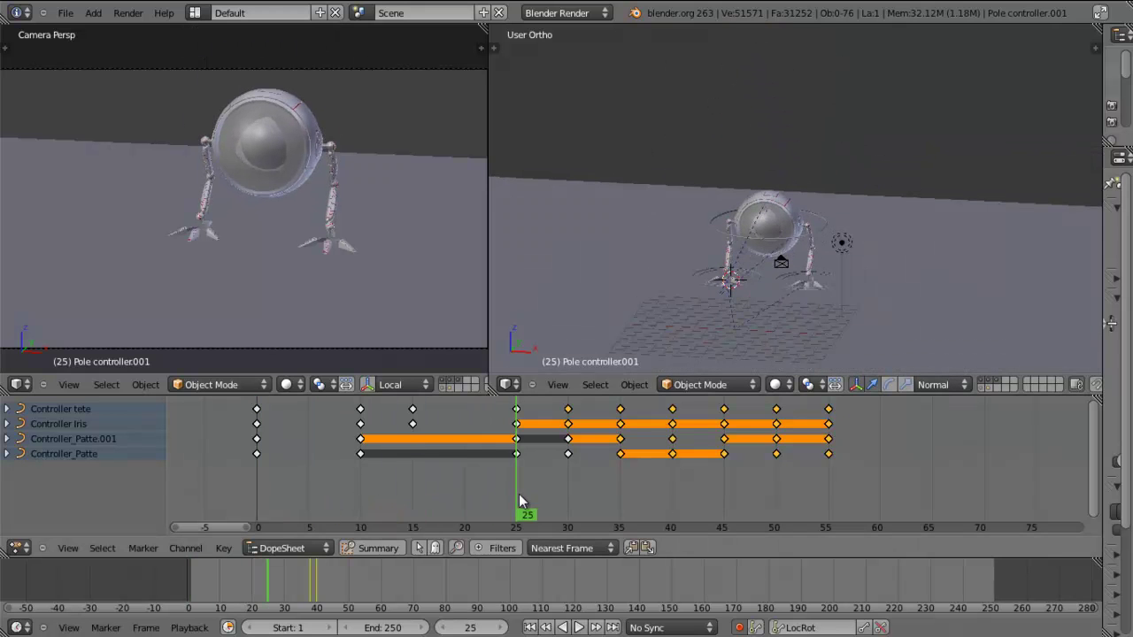
scroll(708, 220, "up", 4)
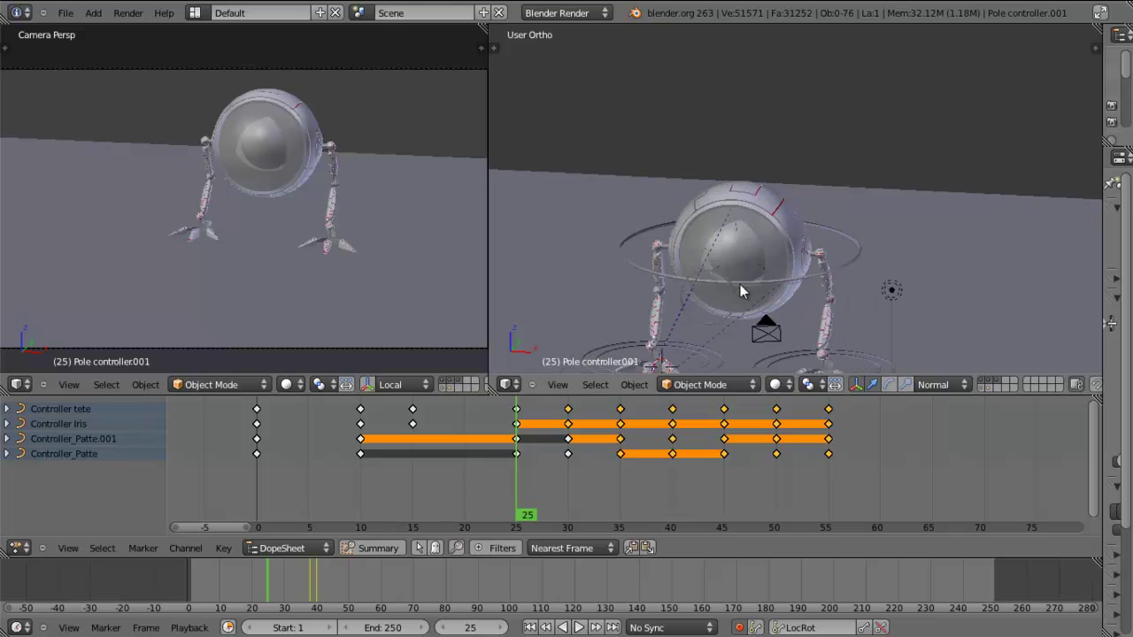
middle_click_drag(789, 243, 753, 246)
scroll(753, 246, "up", 3)
left_click_drag(492, 434, 574, 434)
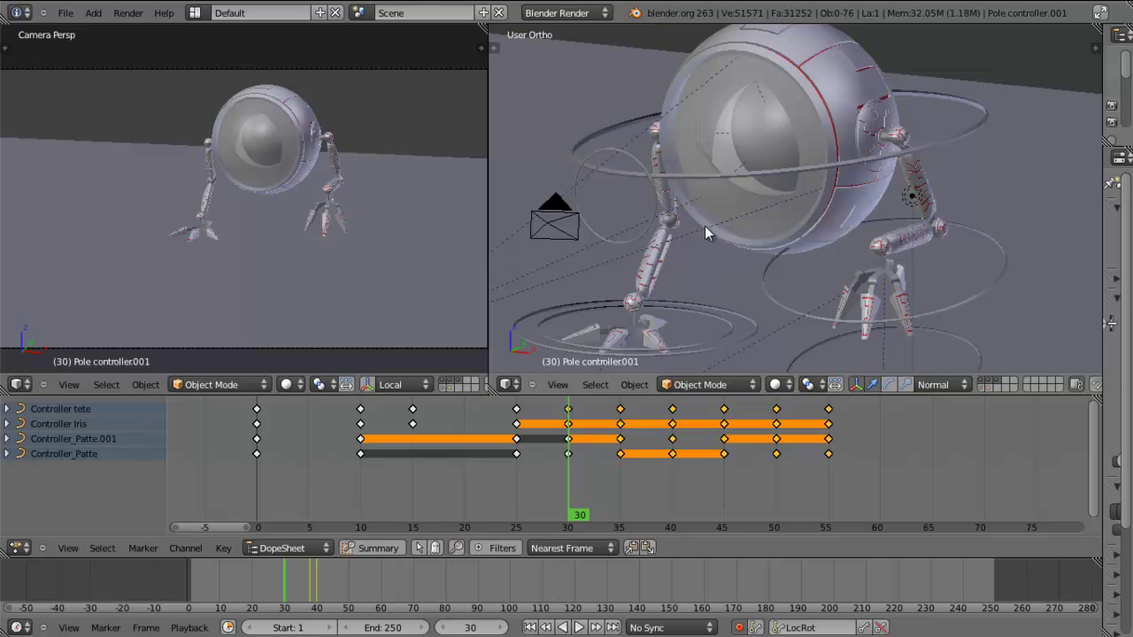
scroll(703, 226, "down", 2)
middle_click_drag(701, 227, 708, 253)
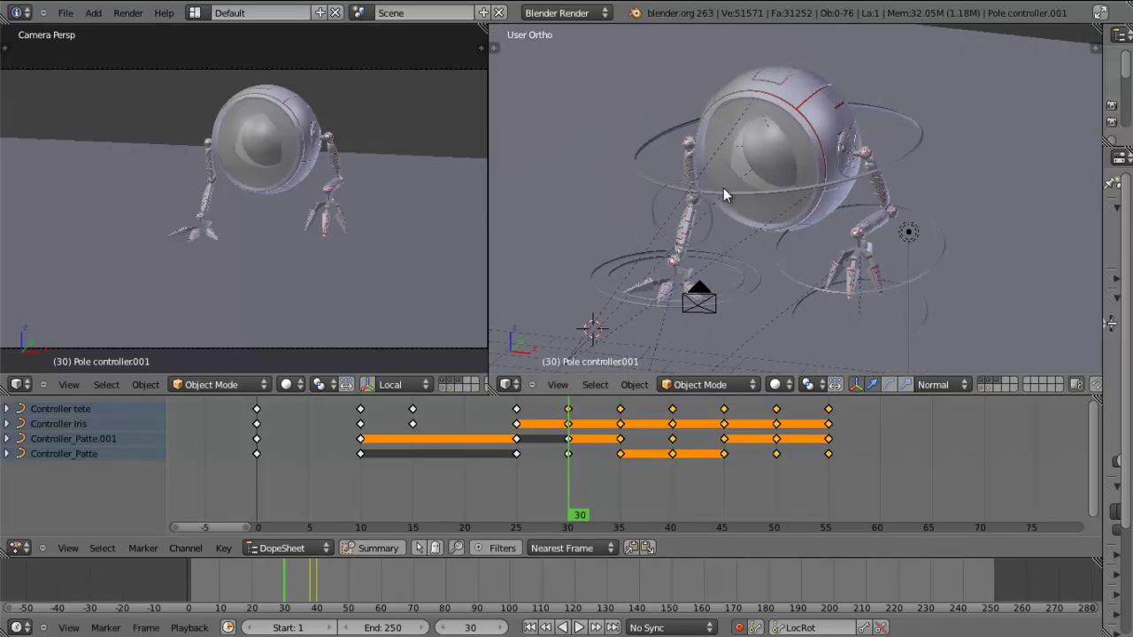
left_click_drag(532, 463, 568, 457)
right_click(701, 202)
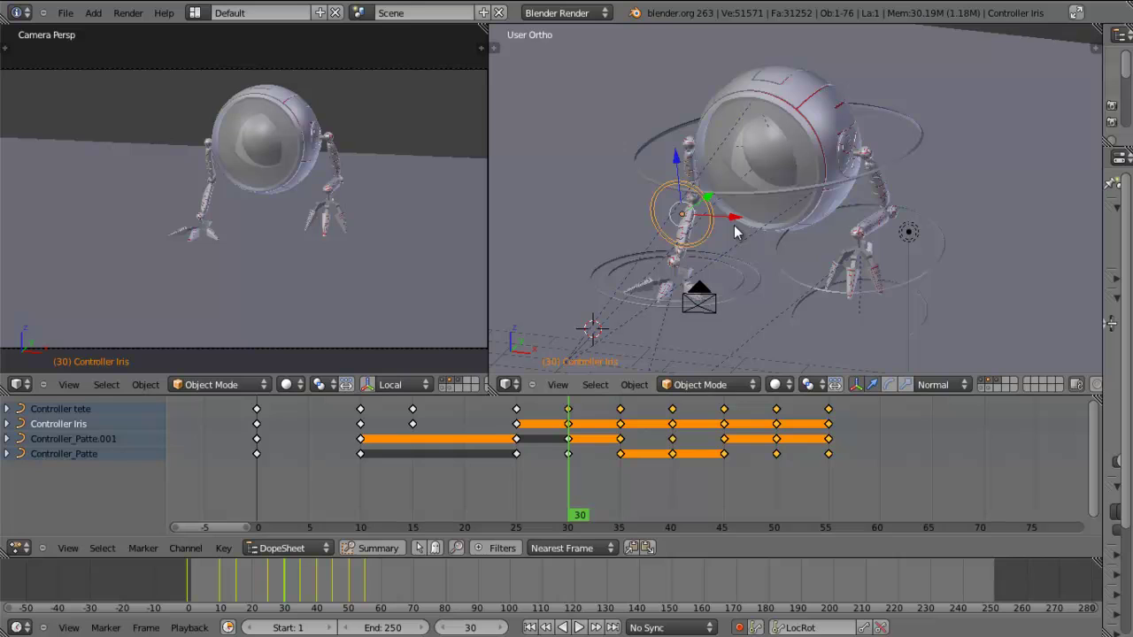
key("g")
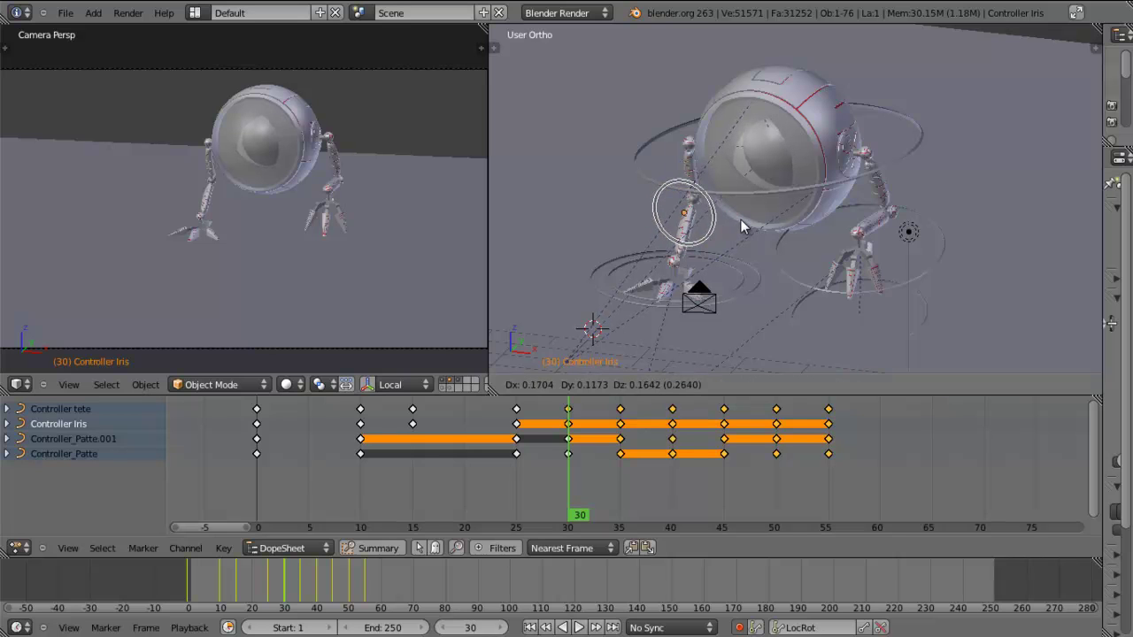
left_click(741, 216)
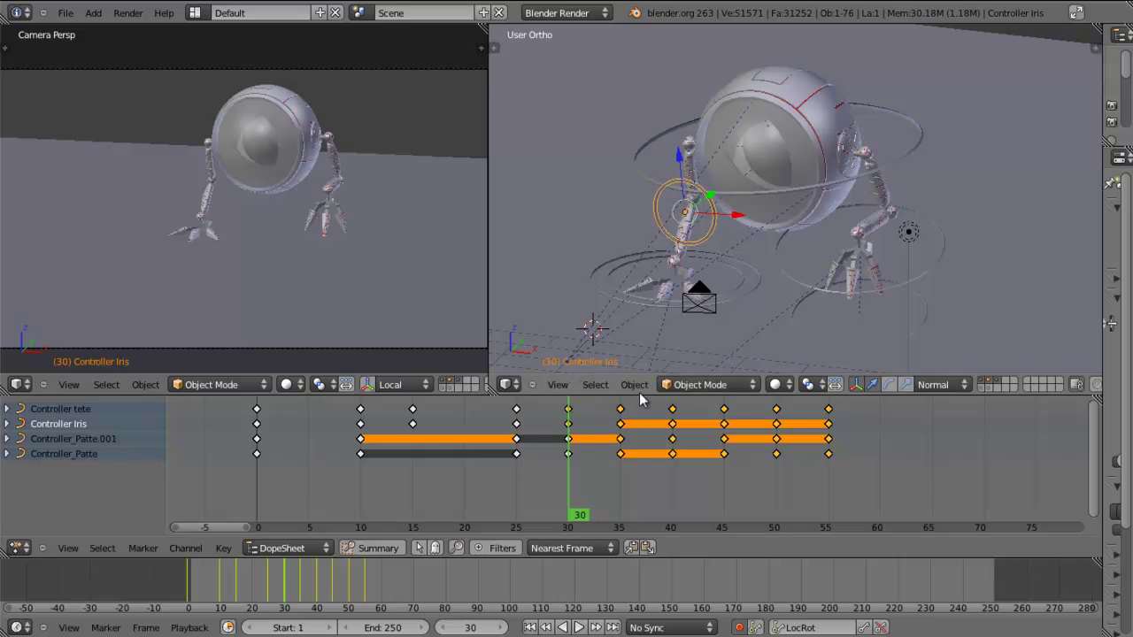
Check the iris motion around frames 27 to 30 and key a slightly shifted Controller Iris position at frame 35
key("Left")
key("Left")
key("Left")
key("Right")
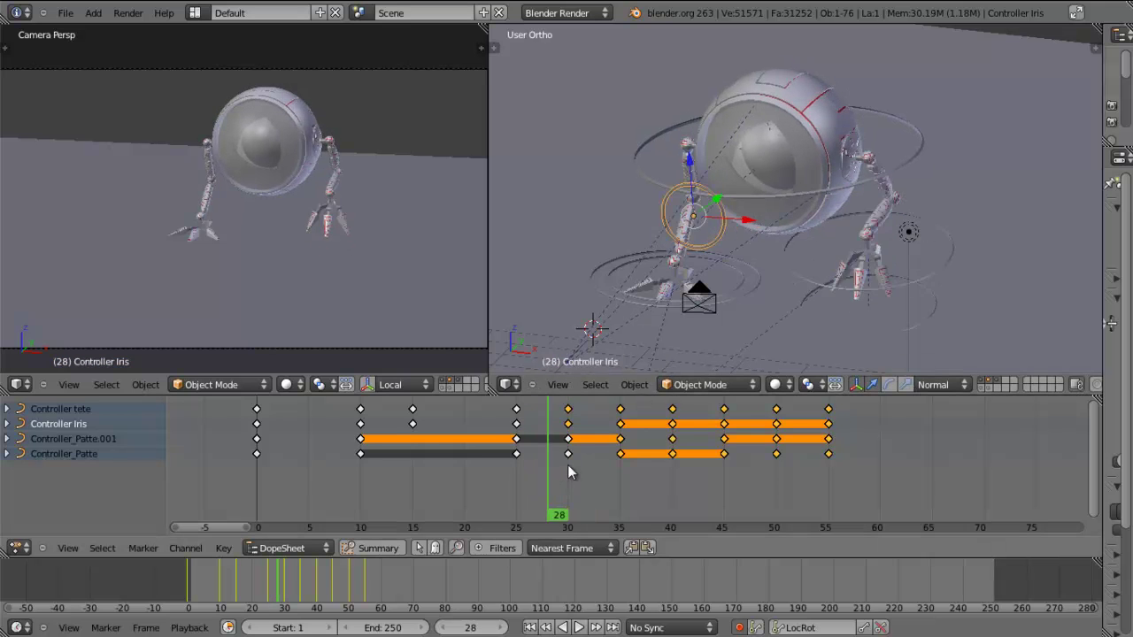
key("Left")
left_click_drag(554, 461, 623, 454)
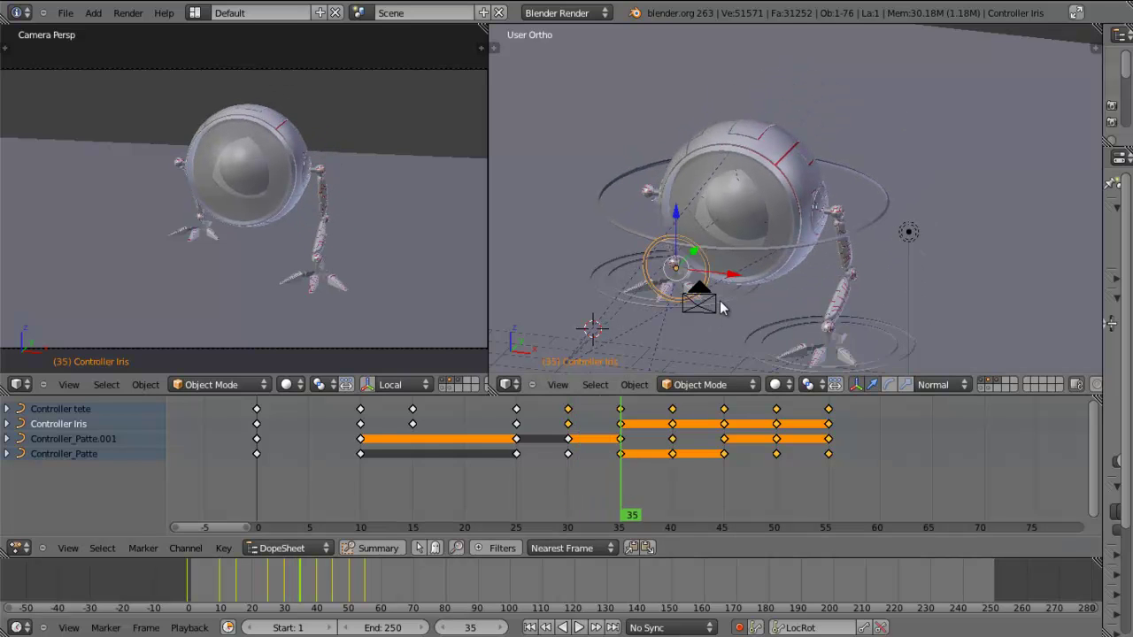
key("g")
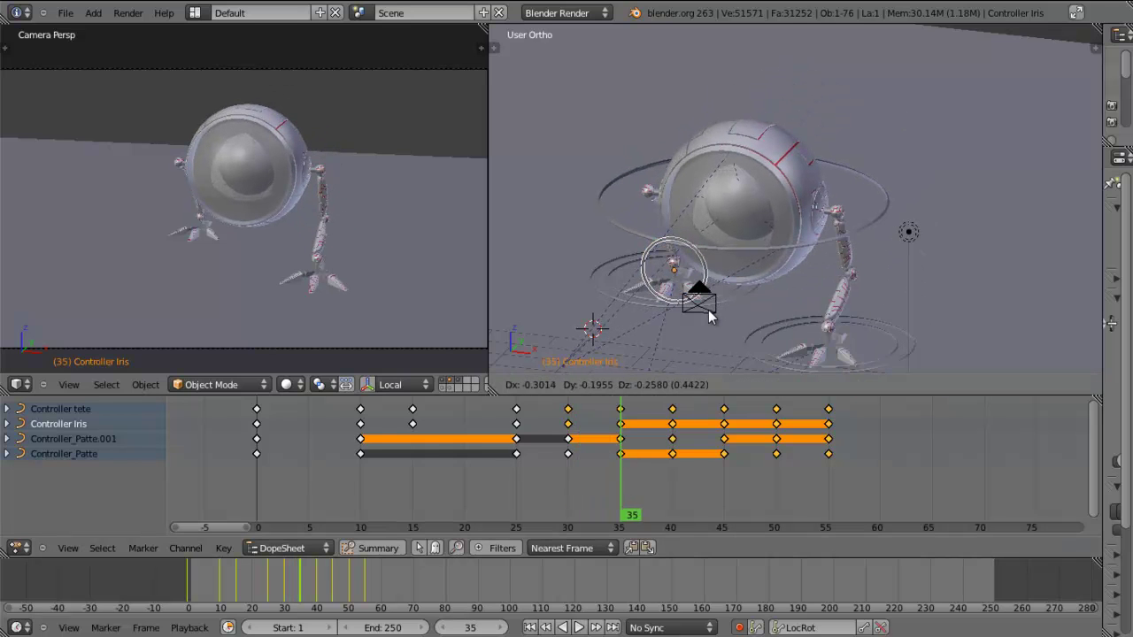
left_click(709, 311)
Key slightly shifted Controller Iris positions at frames 40 and 45
left_click_drag(636, 477, 675, 480)
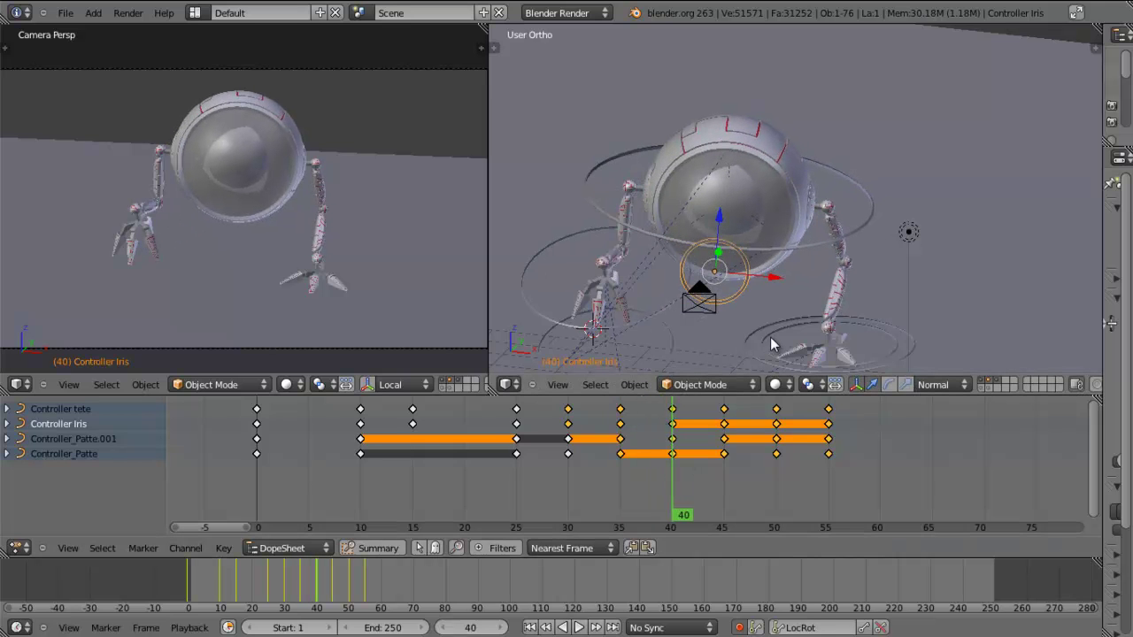
key("g")
left_click(771, 334)
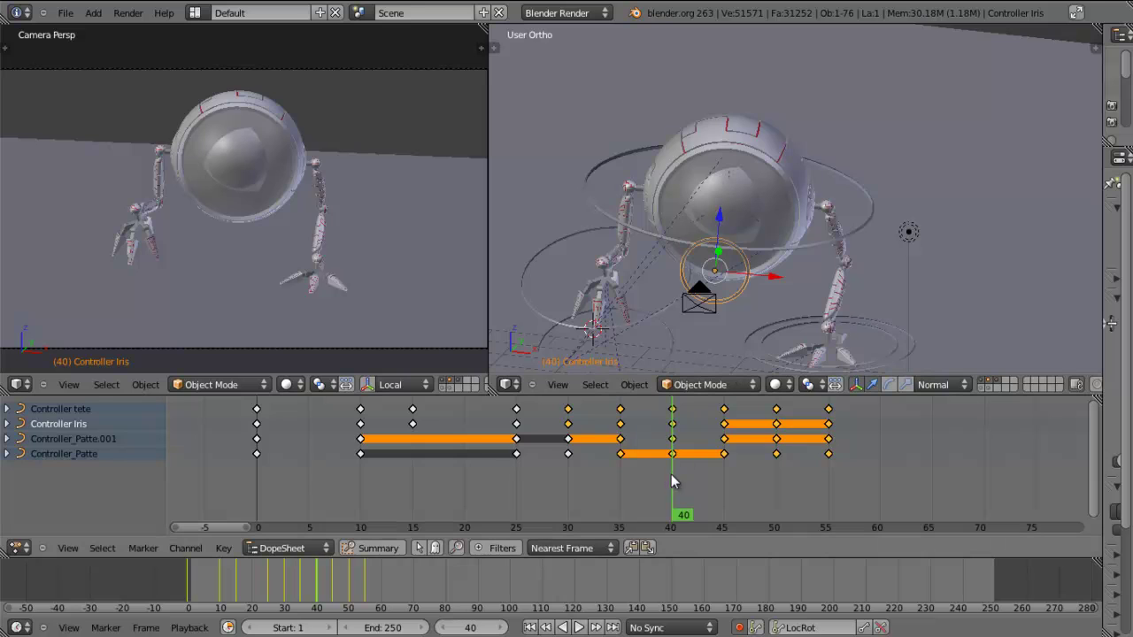
left_click_drag(671, 483, 728, 469)
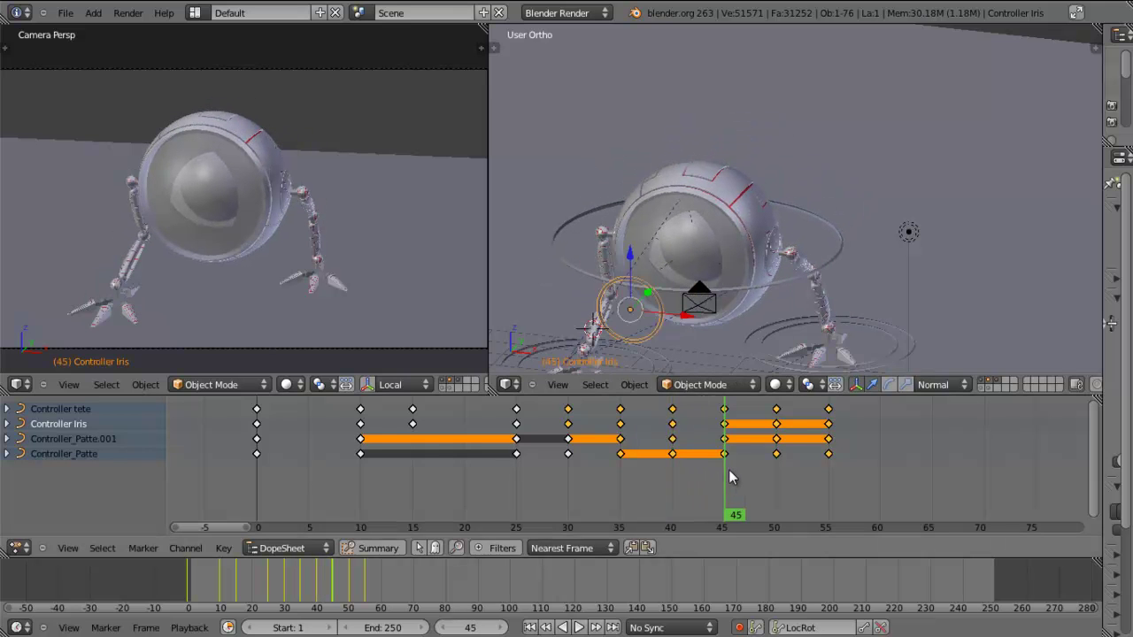
key("g")
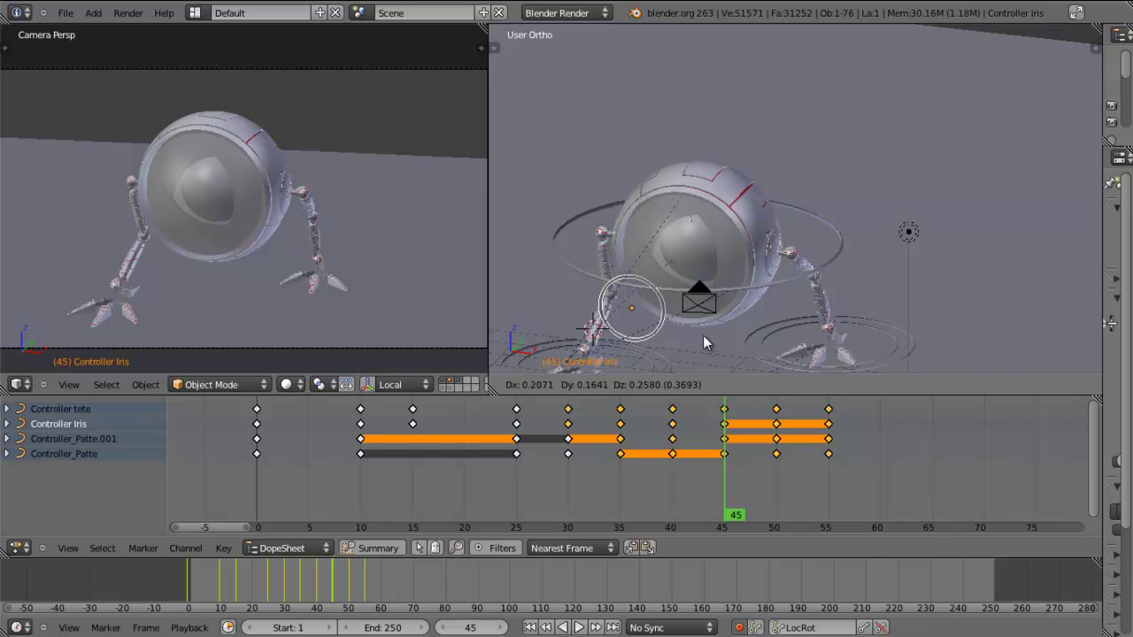
left_click(692, 351)
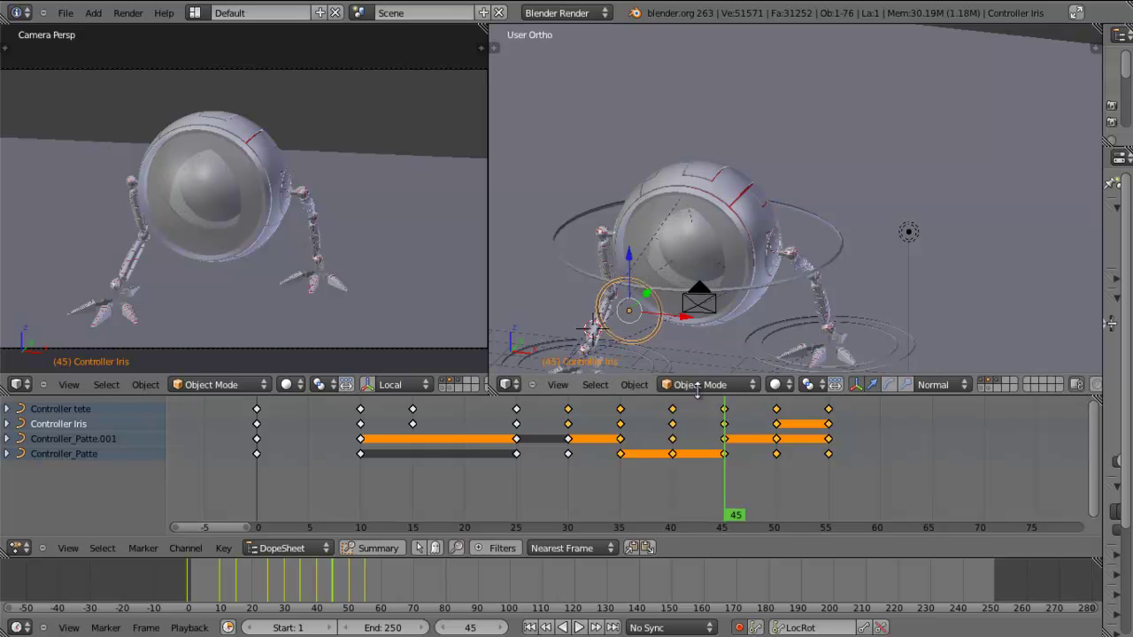
Move Controller Iris a little towards the body at frame 50 and key it
left_click(772, 492)
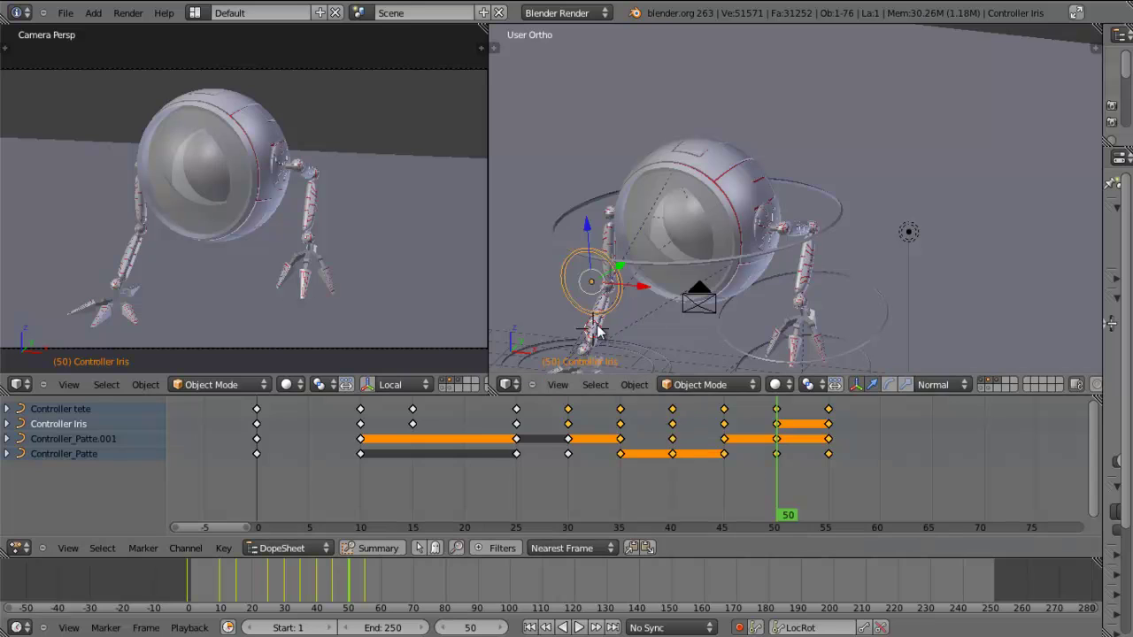
key("g")
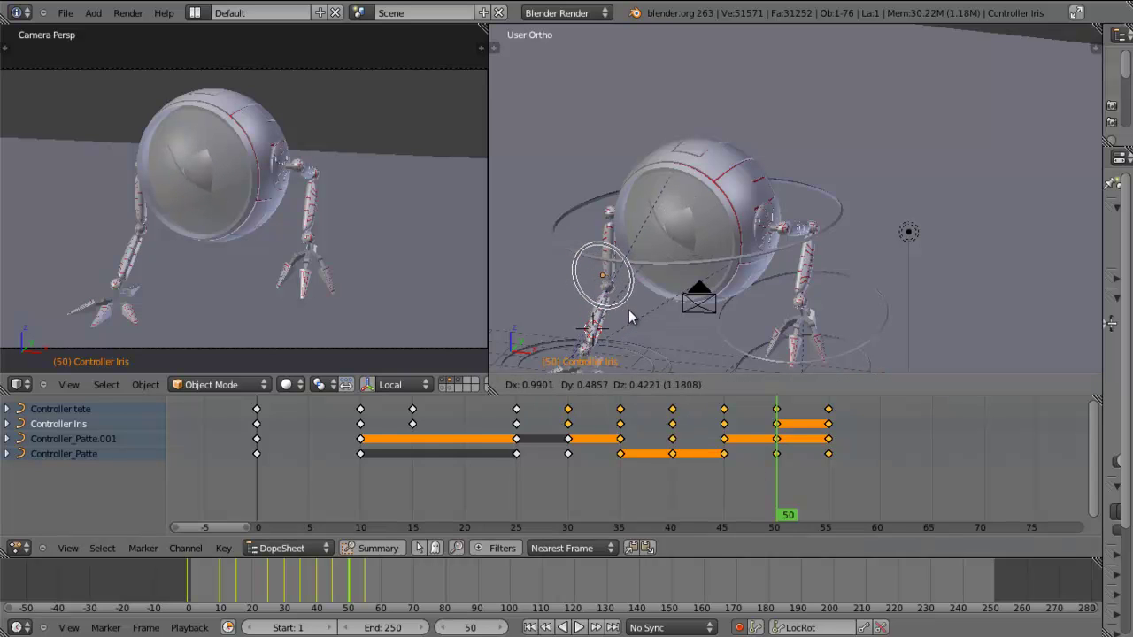
left_click(629, 310)
Retime the Controller Iris keyframes at 30, 35, 40, 45 and 50 to frames 32, 37, 39, 44 and 52
mouse_move(783, 492)
left_mouse_down()
mouse_move(831, 478)
mouse_move(517, 485)
left_mouse_up()
mouse_move(626, 484)
left_mouse_down()
mouse_move(732, 483)
mouse_move(538, 485)
mouse_move(620, 483)
mouse_move(574, 492)
left_mouse_up()
right_click_drag(568, 424, 803, 426)
left_click_drag(577, 485, 824, 471)
Scrub back to frame 6 and render a new OpenGL preview of the animation with the adjusted iris movement
left_click_drag(848, 473, 320, 478)
scroll(437, 389, "down", 5)
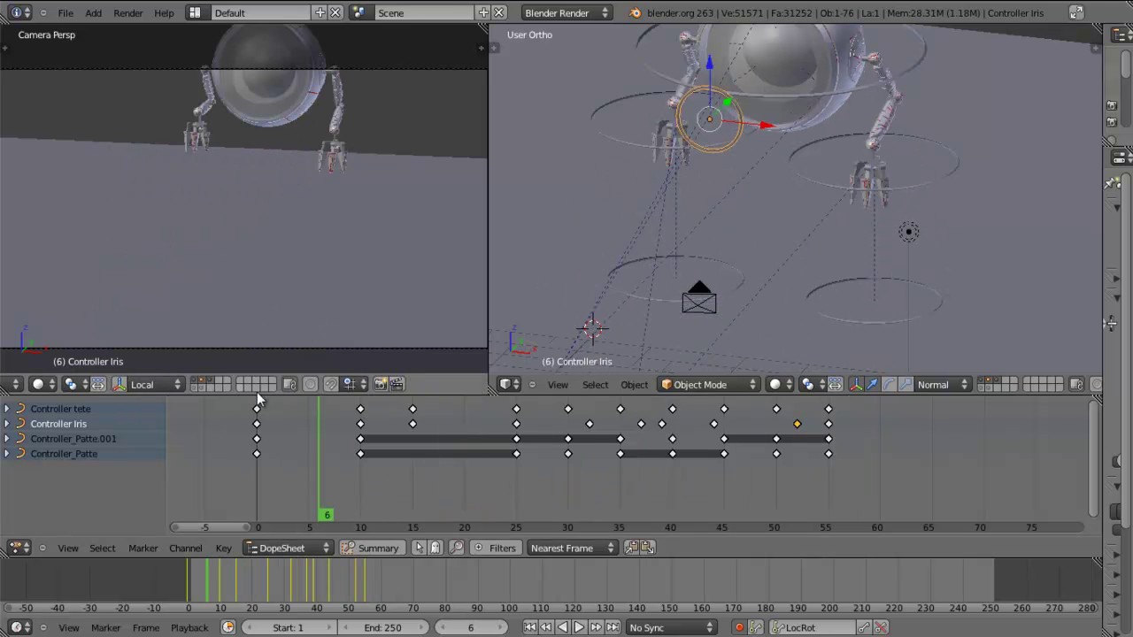
key("ctrl+F12")
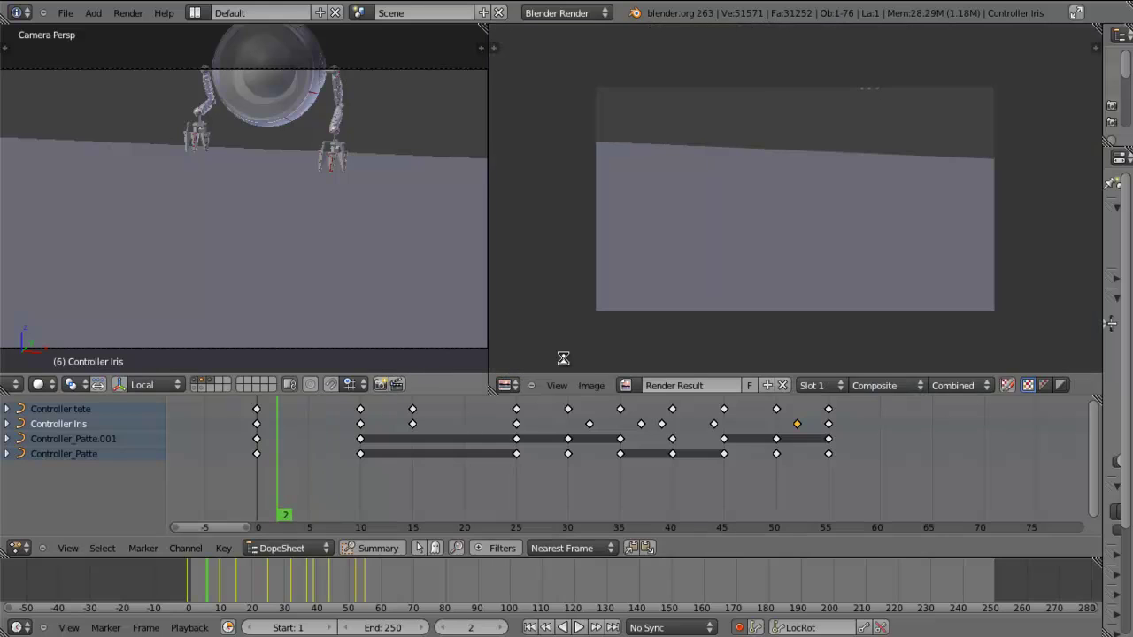